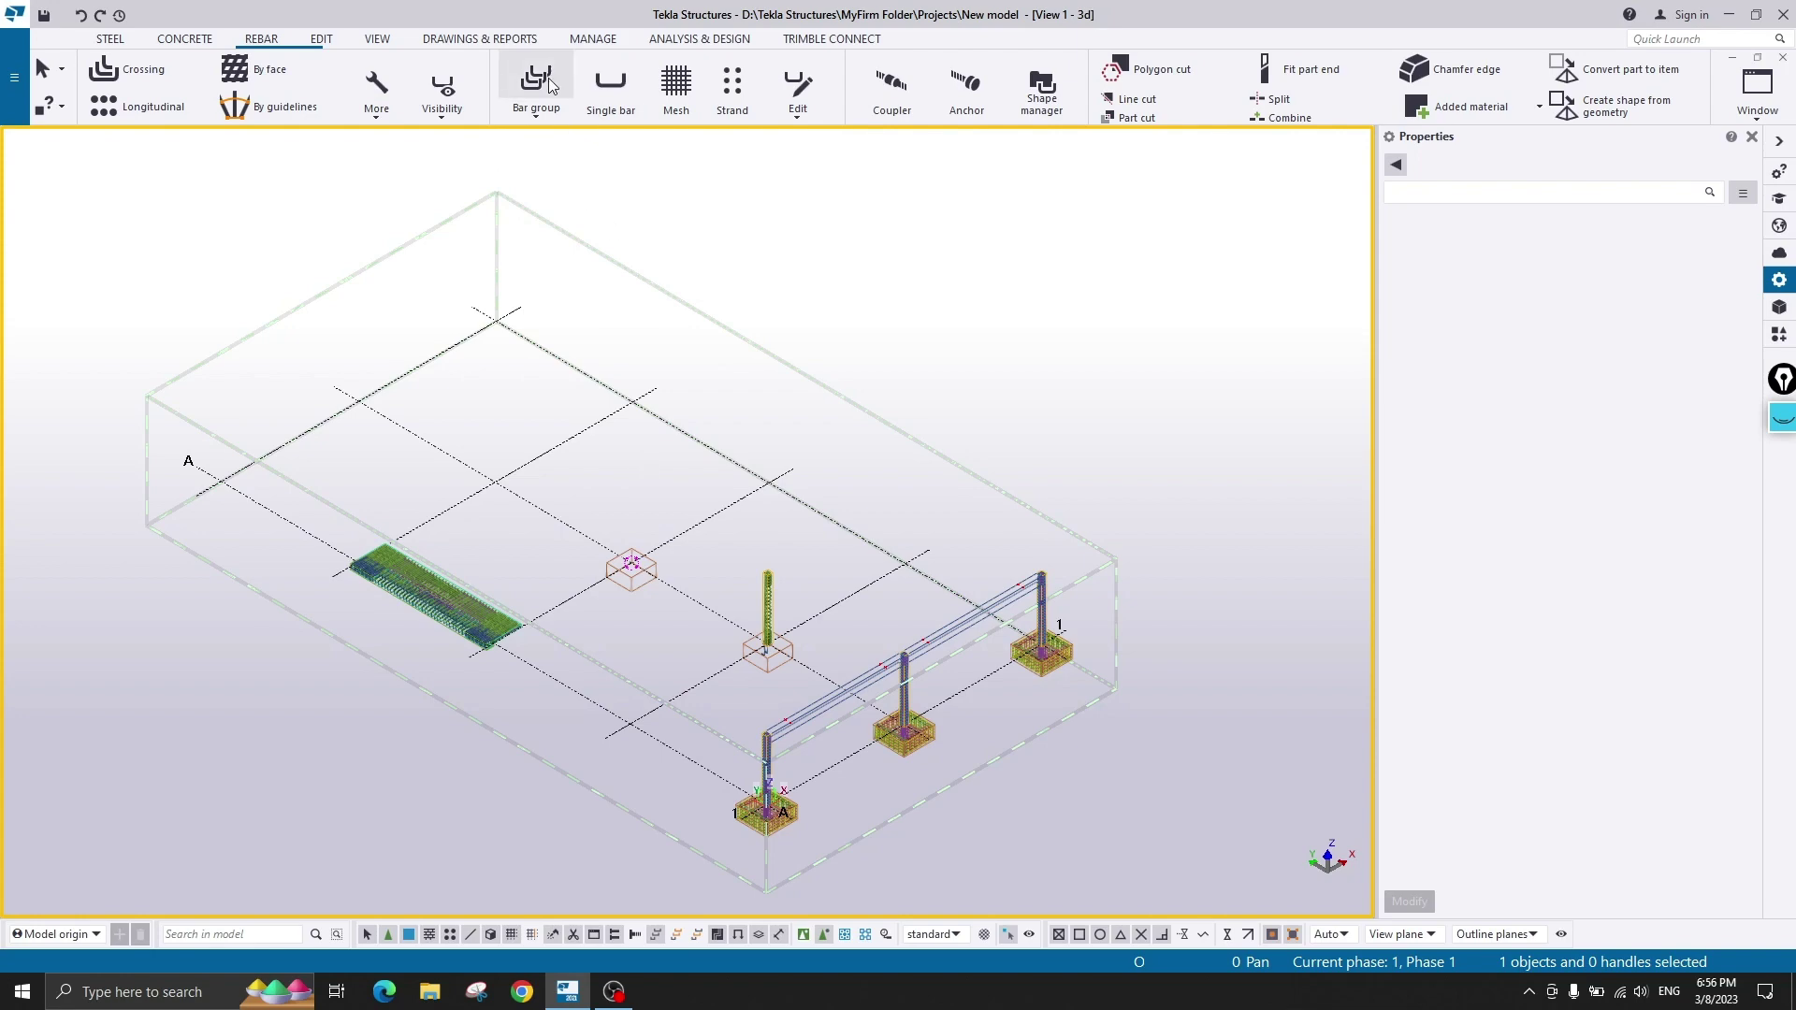
- Inspect the profile and bottom level of the unreinforced pad footing at the middle grid intersection
{"action": "scroll", "coordinate": [626, 453], "scroll_direction": "up", "scroll_amount": 5}
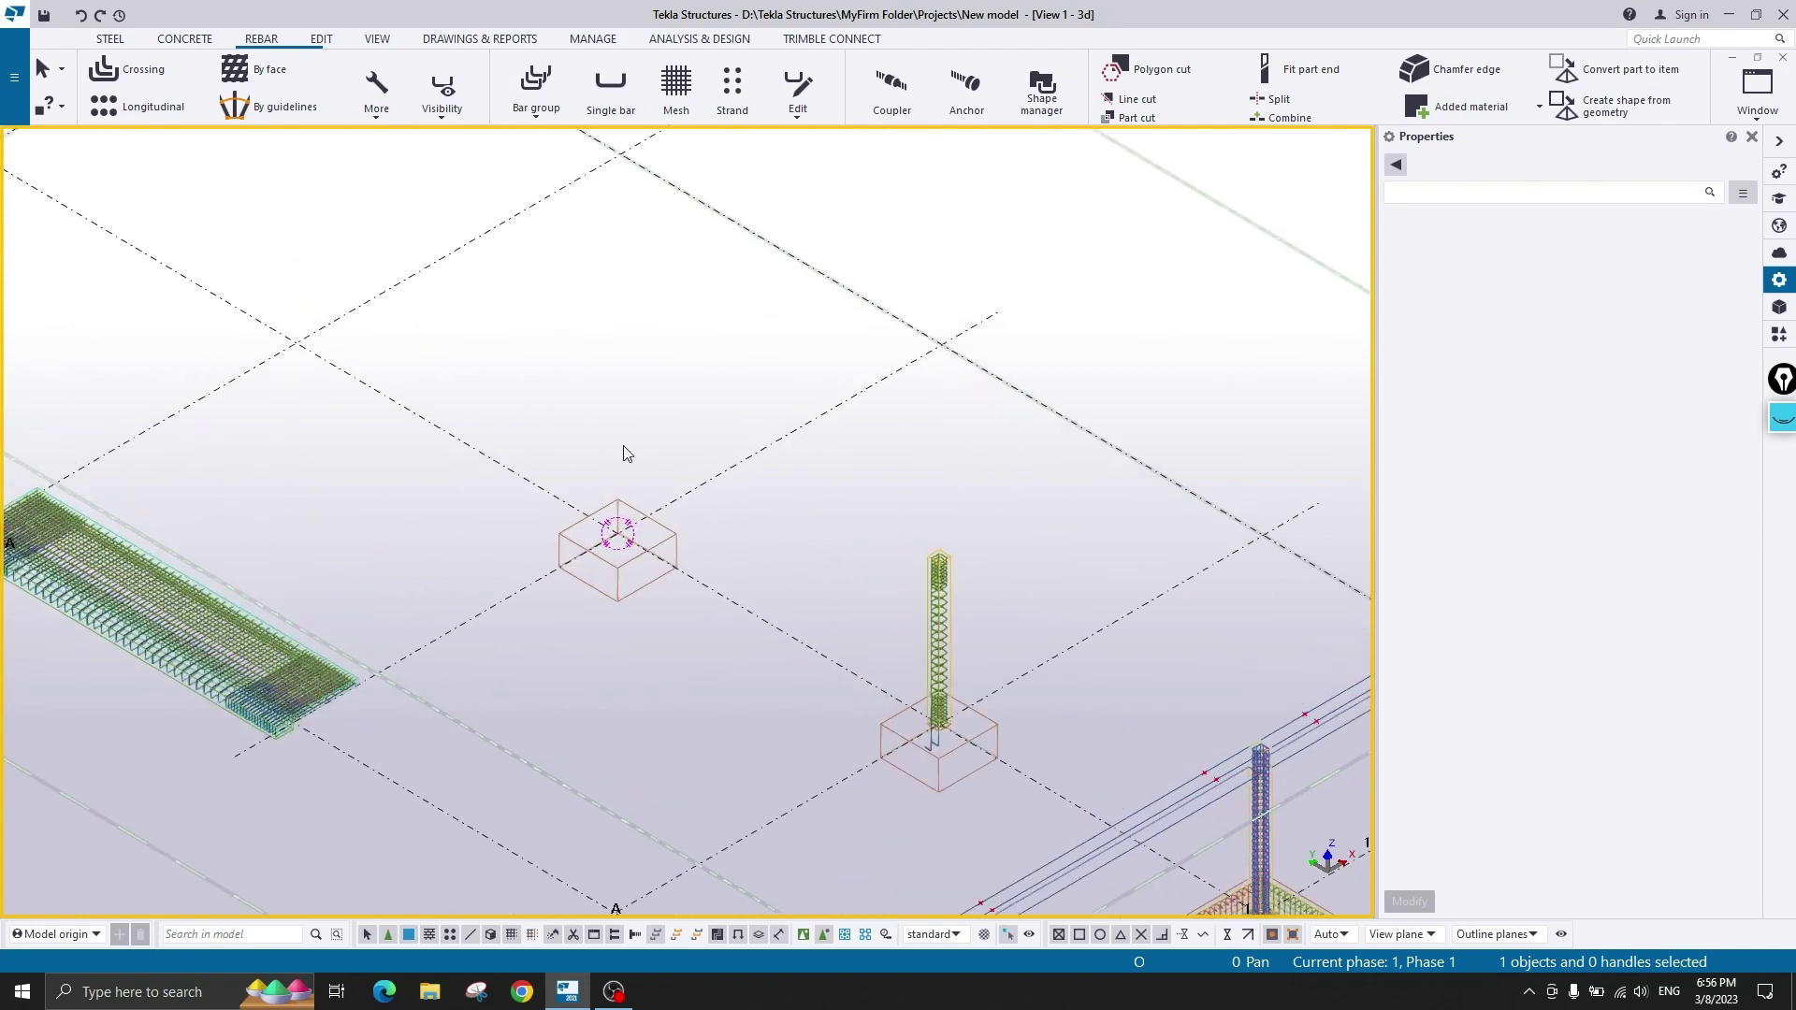
{"action": "scroll", "coordinate": [608, 388], "scroll_direction": "up", "scroll_amount": 4}
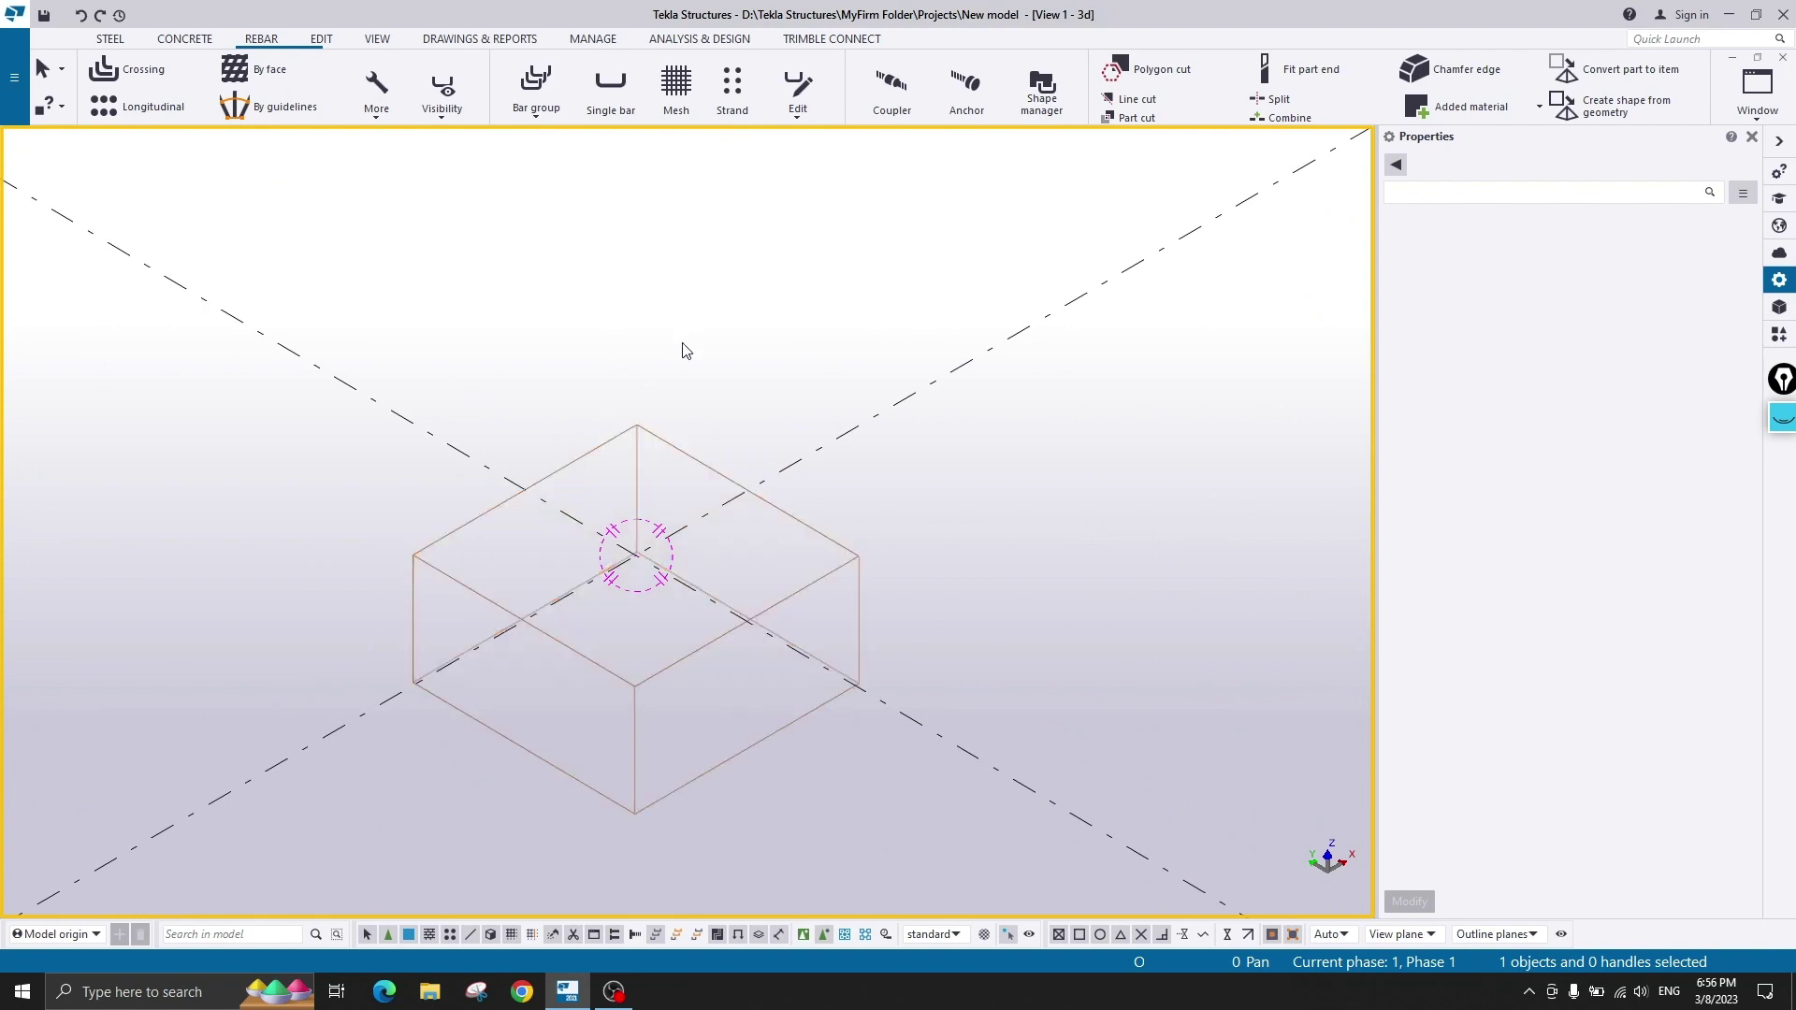
{"action": "left_click", "coordinate": [608, 462]}
{"action": "left_click", "coordinate": [1575, 267]}
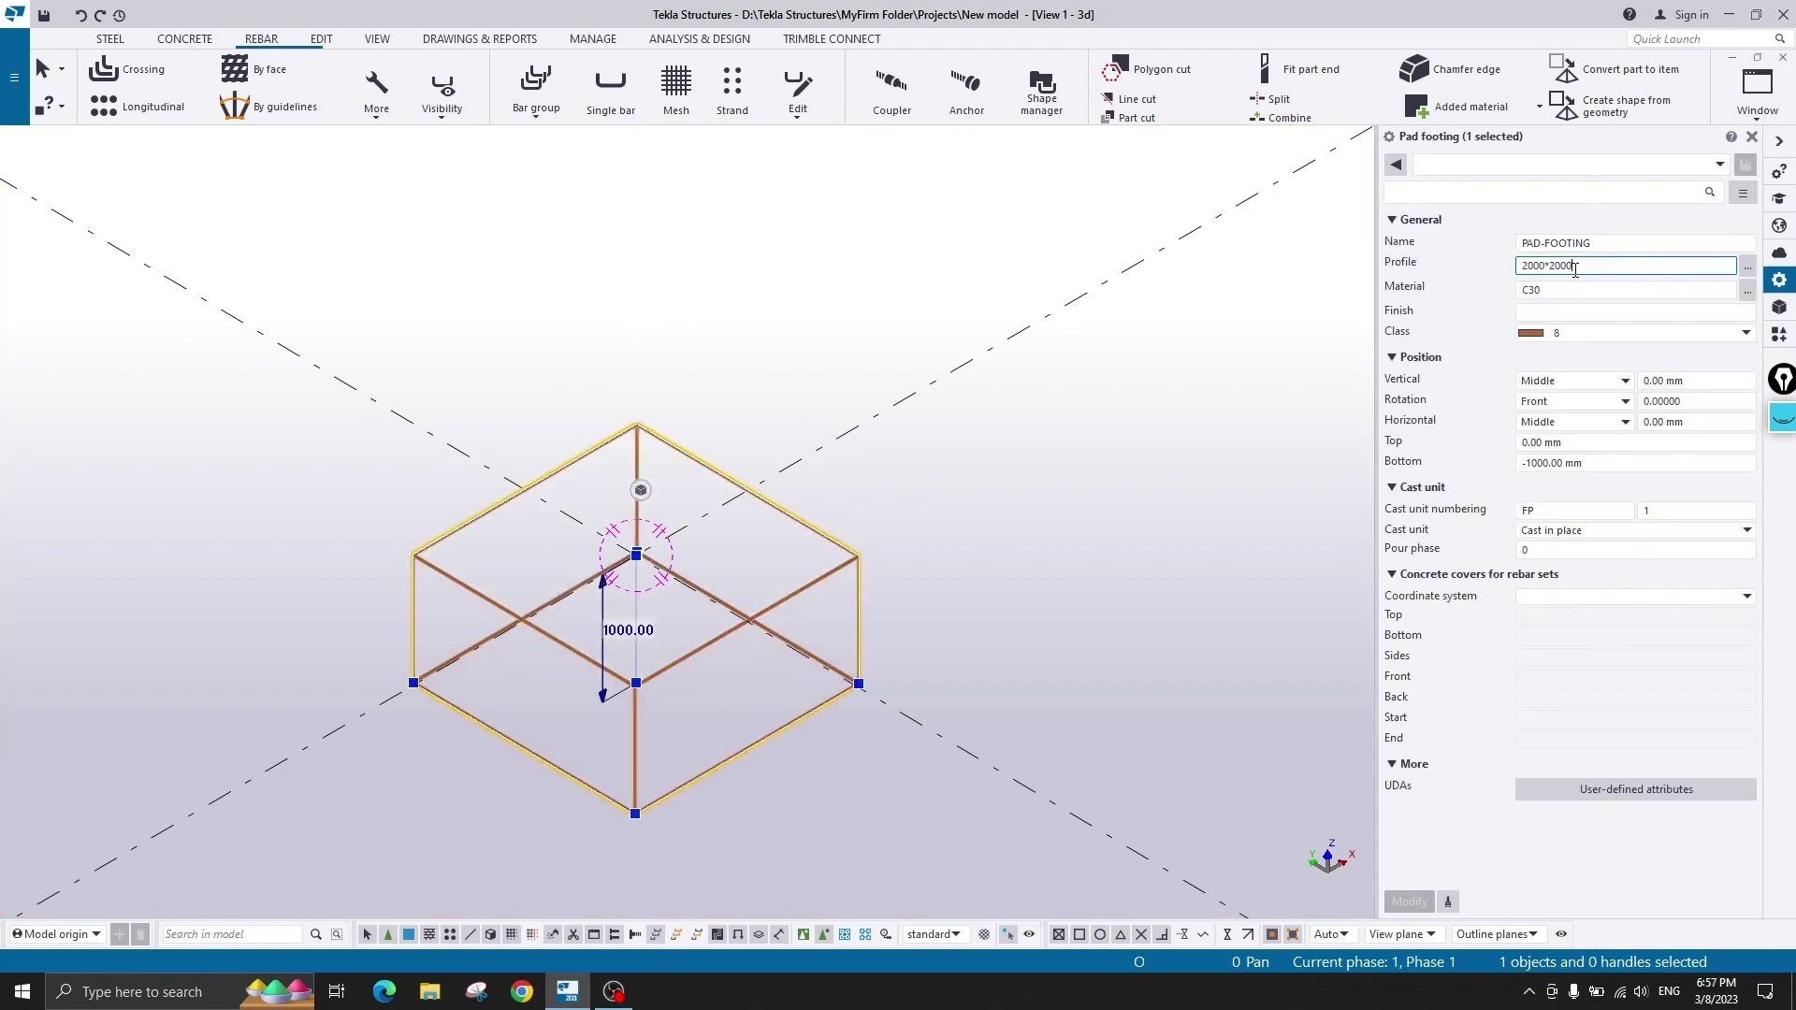
{"action": "left_click", "coordinate": [1609, 463]}
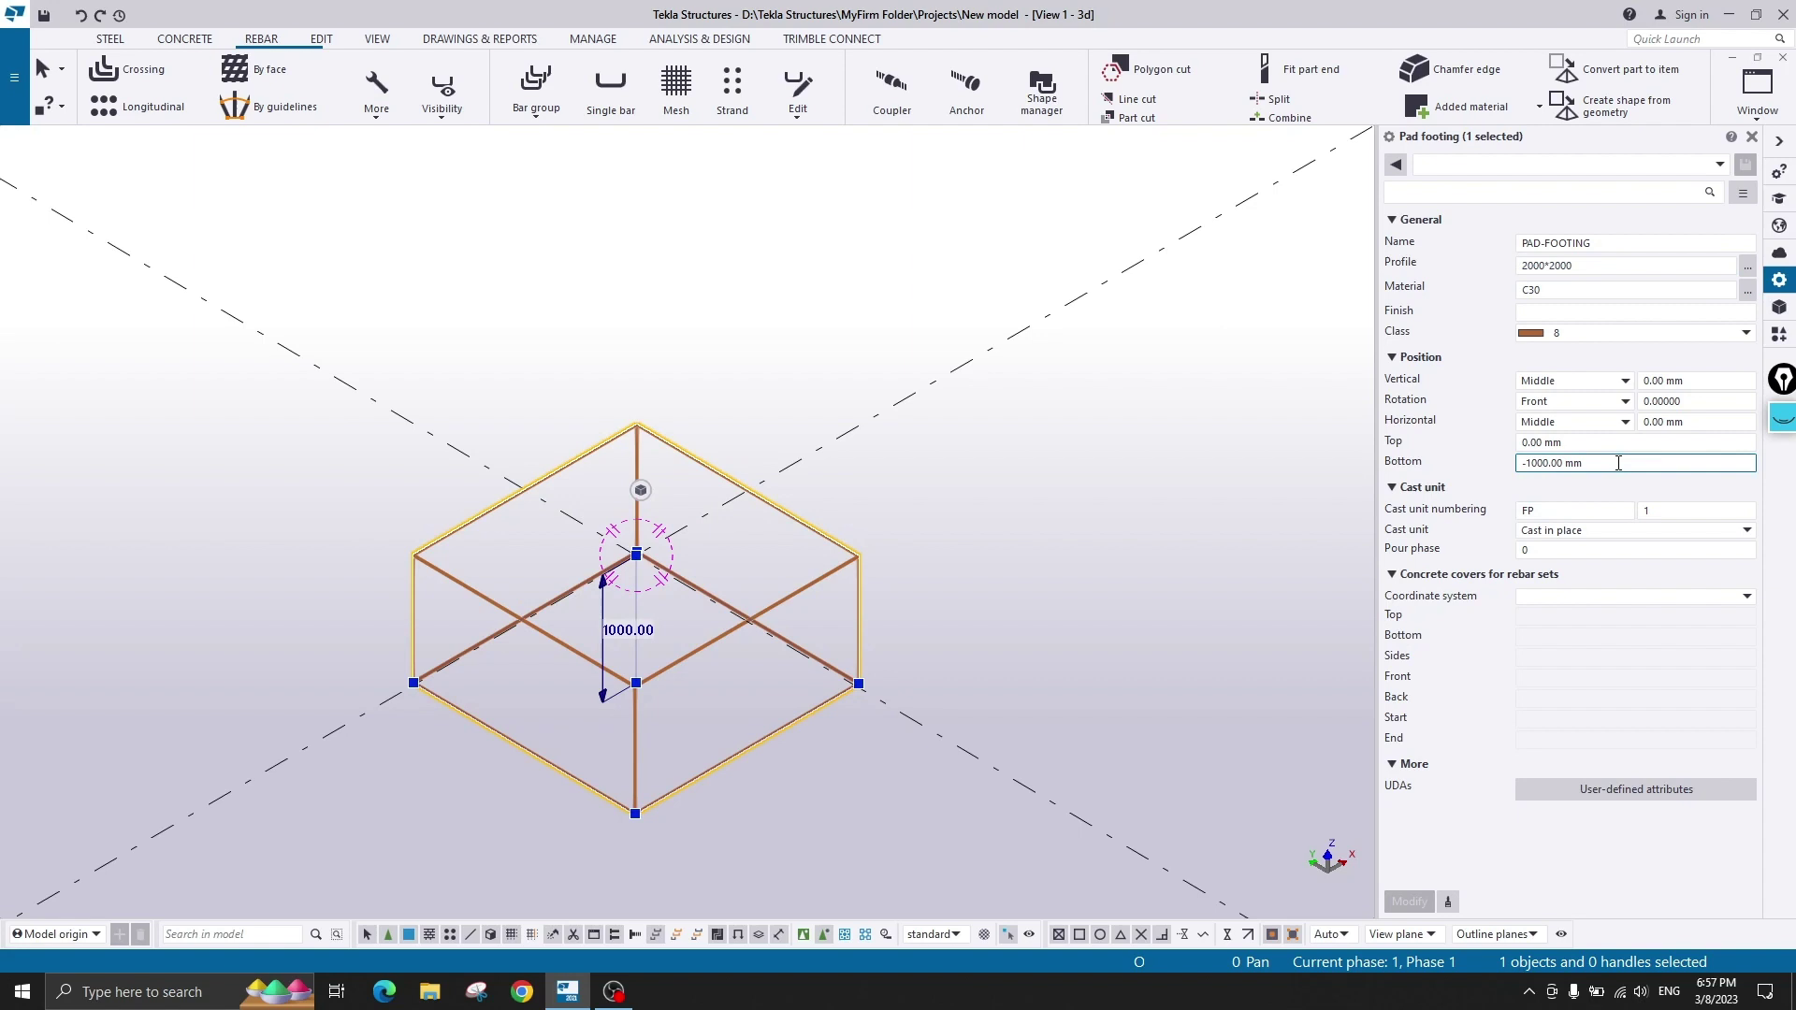
{"action": "left_click", "coordinate": [745, 284]}
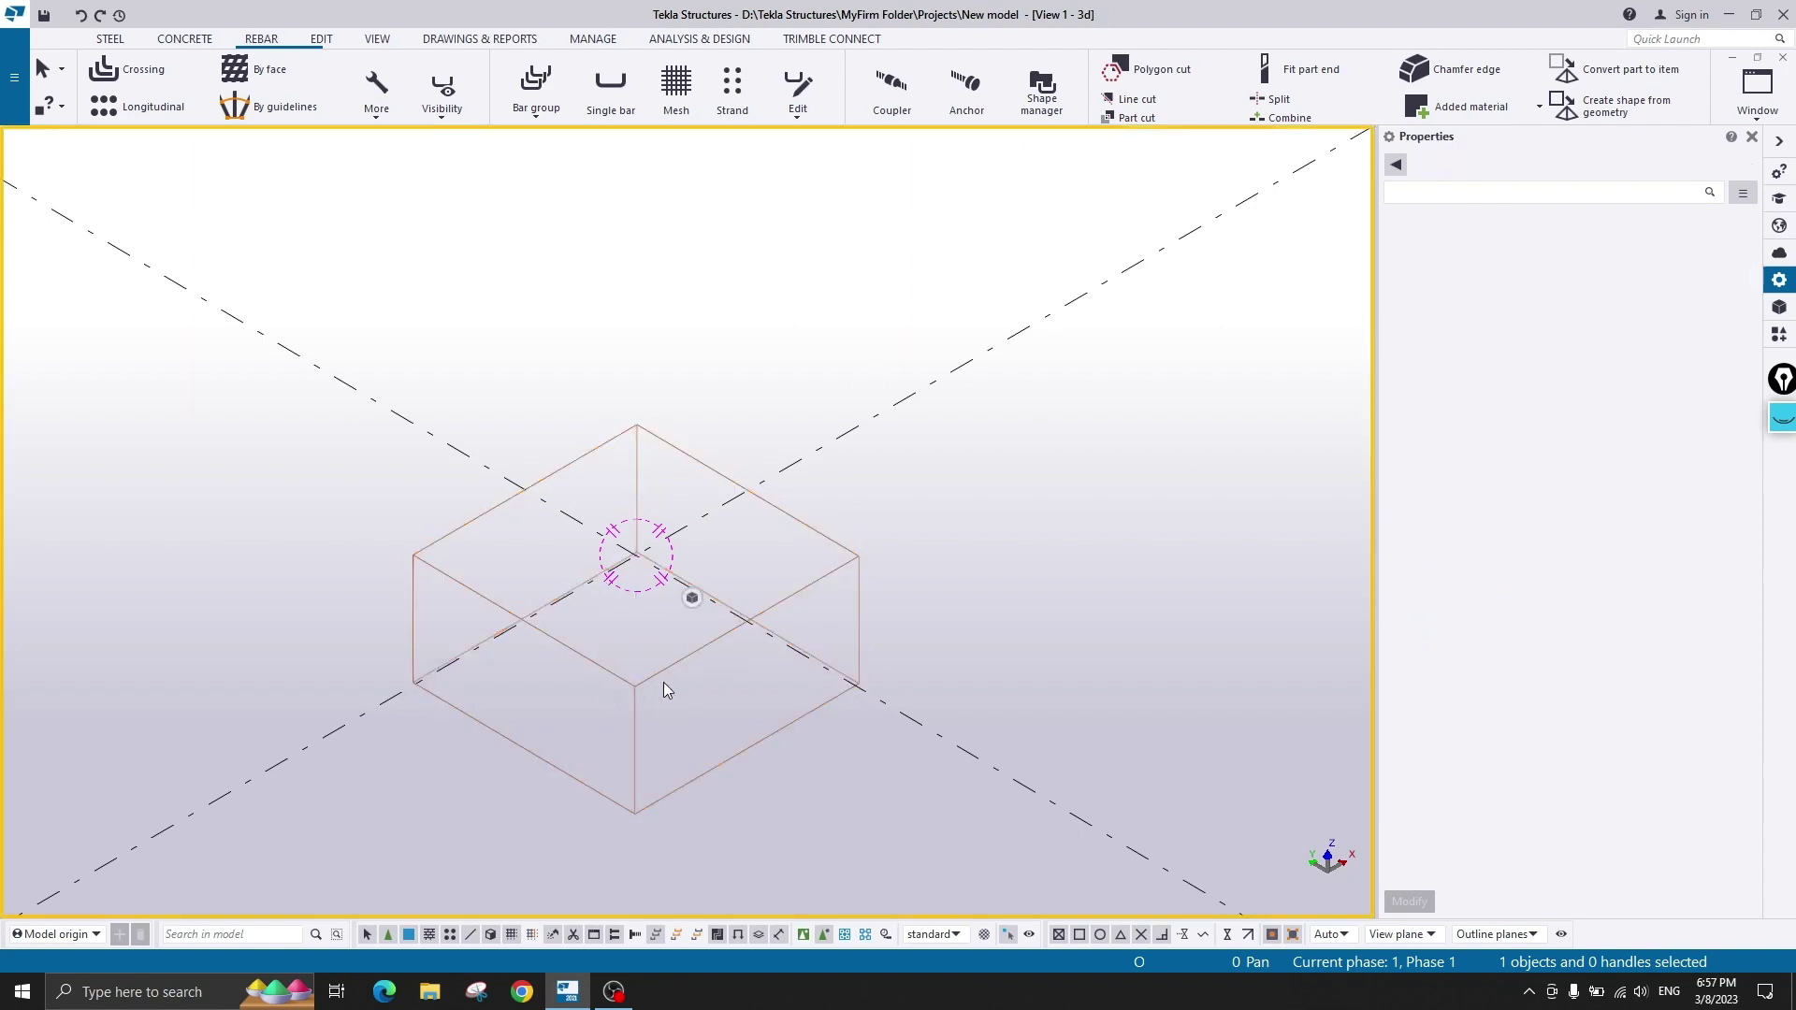
- Start the Bar group command and widen the rebar group properties pane
{"action": "left_click", "coordinate": [539, 112]}
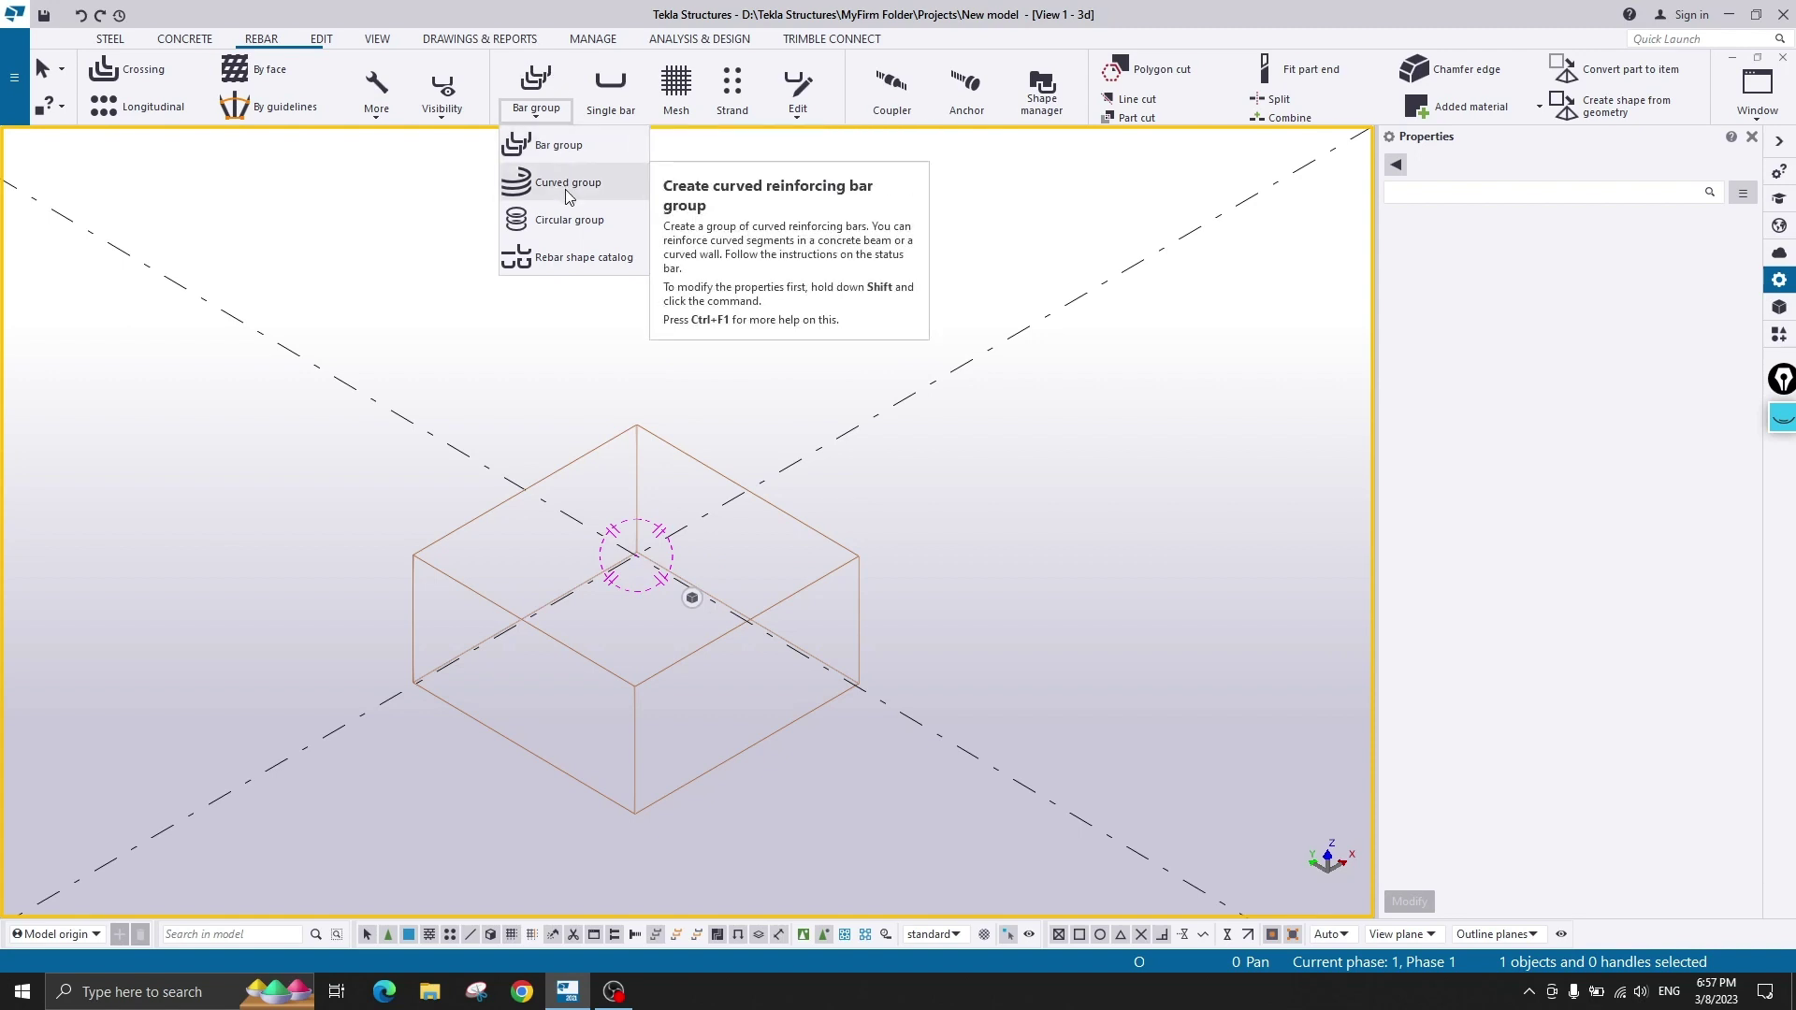
{"action": "left_click", "coordinate": [570, 149]}
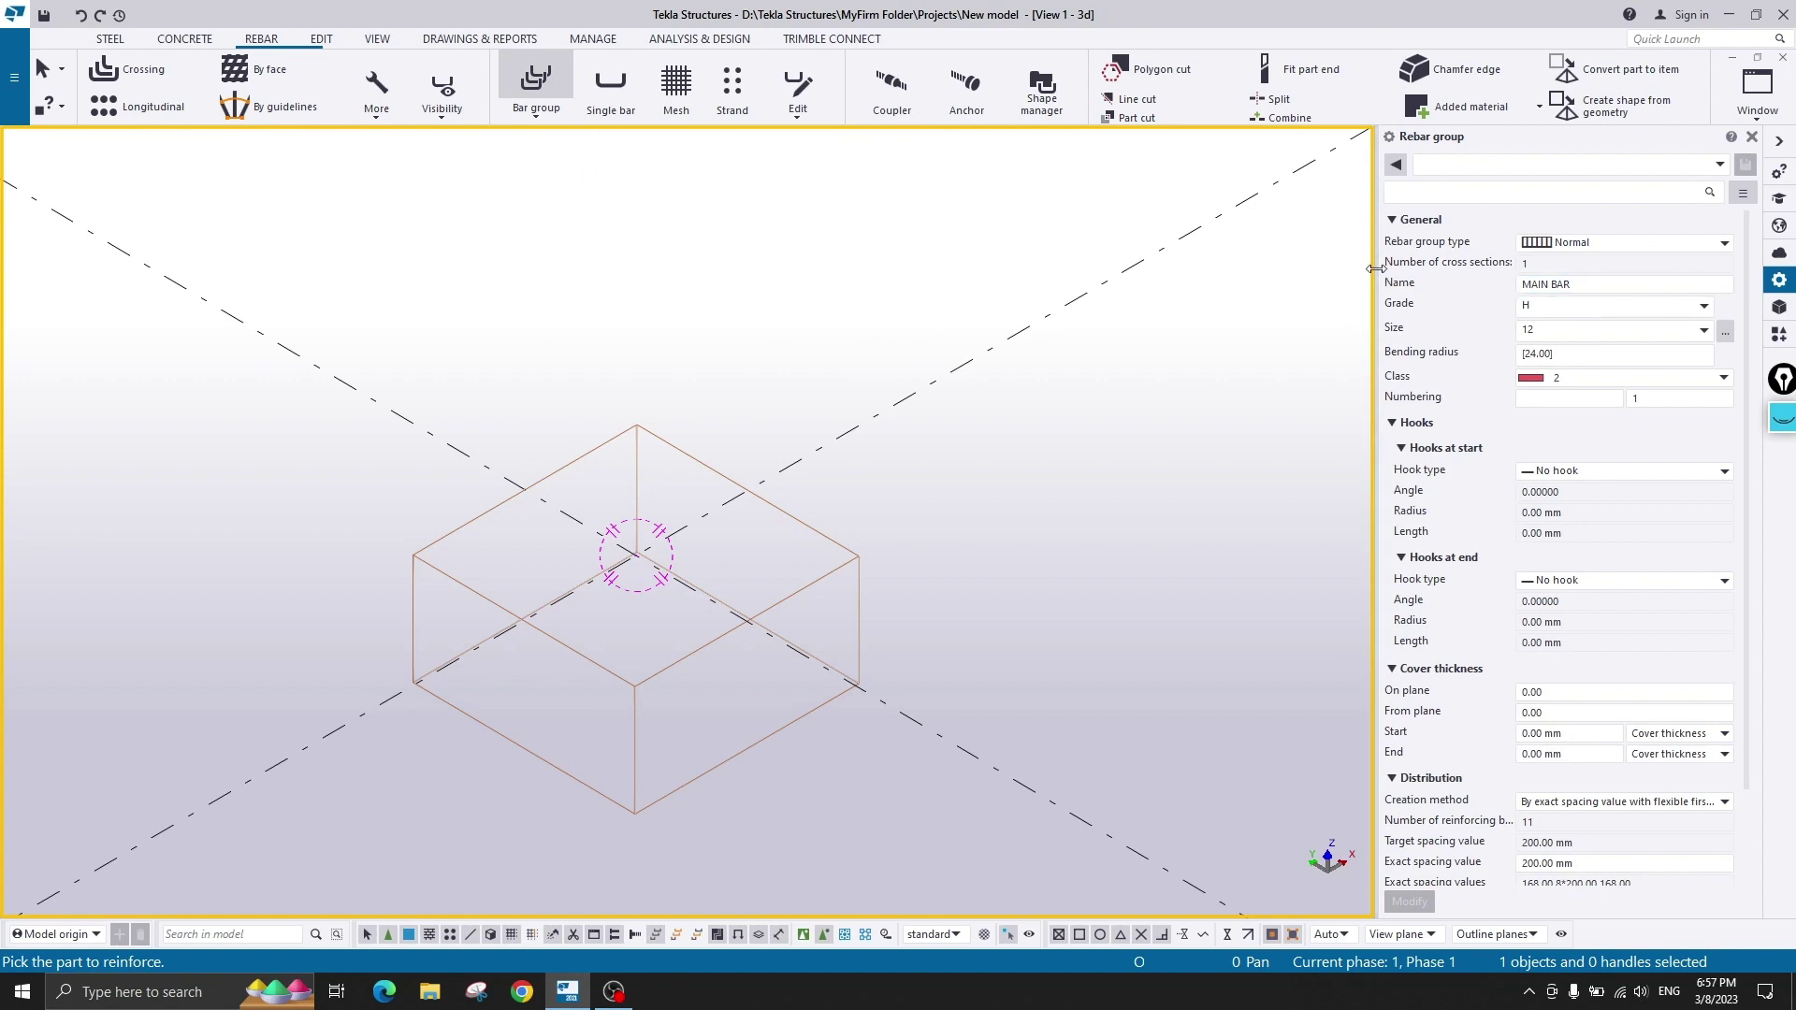
{"action": "left_click_drag", "start_coordinate": [1379, 276], "coordinate": [1315, 272]}
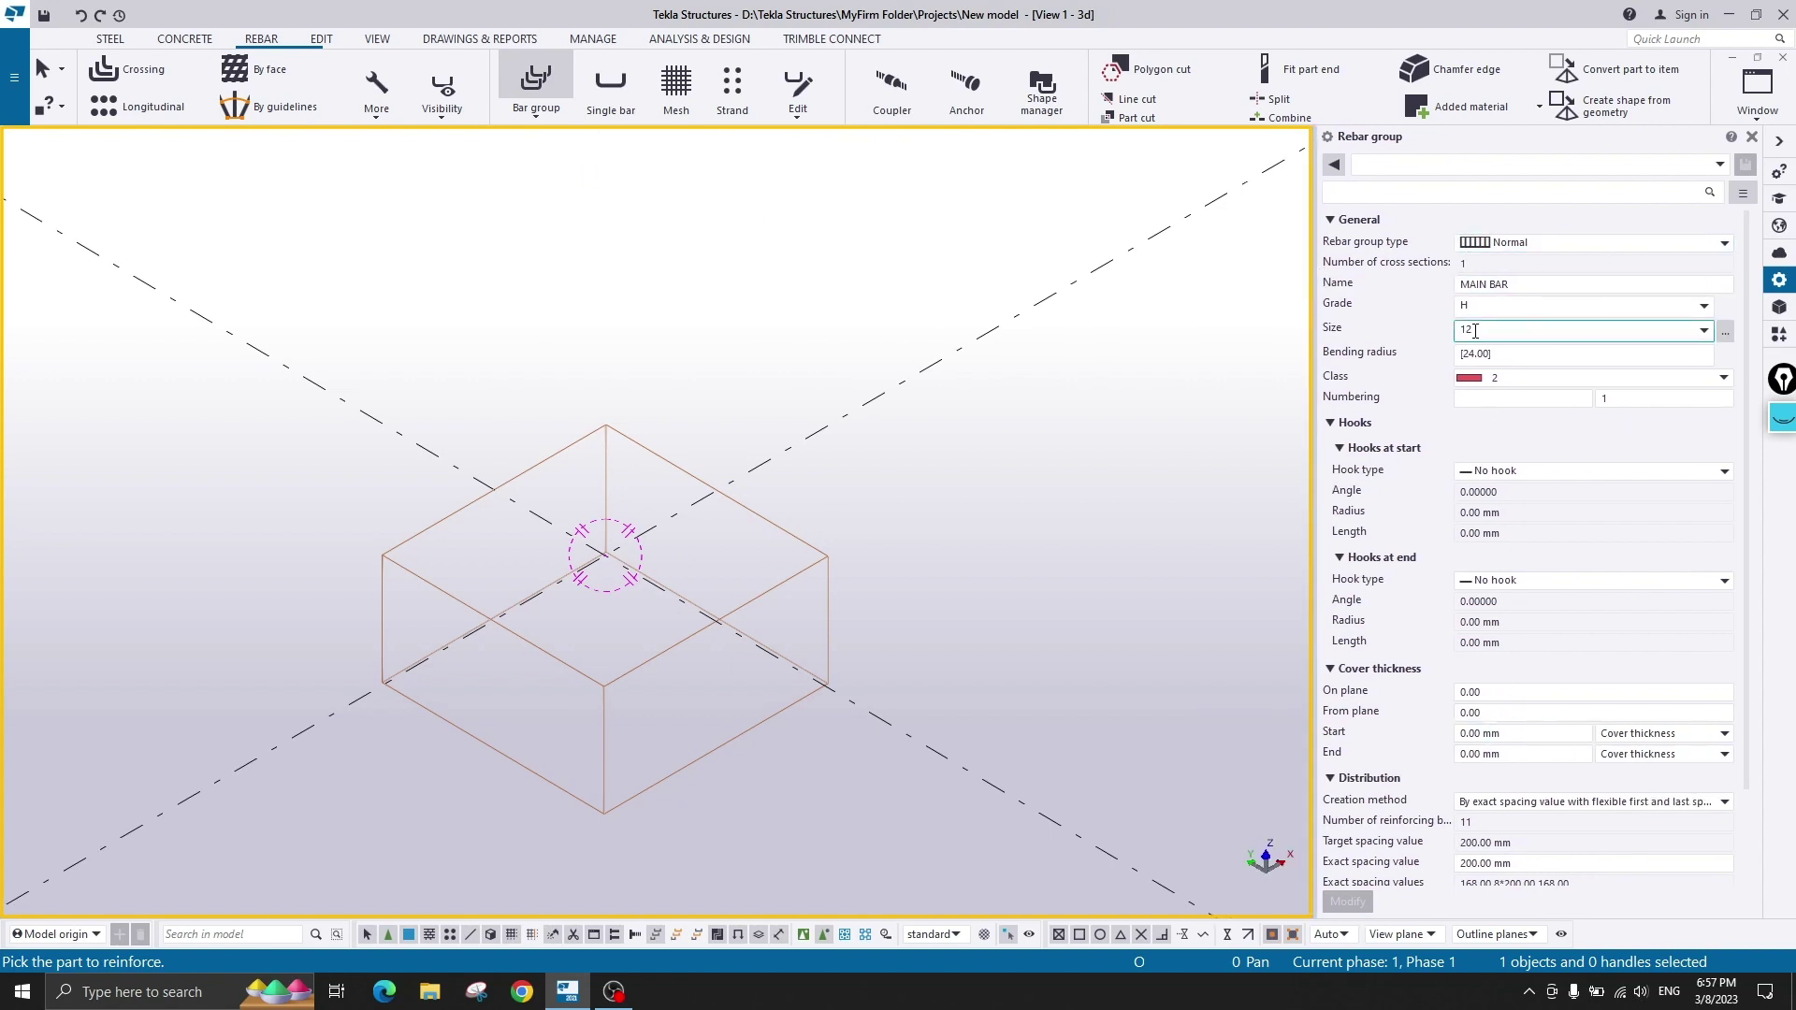
{"action": "scroll", "coordinate": [1515, 585], "scroll_direction": "down", "scroll_amount": 2}
{"action": "scroll", "coordinate": [1520, 383], "scroll_direction": "up", "scroll_amount": 2}
{"action": "left_click", "coordinate": [1474, 193]}
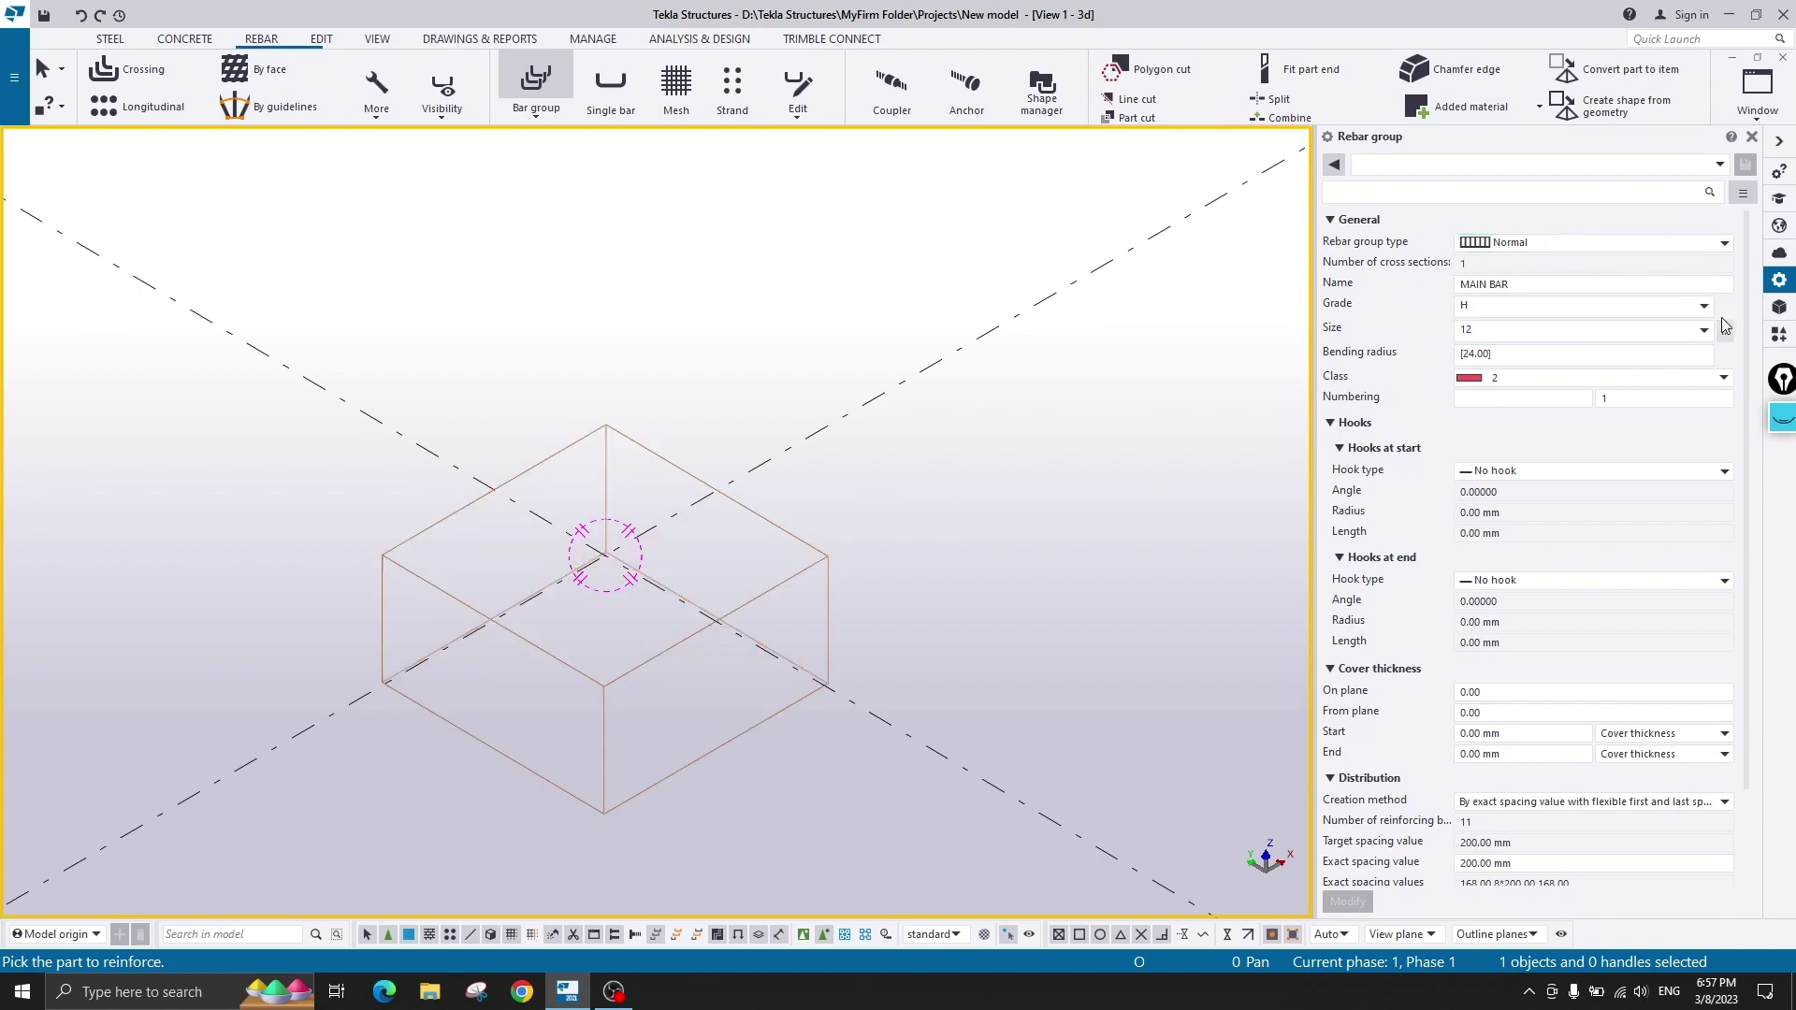
- Choose Normal as the rebar group type and H as the steel grade for the main bars
{"action": "left_click", "coordinate": [1500, 244]}
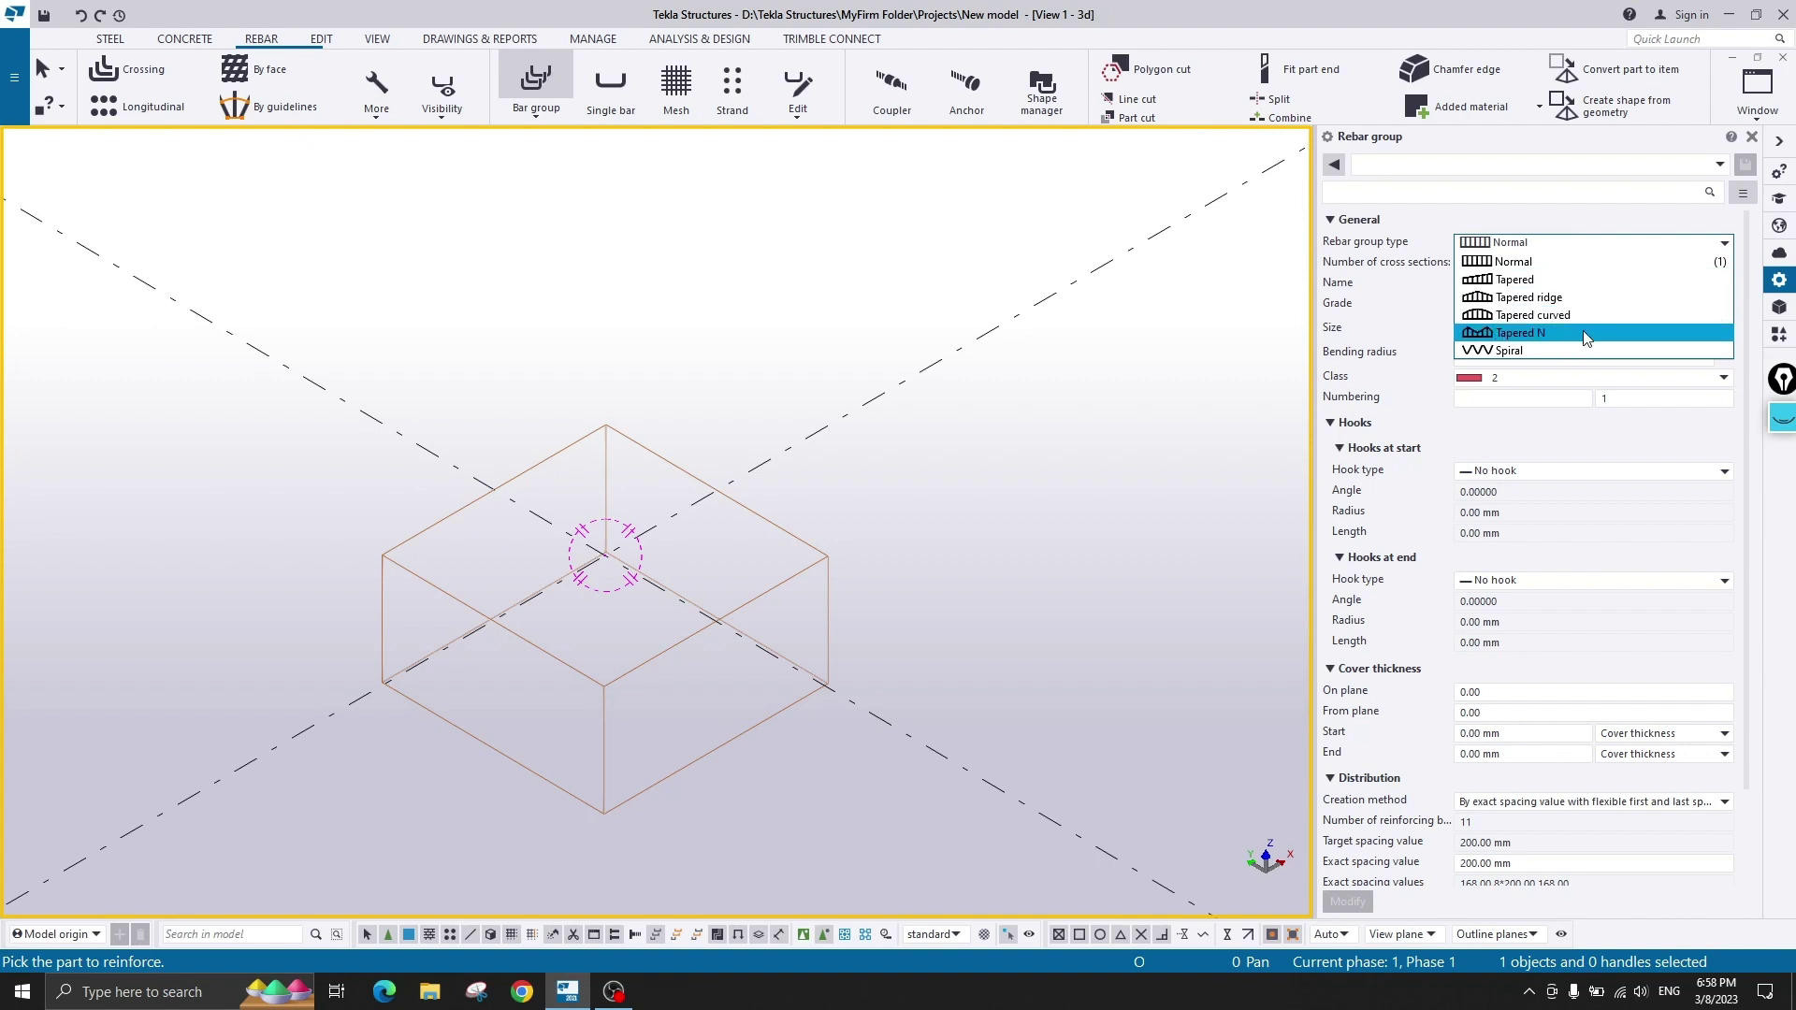
{"action": "left_click", "coordinate": [1525, 266]}
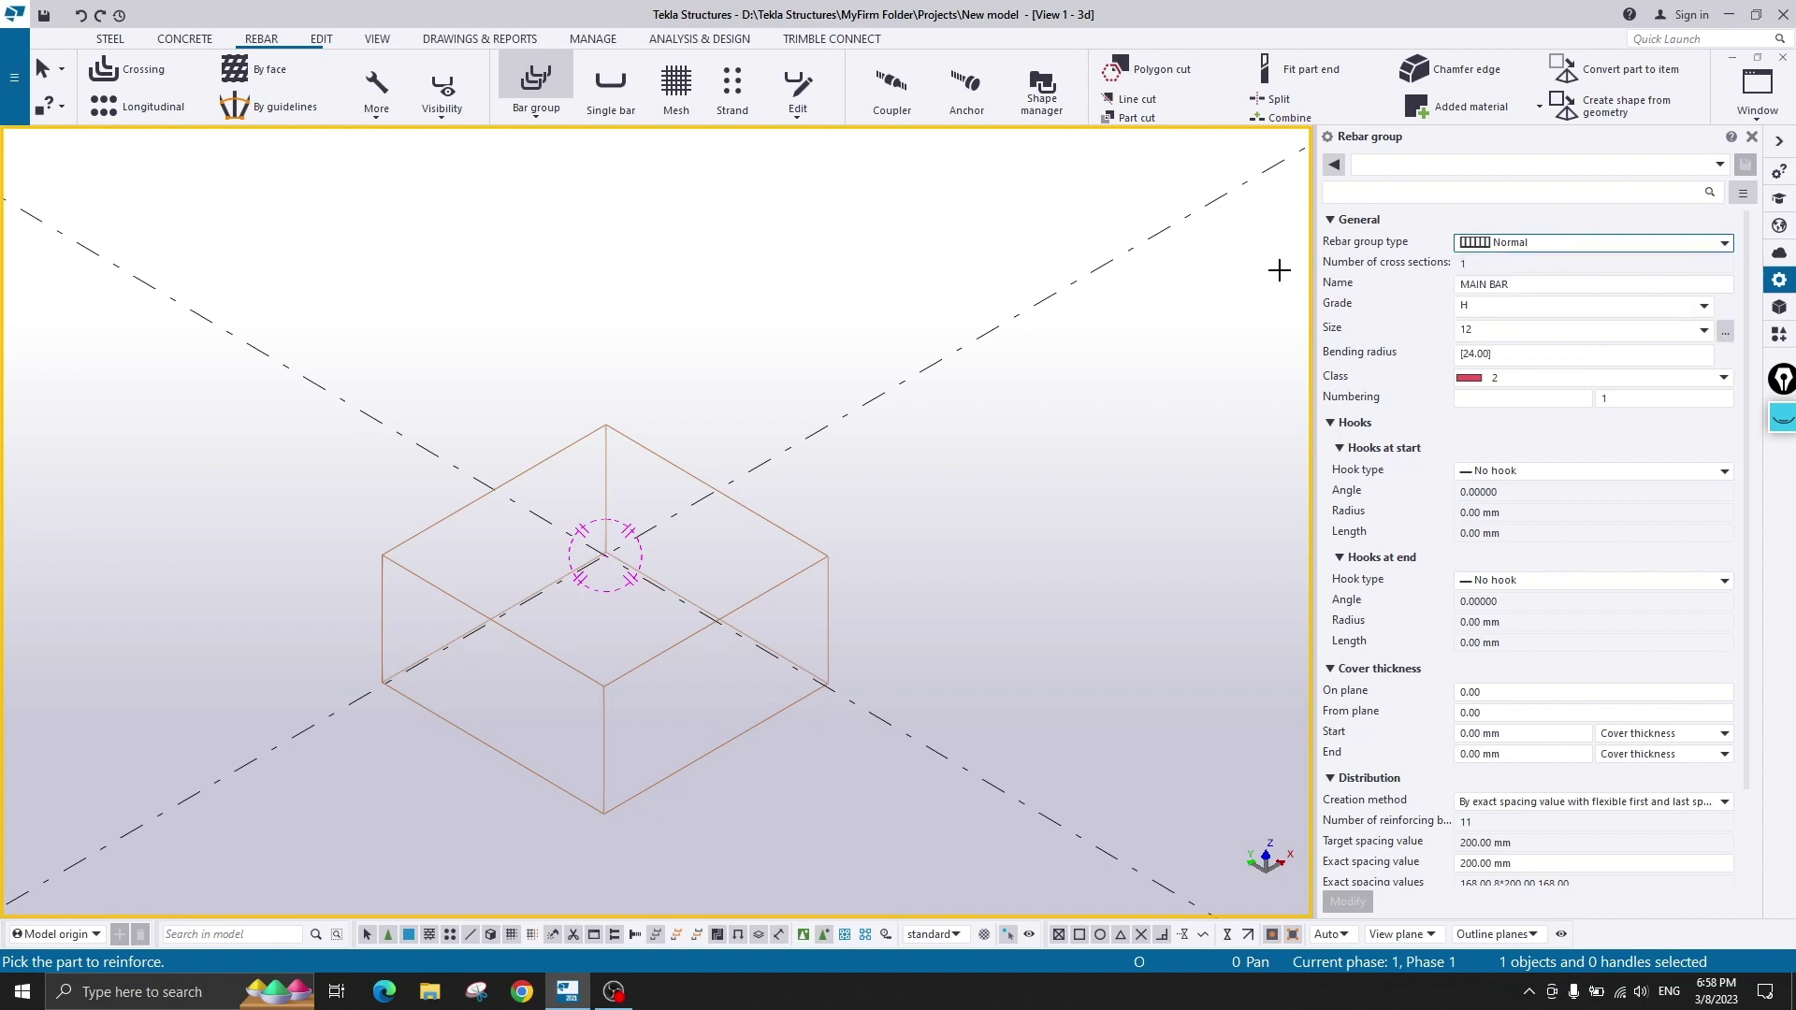
{"action": "key", "text": "Tab"}
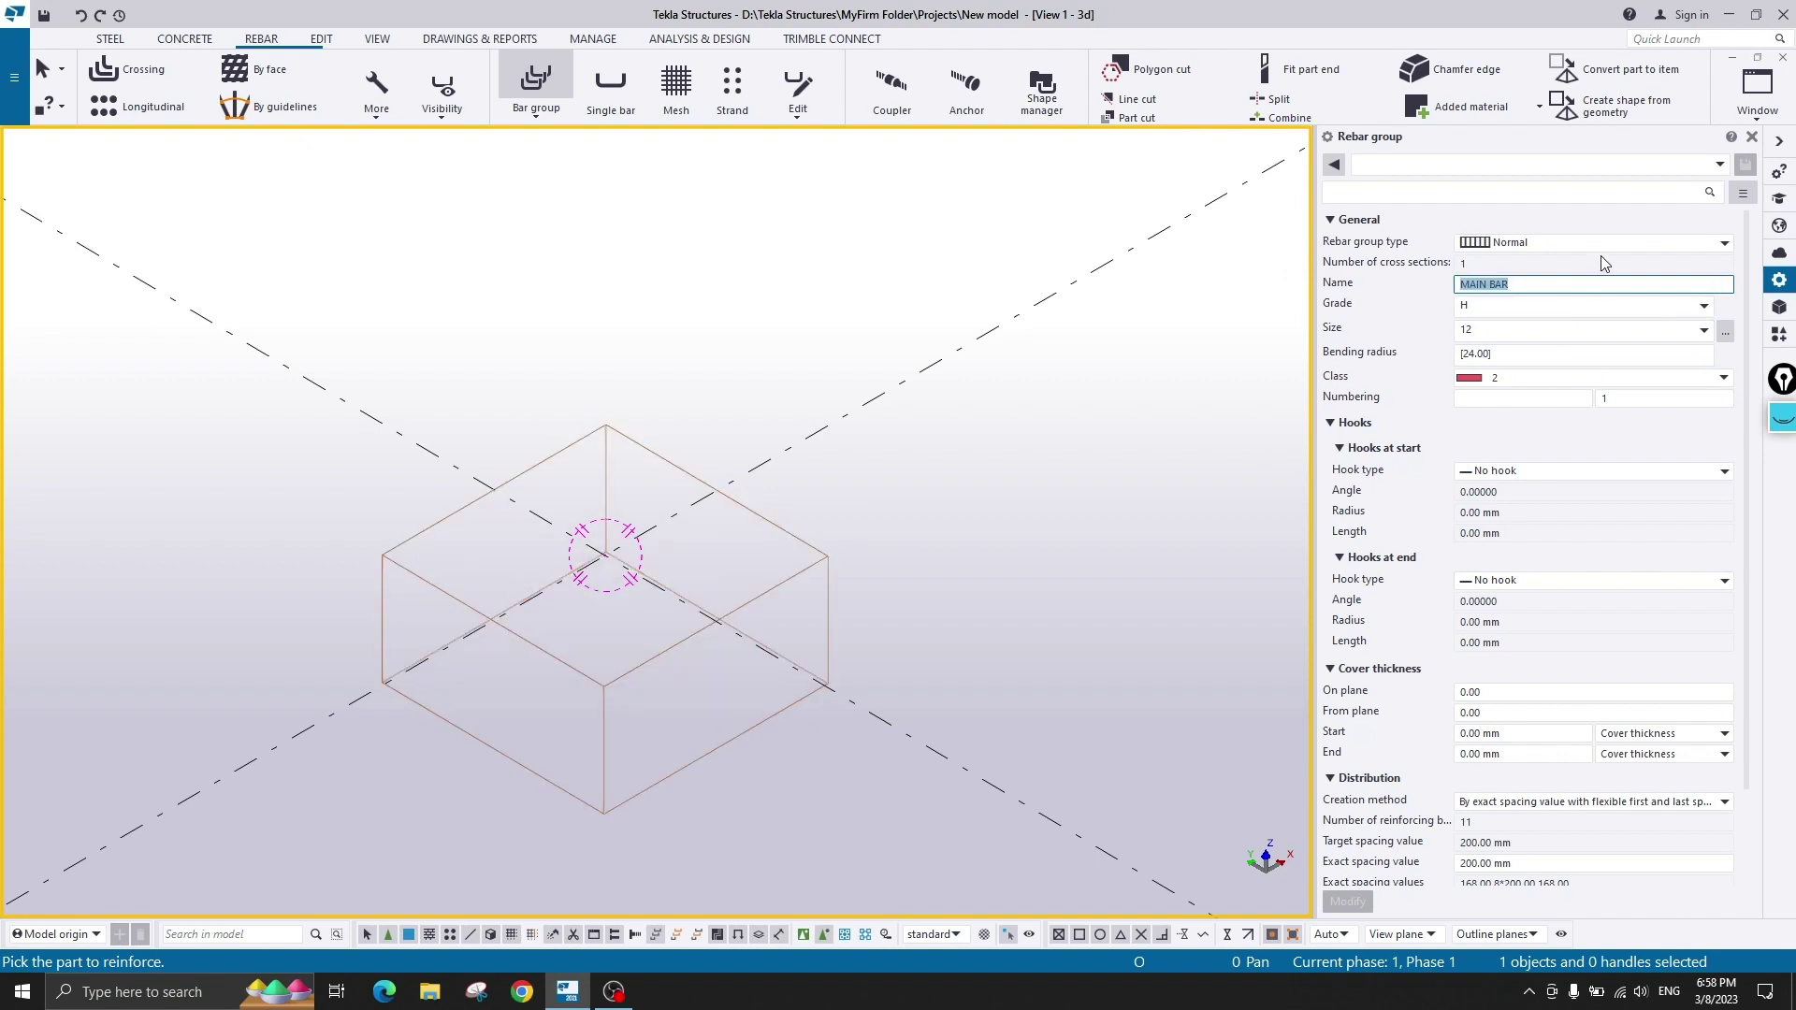
{"action": "left_click", "coordinate": [1535, 287]}
{"action": "left_click", "coordinate": [1487, 306]}
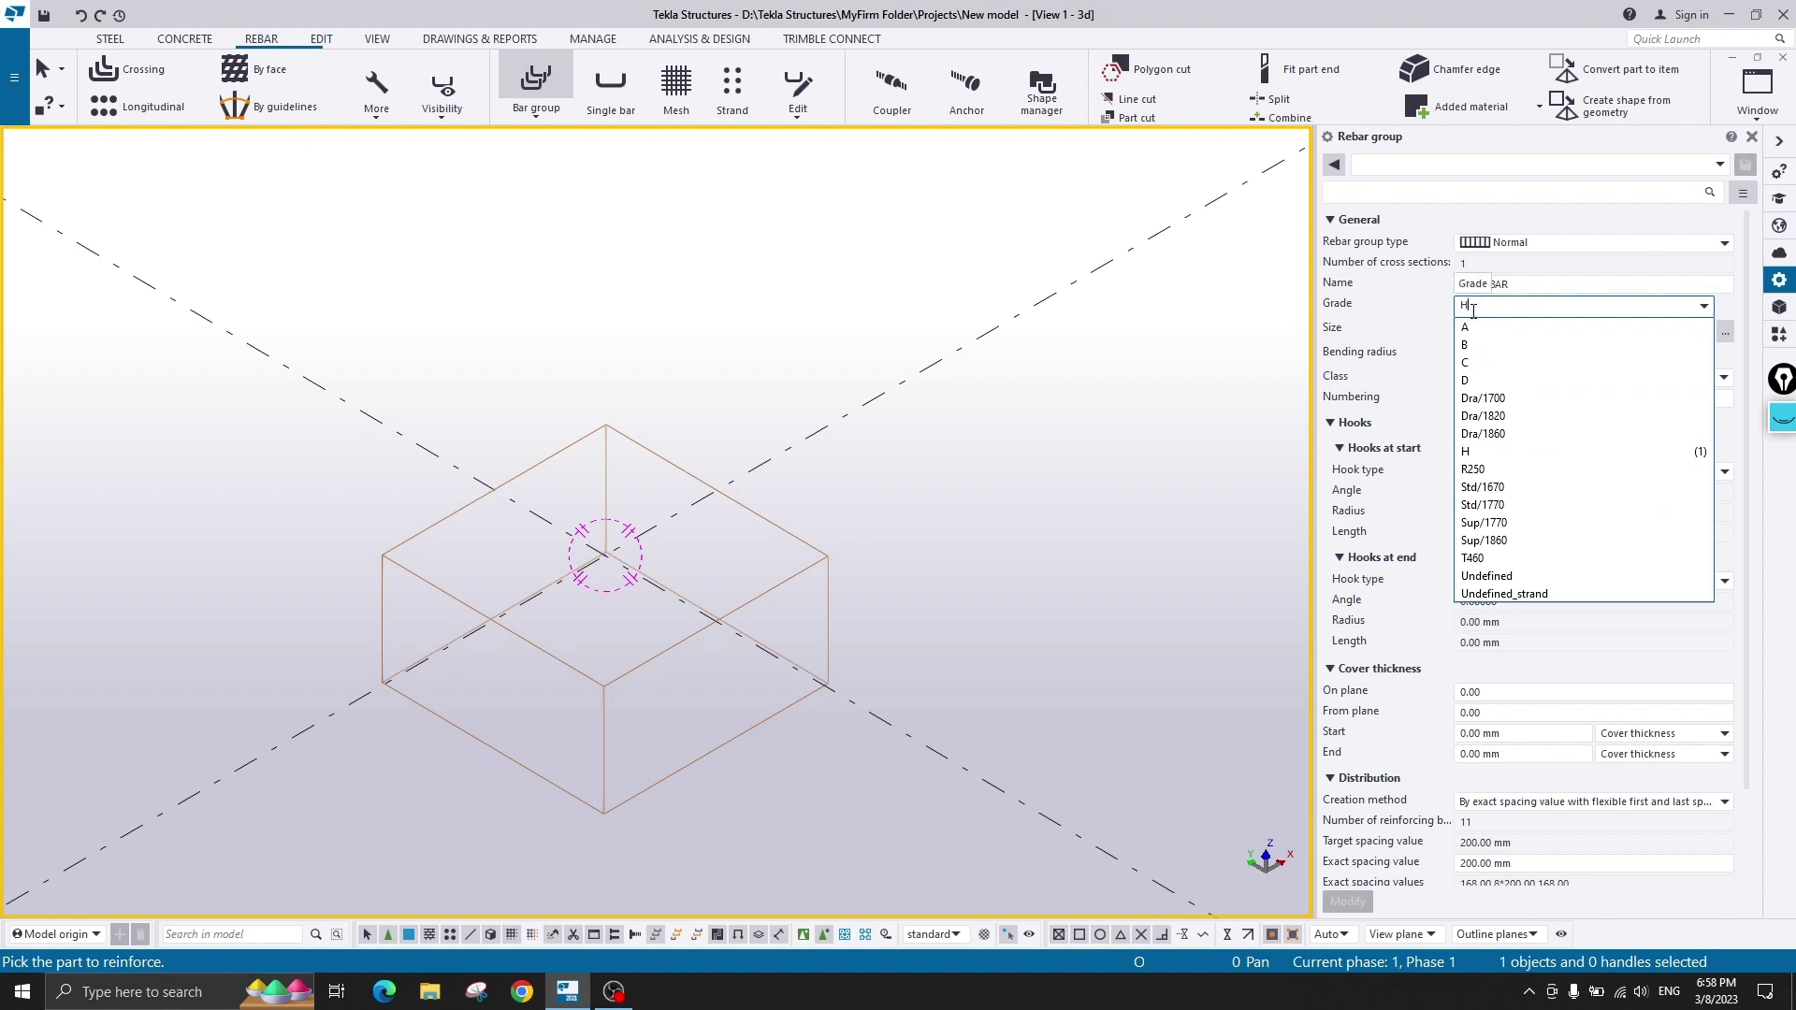
{"action": "left_click", "coordinate": [1480, 453]}
- Try bar sizes 16, 12 and 20 and compare the bending radius of each
{"action": "left_click", "coordinate": [1498, 332]}
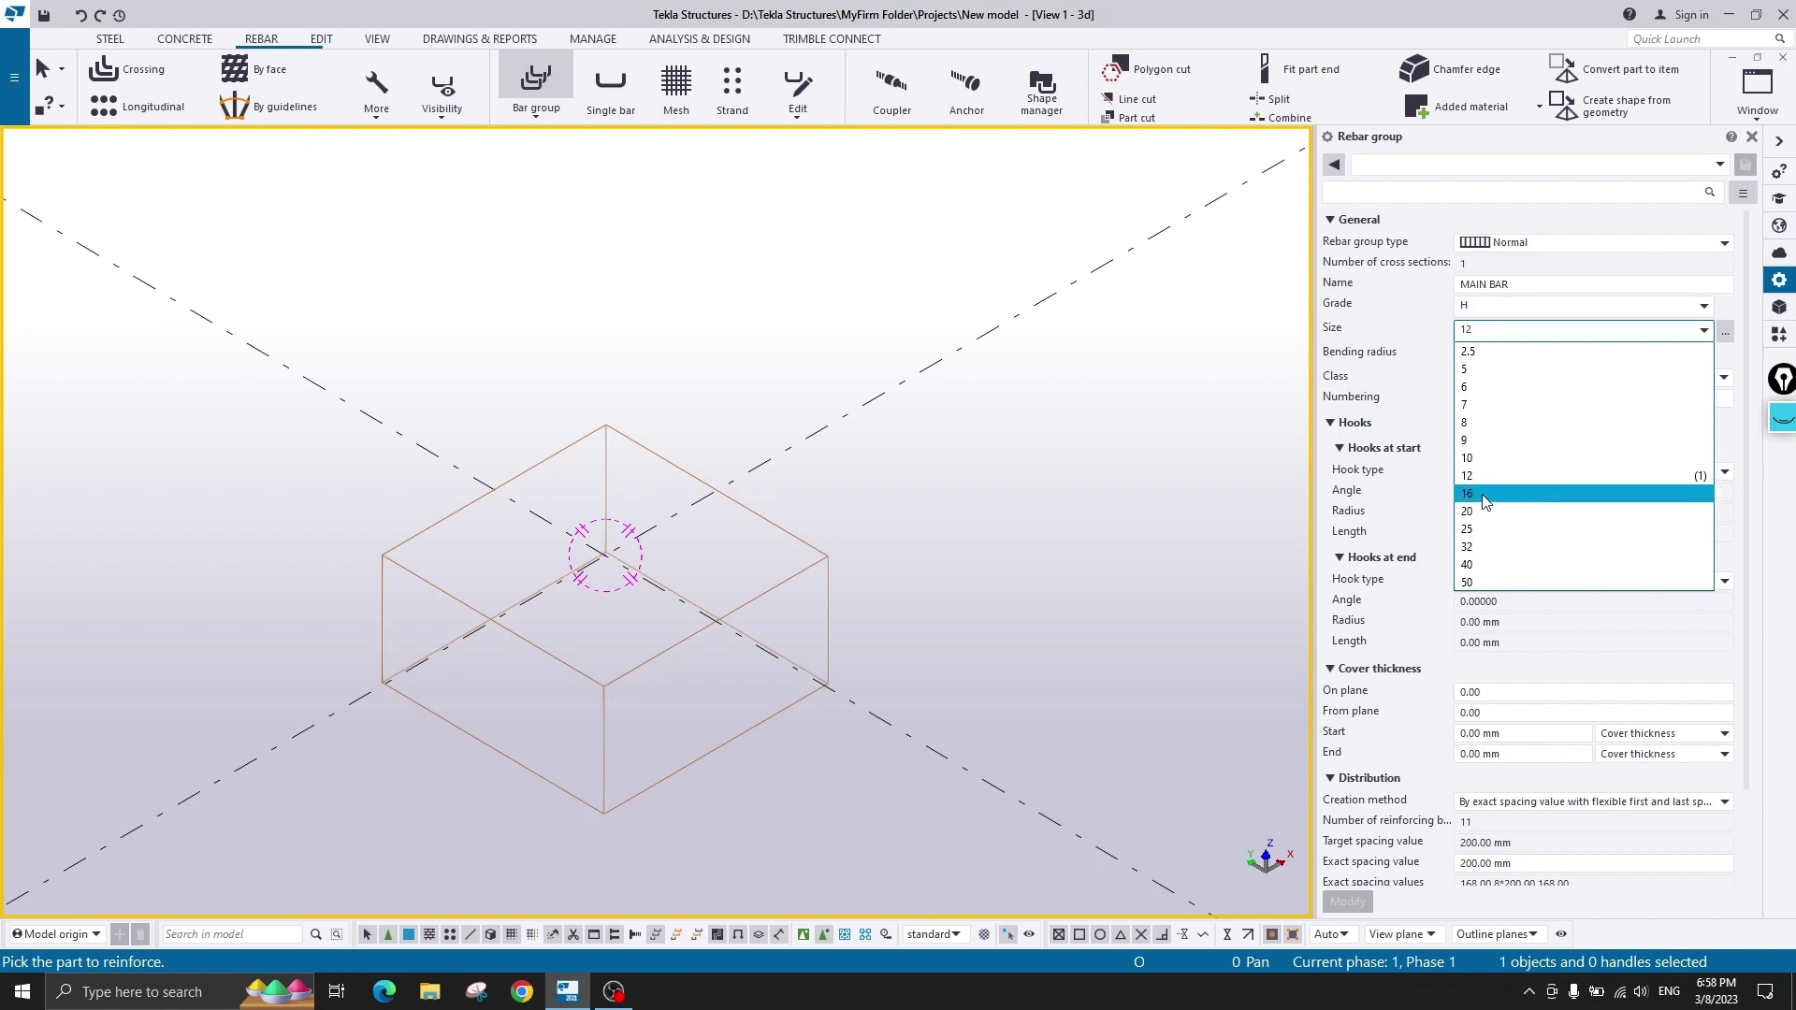
{"action": "left_click", "coordinate": [1508, 494]}
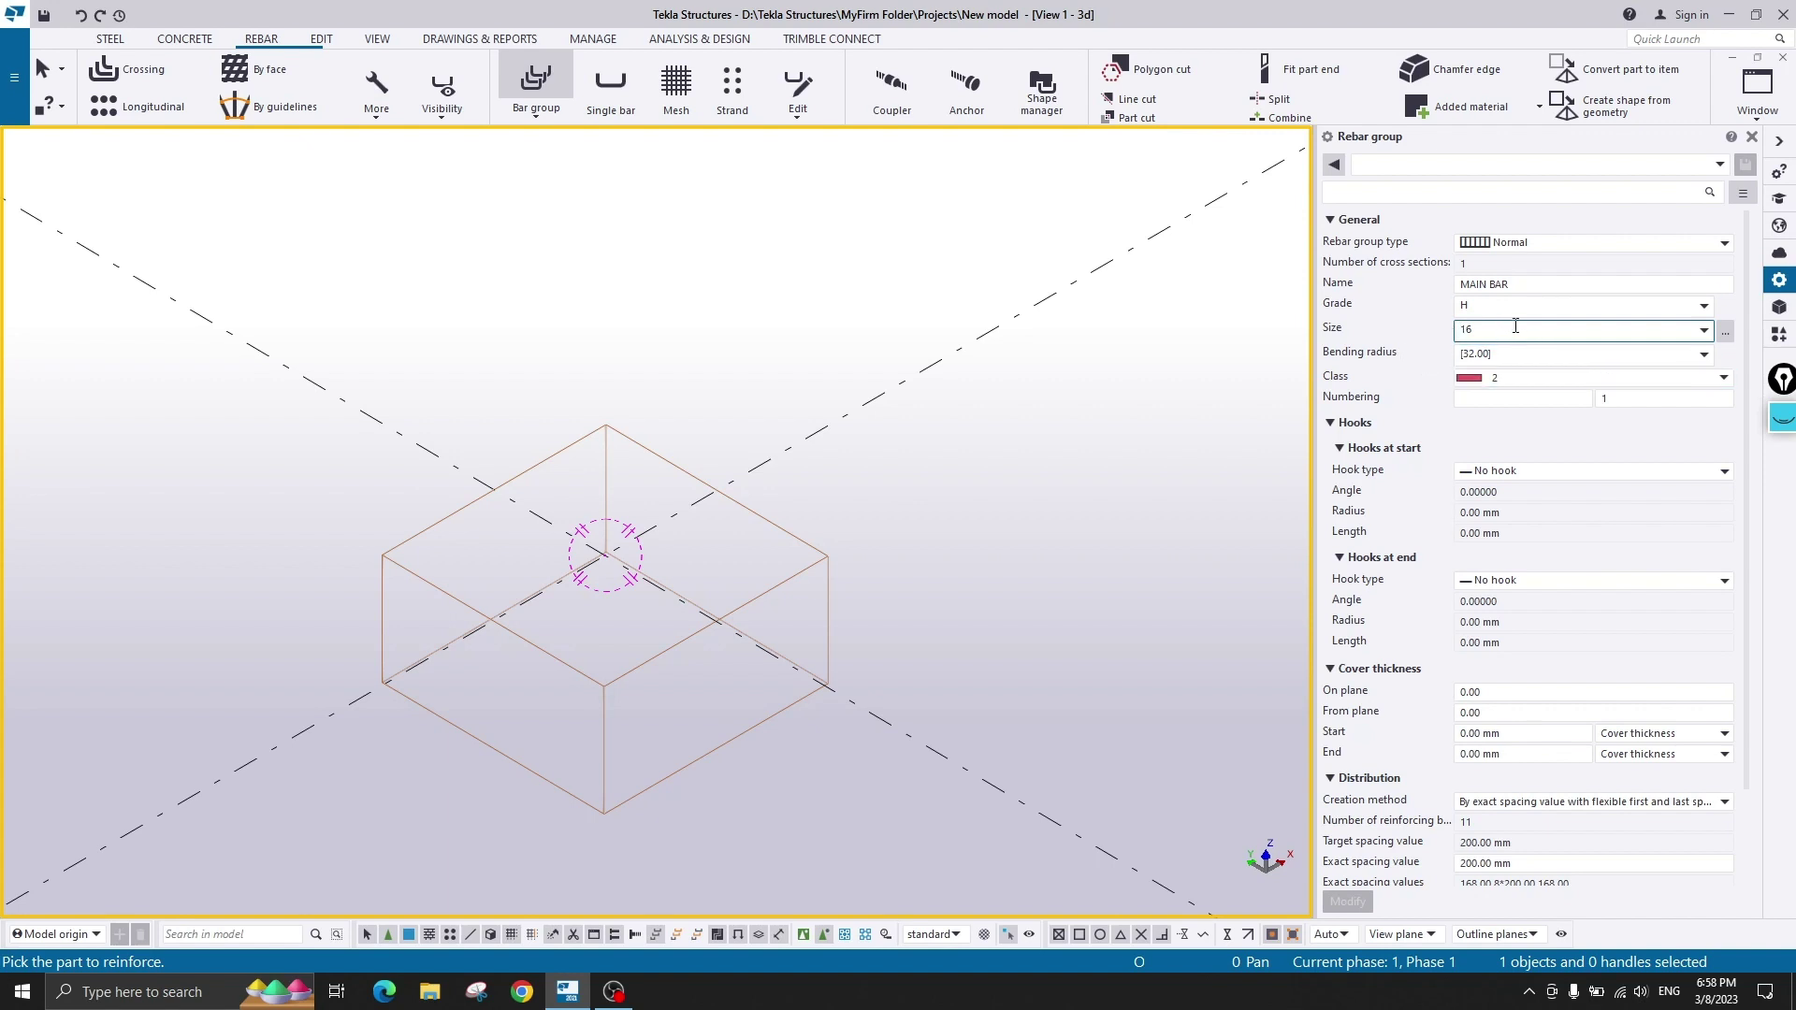
{"action": "left_click", "coordinate": [1705, 329]}
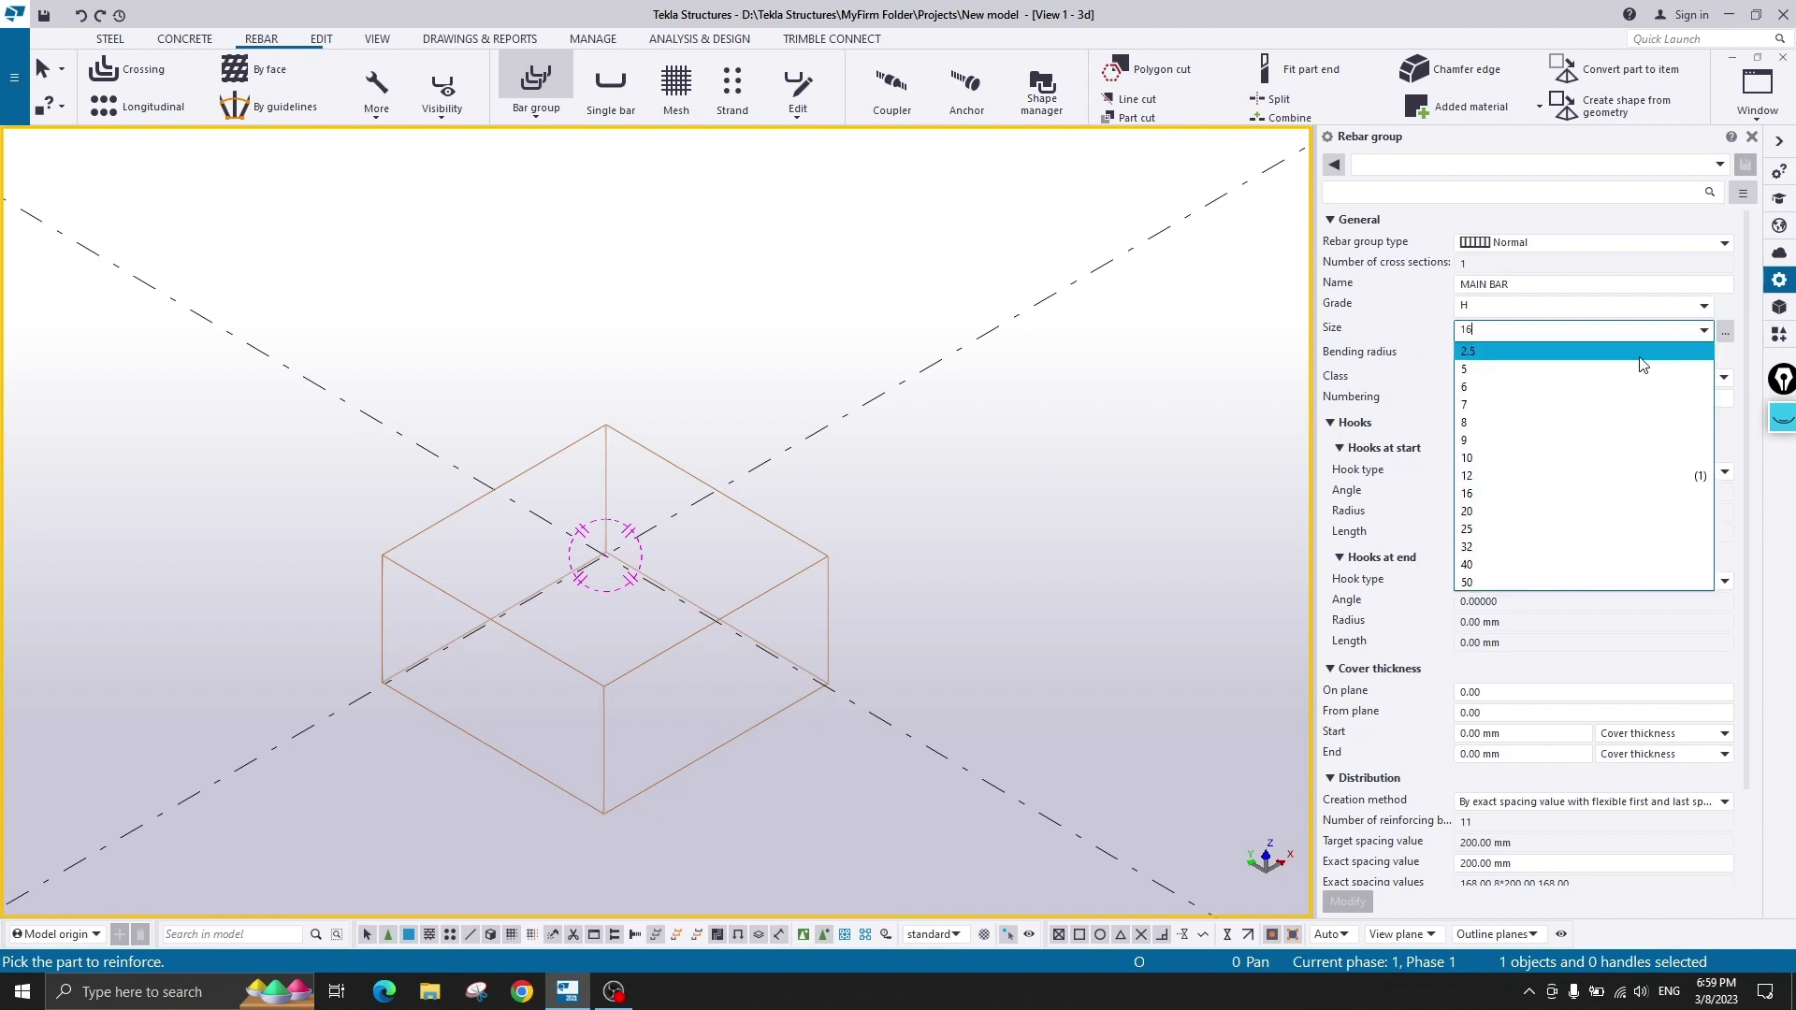
{"action": "left_click", "coordinate": [1512, 464]}
{"action": "left_click", "coordinate": [1533, 353]}
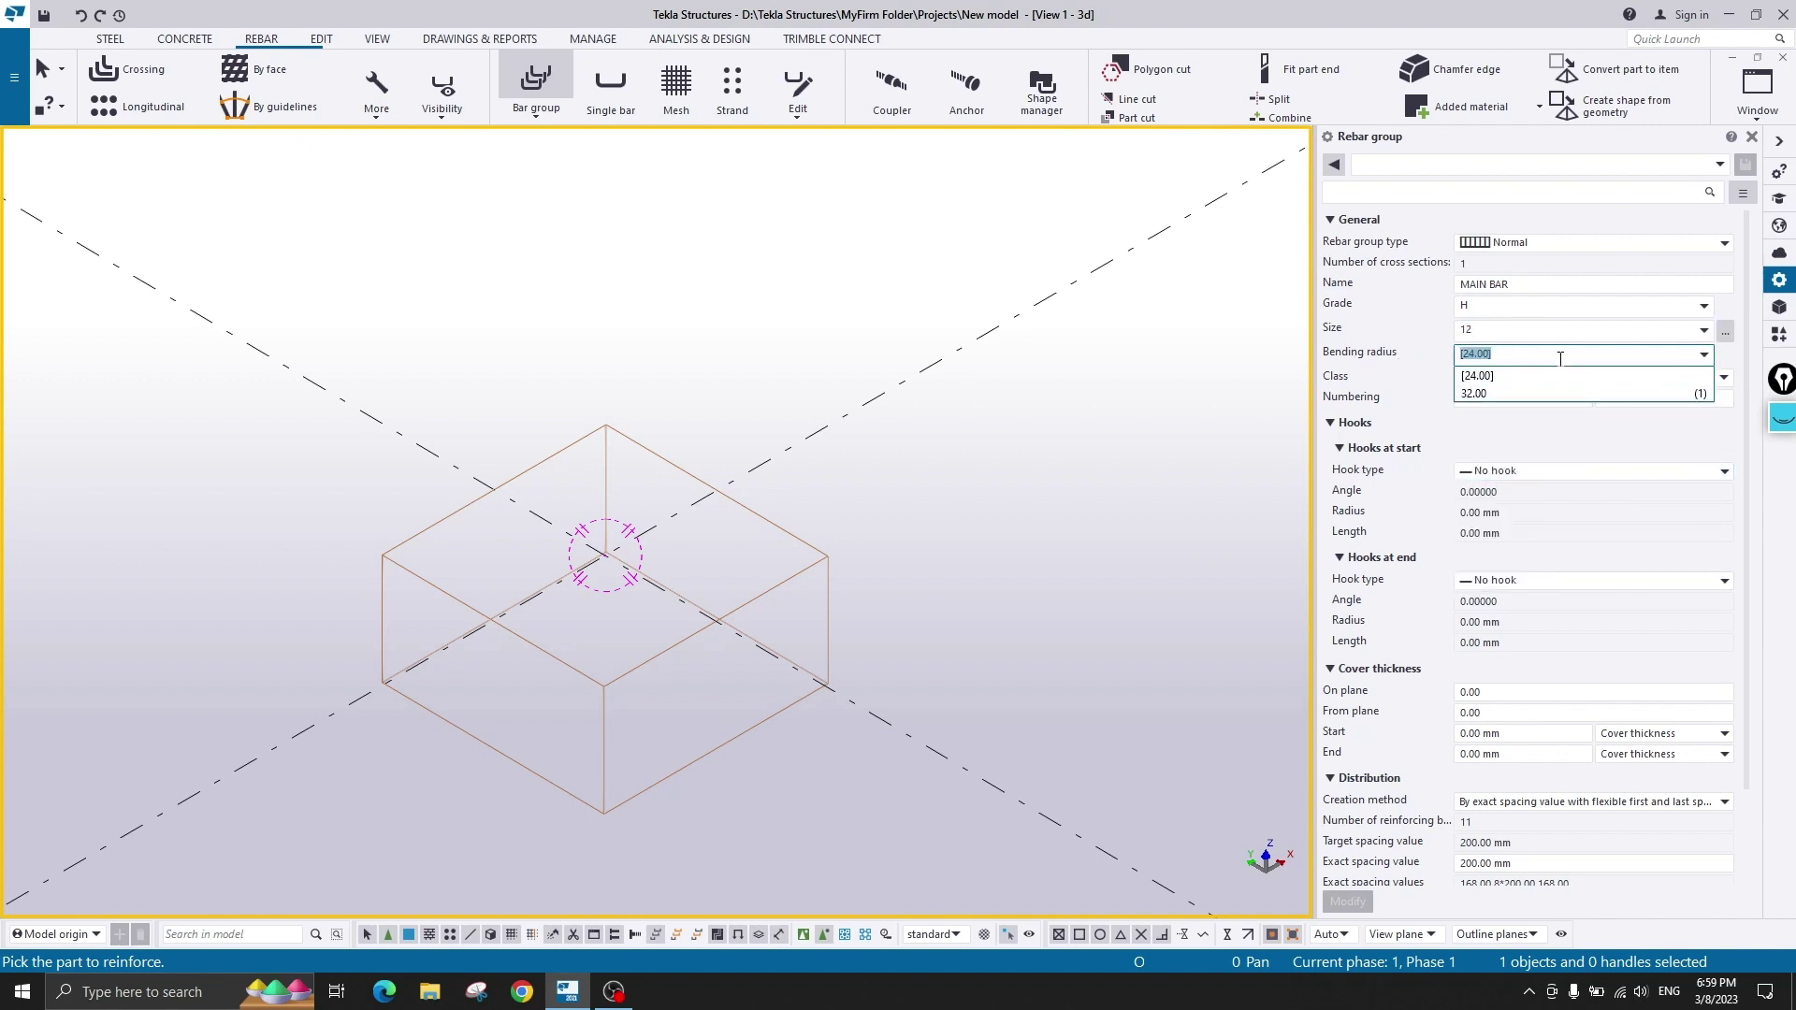
{"action": "left_click", "coordinate": [1517, 308]}
{"action": "left_click", "coordinate": [1525, 440]}
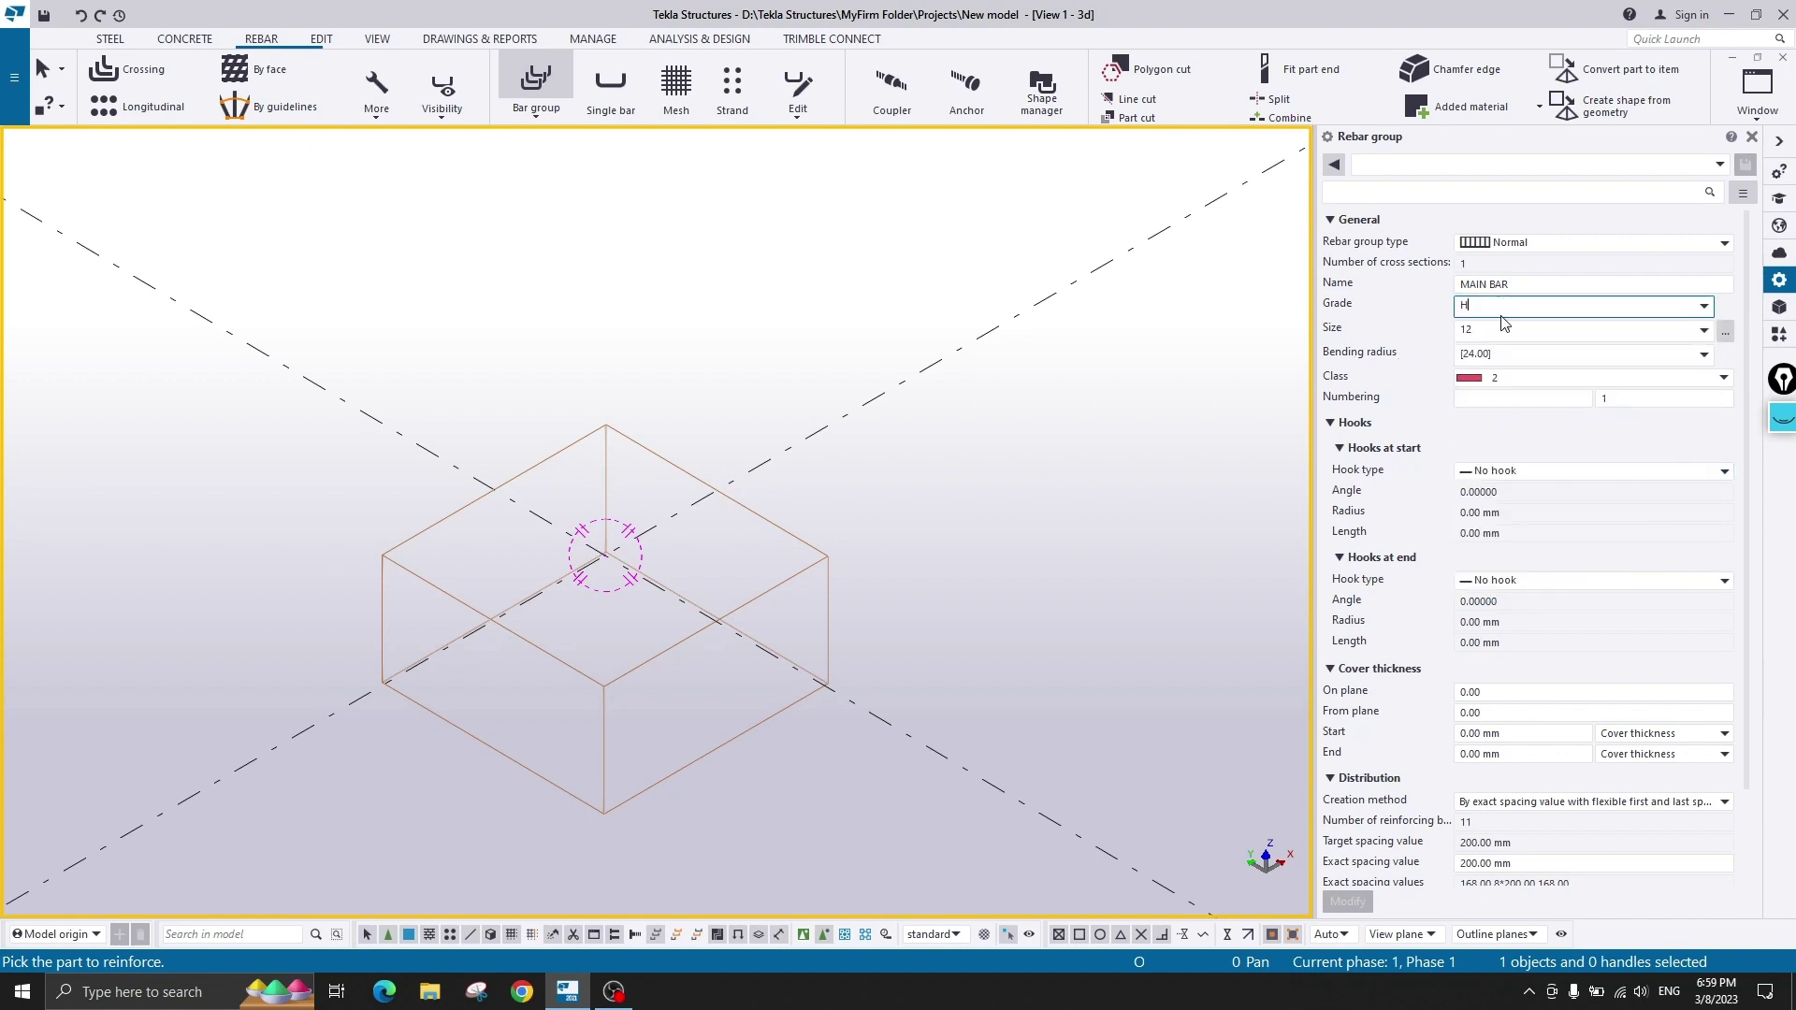
{"action": "left_click", "coordinate": [1496, 331]}
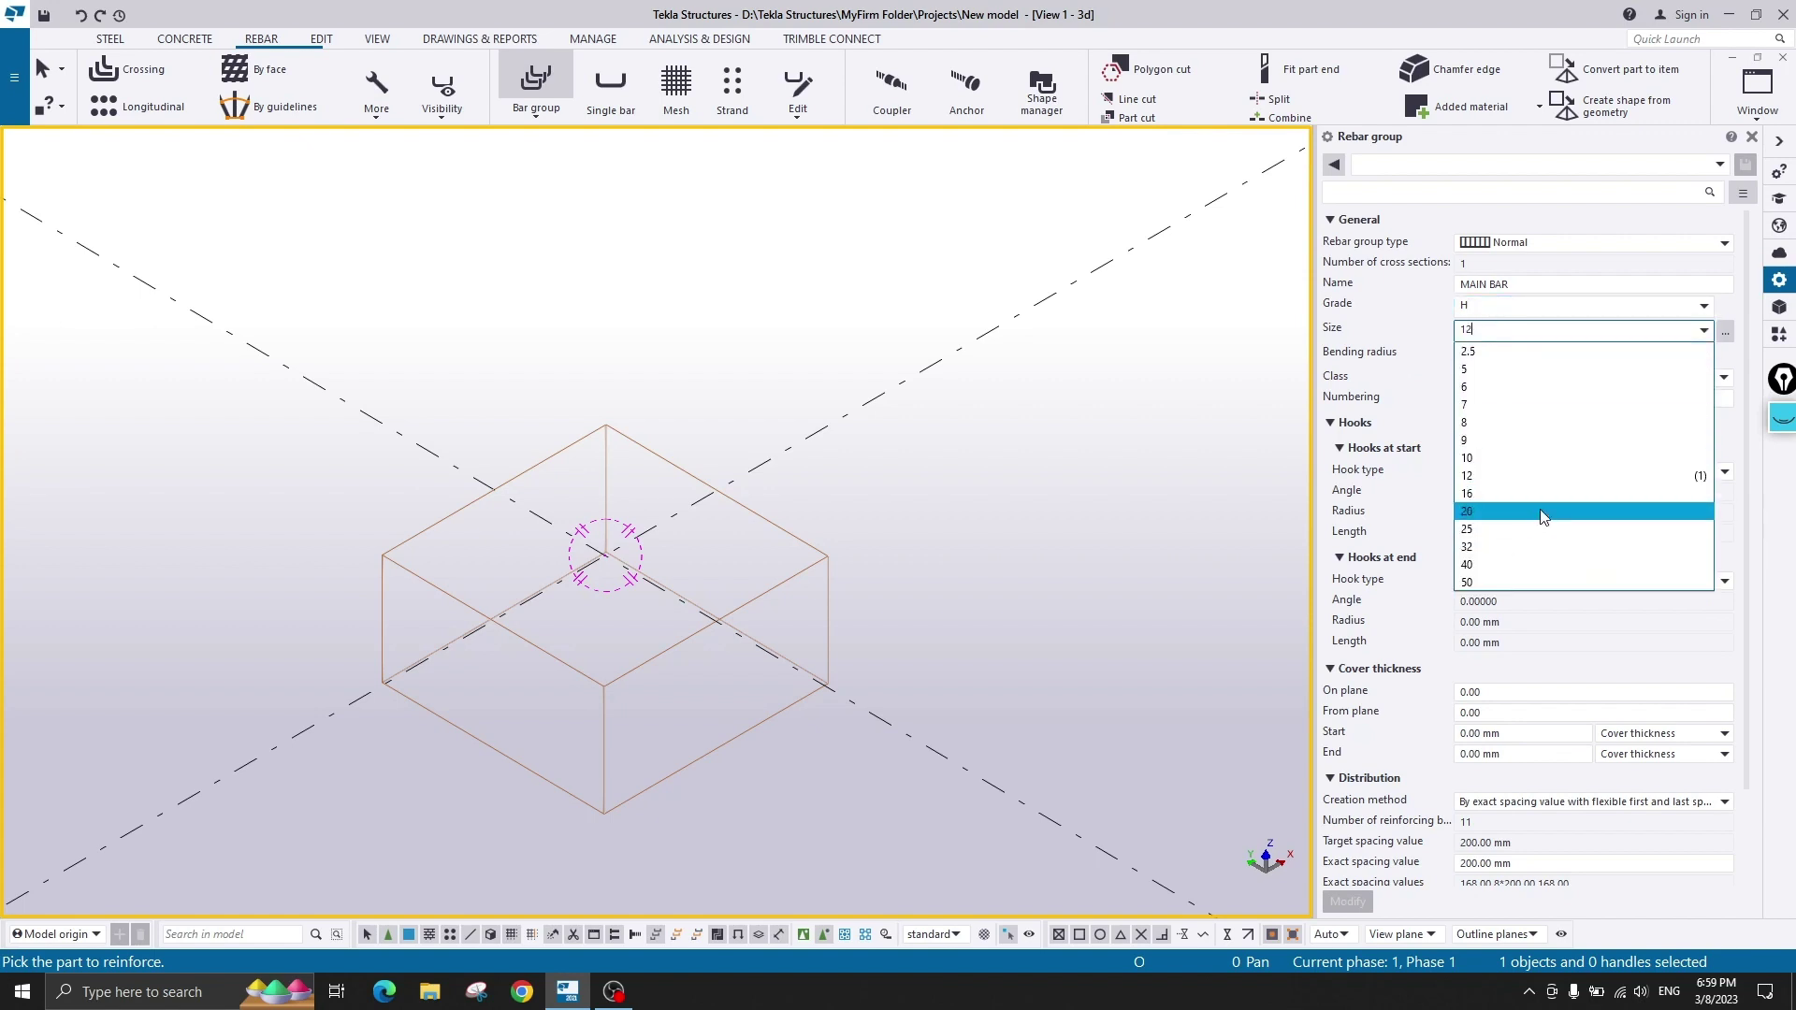
{"action": "left_click", "coordinate": [1540, 508]}
{"action": "left_click", "coordinate": [1504, 354]}
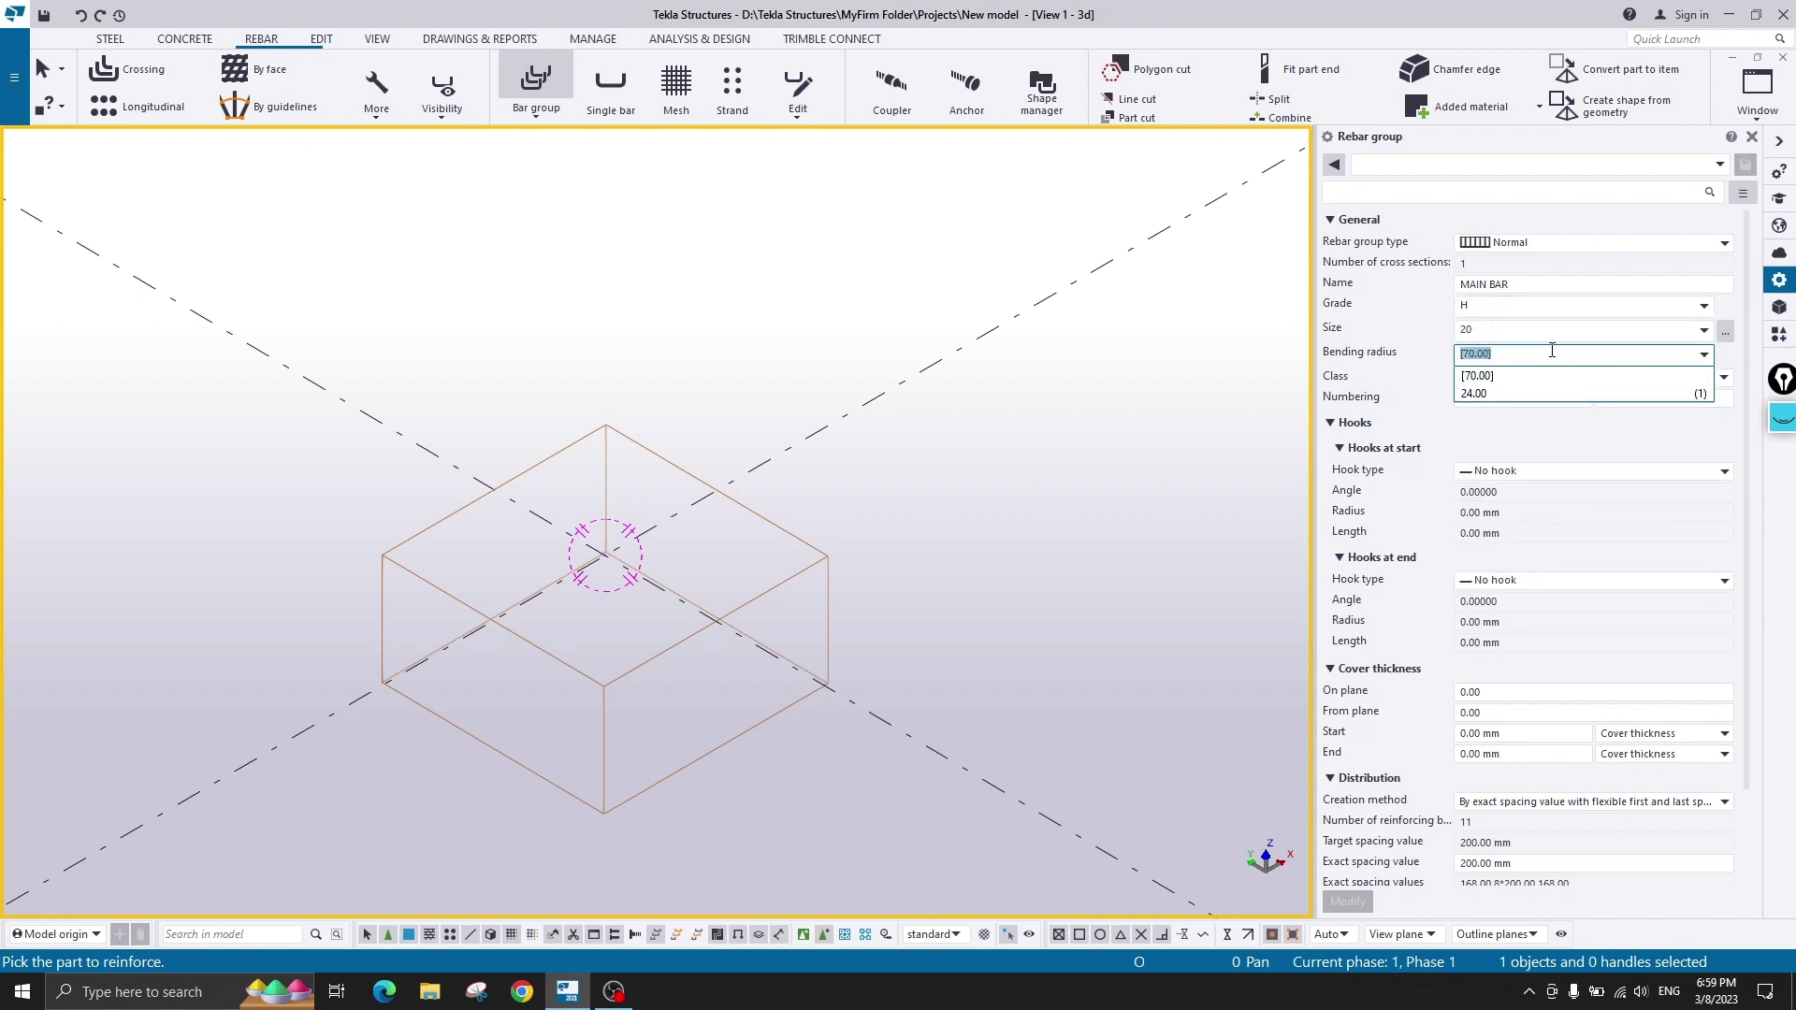
{"action": "left_click", "coordinate": [1407, 365]}
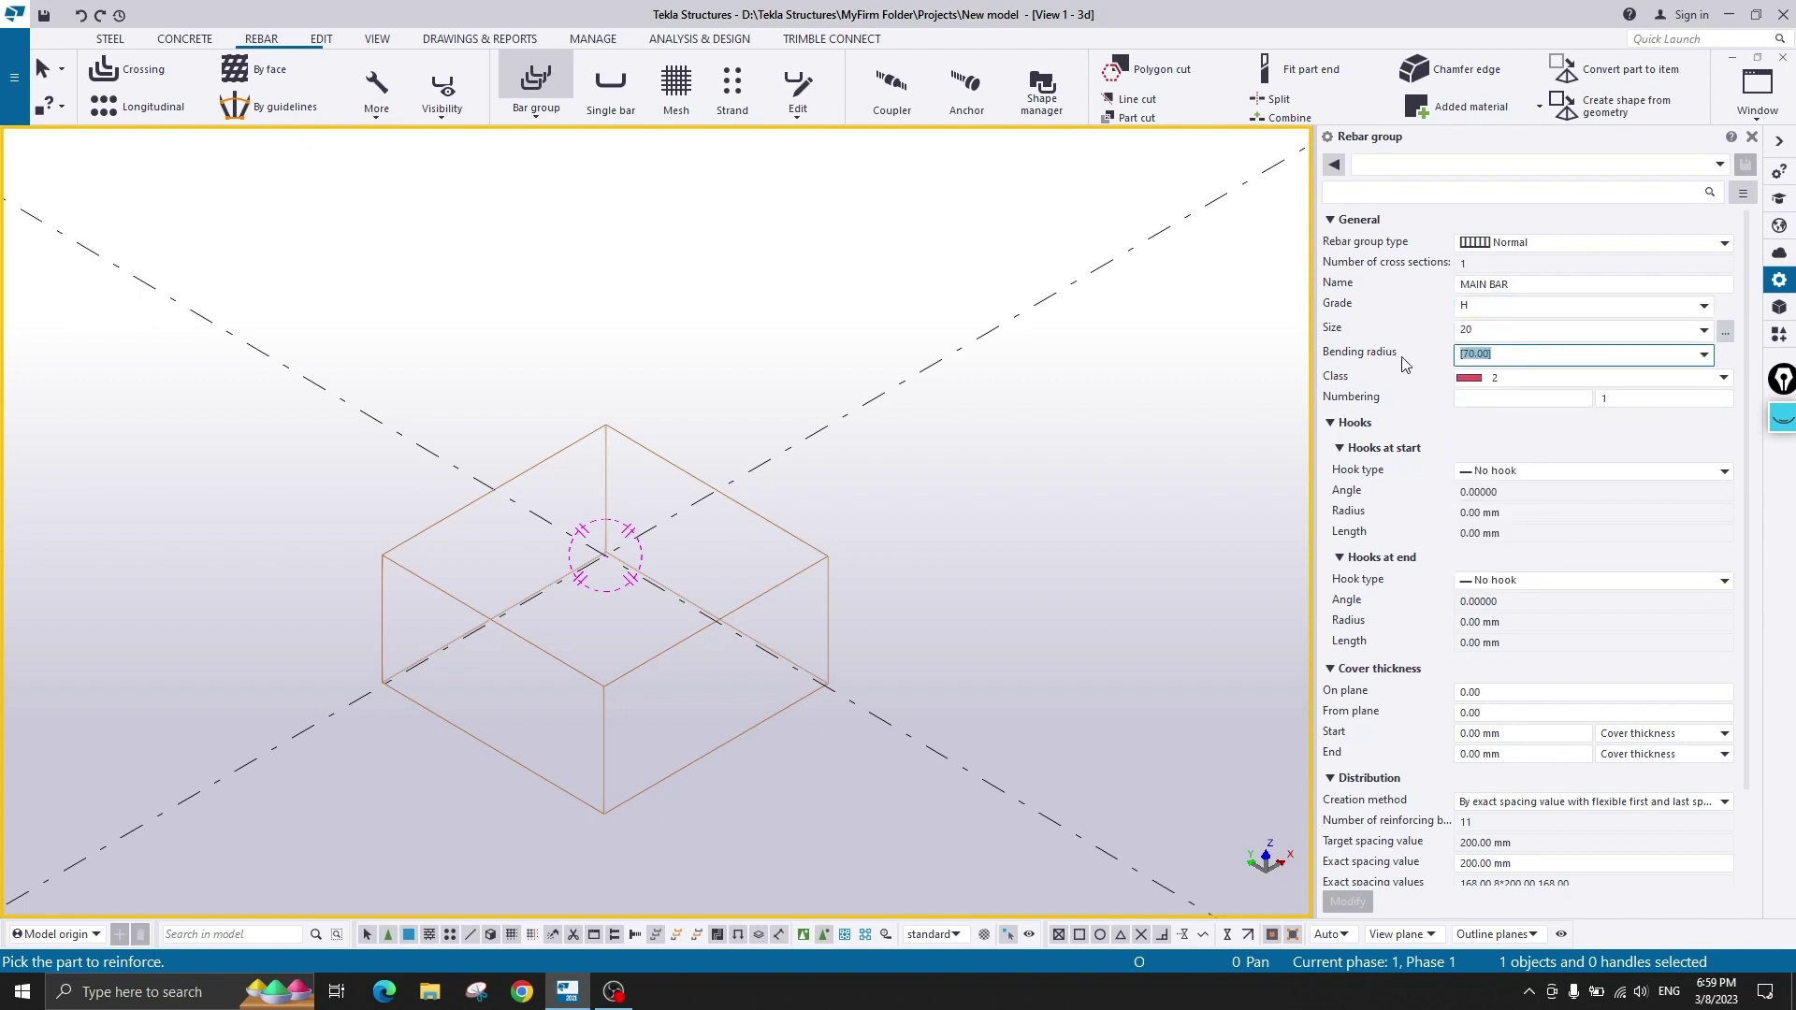
- Set the main bar size to 16 with its default bending radius and choose class 2
{"action": "left_click", "coordinate": [1497, 329]}
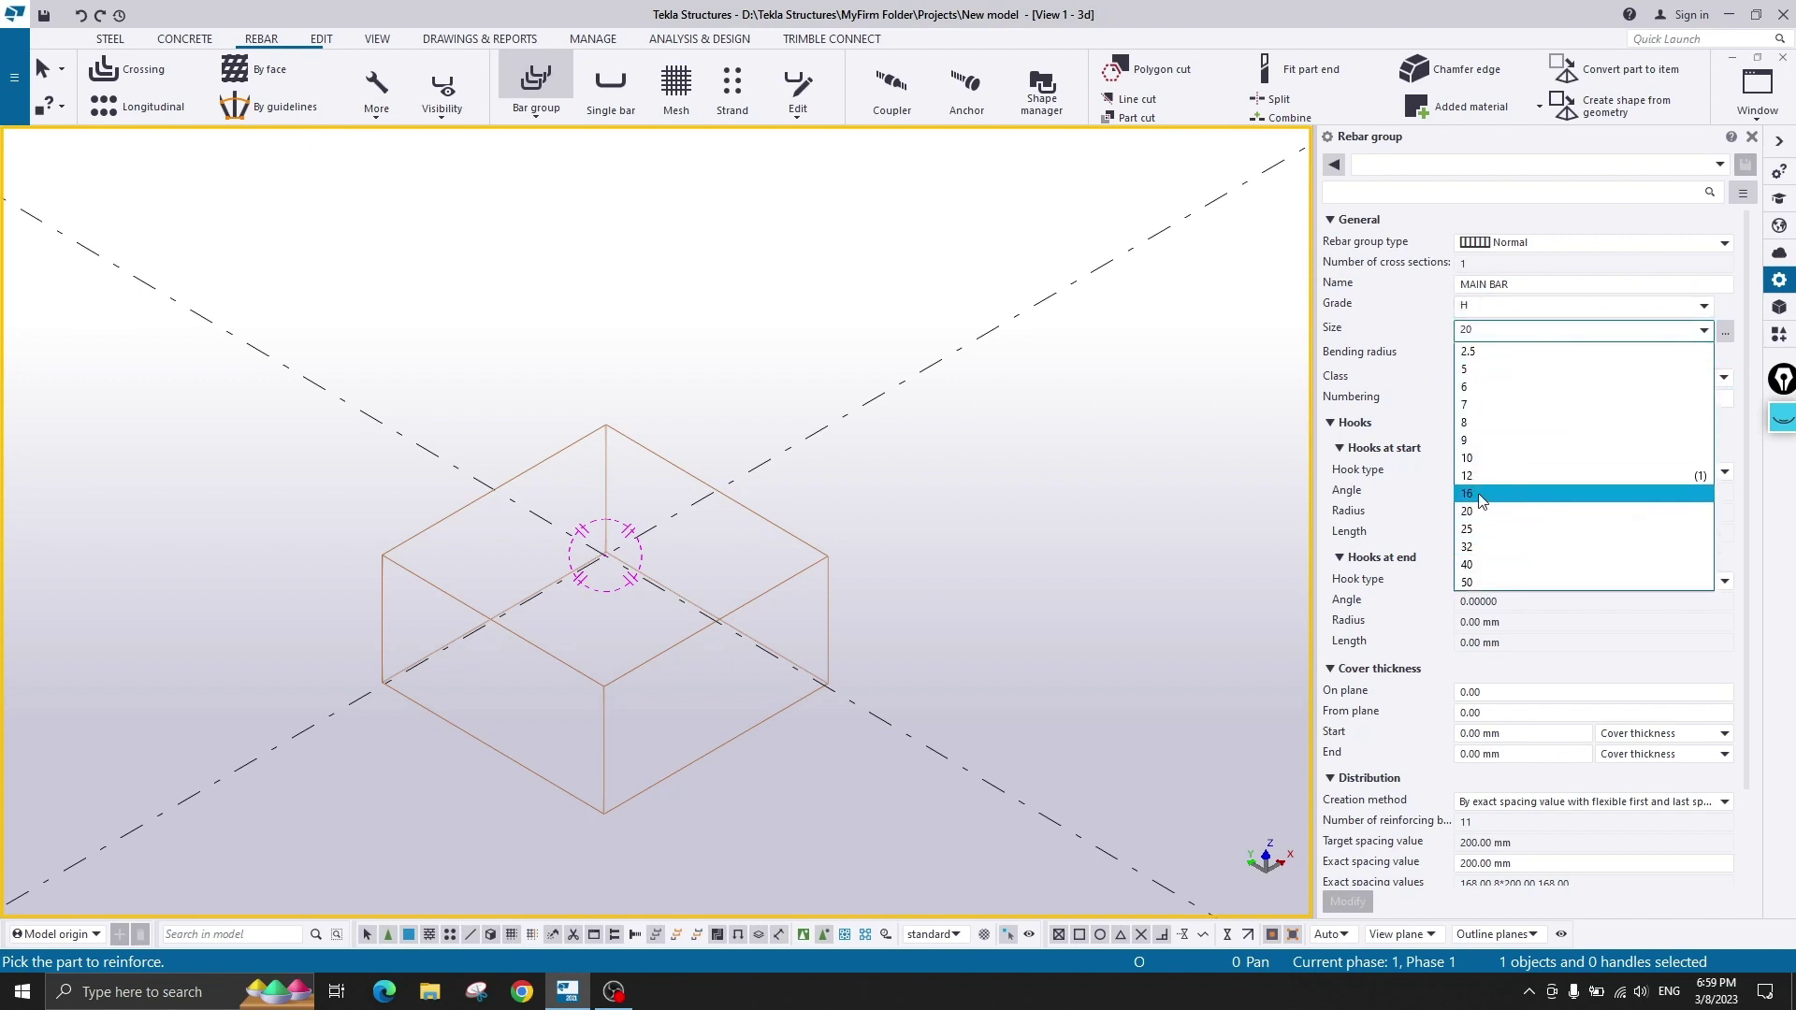
{"action": "left_click", "coordinate": [1479, 494]}
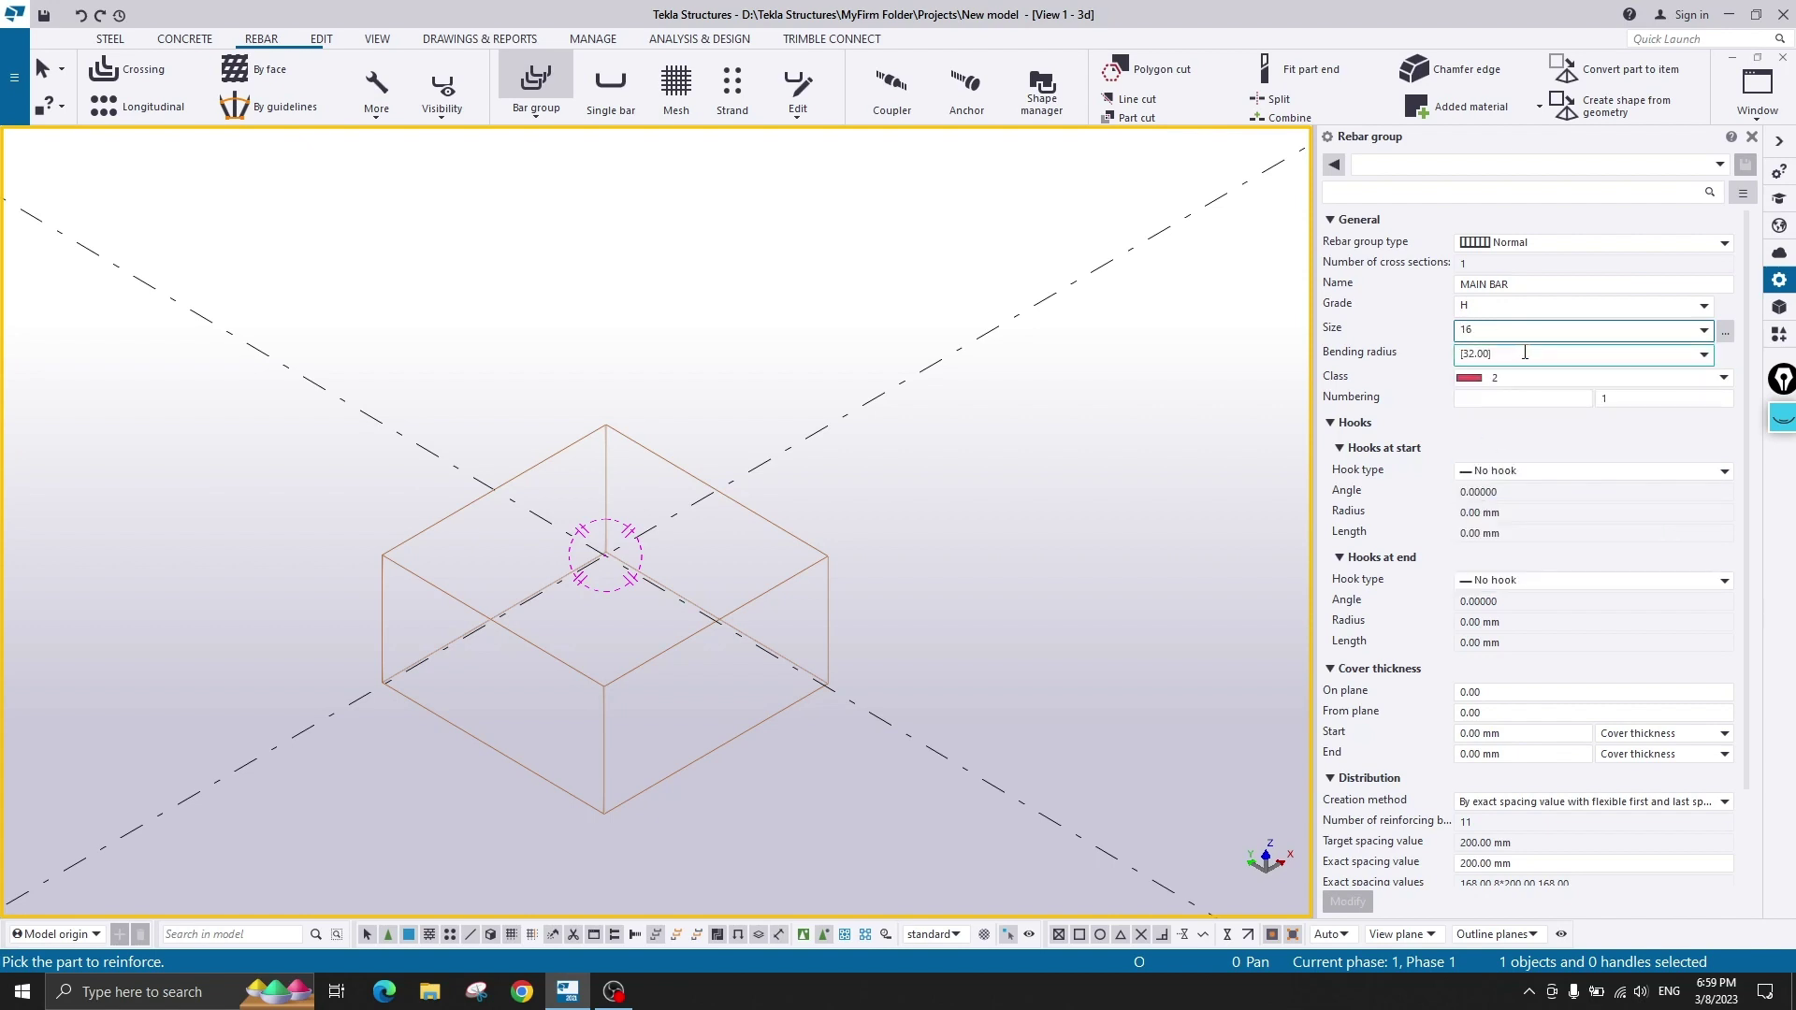
{"action": "left_click_drag", "start_coordinate": [1523, 353], "coordinate": [1395, 361]}
{"action": "left_click", "coordinate": [1532, 353]}
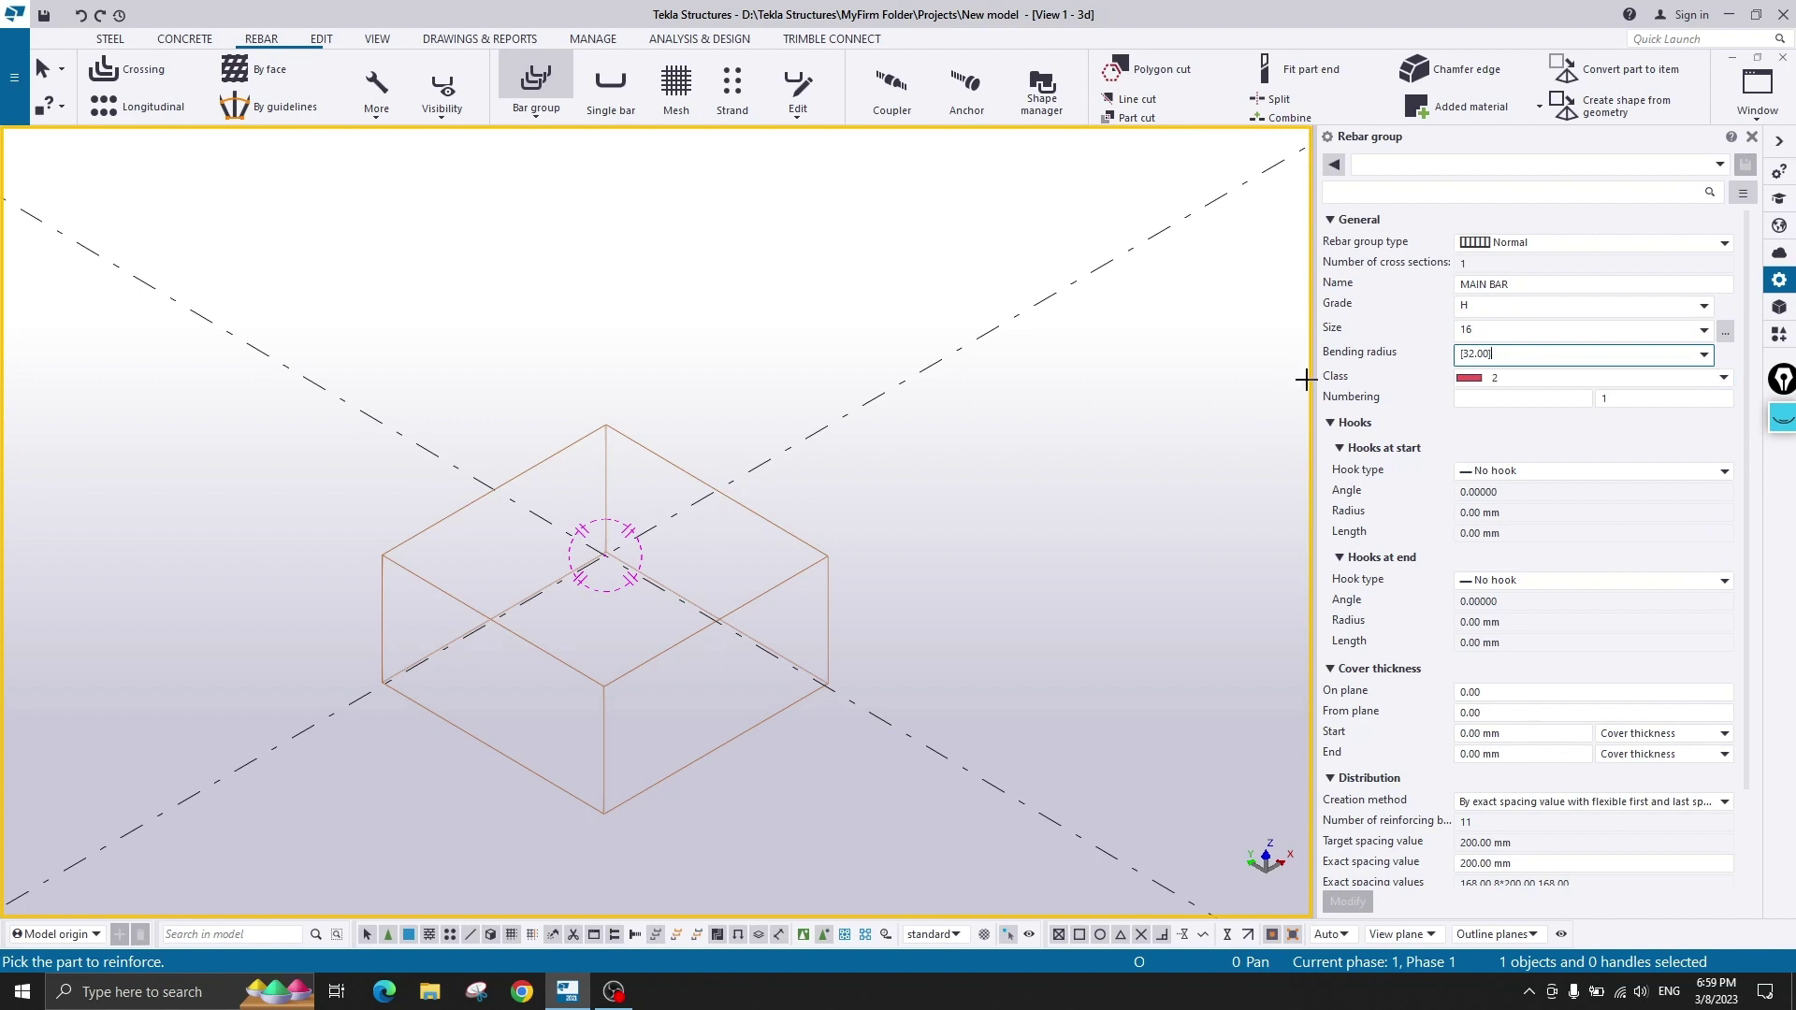
{"action": "left_click", "coordinate": [1563, 377]}
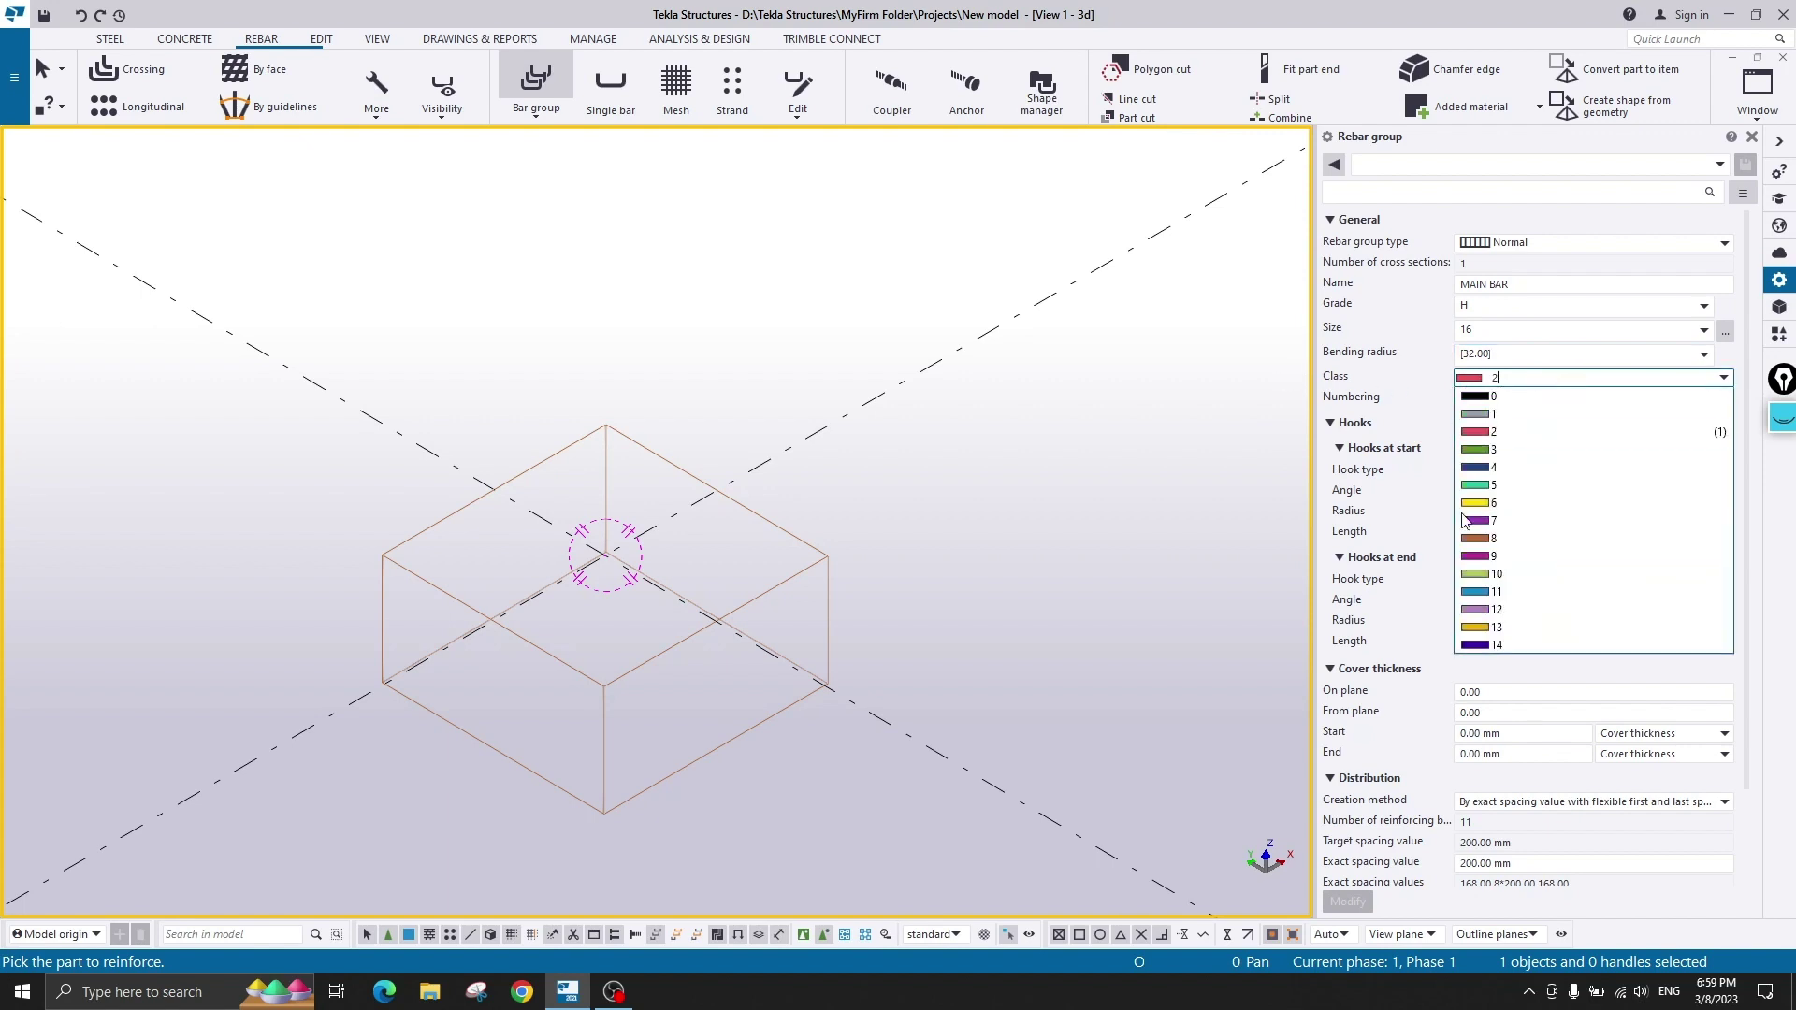
{"action": "left_click", "coordinate": [1484, 434]}
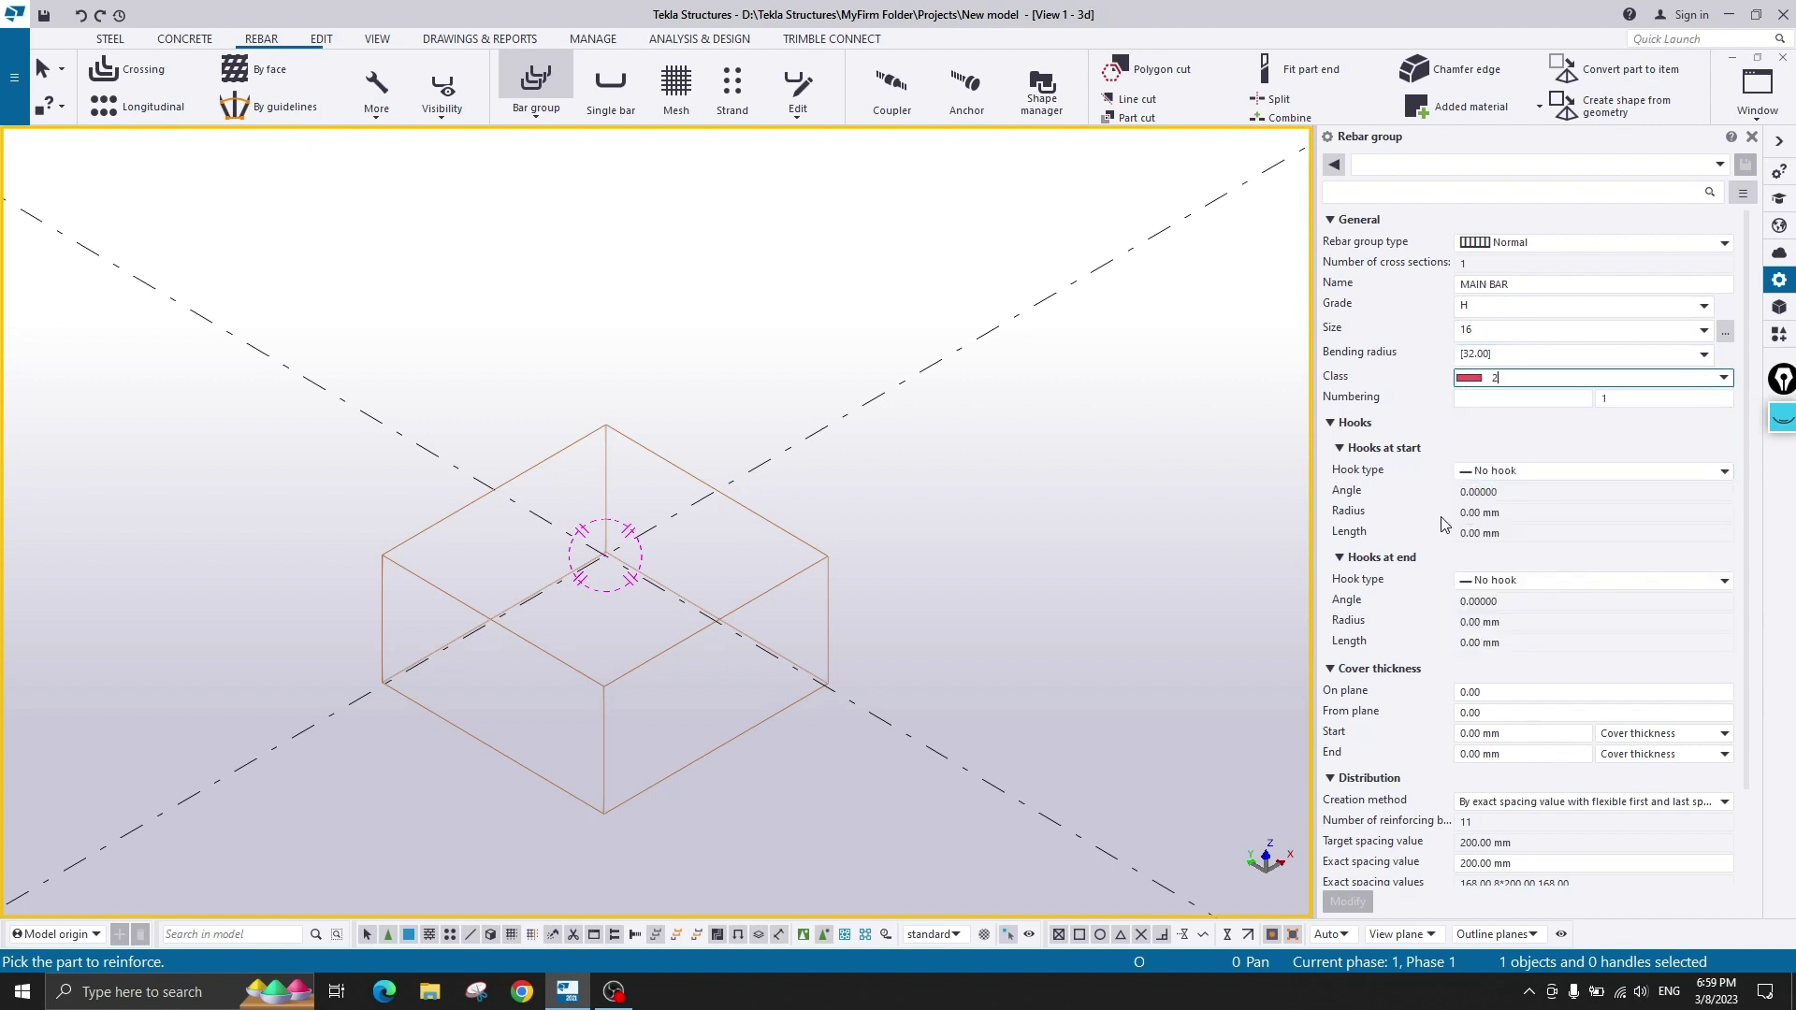
- Sketch a U-shaped bar with marked hook ends on the footing's side face using the screen pen, and clear the drawing
{"action": "scroll", "coordinate": [1377, 477], "scroll_direction": "down", "scroll_amount": 2}
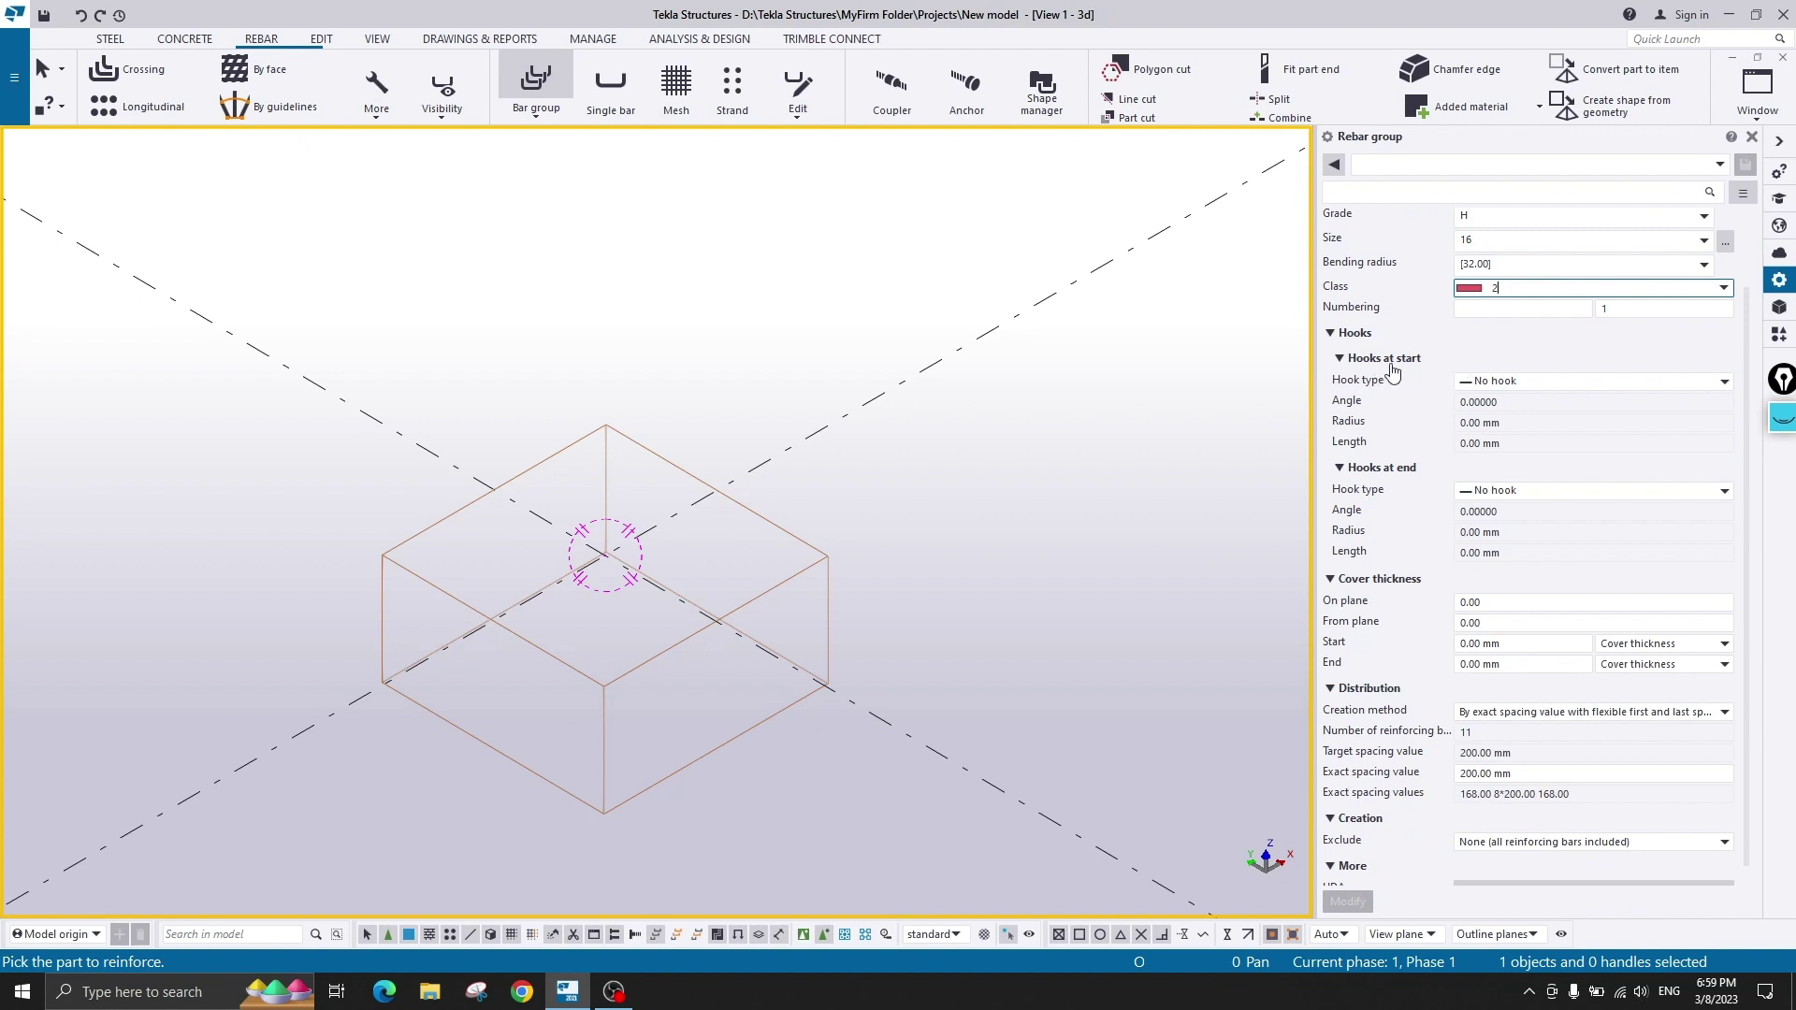
{"action": "scroll", "coordinate": [1400, 480], "scroll_direction": "down", "scroll_amount": 1}
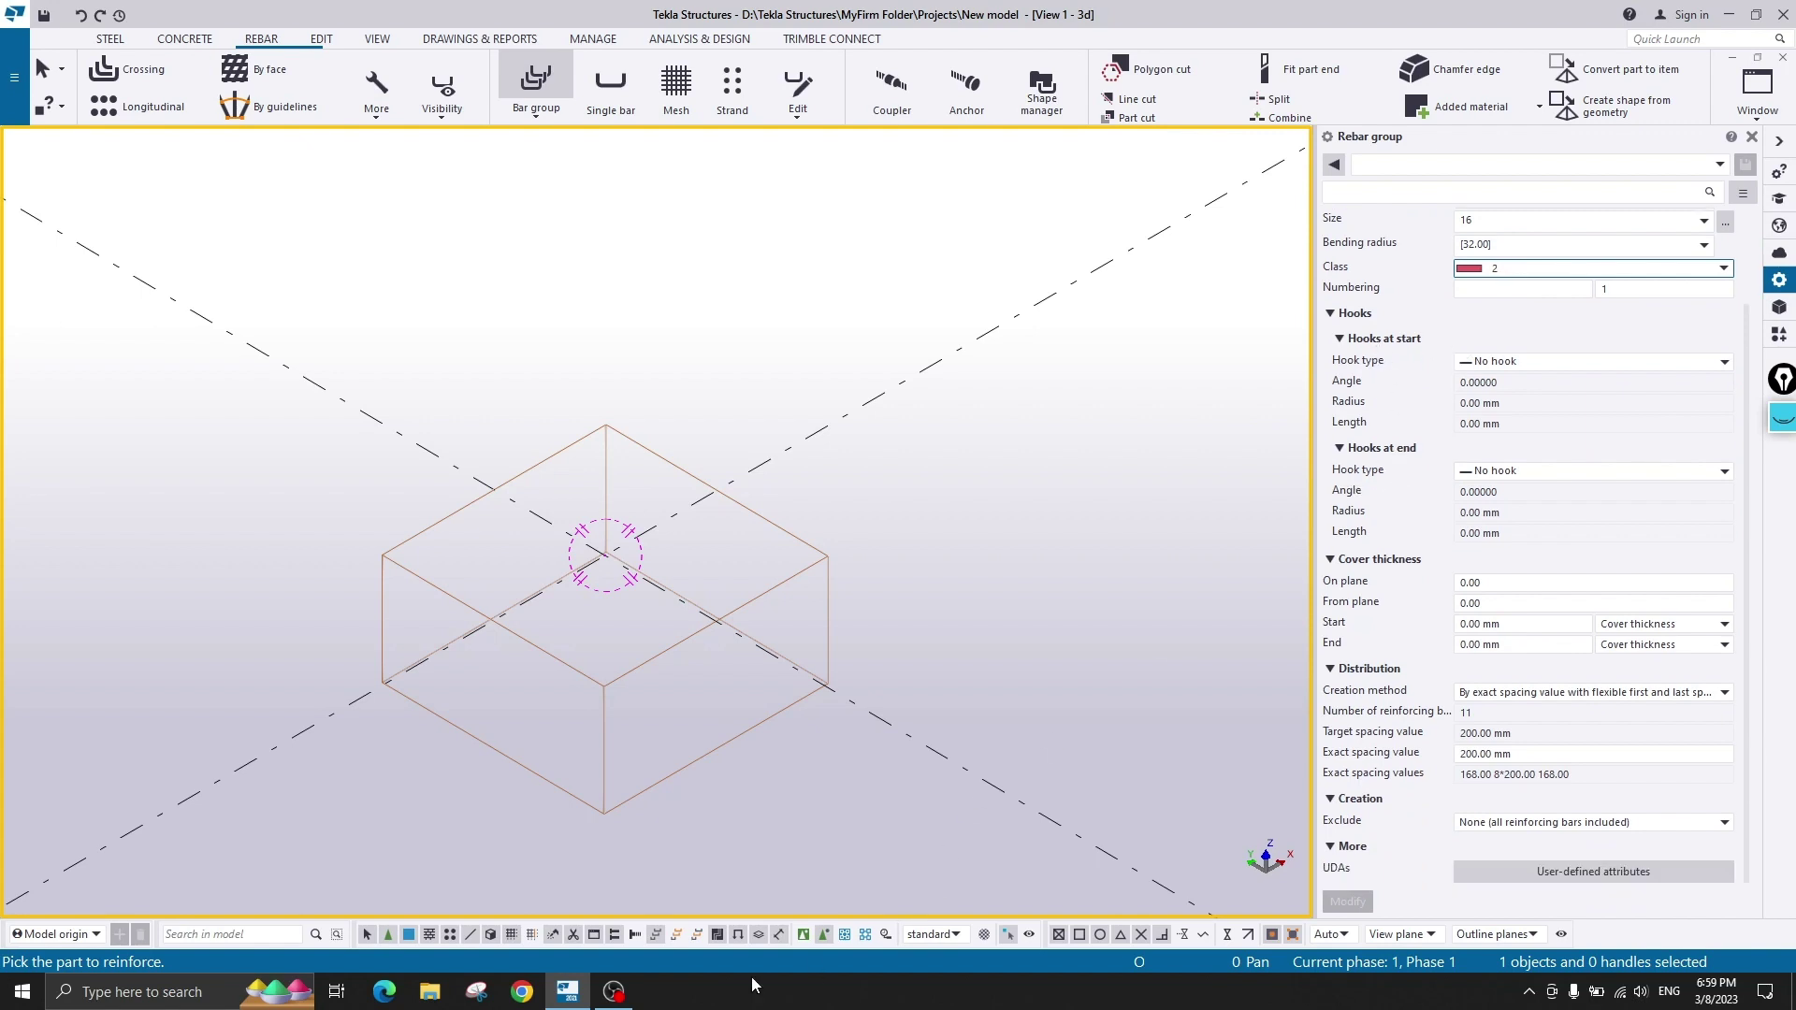
{"action": "left_click", "coordinate": [1783, 417]}
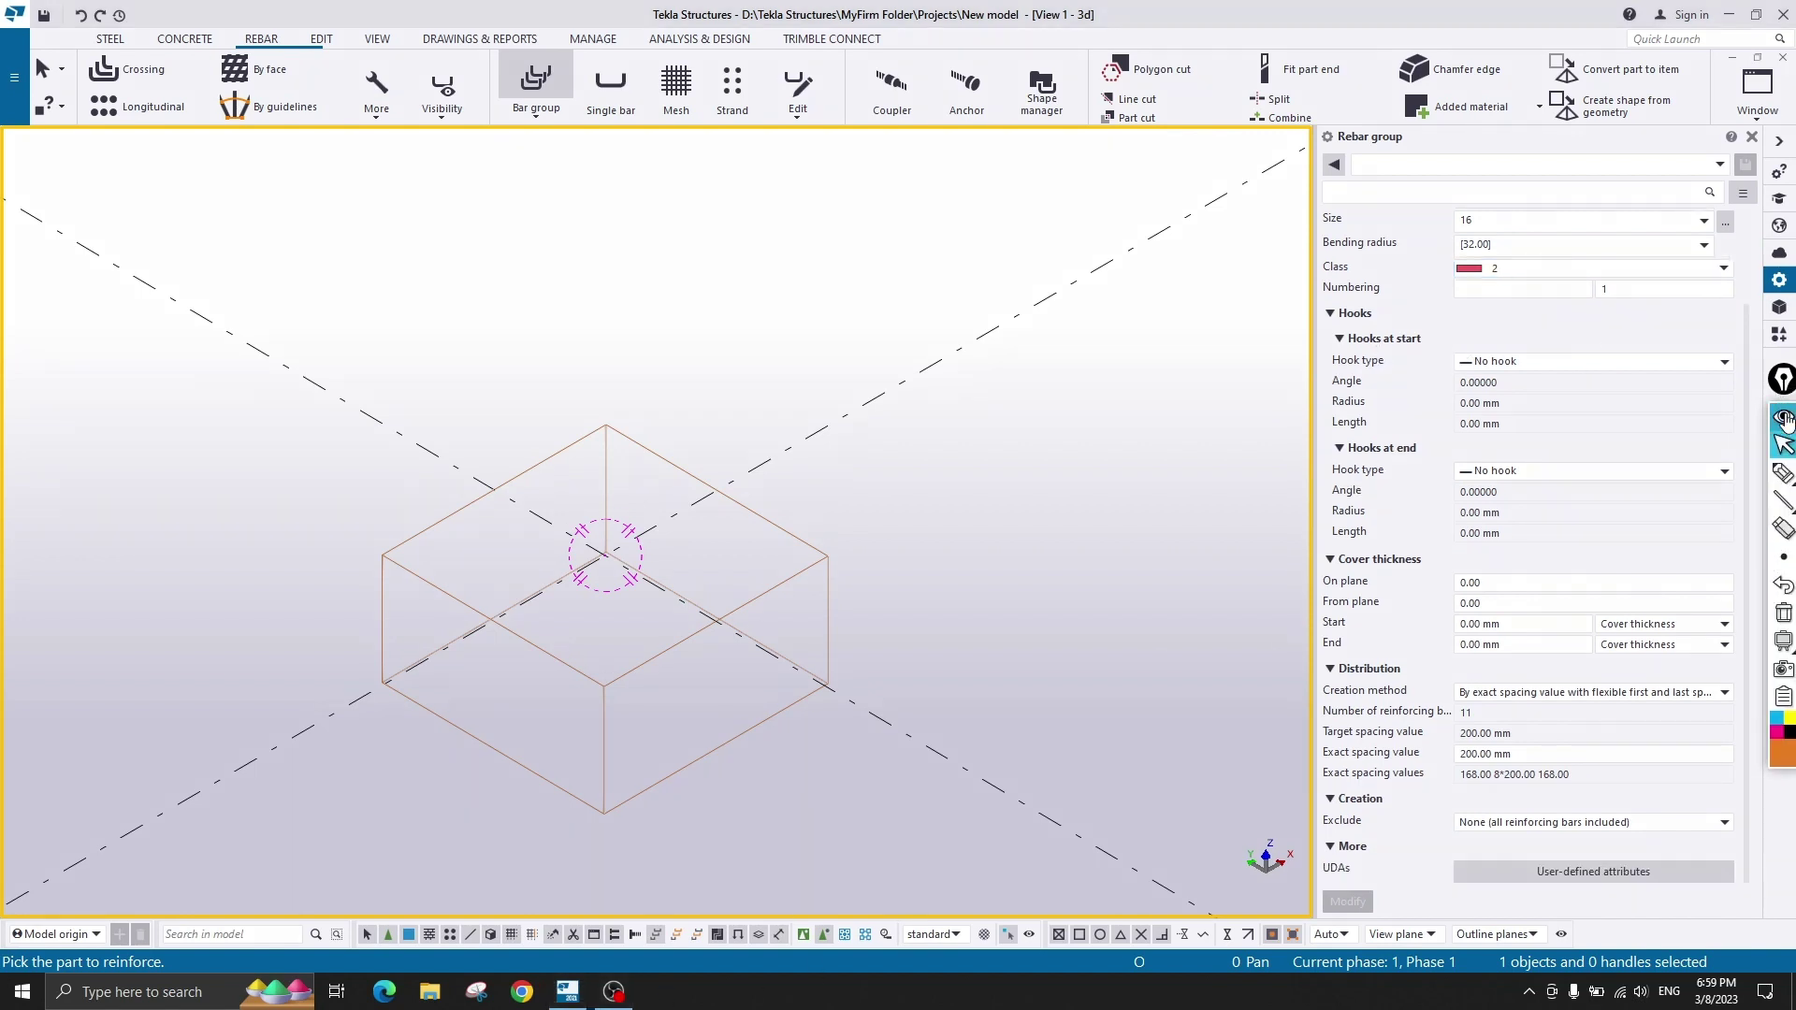
{"action": "left_click_drag", "start_coordinate": [1782, 379], "coordinate": [1720, 274]}
{"action": "mouse_move", "coordinate": [1718, 457]}
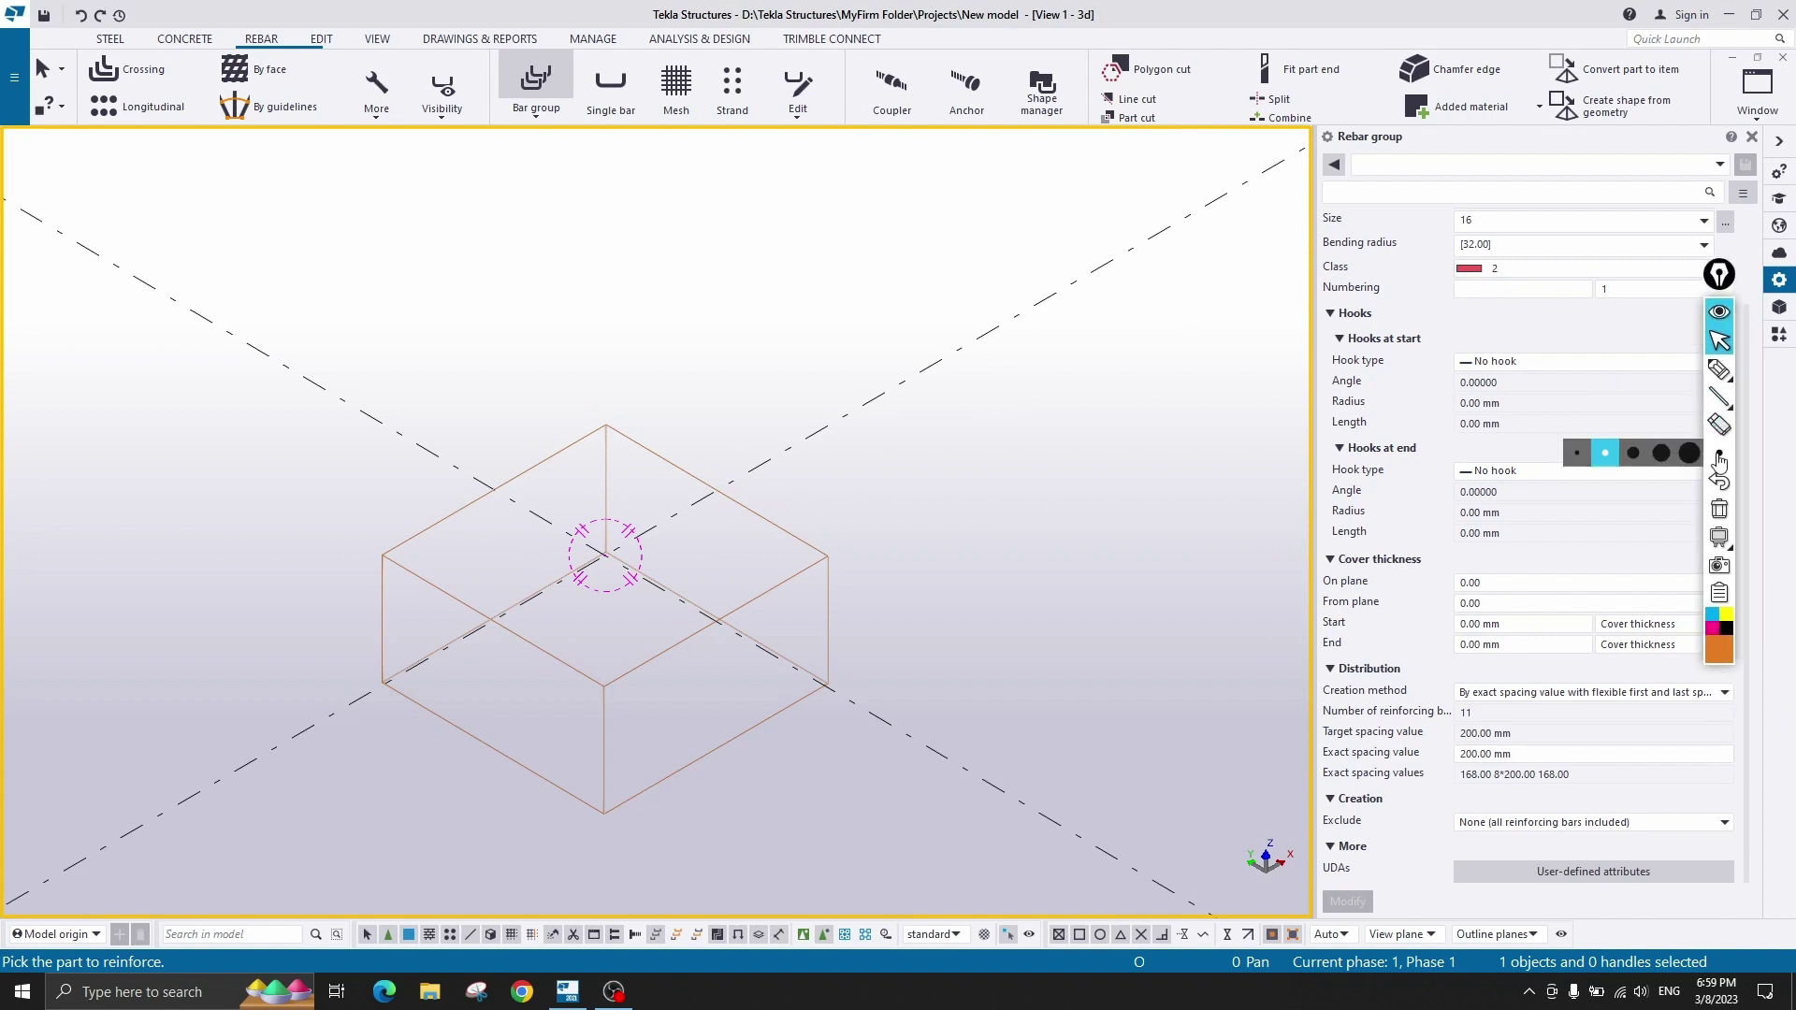
{"action": "left_click", "coordinate": [1721, 374]}
{"action": "mouse_move", "coordinate": [389, 561]}
{"action": "left_mouse_down"}
{"action": "mouse_move", "coordinate": [389, 681]}
{"action": "mouse_move", "coordinate": [566, 795]}
{"action": "mouse_move", "coordinate": [600, 779]}
{"action": "mouse_move", "coordinate": [592, 695]}
{"action": "left_mouse_up"}
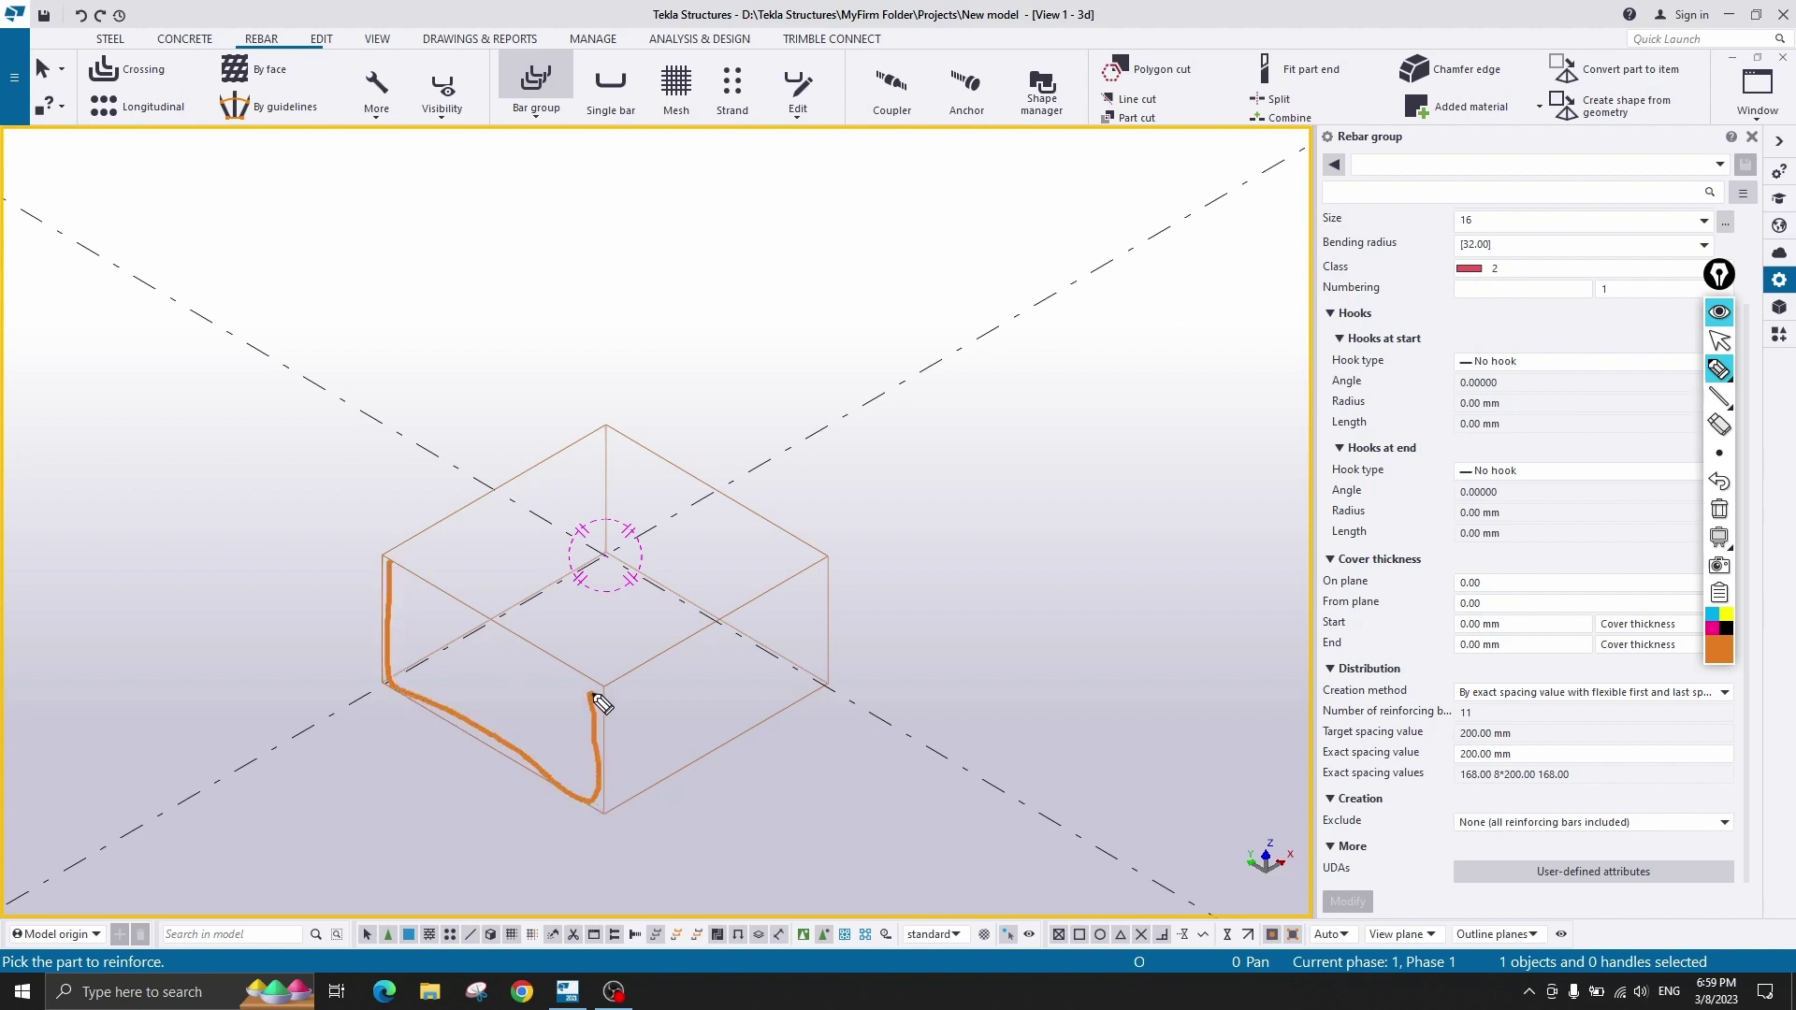
{"action": "mouse_move", "coordinate": [383, 539]}
{"action": "left_mouse_down"}
{"action": "mouse_move", "coordinate": [370, 561]}
{"action": "mouse_move", "coordinate": [391, 585]}
{"action": "mouse_move", "coordinate": [391, 543]}
{"action": "left_mouse_up"}
{"action": "left_click_drag", "start_coordinate": [596, 714], "coordinate": [596, 676]}
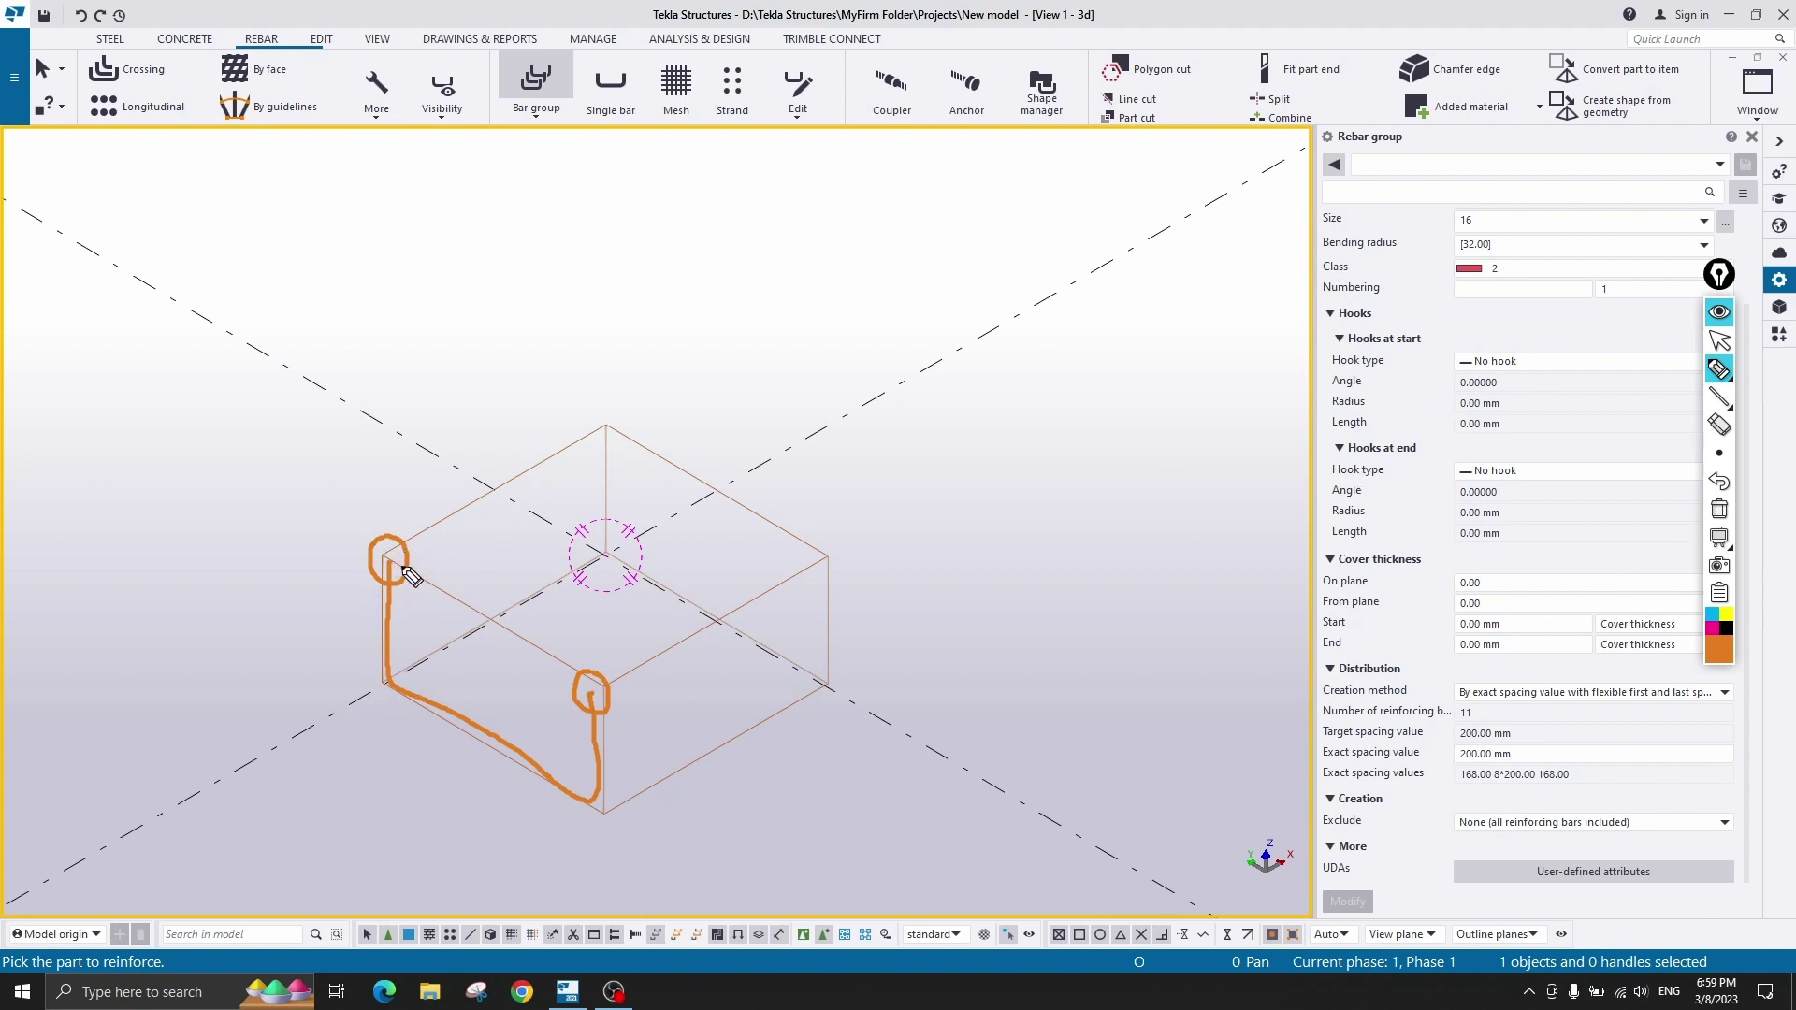
{"action": "left_click_drag", "start_coordinate": [401, 570], "coordinate": [439, 593]}
{"action": "mouse_move", "coordinate": [592, 703]}
{"action": "left_mouse_down"}
{"action": "mouse_move", "coordinate": [561, 690]}
{"action": "mouse_move", "coordinate": [596, 702]}
{"action": "left_mouse_up"}
{"action": "left_click_drag", "start_coordinate": [418, 621], "coordinate": [412, 582]}
{"action": "mouse_move", "coordinate": [600, 701]}
{"action": "left_mouse_down"}
{"action": "mouse_move", "coordinate": [558, 720]}
{"action": "mouse_move", "coordinate": [605, 702]}
{"action": "left_mouse_up"}
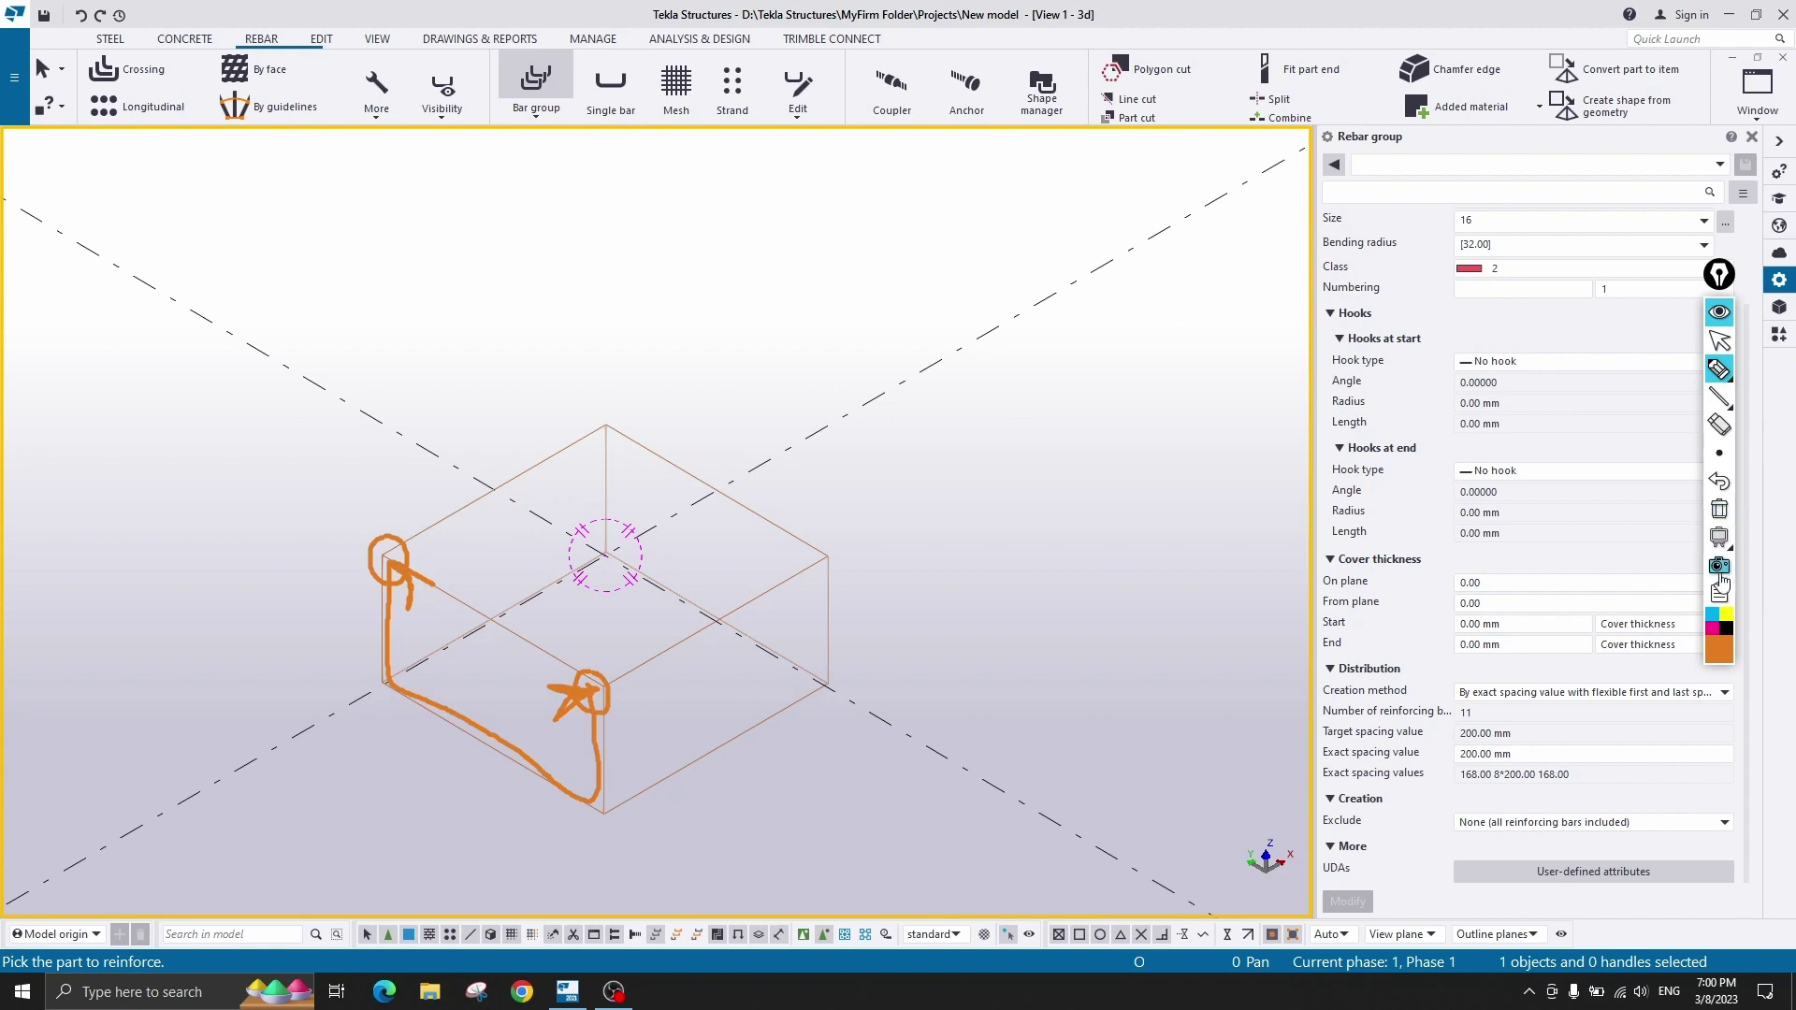
{"action": "left_click", "coordinate": [1720, 509]}
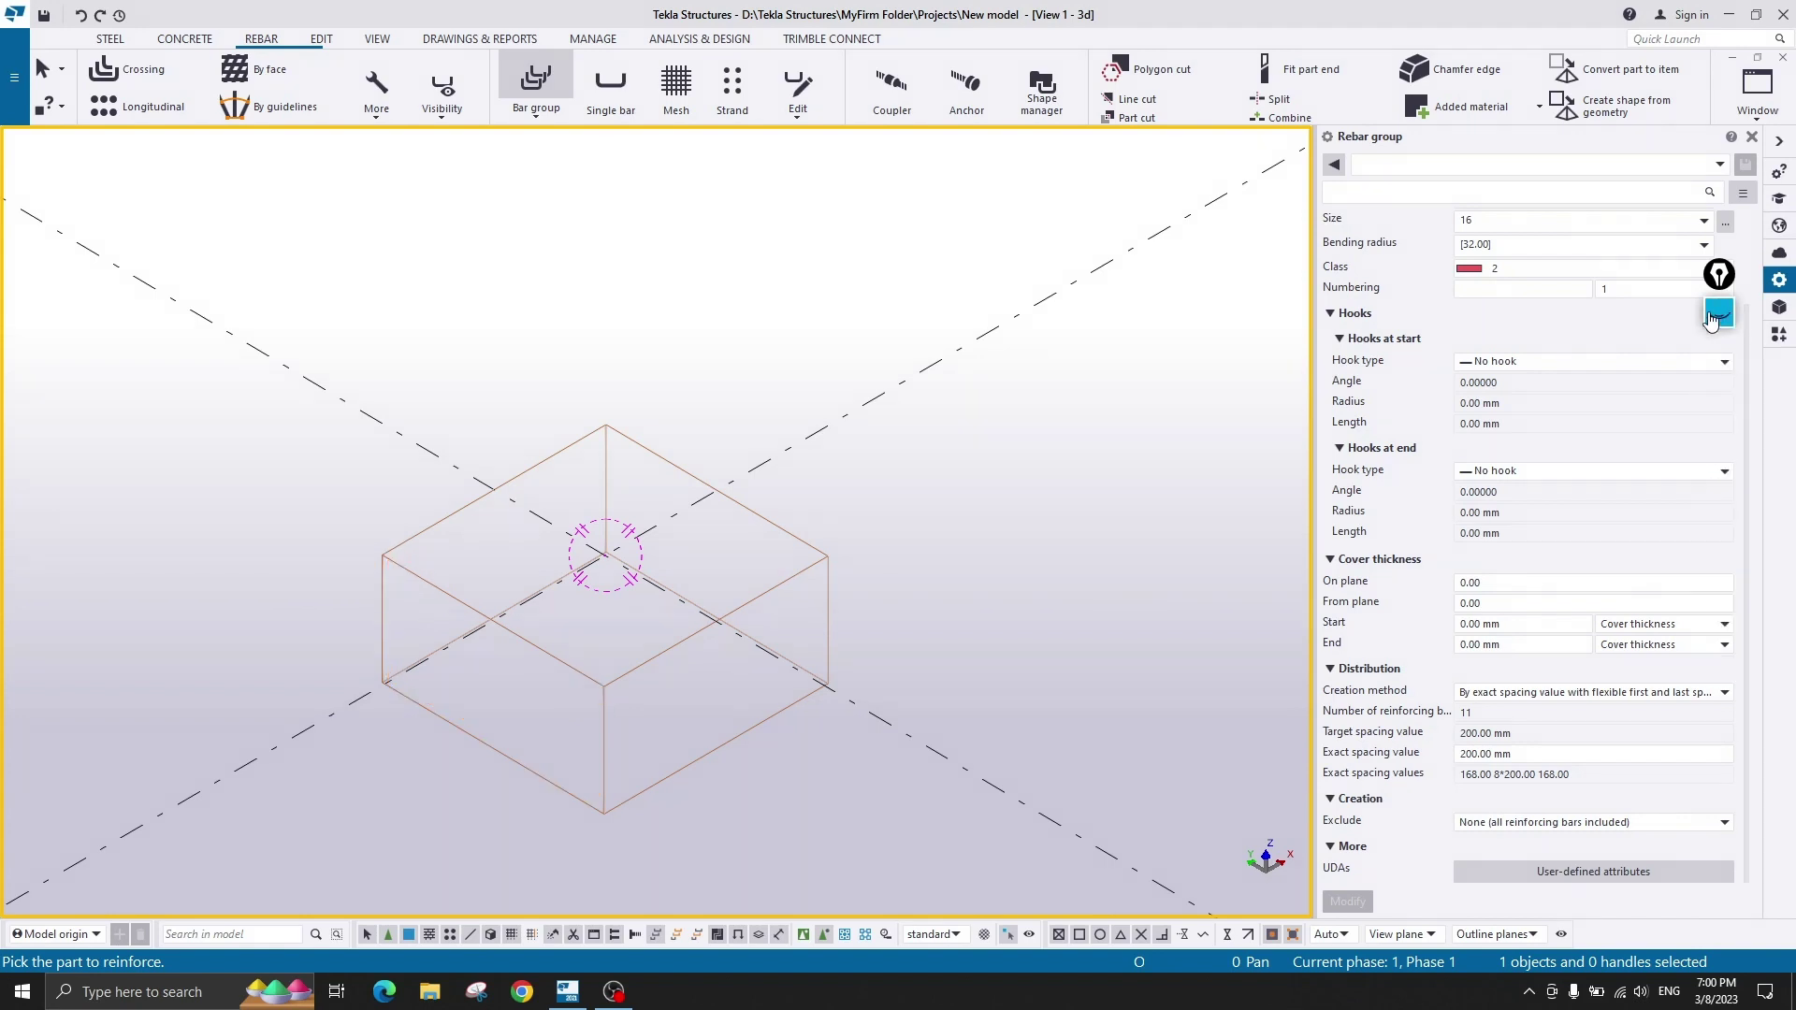
{"action": "left_click", "coordinate": [1721, 349]}
- Go through the rebar group's cover thickness settings for on plane, from plane, start and end
{"action": "left_click", "coordinate": [1516, 583]}
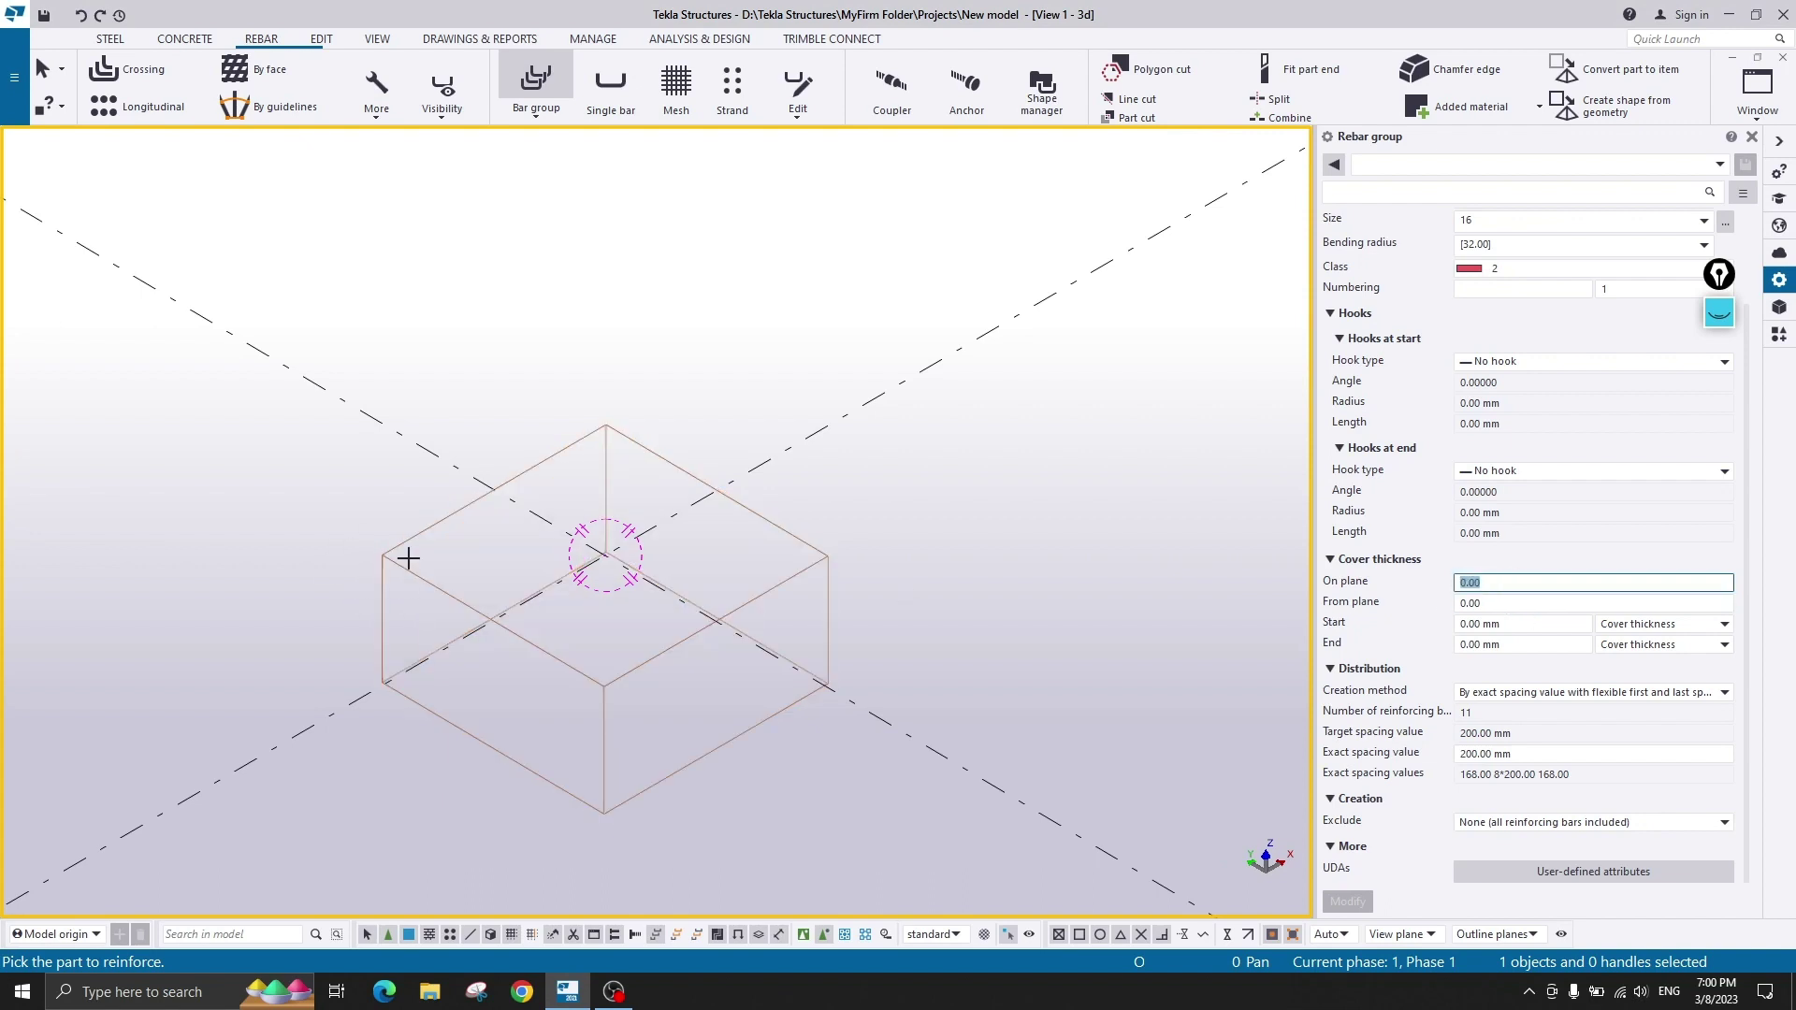
{"action": "left_click", "coordinate": [1504, 604]}
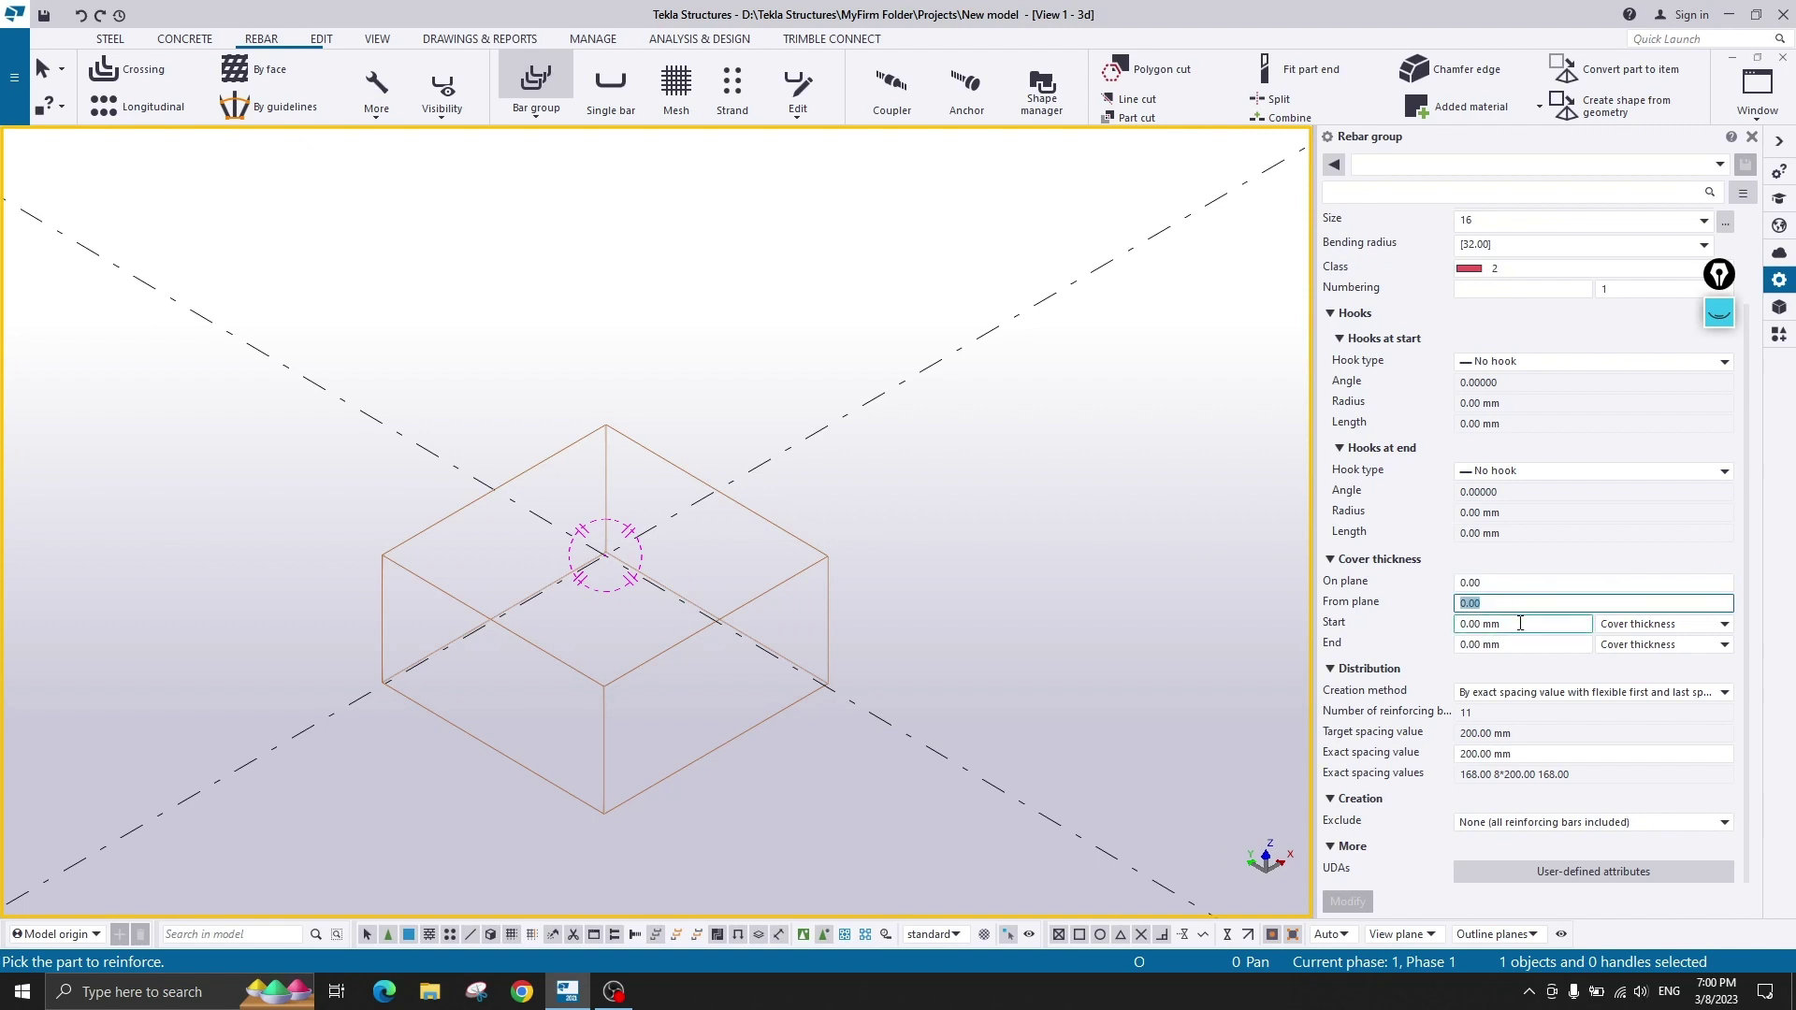
{"action": "left_click", "coordinate": [1519, 623]}
{"action": "left_click", "coordinate": [1497, 644]}
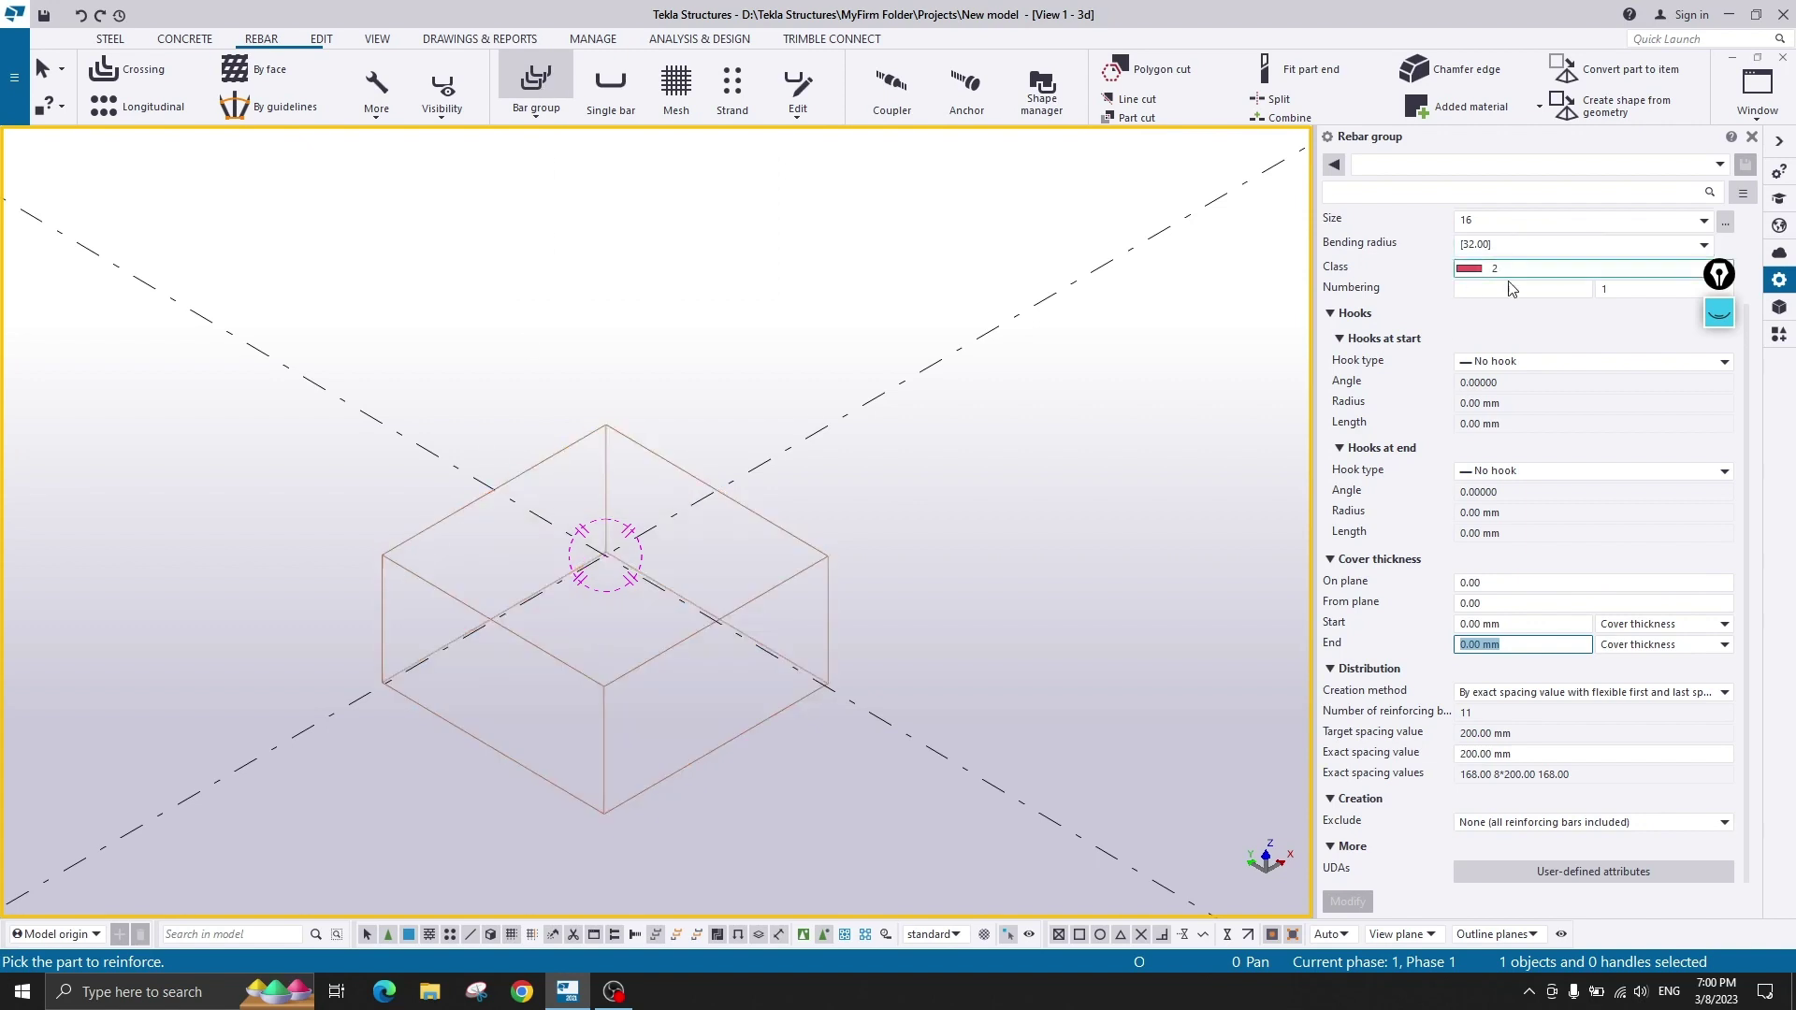
{"action": "scroll", "coordinate": [1516, 272], "scroll_direction": "up", "scroll_amount": 2}
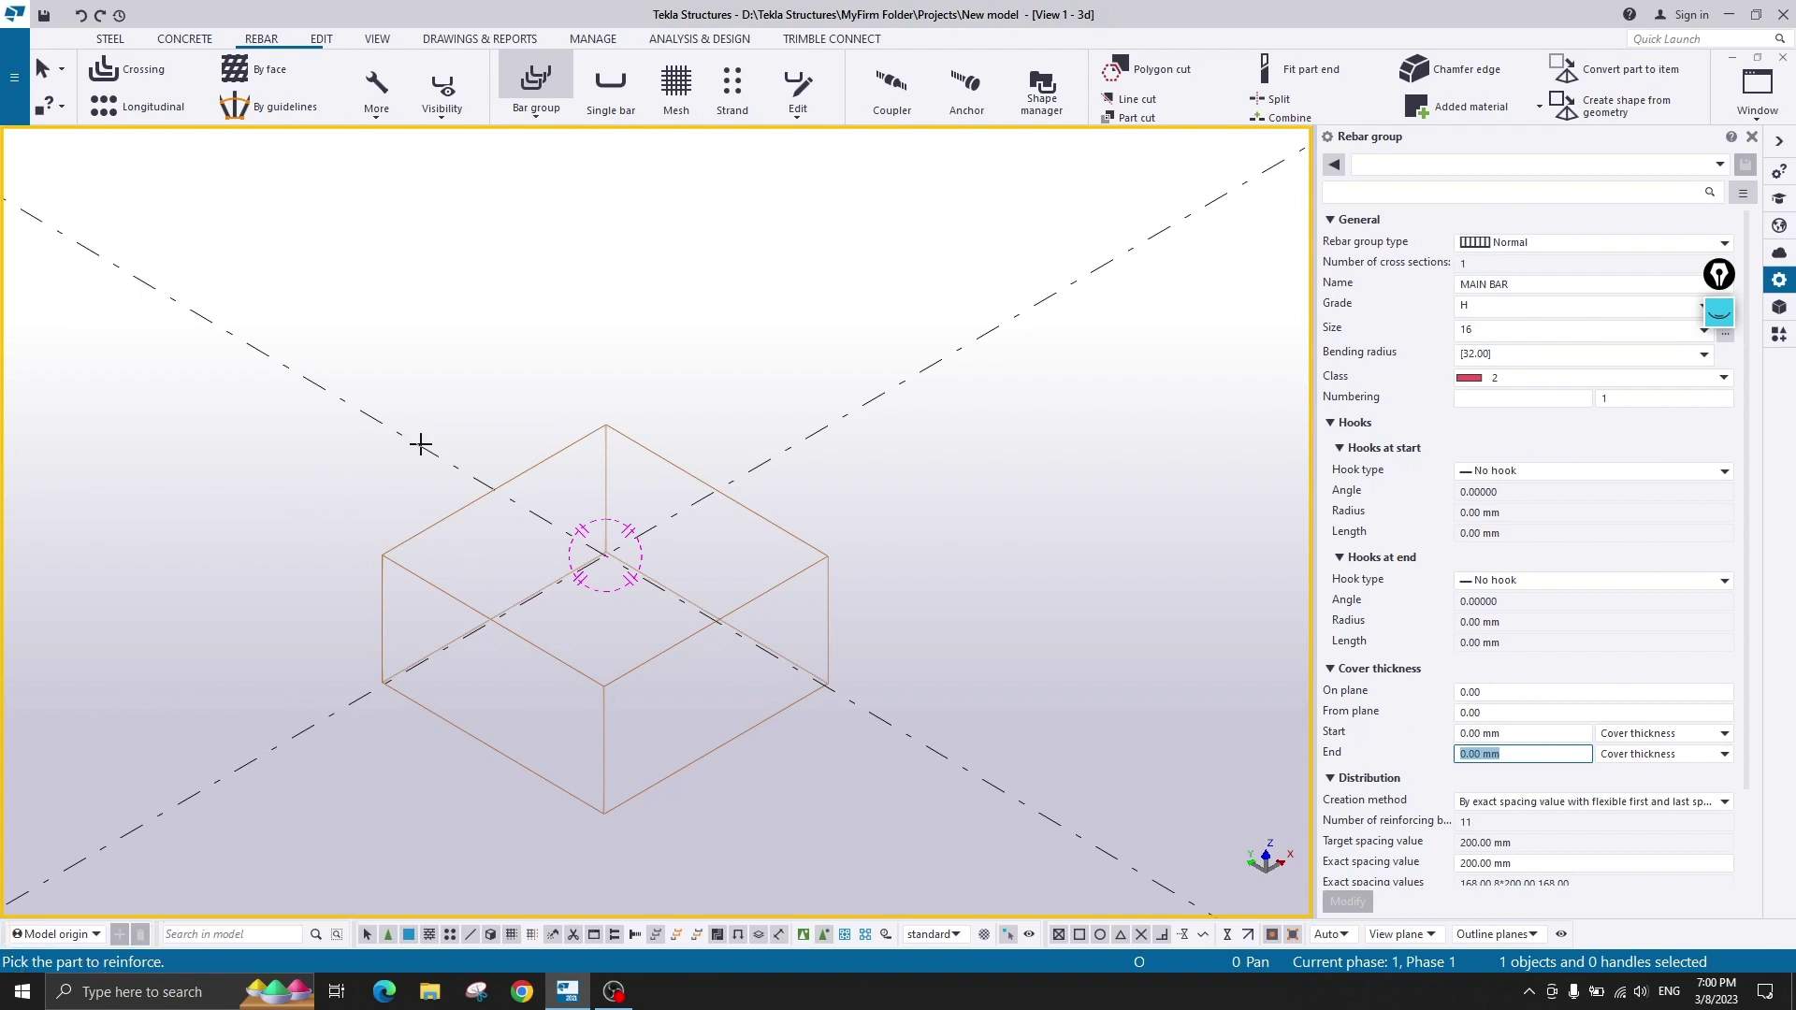
{"action": "scroll", "coordinate": [642, 435], "scroll_direction": "up", "scroll_amount": 3}
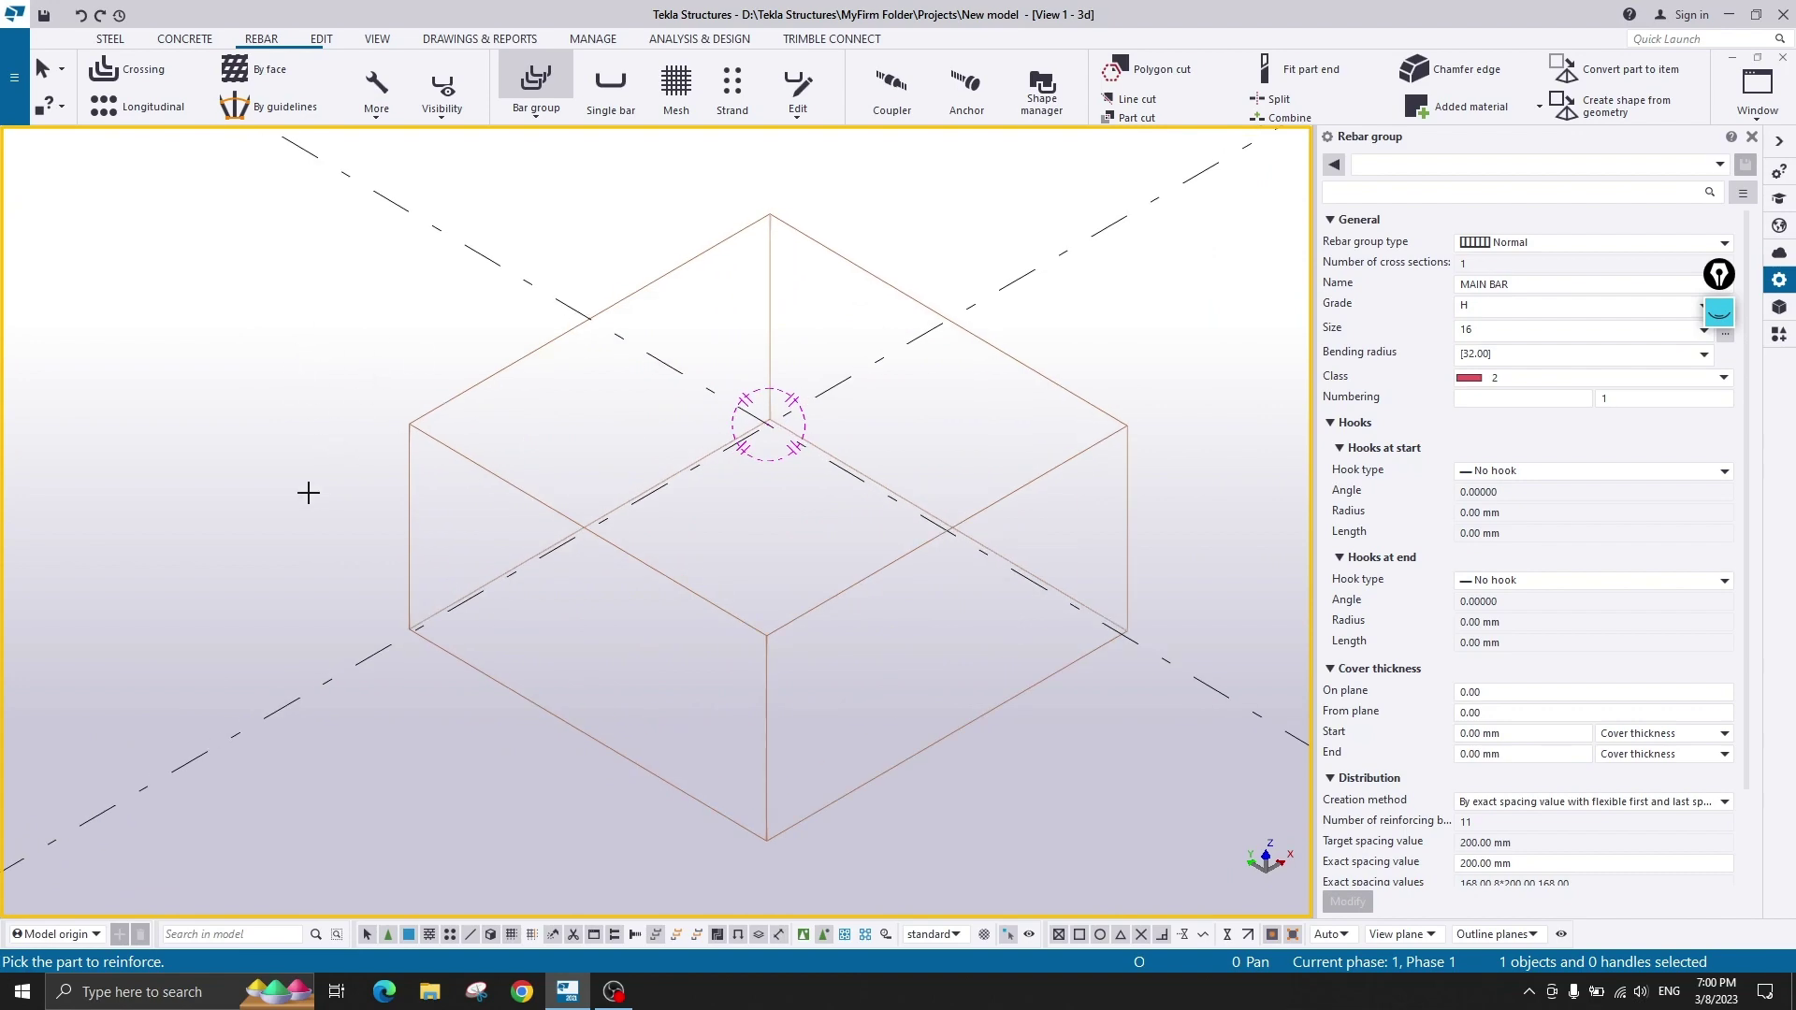
{"action": "left_click", "coordinate": [426, 433]}
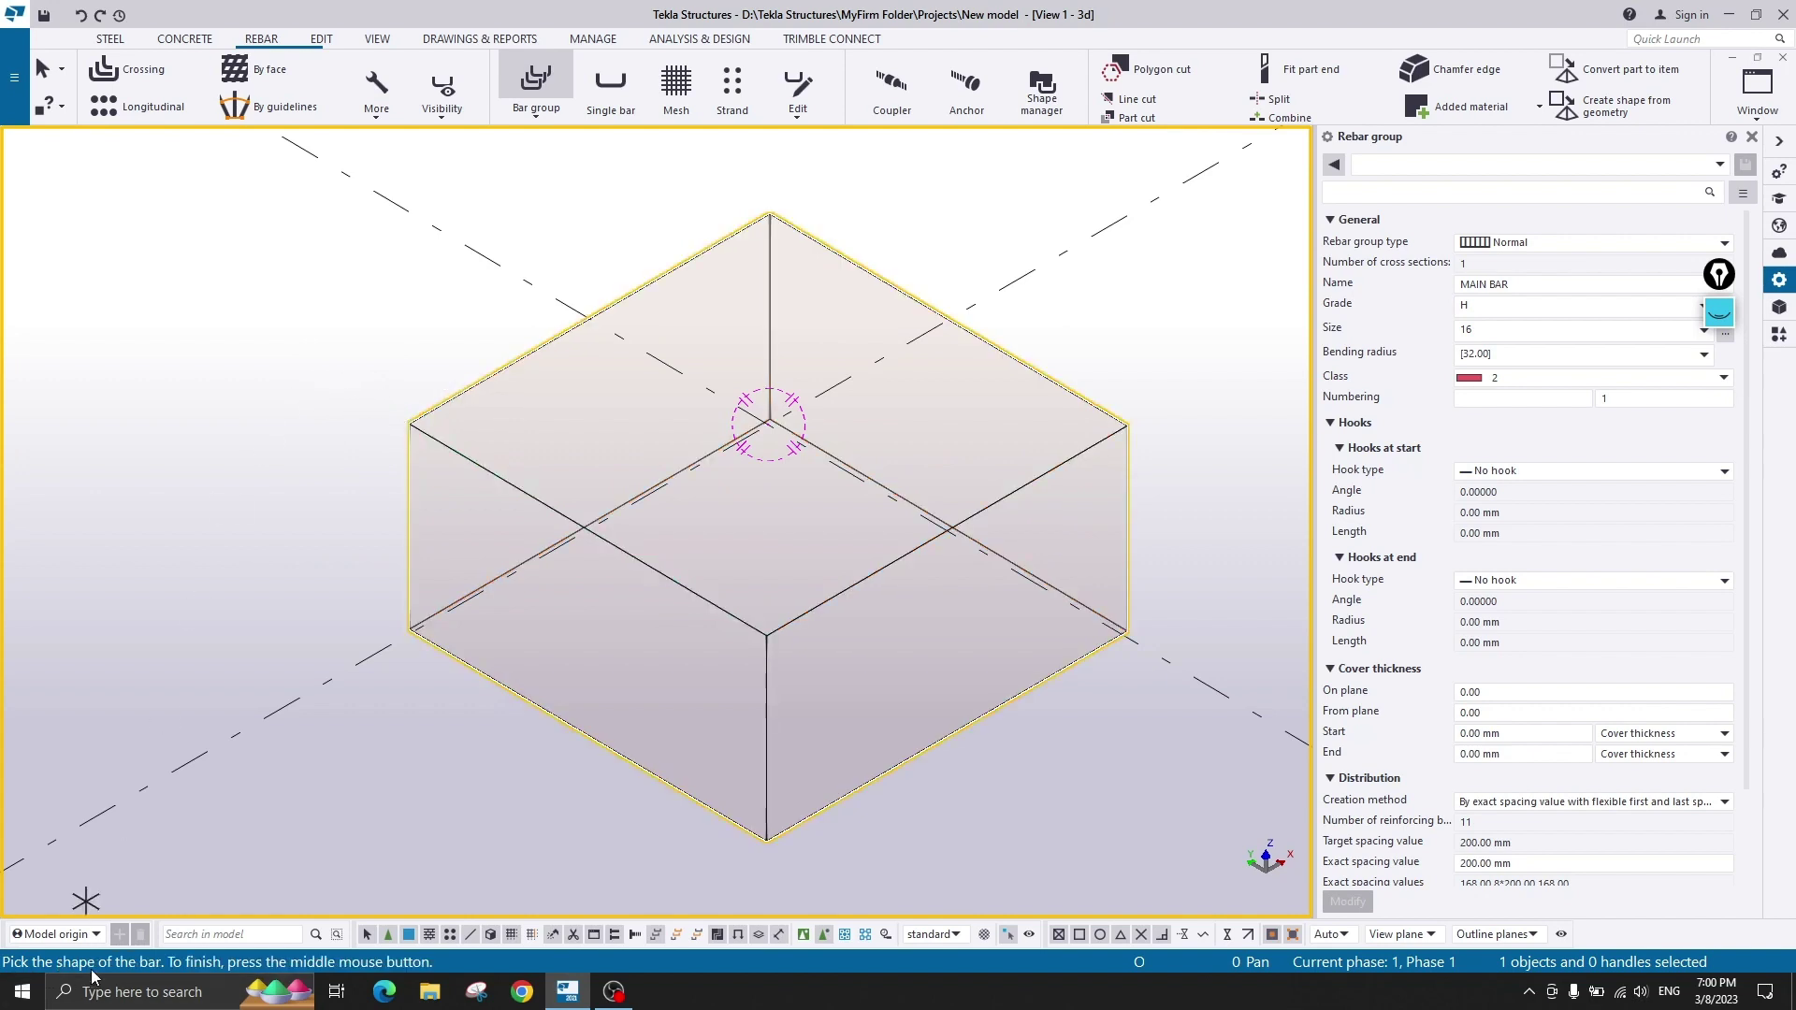
{"action": "right_click", "coordinate": [378, 329]}
{"action": "left_click", "coordinate": [430, 334]}
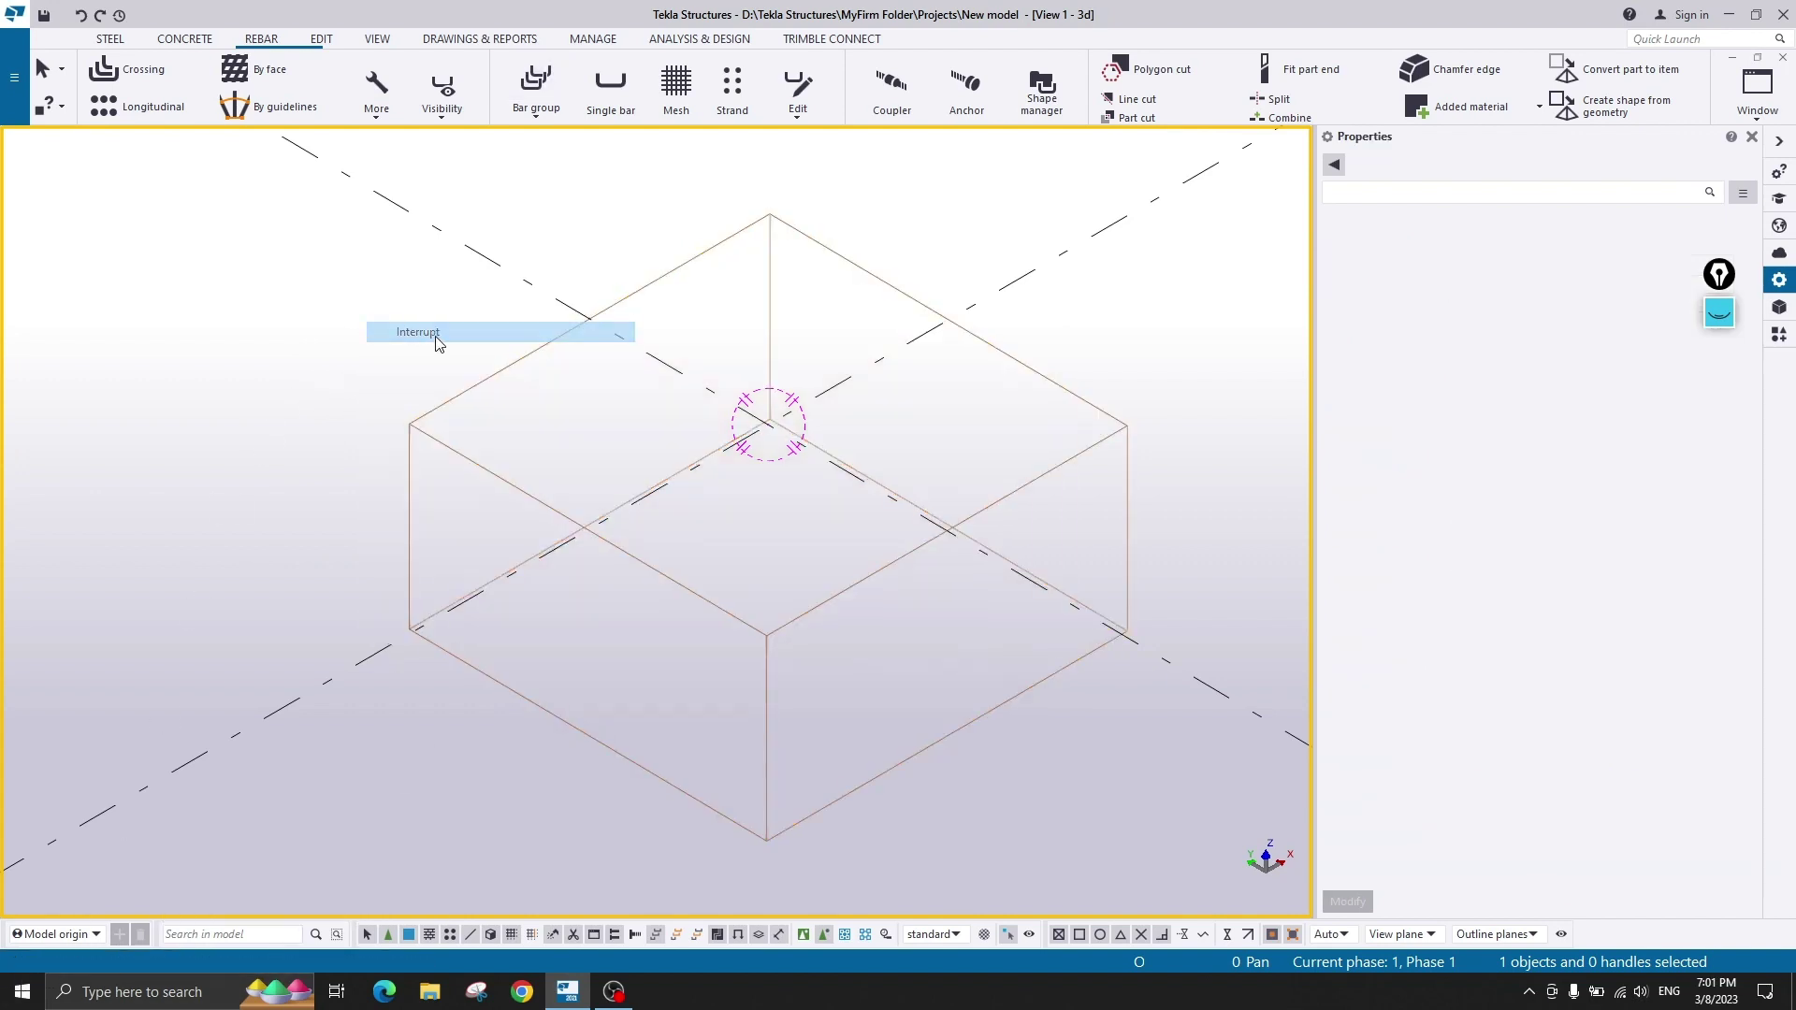
- Illustrate the U-shaped bar's corner points and two of the footing's edges with the screen pen, and clear the drawing
{"action": "left_click", "coordinate": [1719, 312]}
{"action": "left_click", "coordinate": [1718, 370]}
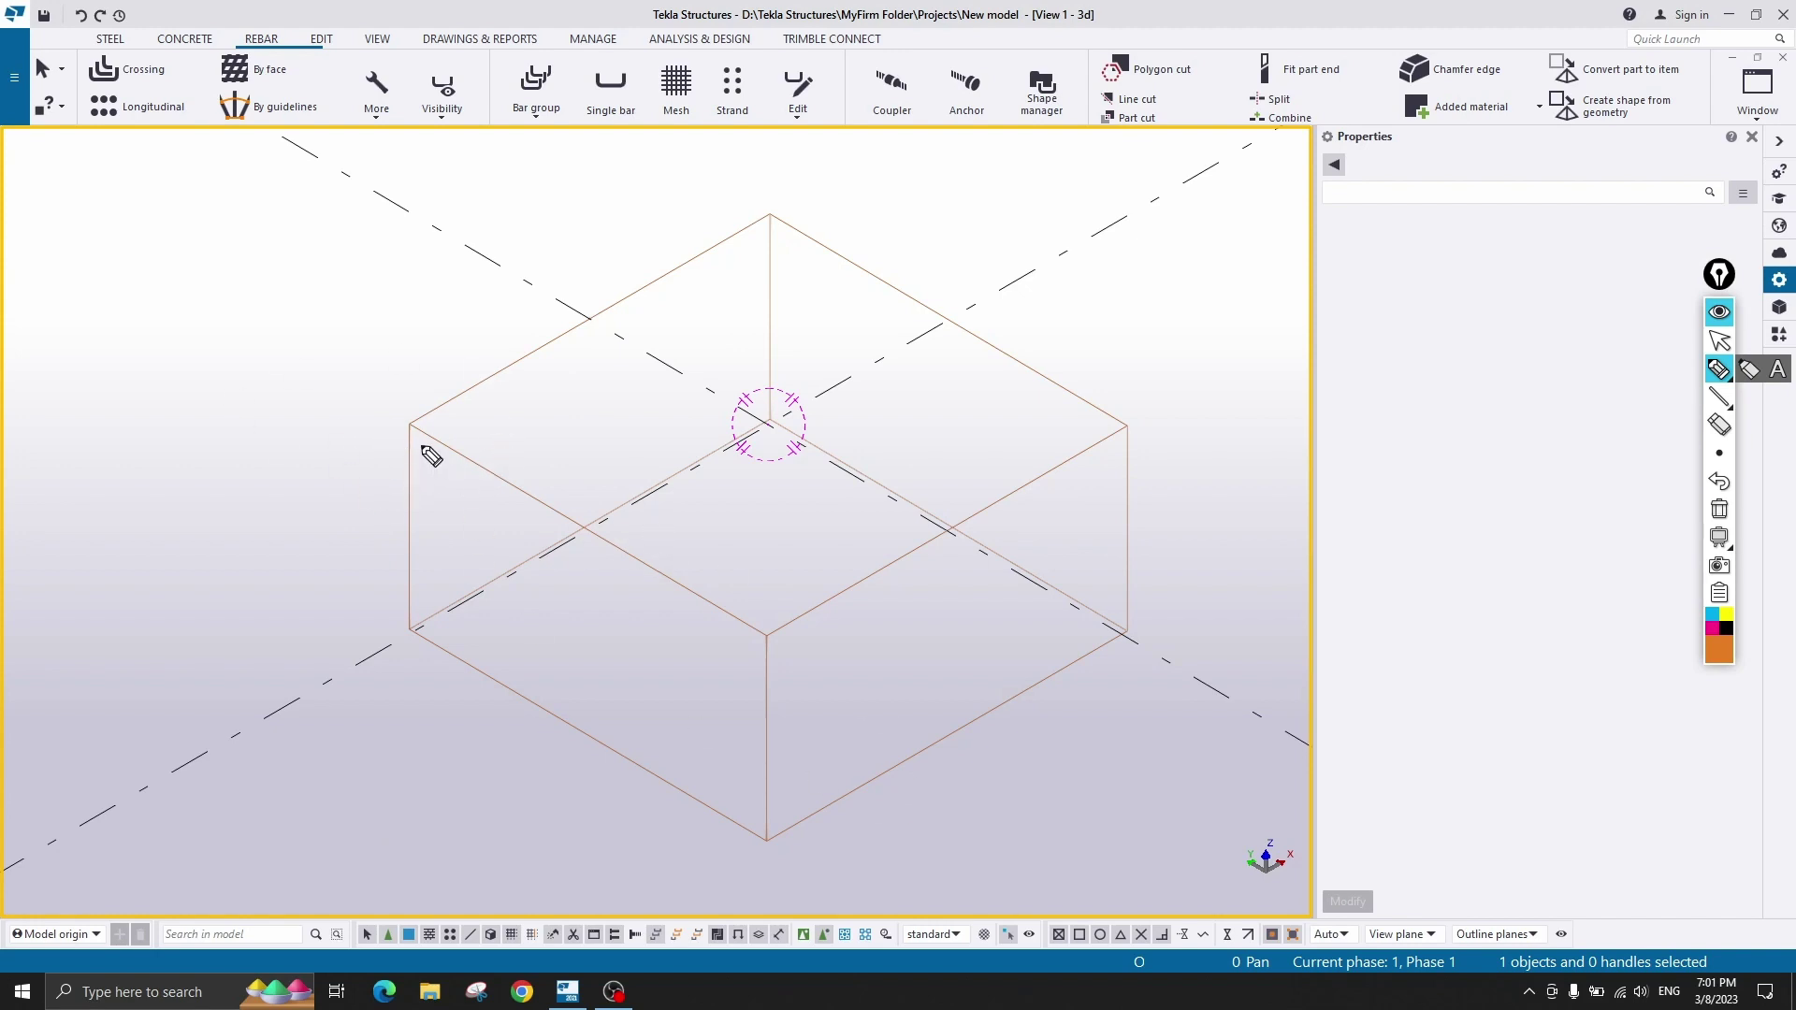
{"action": "mouse_move", "coordinate": [417, 437]}
{"action": "left_mouse_down"}
{"action": "mouse_move", "coordinate": [418, 617]}
{"action": "mouse_move", "coordinate": [714, 802]}
{"action": "mouse_move", "coordinate": [728, 612]}
{"action": "mouse_move", "coordinate": [405, 409]}
{"action": "mouse_move", "coordinate": [422, 447]}
{"action": "left_mouse_up"}
{"action": "left_click_drag", "start_coordinate": [414, 625], "coordinate": [413, 628]}
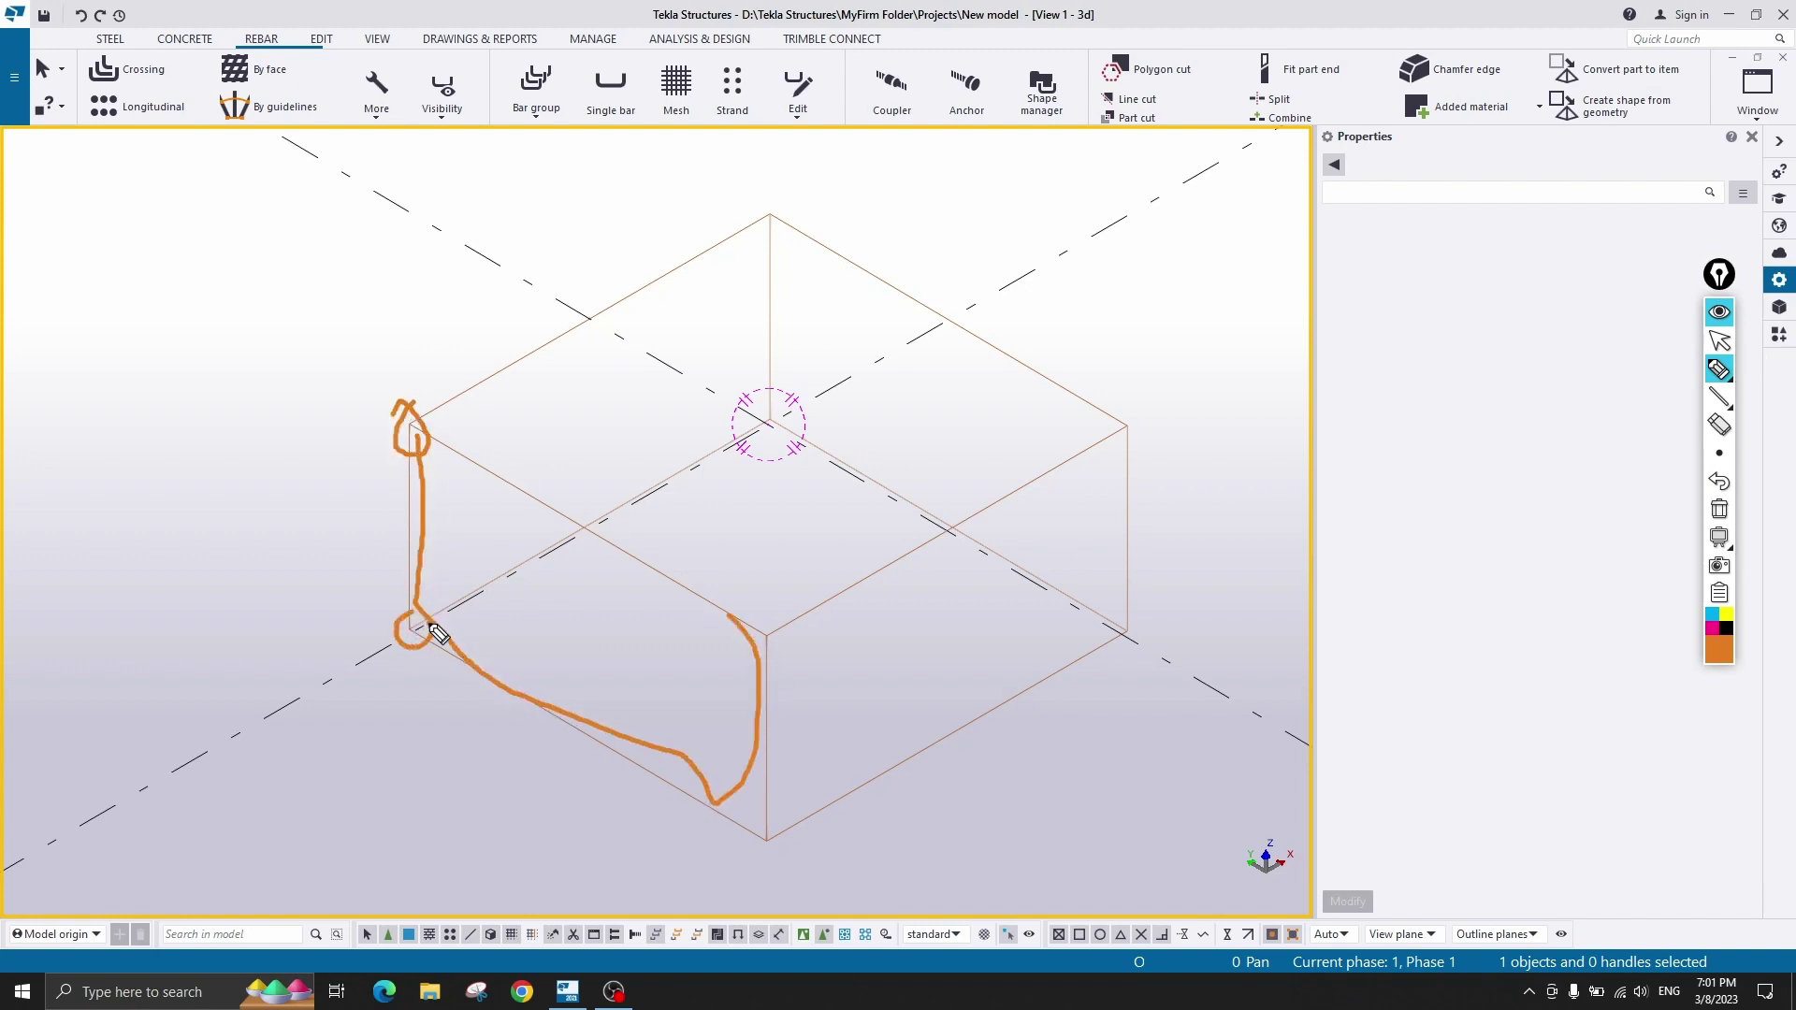
{"action": "mouse_move", "coordinate": [769, 816]}
{"action": "left_mouse_down"}
{"action": "mouse_move", "coordinate": [749, 842]}
{"action": "mouse_move", "coordinate": [800, 826]}
{"action": "left_mouse_up"}
{"action": "left_click_drag", "start_coordinate": [794, 622], "coordinate": [760, 634]}
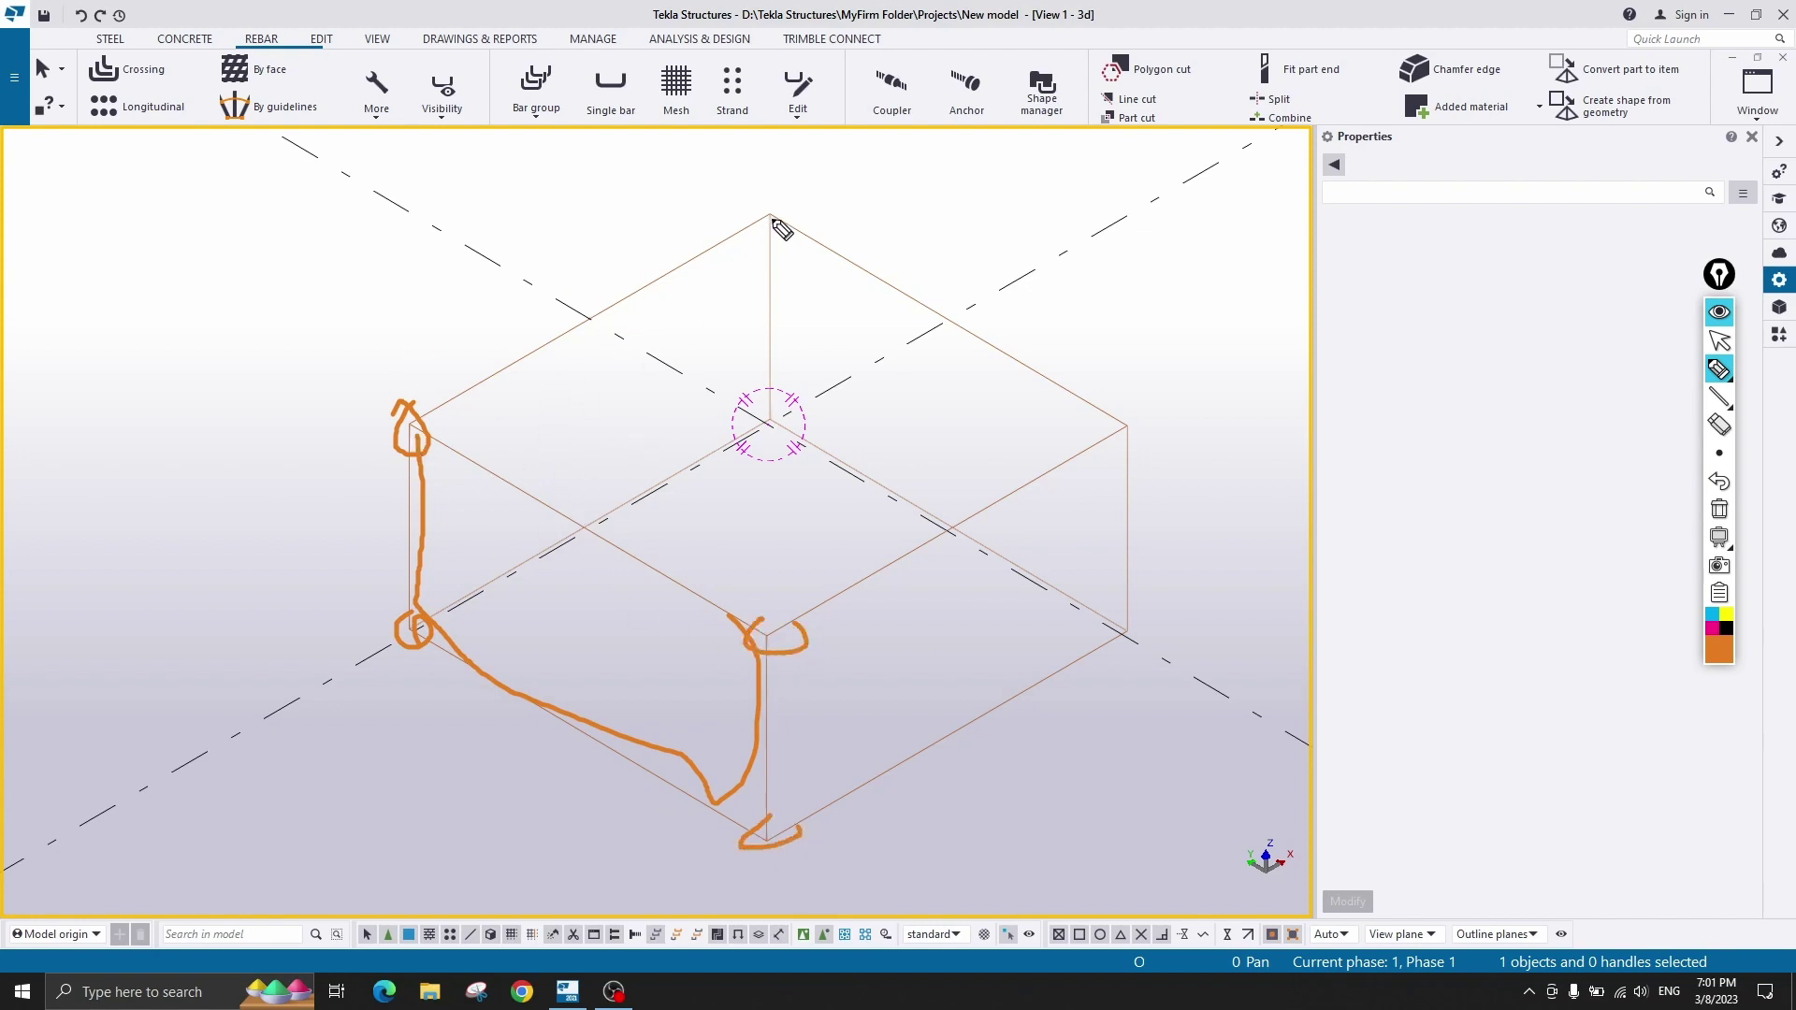
{"action": "mouse_move", "coordinate": [773, 197]}
{"action": "left_mouse_down"}
{"action": "mouse_move", "coordinate": [760, 202]}
{"action": "mouse_move", "coordinate": [1142, 436]}
{"action": "left_mouse_up"}
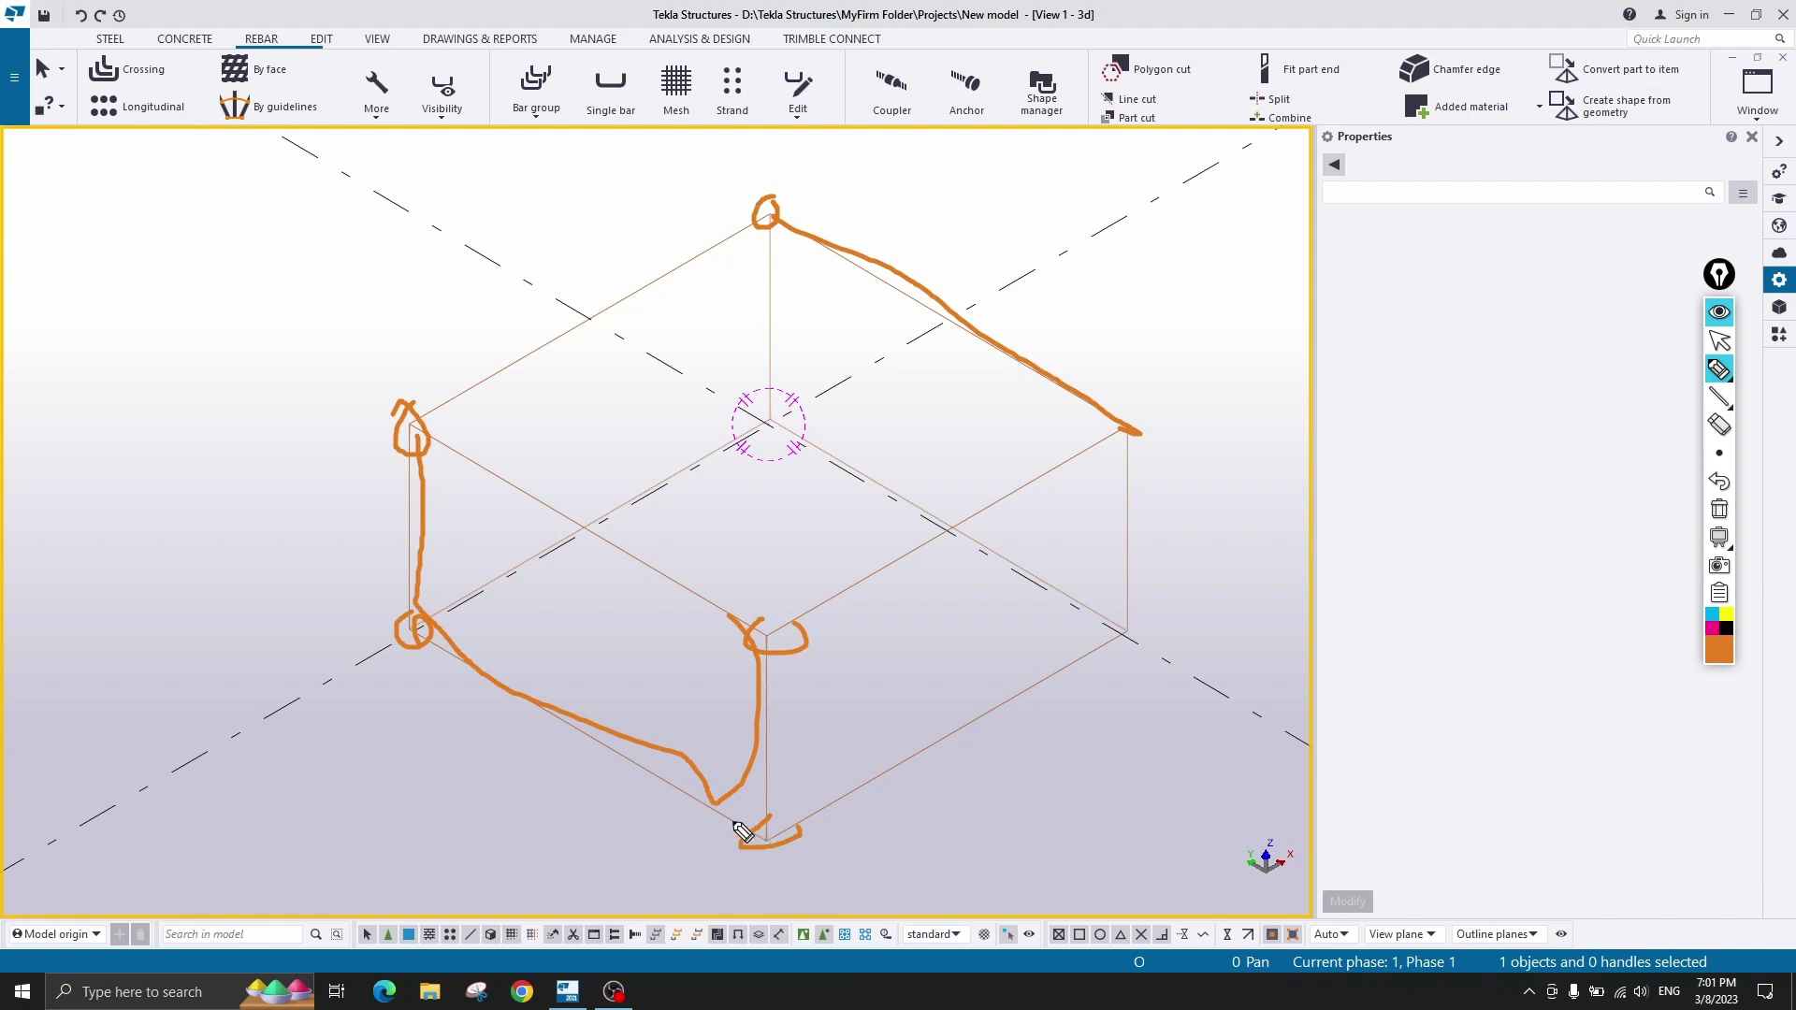
{"action": "left_click_drag", "start_coordinate": [733, 820], "coordinate": [1082, 606]}
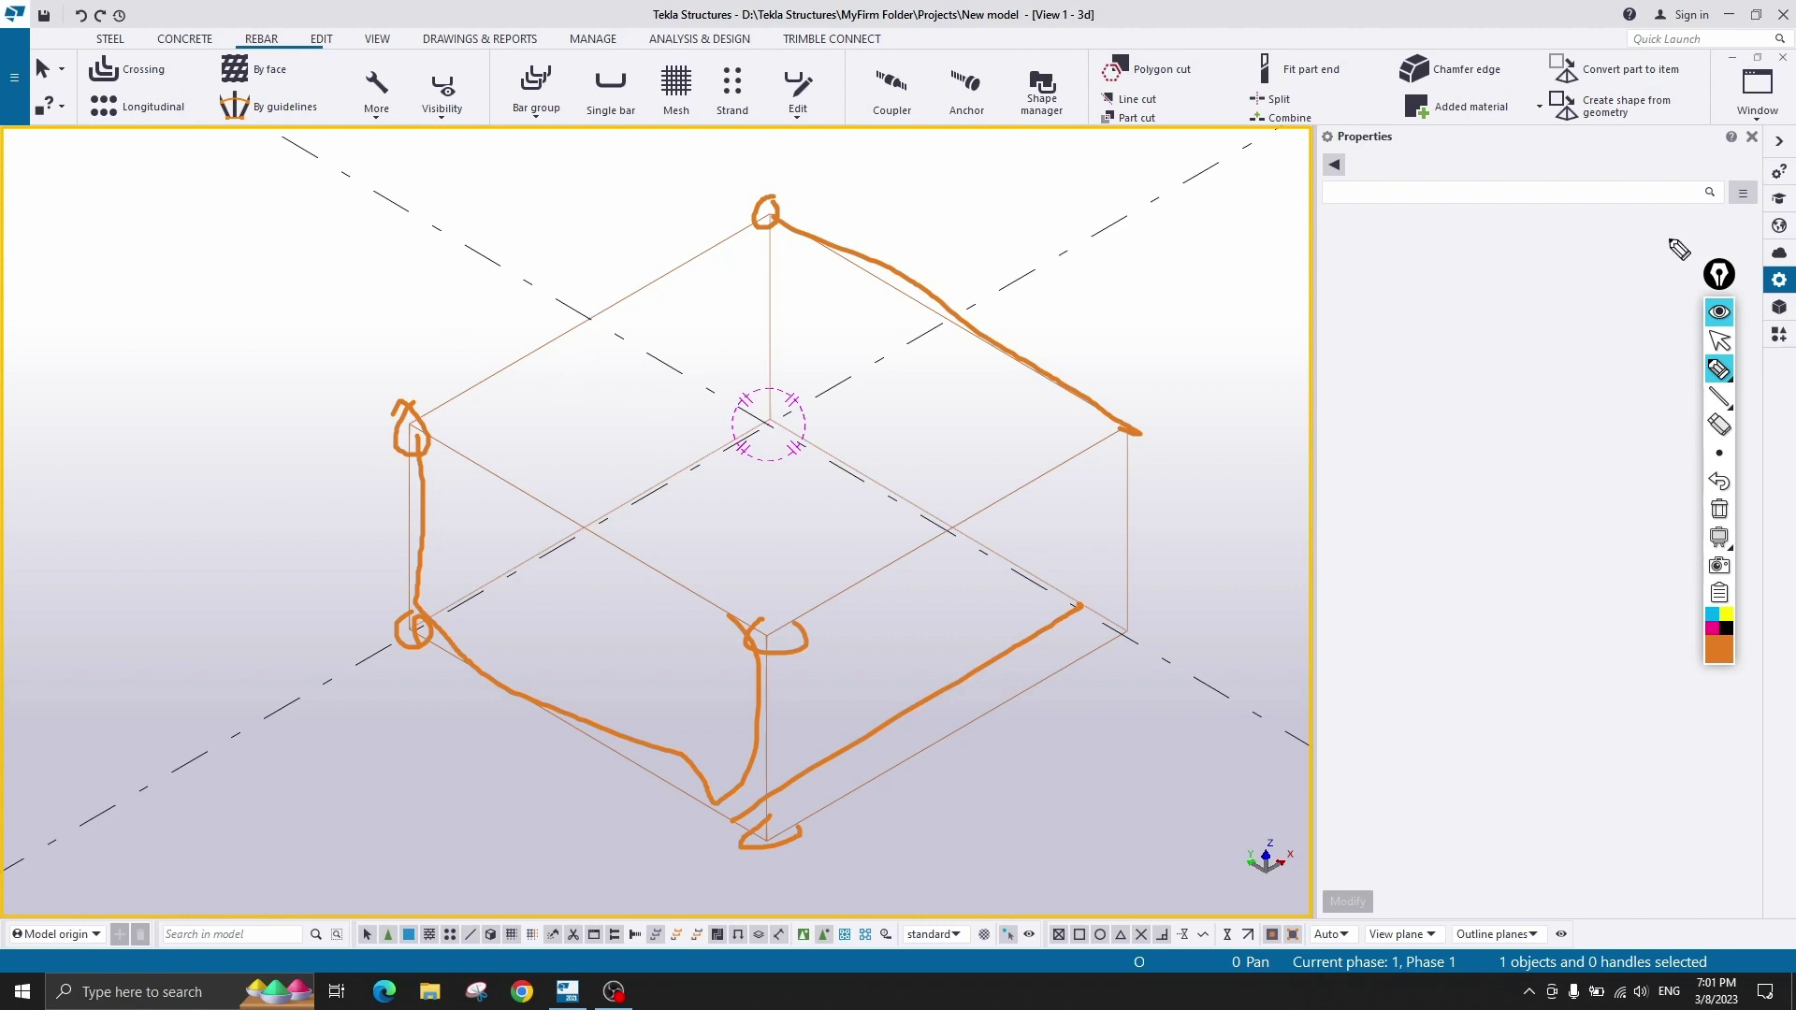
{"action": "left_click", "coordinate": [1719, 508]}
{"action": "left_click", "coordinate": [1719, 340]}
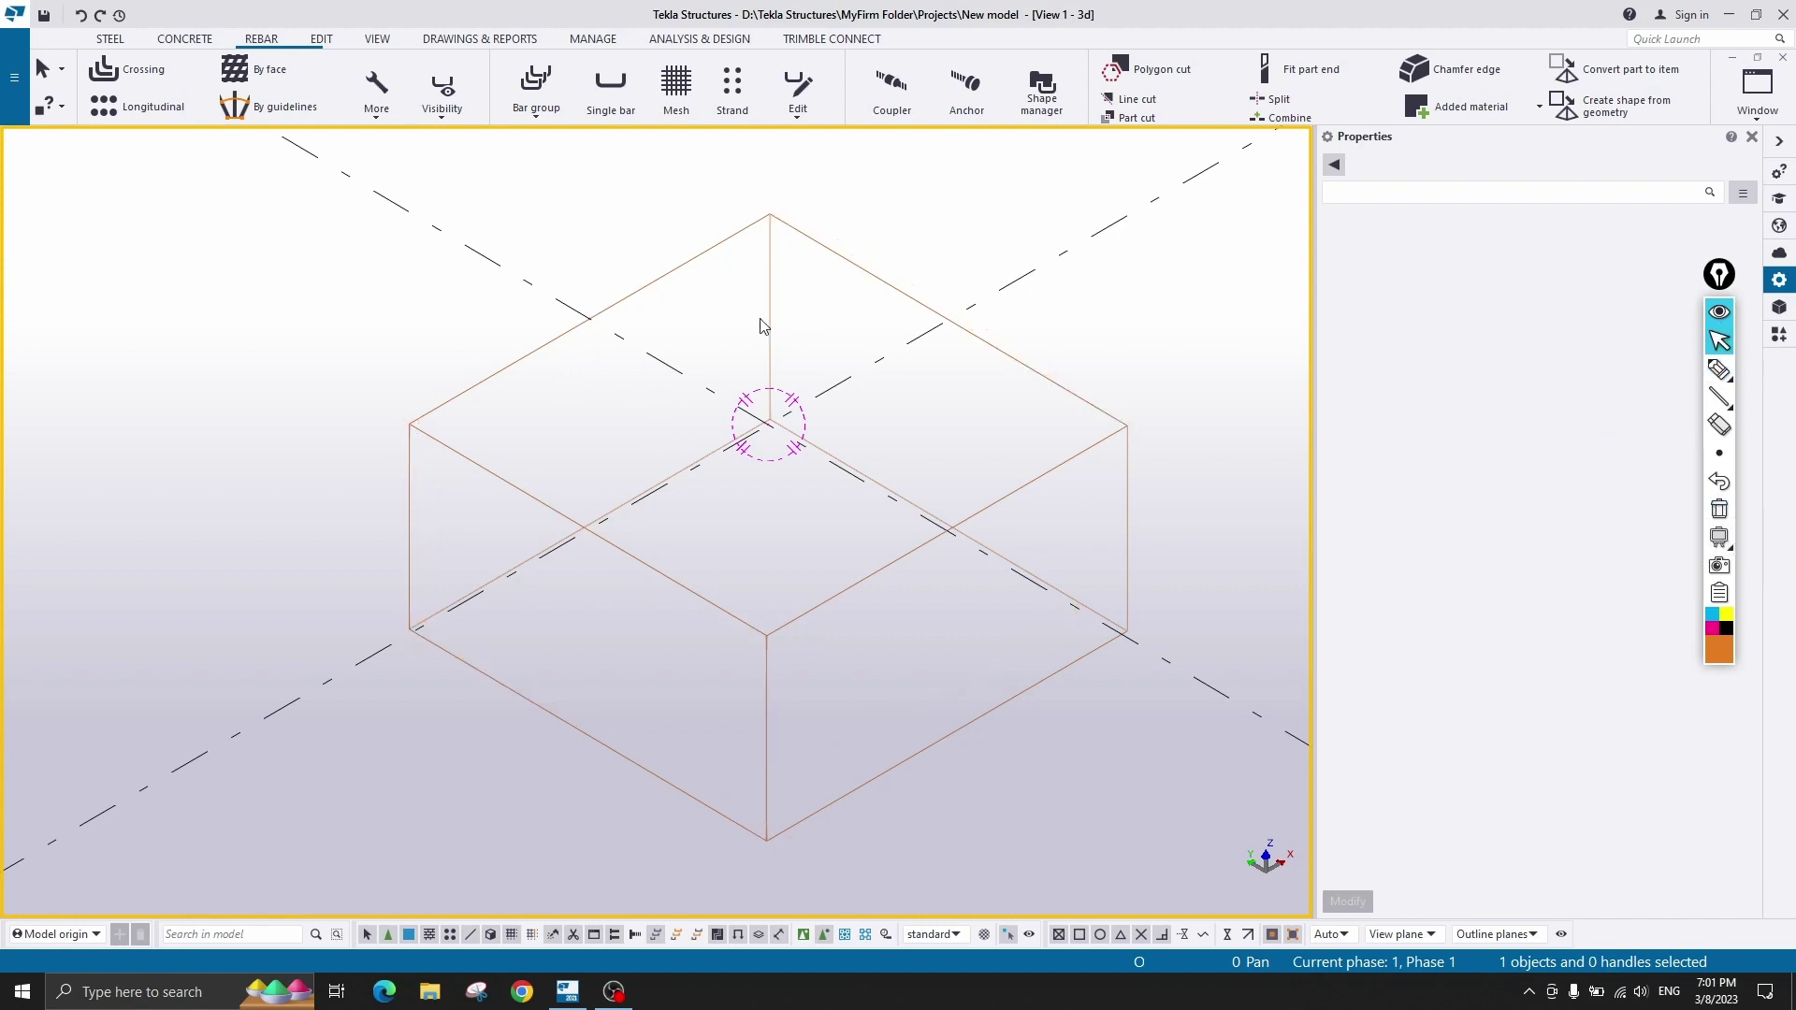
{"action": "left_click", "coordinate": [548, 76]}
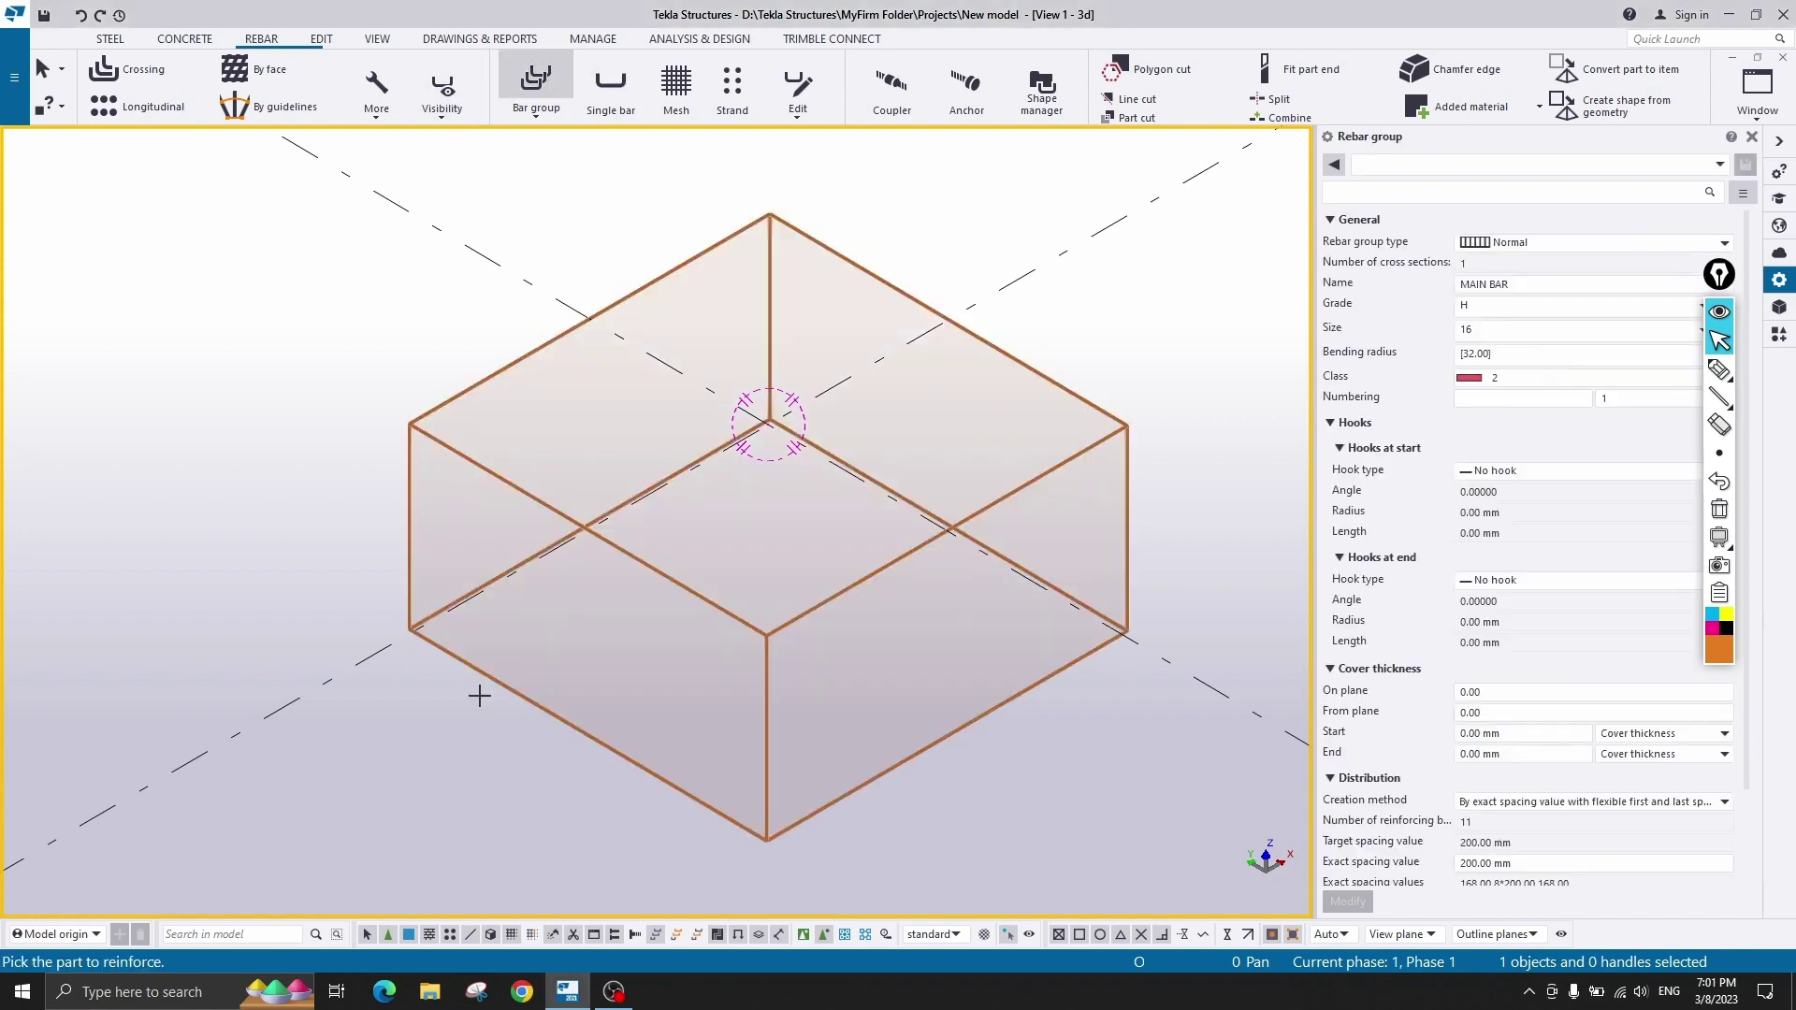
{"action": "left_click", "coordinate": [435, 433]}
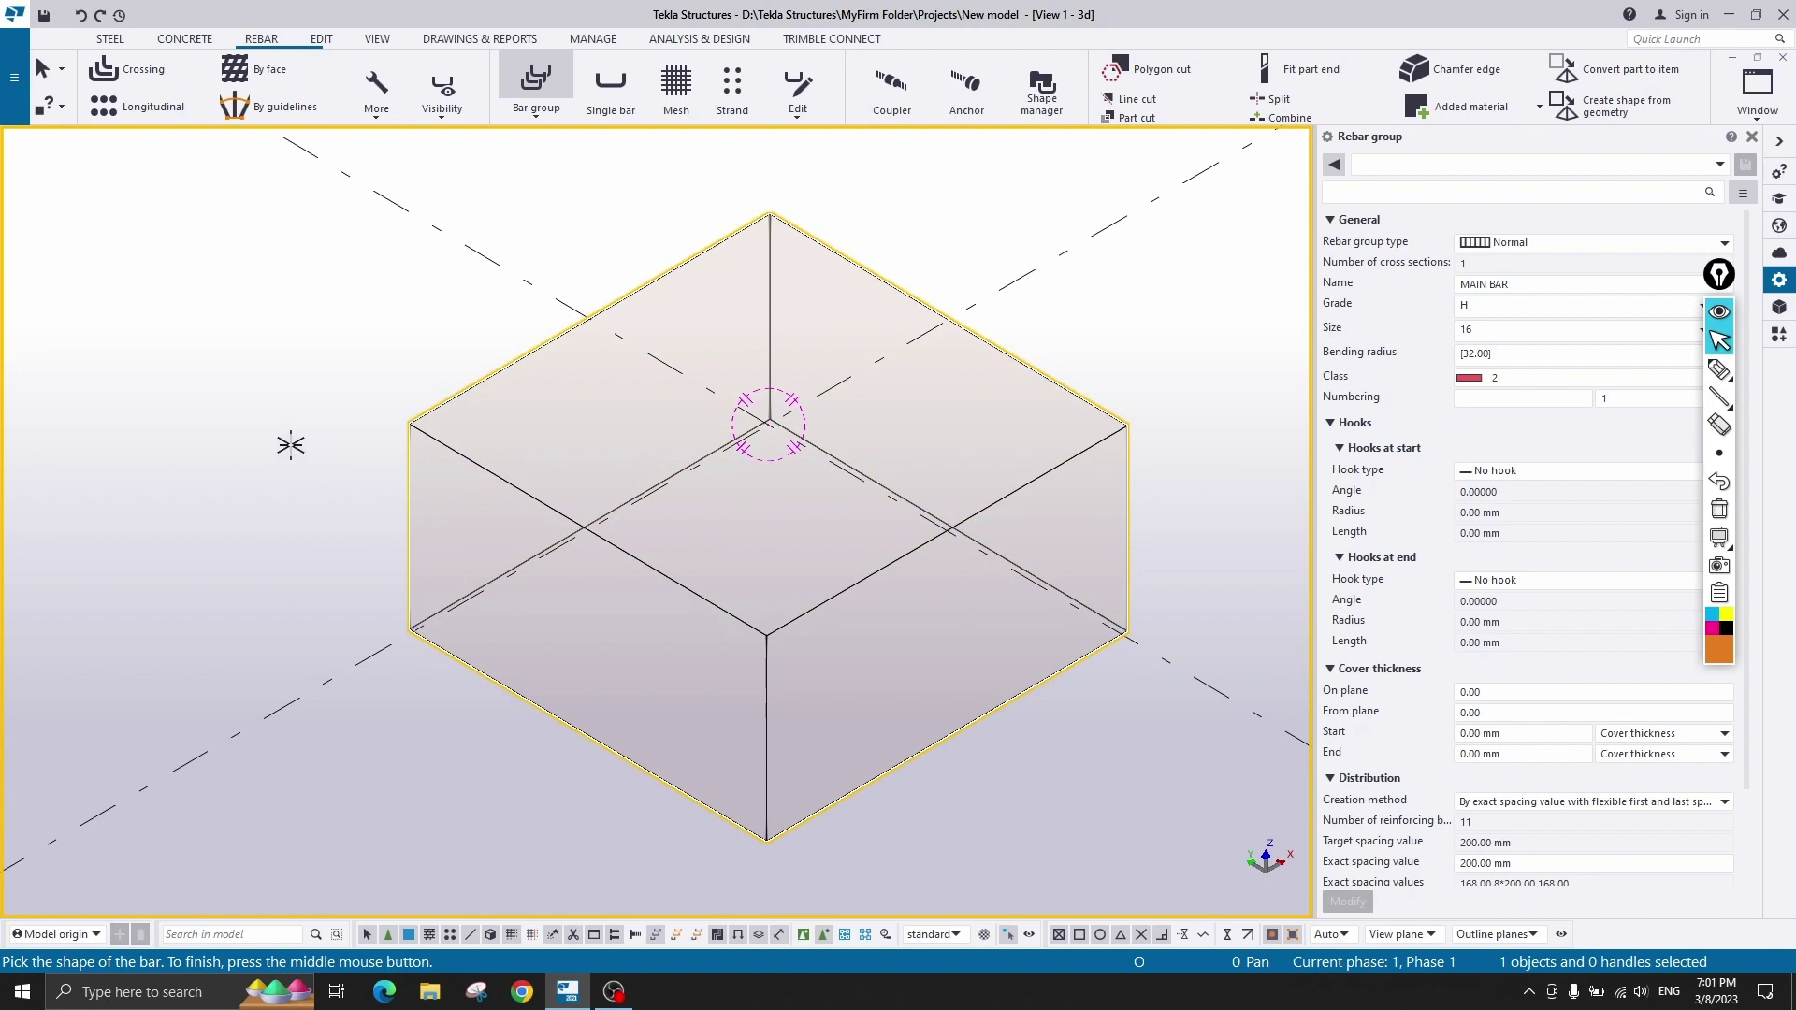
{"action": "scroll", "coordinate": [328, 454], "scroll_direction": "up", "scroll_amount": 2}
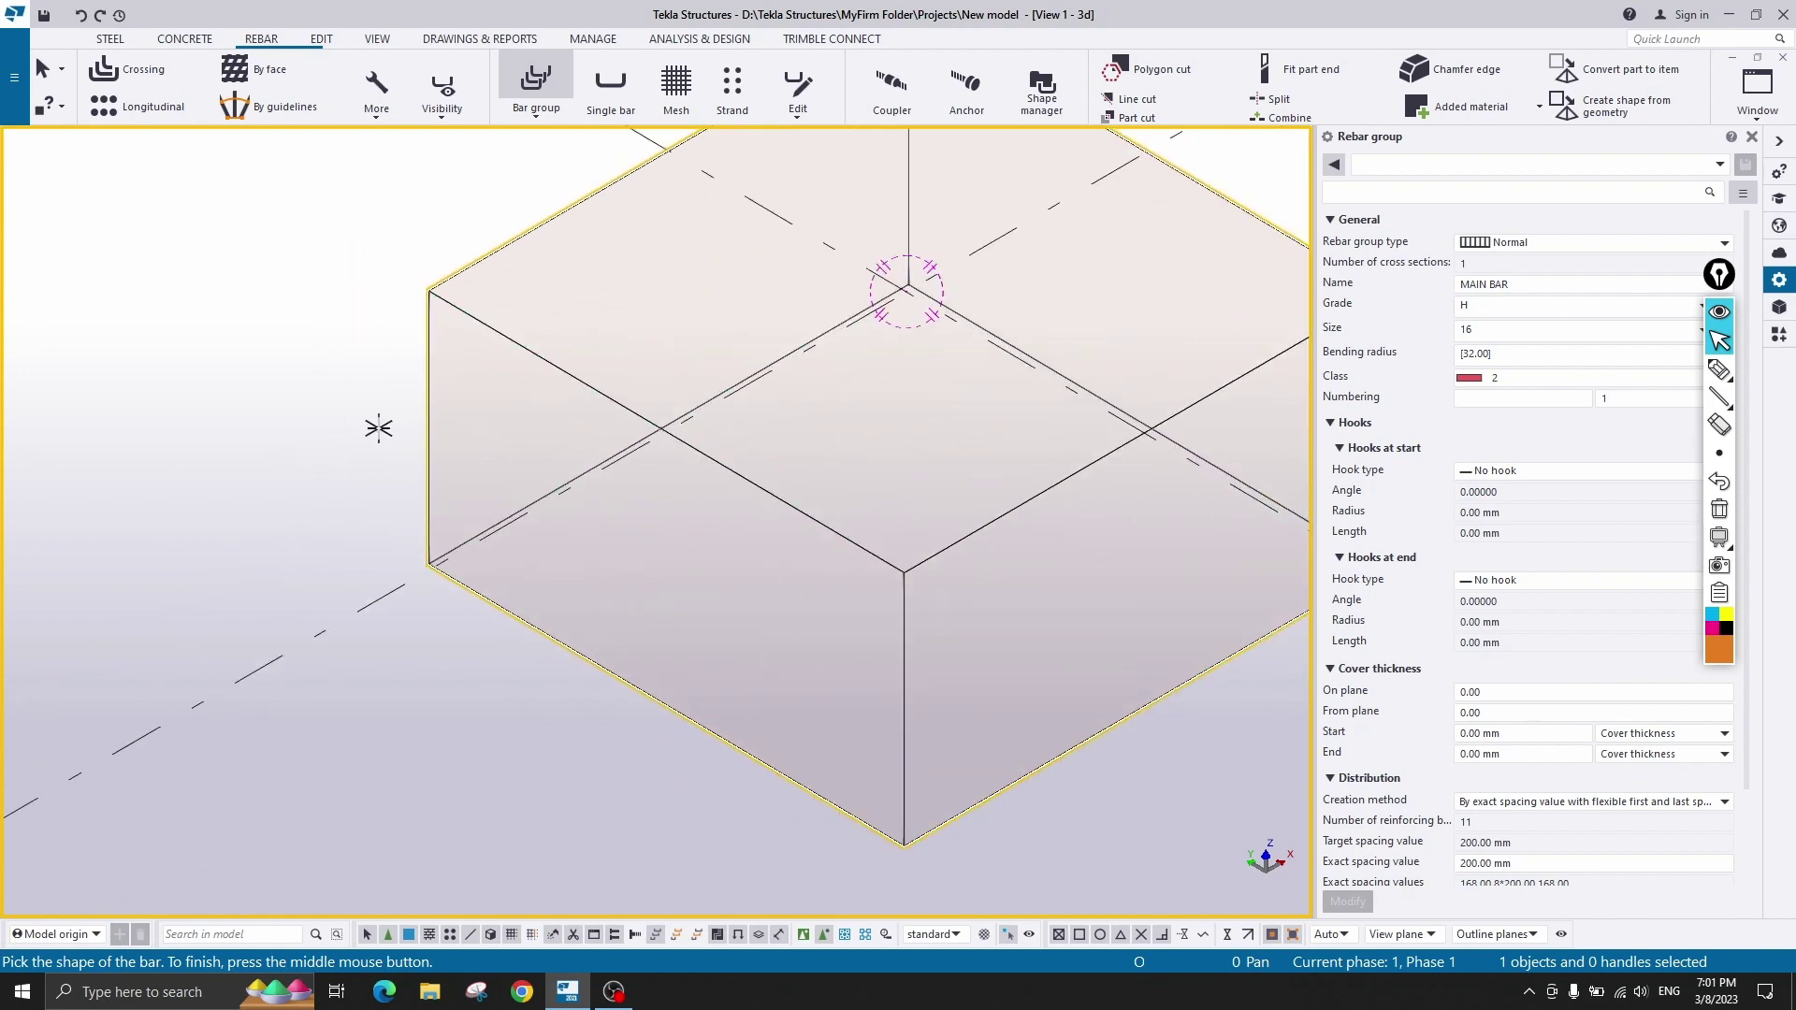
{"action": "left_click", "coordinate": [428, 291]}
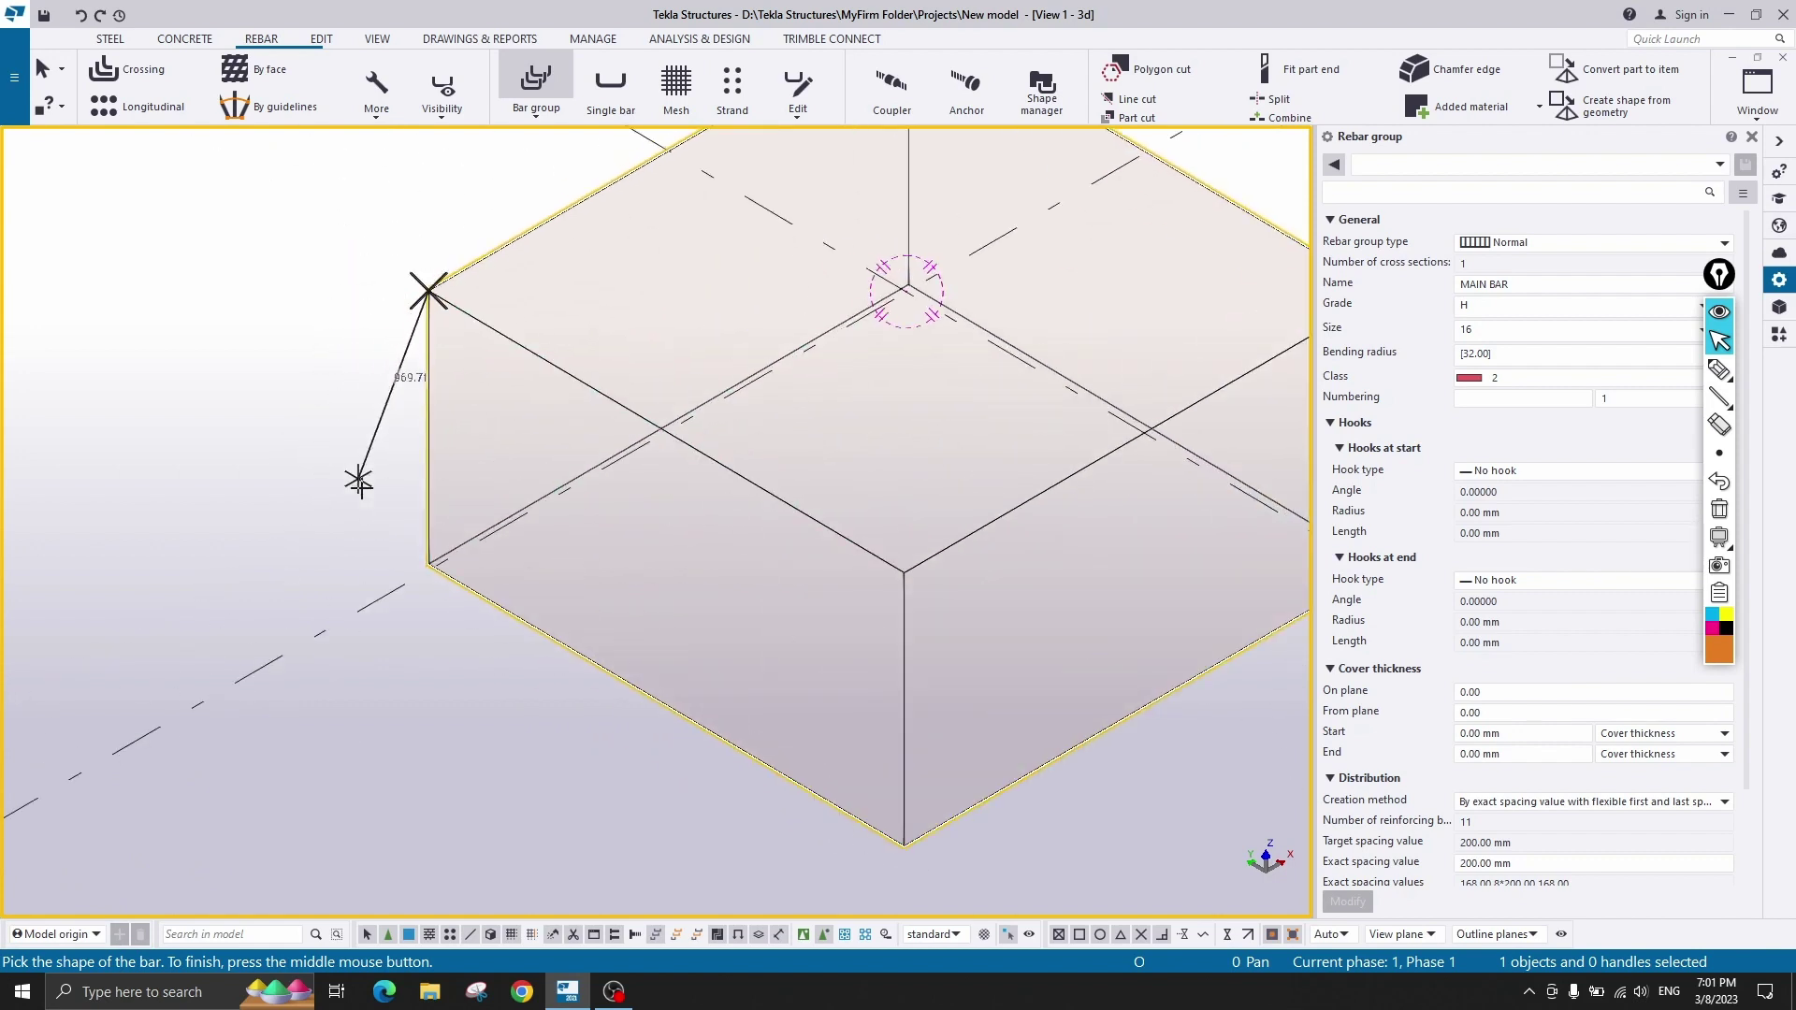
{"action": "left_click", "coordinate": [429, 564]}
{"action": "left_click", "coordinate": [903, 846]}
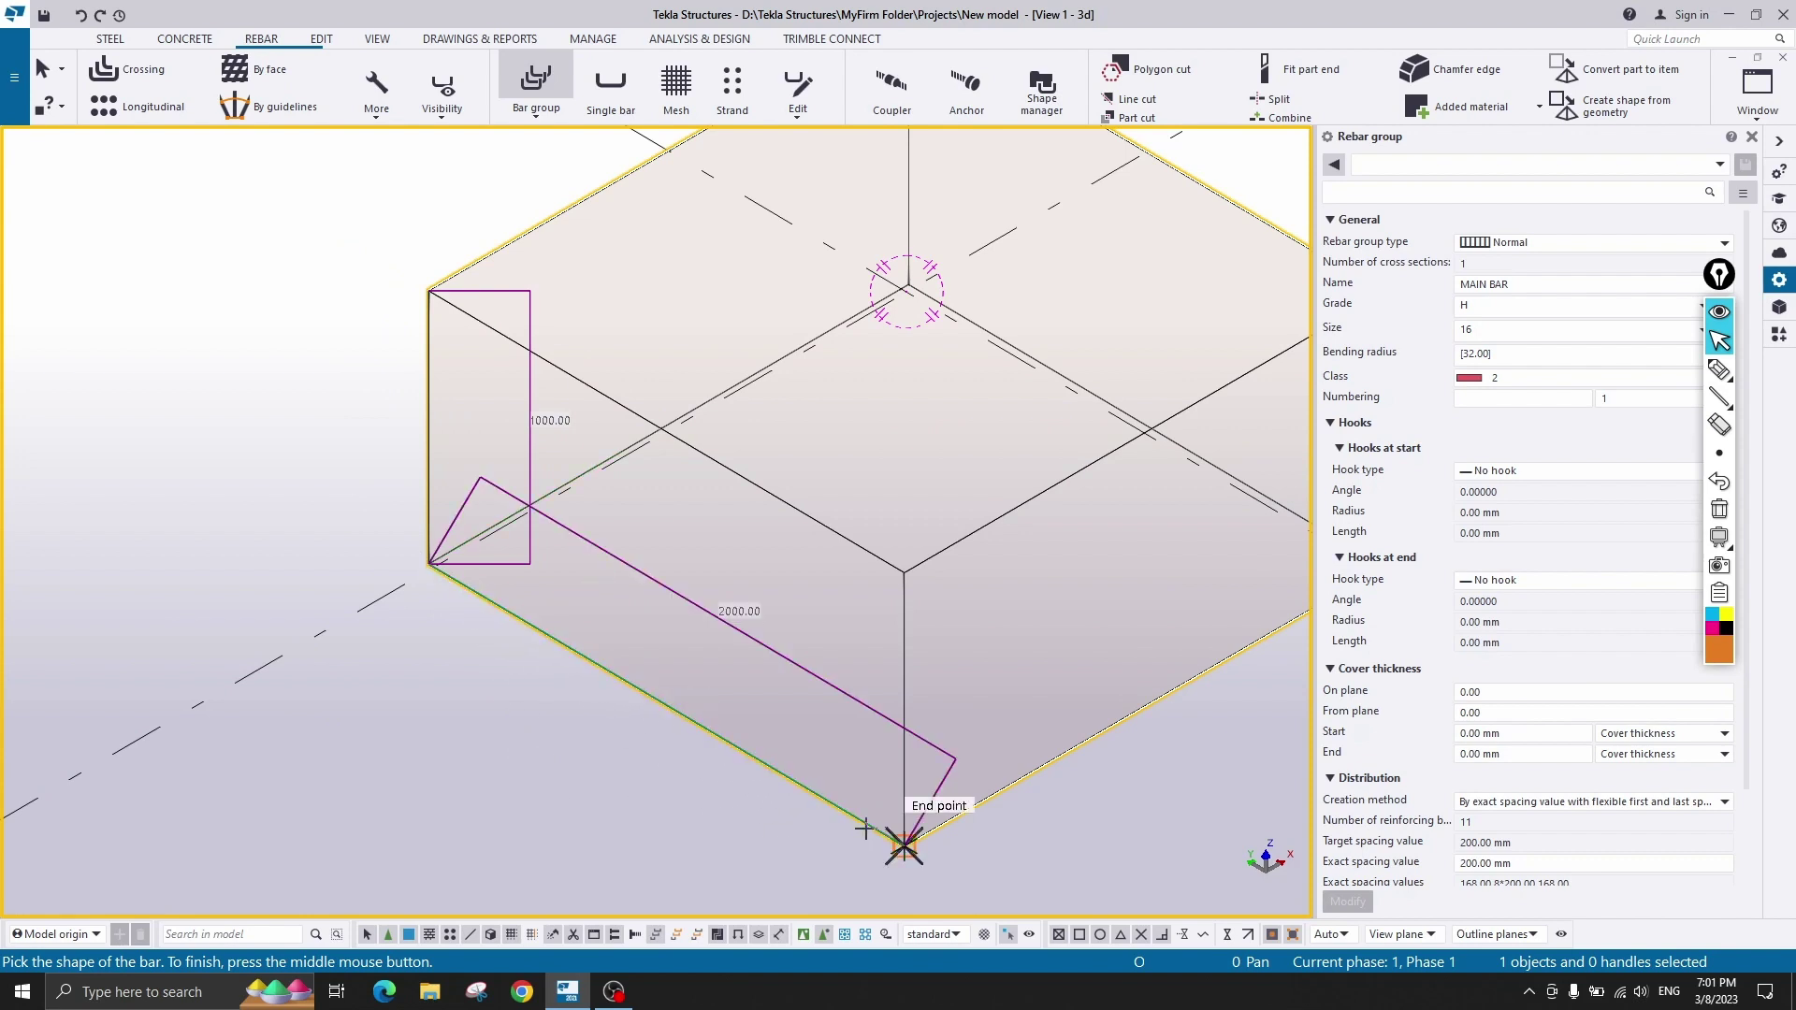
{"action": "left_click", "coordinate": [903, 574]}
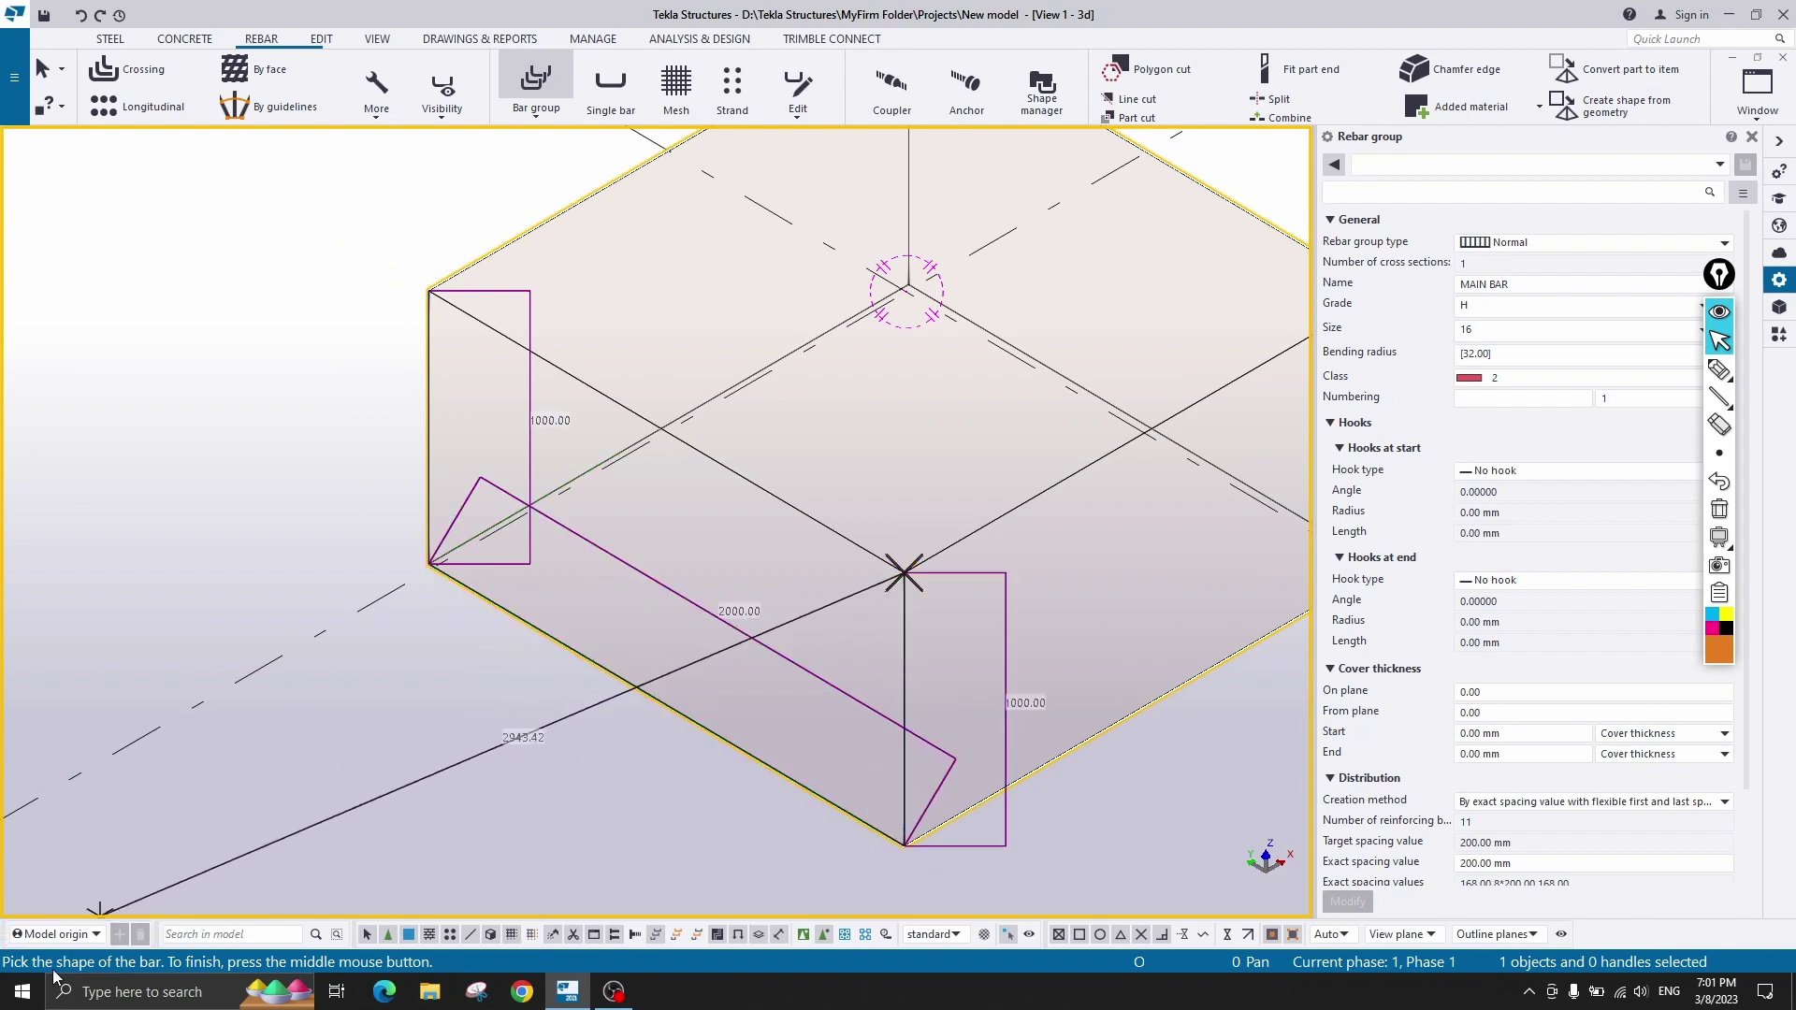
{"action": "scroll", "coordinate": [886, 334], "scroll_direction": "down", "scroll_amount": 3}
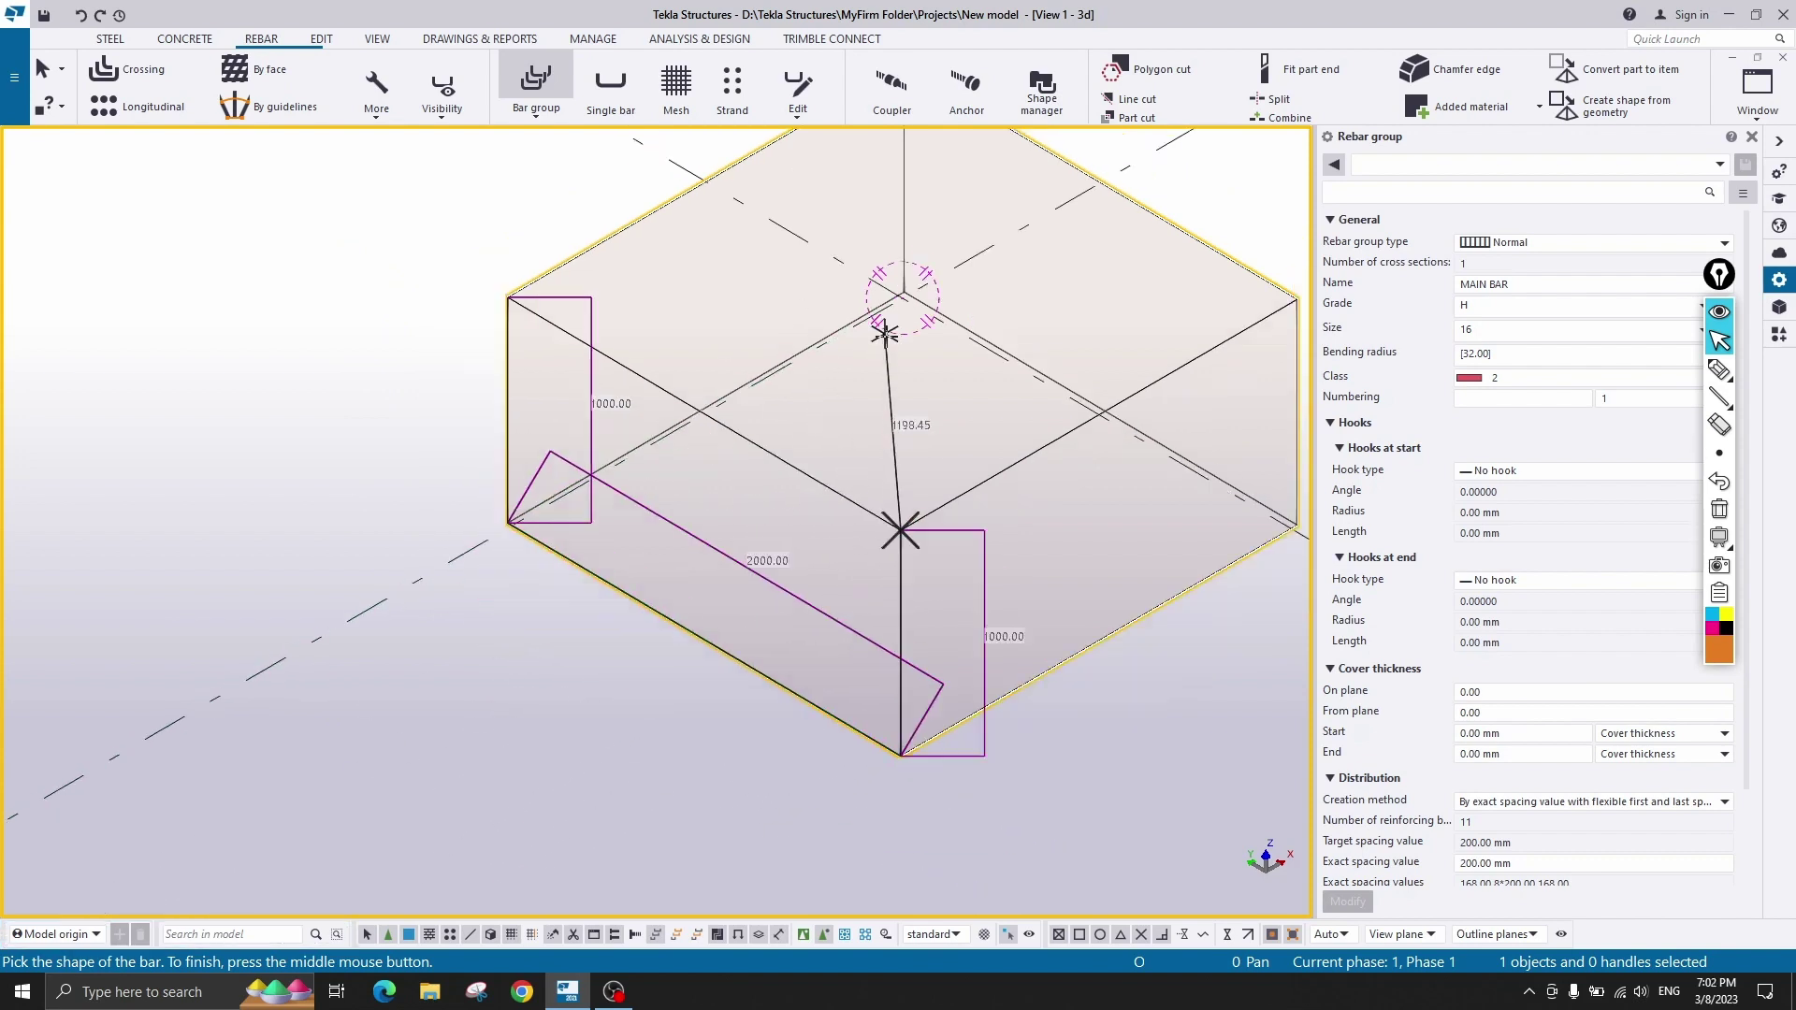
{"action": "middle_click_drag", "start_coordinate": [895, 326], "coordinate": [588, 461]}
{"action": "left_click", "coordinate": [613, 447]}
{"action": "middle_click", "coordinate": [613, 447]}
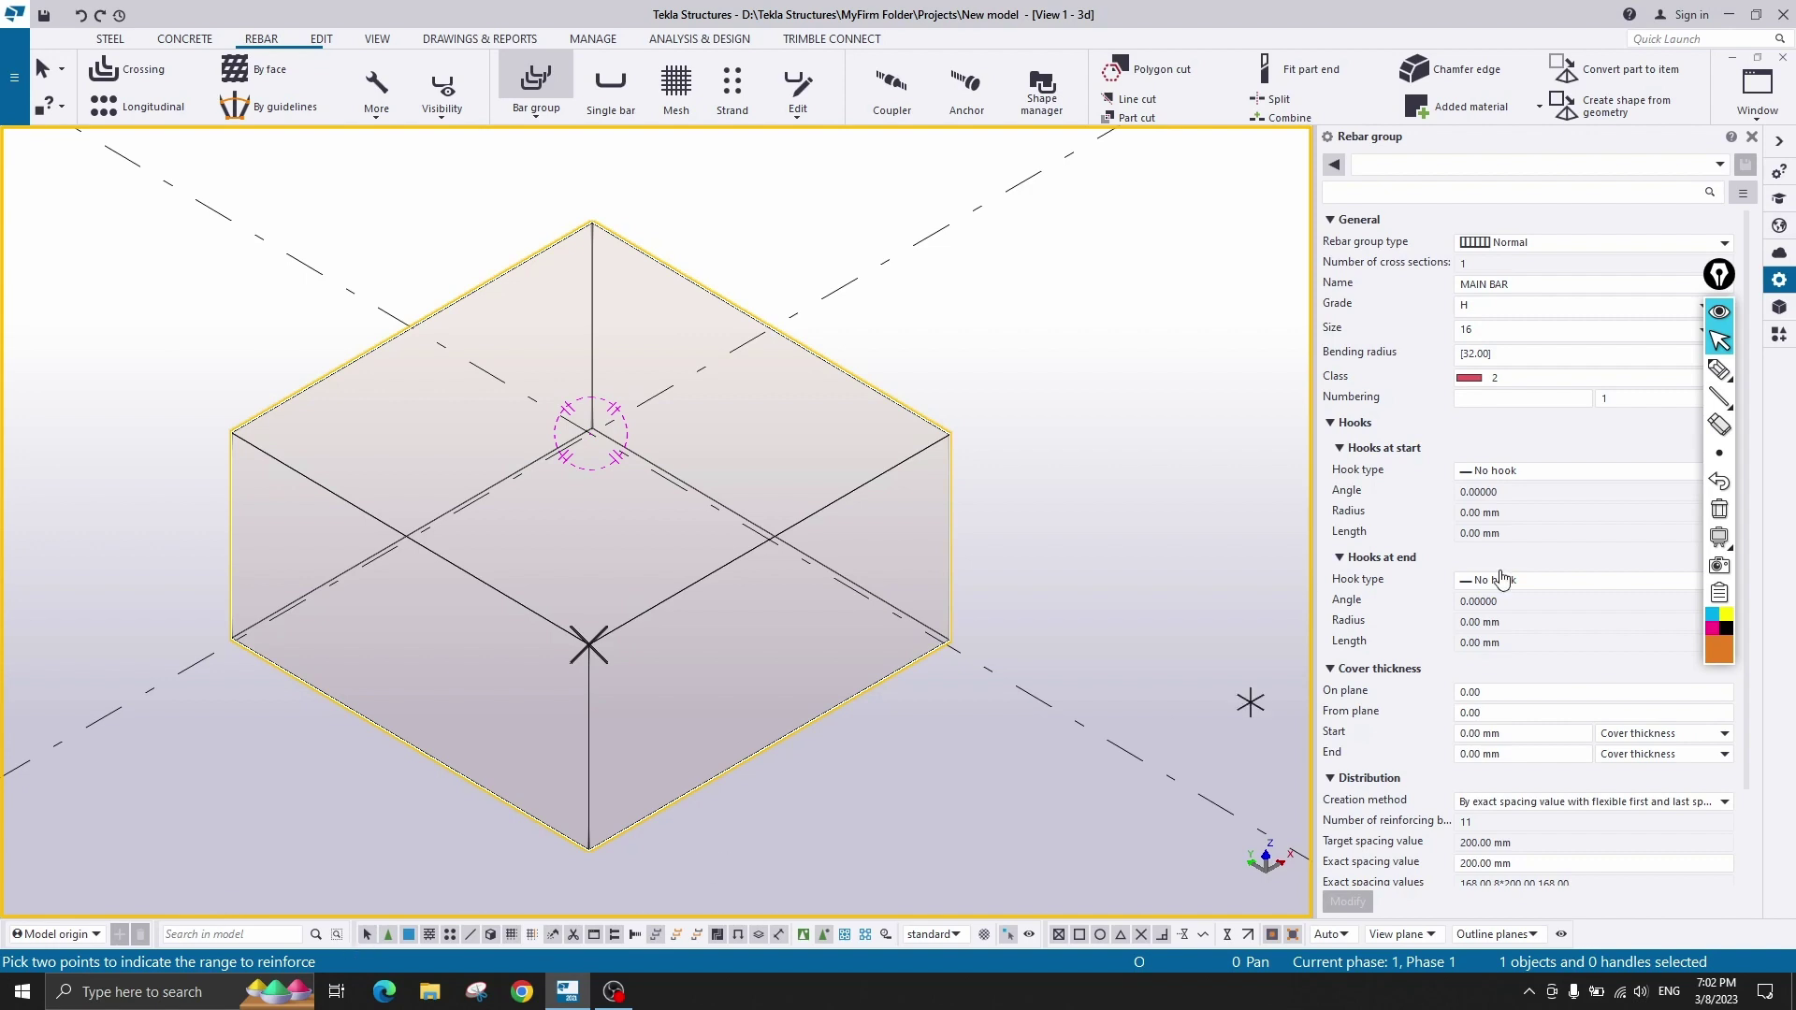
{"action": "left_click", "coordinate": [580, 71]}
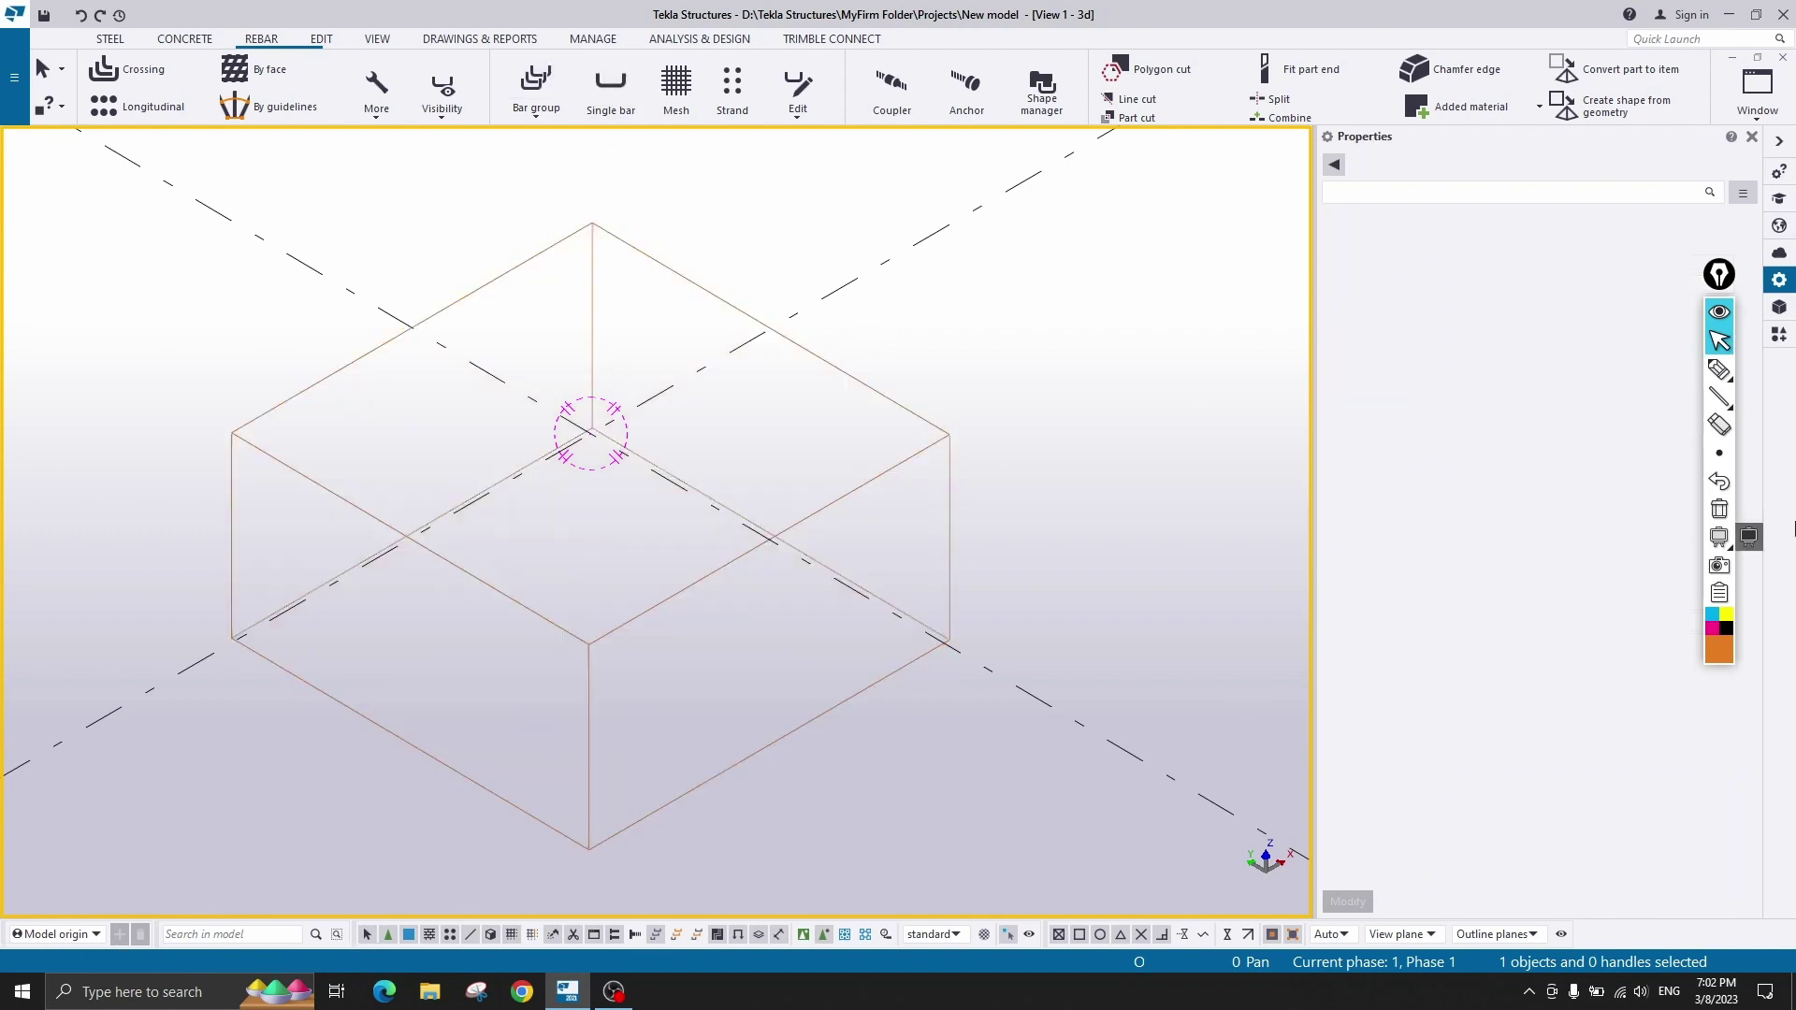
- Illustrate repeated U-shaped bars and their distribution range along the footing's bottom edge with the screen pen, and clear the drawing
{"action": "left_click", "coordinate": [1727, 374]}
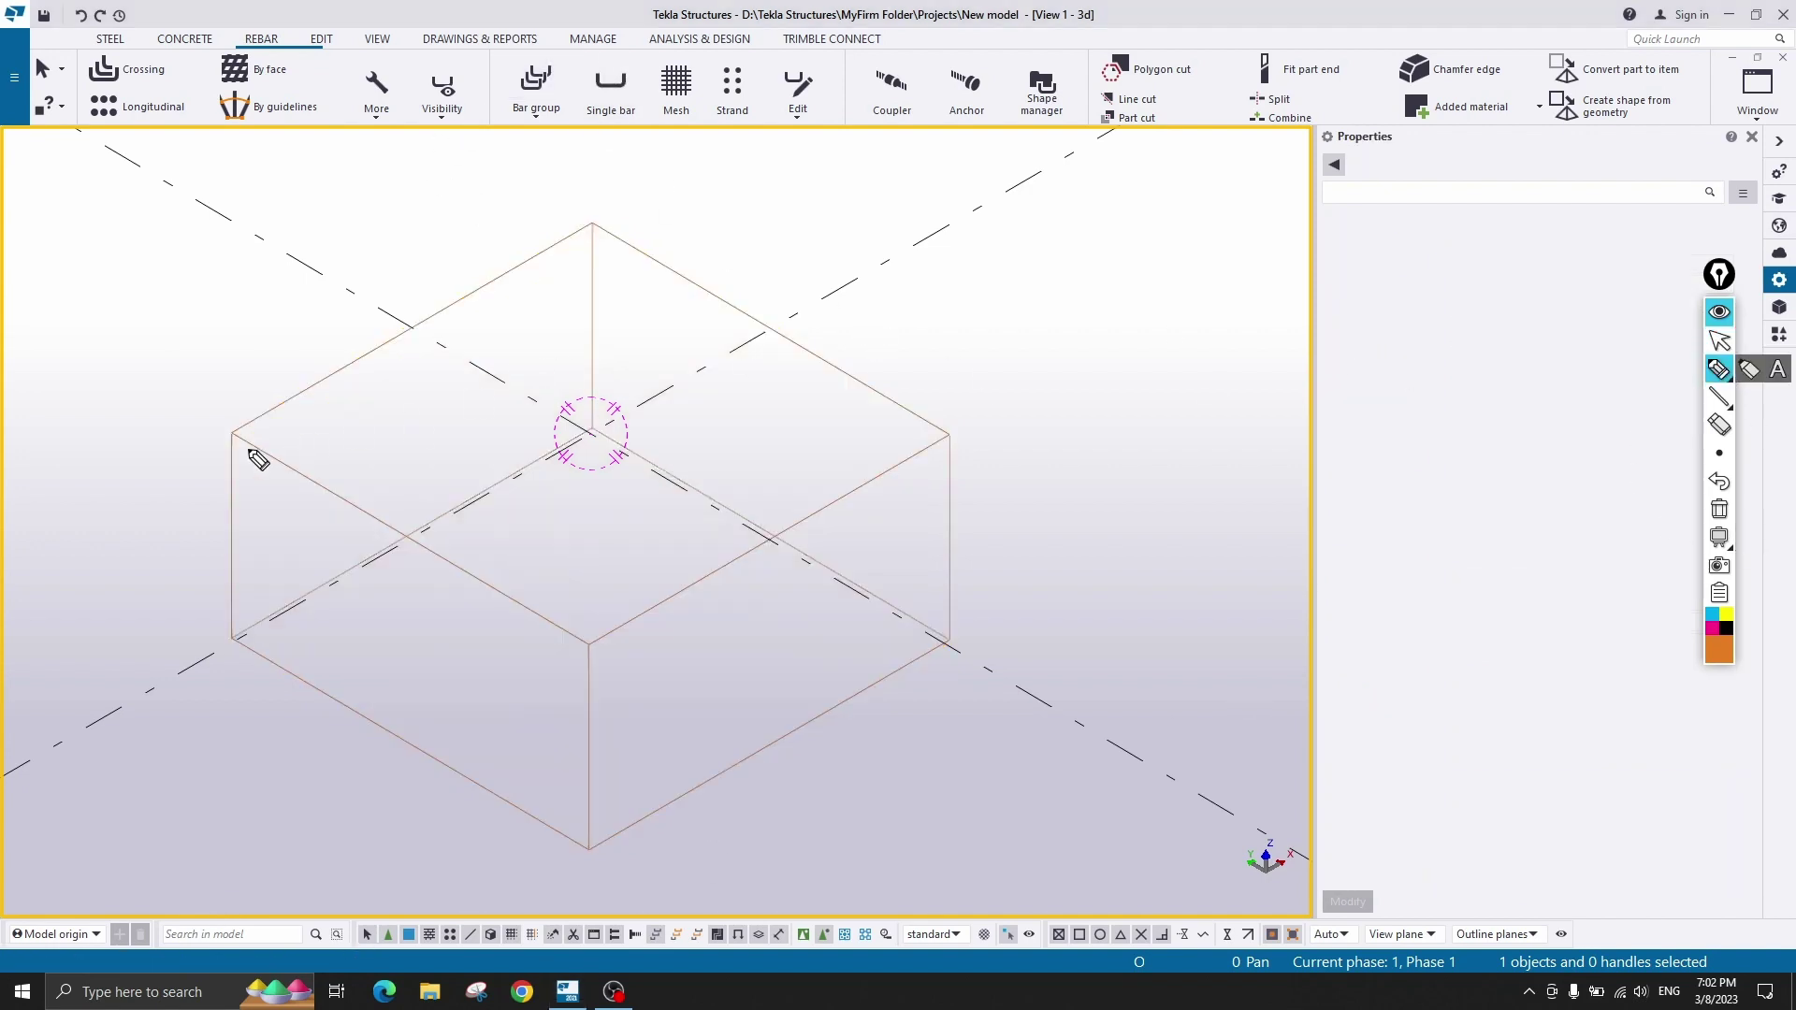
{"action": "mouse_move", "coordinate": [248, 447]}
{"action": "left_mouse_down"}
{"action": "mouse_move", "coordinate": [251, 548]}
{"action": "mouse_move", "coordinate": [298, 642]}
{"action": "mouse_move", "coordinate": [526, 782]}
{"action": "mouse_move", "coordinate": [567, 754]}
{"action": "mouse_move", "coordinate": [569, 674]}
{"action": "left_mouse_up"}
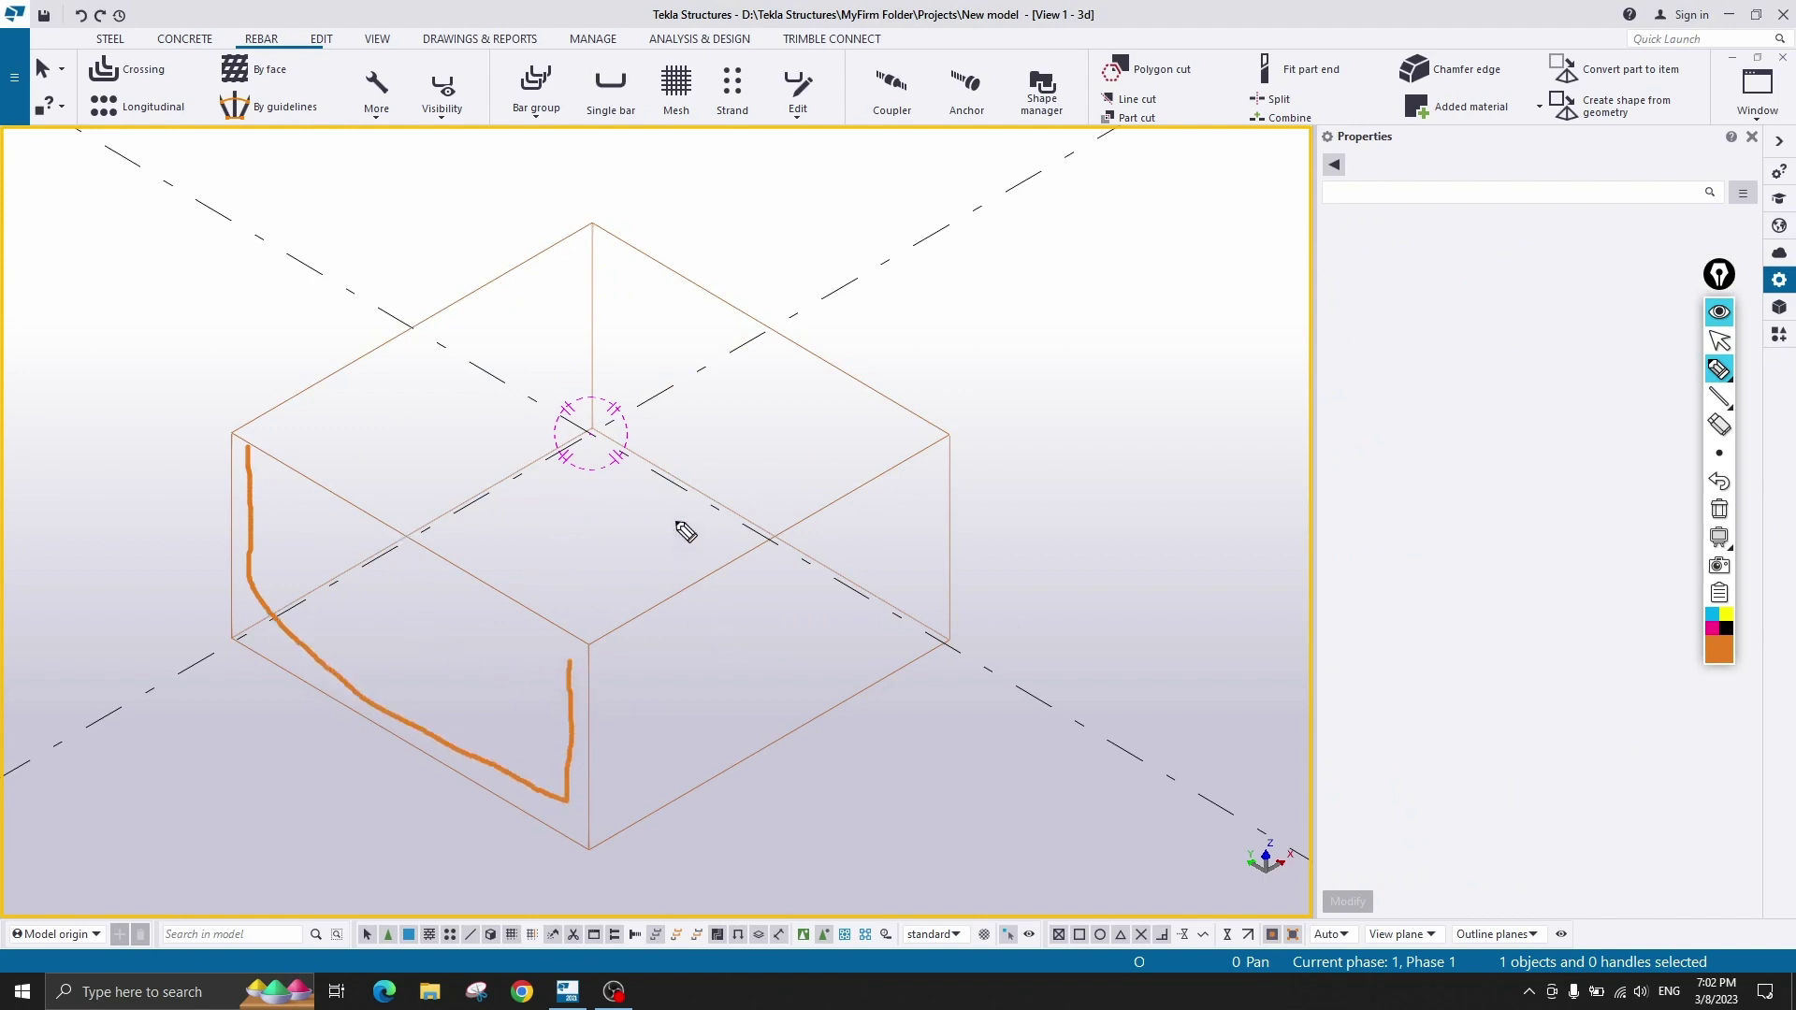
{"action": "scroll", "coordinate": [676, 521], "scroll_direction": "up", "scroll_amount": 2}
{"action": "mouse_move", "coordinate": [606, 847]}
{"action": "left_mouse_down"}
{"action": "mouse_move", "coordinate": [572, 833]}
{"action": "mouse_move", "coordinate": [606, 848]}
{"action": "mouse_move", "coordinate": [600, 829]}
{"action": "left_mouse_up"}
{"action": "mouse_move", "coordinate": [1000, 636]}
{"action": "left_mouse_down"}
{"action": "mouse_move", "coordinate": [934, 660]}
{"action": "mouse_move", "coordinate": [982, 612]}
{"action": "left_mouse_up"}
{"action": "left_click", "coordinate": [1719, 453]}
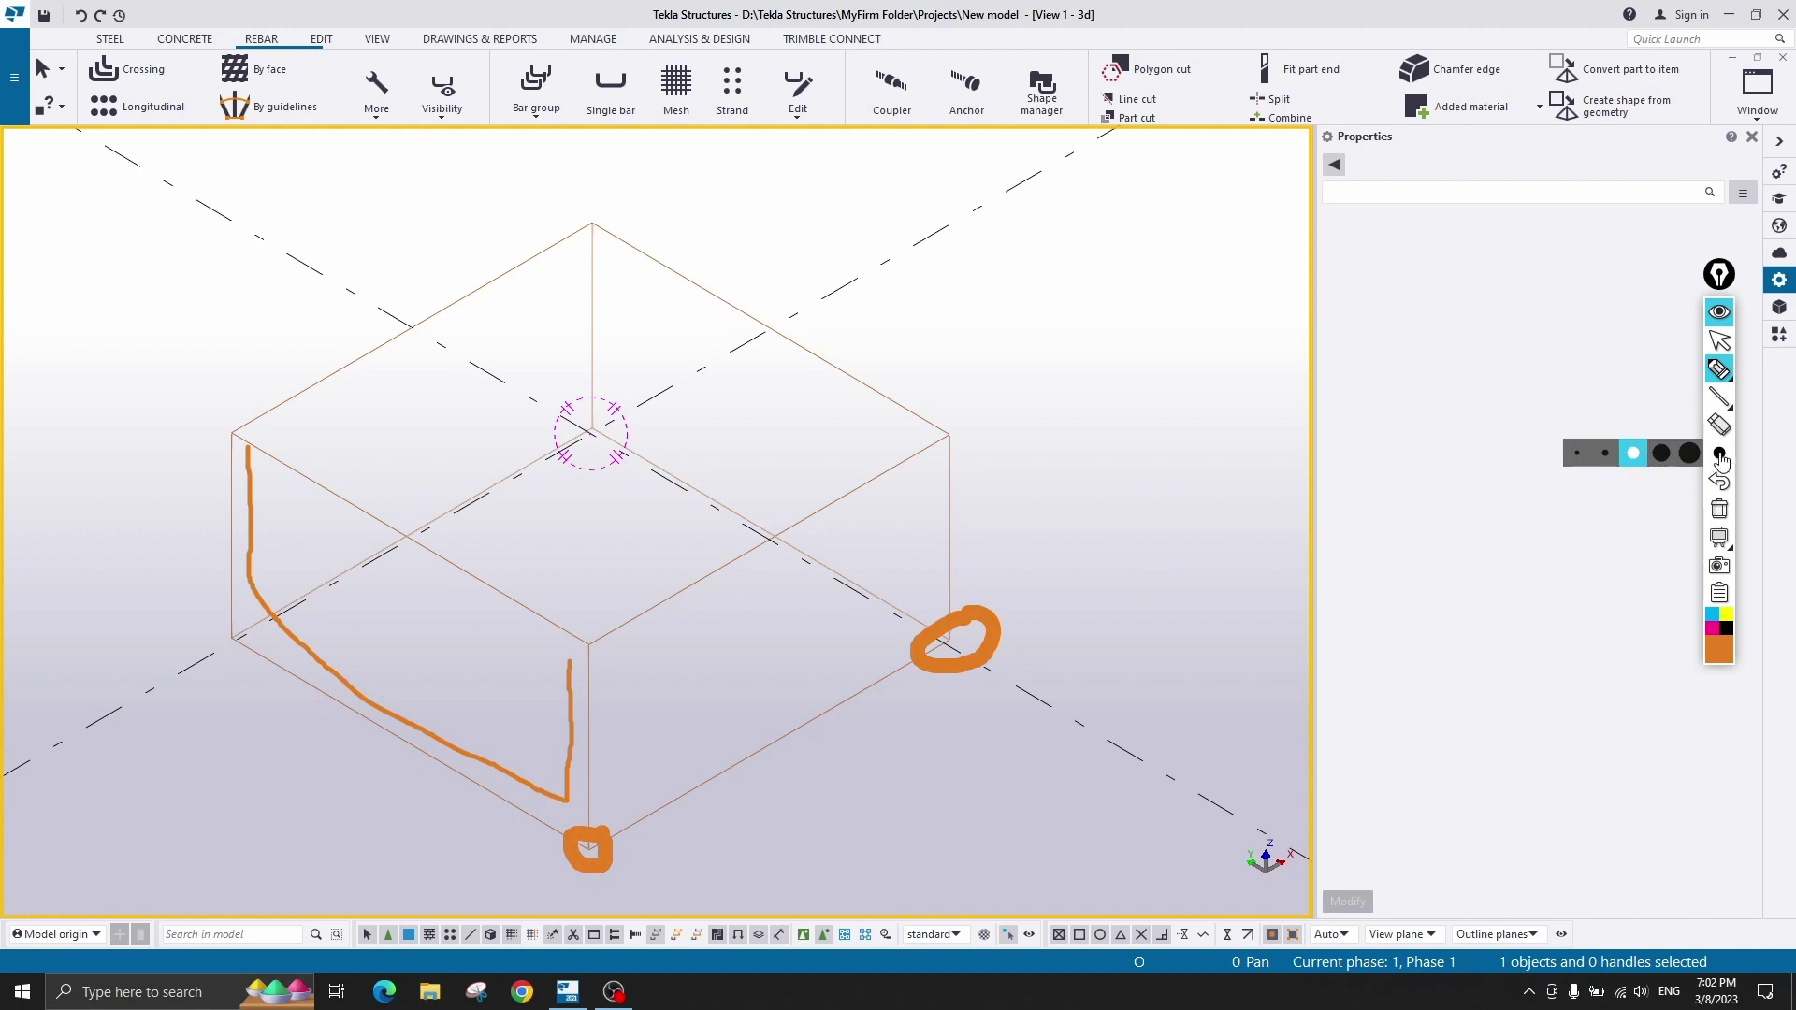
{"action": "left_click", "coordinate": [1606, 455]}
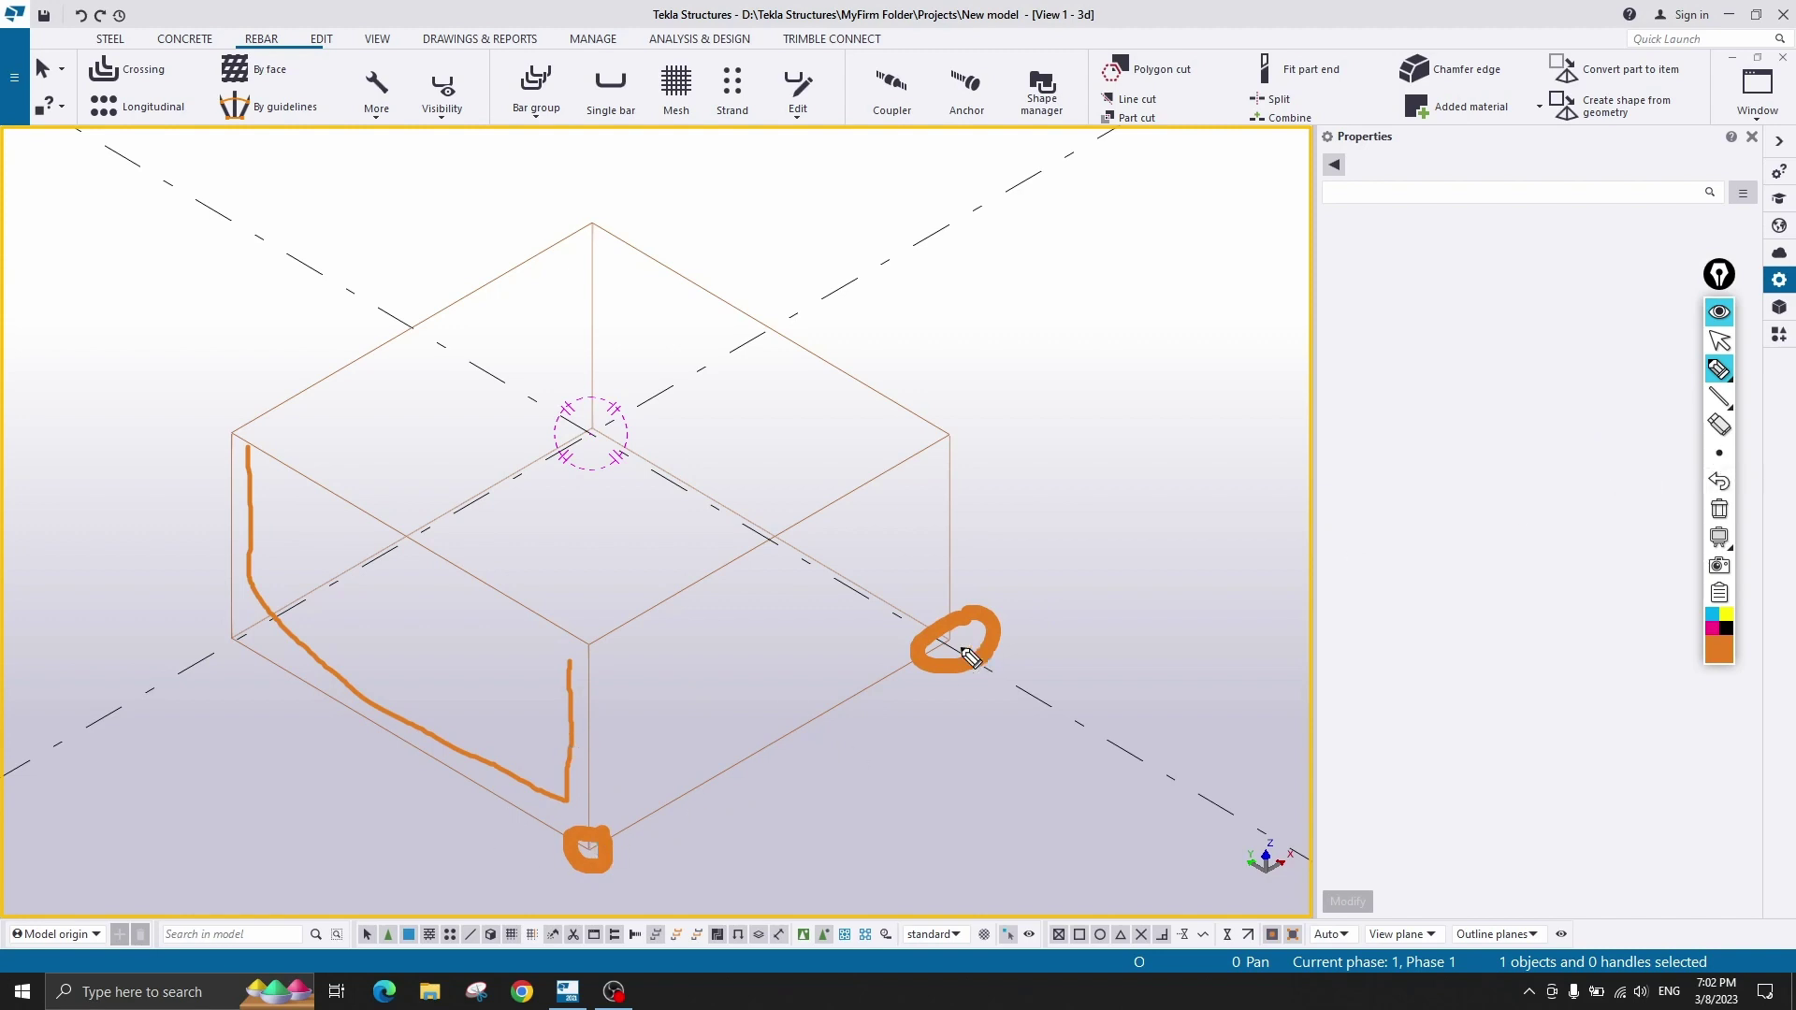
{"action": "mouse_move", "coordinate": [576, 840]}
{"action": "left_mouse_down"}
{"action": "mouse_move", "coordinate": [596, 829]}
{"action": "mouse_move", "coordinate": [575, 840]}
{"action": "mouse_move", "coordinate": [604, 845]}
{"action": "left_mouse_up"}
{"action": "left_click_drag", "start_coordinate": [790, 734], "coordinate": [781, 754]}
{"action": "mouse_move", "coordinate": [304, 428]}
{"action": "left_mouse_down"}
{"action": "mouse_move", "coordinate": [580, 726]}
{"action": "mouse_move", "coordinate": [599, 639]}
{"action": "left_mouse_up"}
{"action": "mouse_move", "coordinate": [454, 377]}
{"action": "left_mouse_down"}
{"action": "mouse_move", "coordinate": [432, 498]}
{"action": "mouse_move", "coordinate": [734, 729]}
{"action": "mouse_move", "coordinate": [704, 640]}
{"action": "left_mouse_up"}
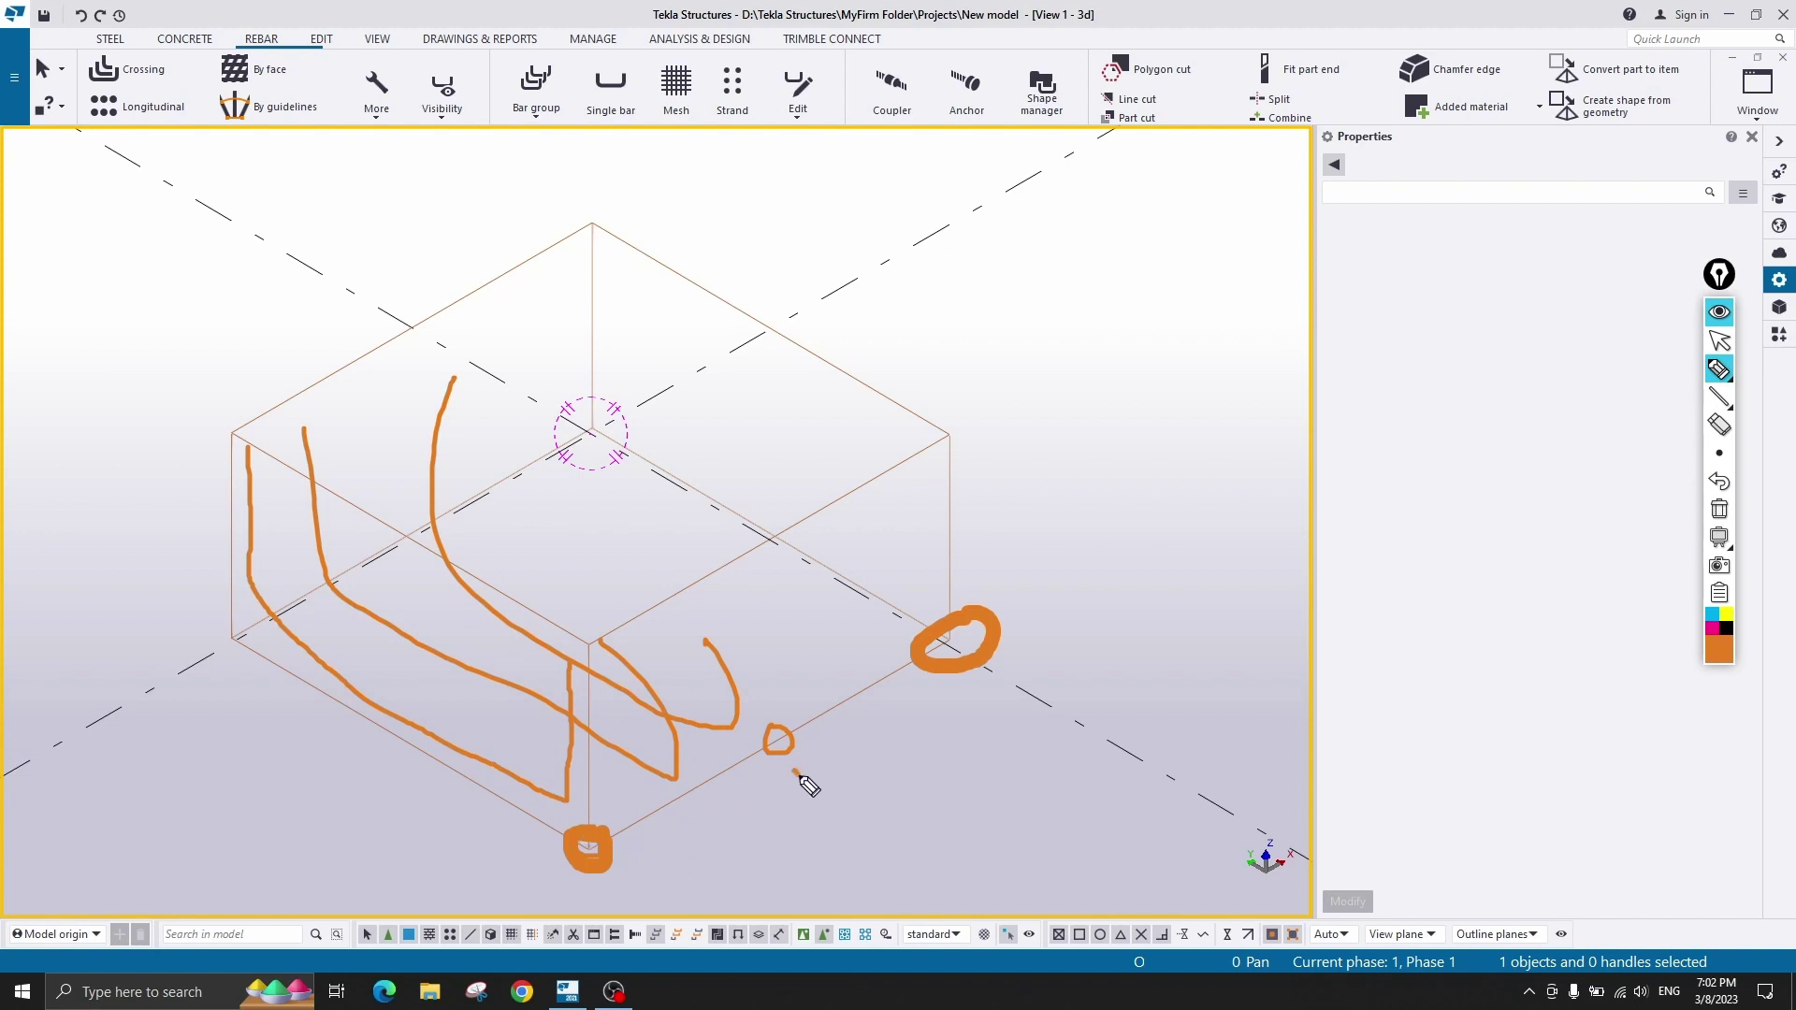
{"action": "left_click_drag", "start_coordinate": [797, 773], "coordinate": [810, 792]}
{"action": "left_click_drag", "start_coordinate": [793, 786], "coordinate": [629, 876]}
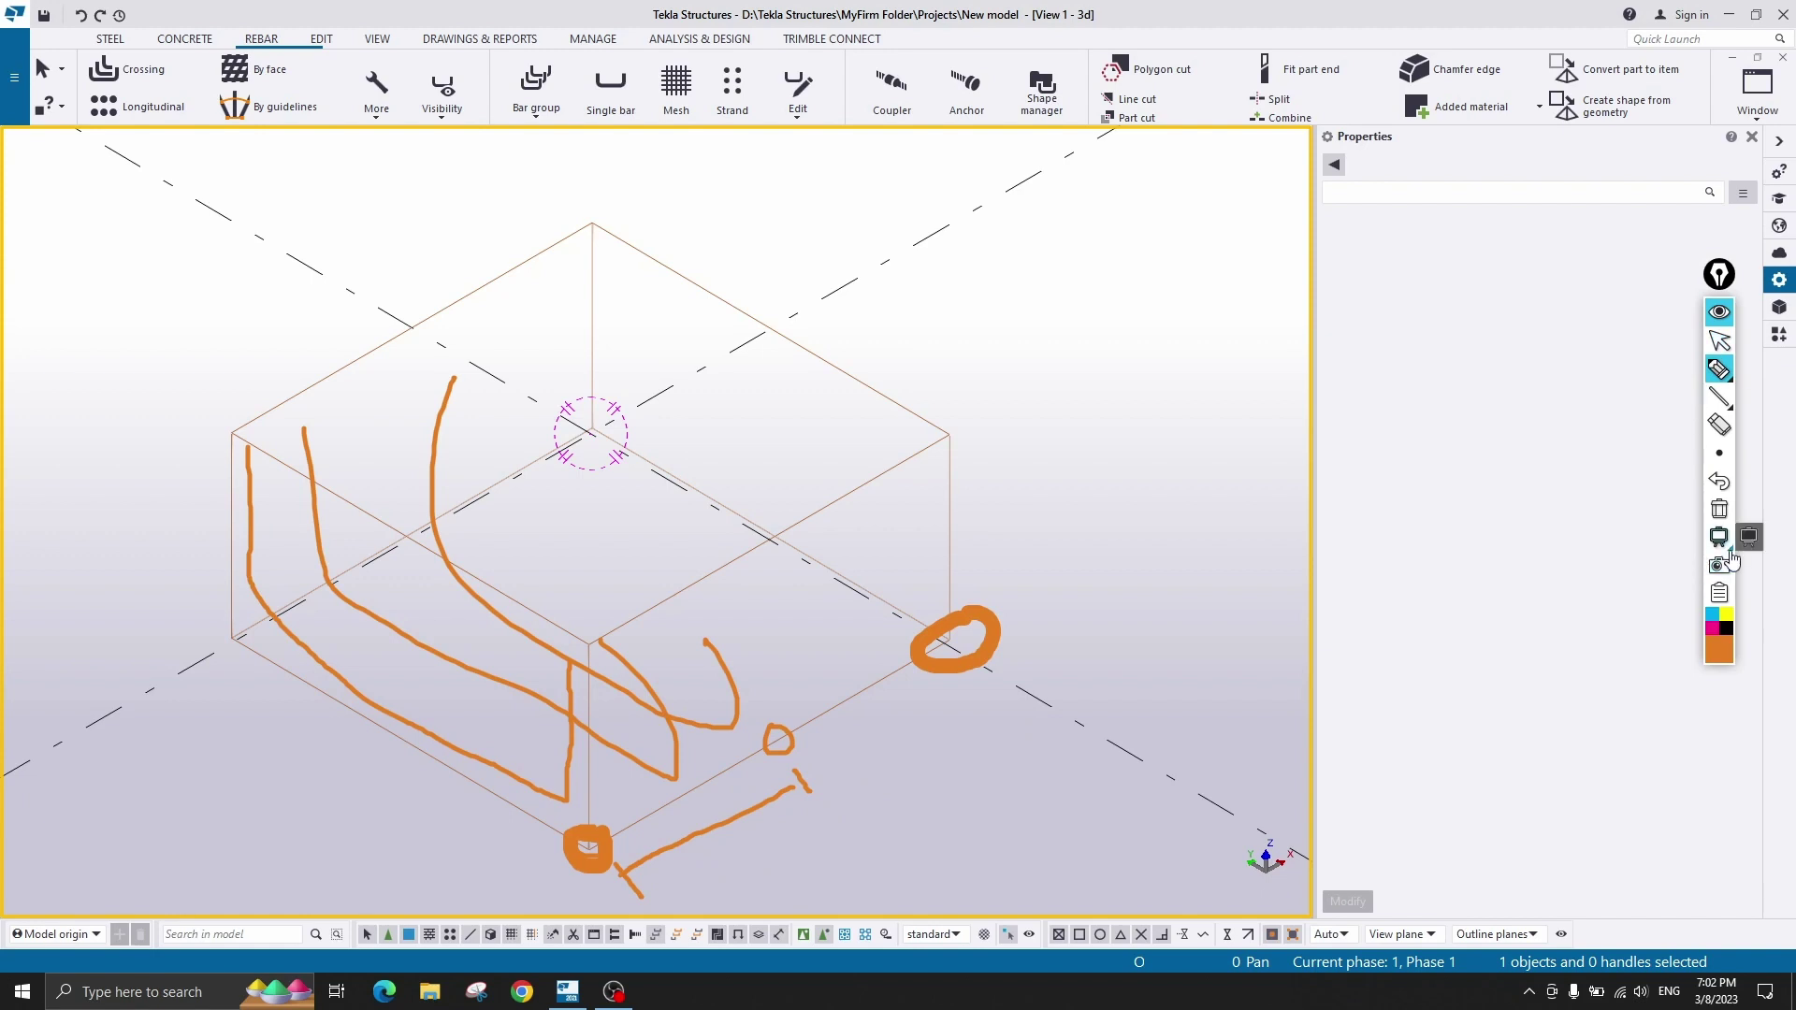
{"action": "left_click", "coordinate": [1719, 510]}
{"action": "left_click", "coordinate": [1719, 340]}
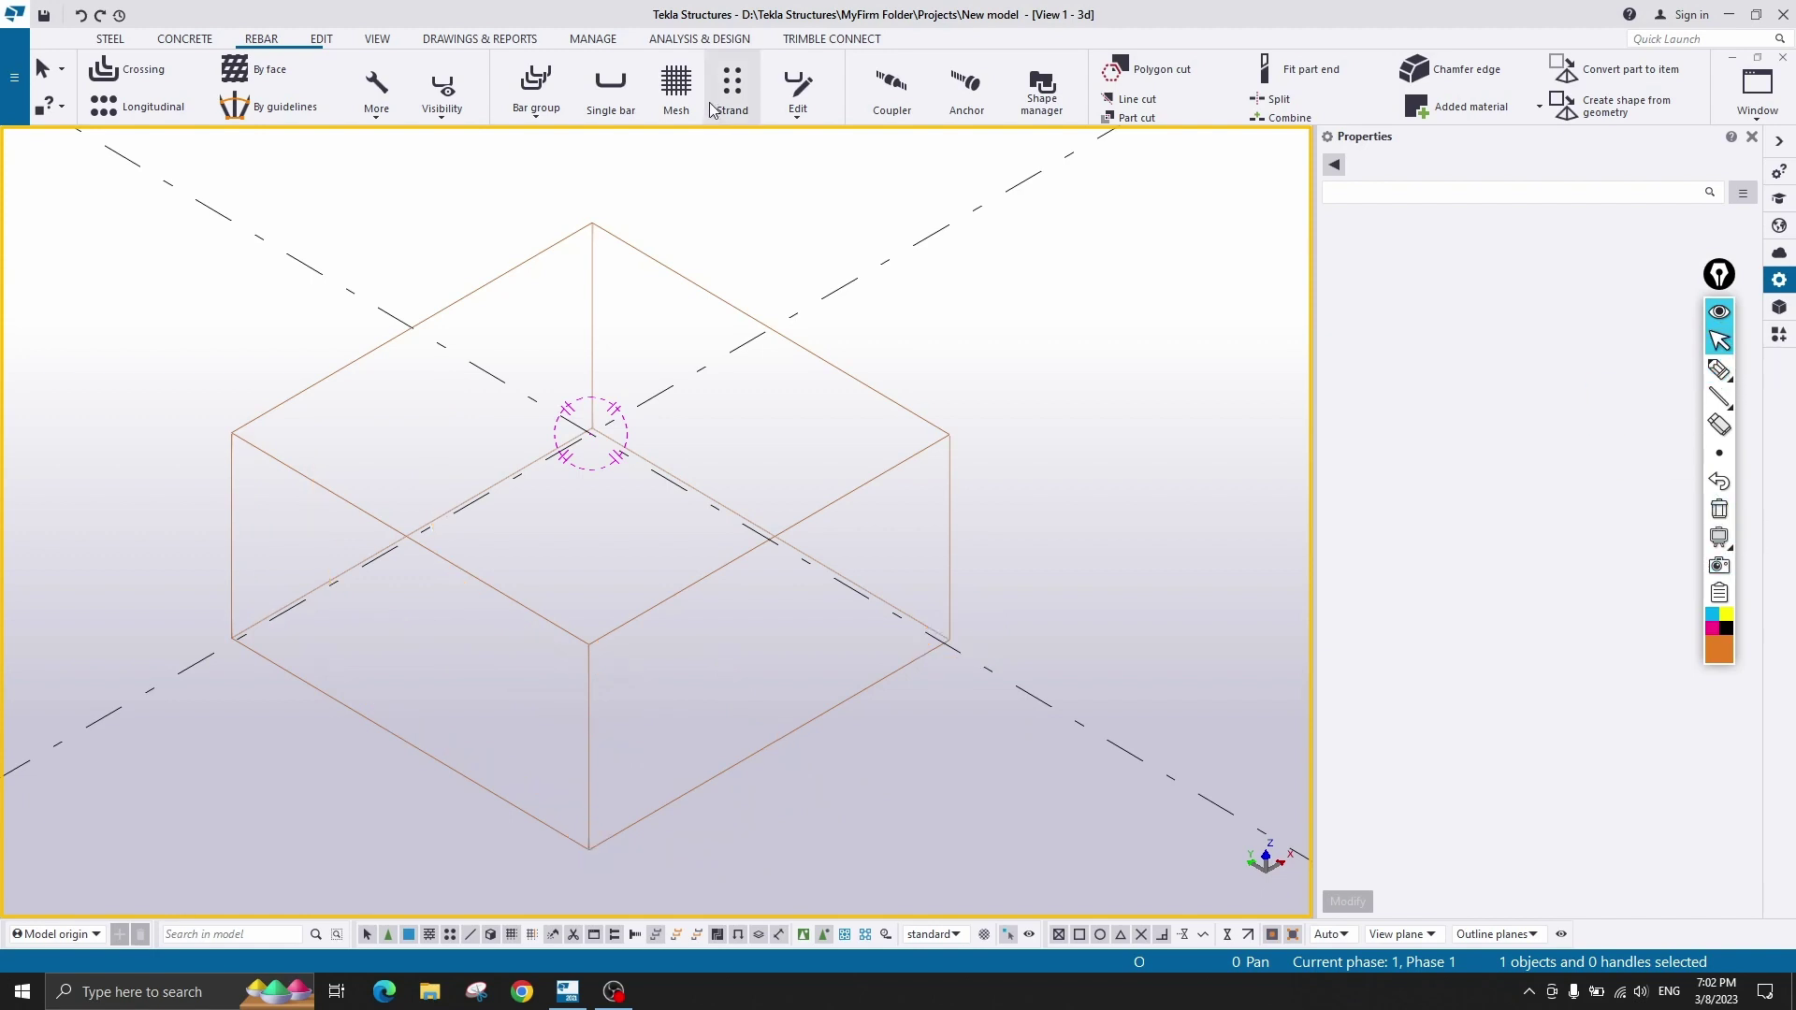
- Start a bar group on the footing and define a U shape around one side face, with 1000 mm legs and a 2000 mm base
{"action": "left_click", "coordinate": [536, 82]}
{"action": "left_click", "coordinate": [246, 432]}
{"action": "left_click", "coordinate": [231, 433]}
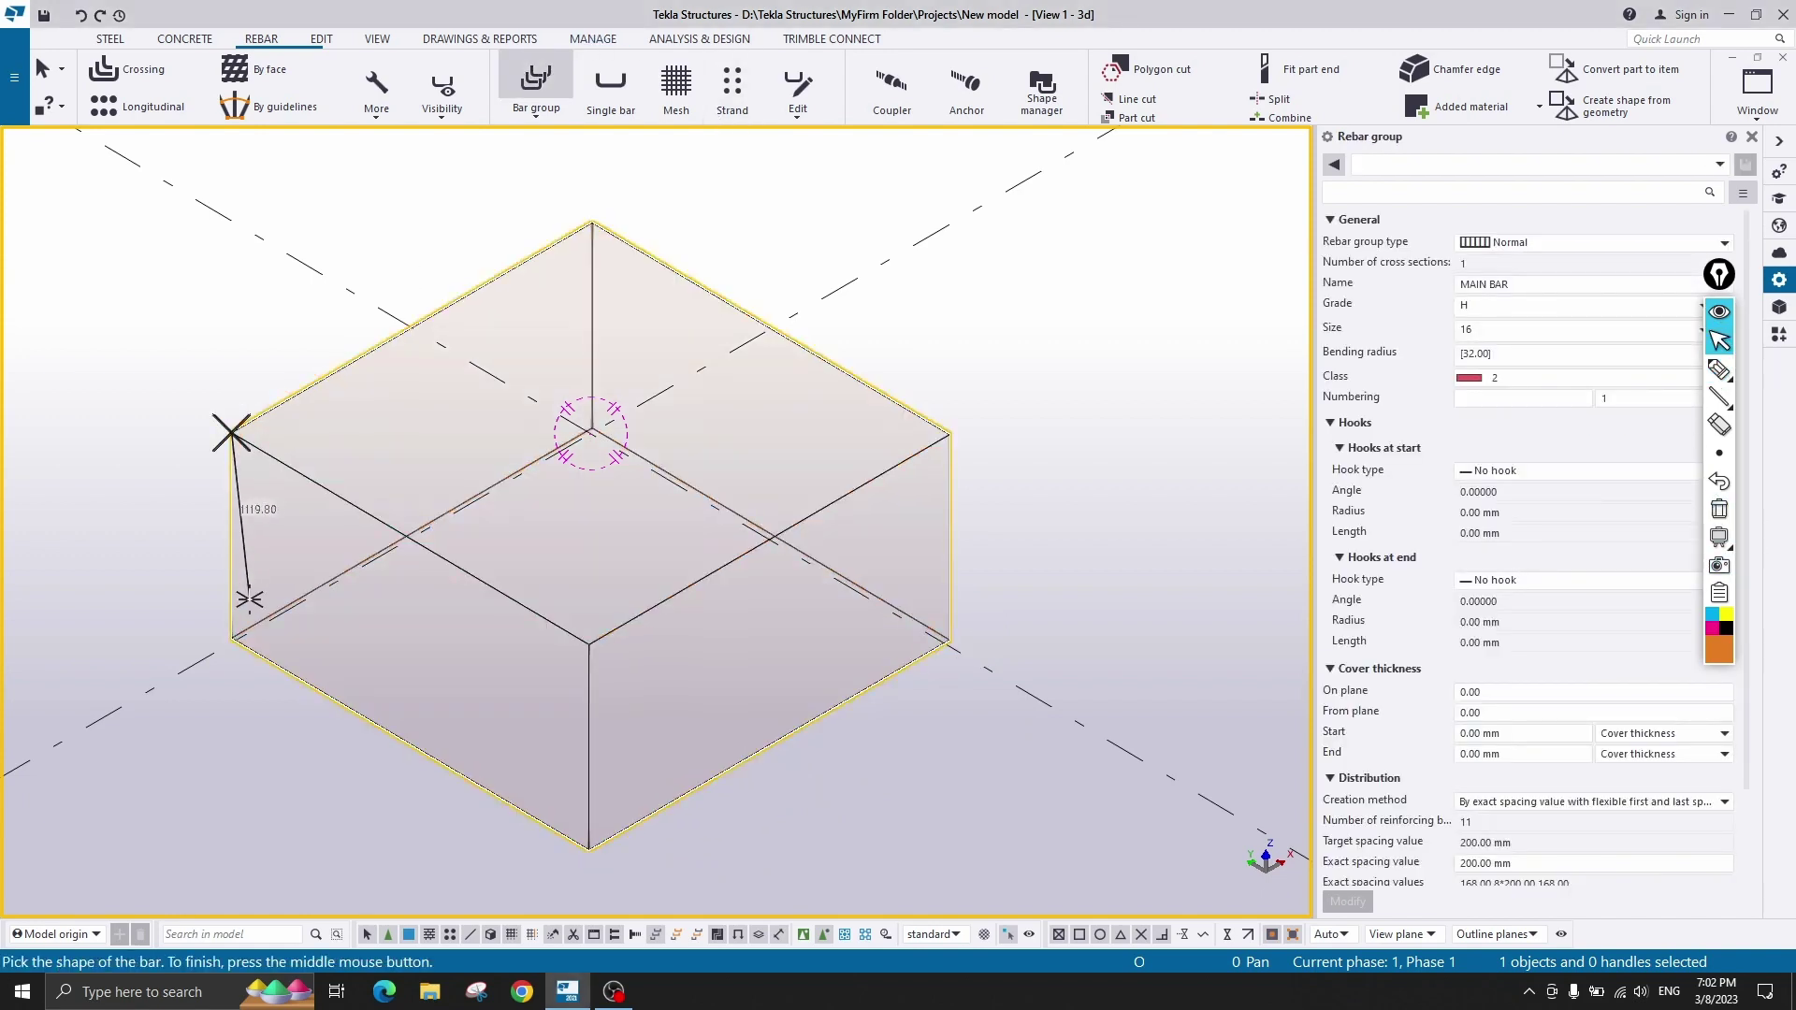
{"action": "left_click", "coordinate": [231, 639]}
{"action": "left_click", "coordinate": [588, 849]}
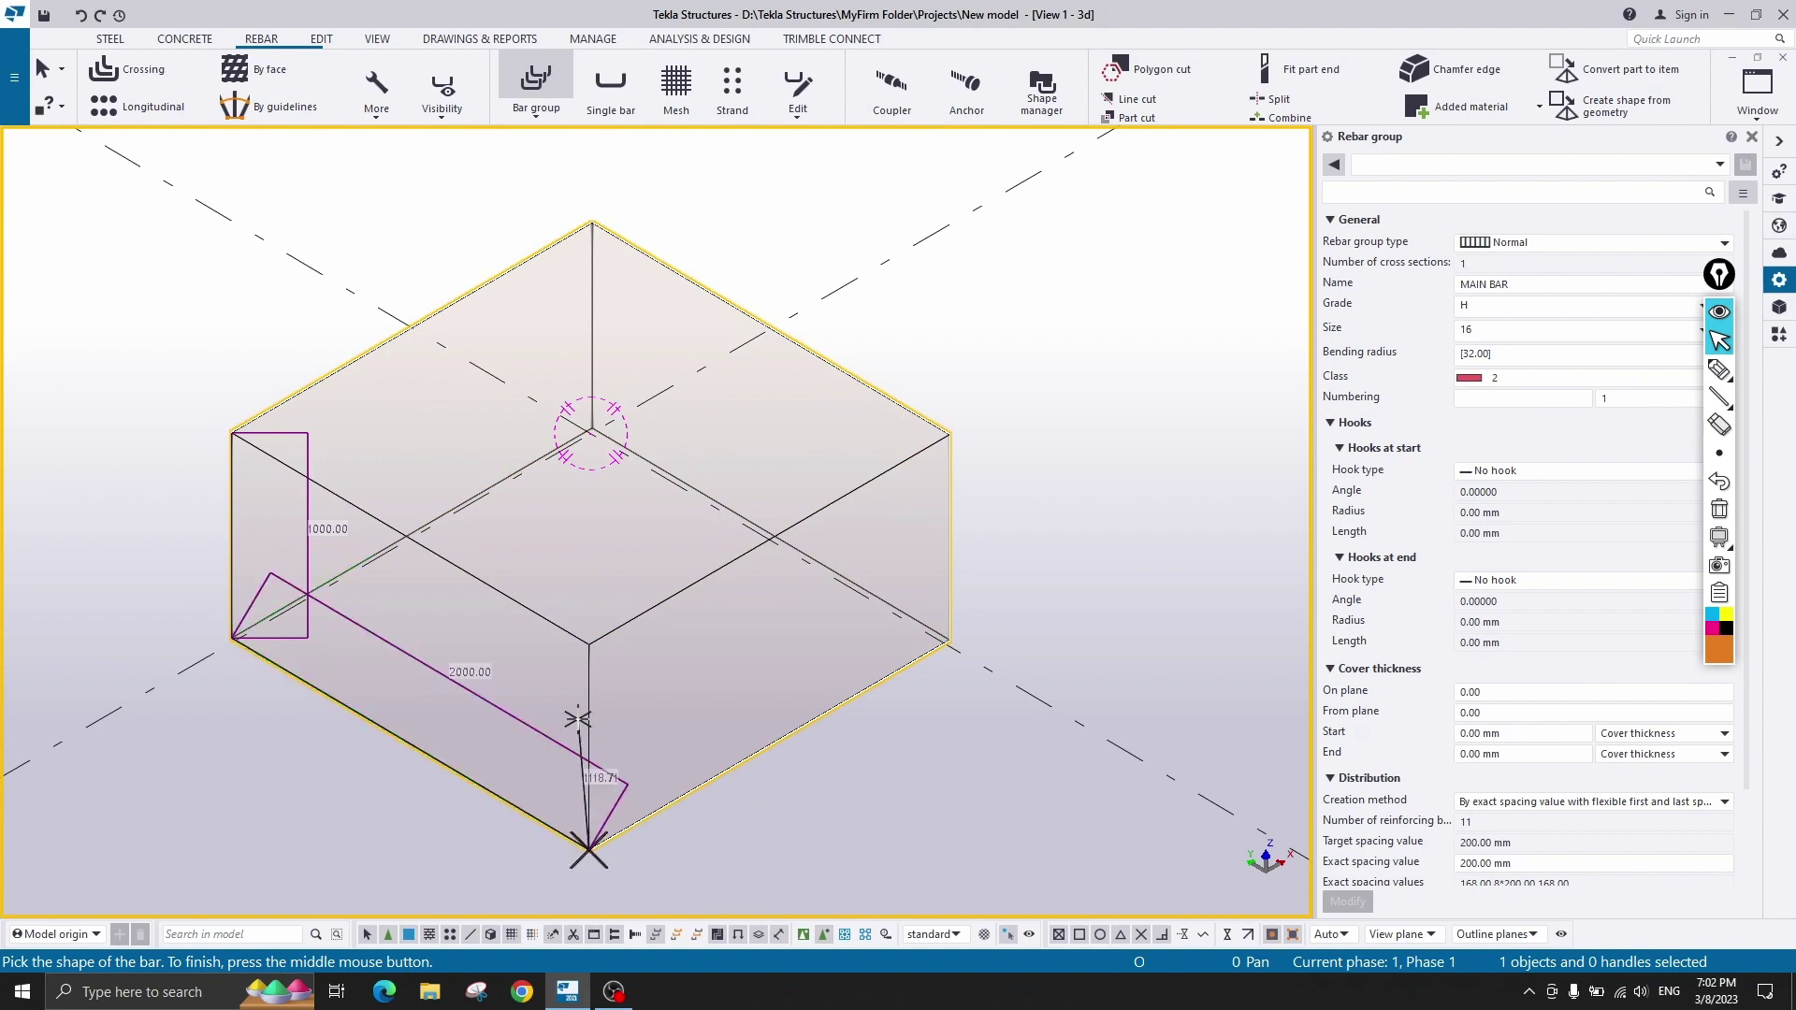
{"action": "left_click", "coordinate": [589, 645]}
{"action": "middle_click", "coordinate": [451, 306]}
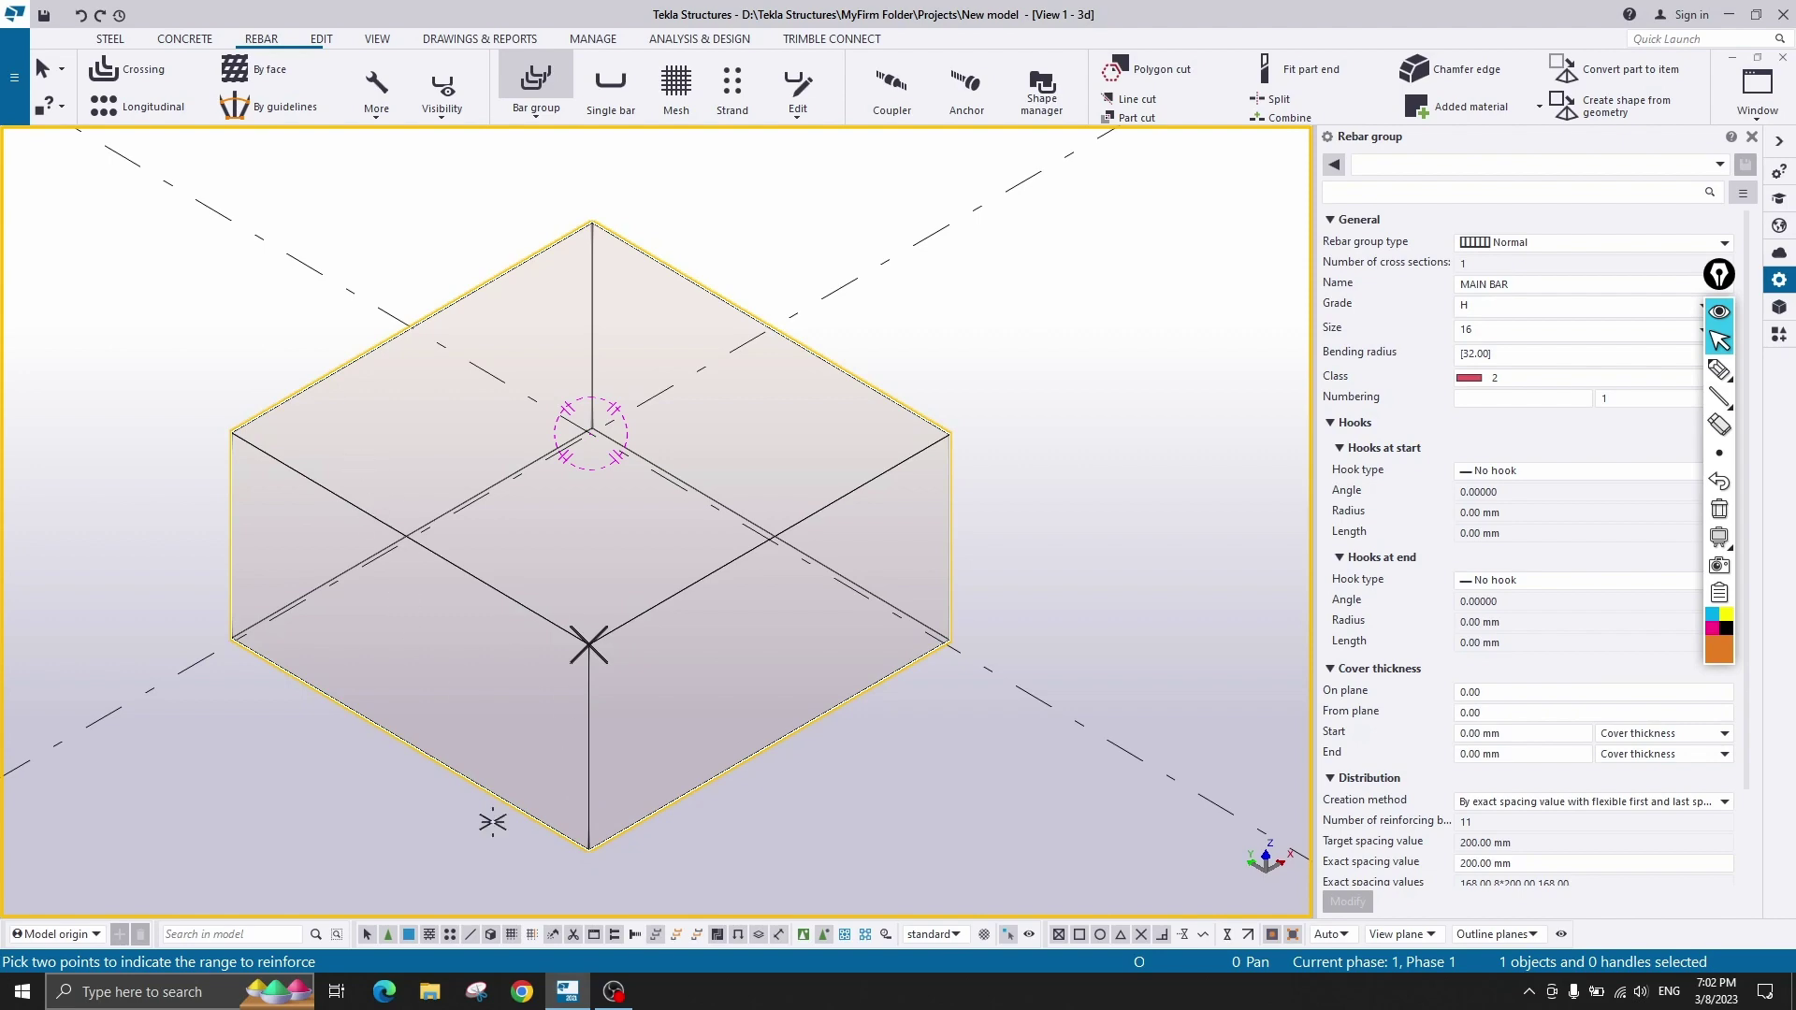
- Distribute the U-shaped bars along the footing's full bottom edge perpendicular to the bar's base, and end the bar group command
{"action": "left_click", "coordinate": [589, 850]}
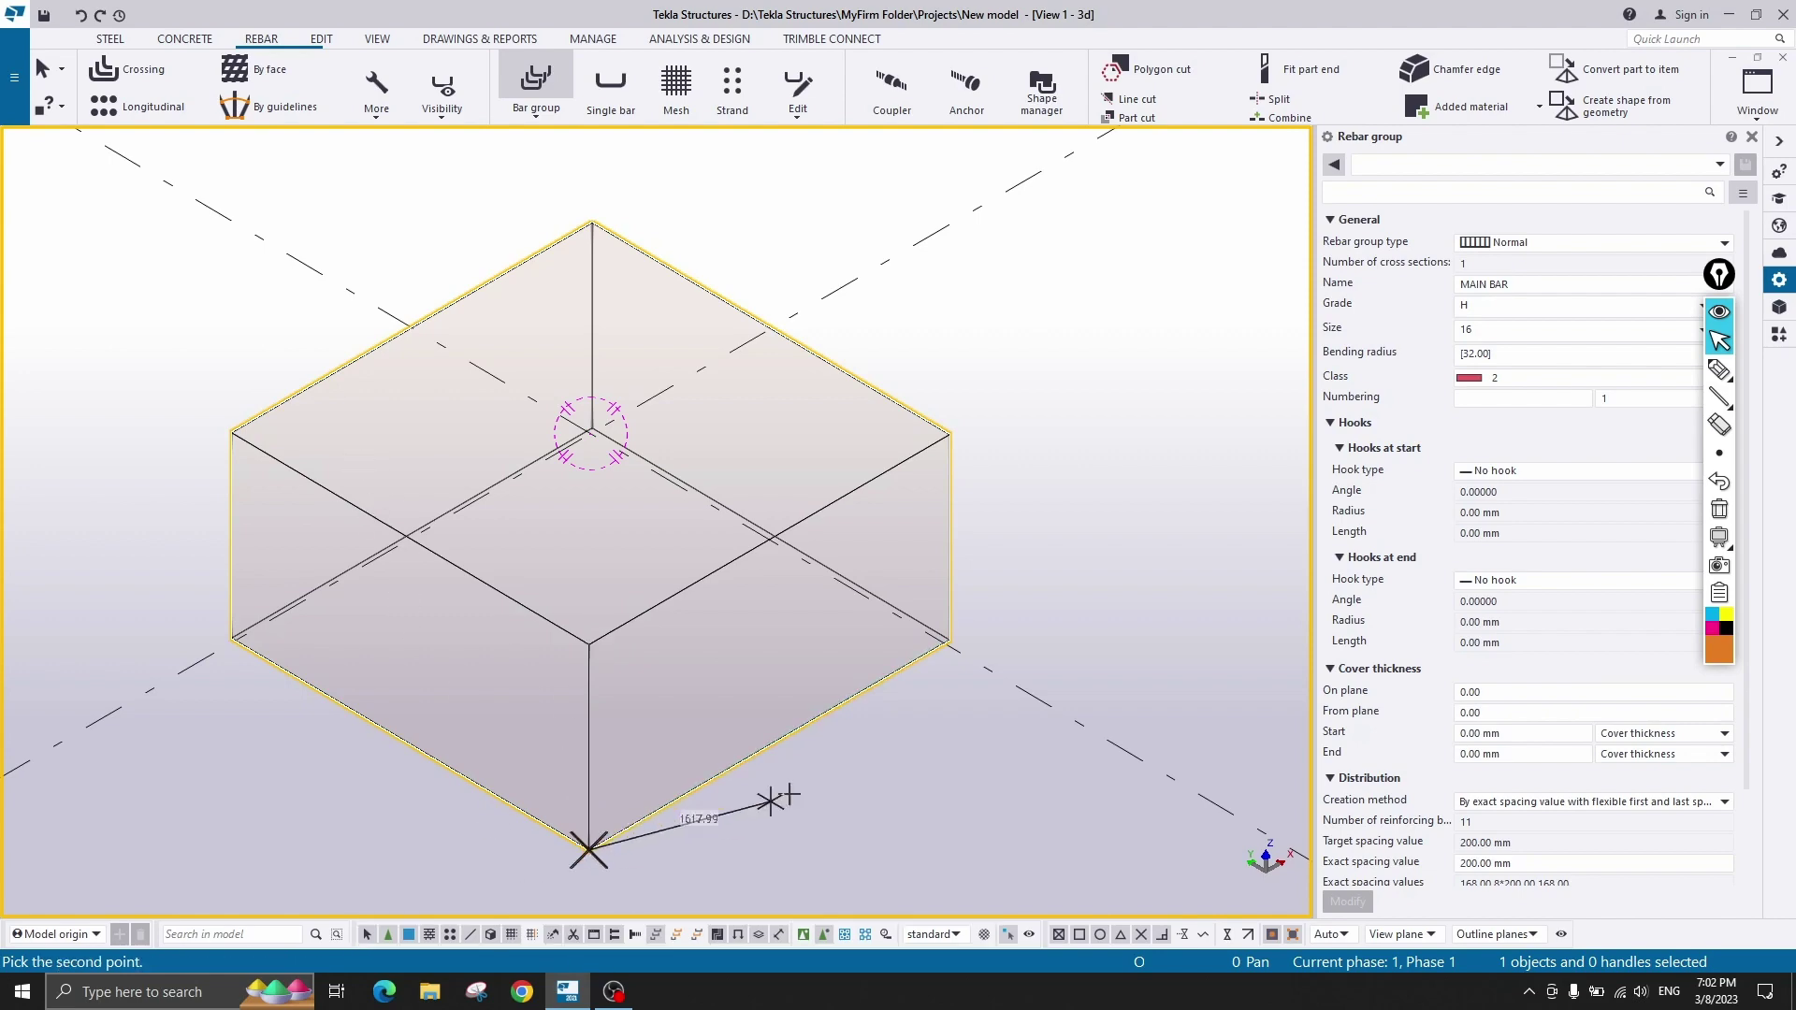
{"action": "left_click", "coordinate": [950, 640]}
{"action": "right_click", "coordinate": [240, 301]}
{"action": "left_click", "coordinate": [299, 320]}
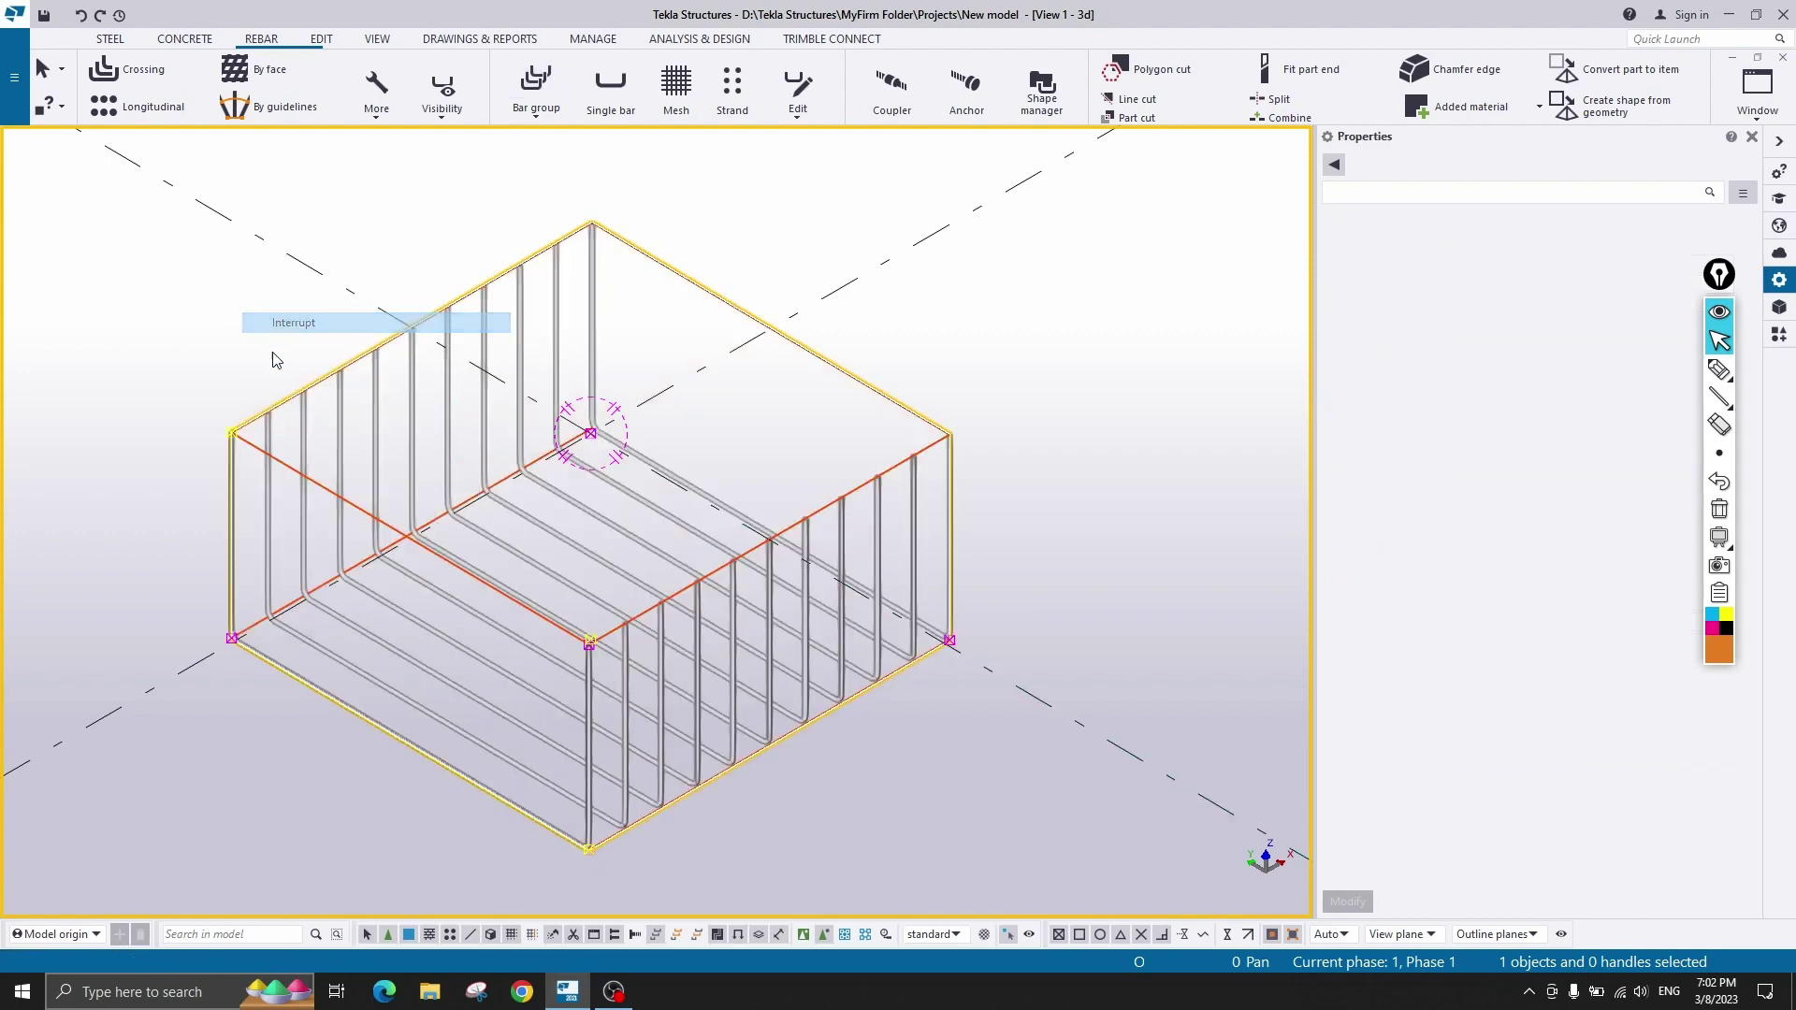
{"action": "scroll", "coordinate": [210, 453], "scroll_direction": "up", "scroll_amount": 4}
{"action": "scroll", "coordinate": [353, 357], "scroll_direction": "down", "scroll_amount": 4}
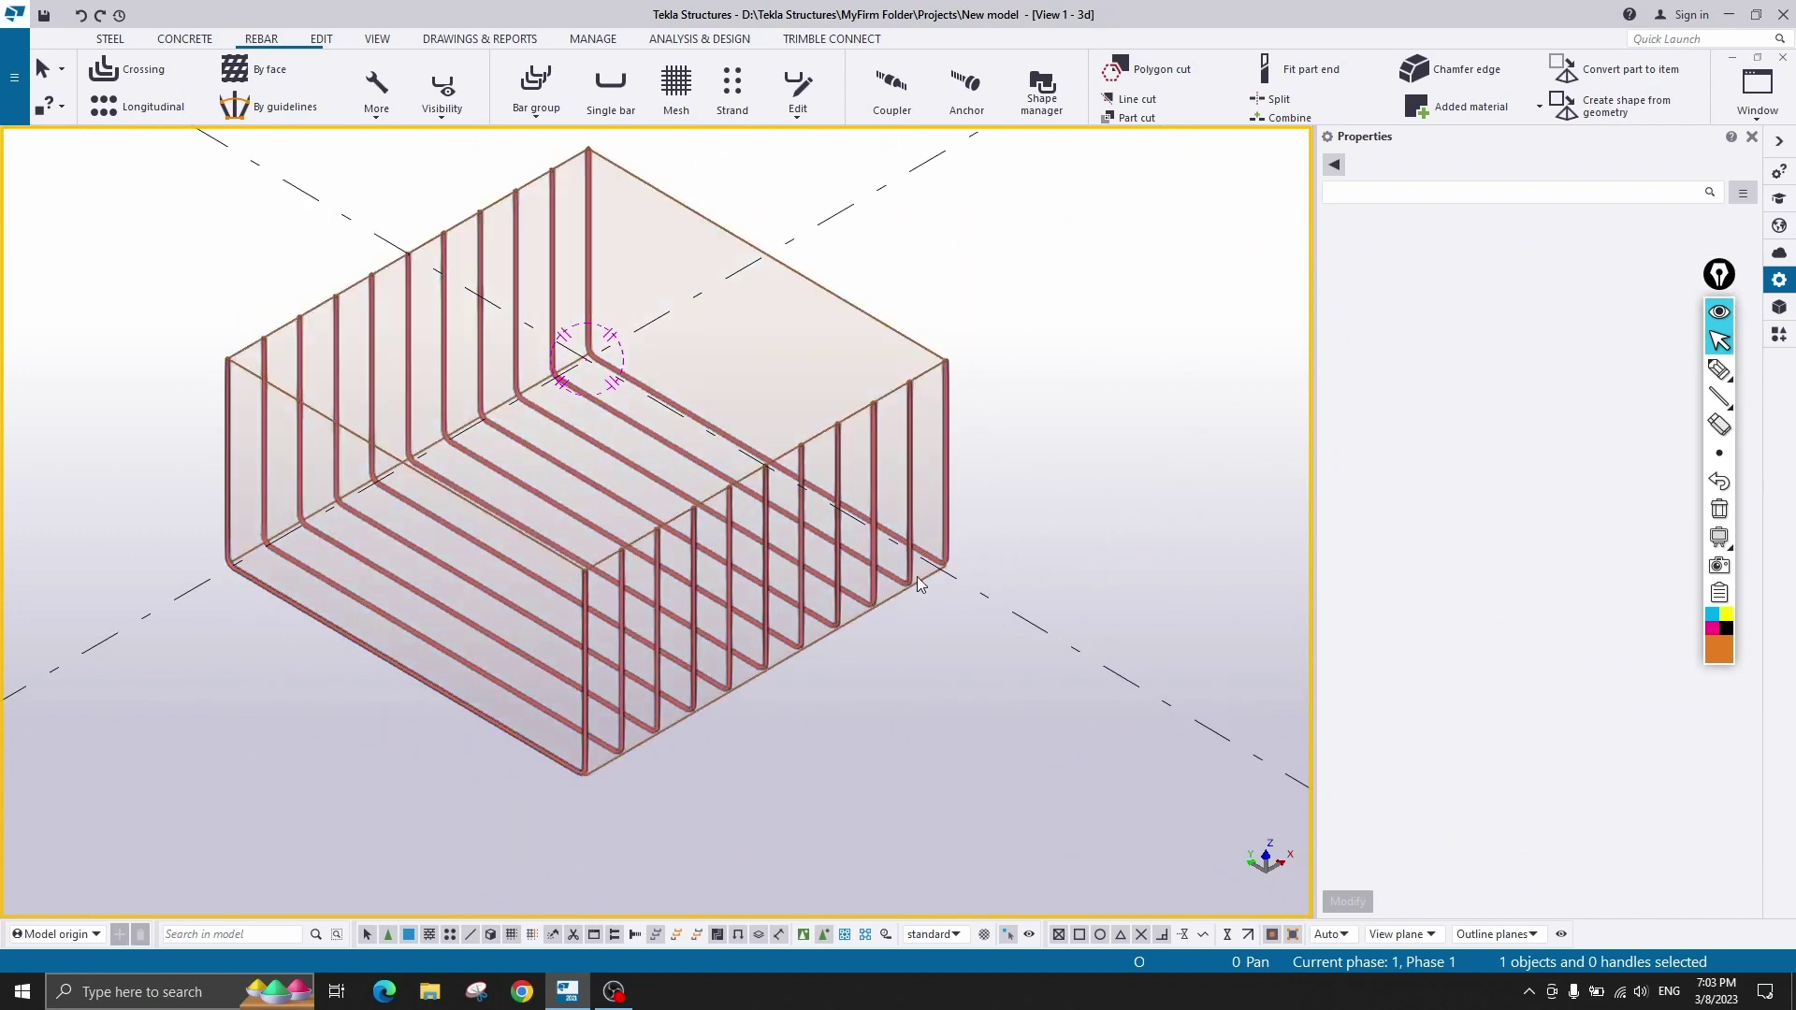
- Undo the U-shaped bar group and define an L-shaped bar group on the footing, with a 1000 mm leg and 2000 mm base
{"action": "left_click", "coordinate": [80, 16]}
{"action": "left_click", "coordinate": [535, 93]}
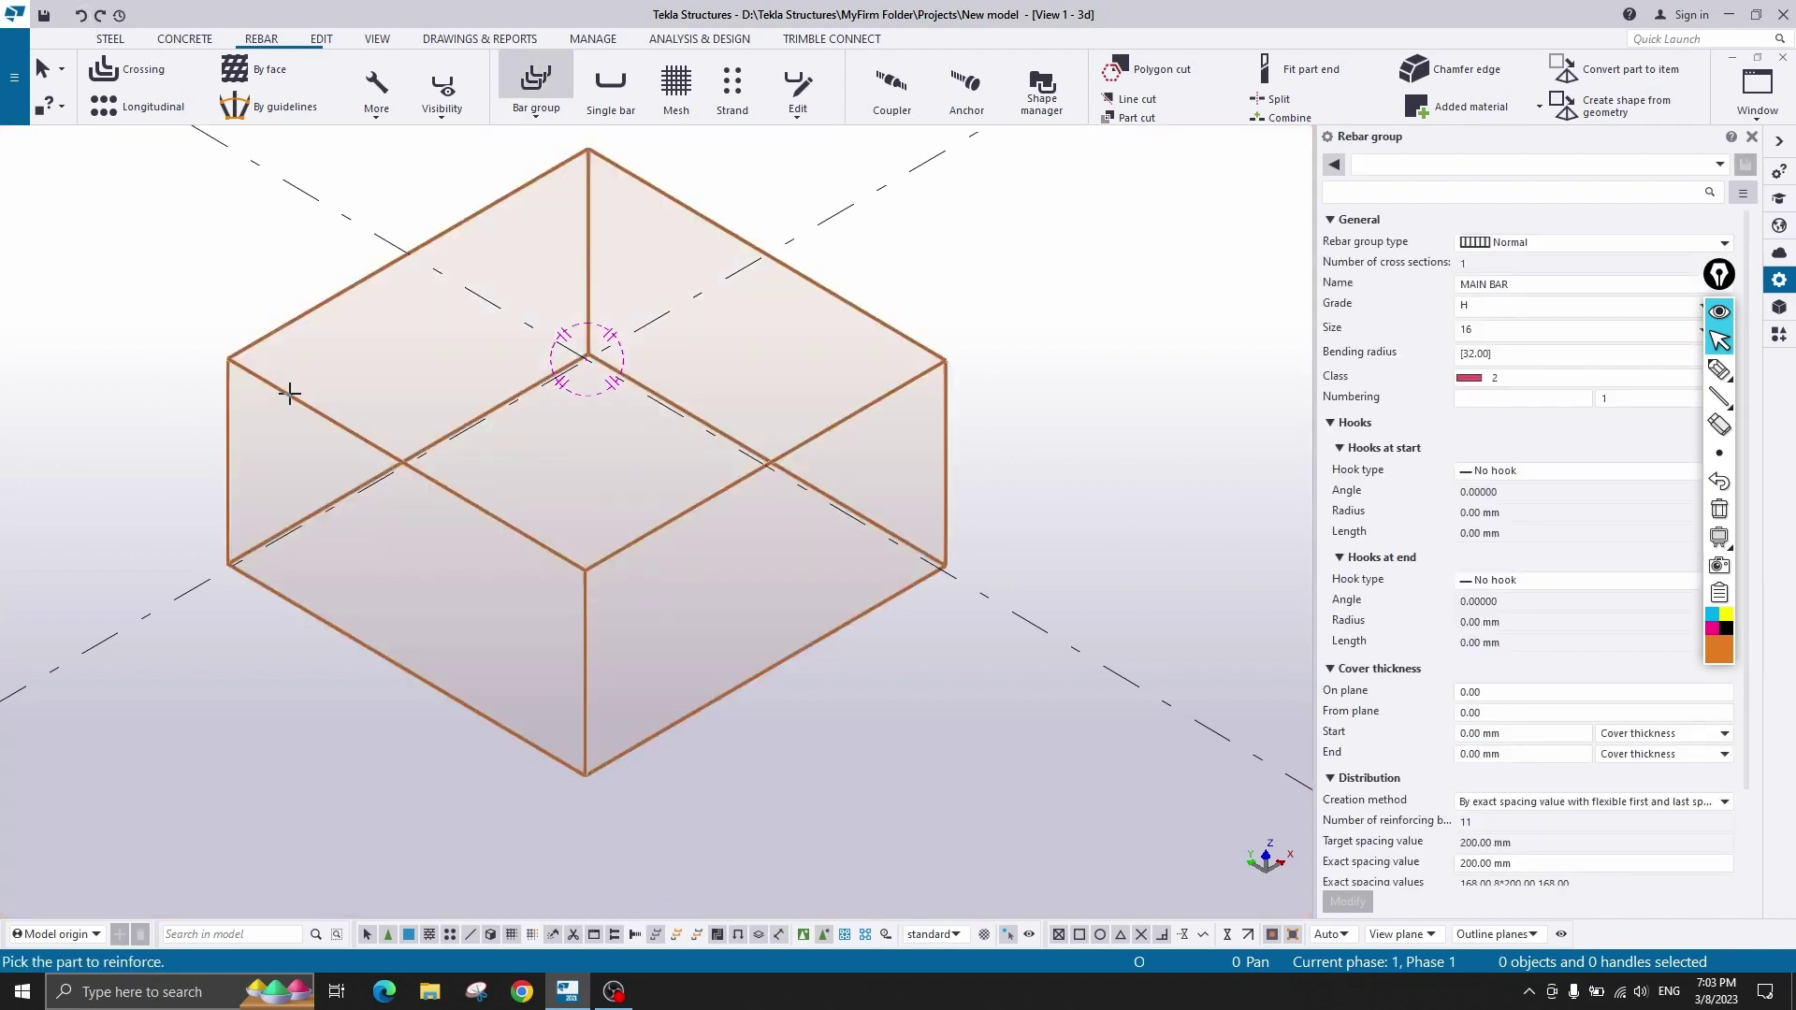
{"action": "left_click", "coordinate": [290, 391]}
{"action": "left_click", "coordinate": [228, 358]}
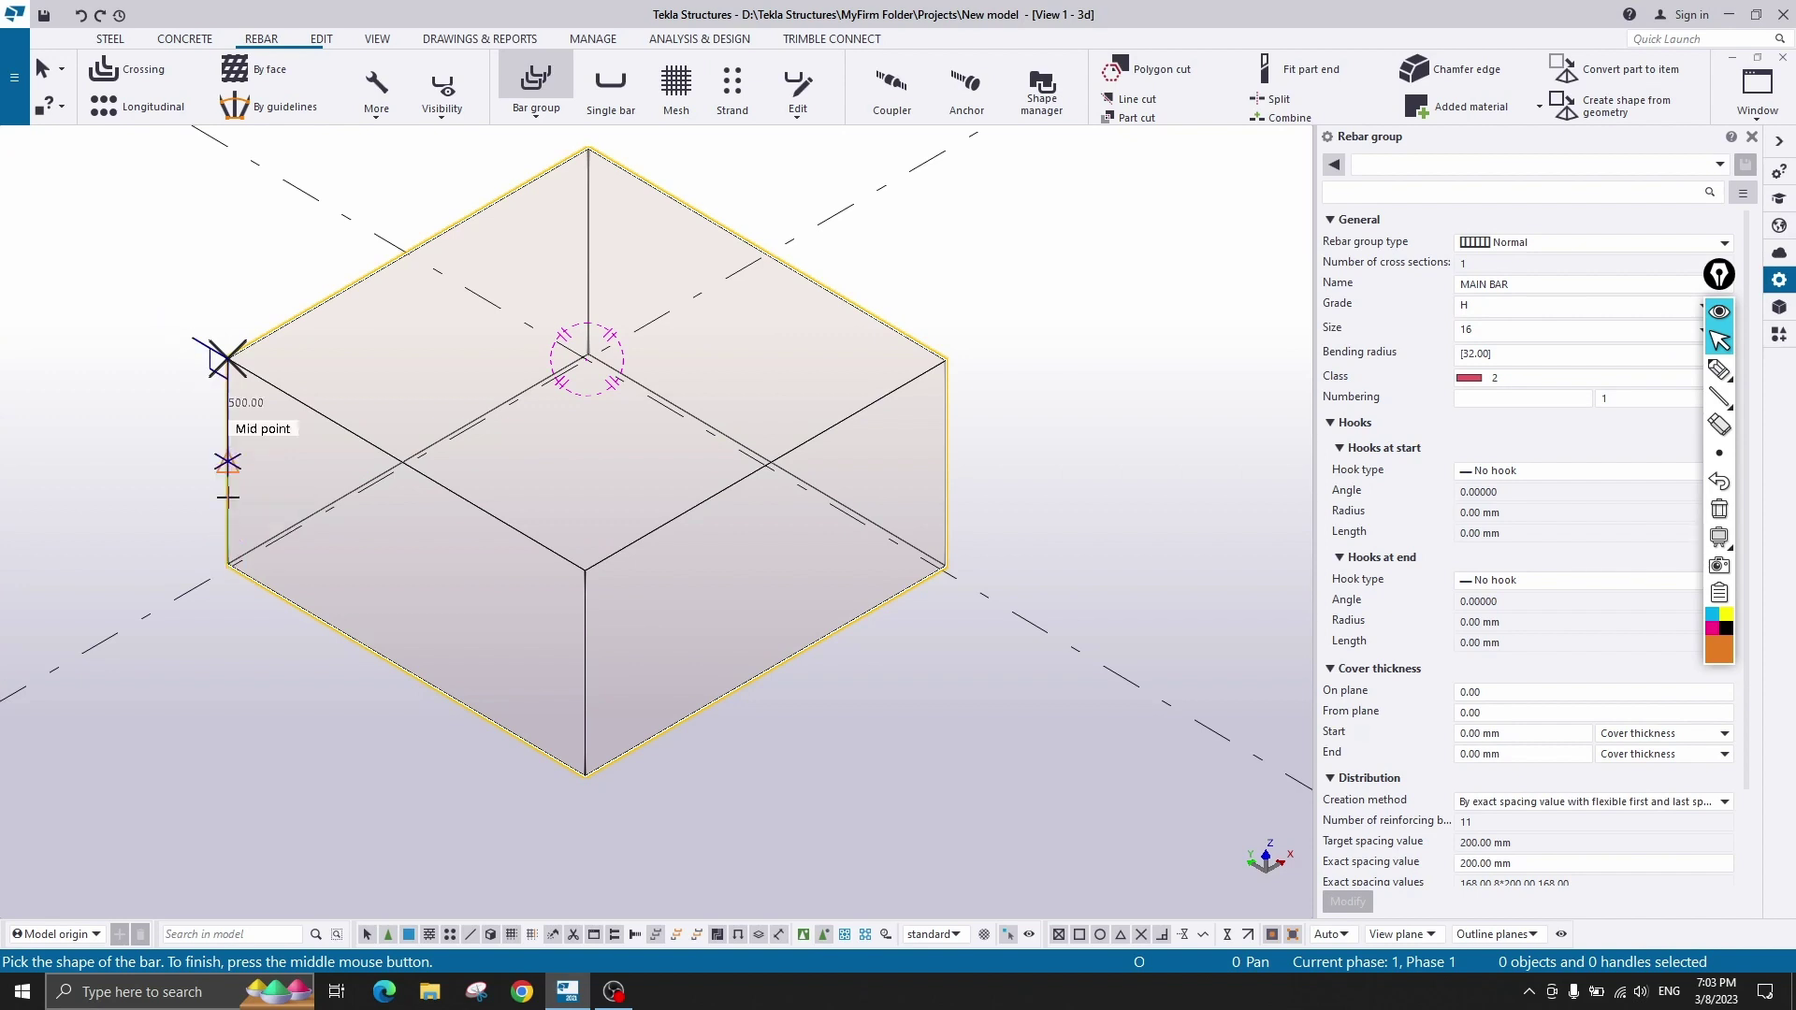
{"action": "left_click", "coordinate": [227, 563]}
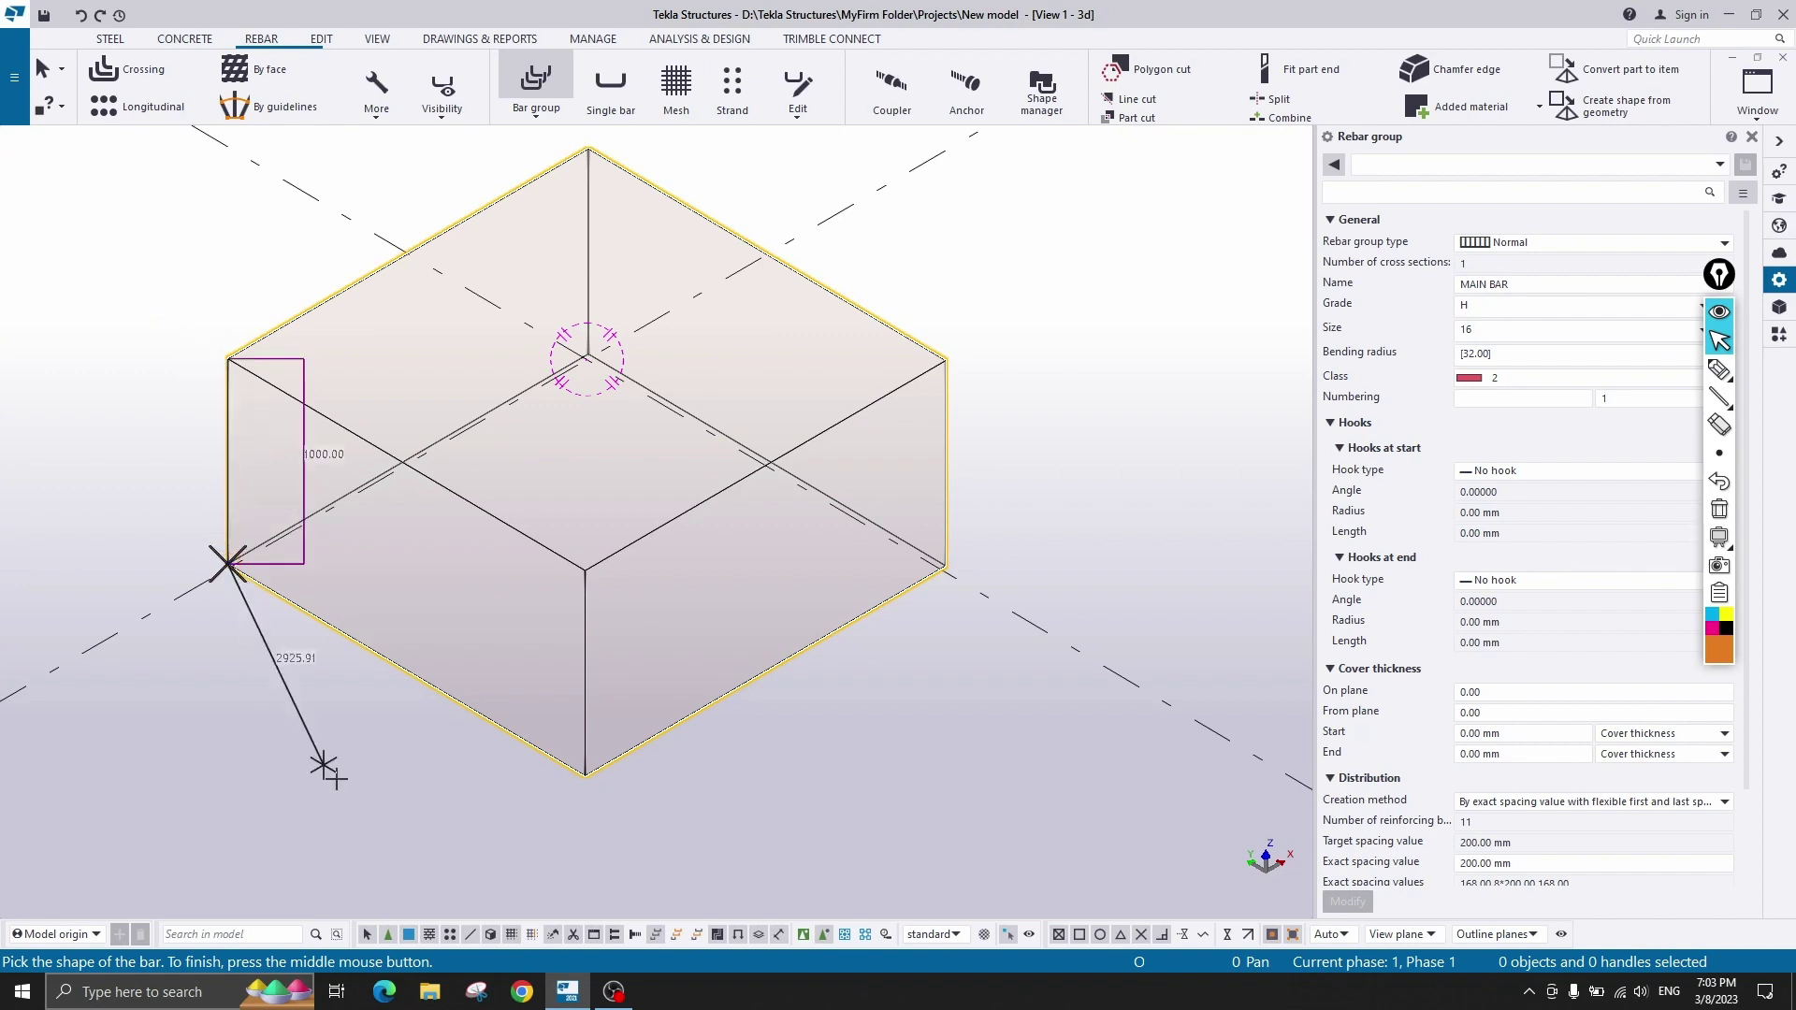
{"action": "left_click", "coordinate": [532, 745]}
{"action": "middle_click", "coordinate": [257, 713]}
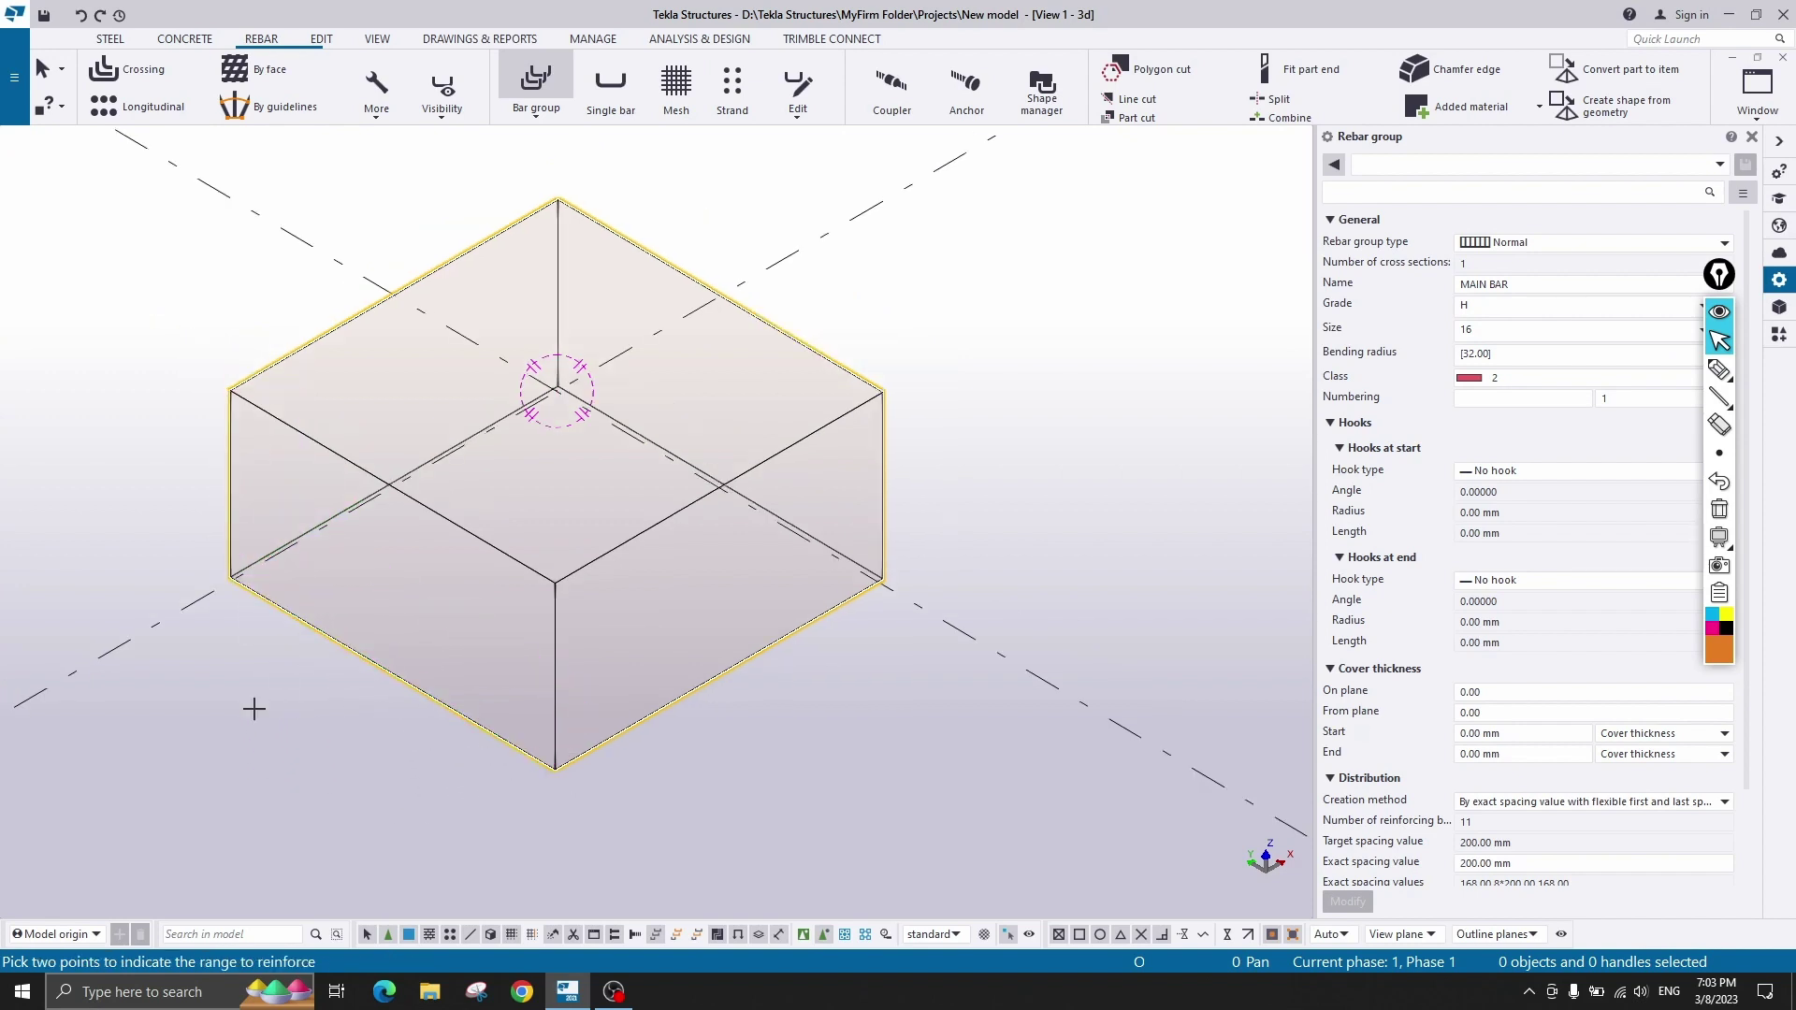
- Distribute the L-shaped bars from the footing's front bottom corner to the bottom edge's midpoint, and end the bar group command
{"action": "left_click", "coordinate": [554, 768]}
{"action": "left_click", "coordinate": [720, 674]}
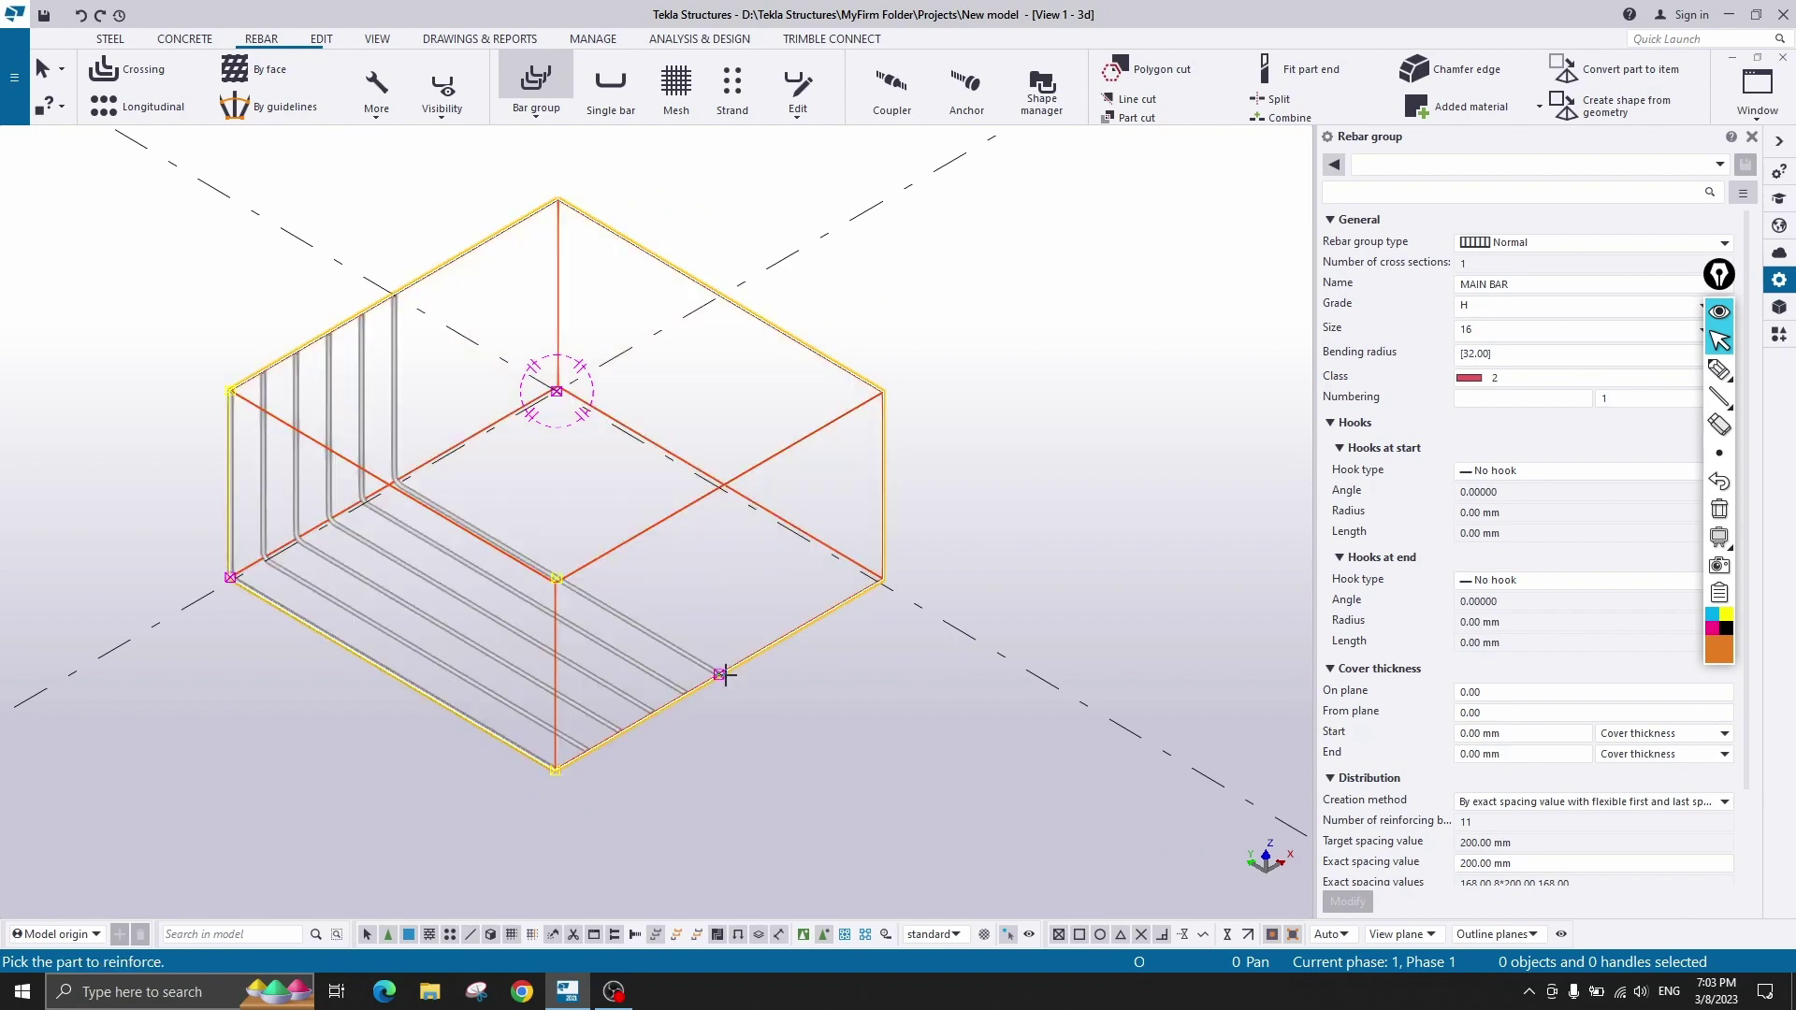
{"action": "right_click", "coordinate": [975, 334]}
{"action": "left_click", "coordinate": [1035, 345]}
- Inspect the L-shaped bars covering half of the footing and undo that bar group
{"action": "scroll", "coordinate": [672, 643], "scroll_direction": "up", "scroll_amount": 2}
{"action": "scroll", "coordinate": [471, 642], "scroll_direction": "down", "scroll_amount": 2}
{"action": "middle_click_drag", "start_coordinate": [487, 641], "coordinate": [617, 589]}
{"action": "scroll", "coordinate": [618, 758], "scroll_direction": "up", "scroll_amount": 3}
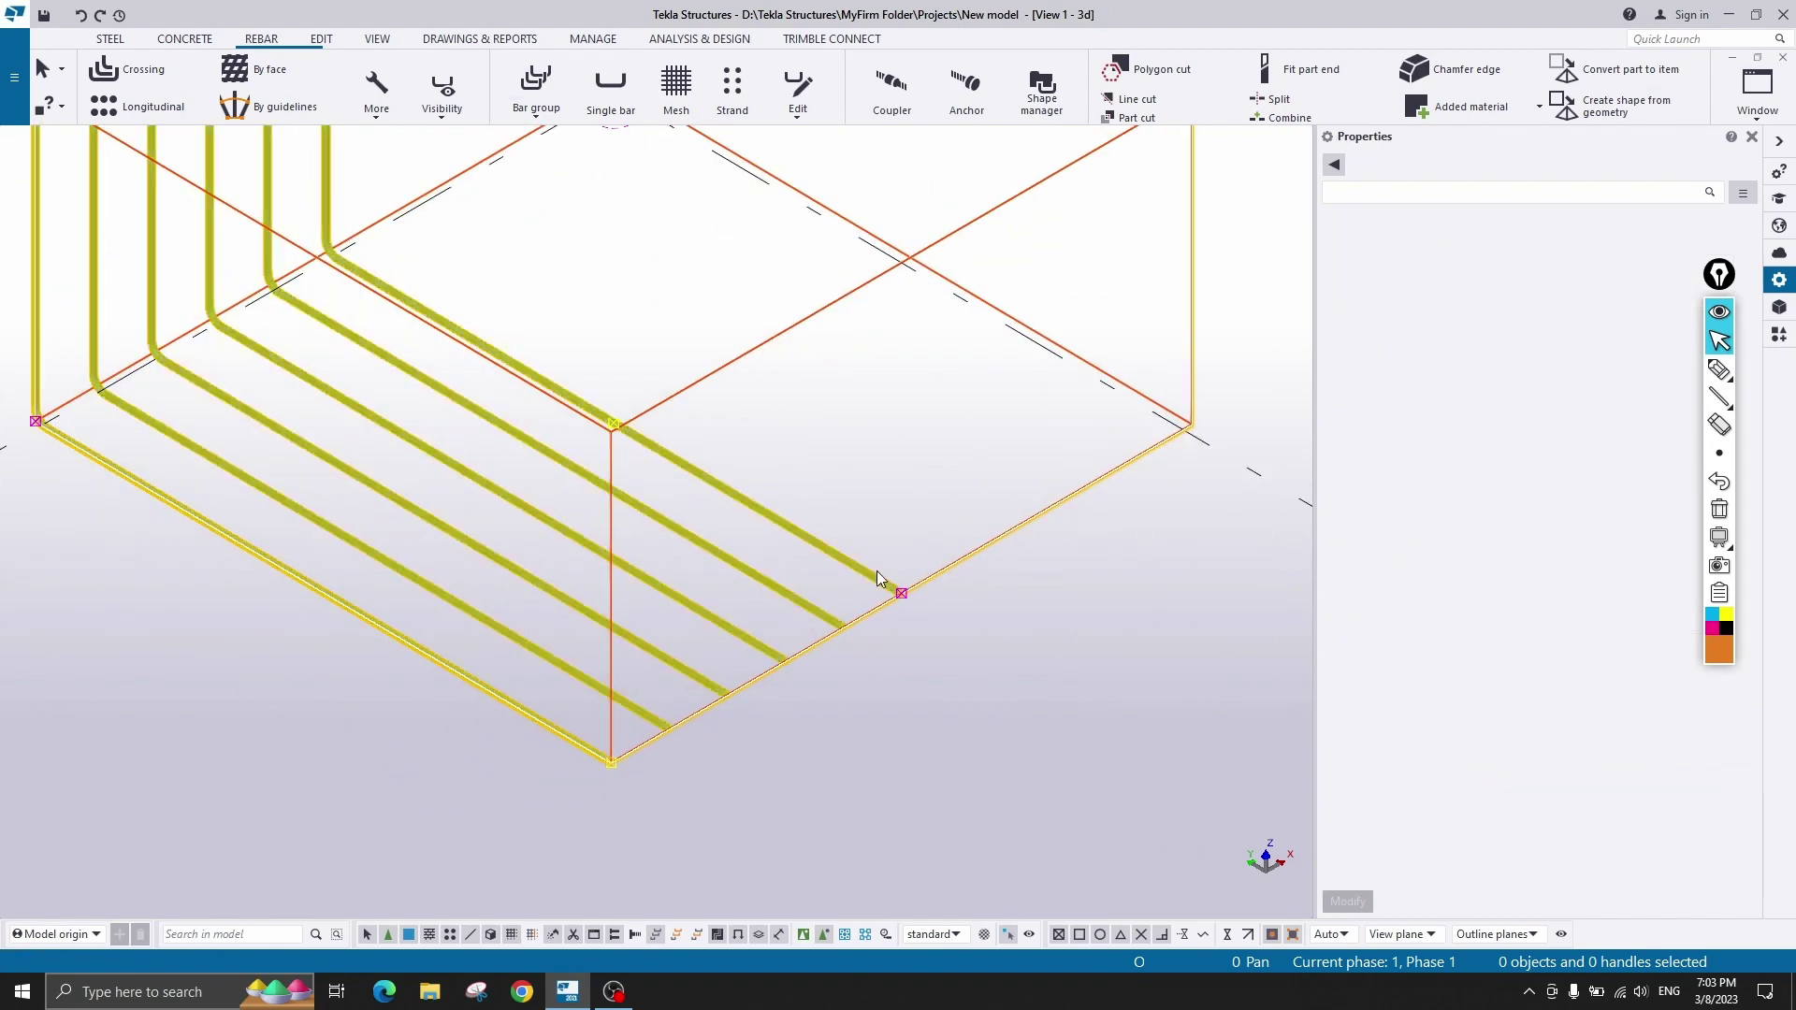
{"action": "scroll", "coordinate": [523, 717], "scroll_direction": "down", "scroll_amount": 2}
{"action": "left_click", "coordinate": [81, 15]}
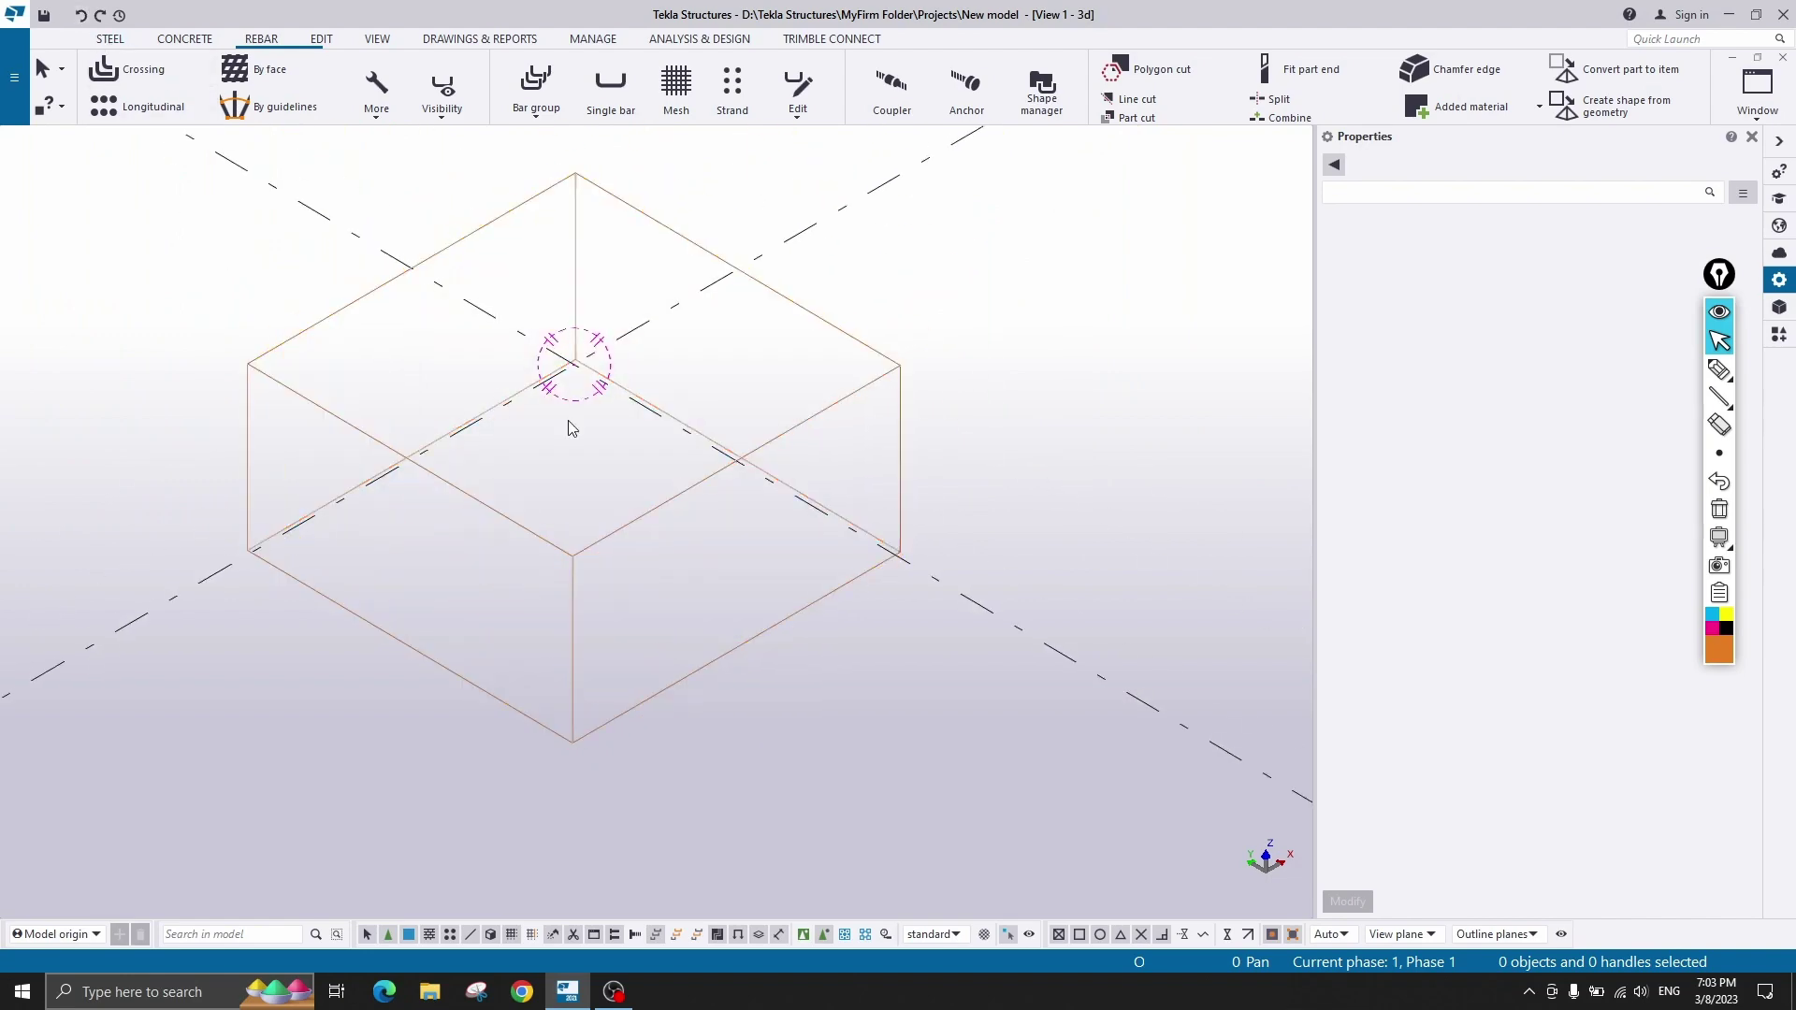
{"action": "scroll", "coordinate": [574, 428], "scroll_direction": "down", "scroll_amount": 2}
{"action": "scroll", "coordinate": [393, 271], "scroll_direction": "up", "scroll_amount": 3}
{"action": "left_click", "coordinate": [535, 83]}
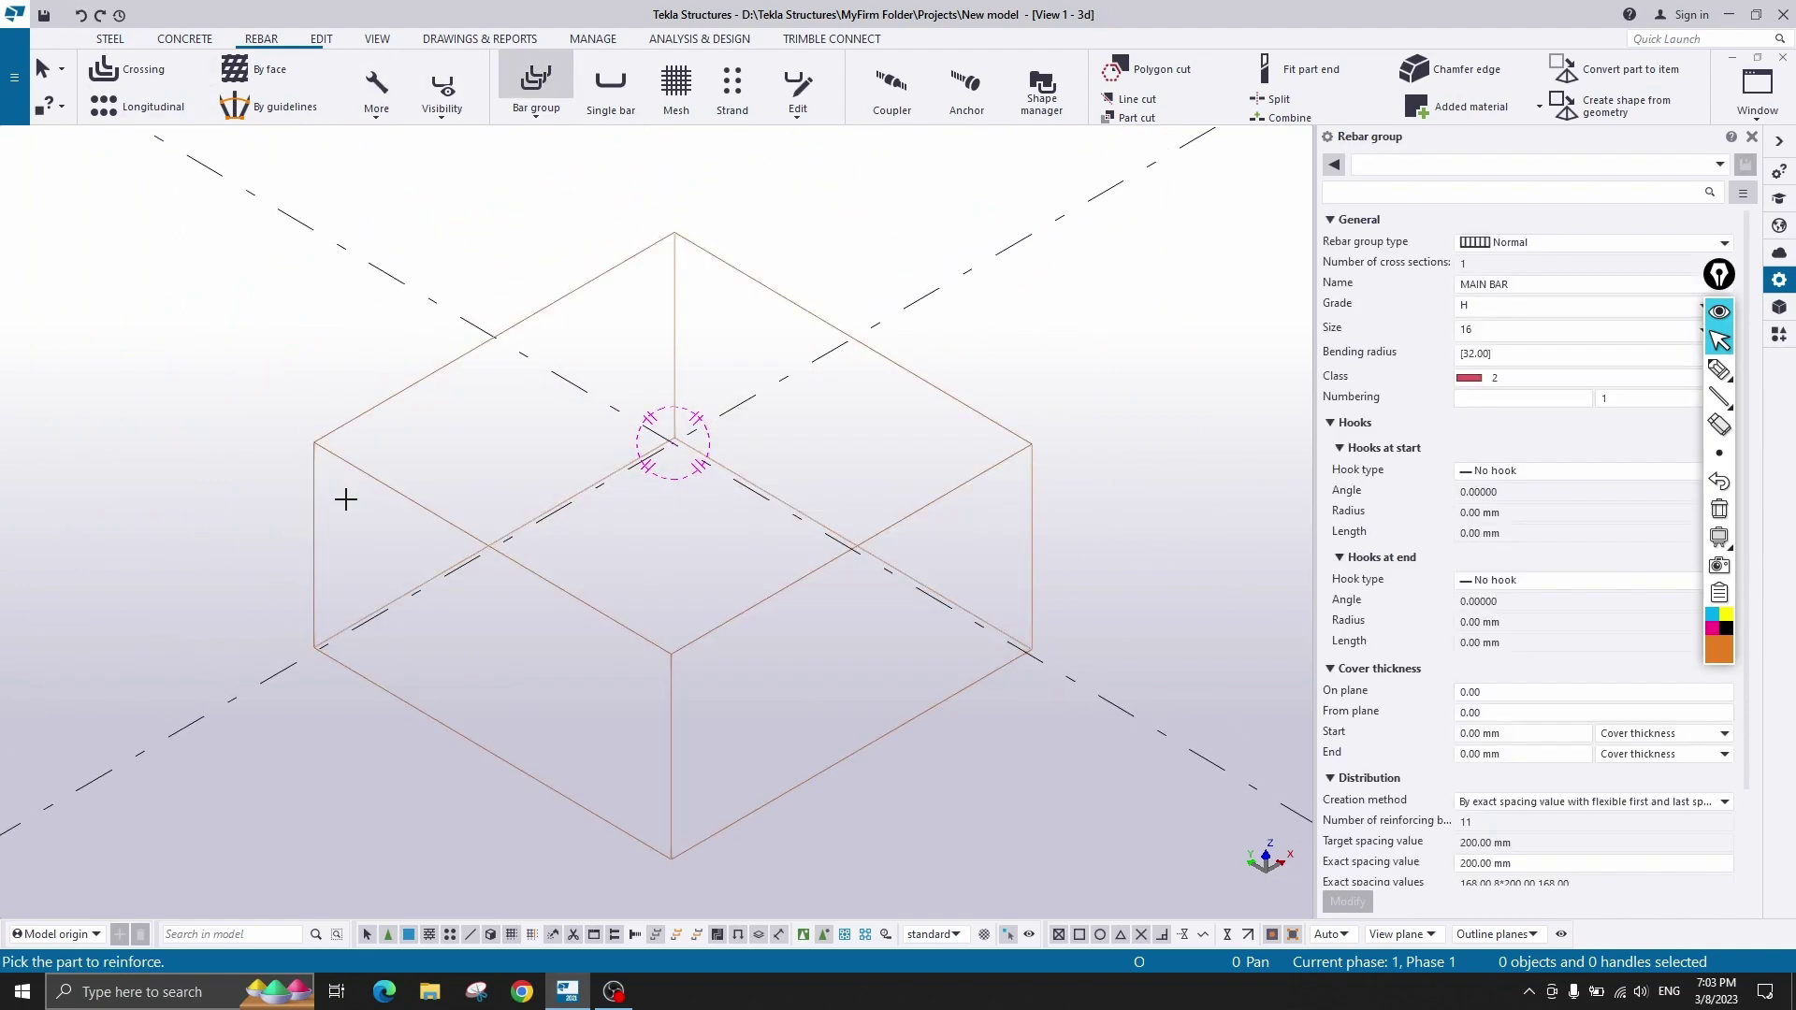
{"action": "left_click", "coordinate": [348, 492]}
{"action": "left_click", "coordinate": [314, 441]}
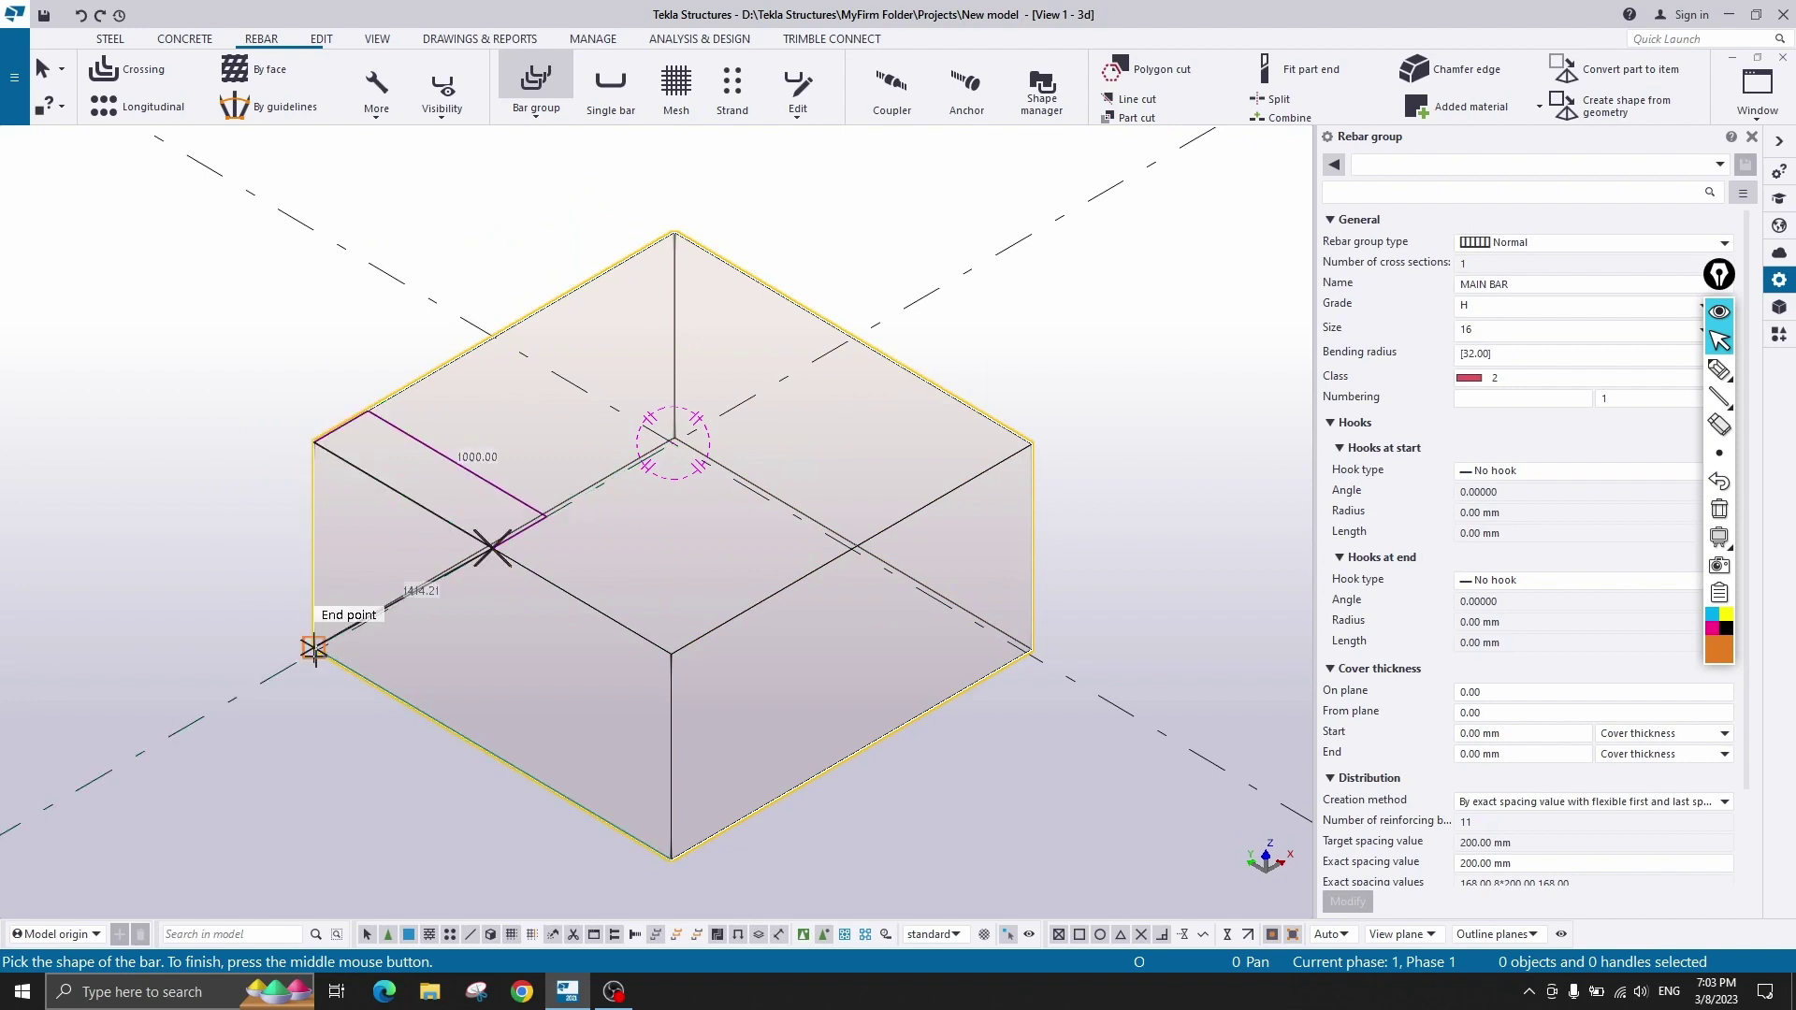
{"action": "right_click", "coordinate": [261, 452]}
{"action": "left_click", "coordinate": [290, 361]}
{"action": "right_click", "coordinate": [500, 176]}
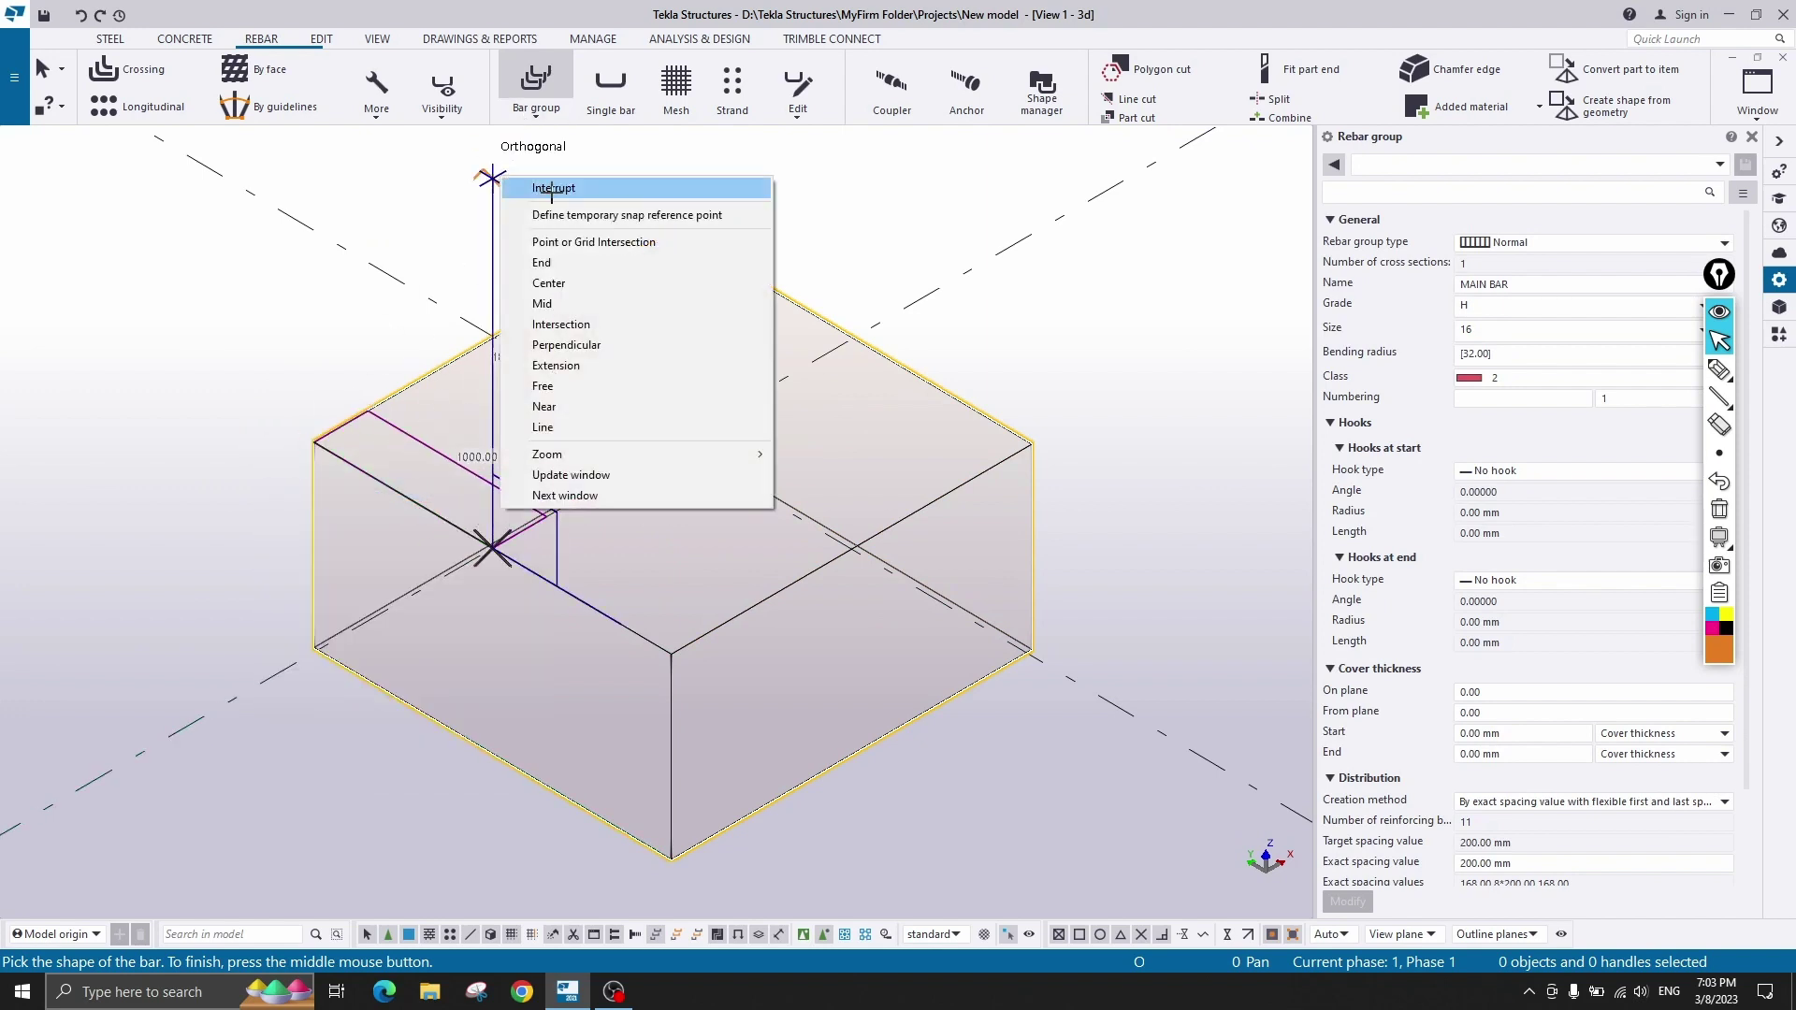
{"action": "left_click", "coordinate": [552, 189]}
- Start a bar group on the footing and define a U shape around one side face, with 1000 mm legs and a 2000 mm base
{"action": "left_click", "coordinate": [535, 89]}
{"action": "left_click", "coordinate": [356, 423]}
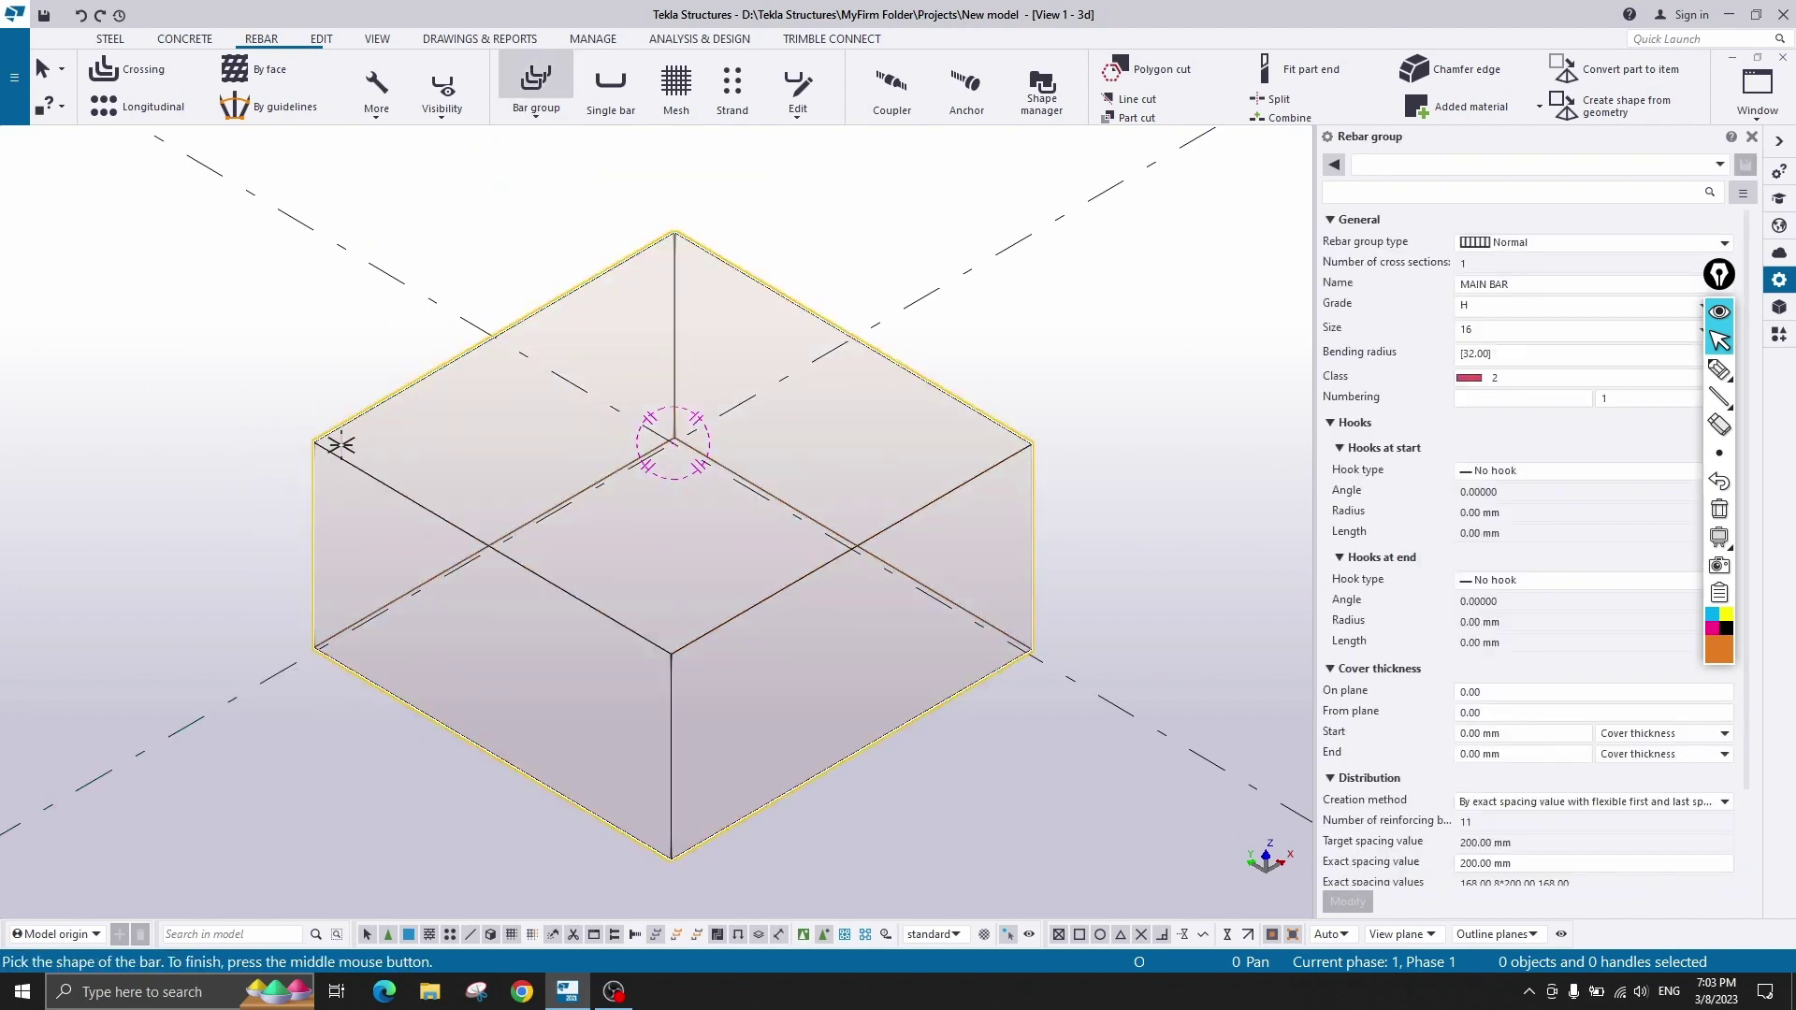
{"action": "left_click", "coordinate": [313, 441]}
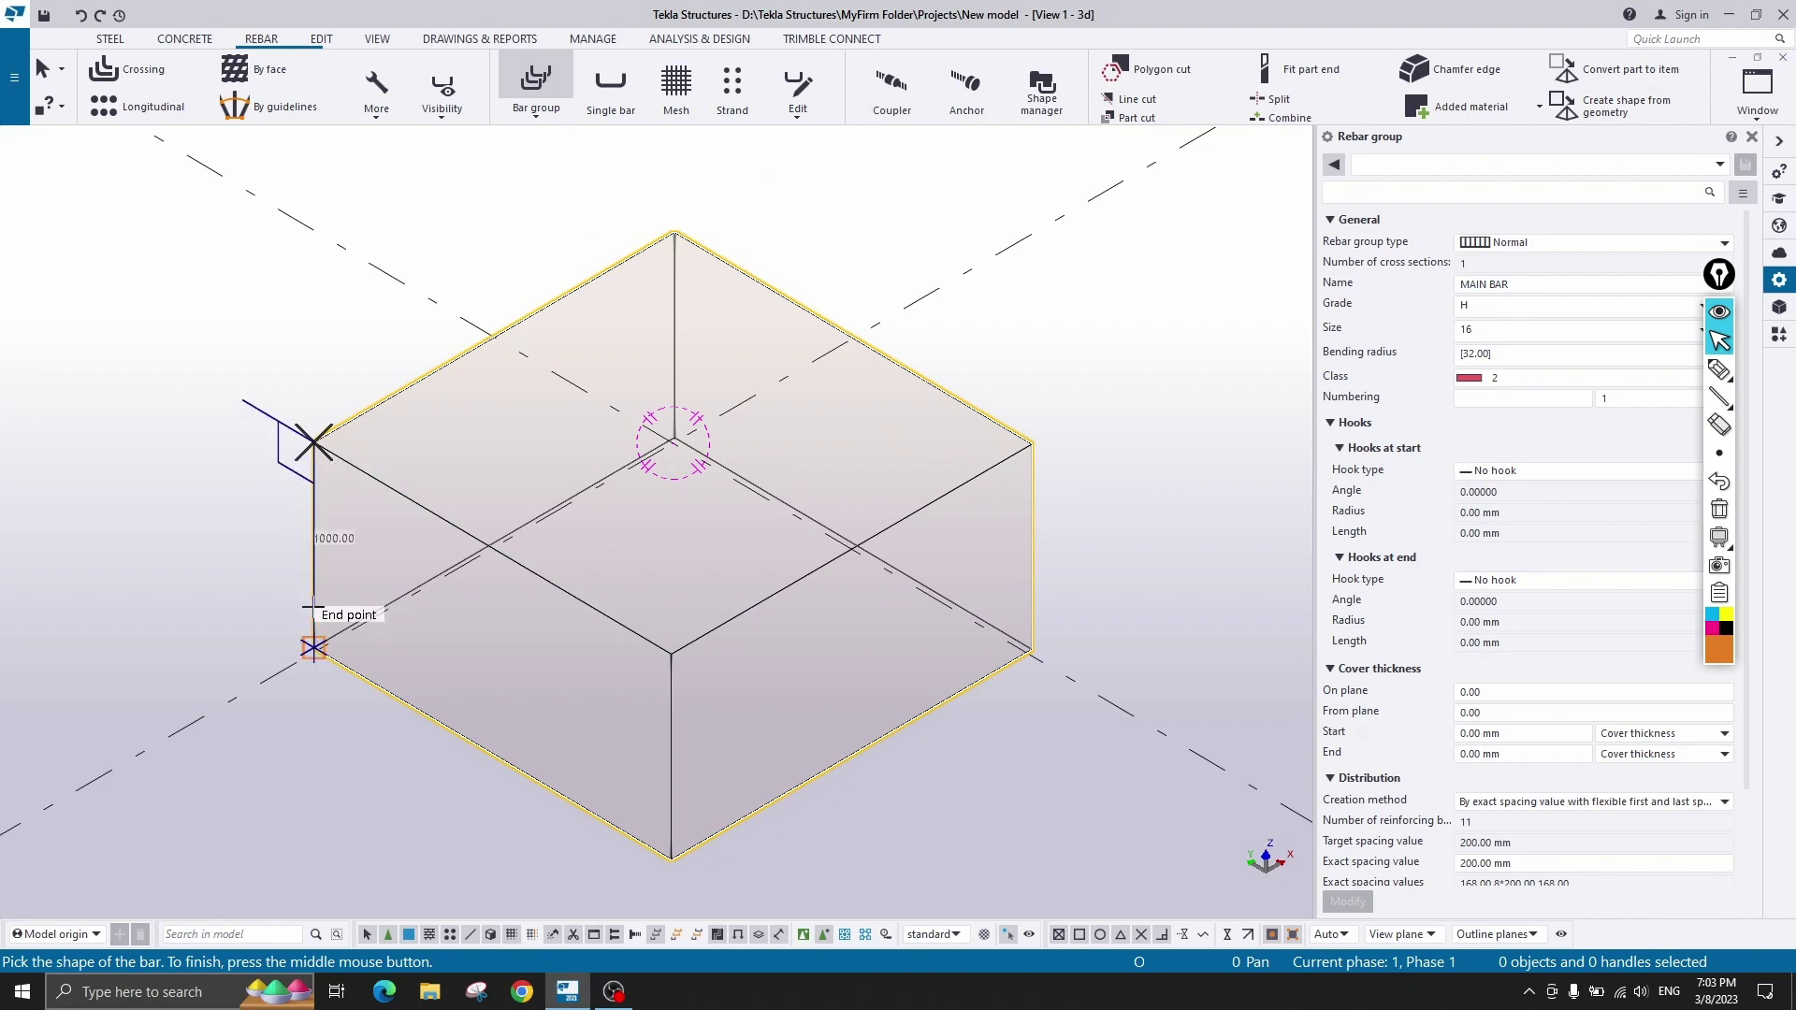
{"action": "left_click", "coordinate": [313, 647]}
{"action": "left_click", "coordinate": [670, 854]}
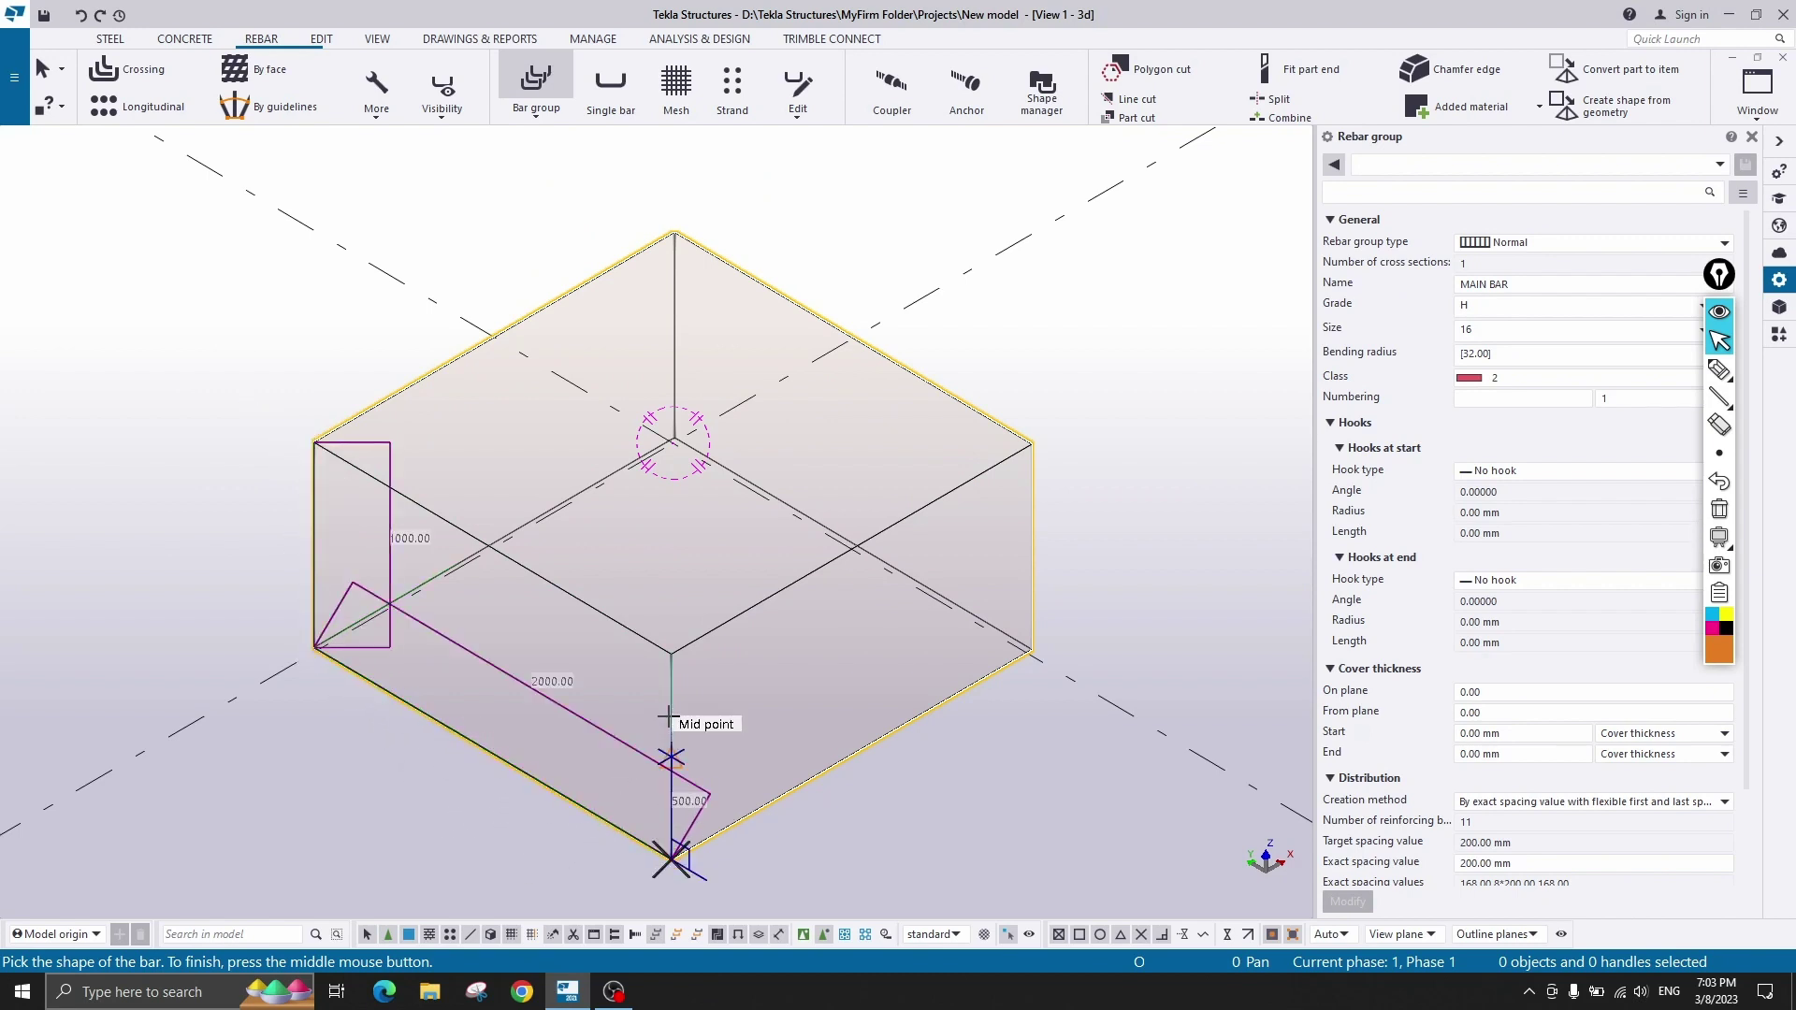
{"action": "middle_click", "coordinate": [521, 654]}
- Distribute the U-shaped bars along the full bottom edge perpendicular to their base, corner to corner, and end the command
{"action": "scroll", "coordinate": [521, 653], "scroll_direction": "down", "scroll_amount": 1}
{"action": "left_click", "coordinate": [658, 841]}
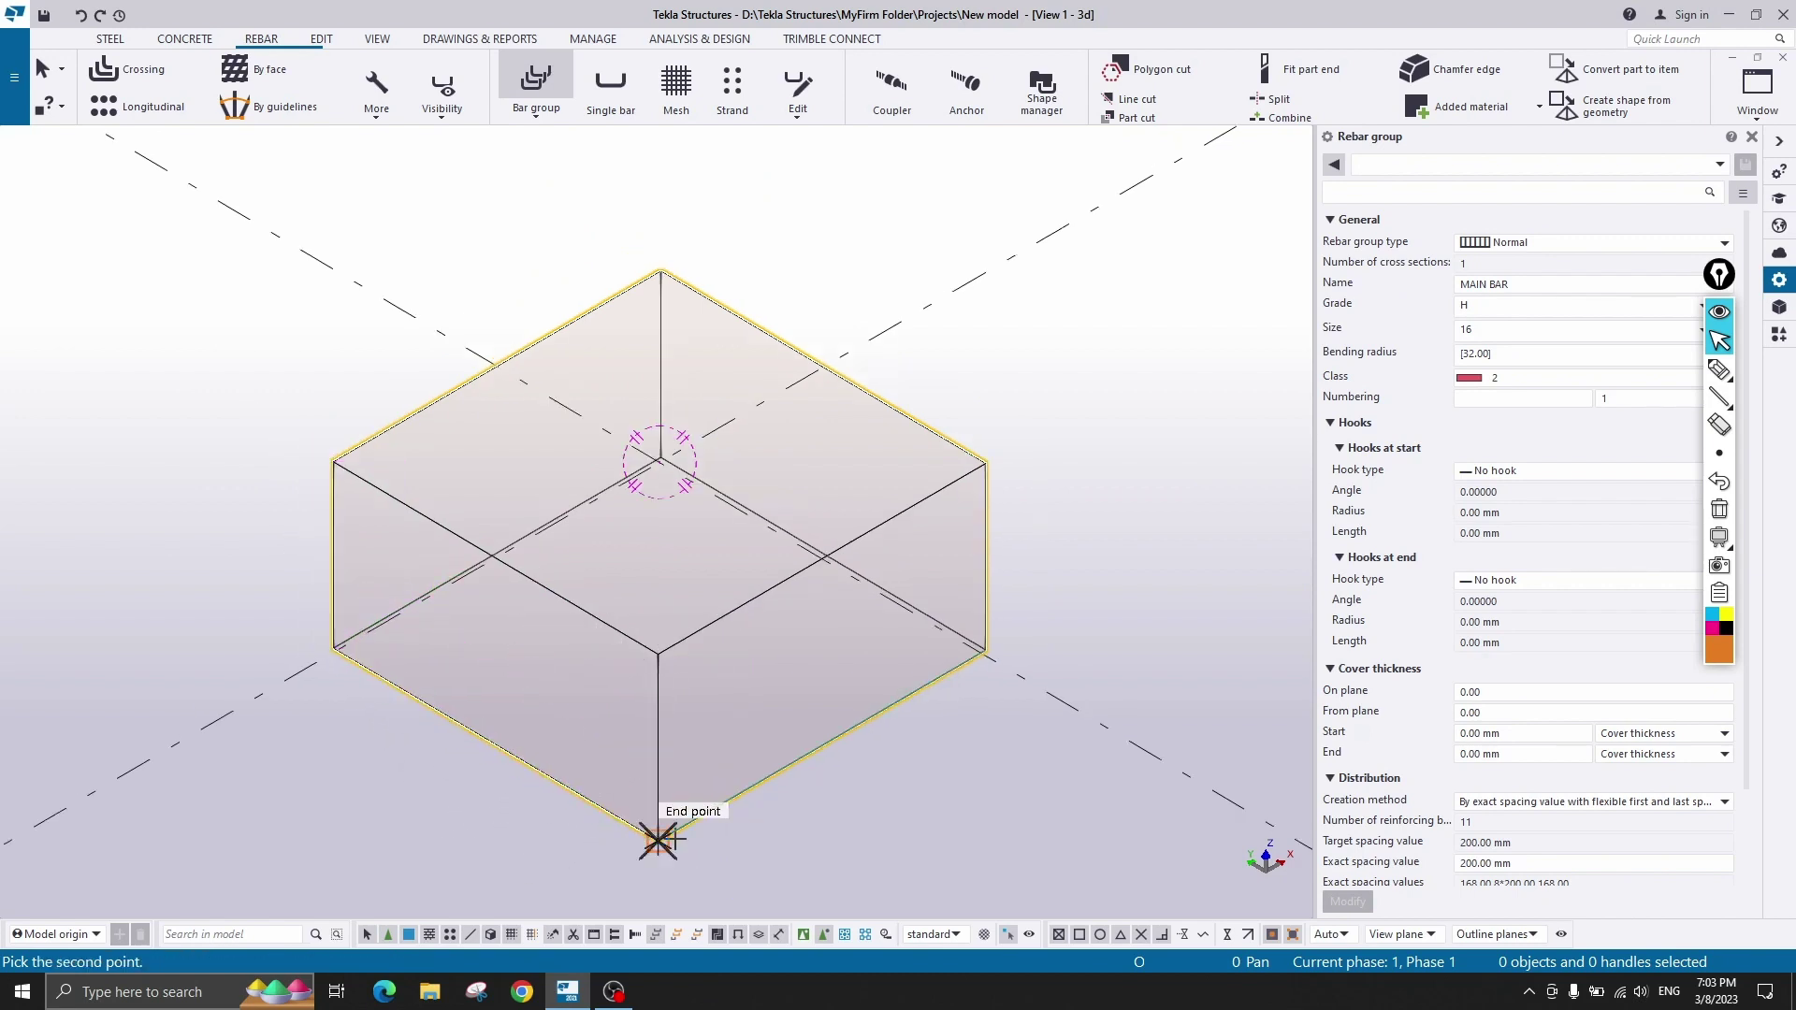
{"action": "left_click", "coordinate": [986, 649]}
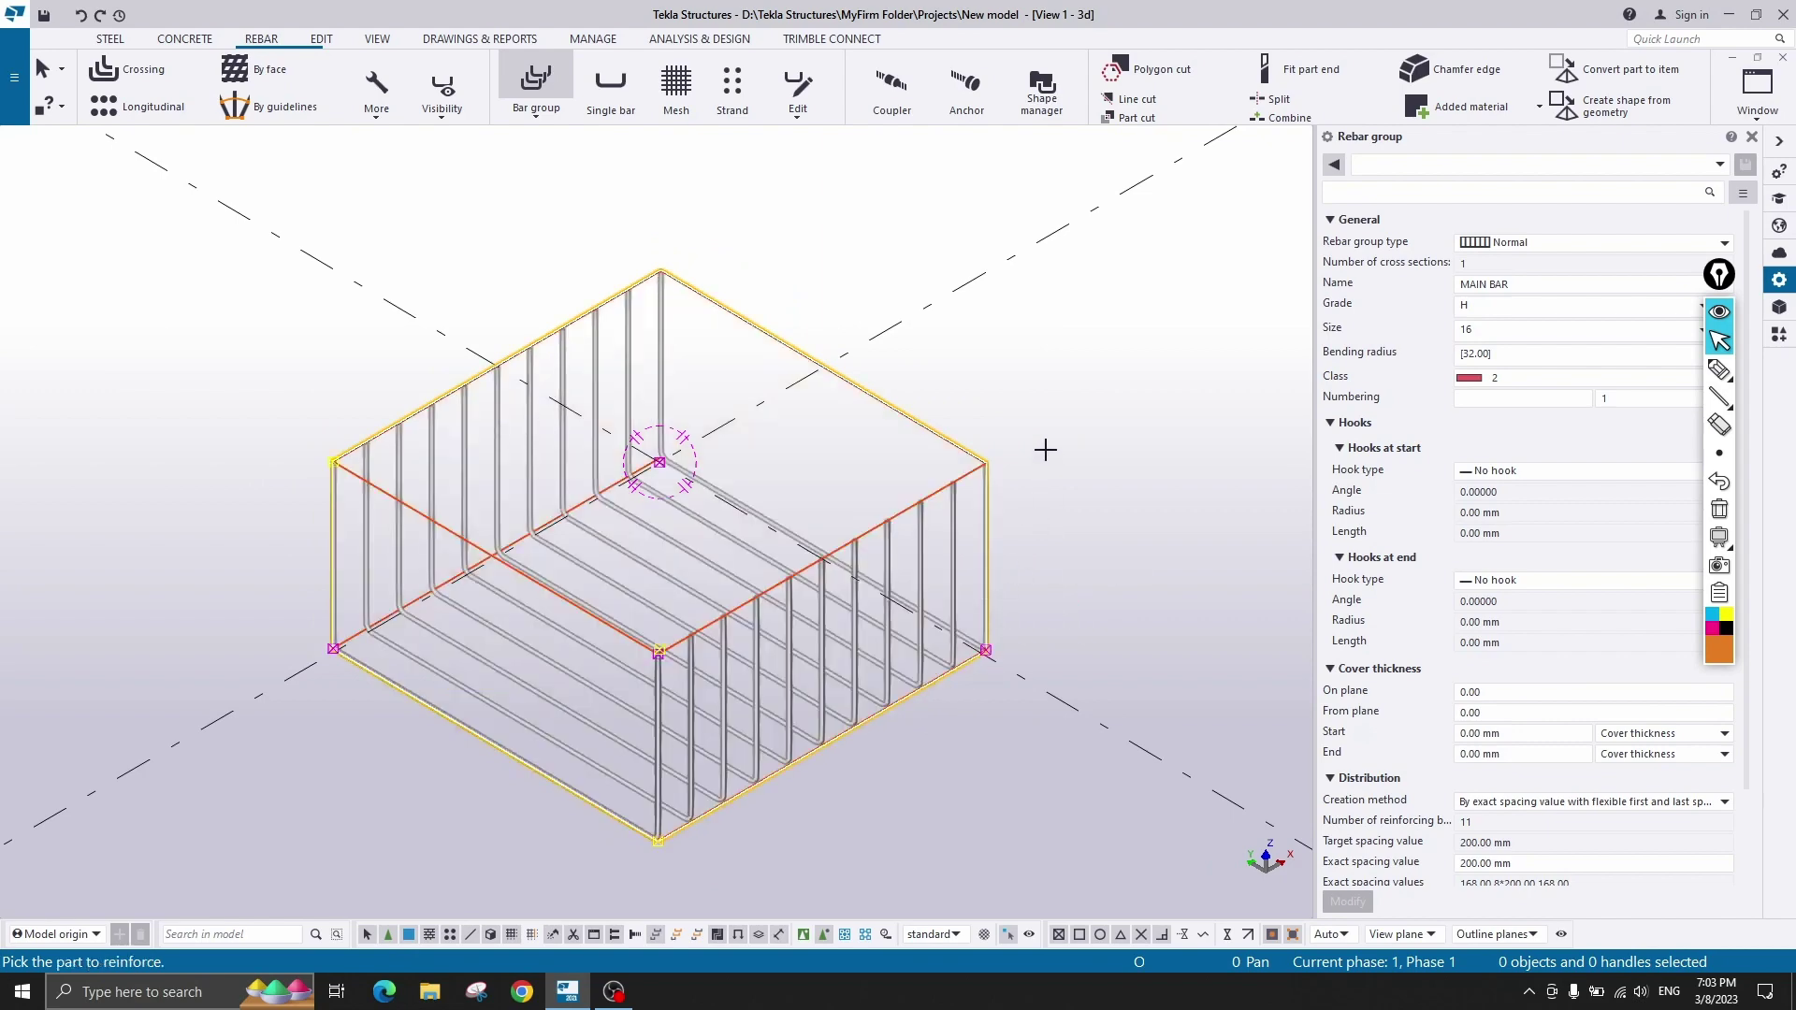
{"action": "right_click", "coordinate": [1046, 450]}
{"action": "left_click", "coordinate": [1085, 465]}
- Select the U-shaped bar group in the footing and move the screen pen toolbar aside to uncover the group's properties
{"action": "scroll", "coordinate": [994, 429], "scroll_direction": "down", "scroll_amount": 3}
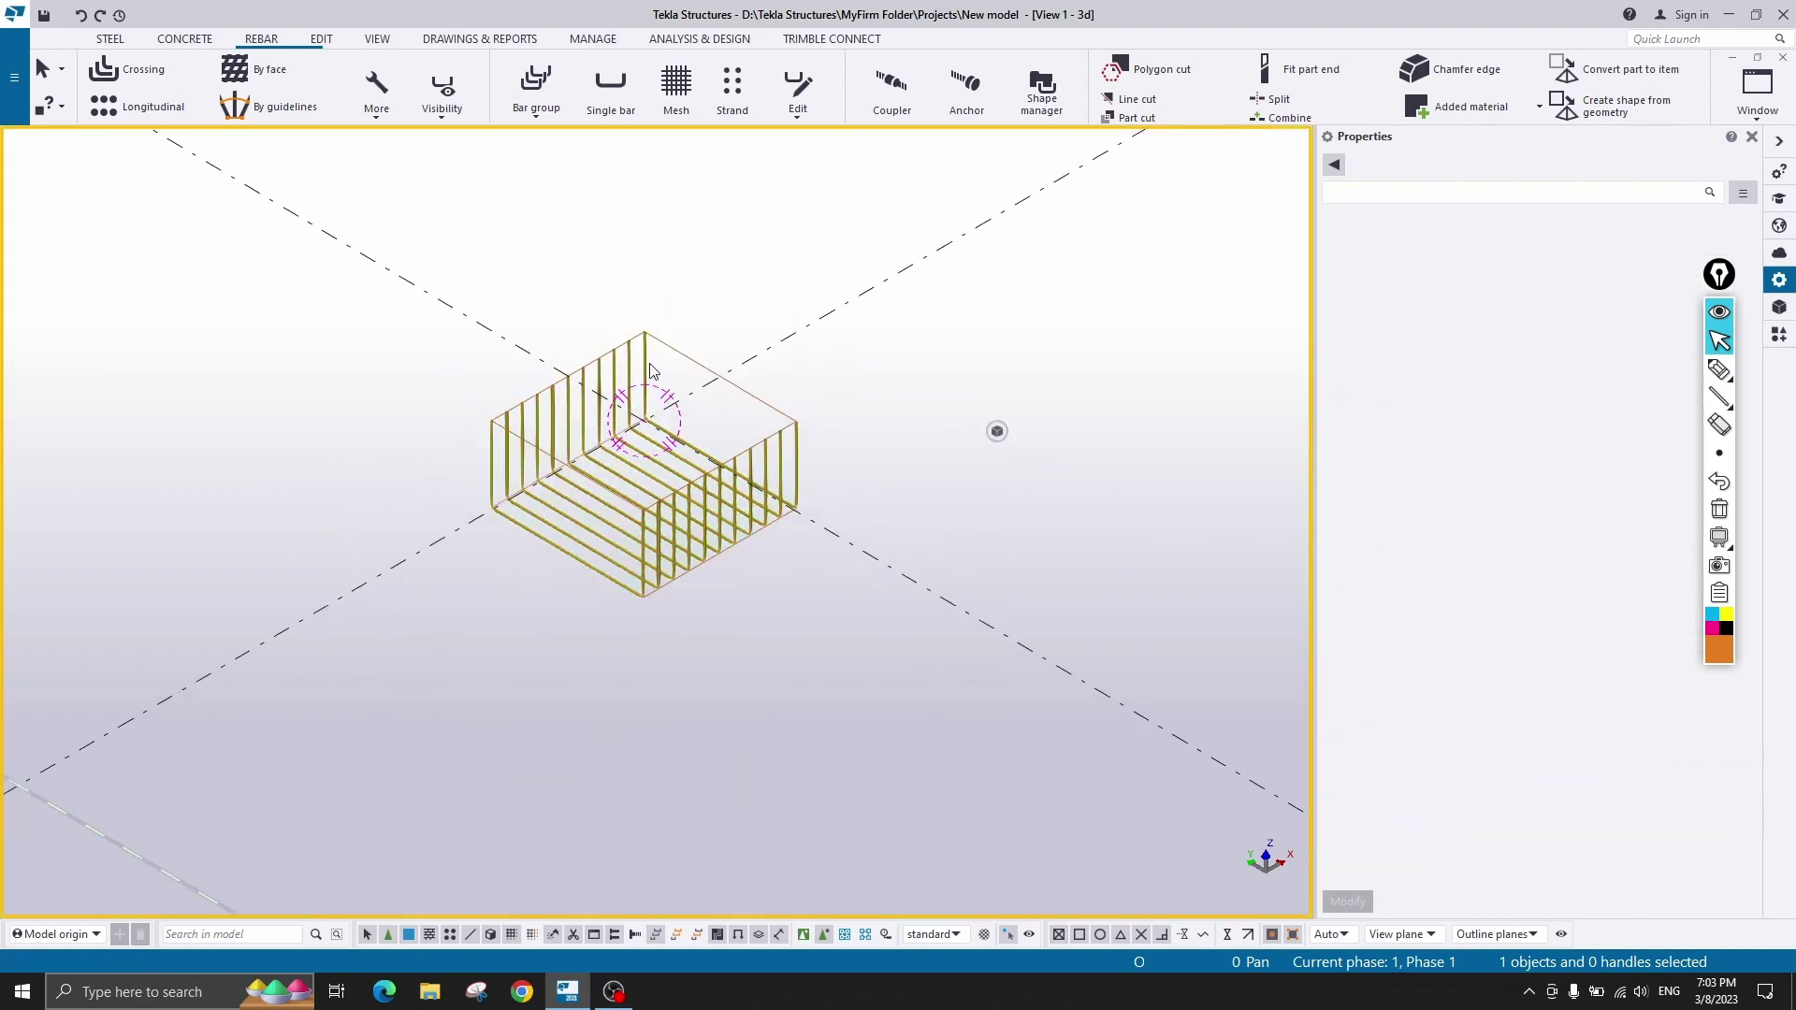
{"action": "scroll", "coordinate": [615, 410], "scroll_direction": "up", "scroll_amount": 5}
{"action": "left_click", "coordinate": [613, 308]}
{"action": "scroll", "coordinate": [700, 510], "scroll_direction": "down", "scroll_amount": 3}
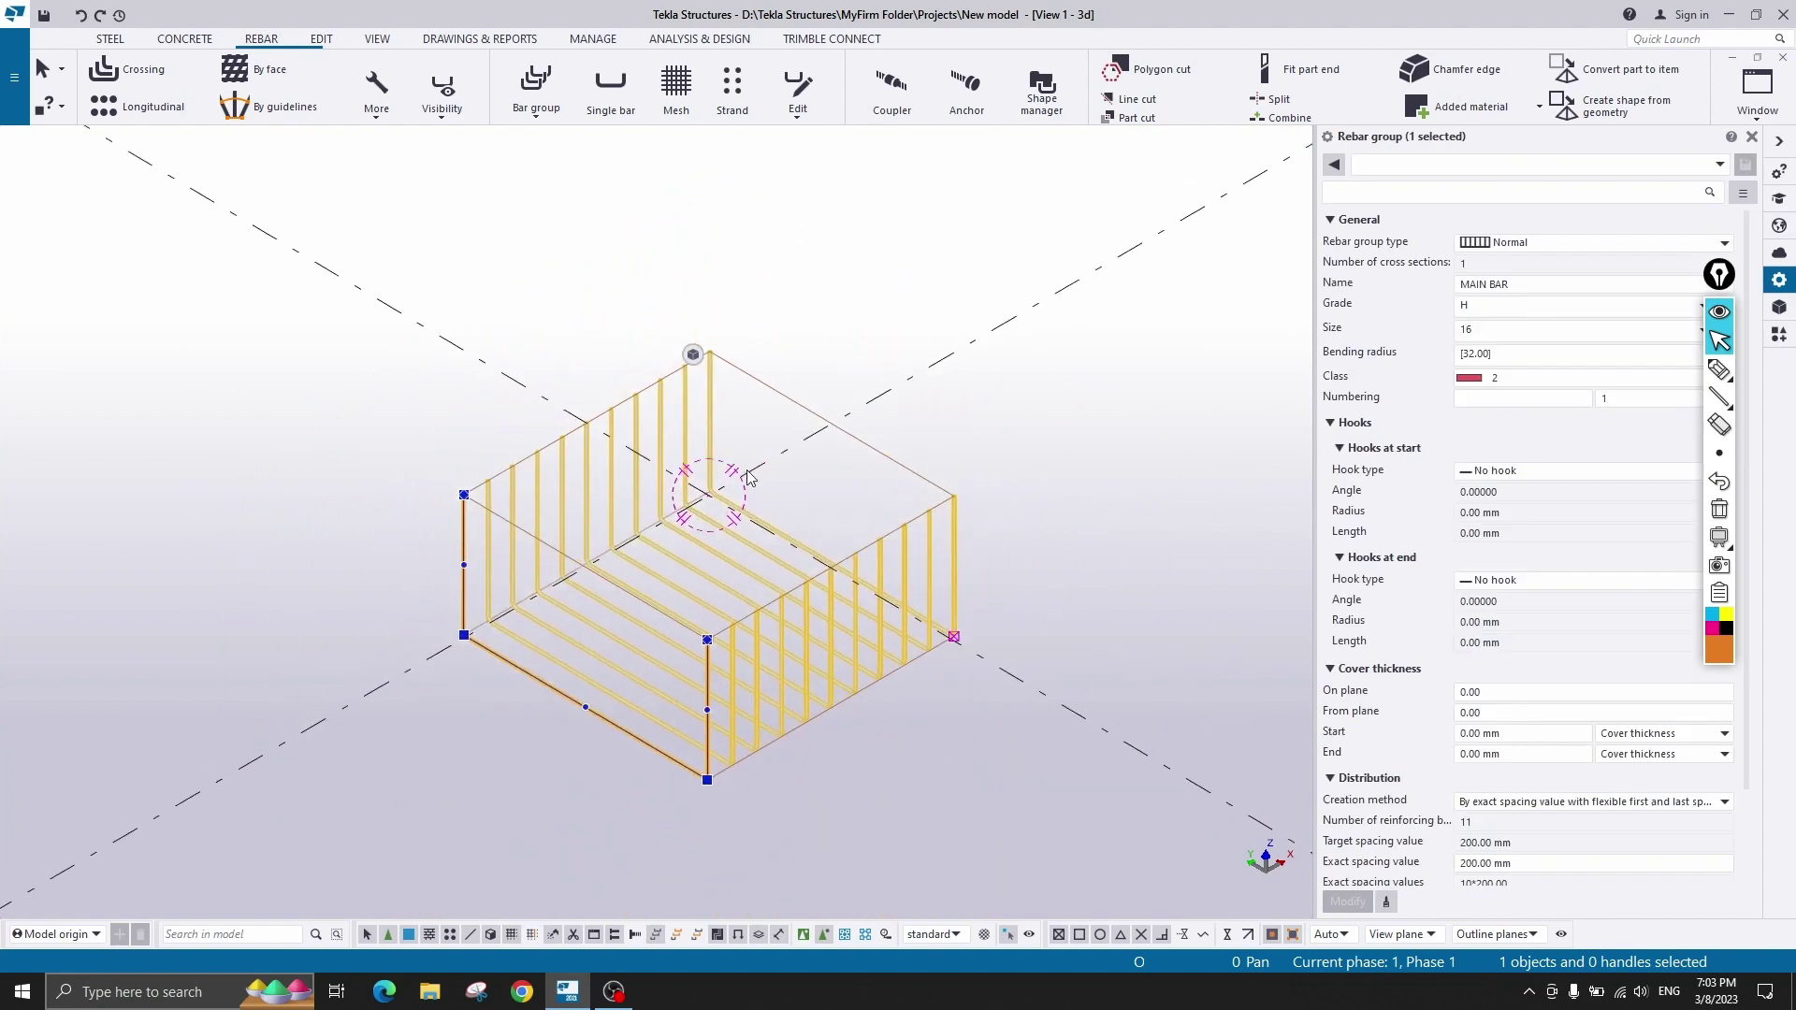
{"action": "left_click", "coordinate": [1719, 274]}
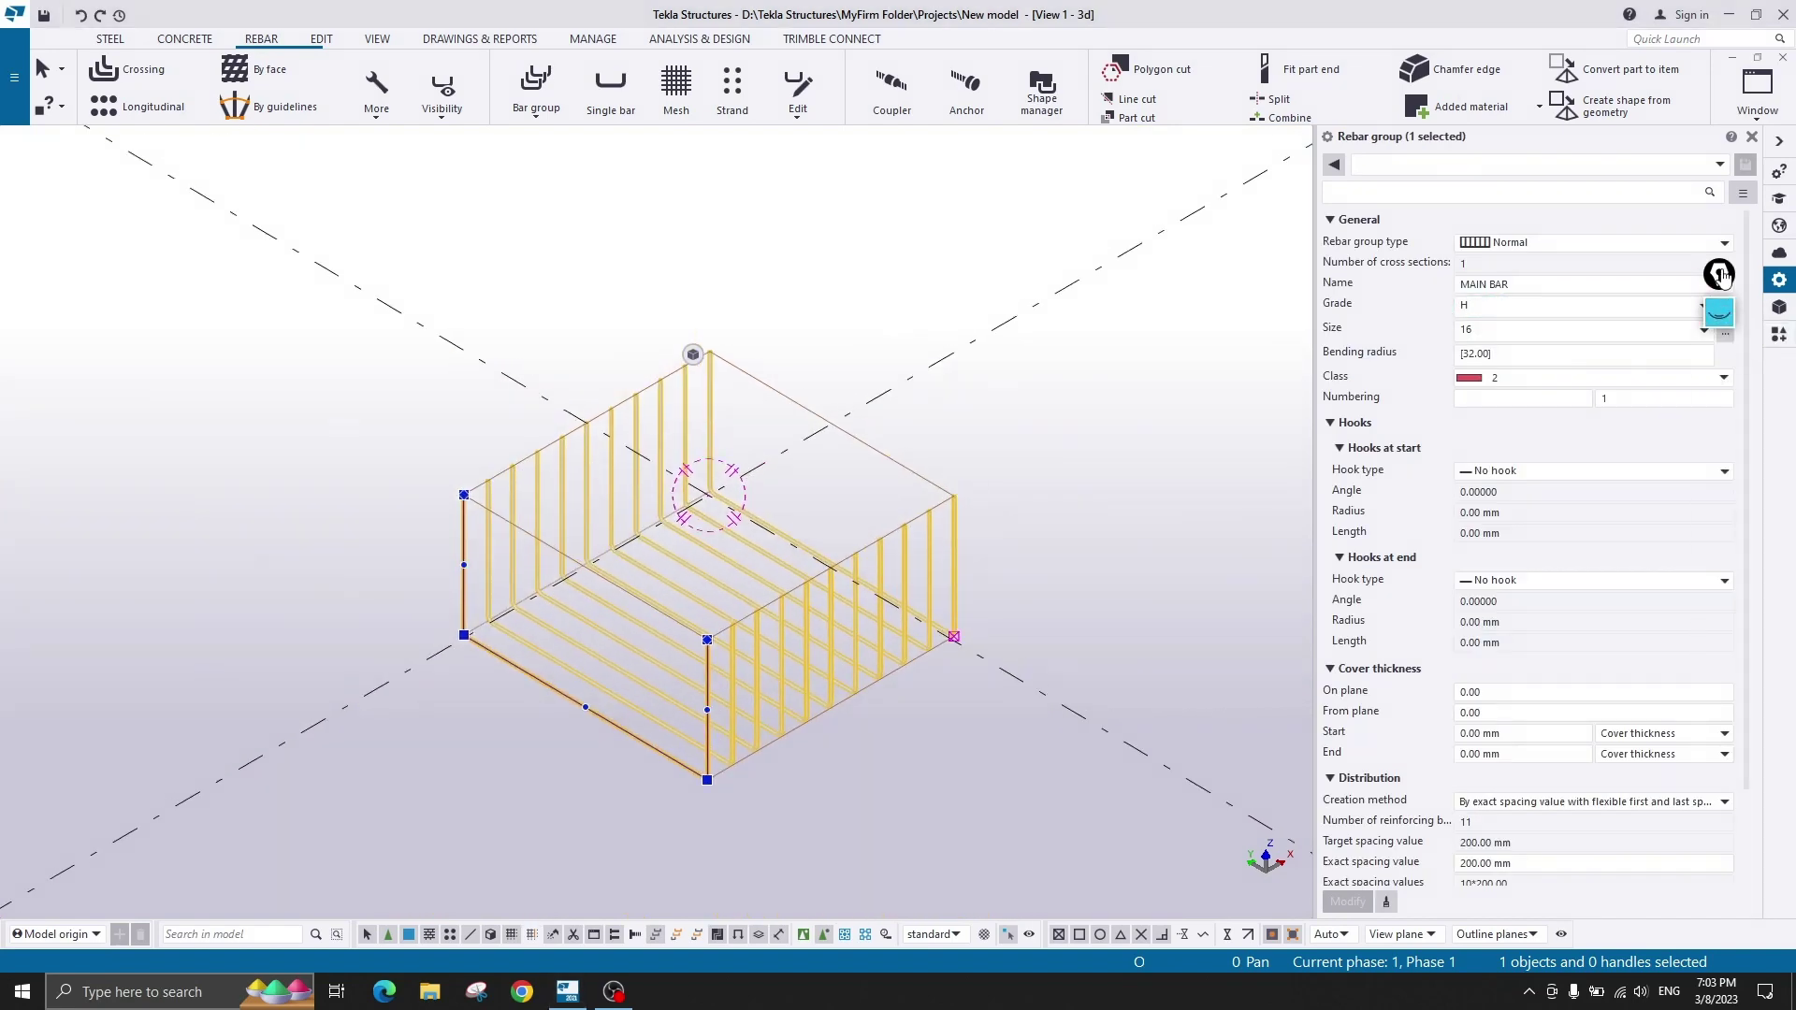
{"action": "left_click_drag", "start_coordinate": [1719, 272], "coordinate": [1791, 363]}
- Examine the selected bar group's U-shaped bars, leg ends and distribution across the footing
{"action": "scroll", "coordinate": [636, 580], "scroll_direction": "down", "scroll_amount": 1}
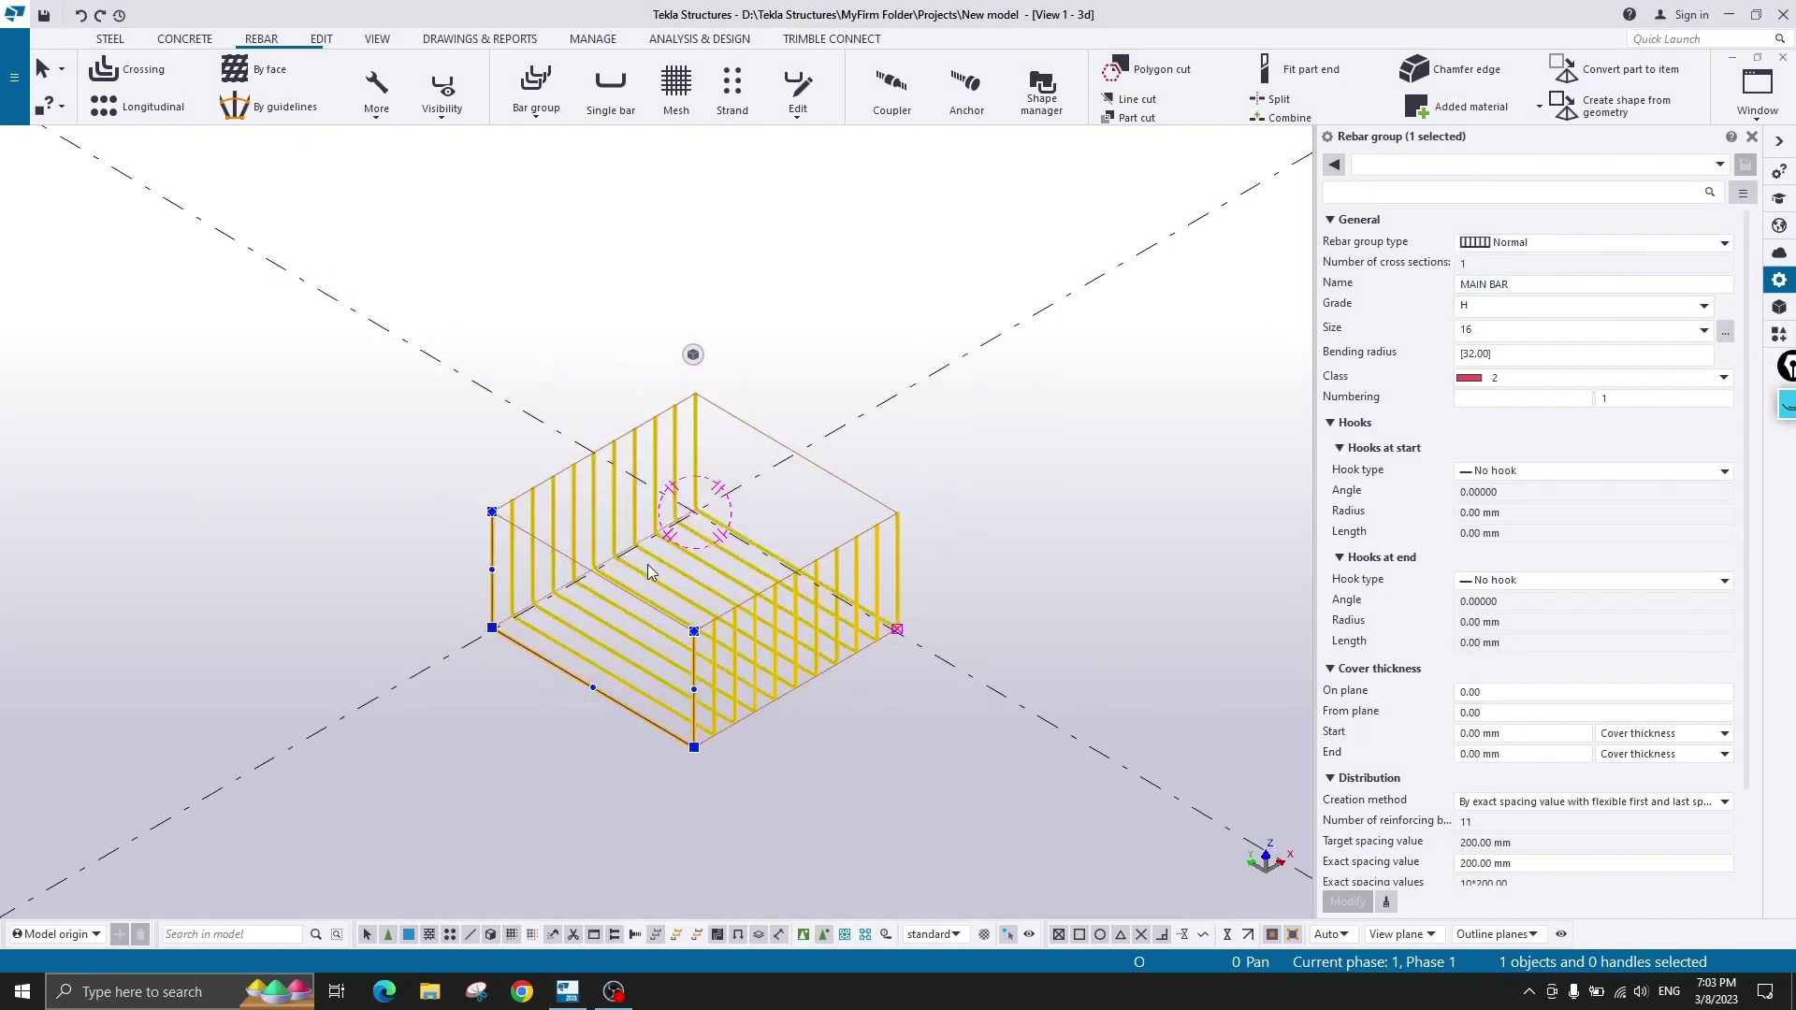
{"action": "scroll", "coordinate": [647, 564], "scroll_direction": "up", "scroll_amount": 5}
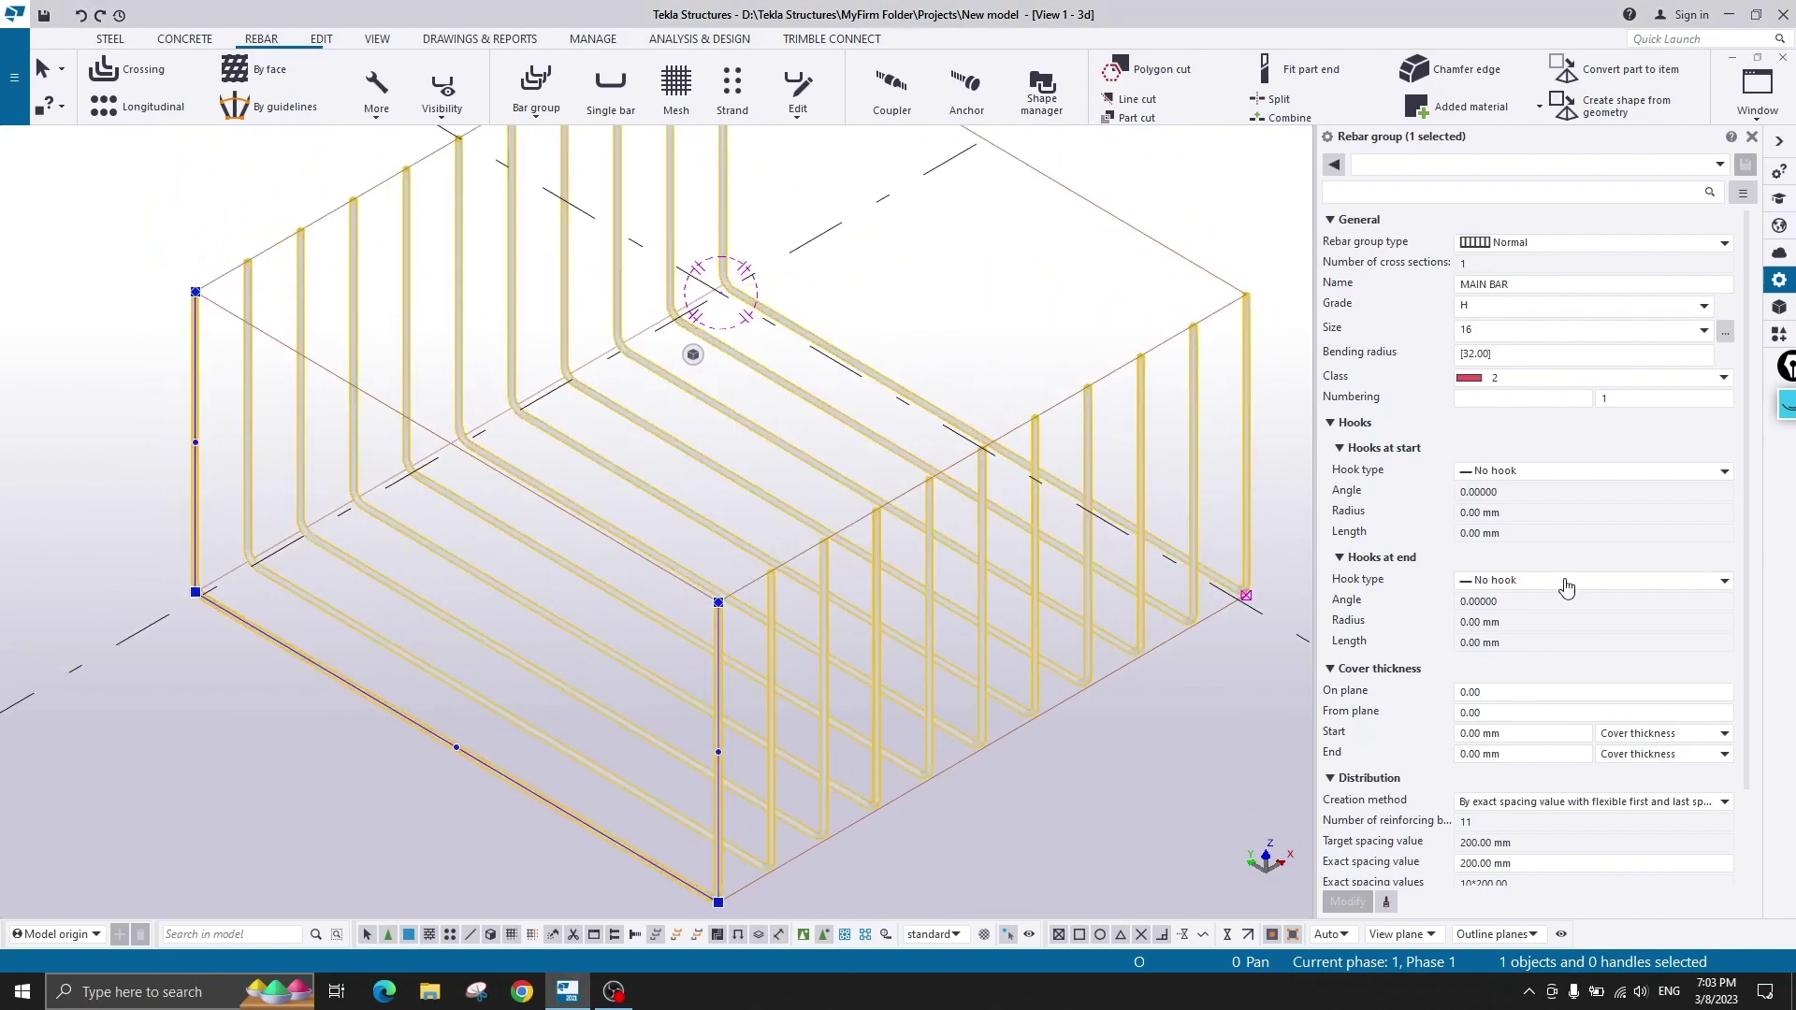
{"action": "scroll", "coordinate": [954, 627], "scroll_direction": "down", "scroll_amount": 2}
{"action": "scroll", "coordinate": [777, 537], "scroll_direction": "up", "scroll_amount": 3}
{"action": "scroll", "coordinate": [1052, 562], "scroll_direction": "down", "scroll_amount": 3}
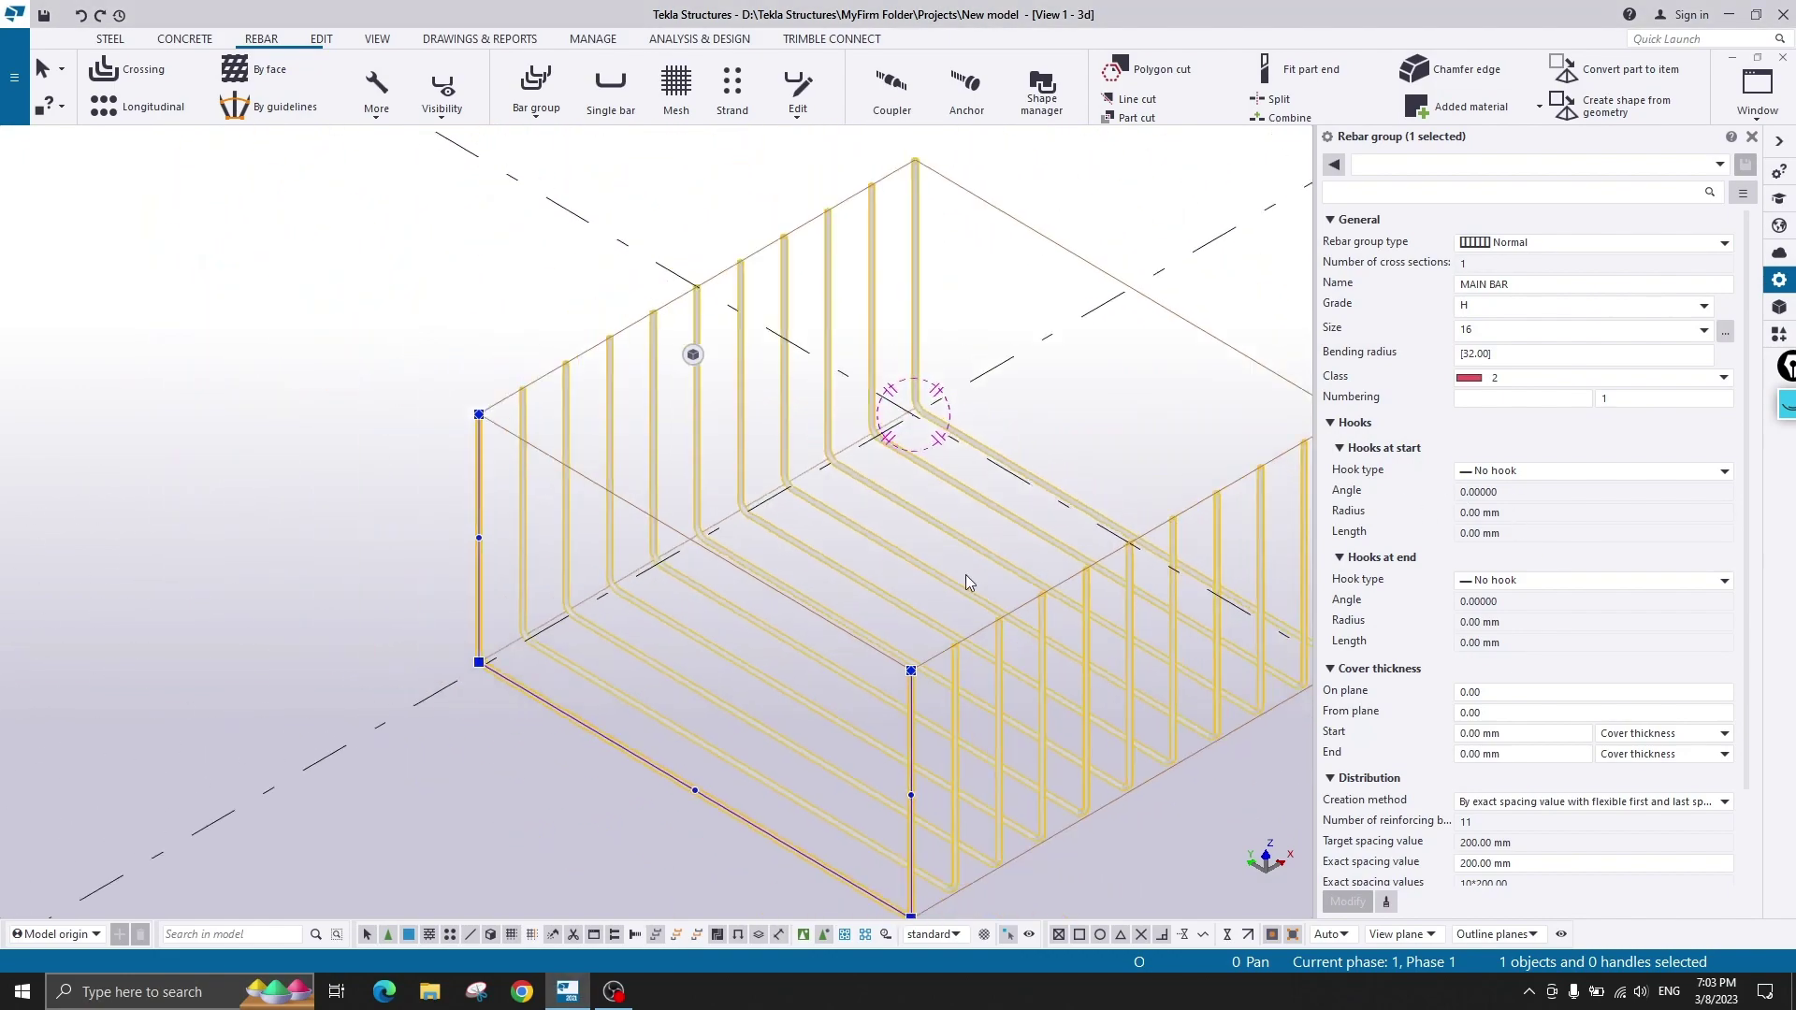
{"action": "scroll", "coordinate": [965, 575], "scroll_direction": "down", "scroll_amount": 1}
{"action": "middle_click_drag", "start_coordinate": [965, 575], "coordinate": [912, 485]}
{"action": "scroll", "coordinate": [562, 366], "scroll_direction": "up", "scroll_amount": 2}
{"action": "scroll", "coordinate": [517, 391], "scroll_direction": "down", "scroll_amount": 2}
{"action": "middle_click_drag", "start_coordinate": [517, 391], "coordinate": [391, 376]}
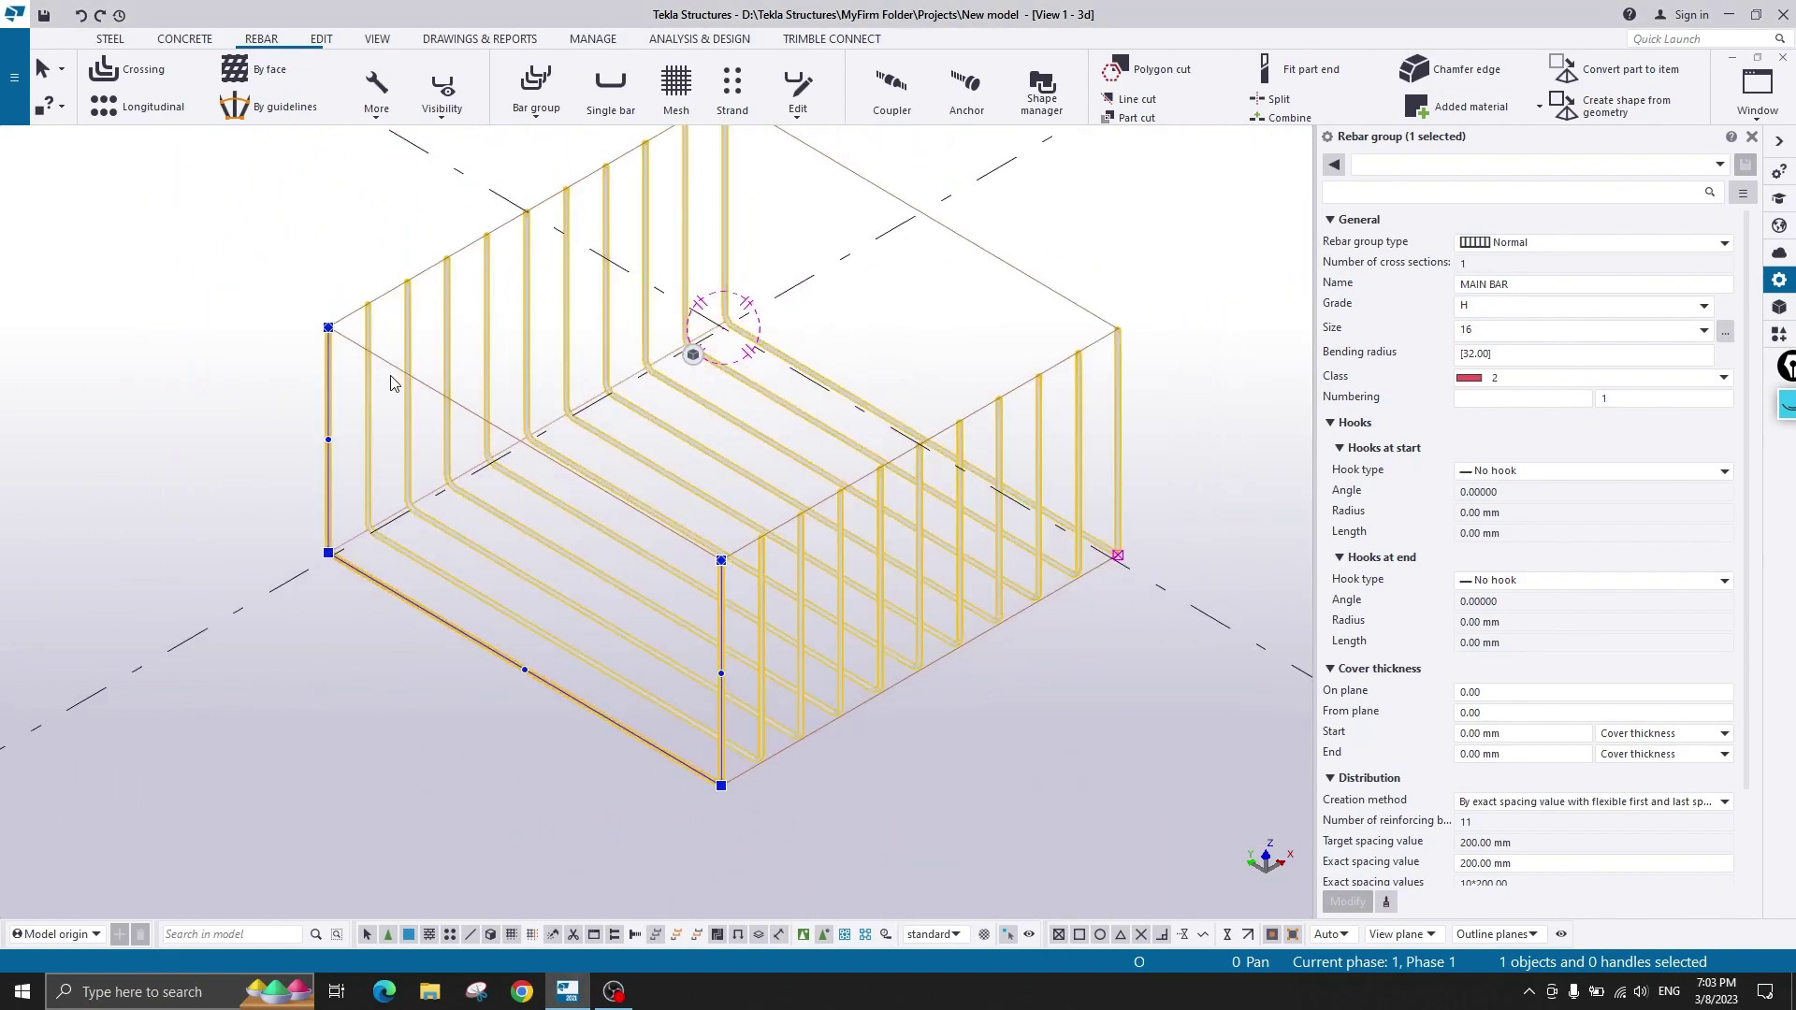
{"action": "scroll", "coordinate": [328, 327], "scroll_direction": "up", "scroll_amount": 1}
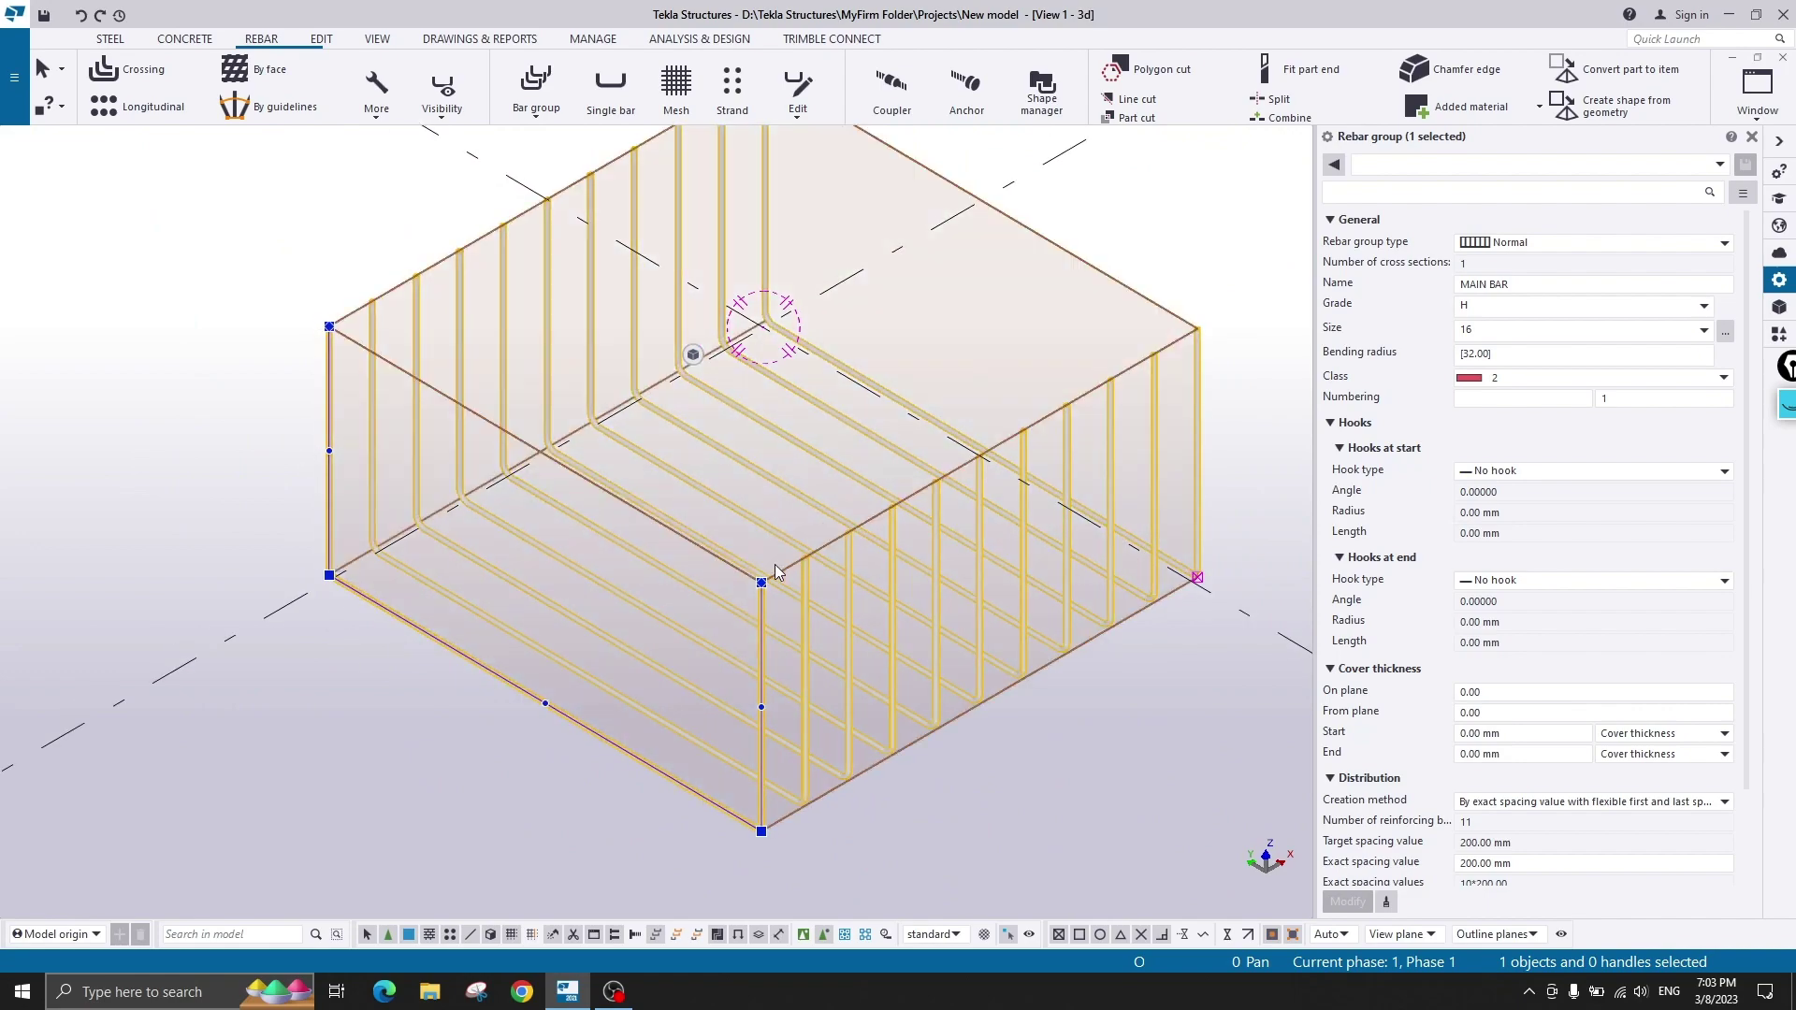
- Apply a Standard 90-degrees hook at the start of the selected bars and inspect the hooks up close
{"action": "left_click", "coordinate": [1581, 470]}
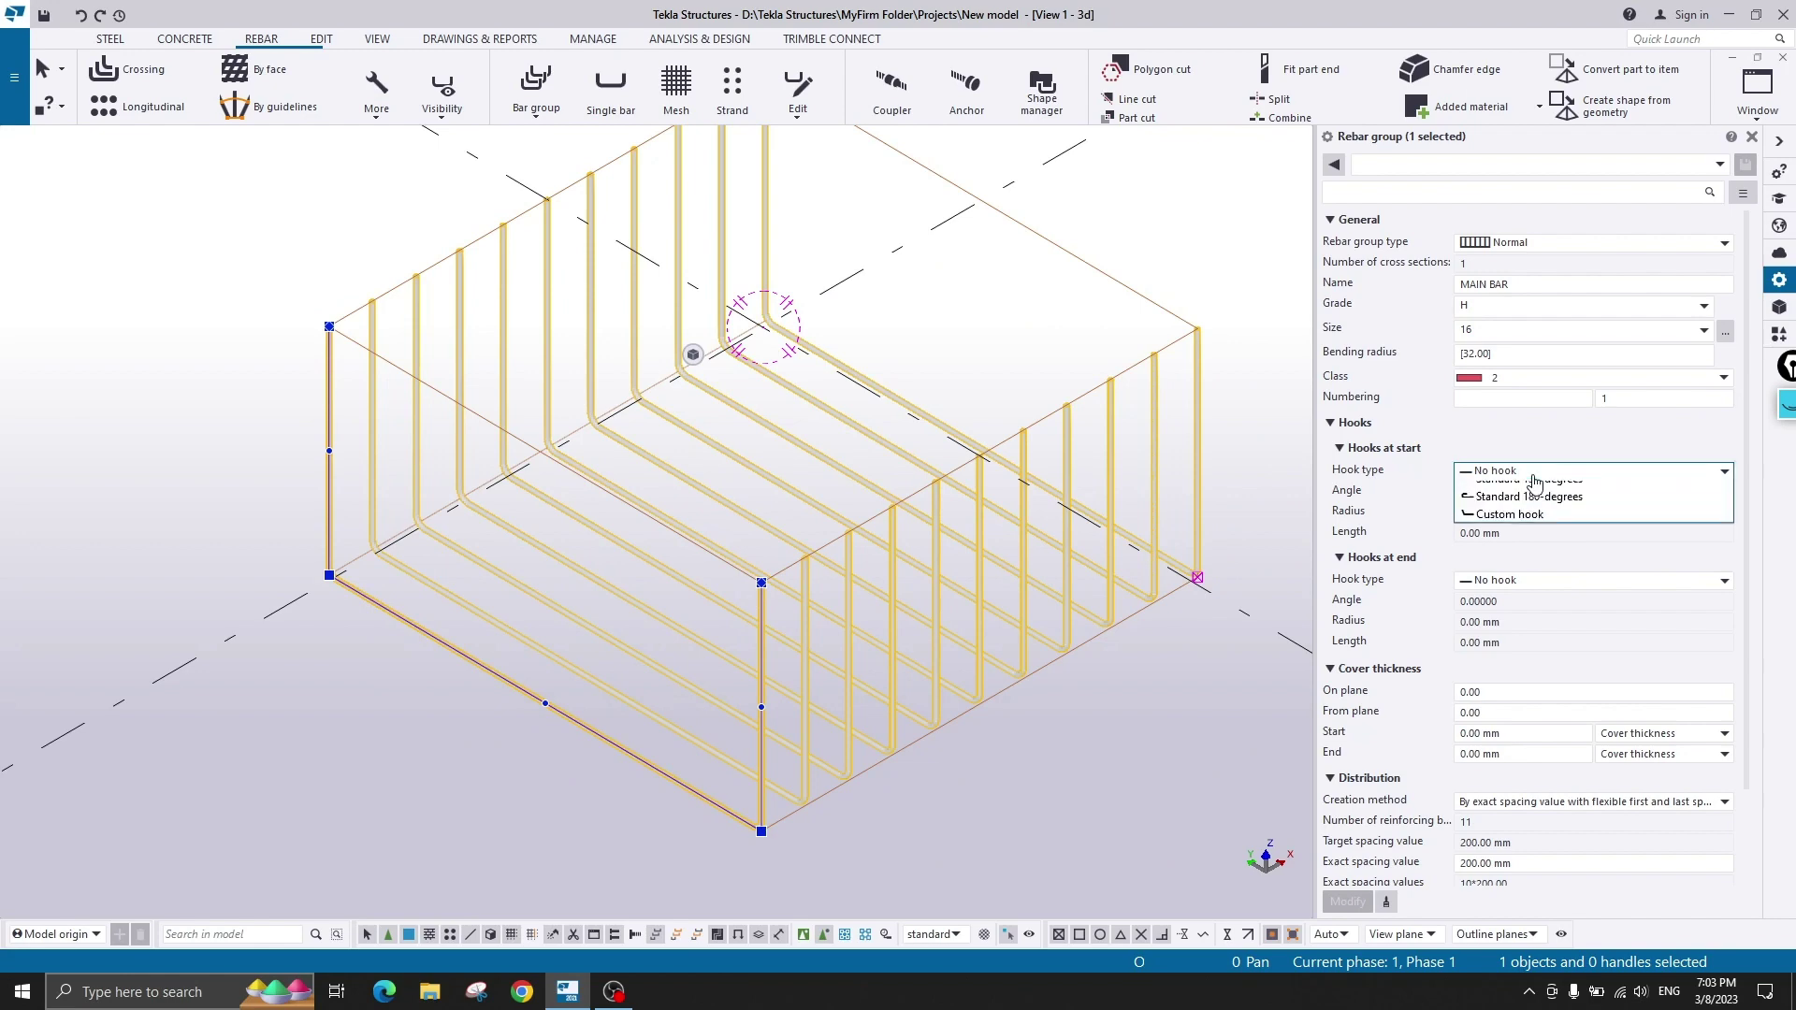
{"action": "left_click", "coordinate": [1583, 514]}
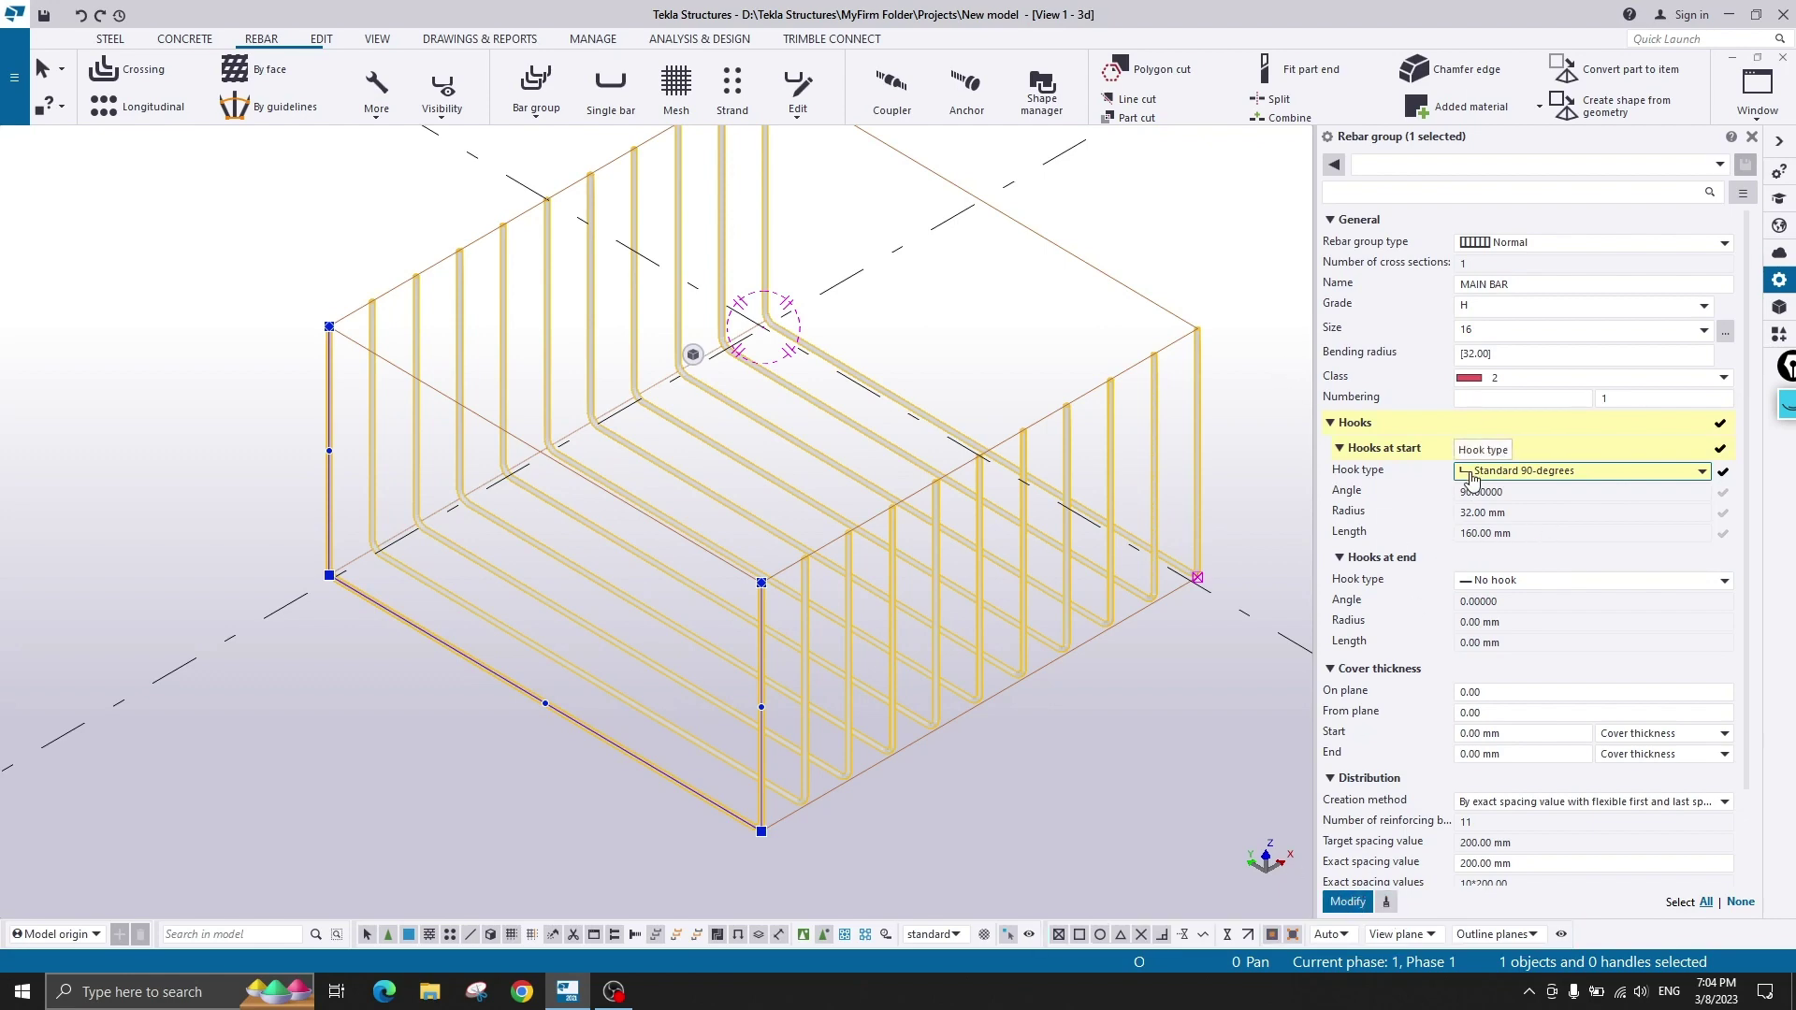
{"action": "left_click", "coordinate": [1347, 902]}
{"action": "scroll", "coordinate": [337, 322], "scroll_direction": "up", "scroll_amount": 5}
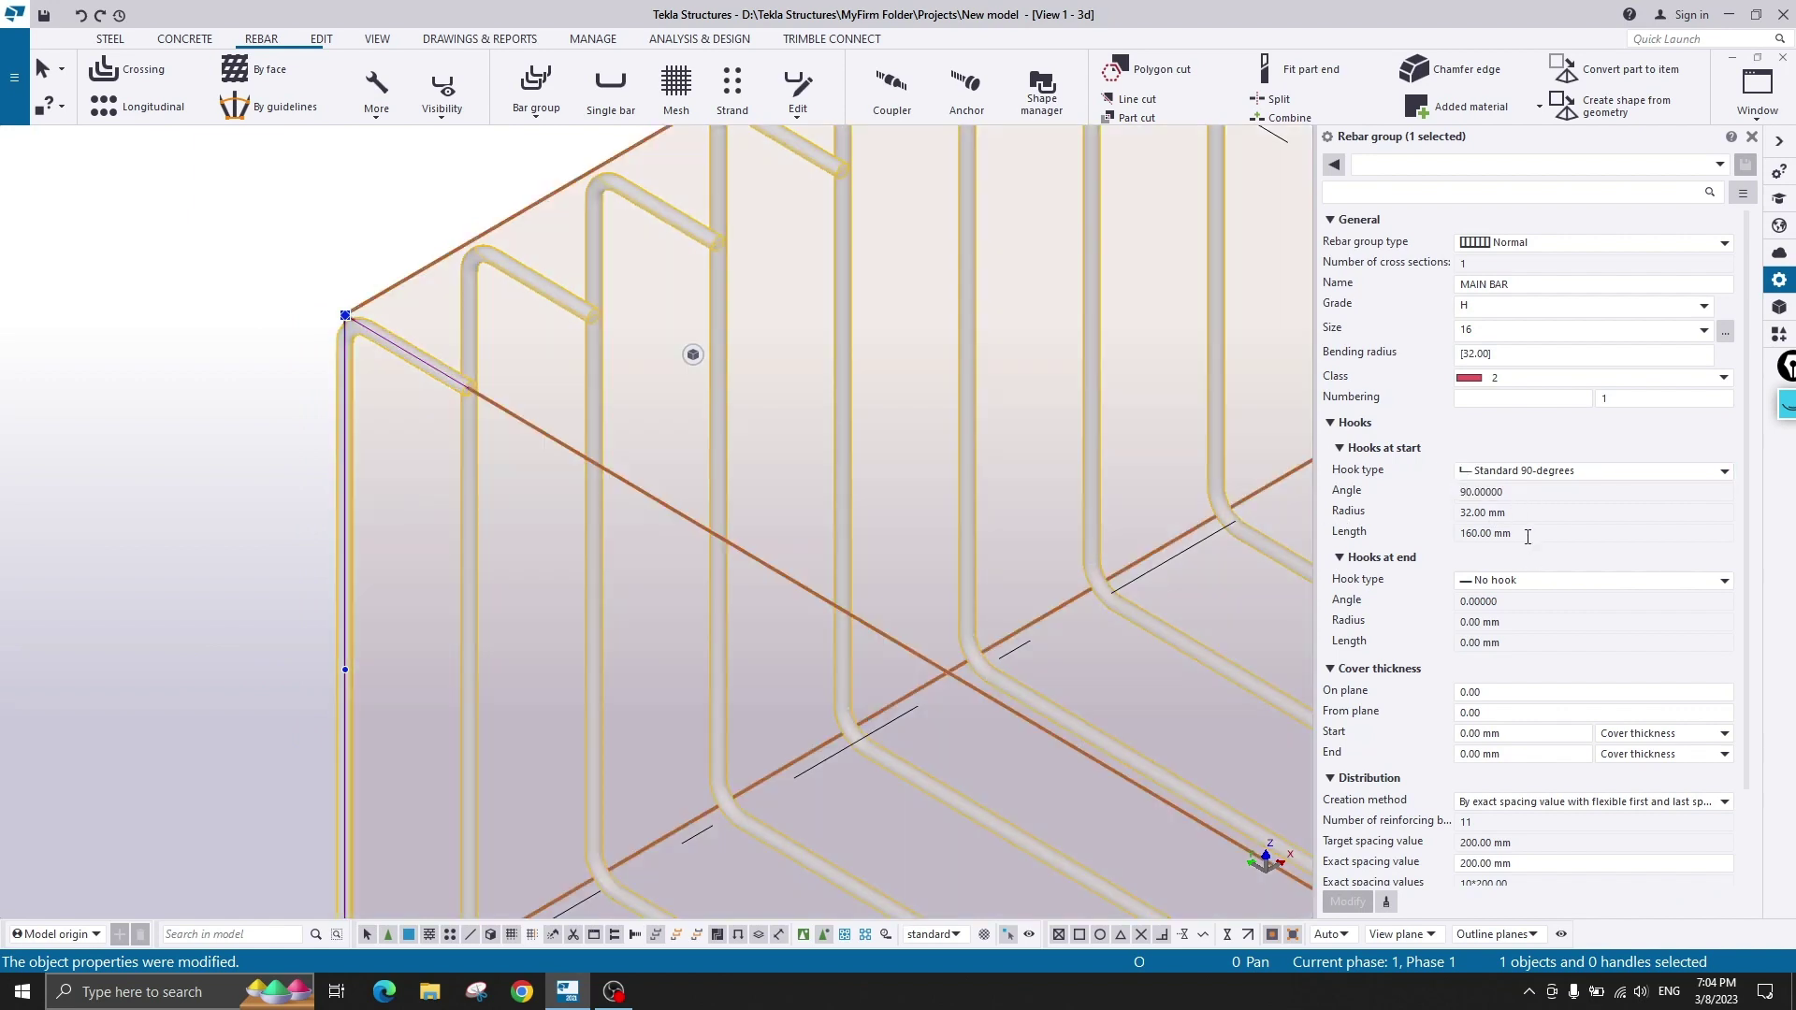
{"action": "scroll", "coordinate": [346, 334], "scroll_direction": "up", "scroll_amount": 3}
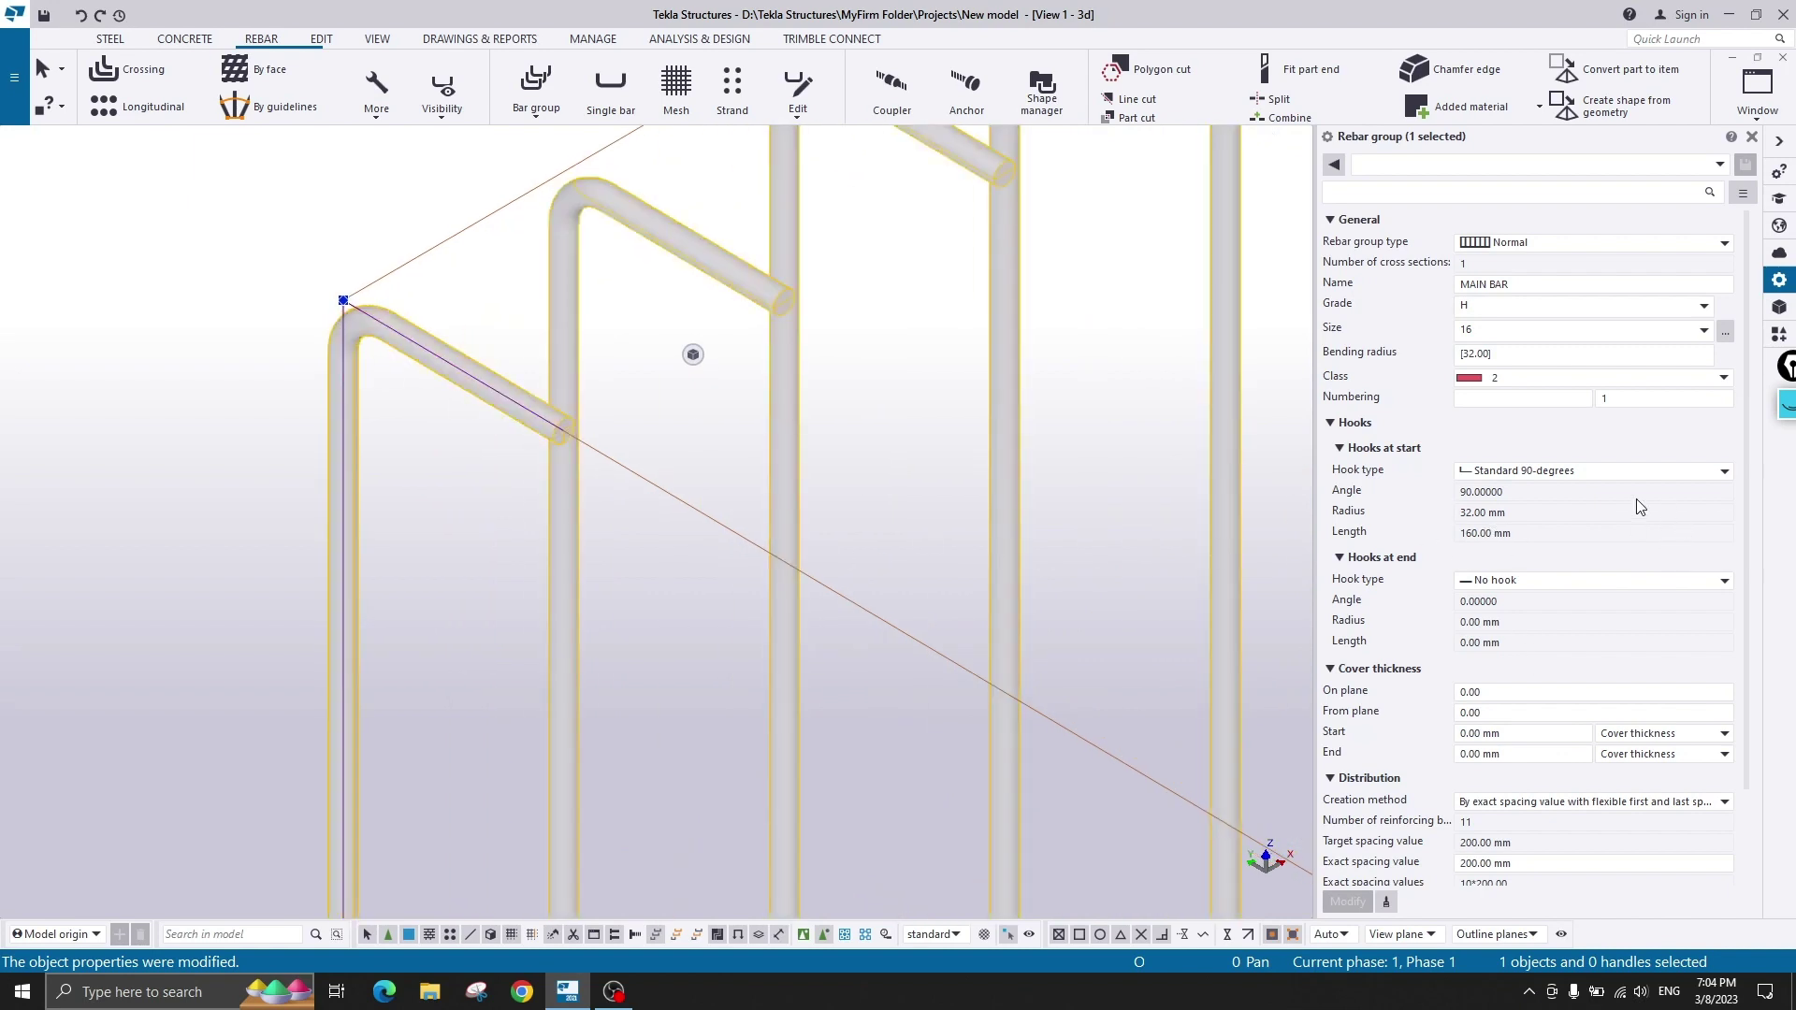
- Change the bars' start hook to a custom hook with a length of 300 mm, and apply the modification
{"action": "left_click", "coordinate": [1588, 480]}
{"action": "left_click", "coordinate": [1561, 560]}
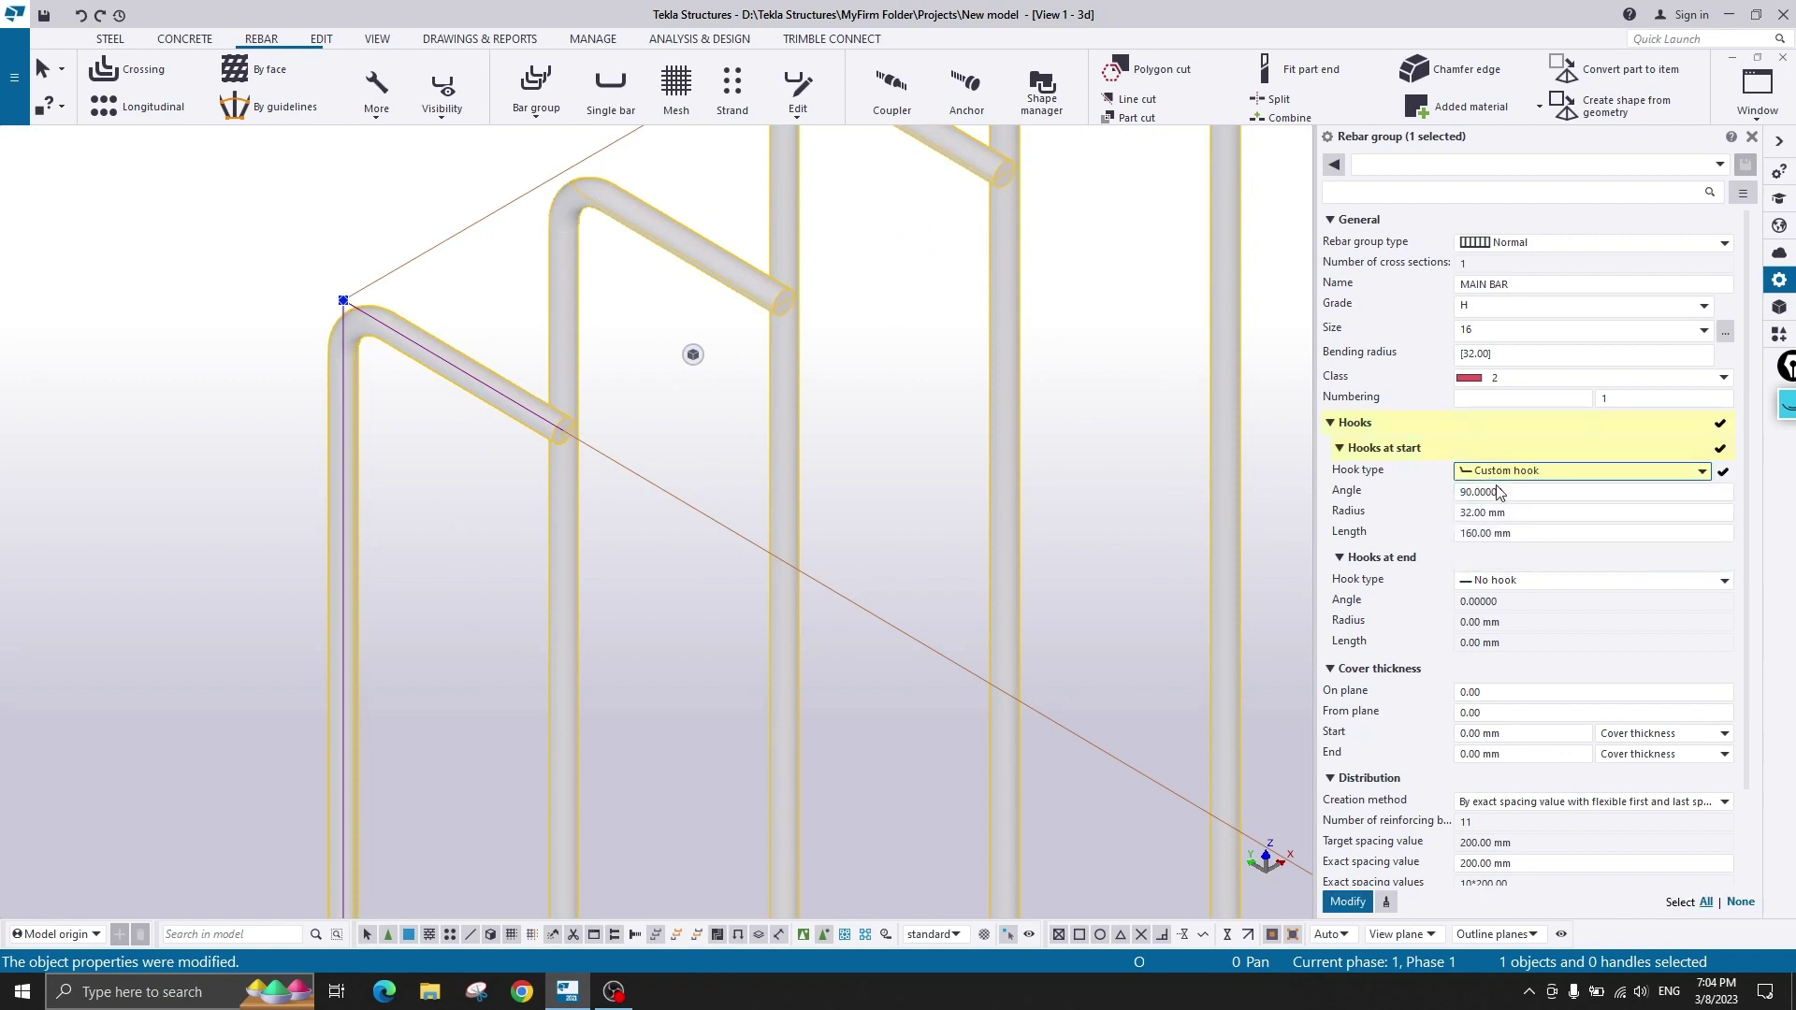
{"action": "double_click", "coordinate": [1543, 498]}
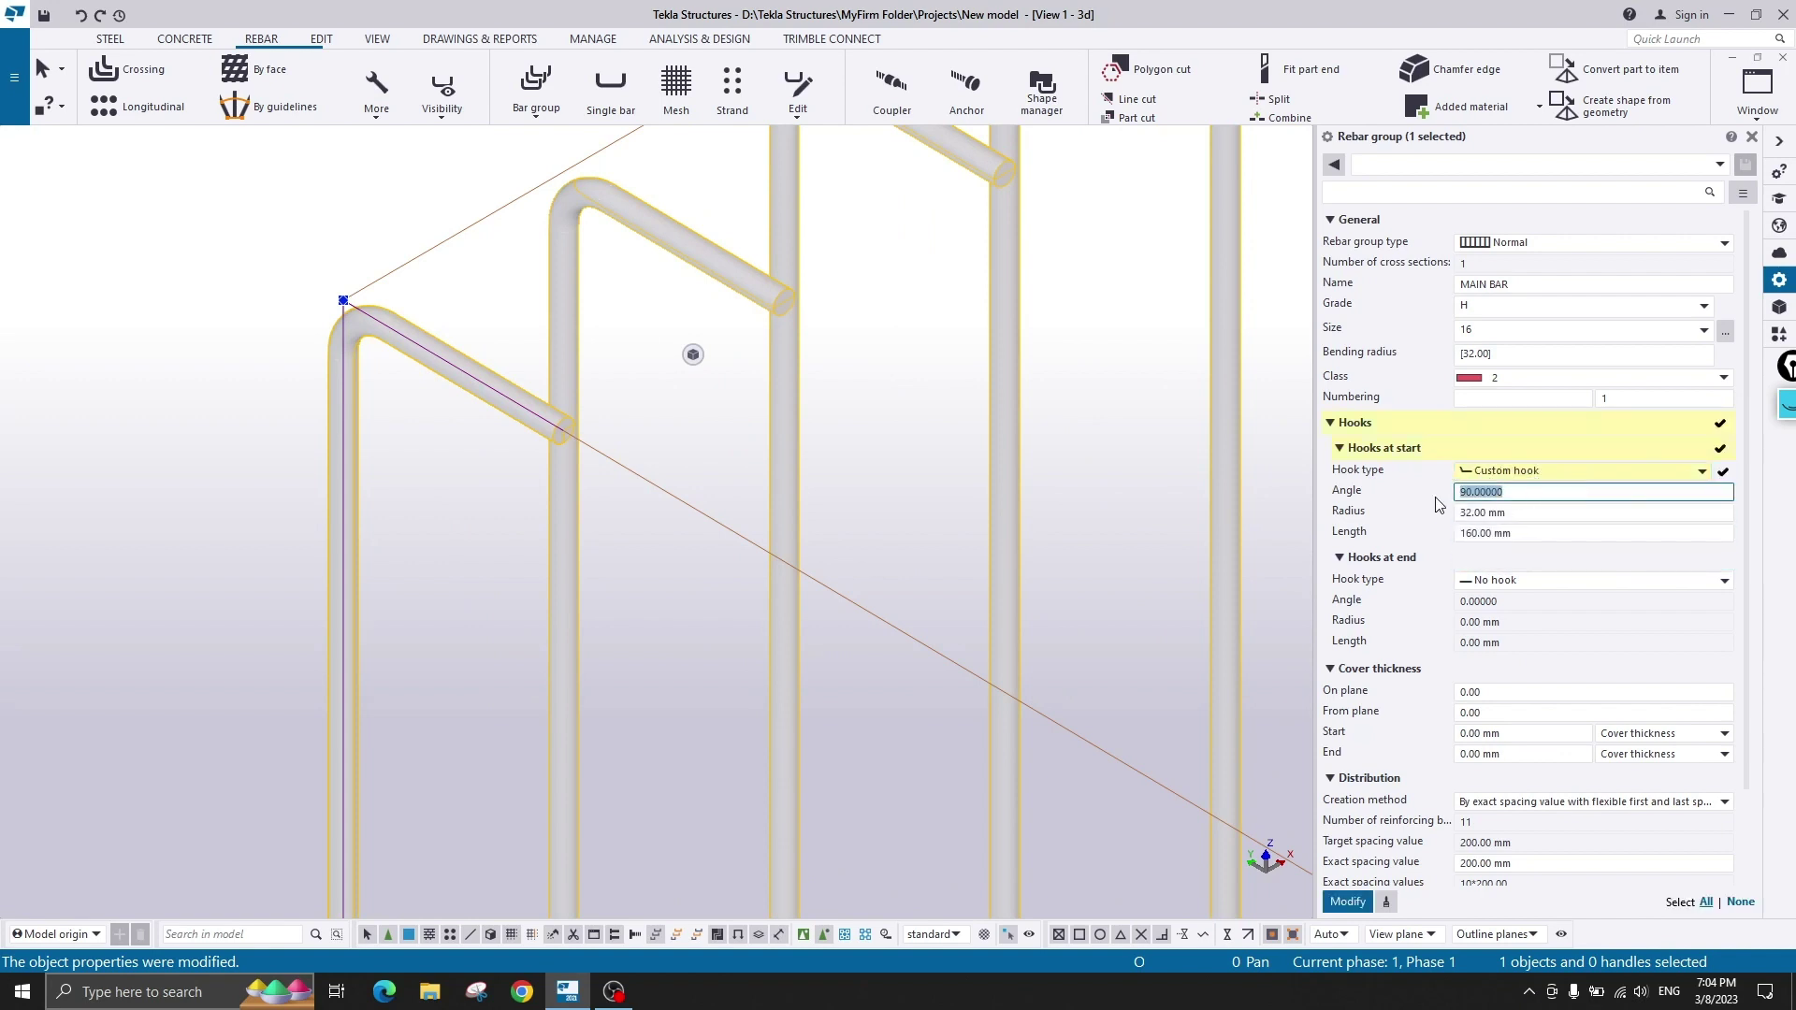
{"action": "double_click", "coordinate": [1539, 514]}
{"action": "left_click", "coordinate": [1466, 533]}
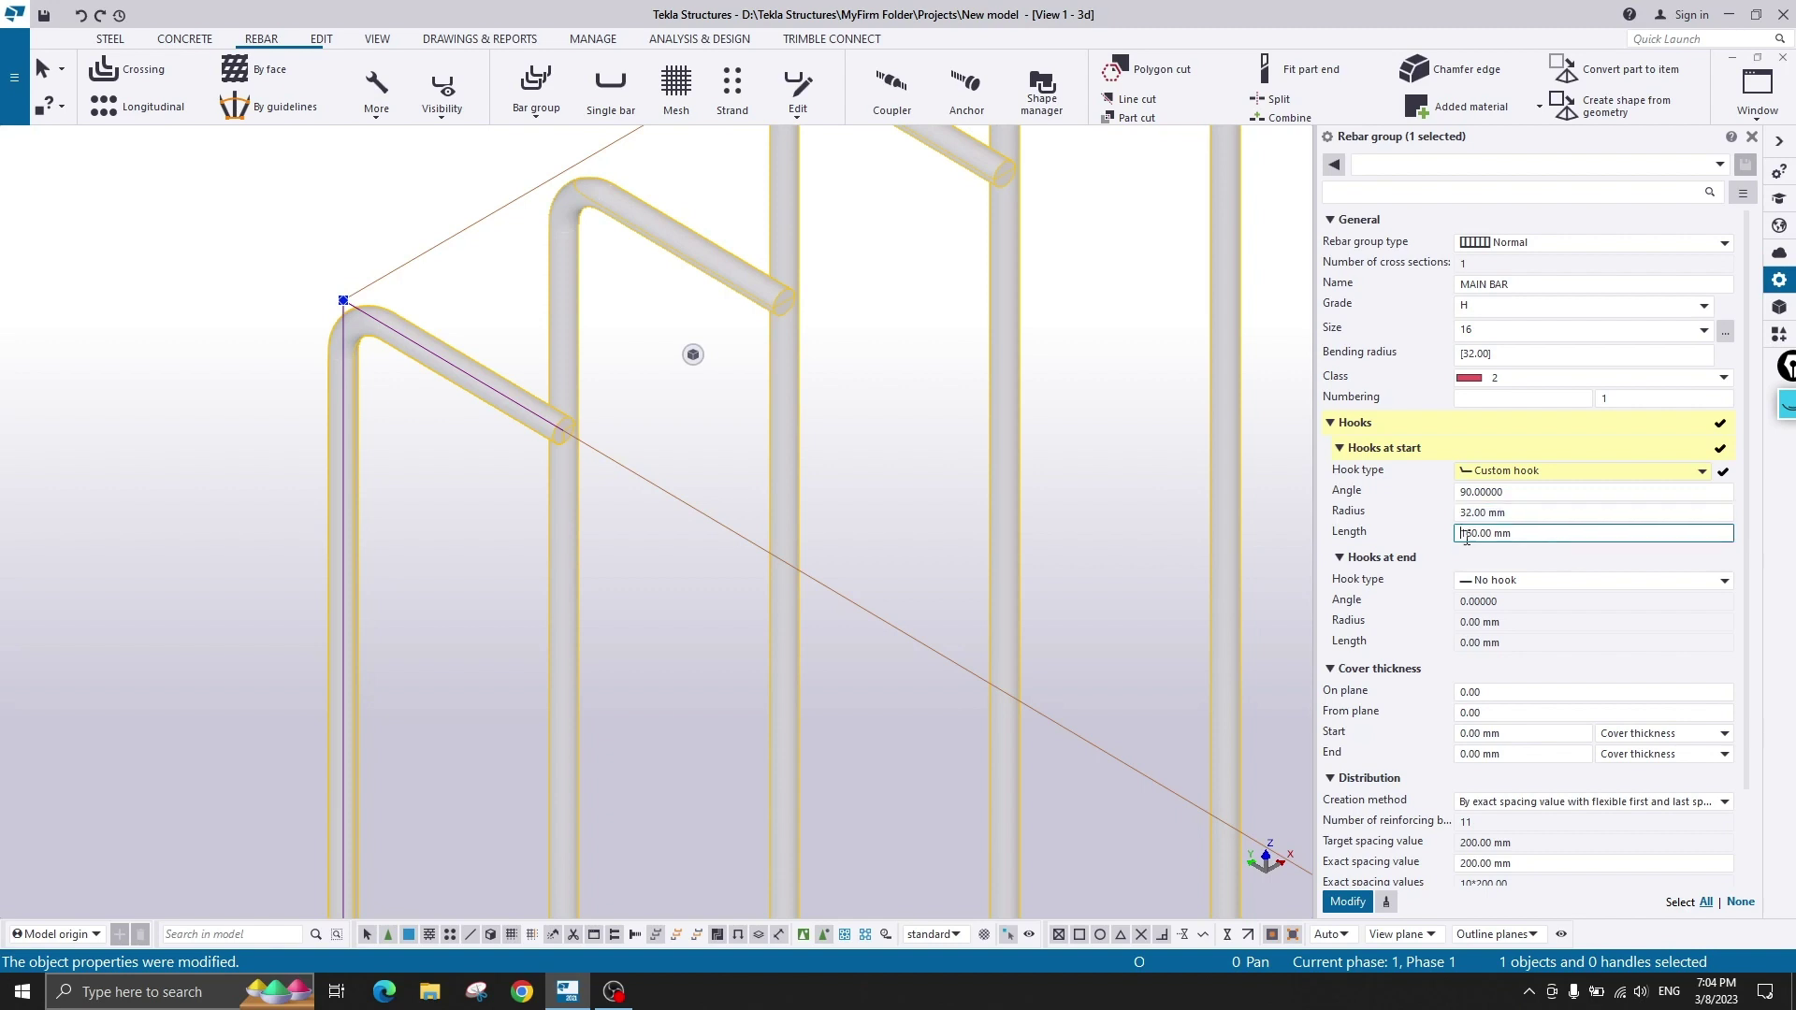
{"action": "type", "text": "300"}
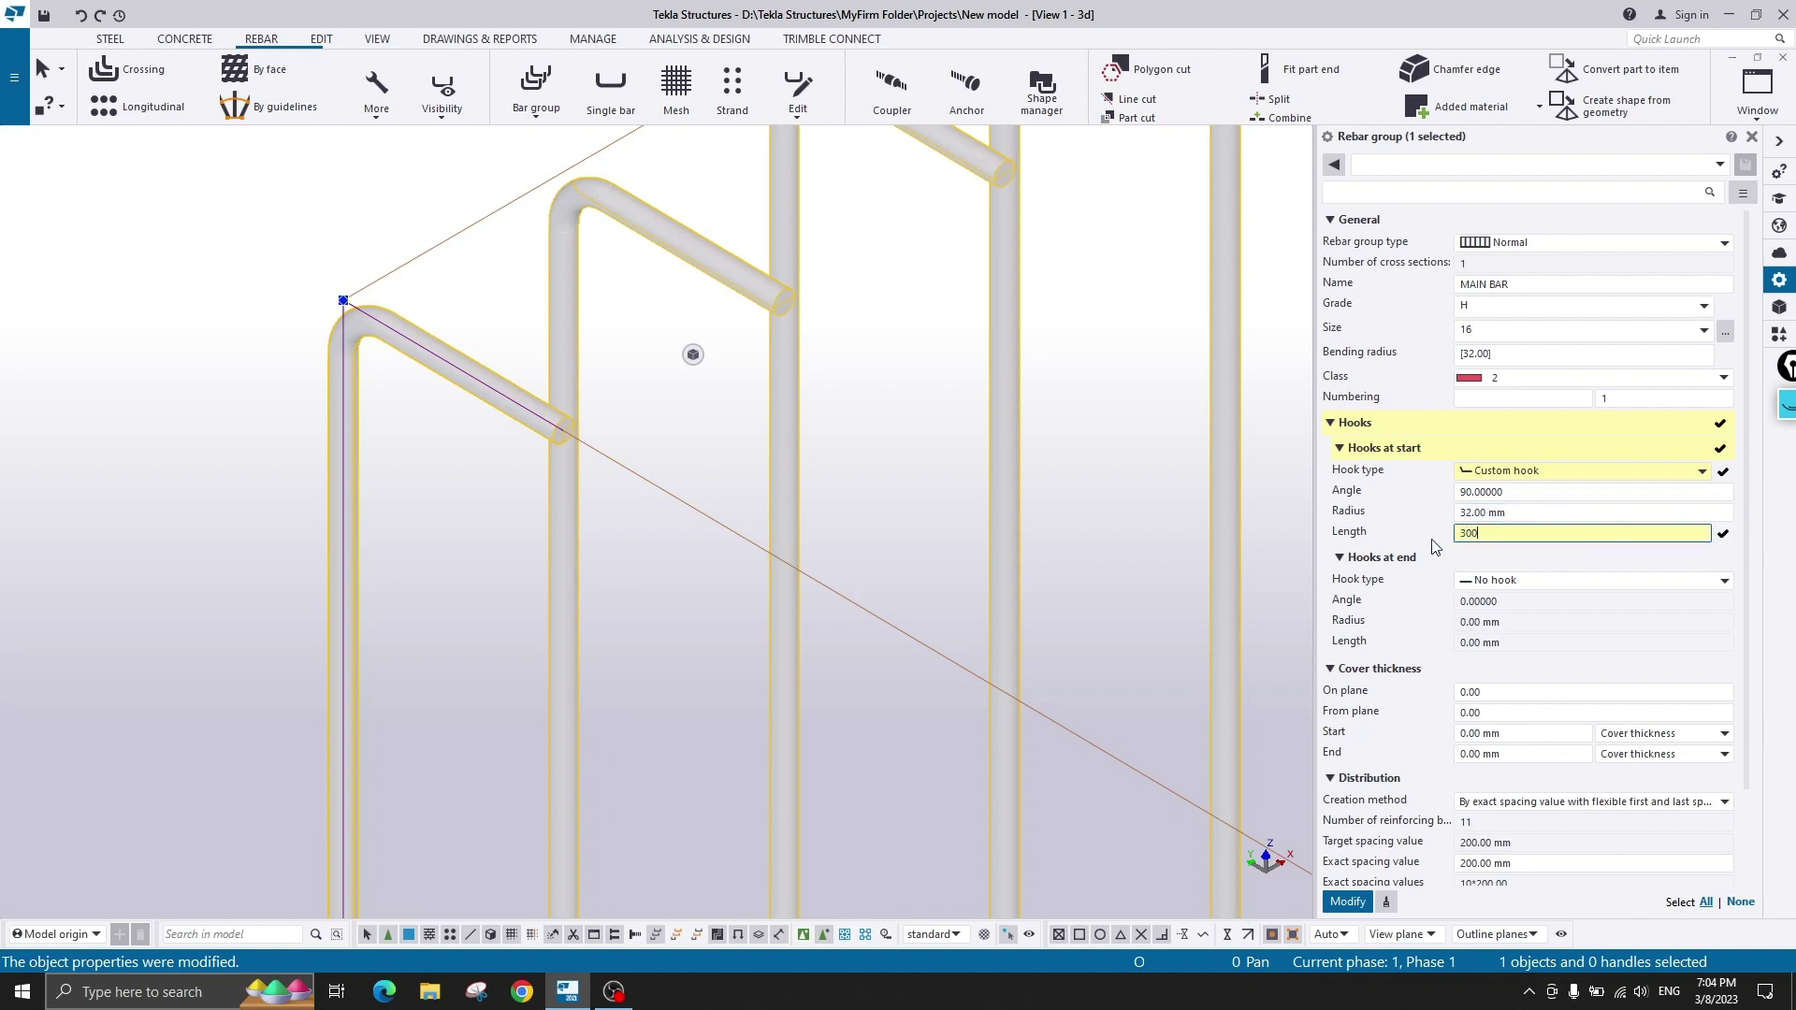
{"action": "key", "text": "Return"}
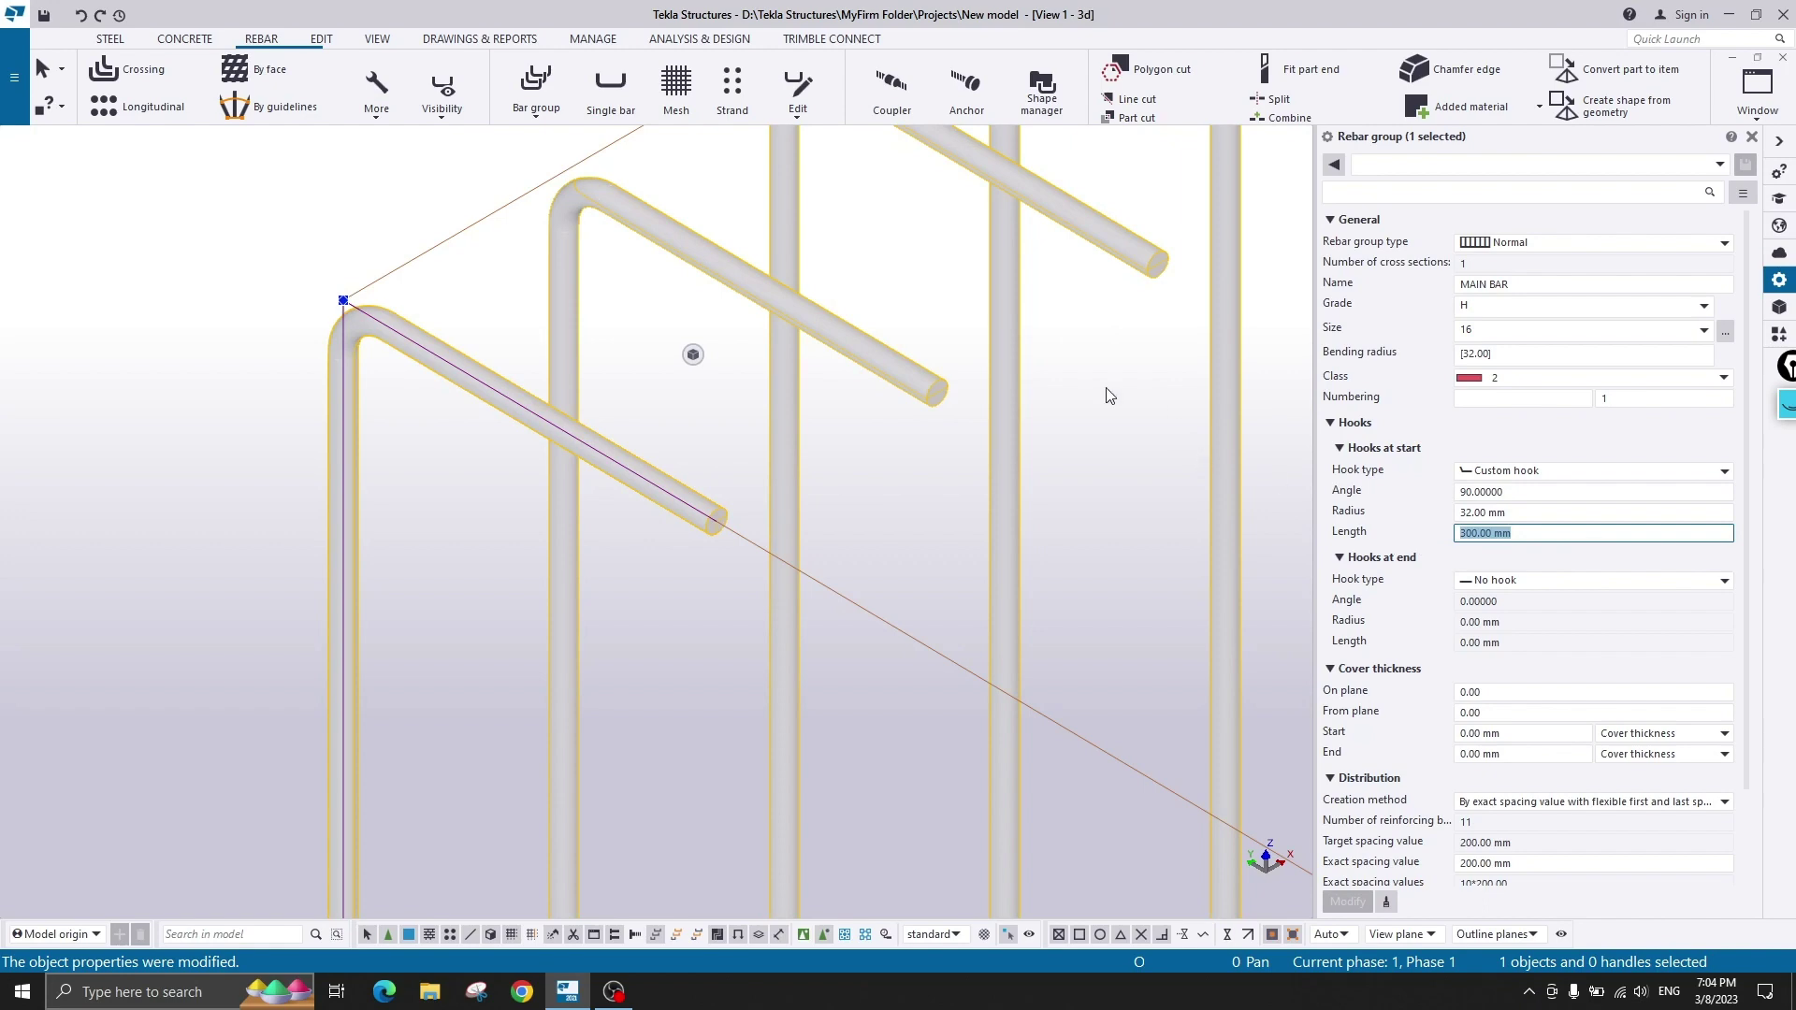
{"action": "scroll", "coordinate": [760, 417], "scroll_direction": "down", "scroll_amount": 2}
{"action": "right_click", "coordinate": [401, 271]}
{"action": "left_click", "coordinate": [444, 283]}
- Apply a Standard 90-degrees hook at the end of the selected bar group and inspect the hooks on the far legs
{"action": "scroll", "coordinate": [1277, 574], "scroll_direction": "down", "scroll_amount": 2}
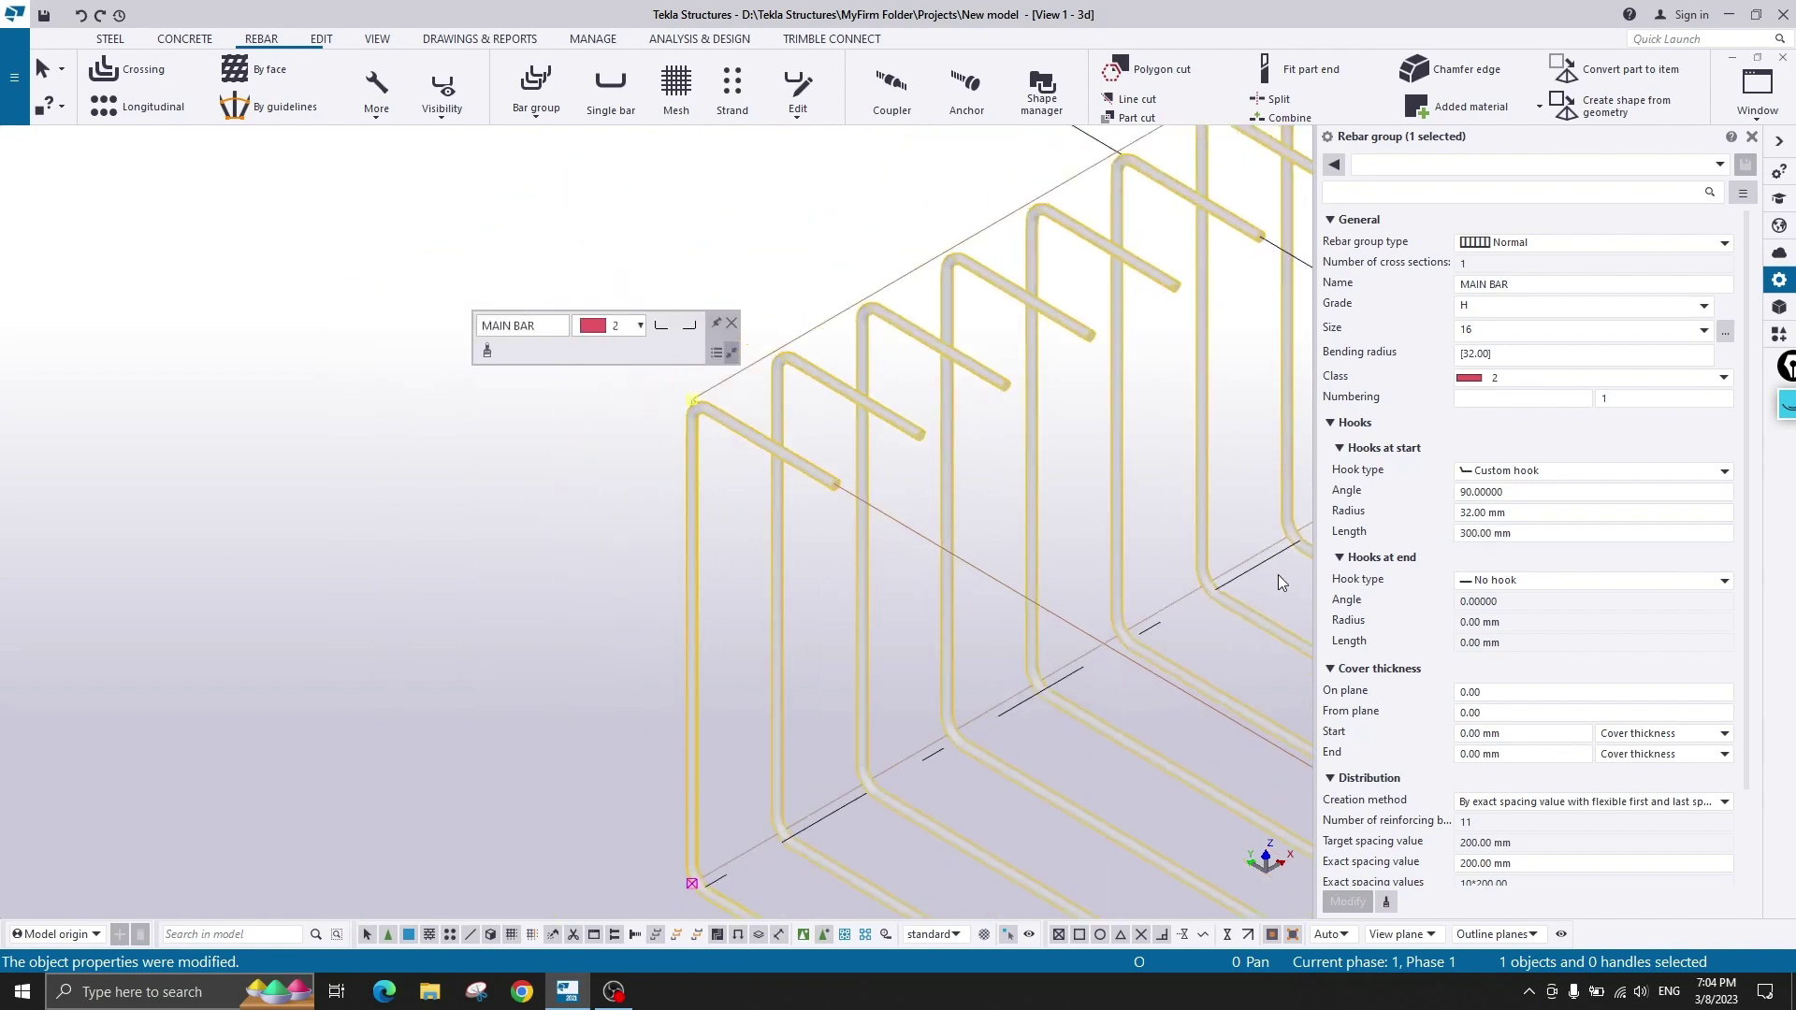
{"action": "middle_click_drag", "start_coordinate": [1278, 574], "coordinate": [1116, 513]}
{"action": "left_click", "coordinate": [1524, 558]}
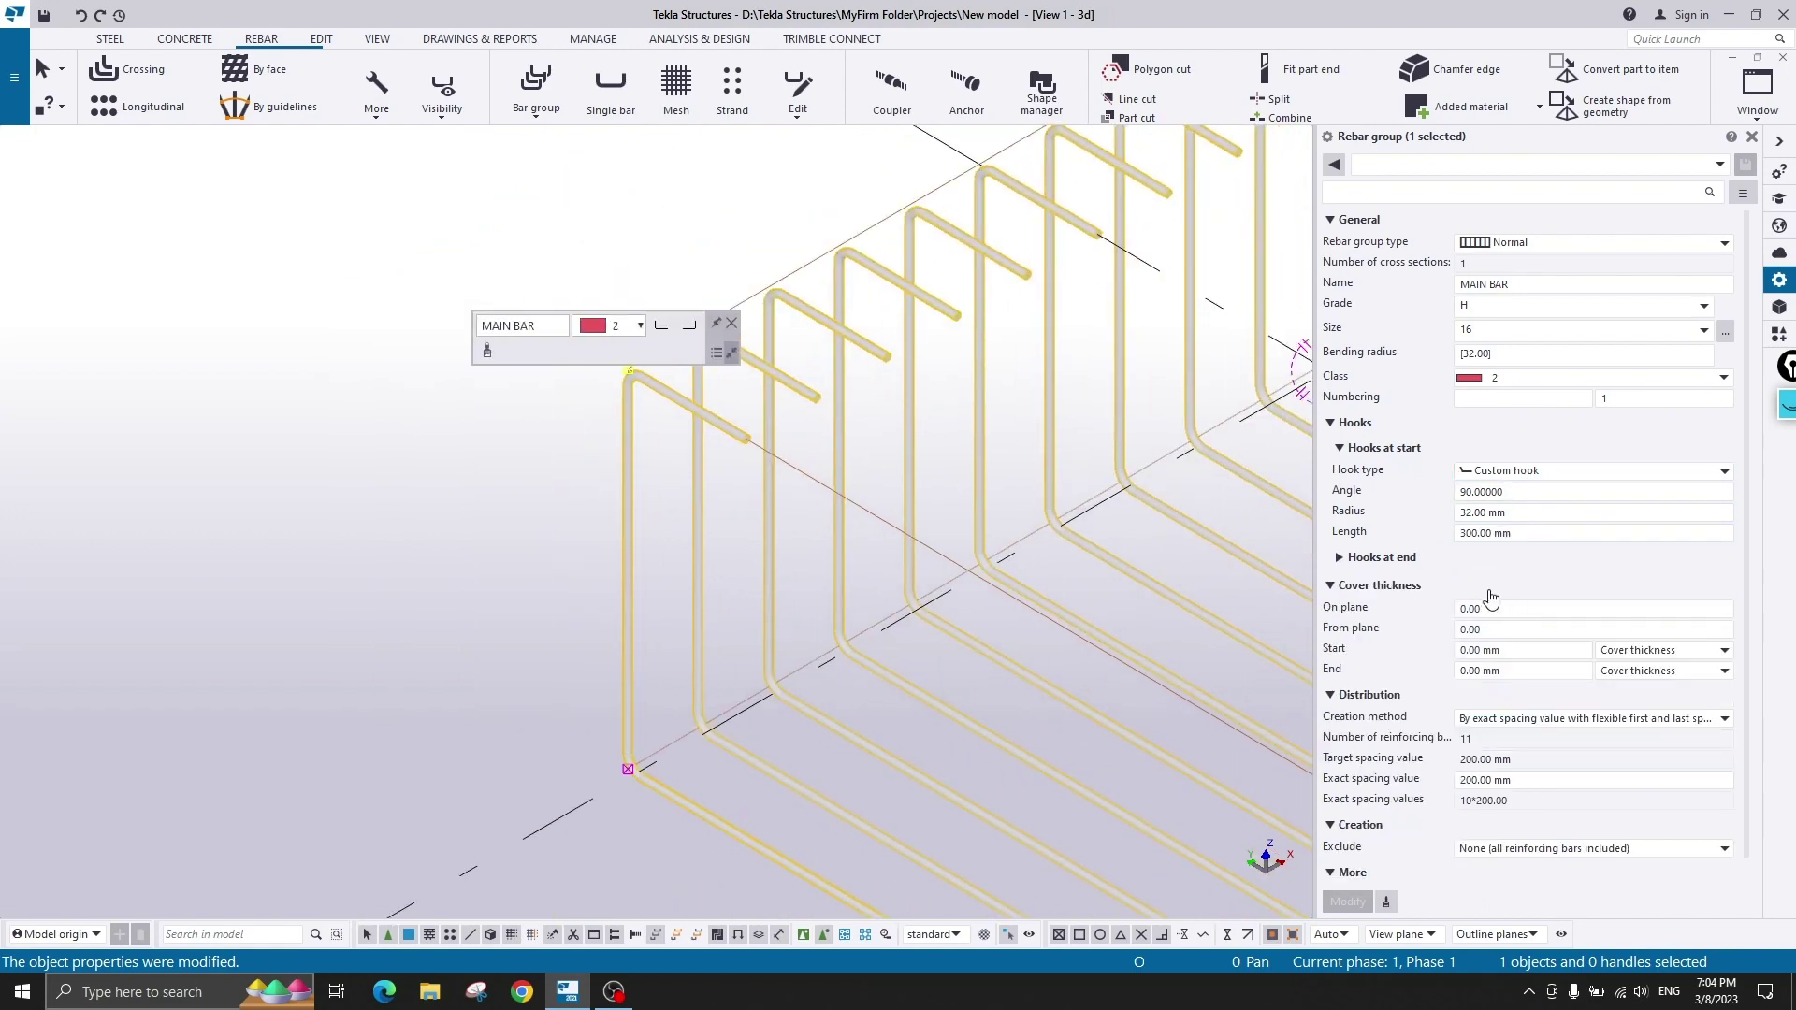
{"action": "left_click", "coordinate": [1412, 557]}
{"action": "left_click", "coordinate": [1435, 581]}
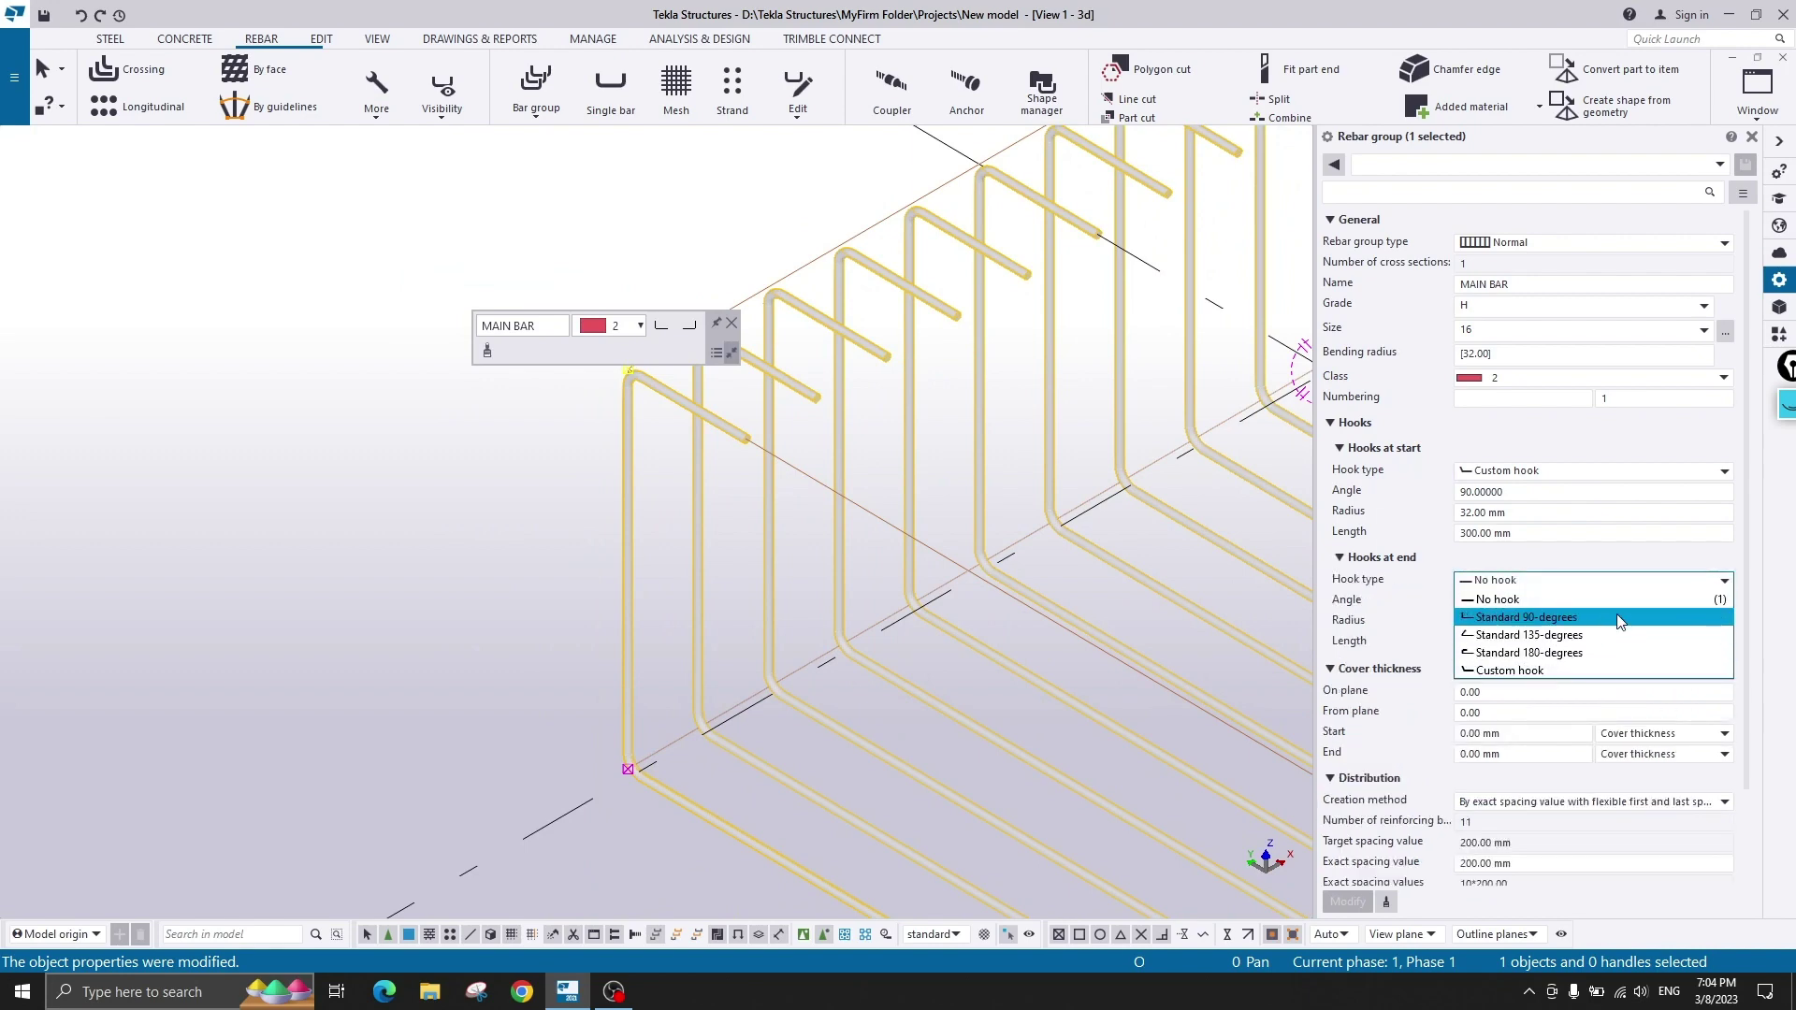
{"action": "left_click", "coordinate": [1459, 622]}
{"action": "left_click", "coordinate": [1347, 901]}
{"action": "scroll", "coordinate": [1036, 468], "scroll_direction": "down", "scroll_amount": 2}
{"action": "middle_click_drag", "start_coordinate": [1188, 608], "coordinate": [842, 508]}
{"action": "scroll", "coordinate": [846, 508], "scroll_direction": "up", "scroll_amount": 2}
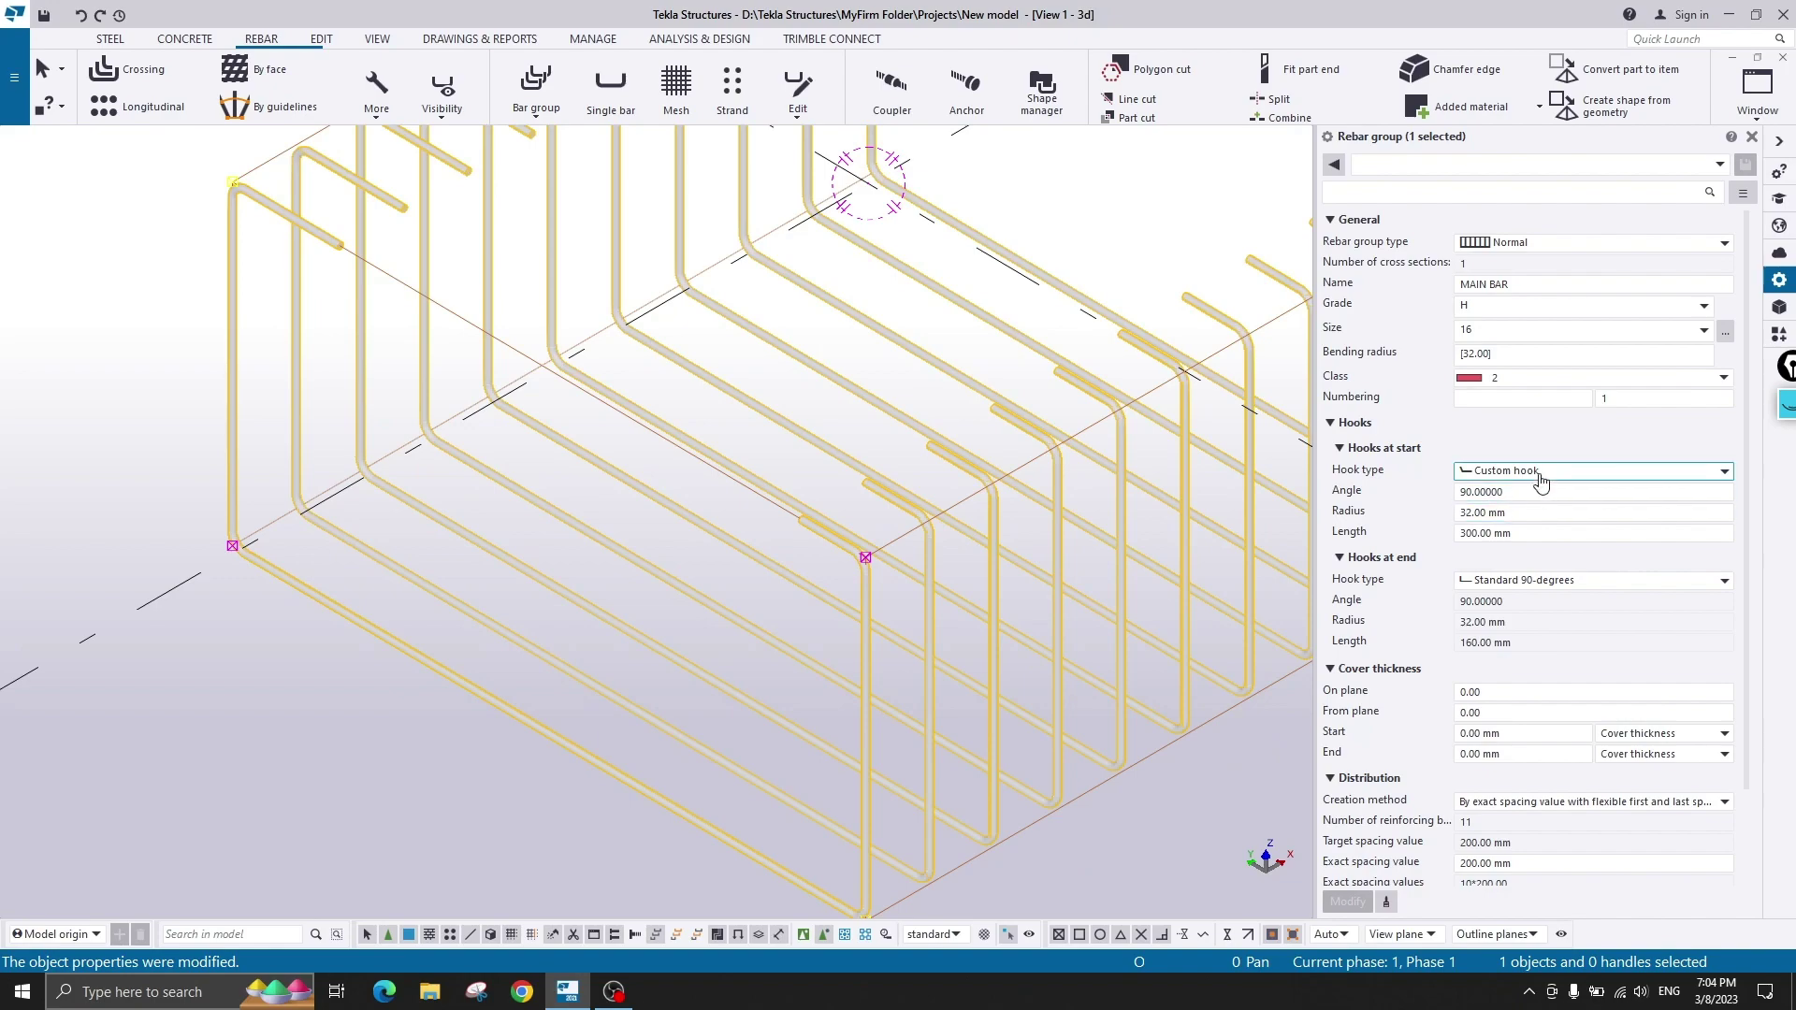
- Change the bars' end hook to Standard 135-degrees, apply the modification and inspect the bent ends
{"action": "left_click", "coordinate": [1510, 586]}
{"action": "left_click", "coordinate": [1578, 638]}
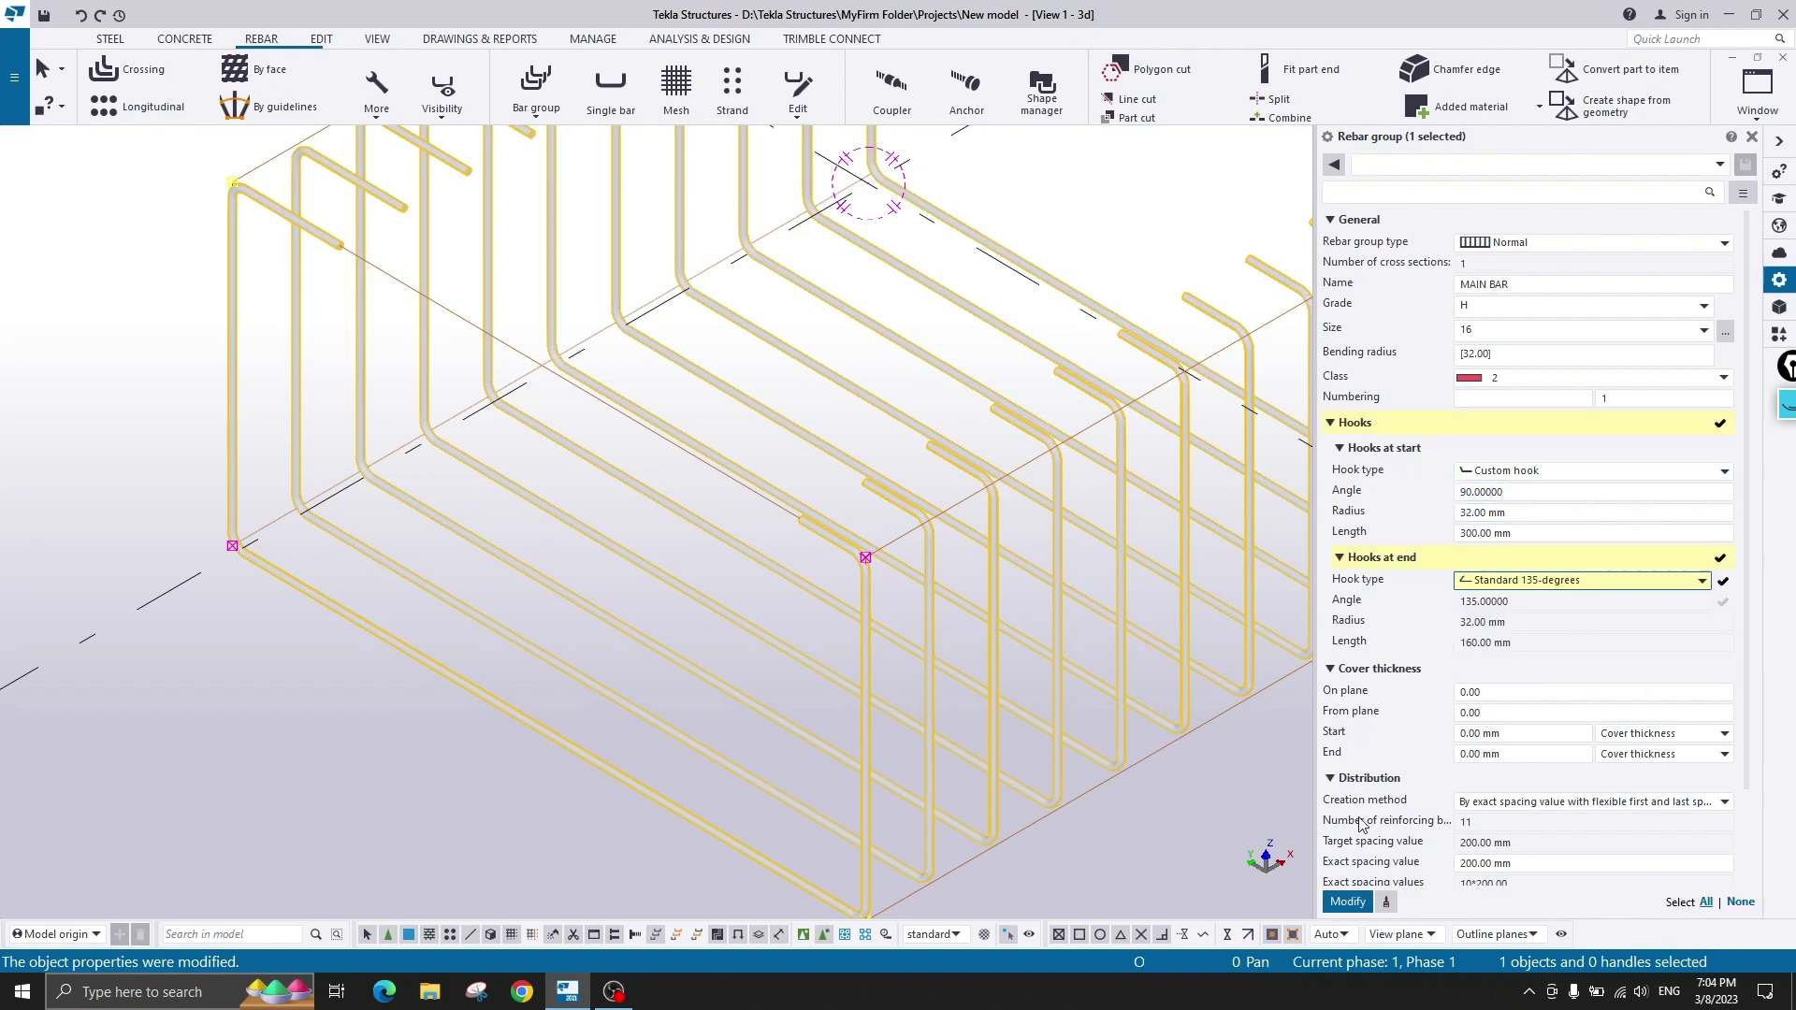
{"action": "left_click", "coordinate": [1348, 902]}
{"action": "scroll", "coordinate": [806, 582], "scroll_direction": "down", "scroll_amount": 3}
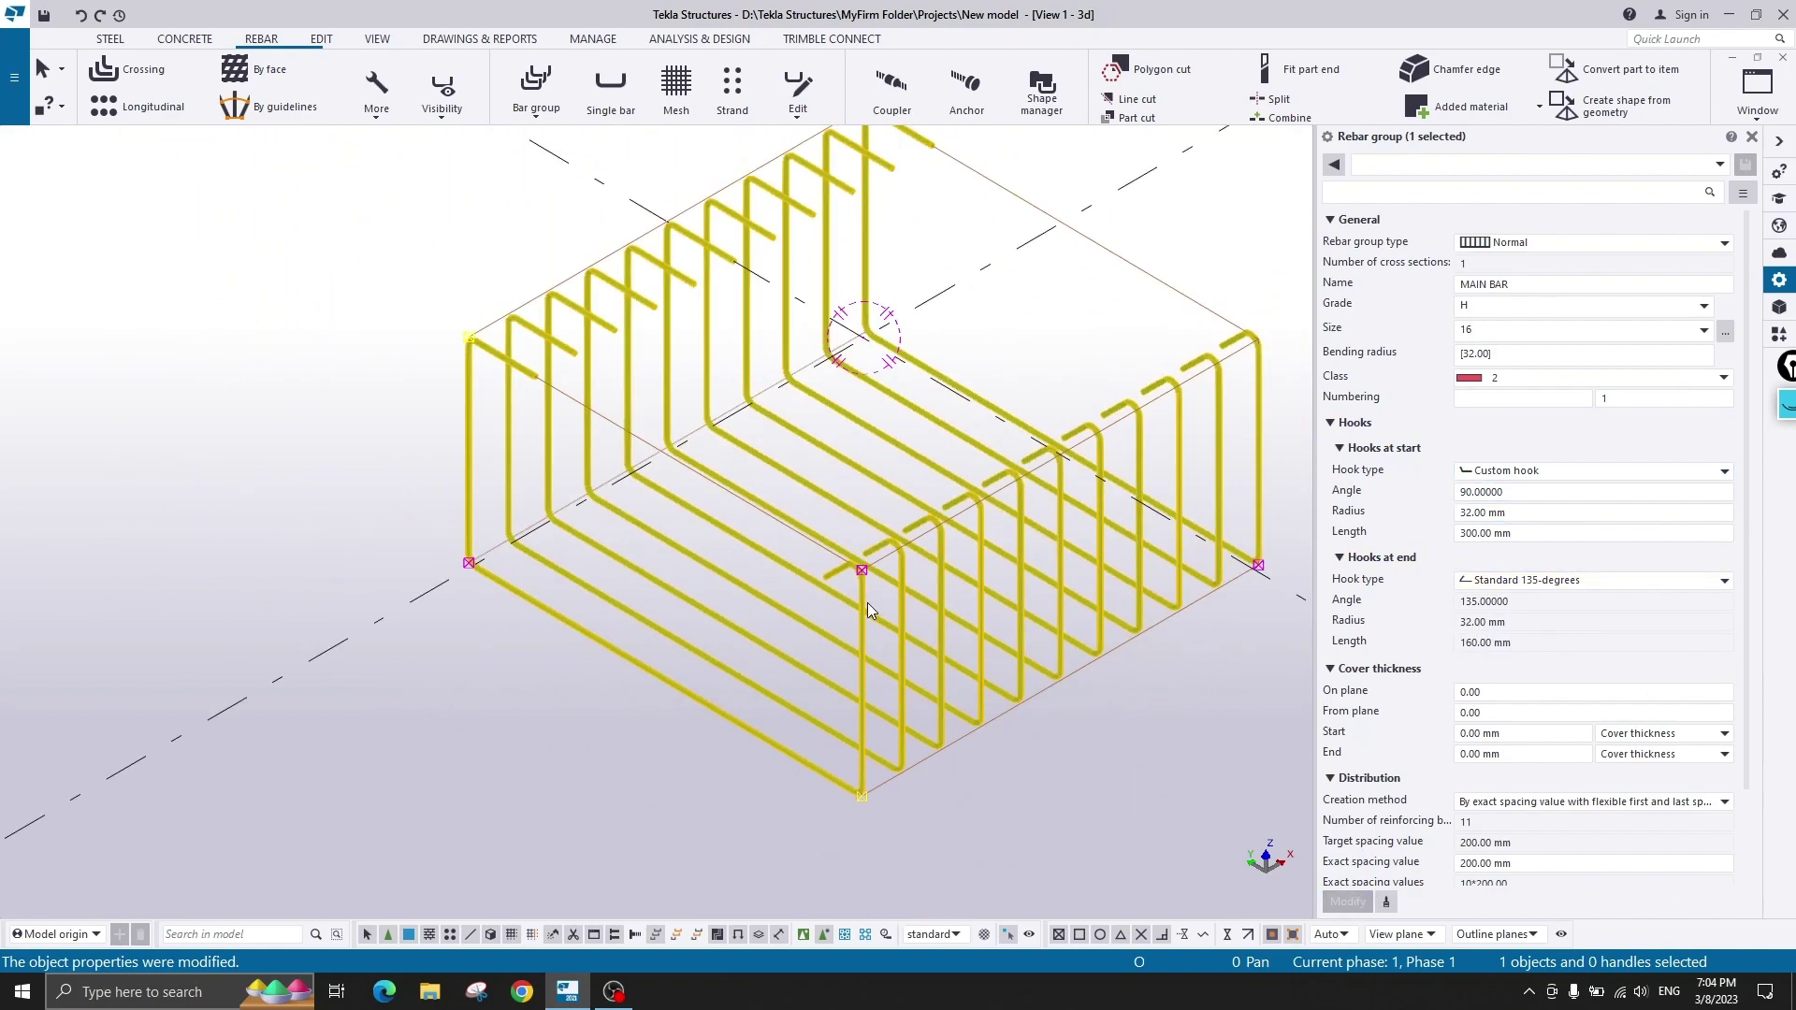
{"action": "scroll", "coordinate": [862, 564], "scroll_direction": "up", "scroll_amount": 1}
{"action": "left_click", "coordinate": [862, 564]}
{"action": "middle_click_drag", "start_coordinate": [866, 569], "coordinate": [870, 641], "text": "ctrl"}
{"action": "left_click", "coordinate": [530, 280]}
{"action": "scroll", "coordinate": [510, 281], "scroll_direction": "up", "scroll_amount": 4}
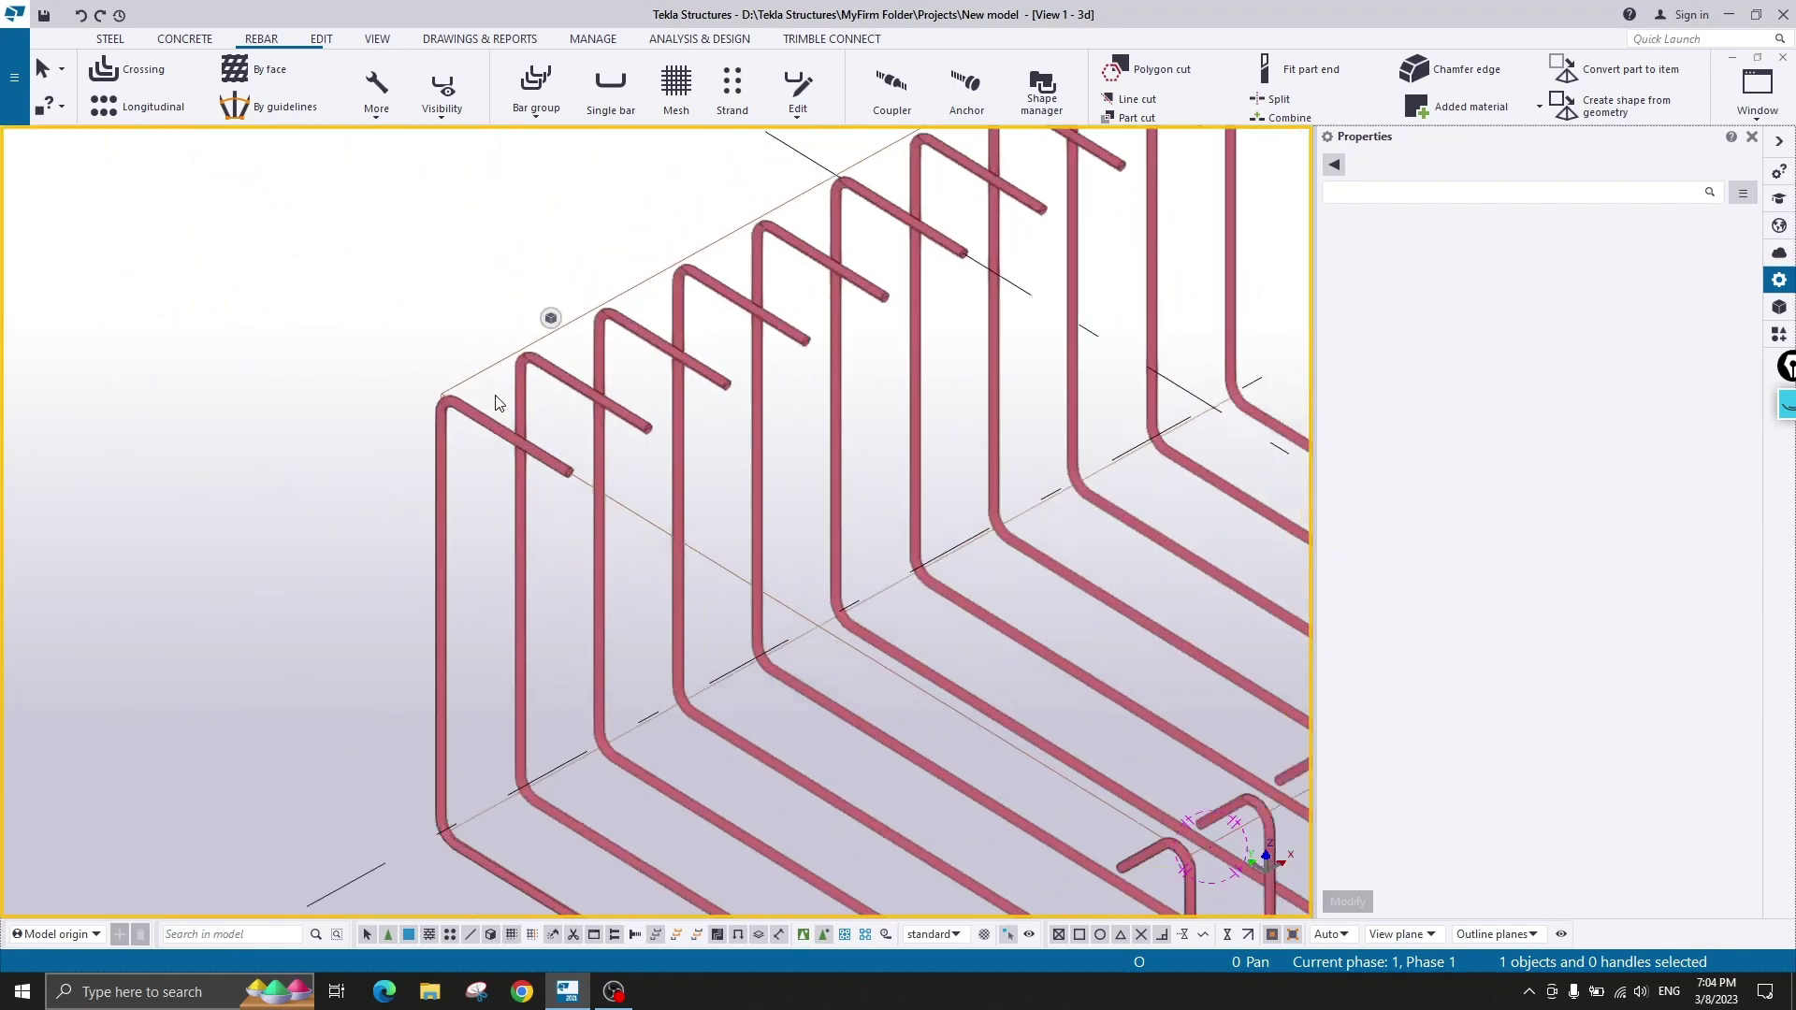
{"action": "middle_click_drag", "start_coordinate": [567, 409], "coordinate": [358, 369]}
{"action": "scroll", "coordinate": [358, 369], "scroll_direction": "up", "scroll_amount": 1}
- Reselect the bar group and set both its start and end hooks to Standard 90-degrees, applying the modification
{"action": "left_click", "coordinate": [420, 379]}
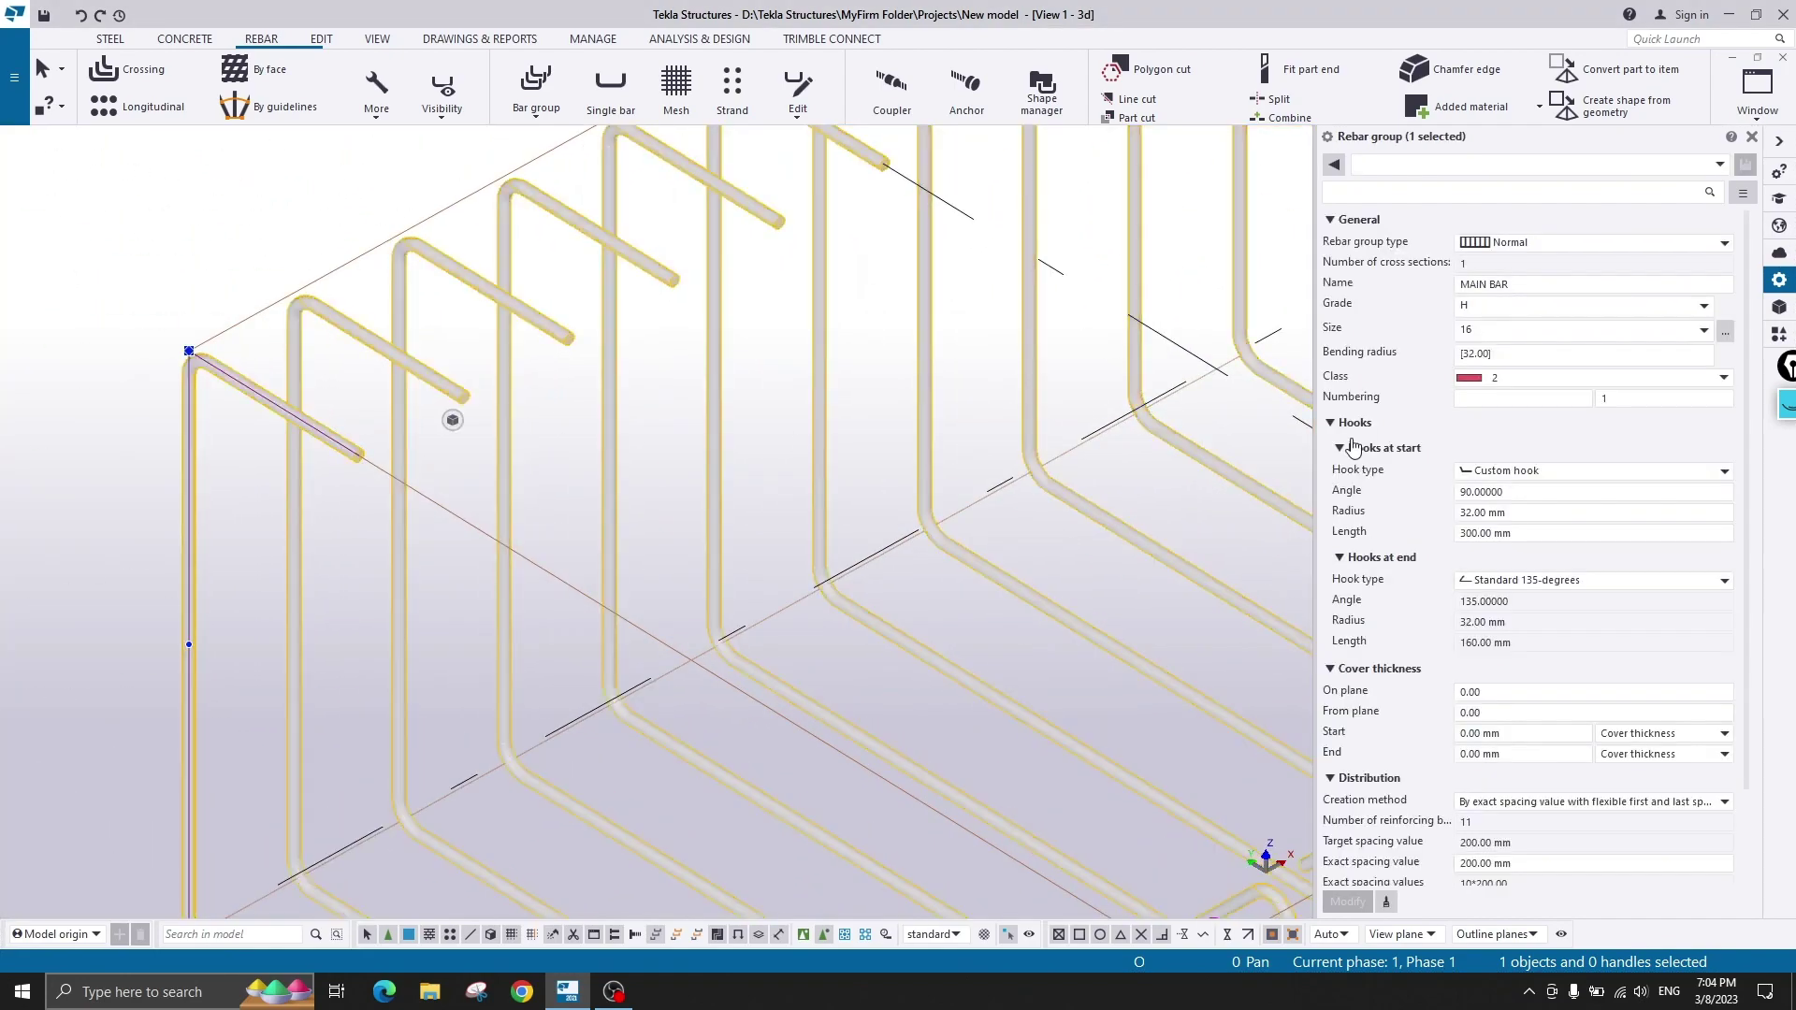
{"action": "left_click", "coordinate": [1531, 475]}
{"action": "left_click", "coordinate": [1553, 508]}
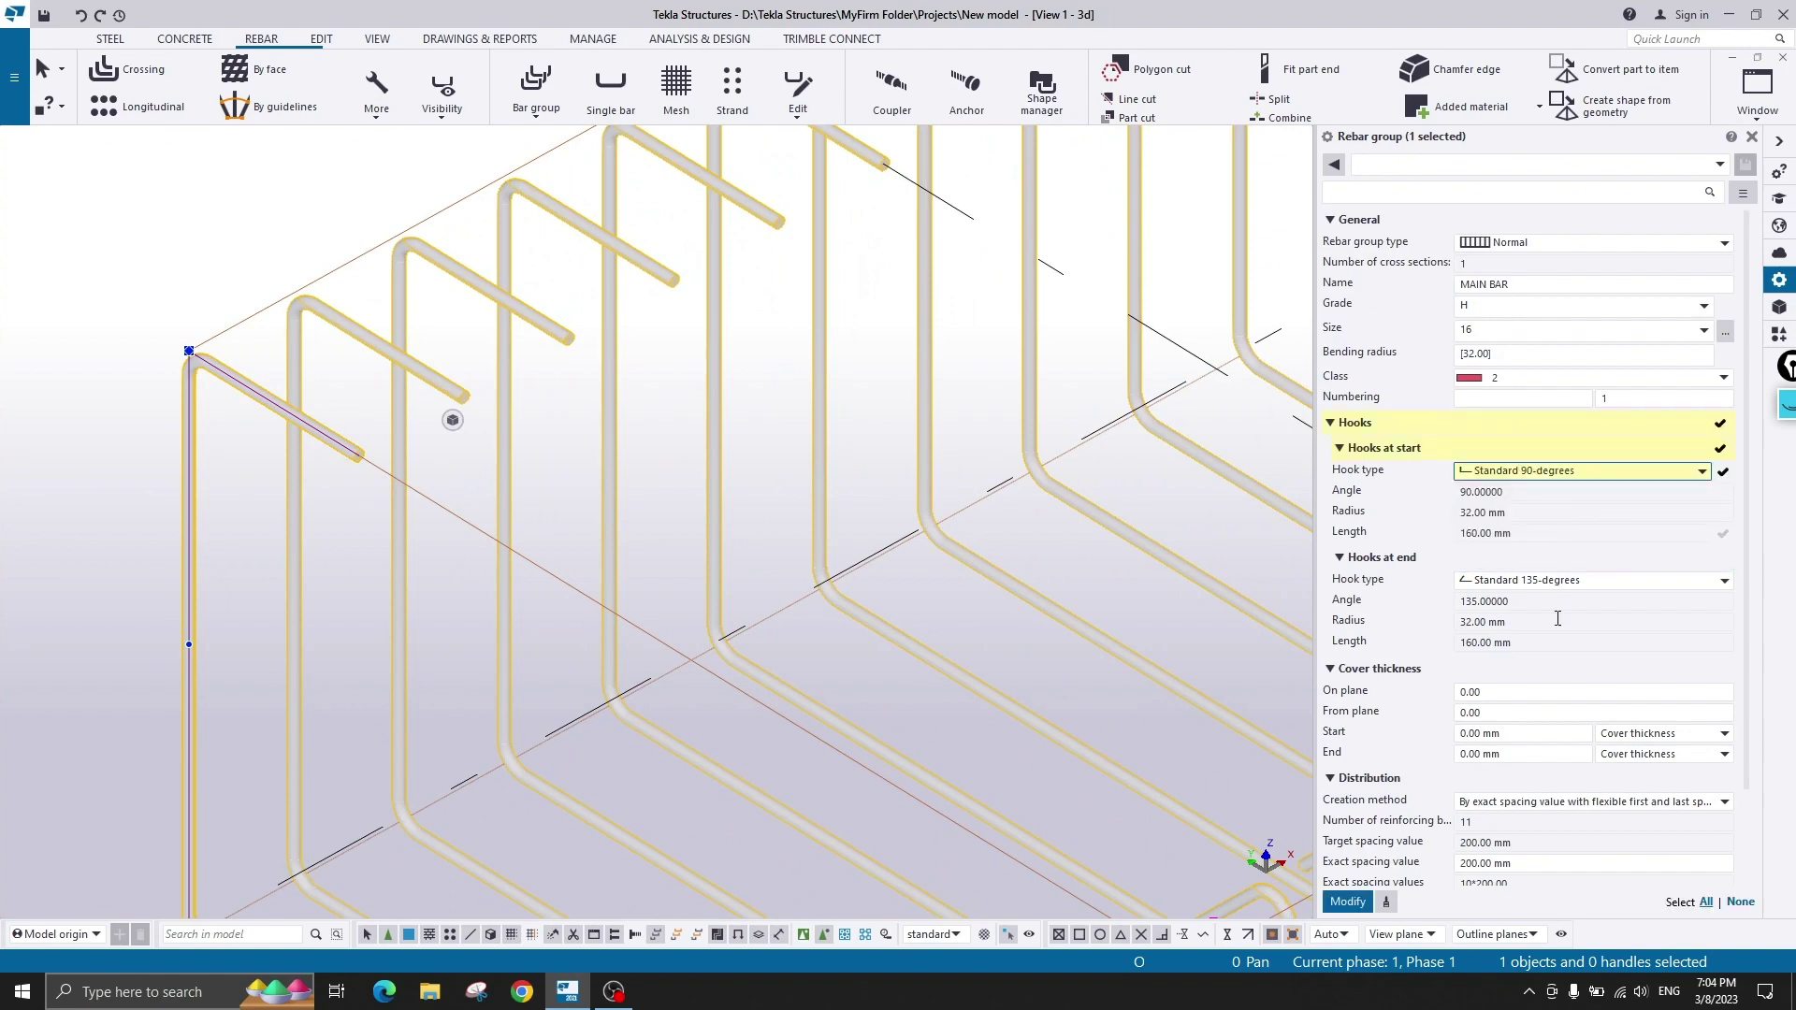
{"action": "left_click", "coordinate": [1553, 580]}
{"action": "left_click", "coordinate": [1566, 618]}
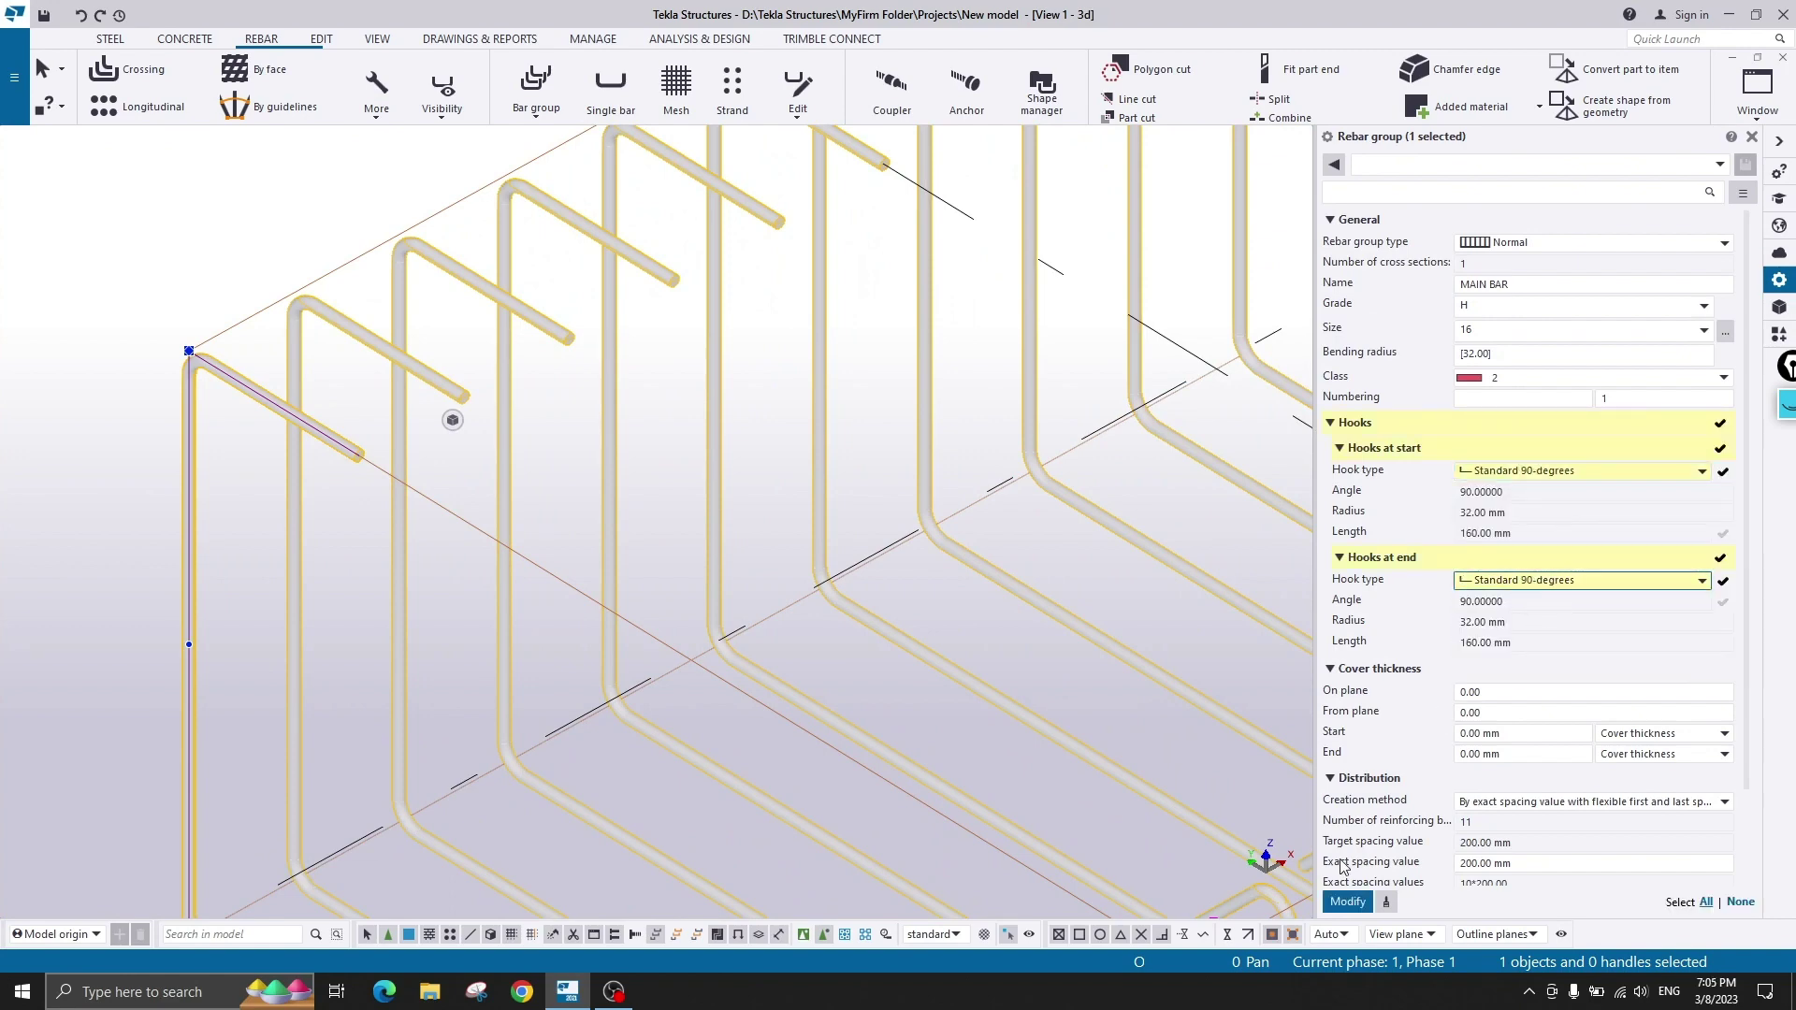
{"action": "left_click", "coordinate": [1347, 901]}
{"action": "scroll", "coordinate": [749, 561], "scroll_direction": "down", "scroll_amount": 3}
{"action": "middle_click_drag", "start_coordinate": [846, 598], "coordinate": [774, 510]}
{"action": "left_click", "coordinate": [230, 326]}
{"action": "scroll", "coordinate": [348, 473], "scroll_direction": "down", "scroll_amount": 2}
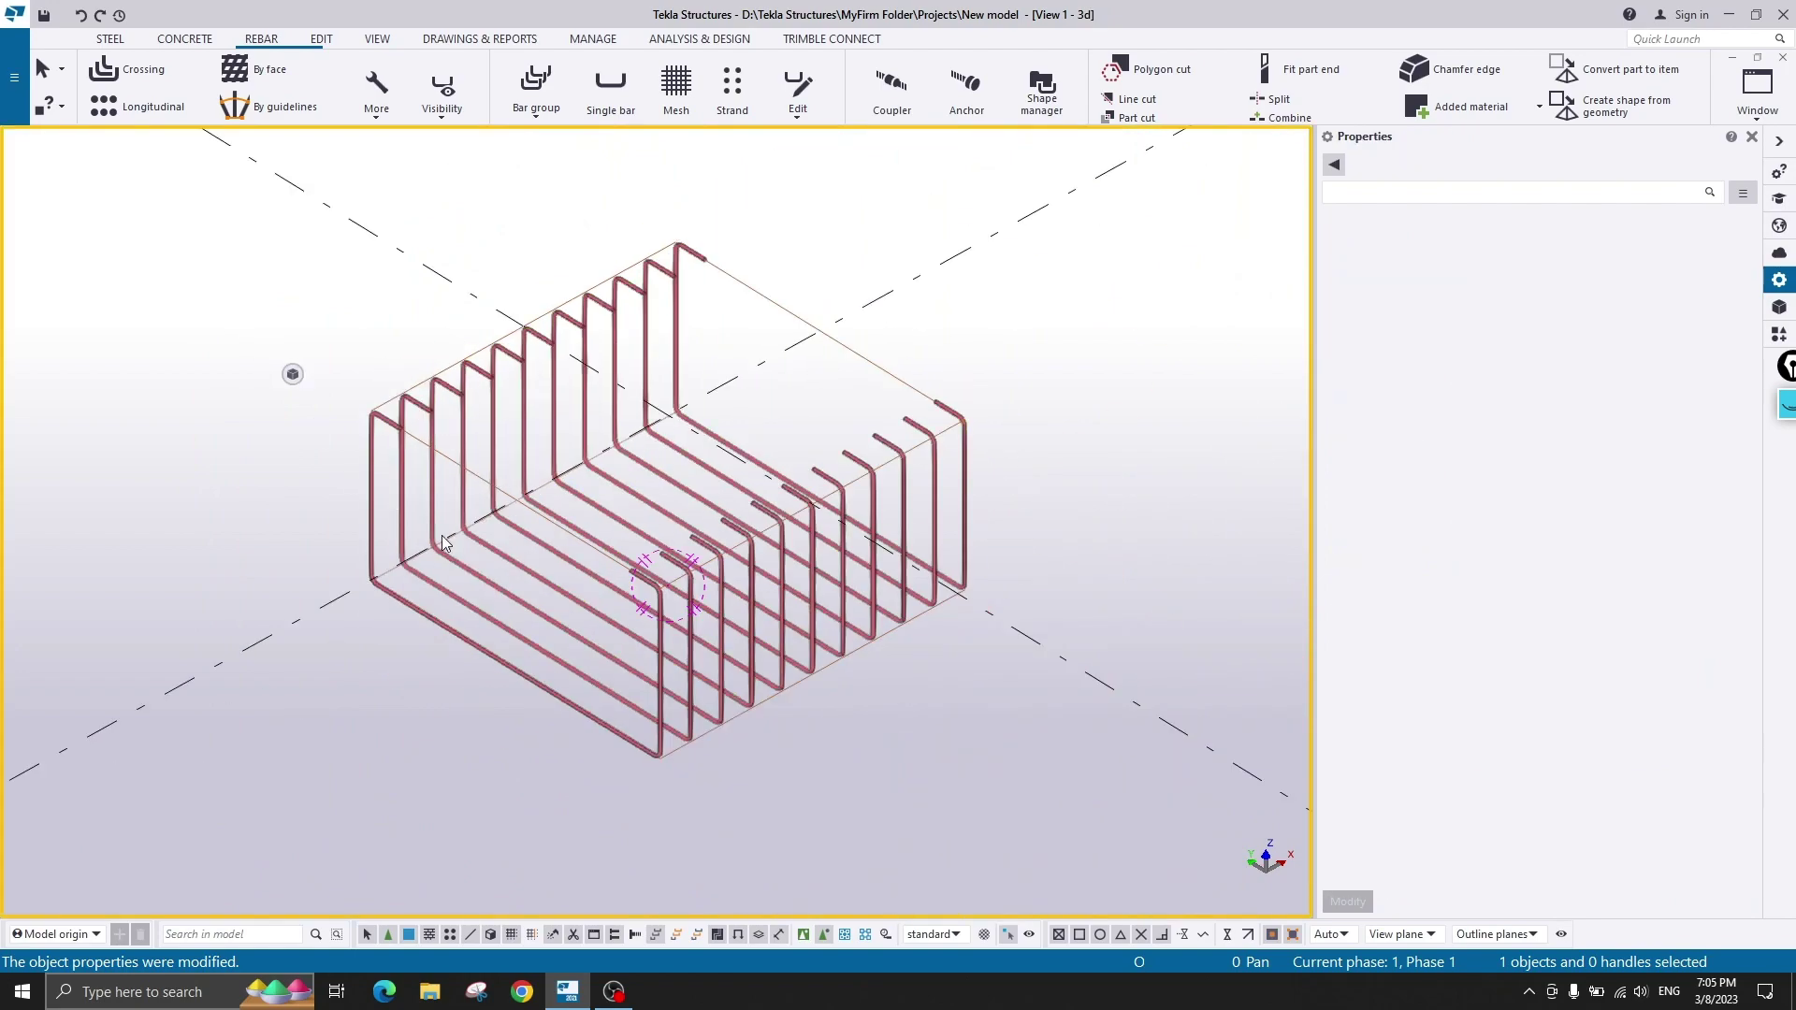
- Change the selected bar group's start hook to a custom hook with an angle of -90 degrees and apply it
{"action": "scroll", "coordinate": [428, 427], "scroll_direction": "up", "scroll_amount": 2}
{"action": "left_click", "coordinate": [442, 351]}
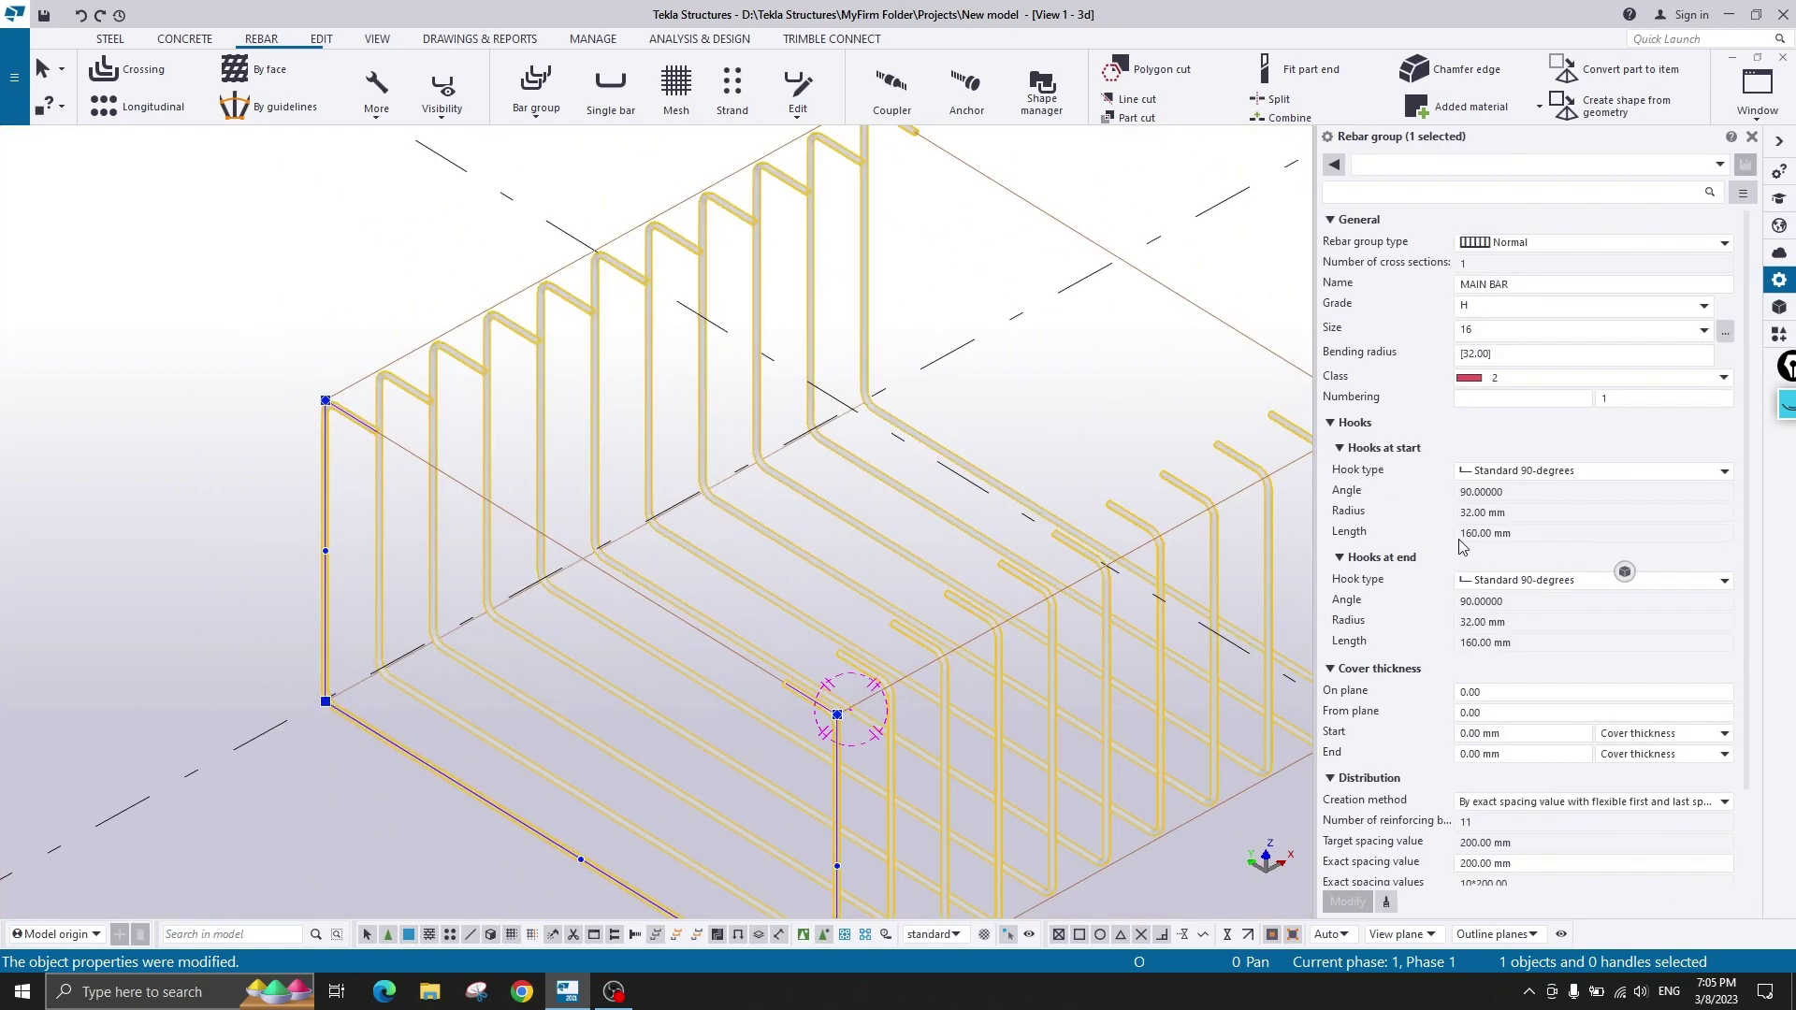
{"action": "scroll", "coordinate": [748, 518], "scroll_direction": "down", "scroll_amount": 3}
{"action": "scroll", "coordinate": [514, 403], "scroll_direction": "up", "scroll_amount": 3}
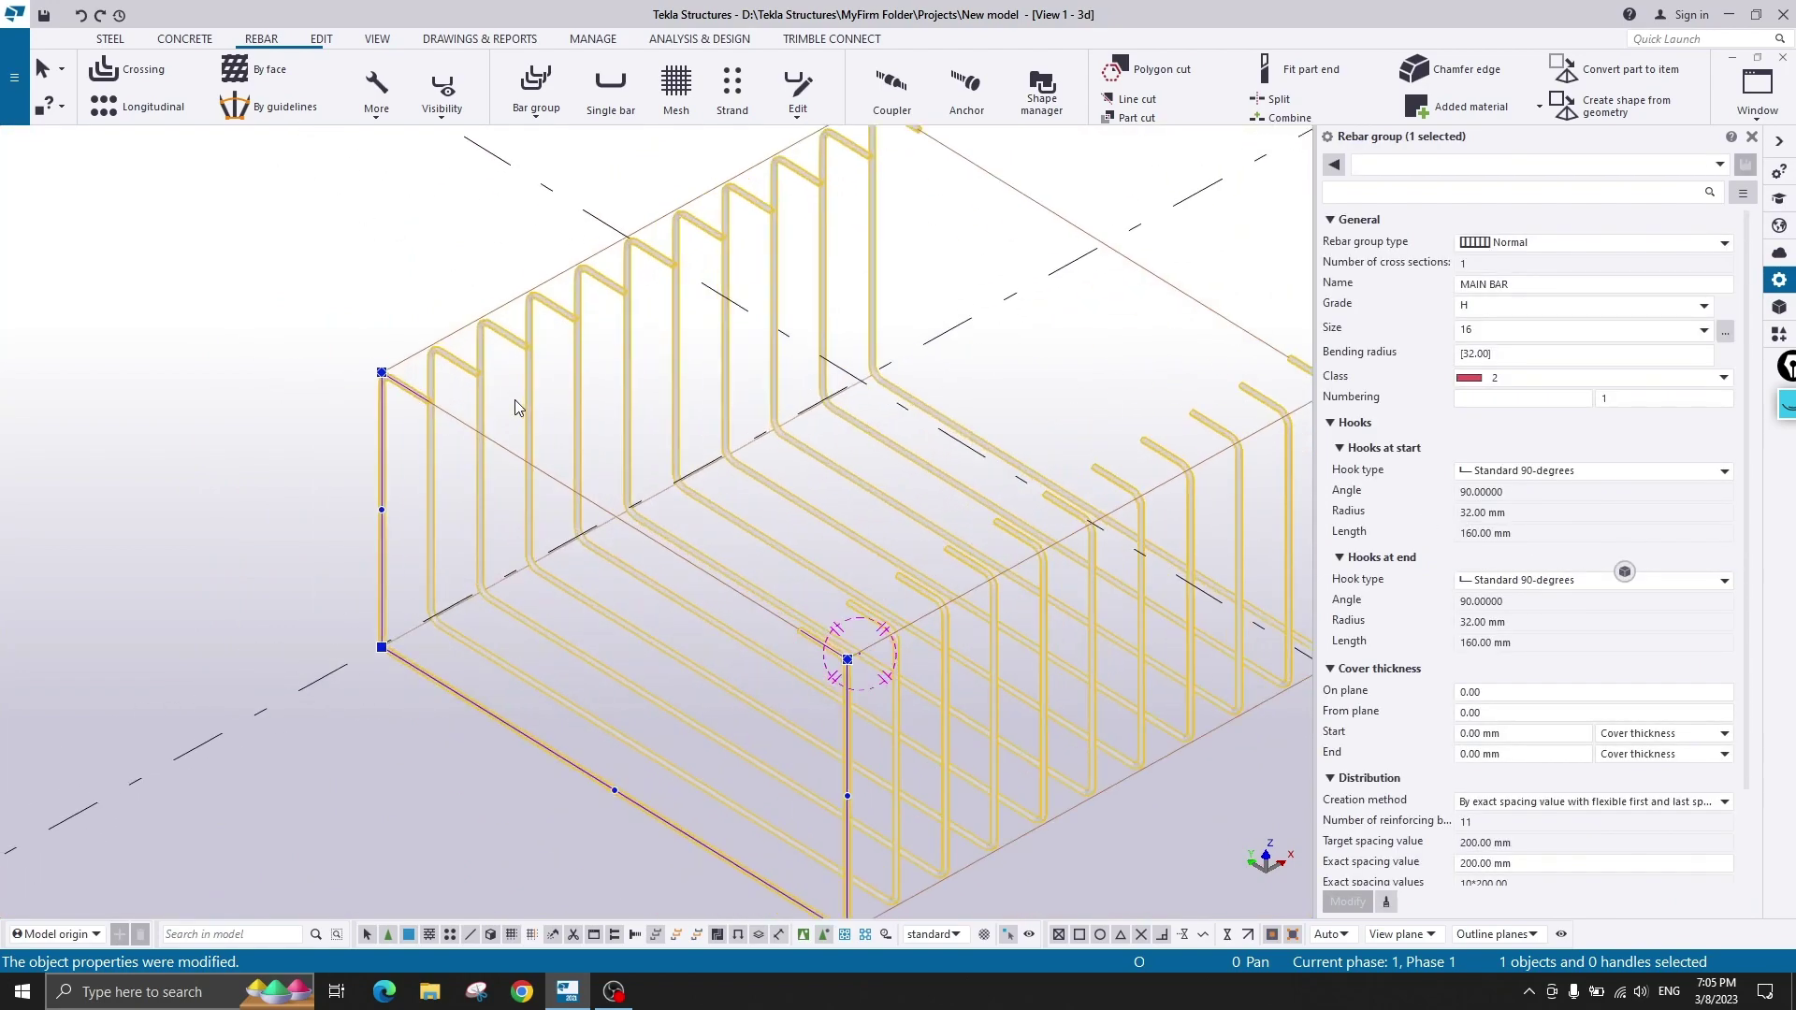
{"action": "scroll", "coordinate": [437, 355], "scroll_direction": "up", "scroll_amount": 2}
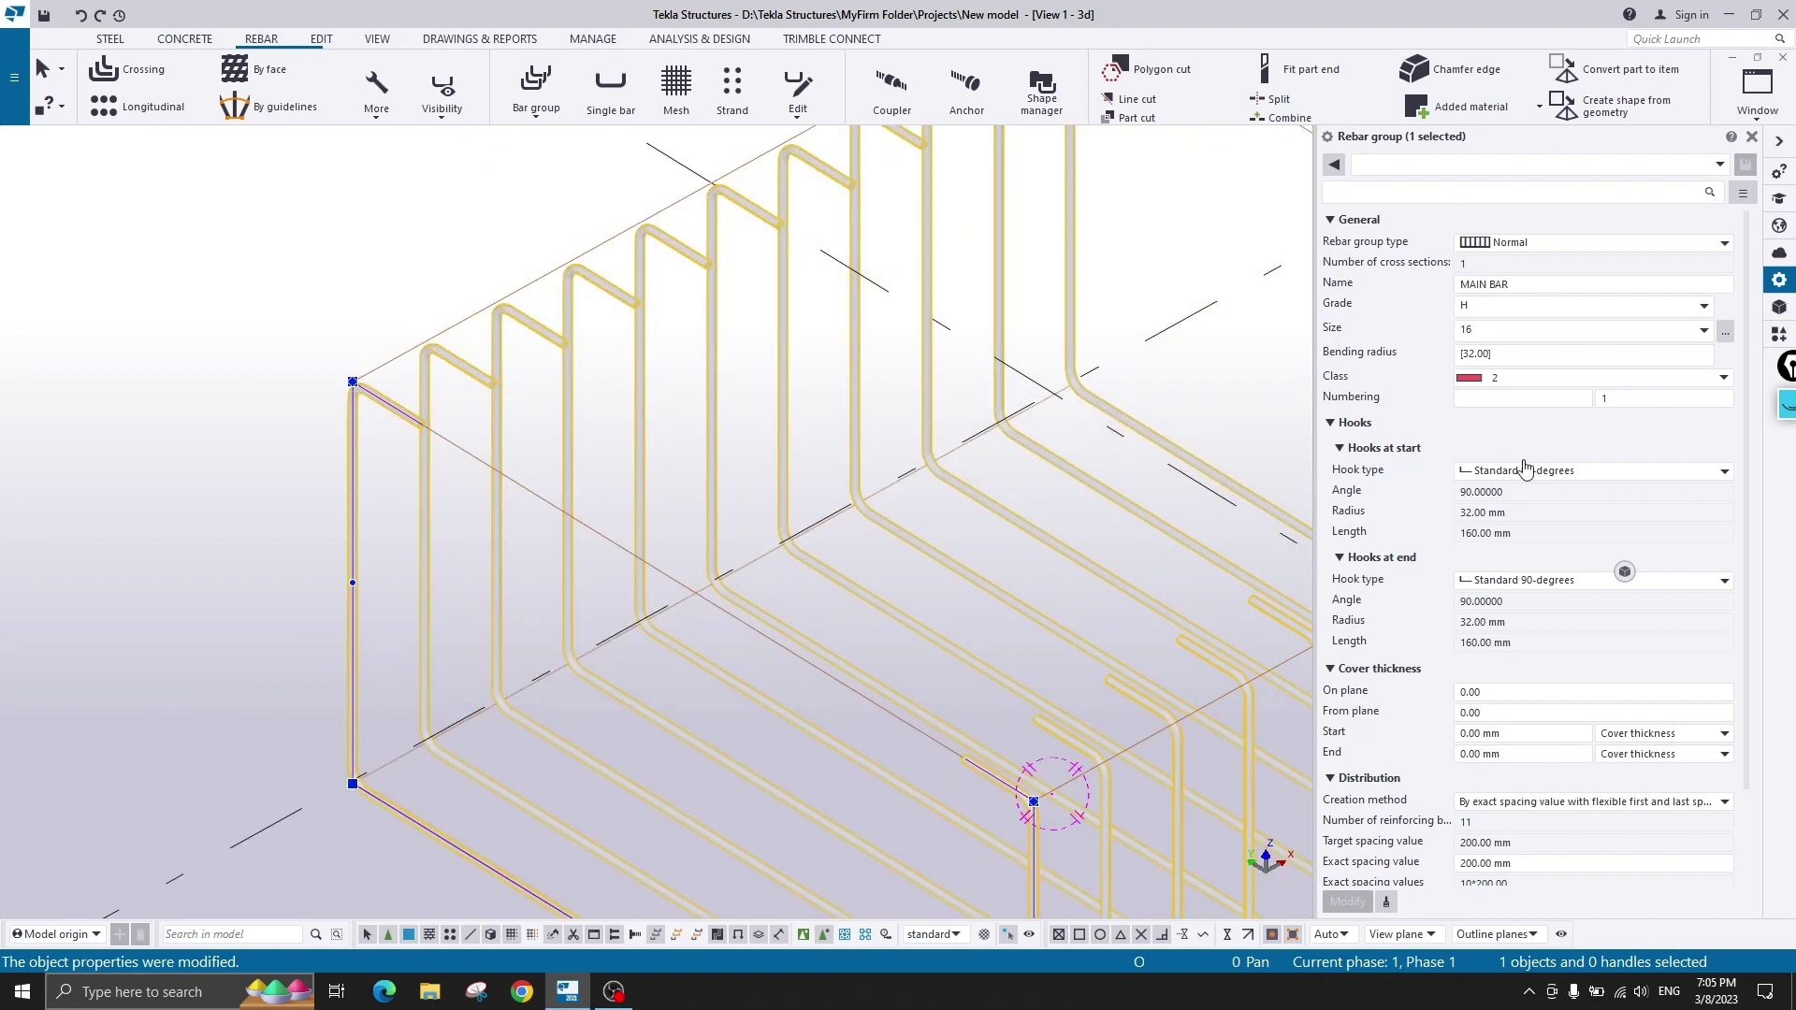
{"action": "left_click", "coordinate": [1524, 459]}
{"action": "left_click", "coordinate": [1502, 450]}
{"action": "left_click", "coordinate": [1506, 471]}
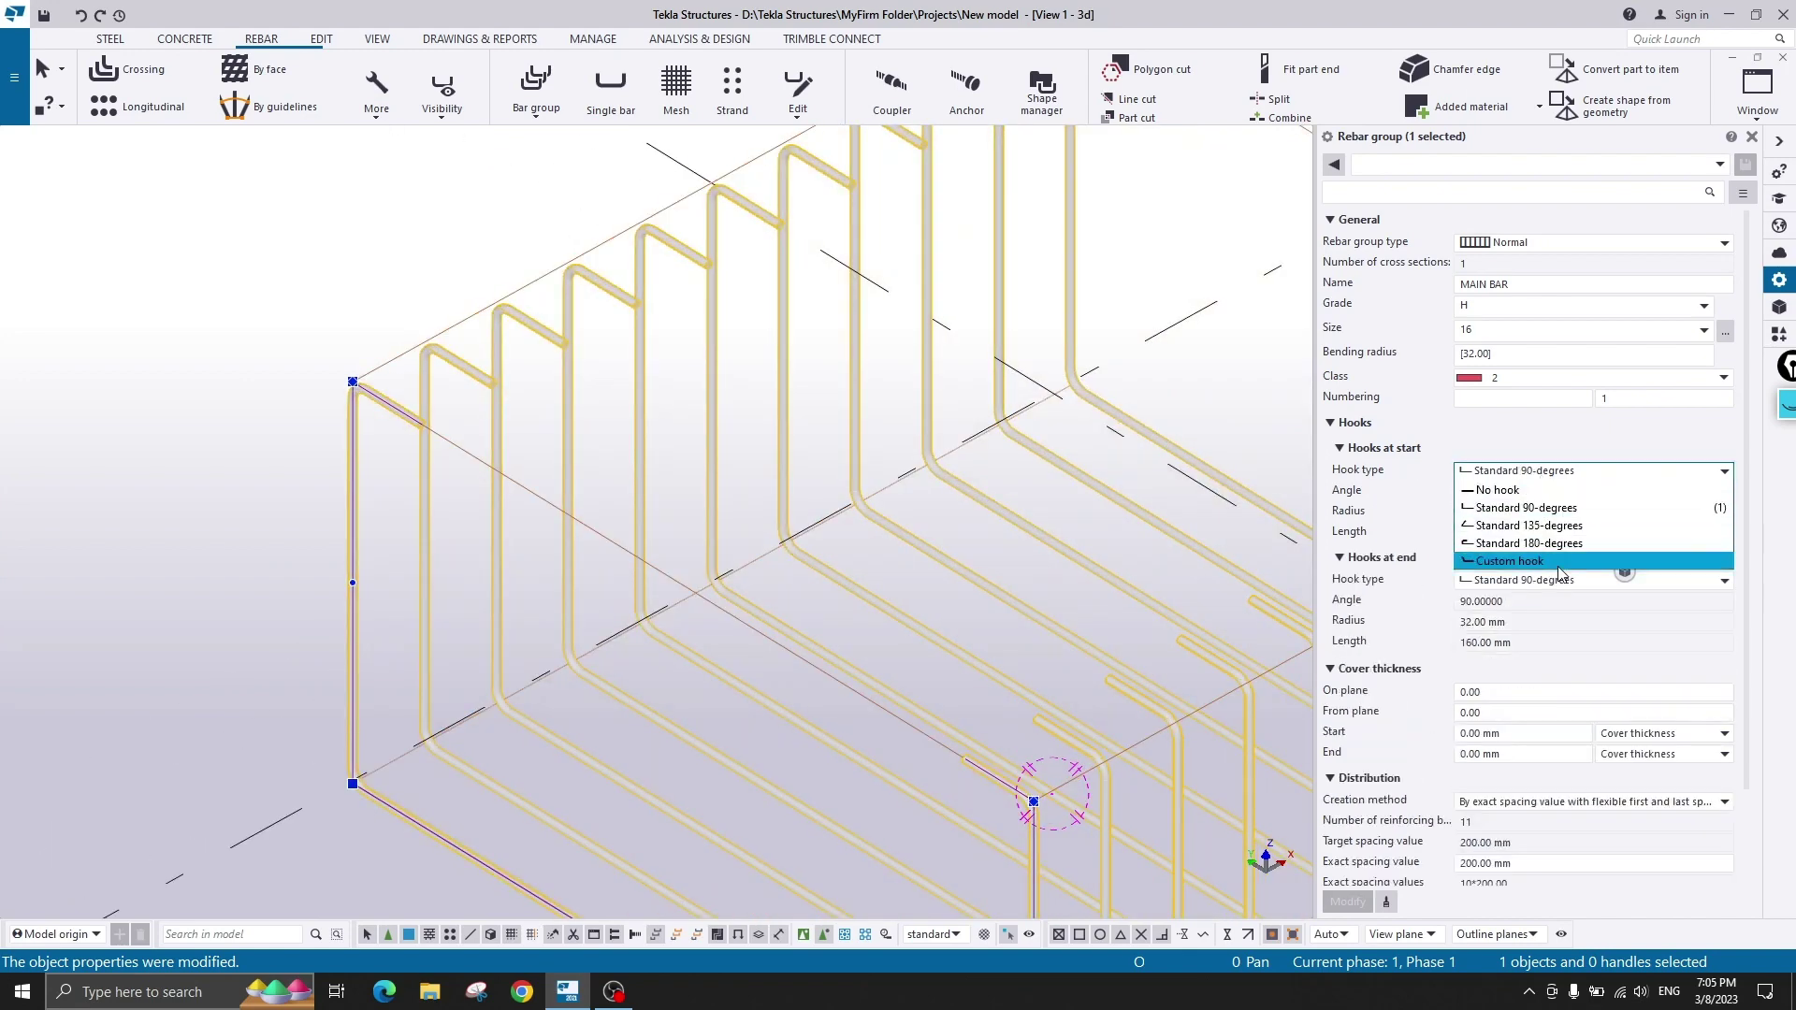
{"action": "left_click", "coordinate": [1516, 572]}
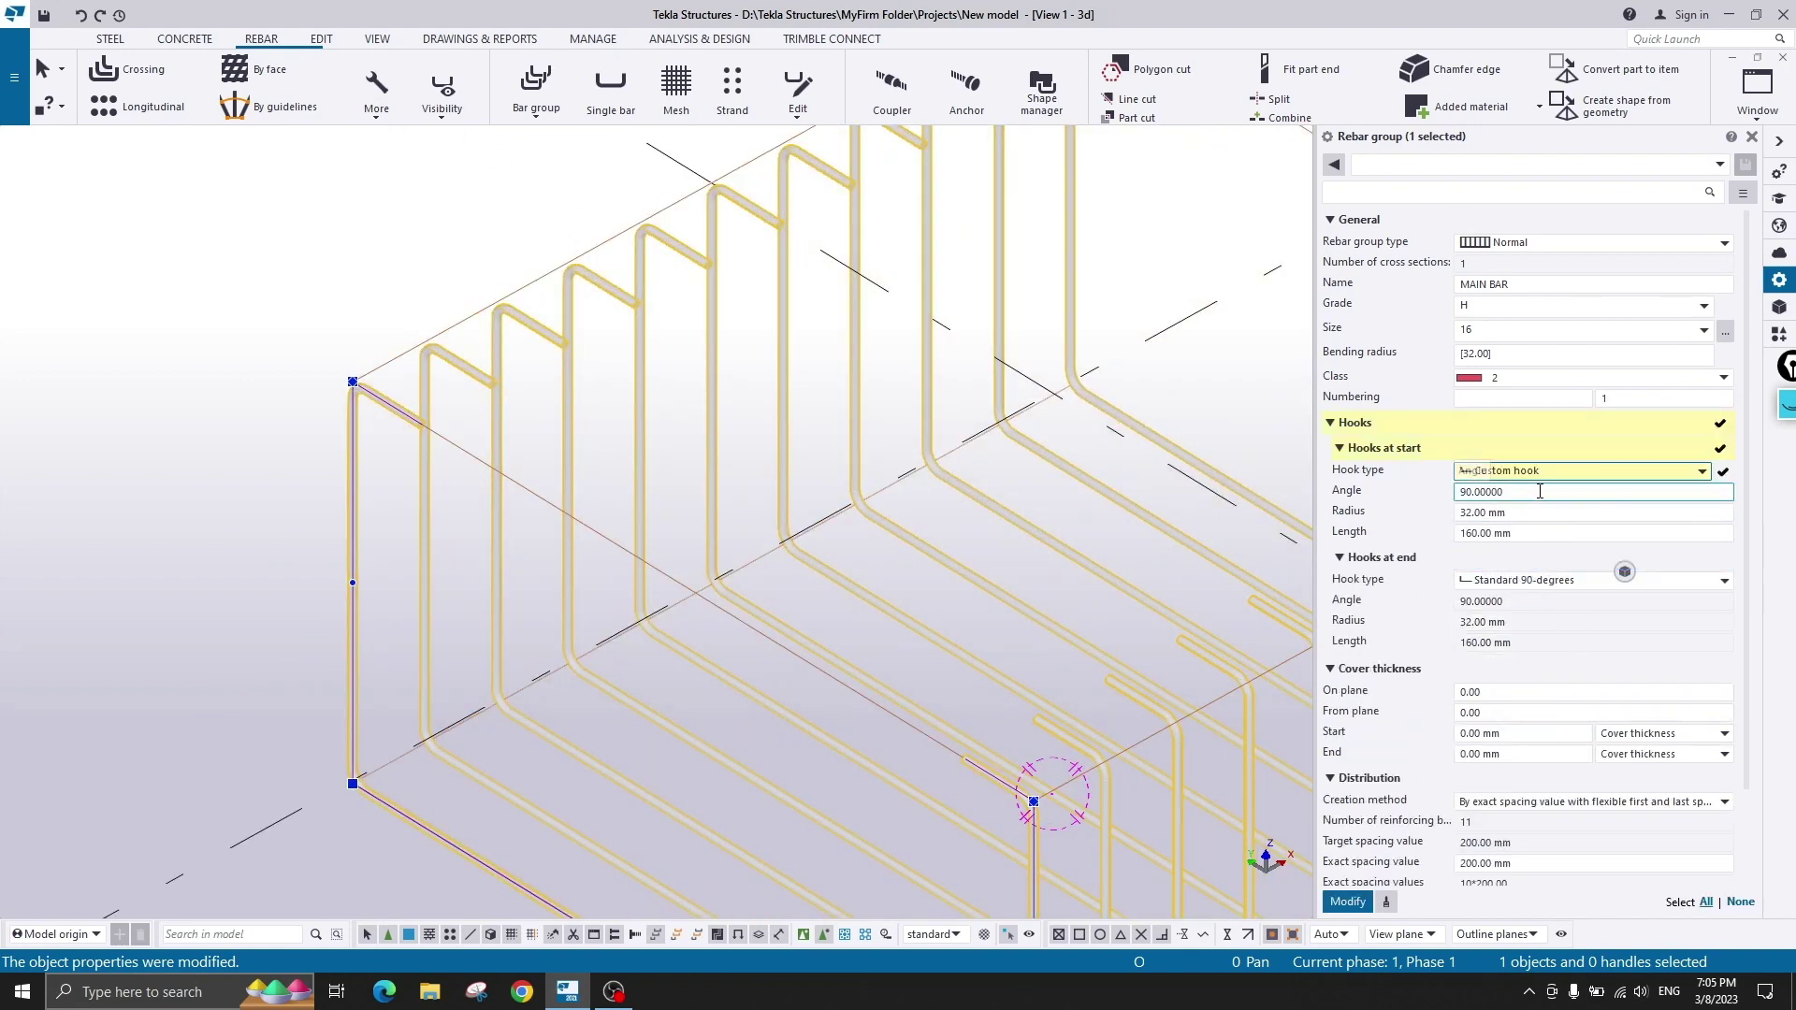
{"action": "left_click", "coordinate": [1486, 492]}
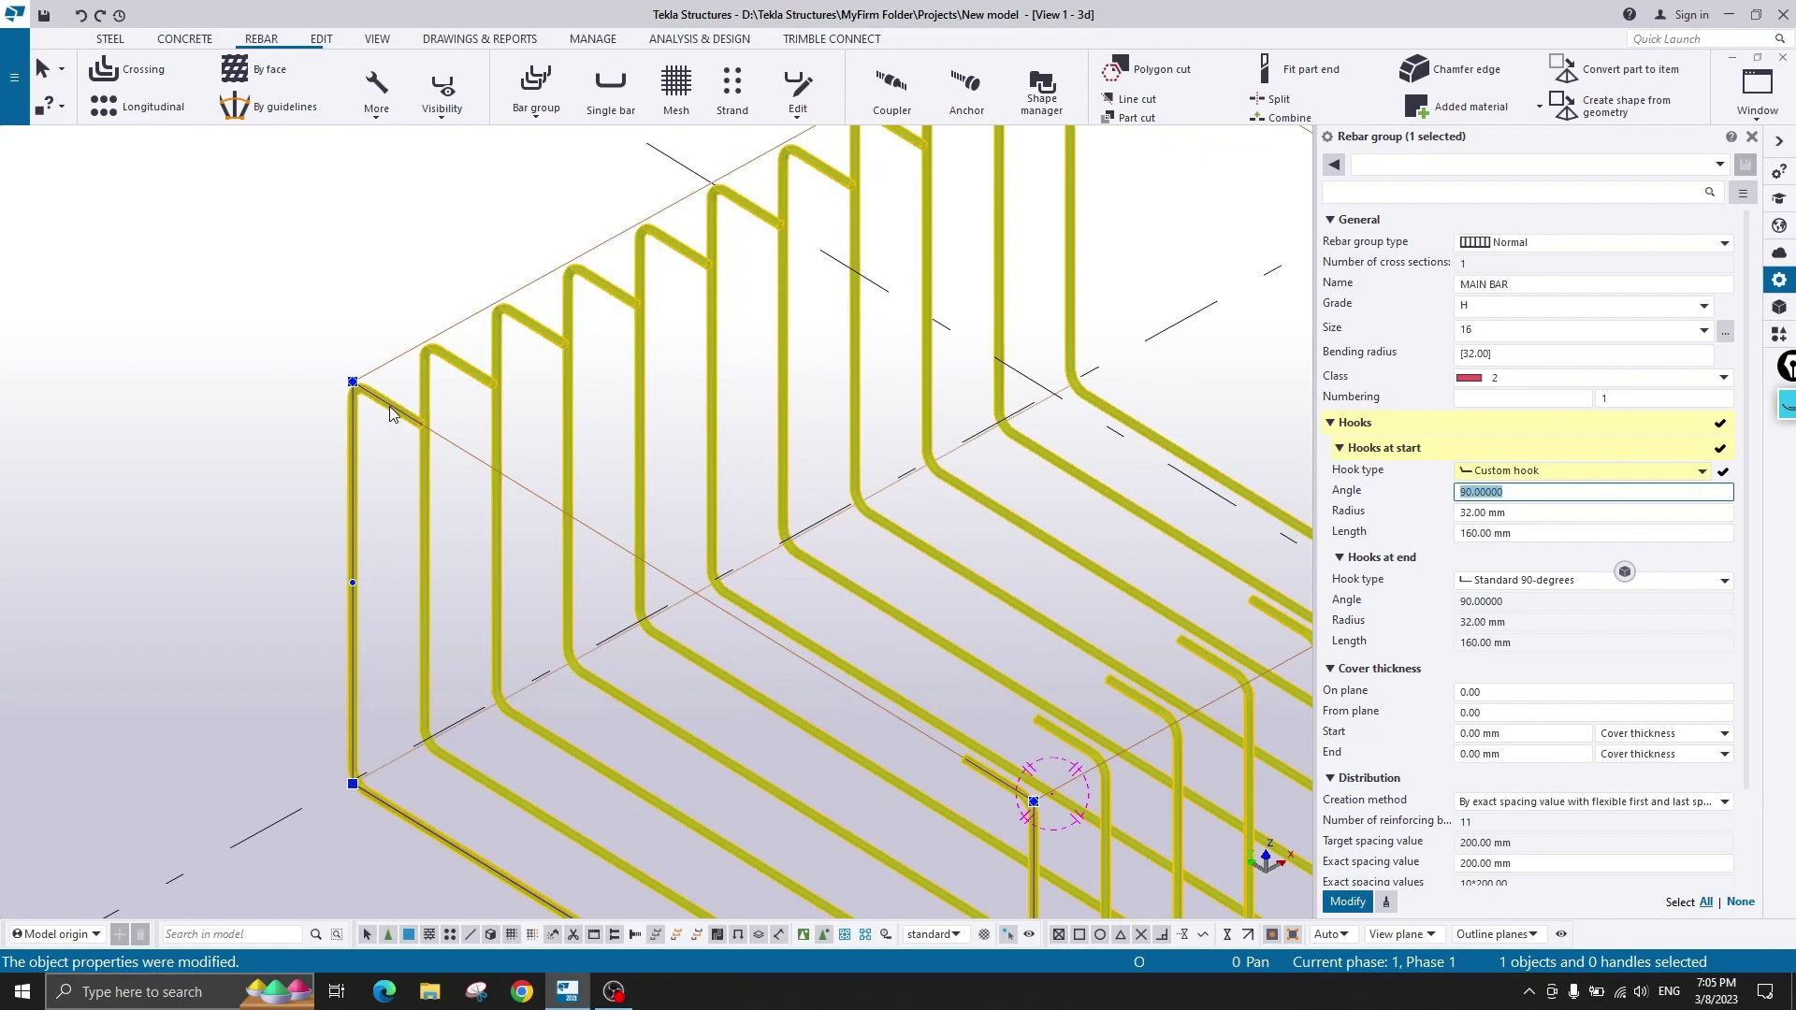
{"action": "scroll", "coordinate": [352, 385], "scroll_direction": "up", "scroll_amount": 1}
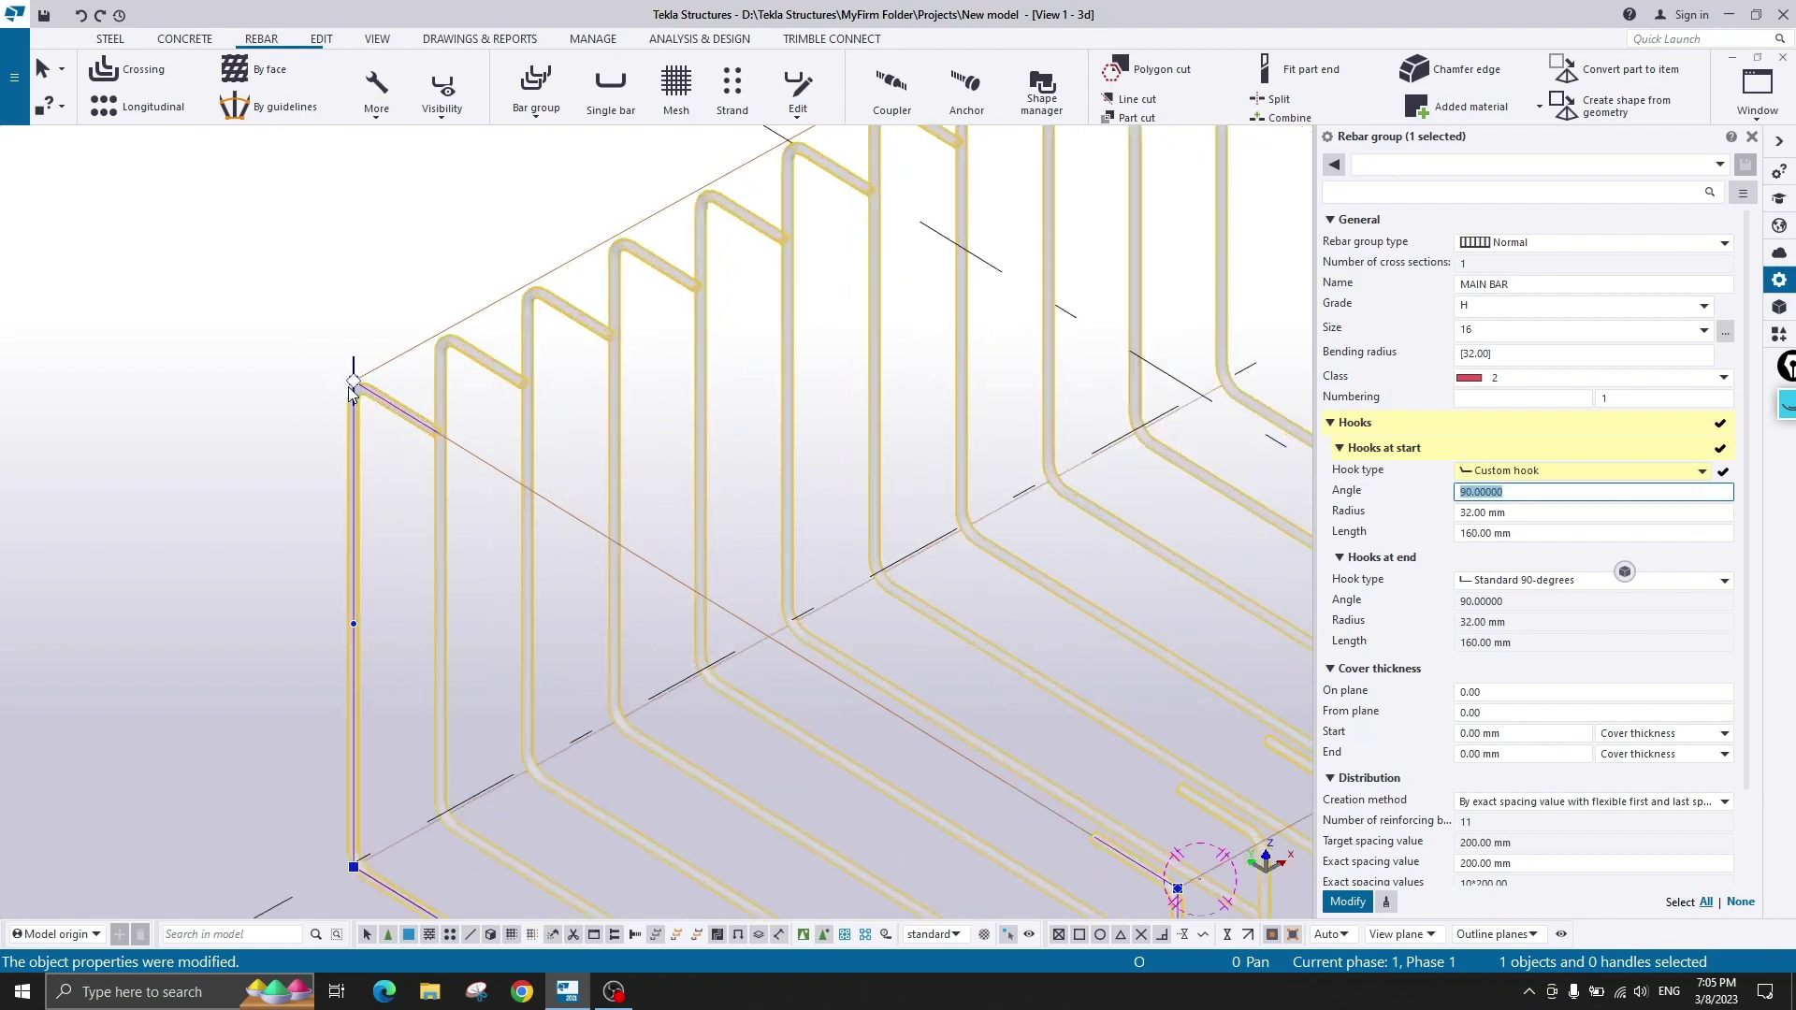
{"action": "scroll", "coordinate": [352, 391], "scroll_direction": "up", "scroll_amount": 2}
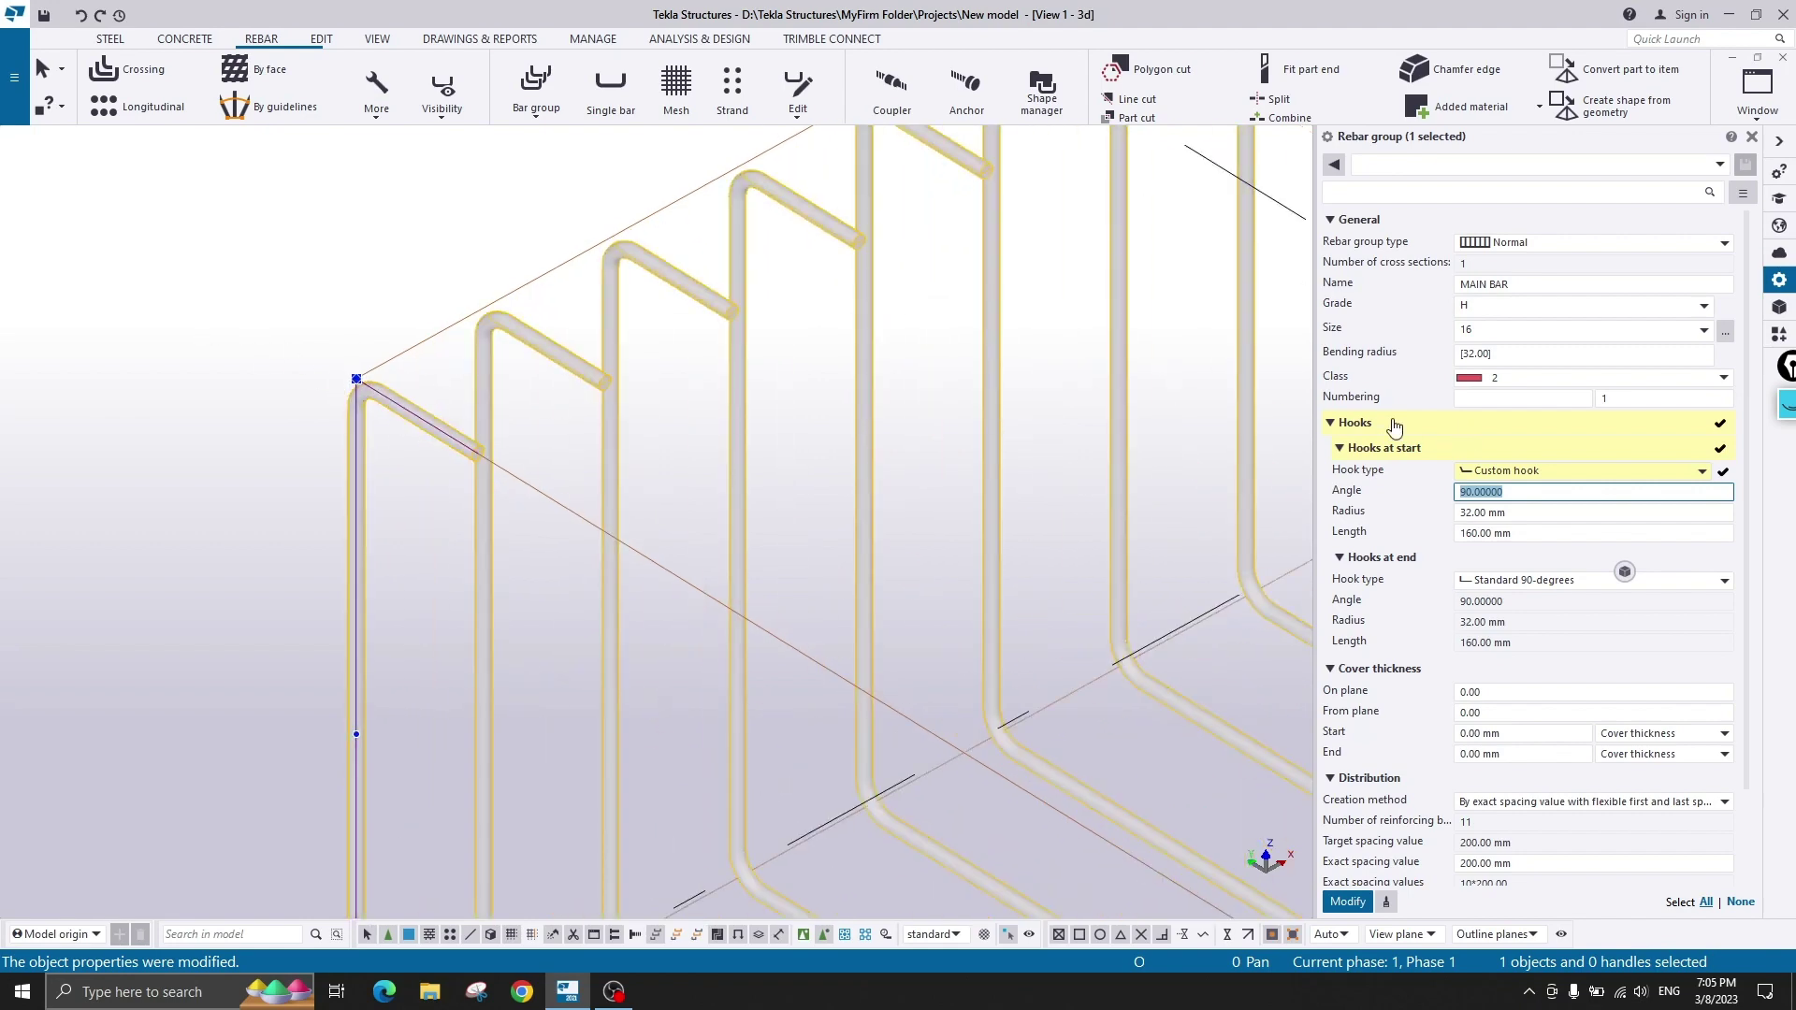
{"action": "type", "text": "-90"}
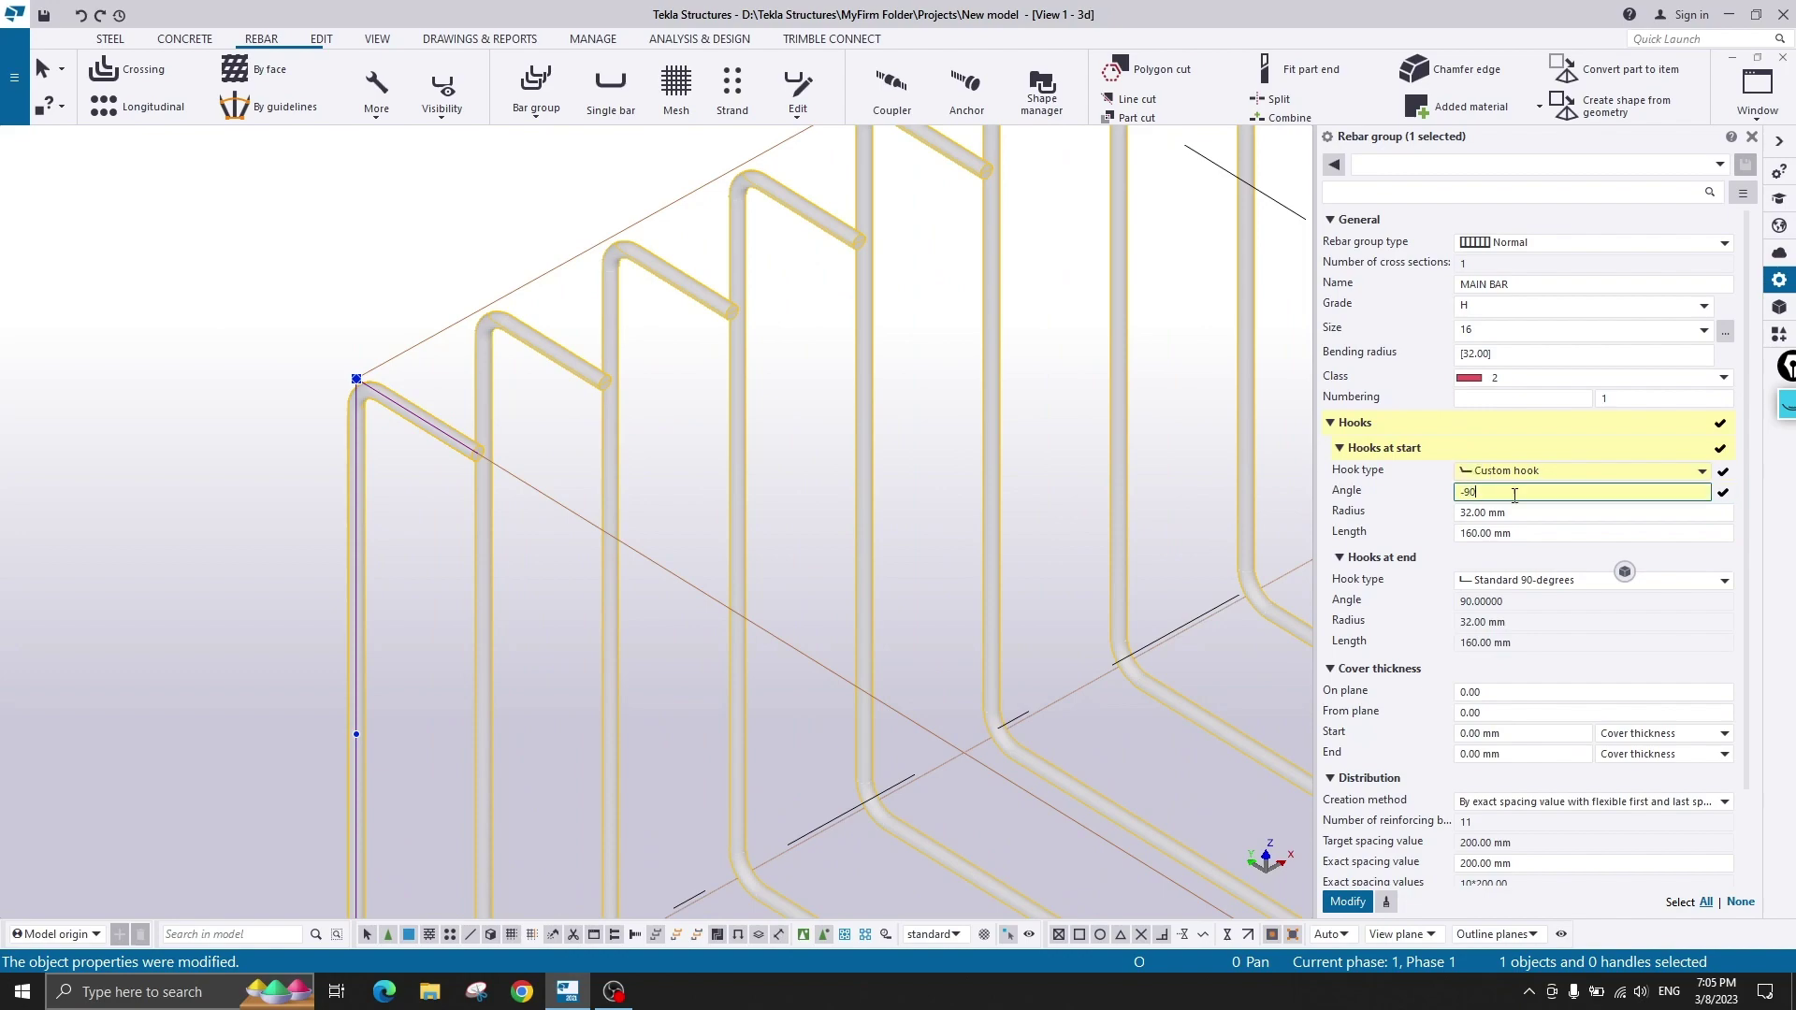
{"action": "key", "text": "Return"}
- Examine the direction of the start hooks along the whole bar group relative to the footing's edges
{"action": "scroll", "coordinate": [393, 331], "scroll_direction": "down", "scroll_amount": 8}
{"action": "middle_click_drag", "start_coordinate": [734, 145], "coordinate": [416, 431]}
{"action": "scroll", "coordinate": [561, 296], "scroll_direction": "up", "scroll_amount": 1}
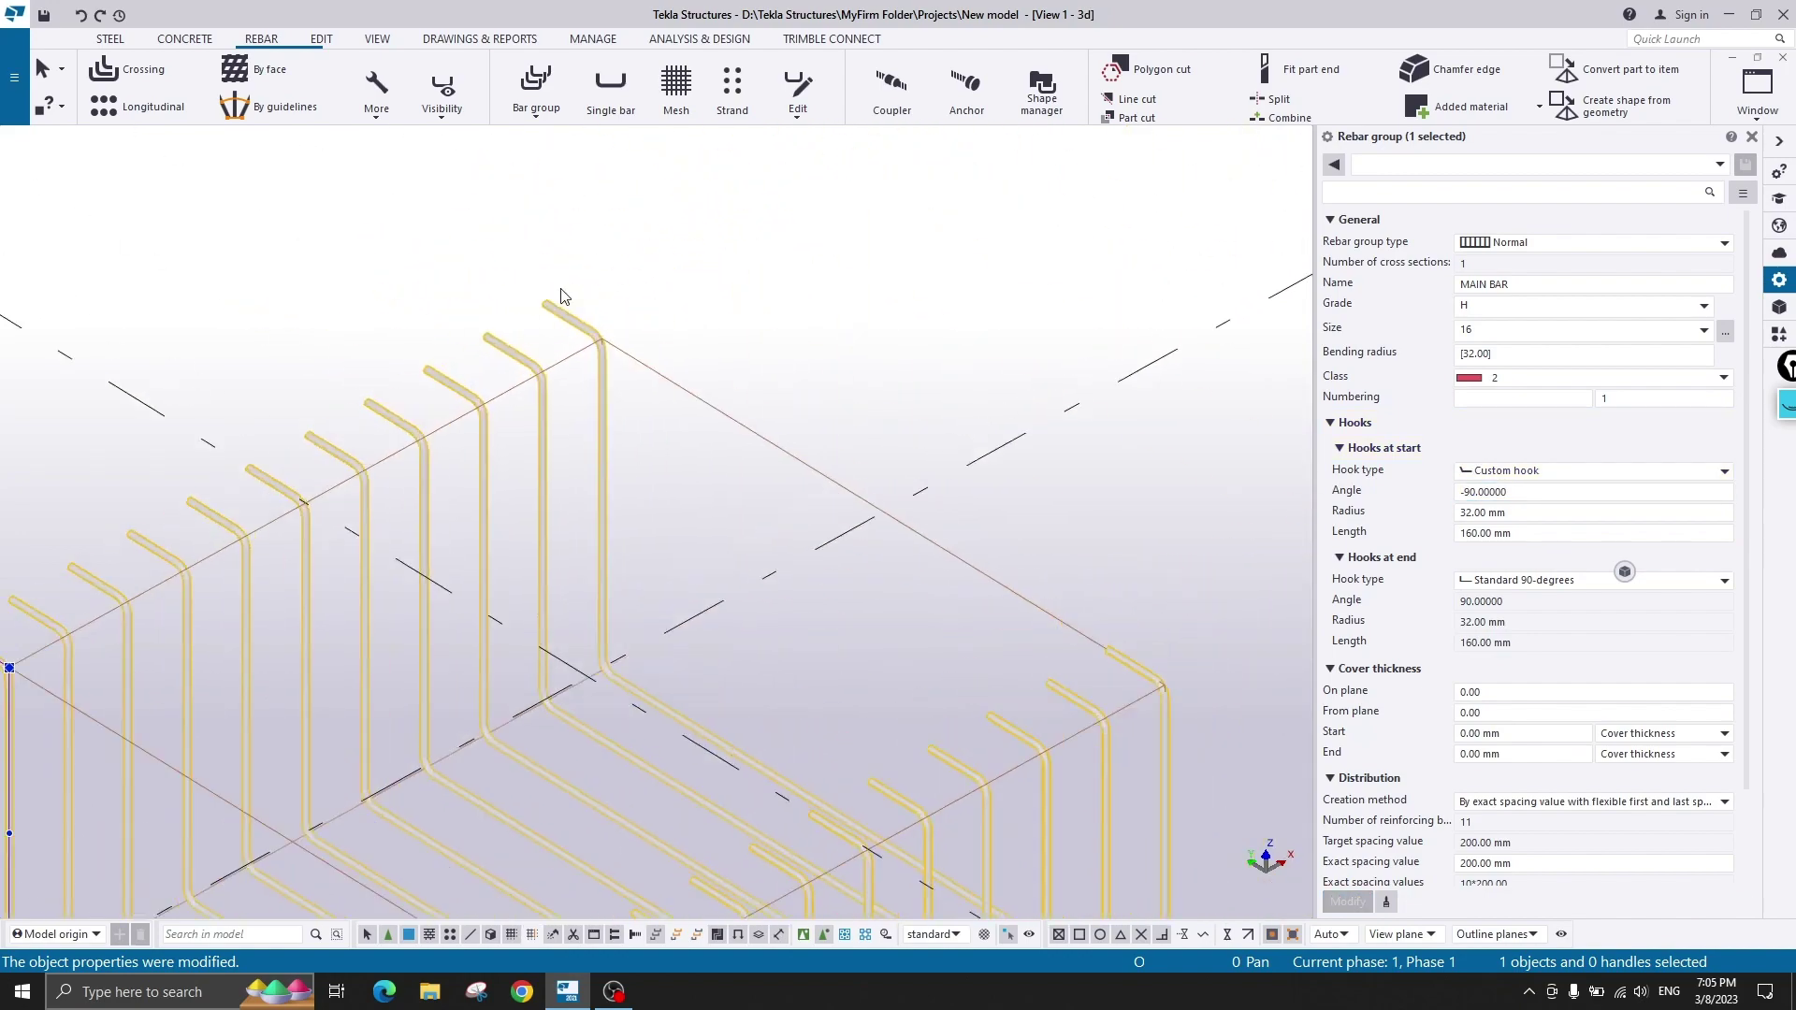
{"action": "scroll", "coordinate": [561, 296], "scroll_direction": "up", "scroll_amount": 2}
{"action": "scroll", "coordinate": [509, 308], "scroll_direction": "down", "scroll_amount": 5}
{"action": "scroll", "coordinate": [337, 475], "scroll_direction": "up", "scroll_amount": 4}
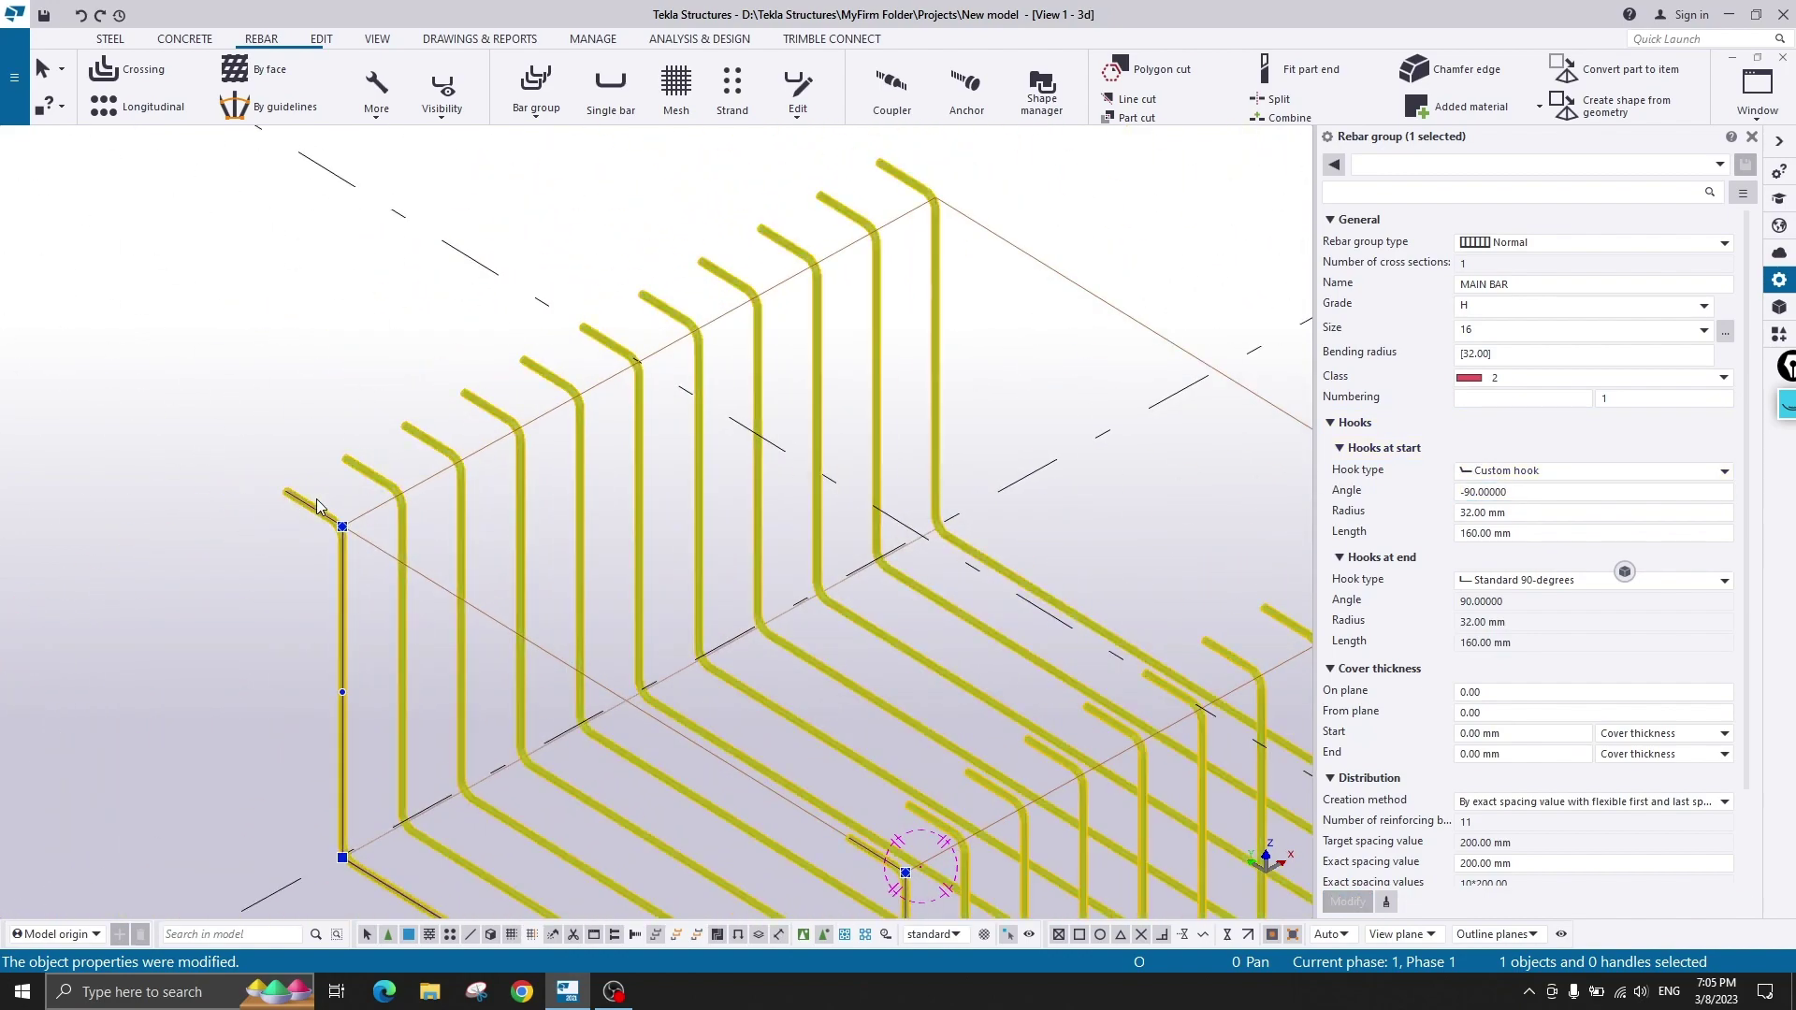
{"action": "scroll", "coordinate": [318, 504], "scroll_direction": "up", "scroll_amount": 3}
{"action": "scroll", "coordinate": [823, 524], "scroll_direction": "down", "scroll_amount": 3}
{"action": "middle_click_drag", "start_coordinate": [783, 536], "coordinate": [497, 428]}
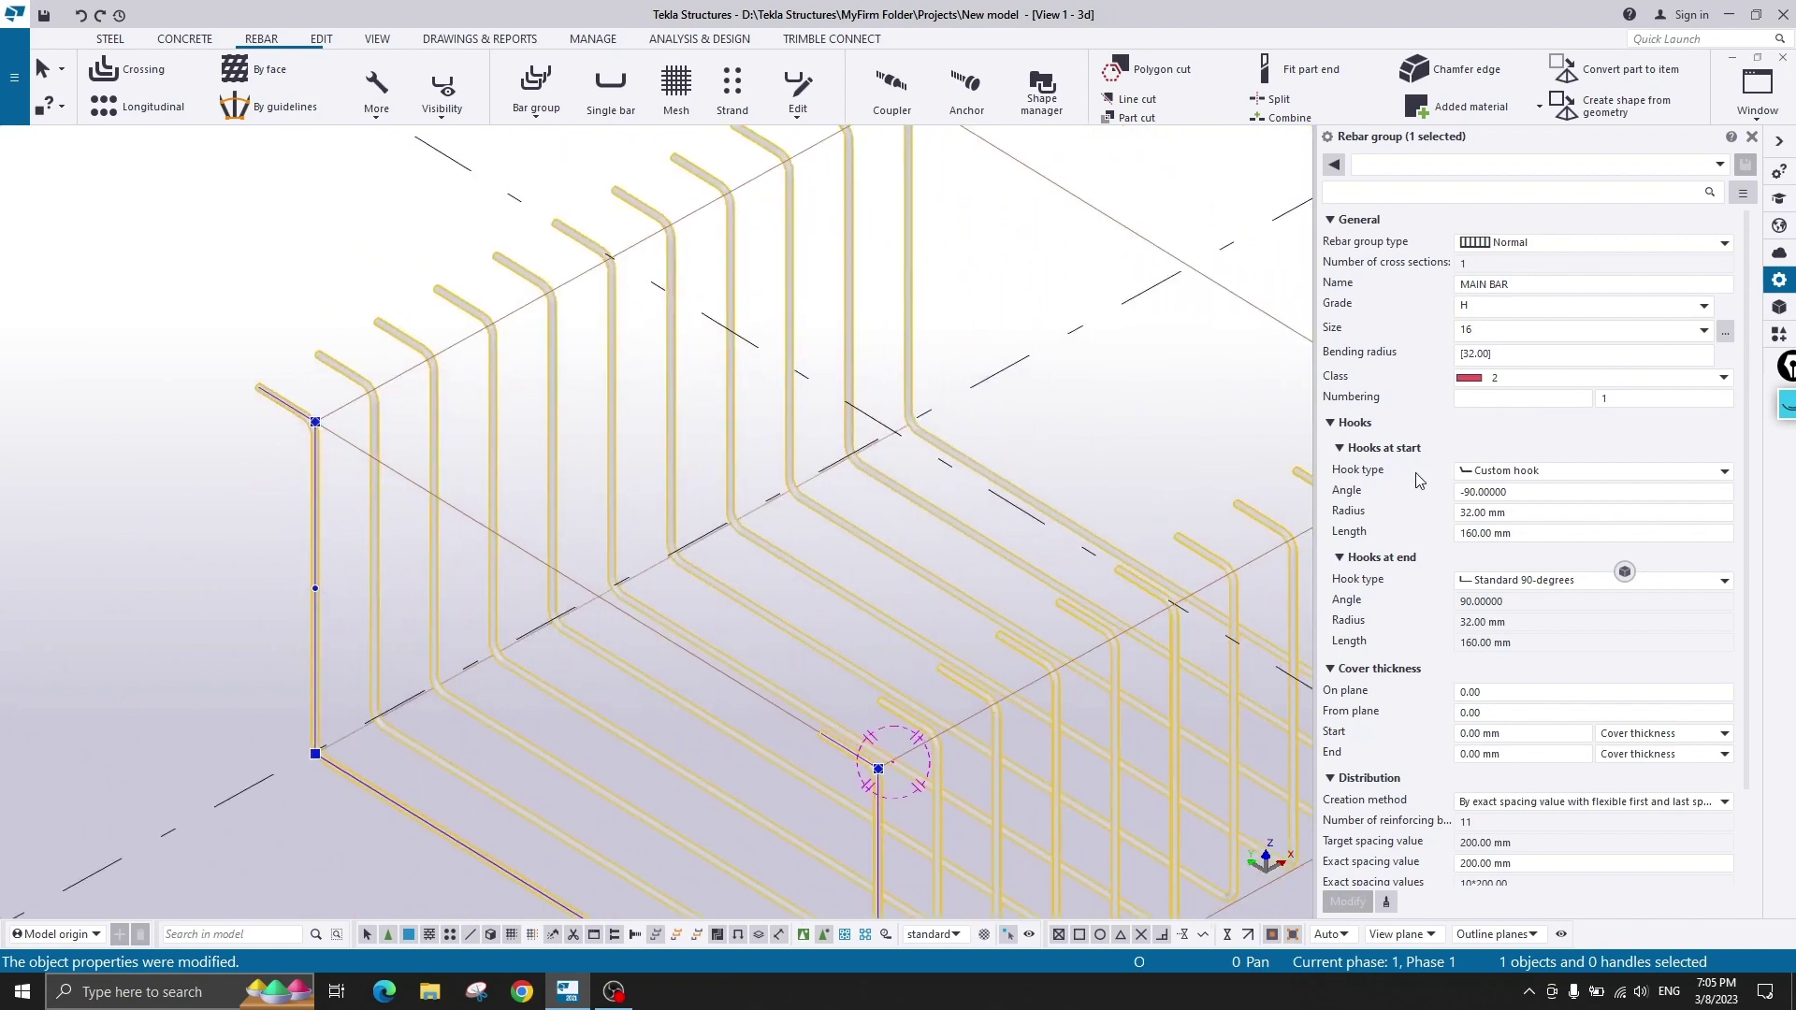
- Return the bars' start hook to Standard 90-degrees, apply the modification and deselect the group
{"action": "left_click", "coordinate": [1544, 471]}
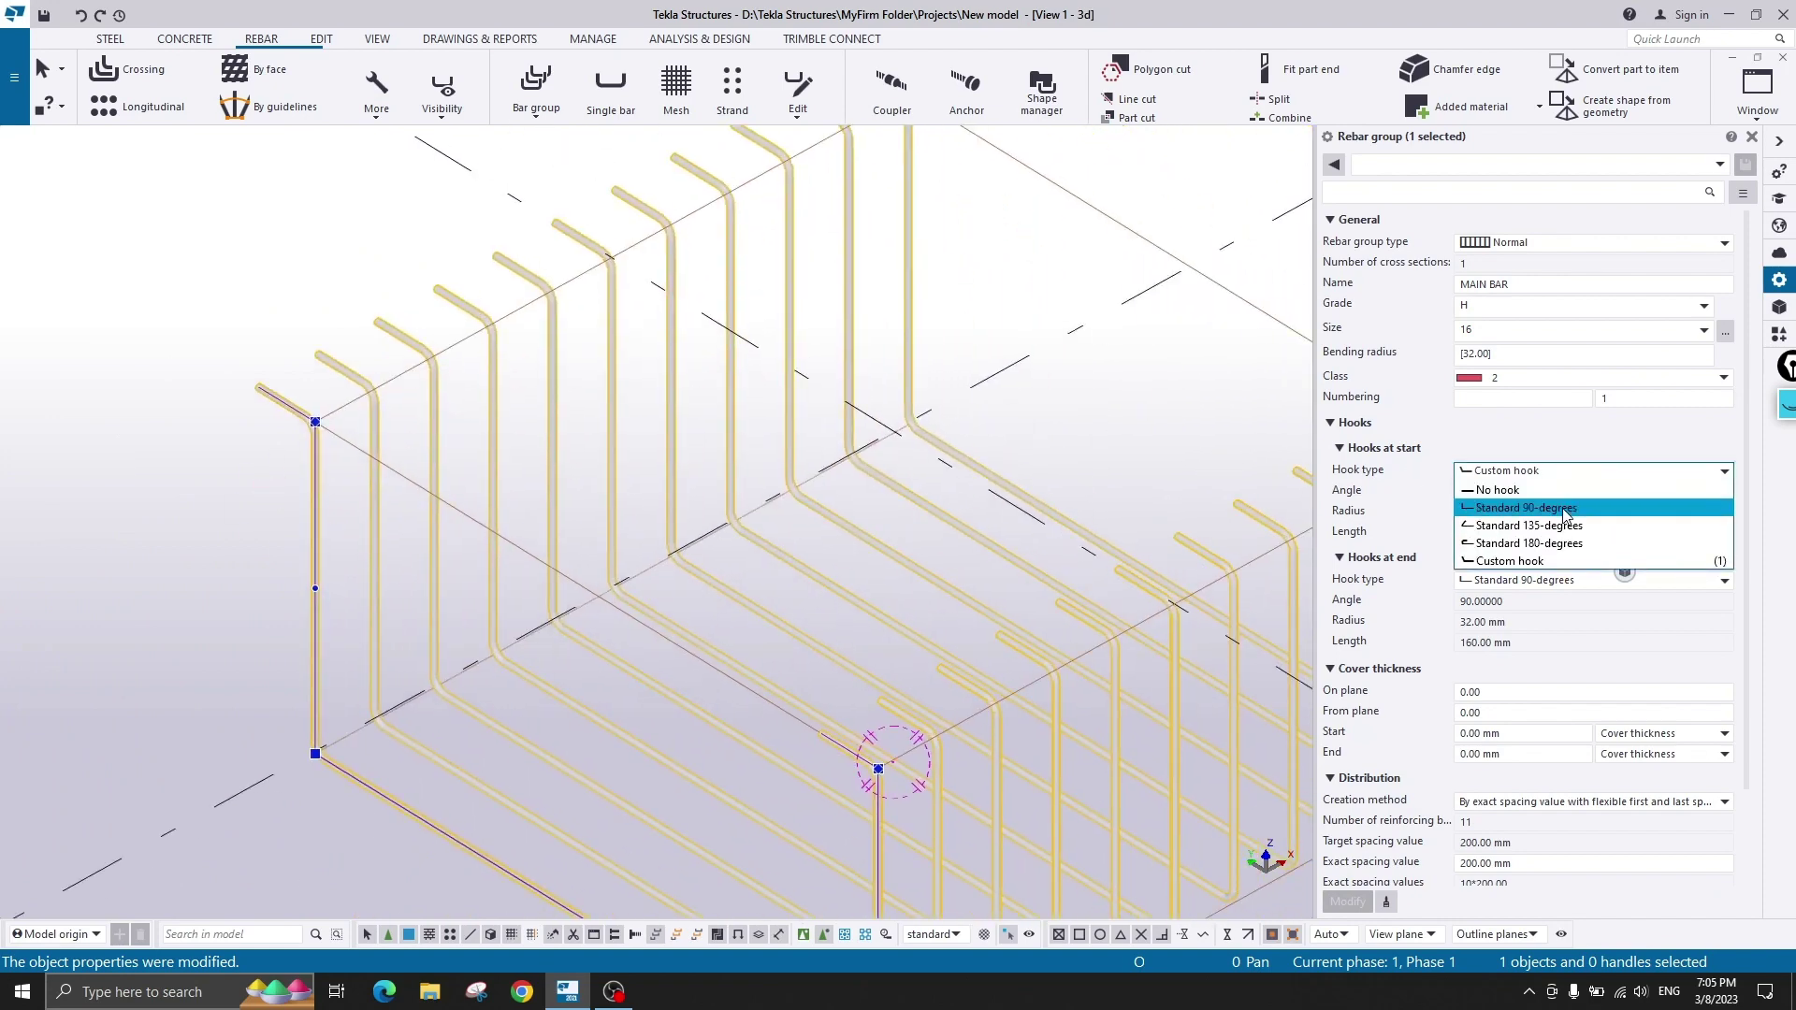
{"action": "left_click", "coordinate": [1564, 508]}
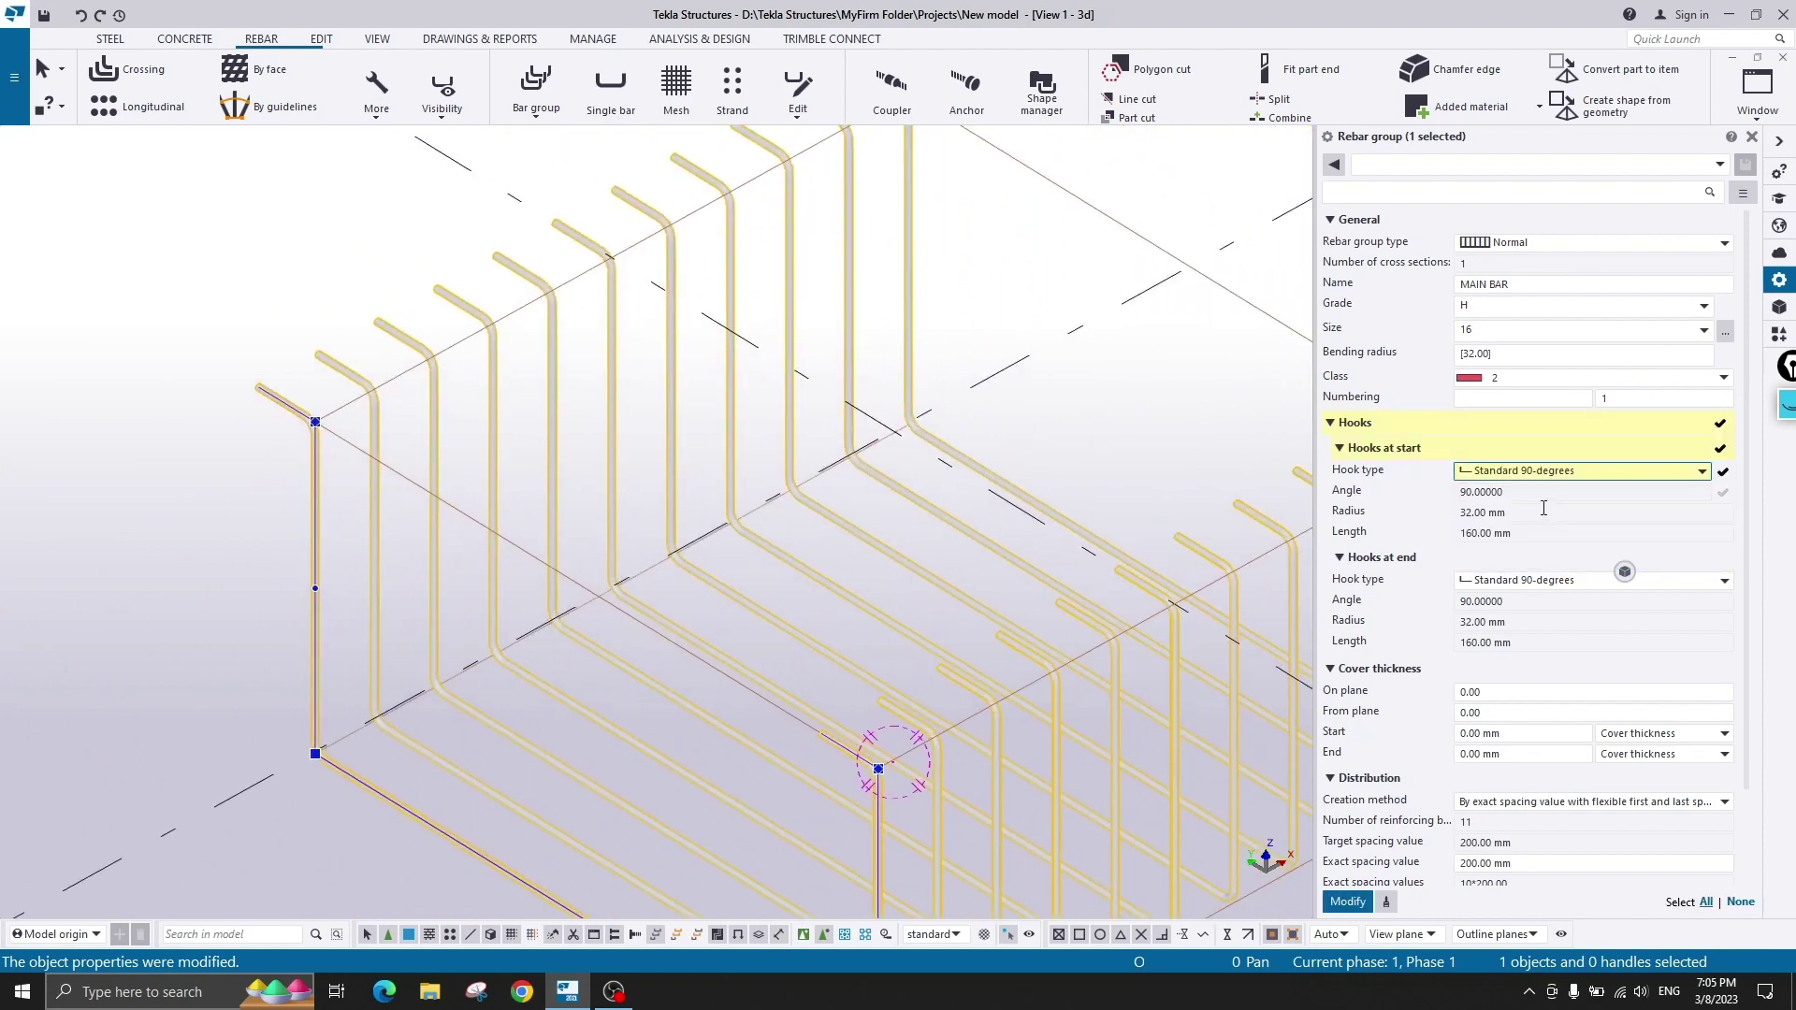
{"action": "left_click", "coordinate": [1348, 904]}
{"action": "scroll", "coordinate": [772, 539], "scroll_direction": "down", "scroll_amount": 3}
{"action": "middle_click_drag", "start_coordinate": [766, 541], "coordinate": [561, 495]}
{"action": "left_click", "coordinate": [189, 335]}
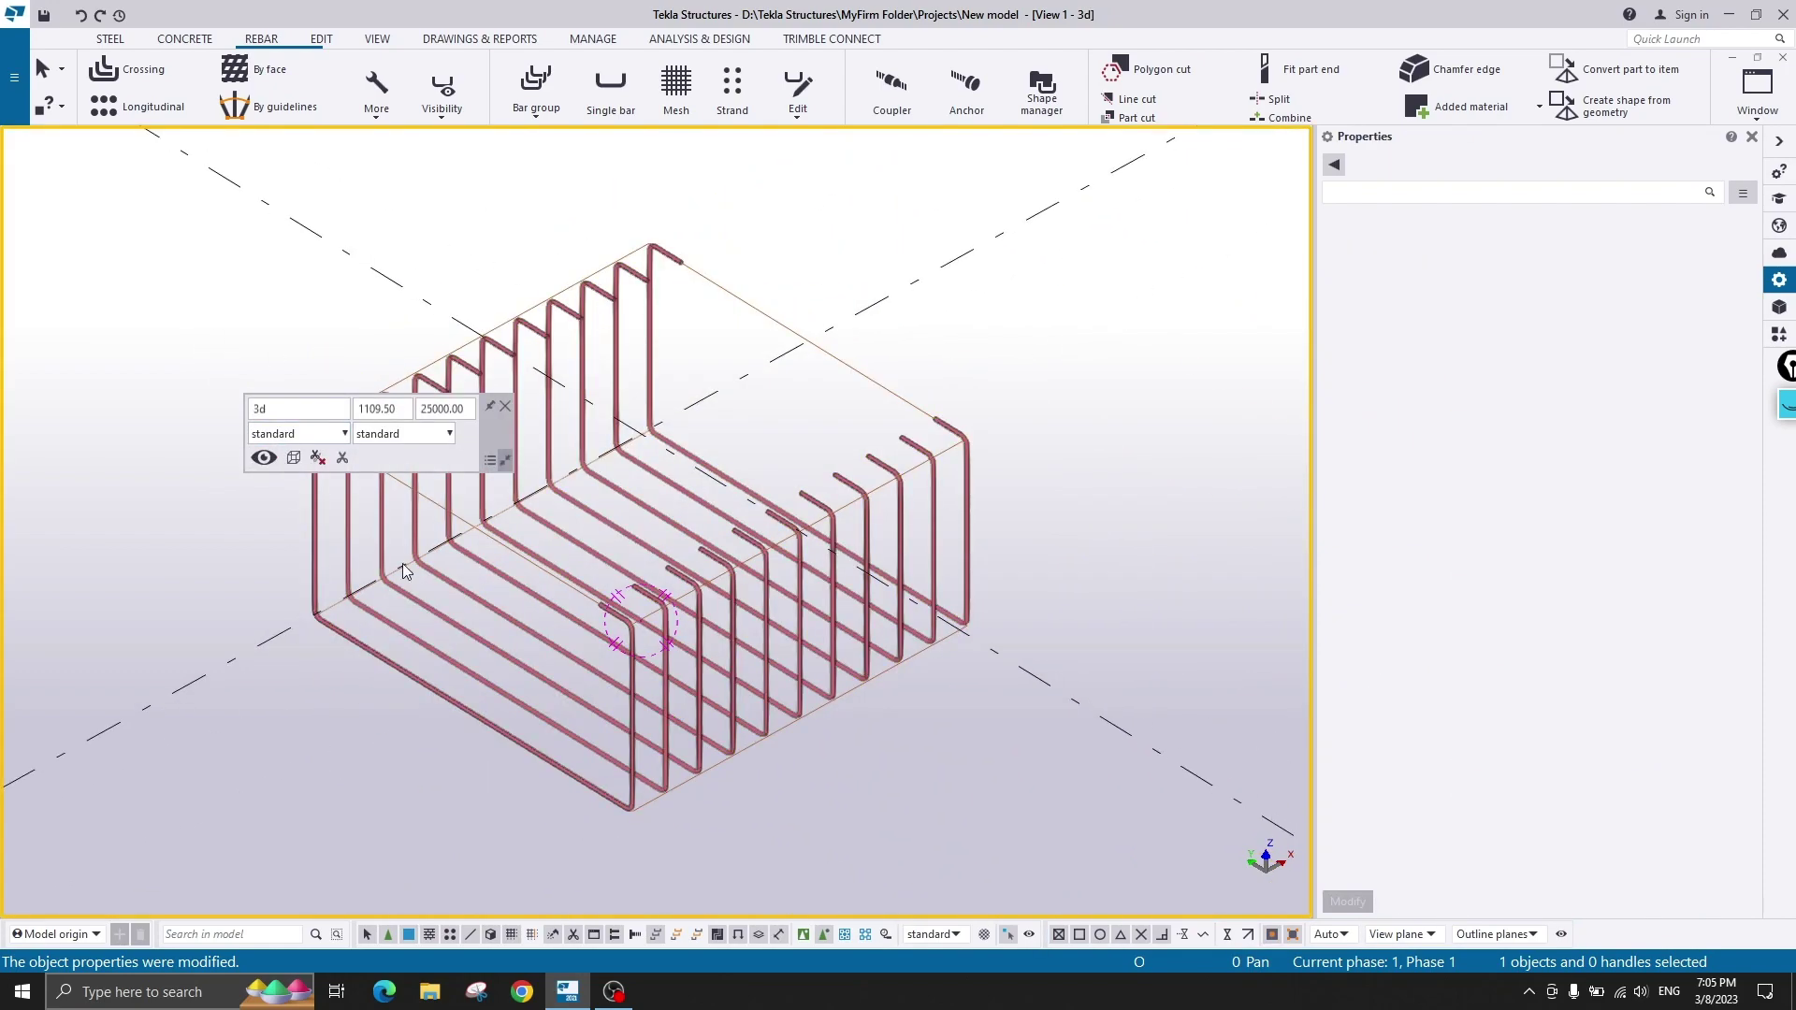
- Set the view's rotation point at the first bar's start hook and inspect the hooked bars
{"action": "scroll", "coordinate": [716, 367], "scroll_direction": "up", "scroll_amount": 3}
{"action": "middle_click_drag", "start_coordinate": [402, 563], "coordinate": [478, 416]}
{"action": "scroll", "coordinate": [737, 455], "scroll_direction": "down", "scroll_amount": 2}
{"action": "scroll", "coordinate": [530, 425], "scroll_direction": "up", "scroll_amount": 2}
{"action": "key", "text": "v"}
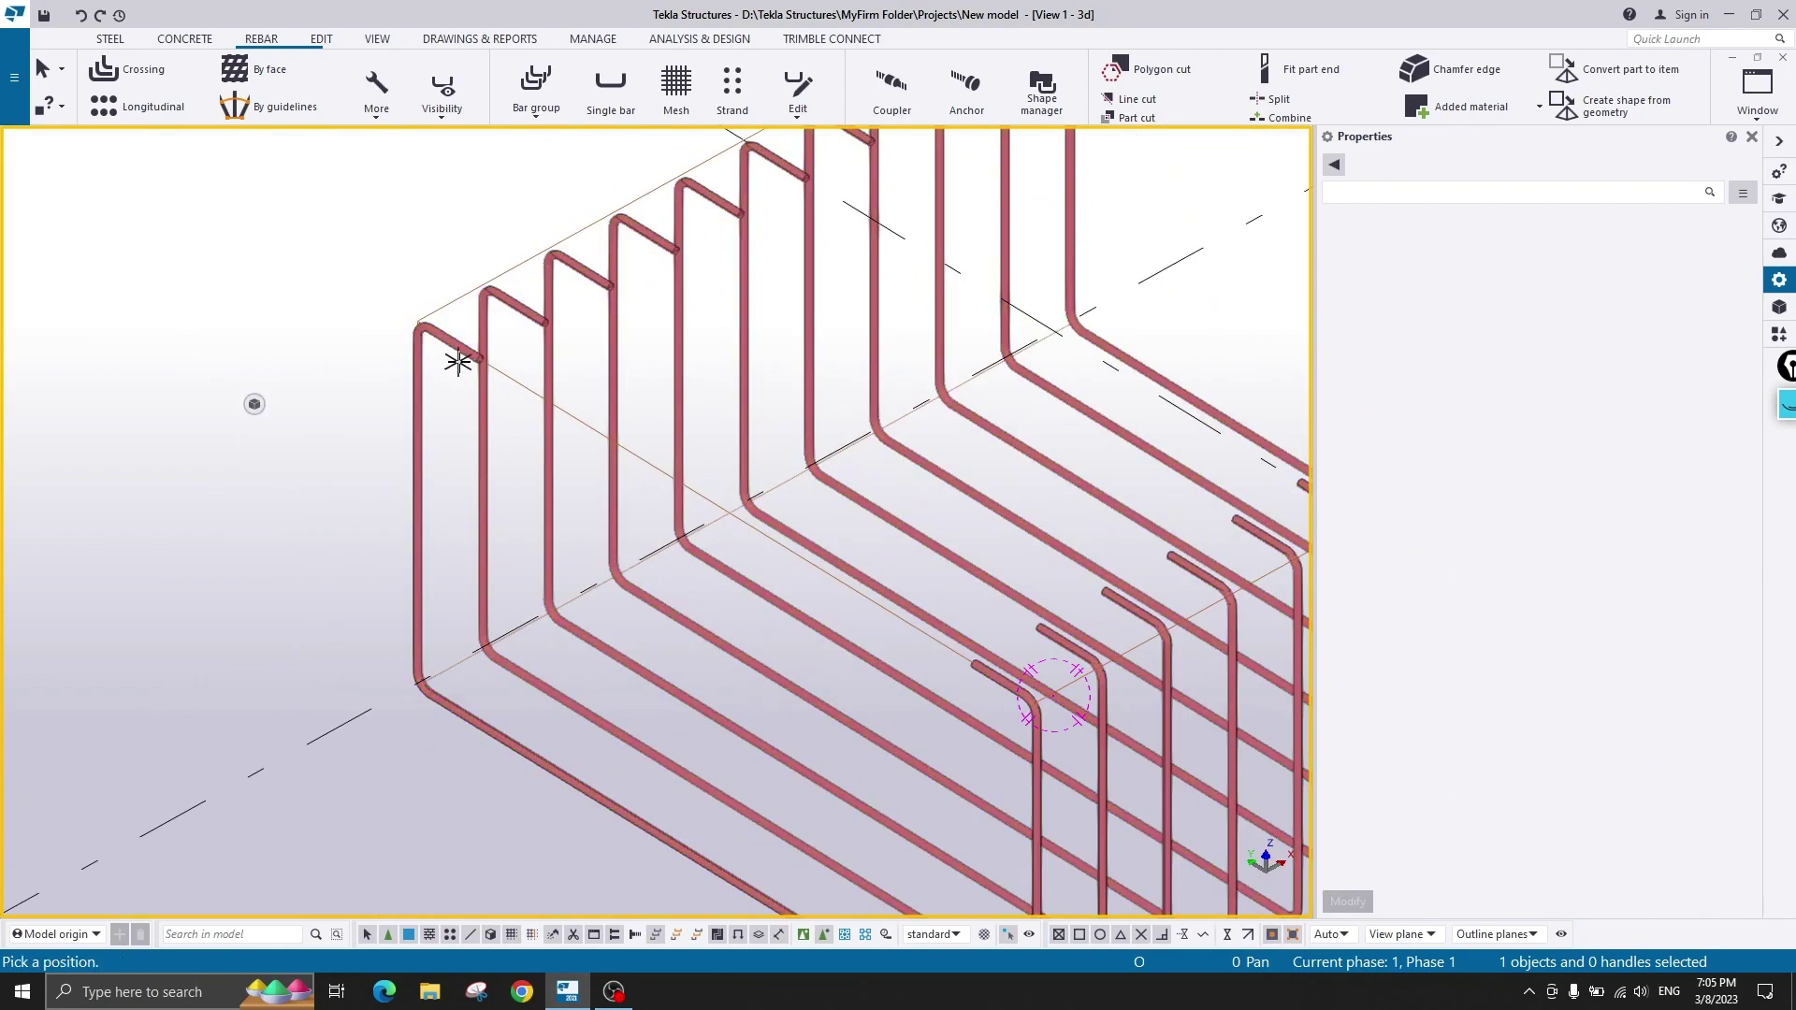
{"action": "left_click", "coordinate": [459, 362]}
{"action": "scroll", "coordinate": [458, 362], "scroll_direction": "down", "scroll_amount": 3}
{"action": "scroll", "coordinate": [417, 363], "scroll_direction": "up", "scroll_amount": 4}
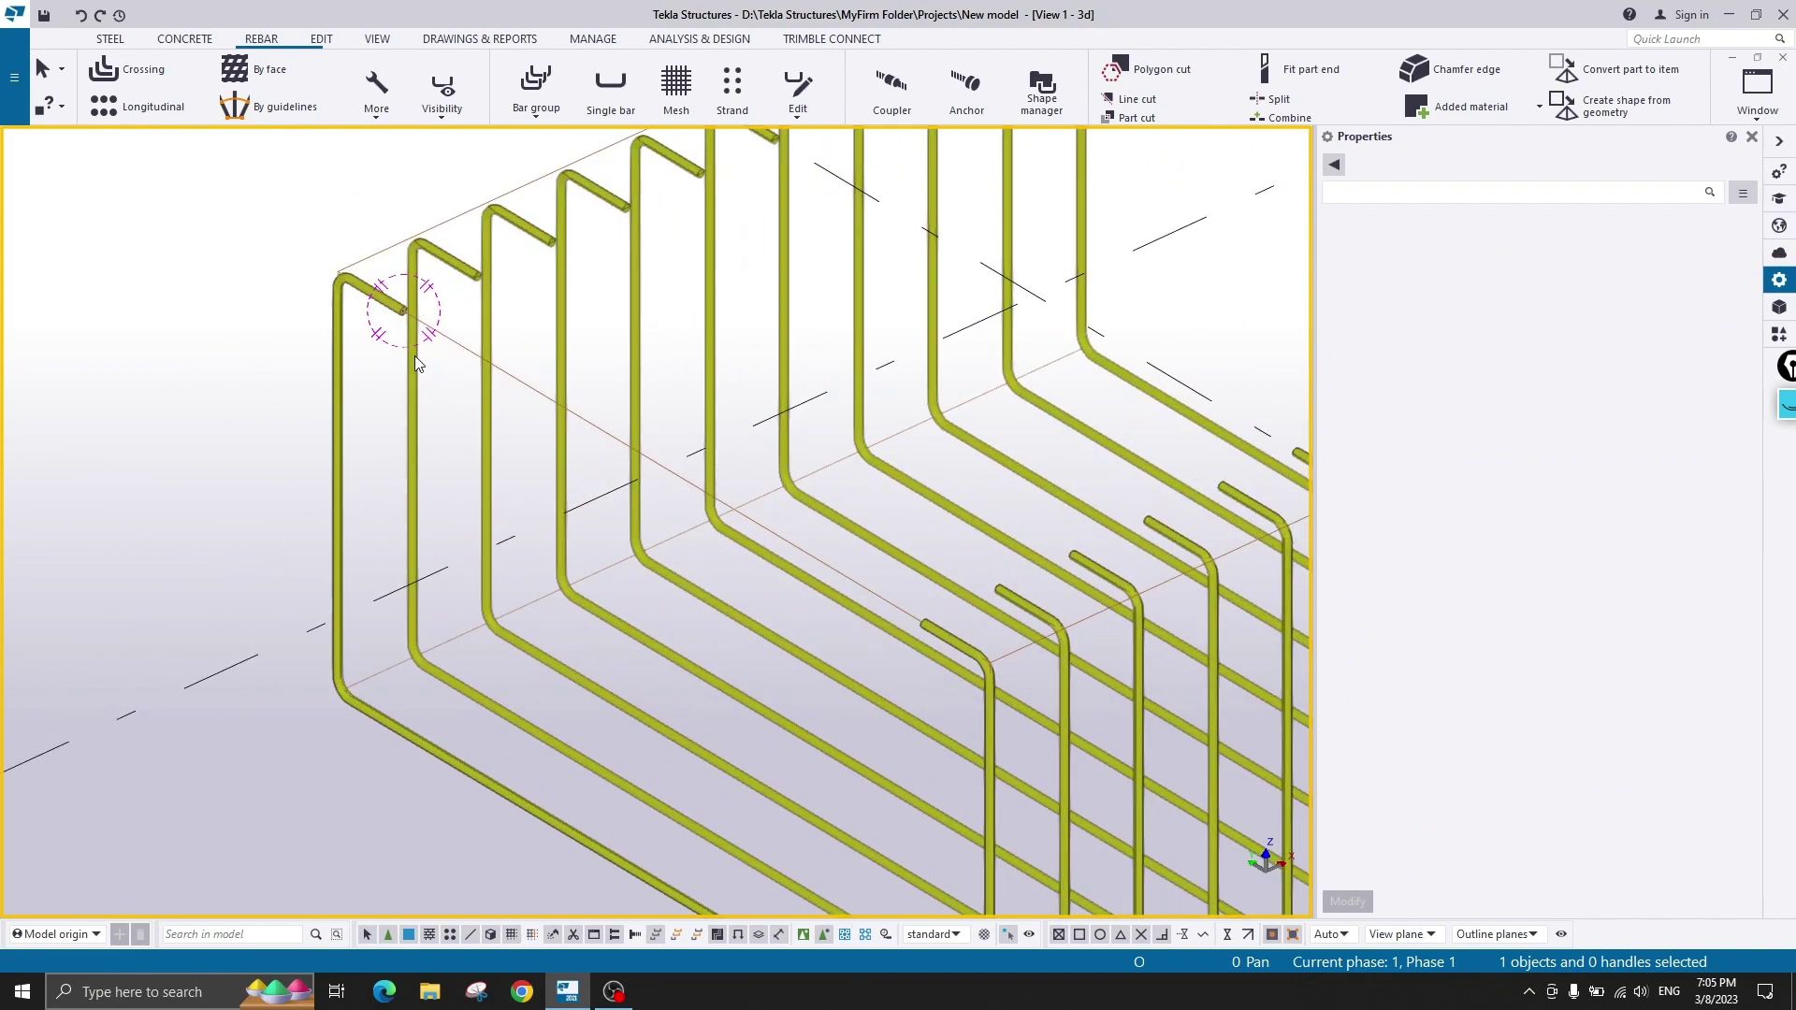
- Select the bar group, bring its cover thickness settings into view and move the contextual toolbar off the properties
{"action": "left_click", "coordinate": [415, 363]}
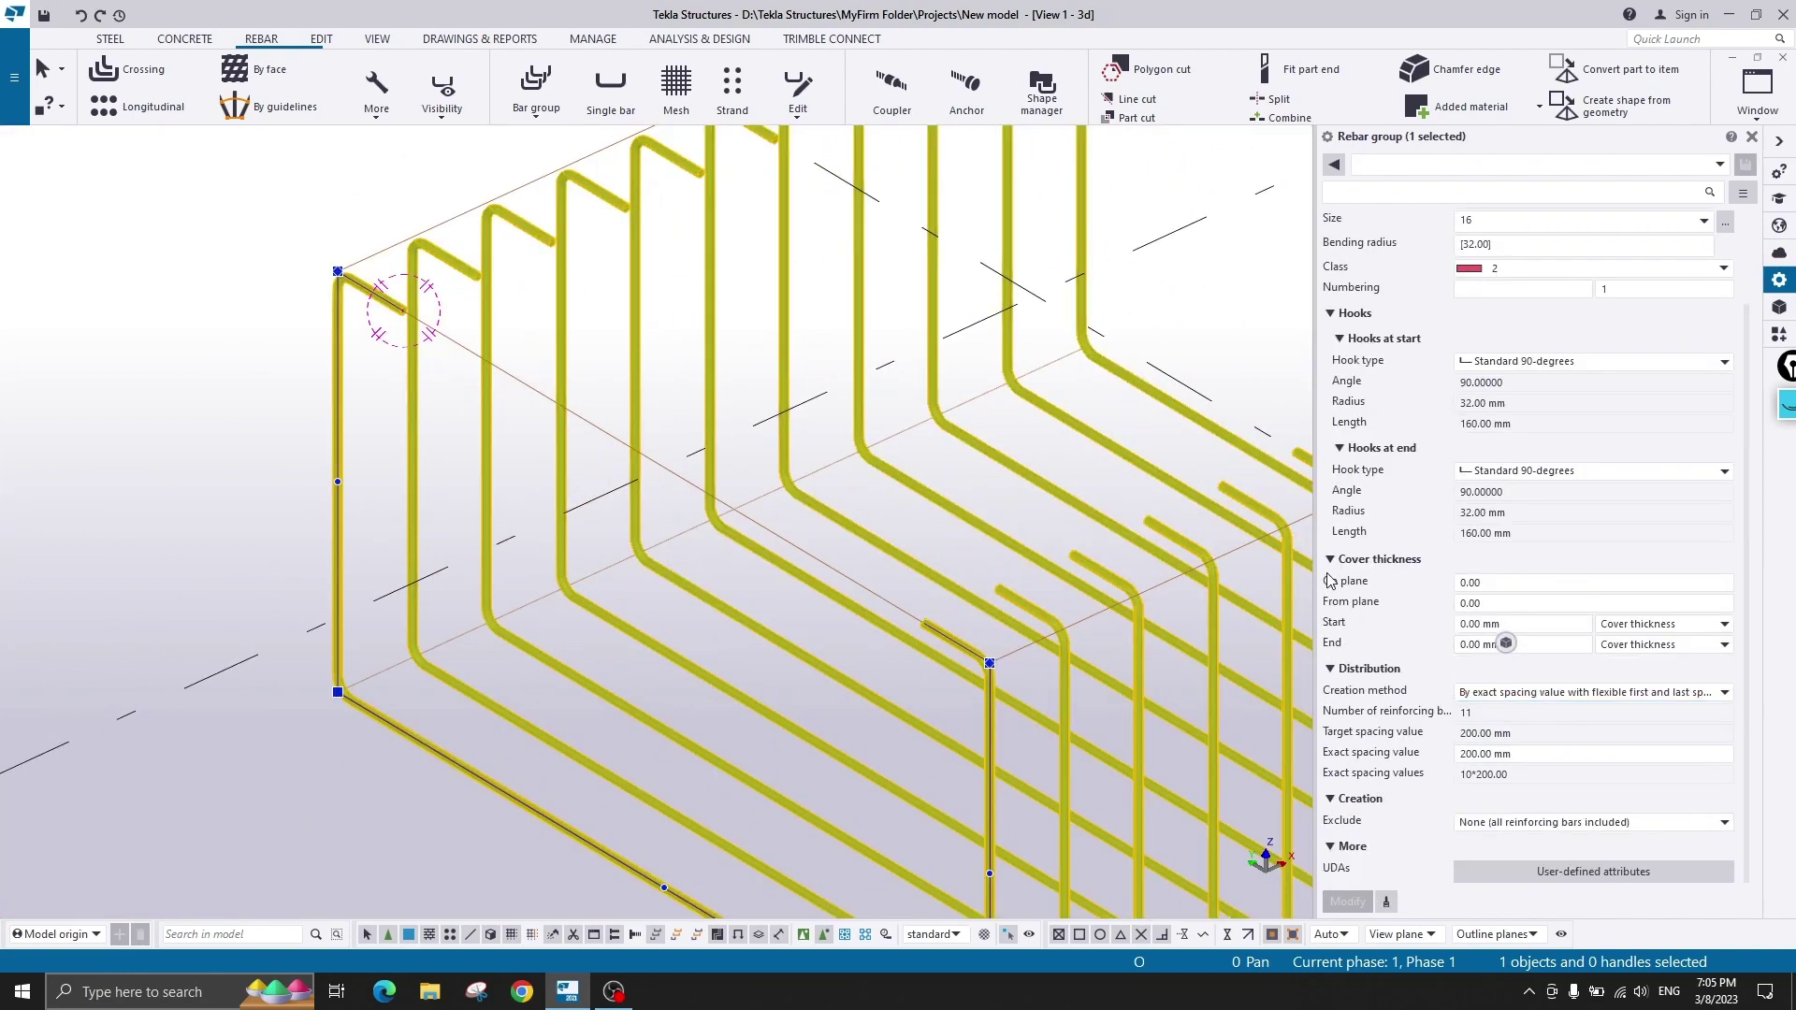
{"action": "scroll", "coordinate": [402, 403], "scroll_direction": "down", "scroll_amount": 4}
{"action": "scroll", "coordinate": [424, 553], "scroll_direction": "up", "scroll_amount": 4}
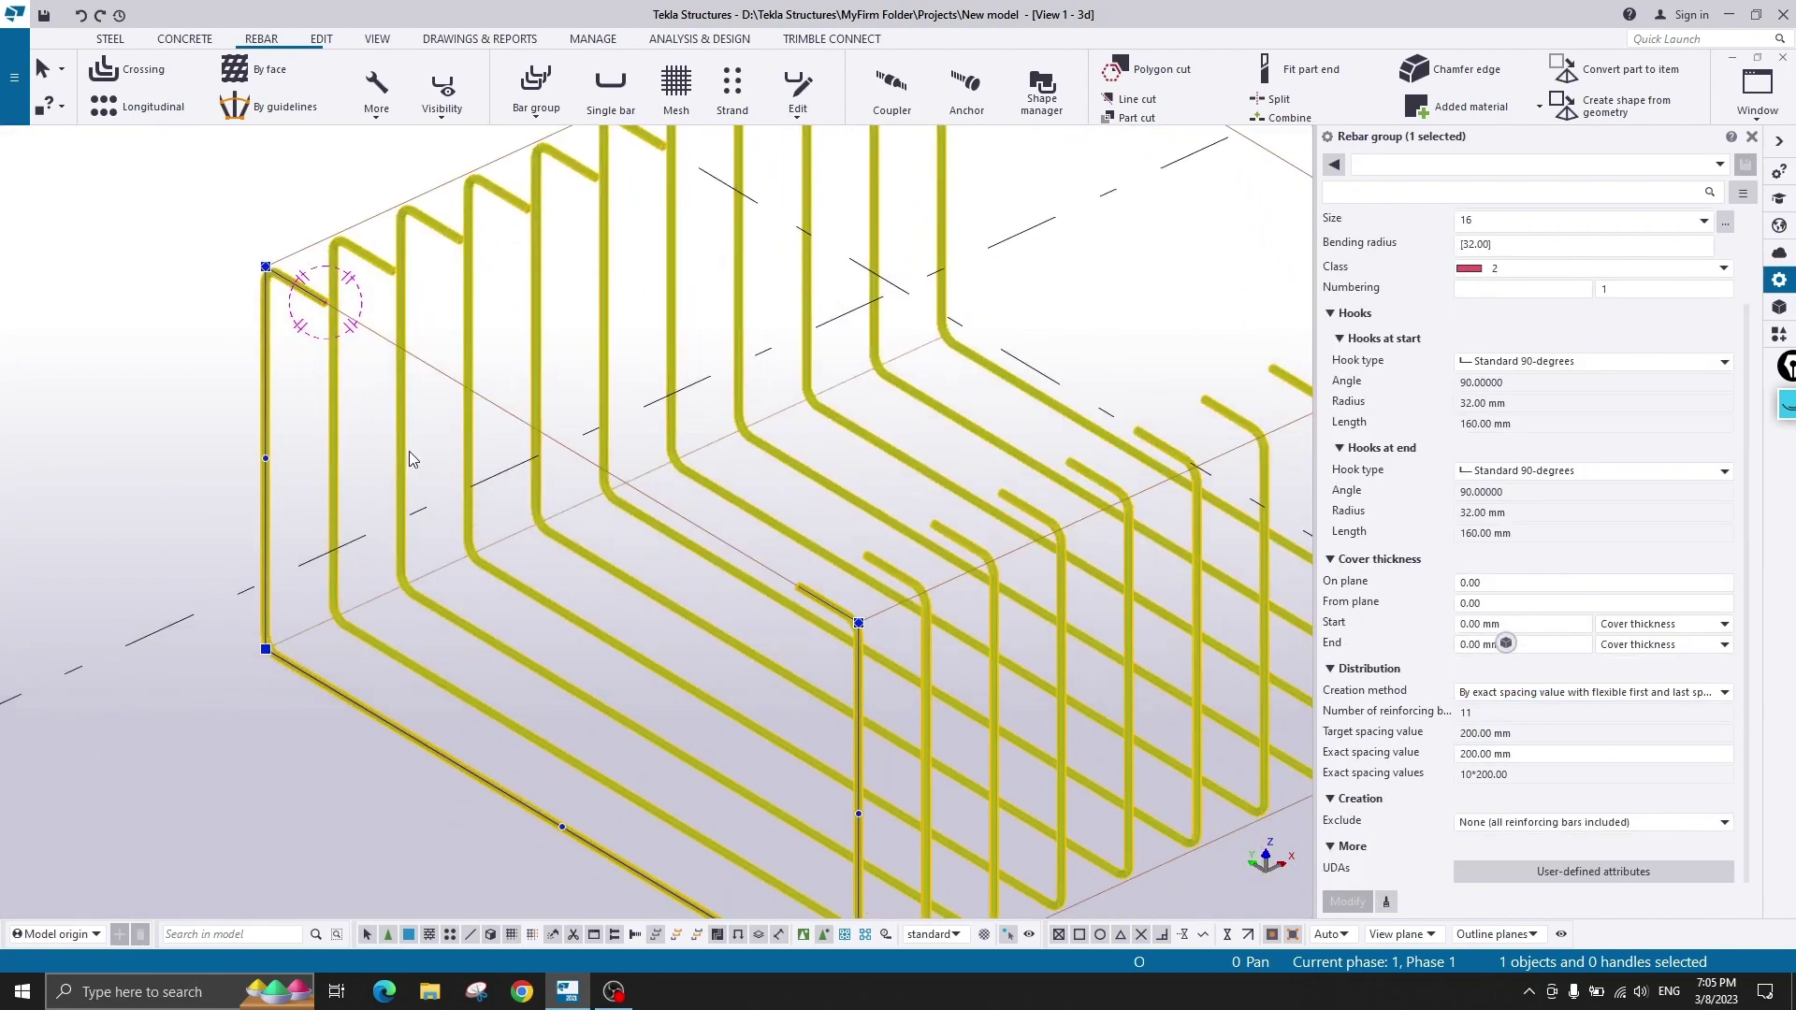
{"action": "scroll", "coordinate": [488, 557], "scroll_direction": "down", "scroll_amount": 3}
{"action": "middle_click_drag", "start_coordinate": [543, 557], "coordinate": [566, 570], "text": "ctrl"}
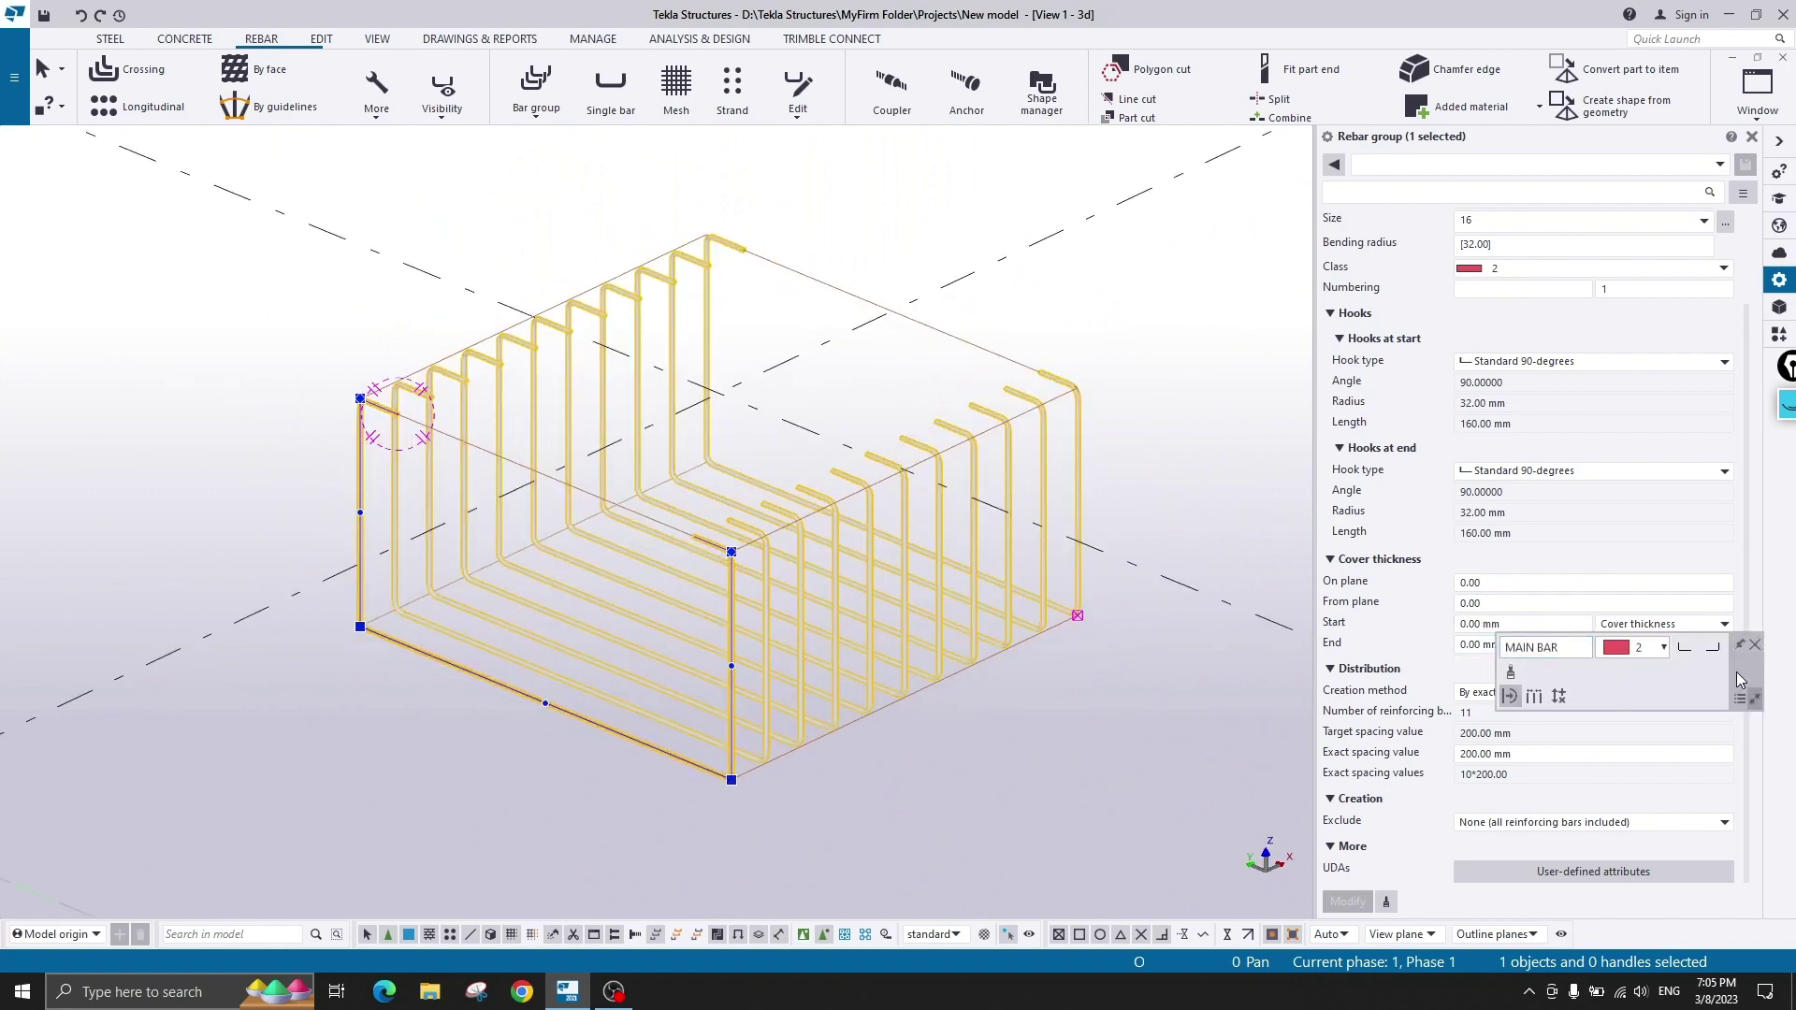
{"action": "left_click_drag", "start_coordinate": [1737, 668], "coordinate": [411, 254]}
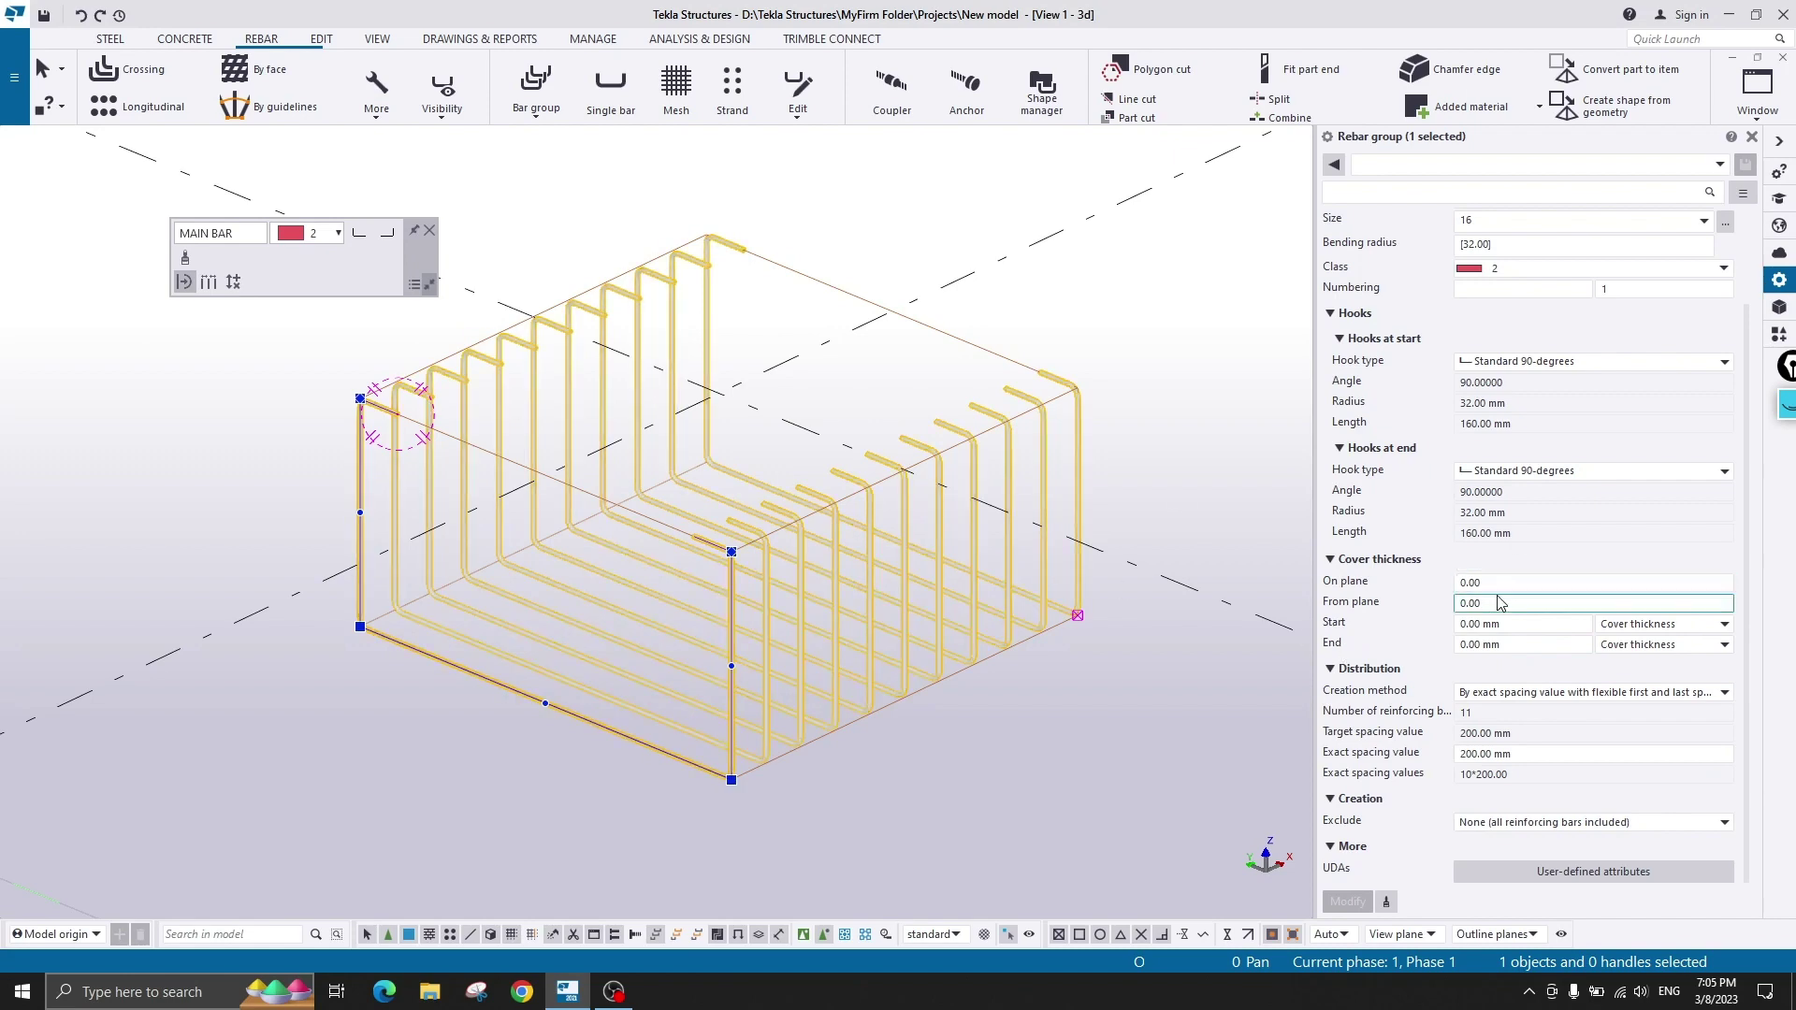
- Mark the first bar's two vertical legs, bottom leg and corners with orange pen strokes over the model
{"action": "scroll", "coordinate": [363, 496], "scroll_direction": "up", "scroll_amount": 3}
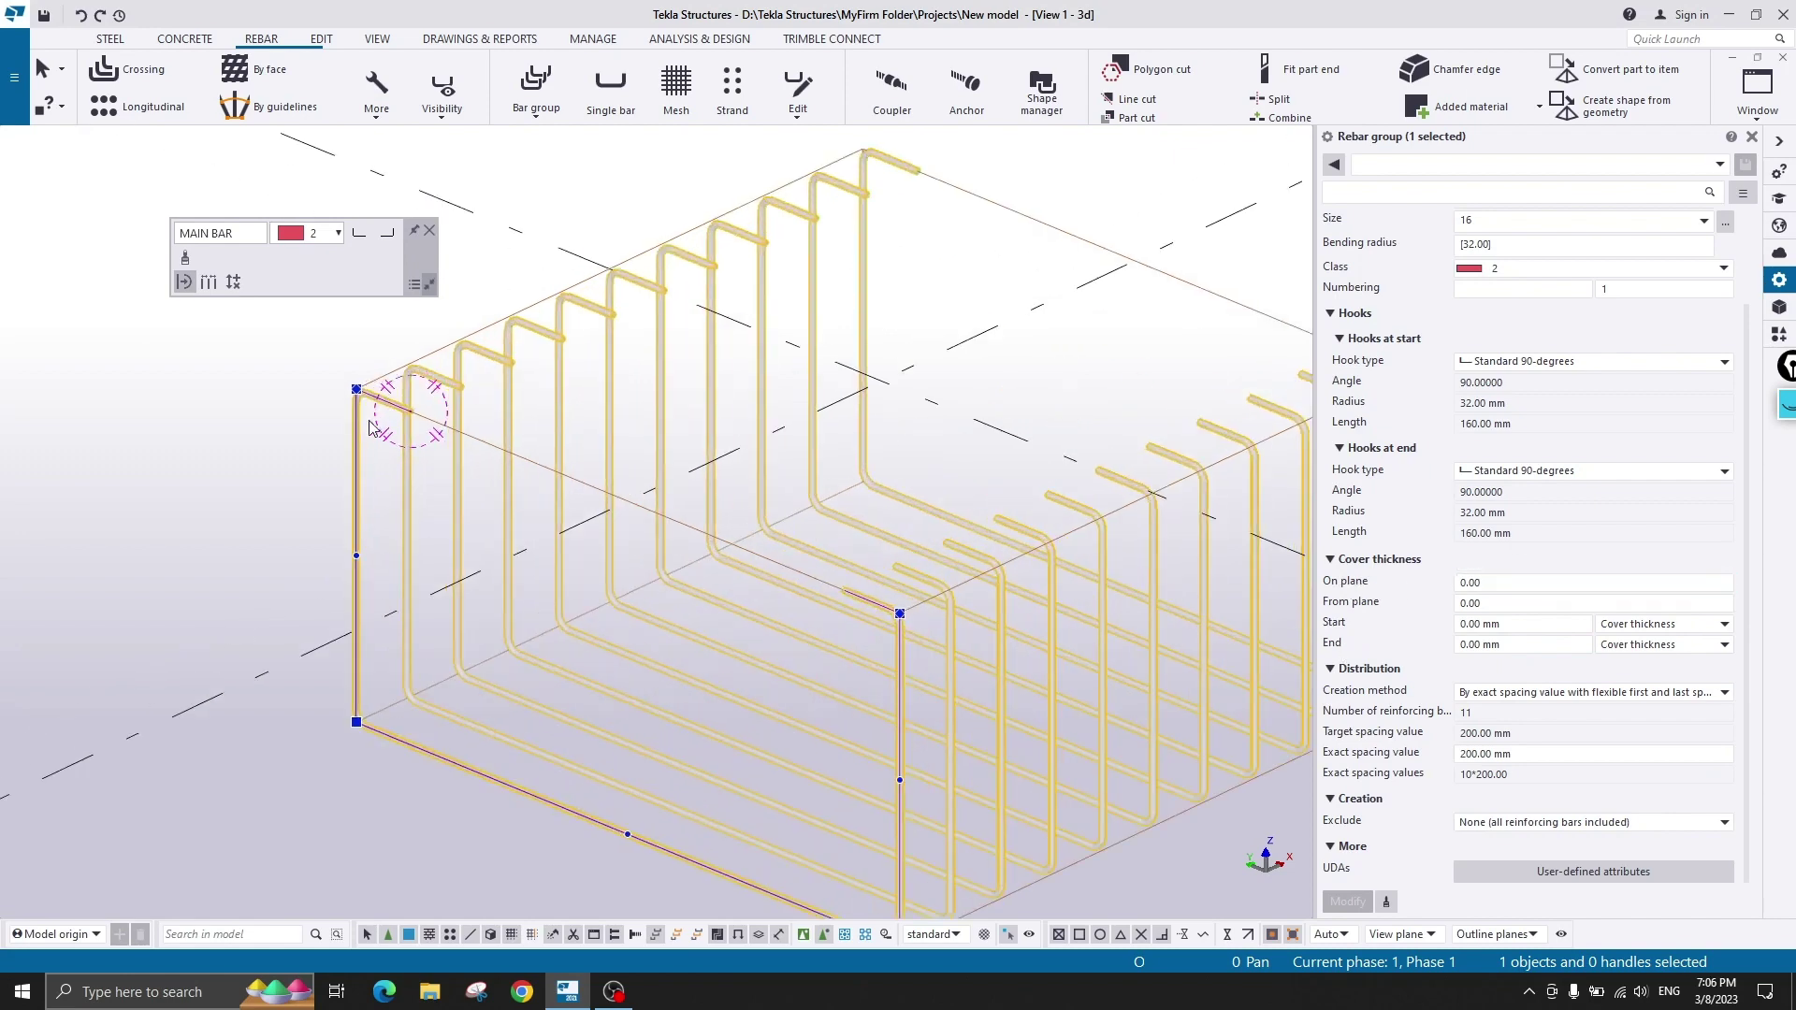
{"action": "scroll", "coordinate": [426, 439], "scroll_direction": "down", "scroll_amount": 2}
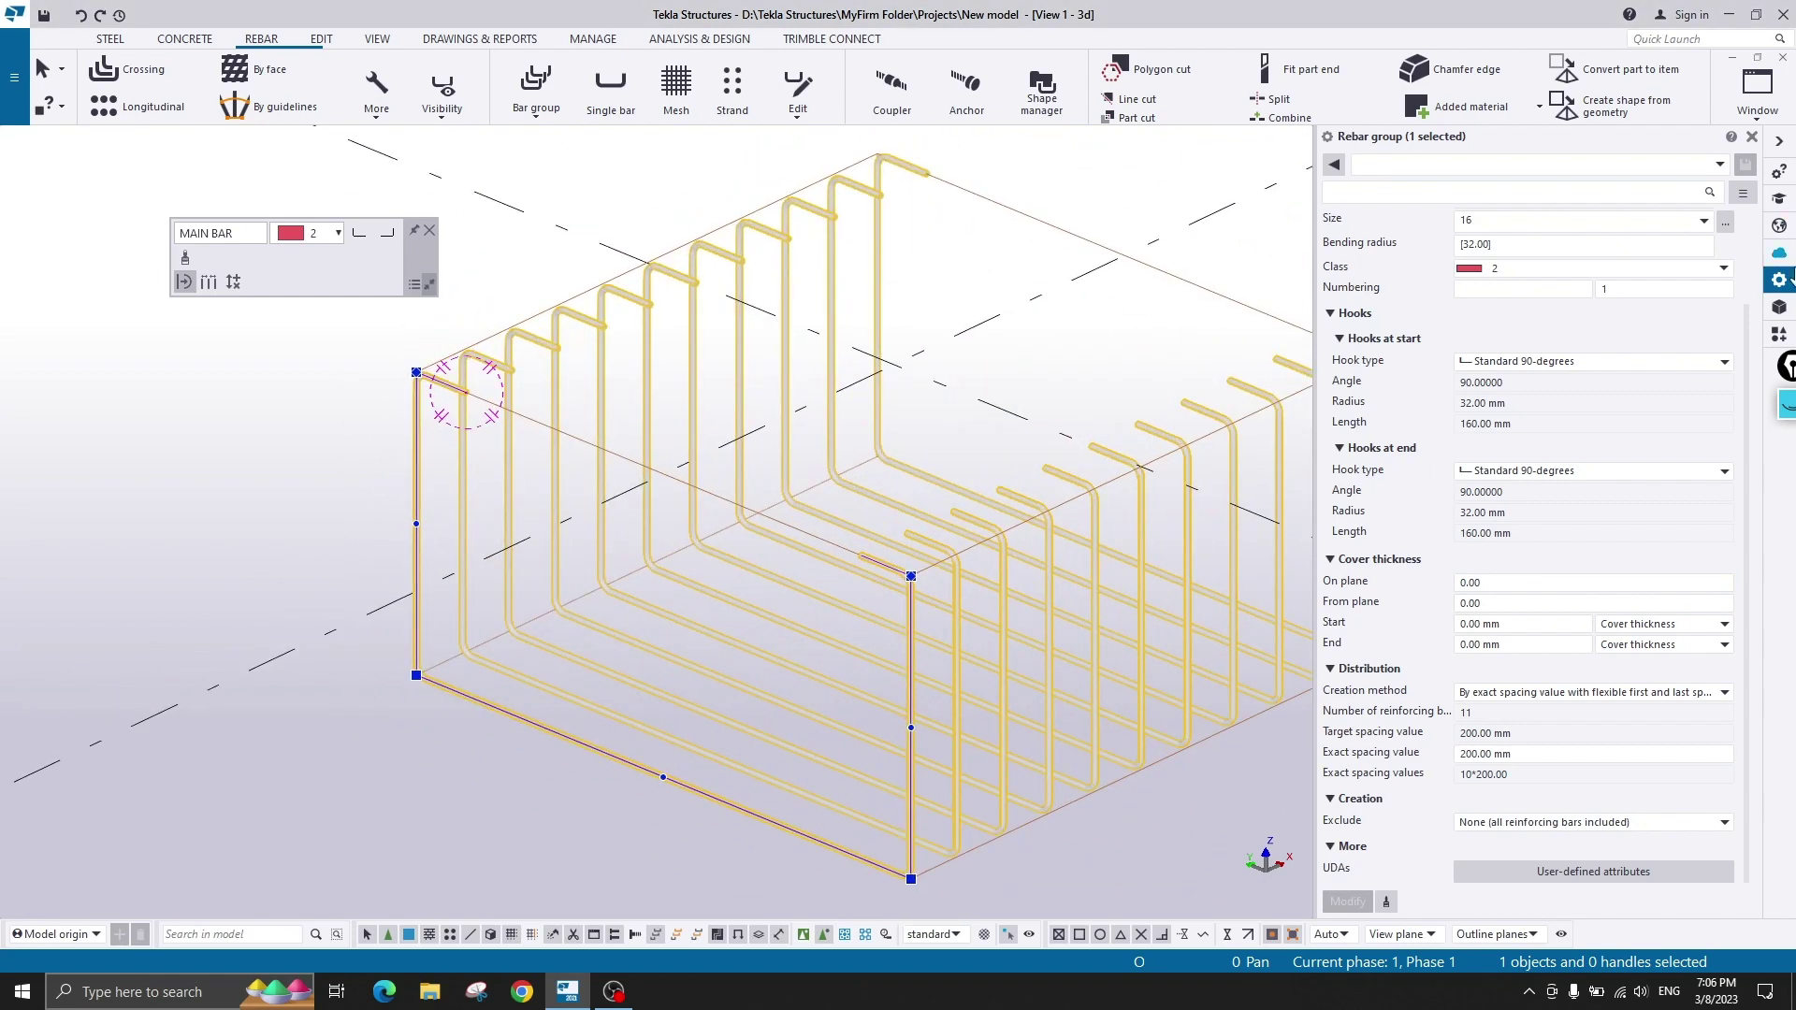
{"action": "left_click", "coordinate": [1785, 406]}
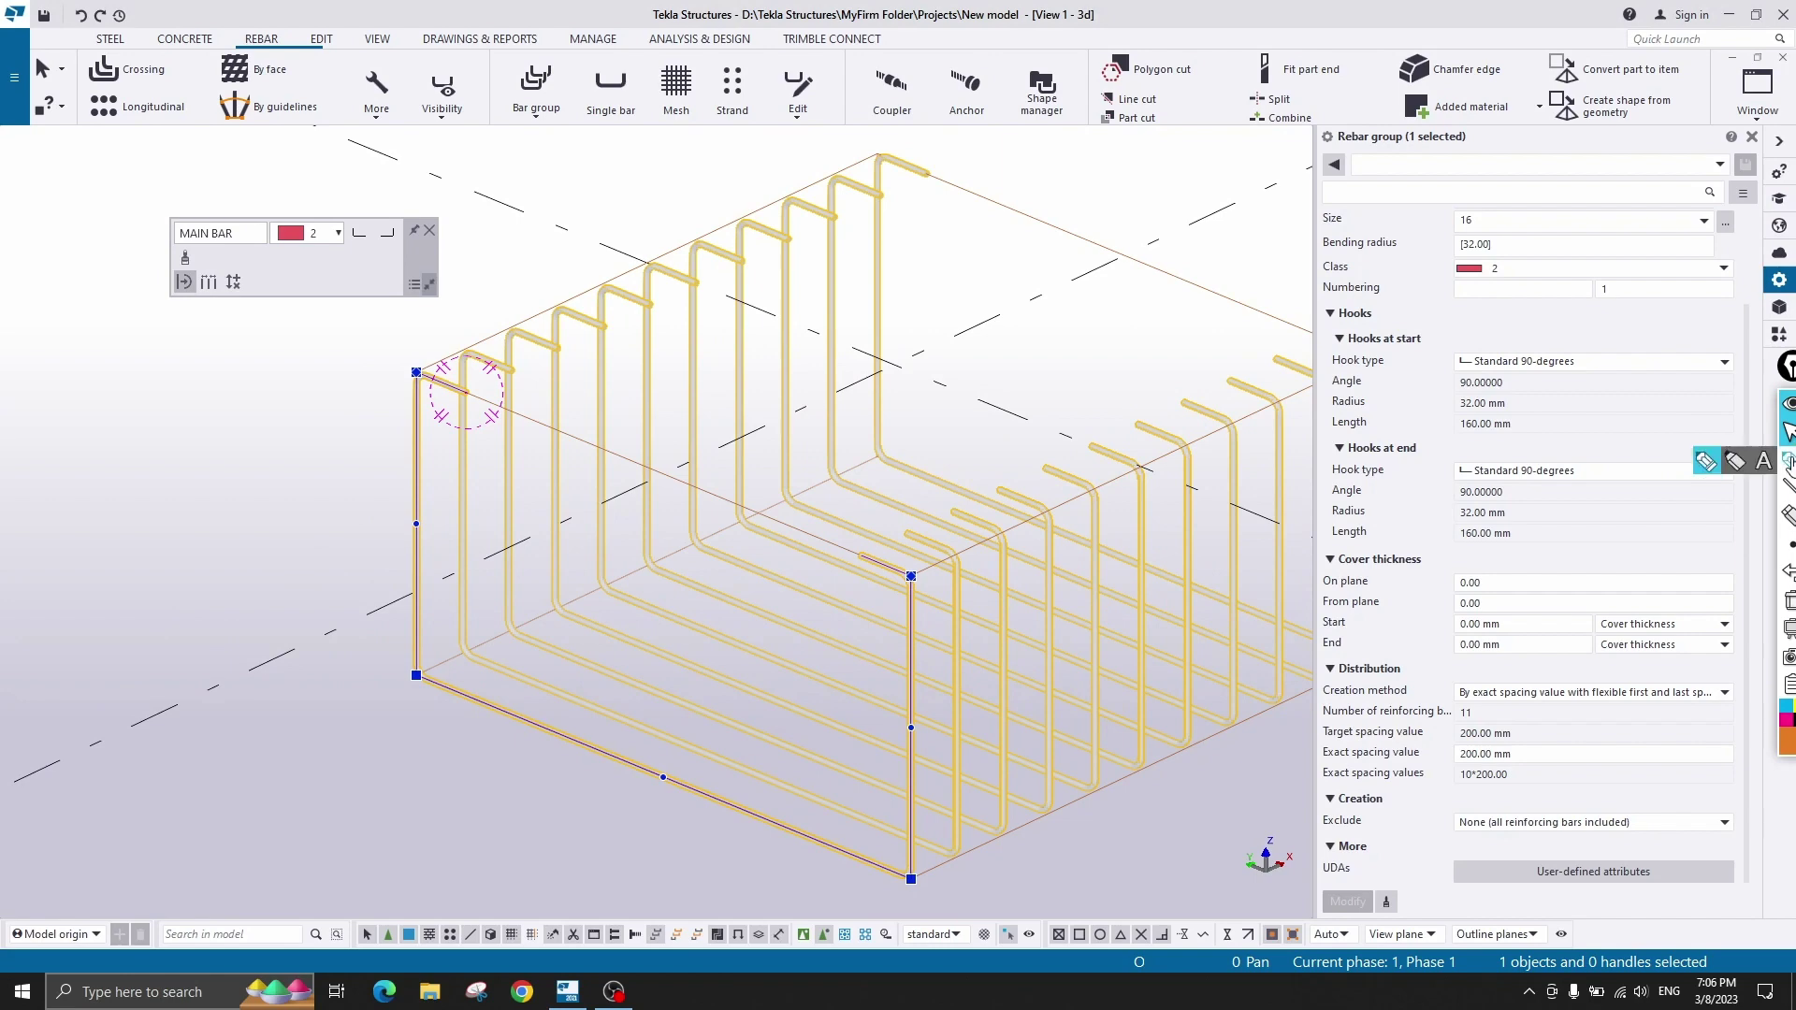
{"action": "left_click", "coordinate": [1787, 460]}
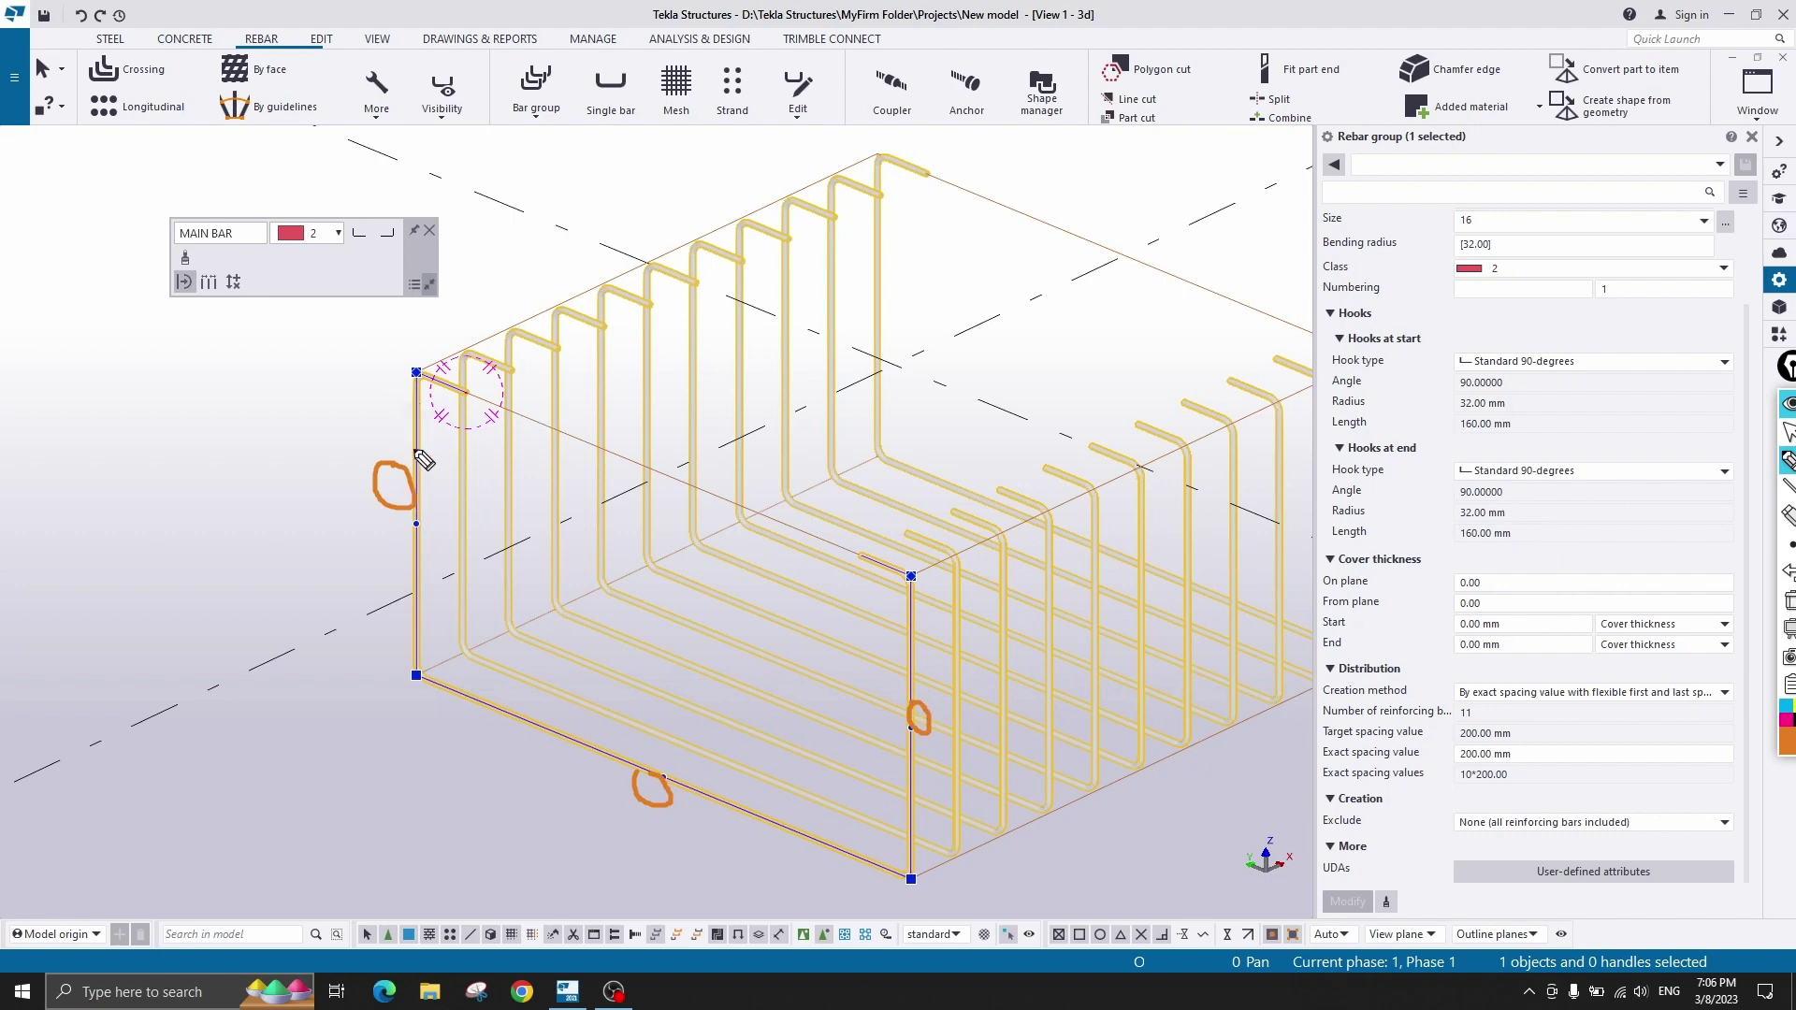
{"action": "left_click_drag", "start_coordinate": [422, 376], "coordinate": [430, 501]}
{"action": "mouse_move", "coordinate": [431, 670]}
{"action": "left_mouse_down"}
{"action": "mouse_move", "coordinate": [912, 875]}
{"action": "mouse_move", "coordinate": [917, 584]}
{"action": "left_mouse_up"}
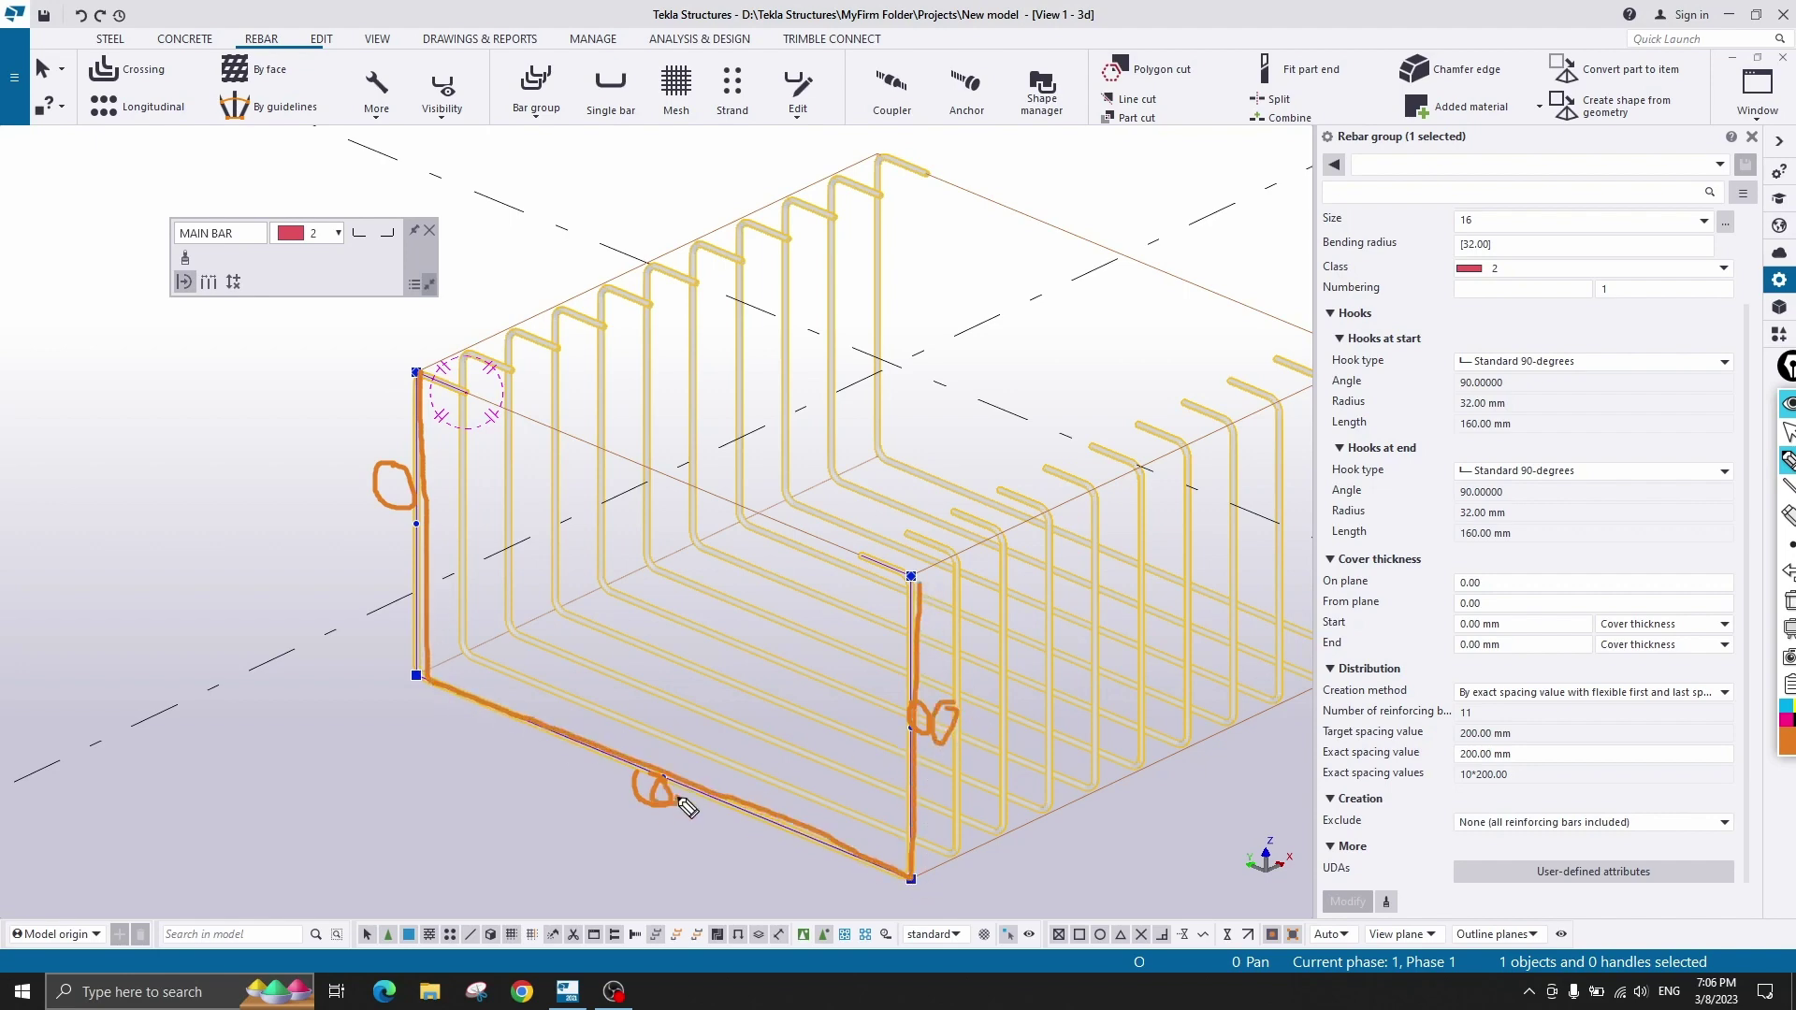
{"action": "left_click_drag", "start_coordinate": [385, 460], "coordinate": [415, 484]}
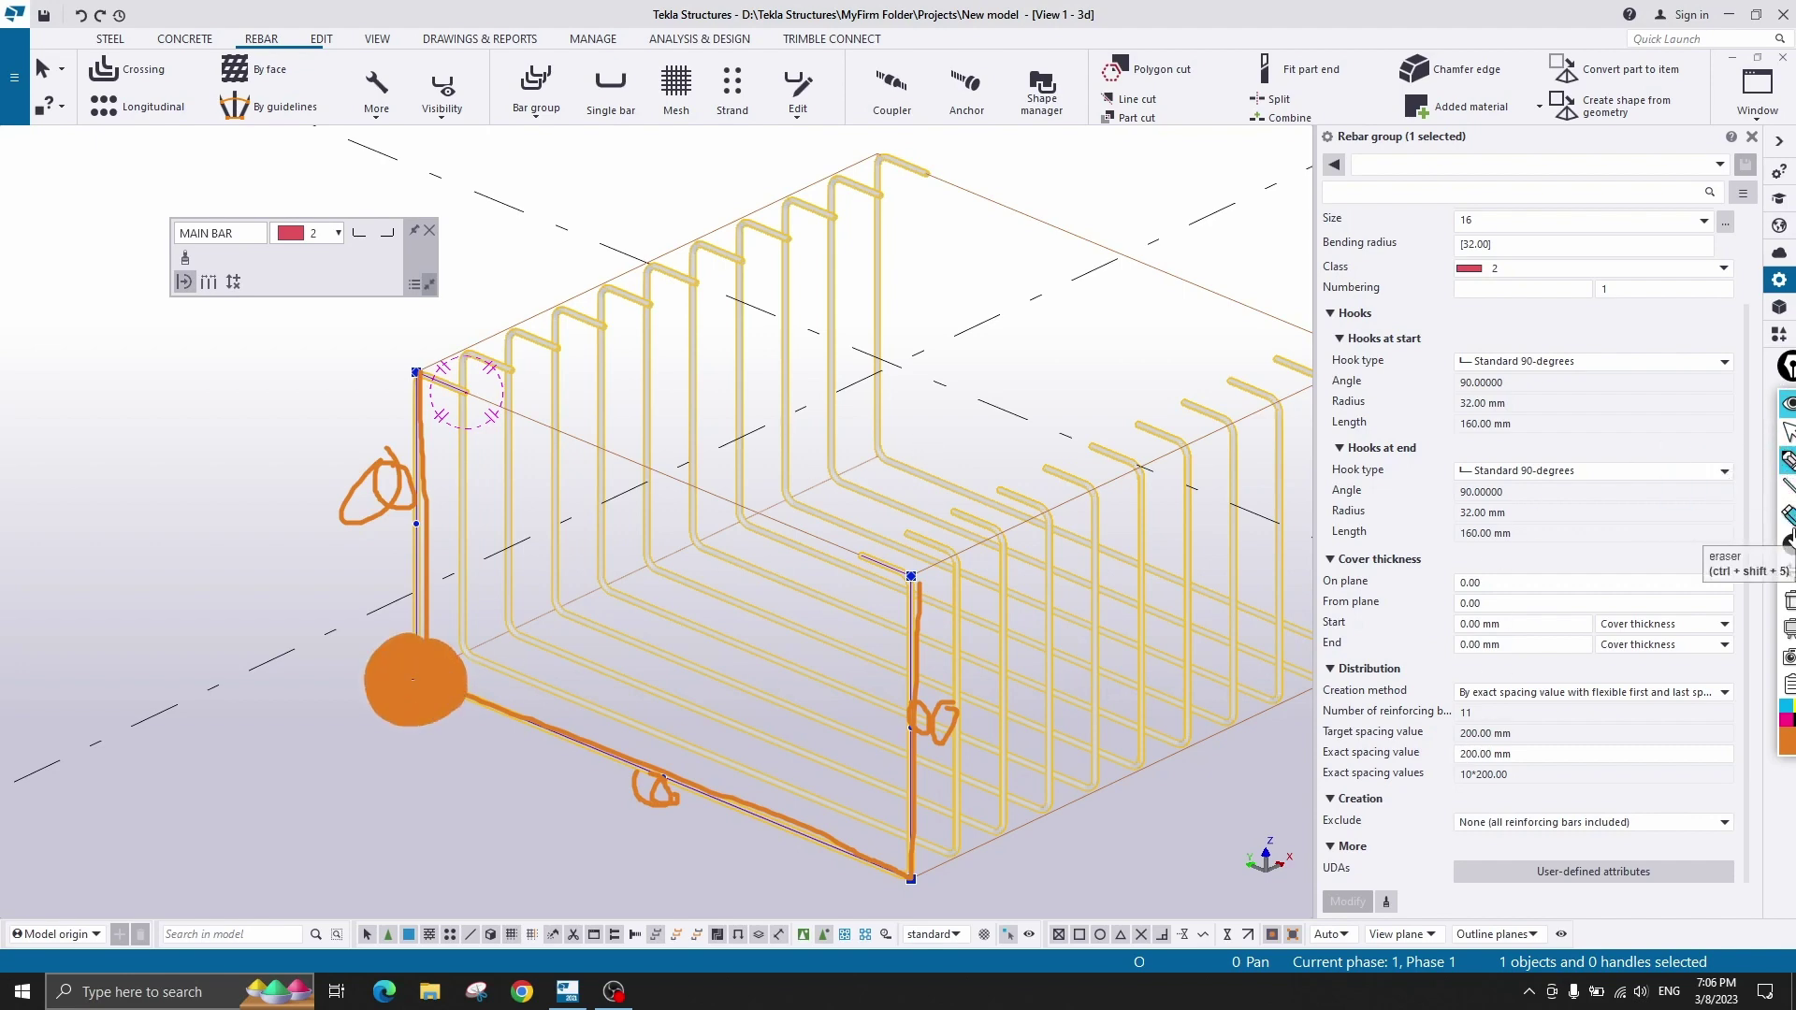
{"action": "mouse_move", "coordinate": [1788, 551]}
{"action": "left_click", "coordinate": [1683, 550]}
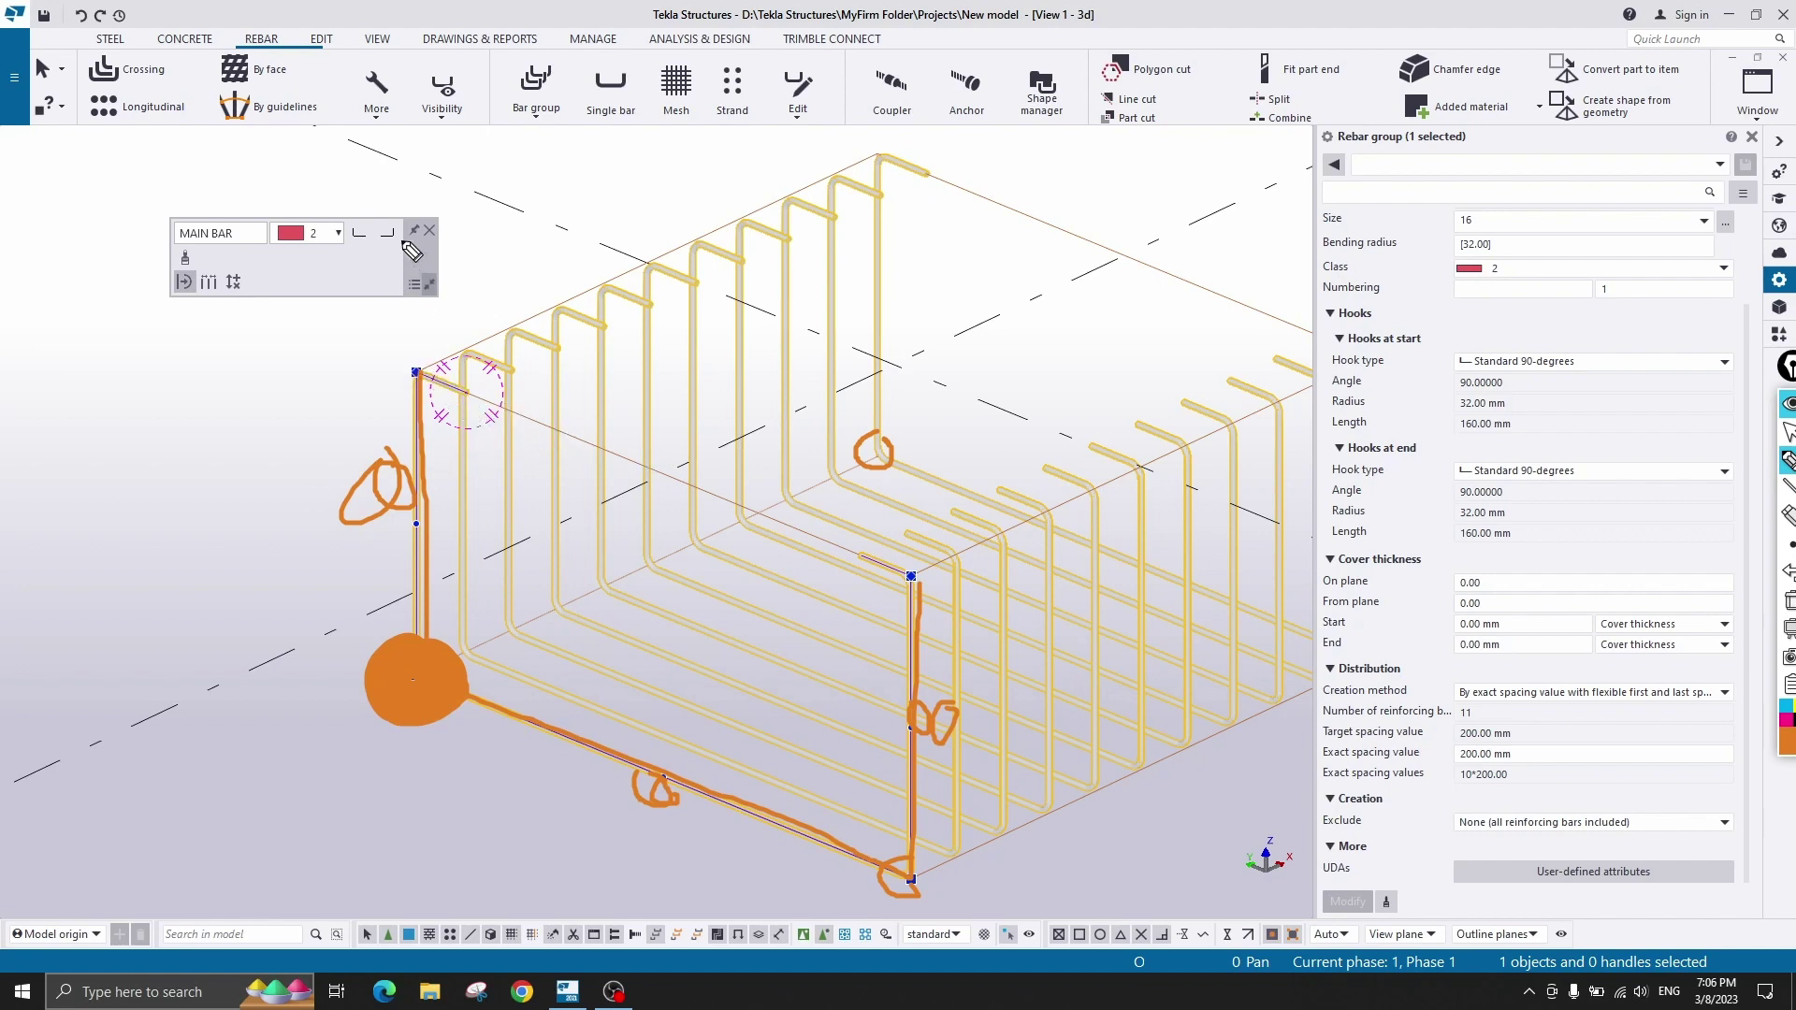
- Clear all pen strokes from the model view and put the pen tools away at the window's edge
{"action": "left_click_drag", "start_coordinate": [1788, 367], "coordinate": [1644, 320]}
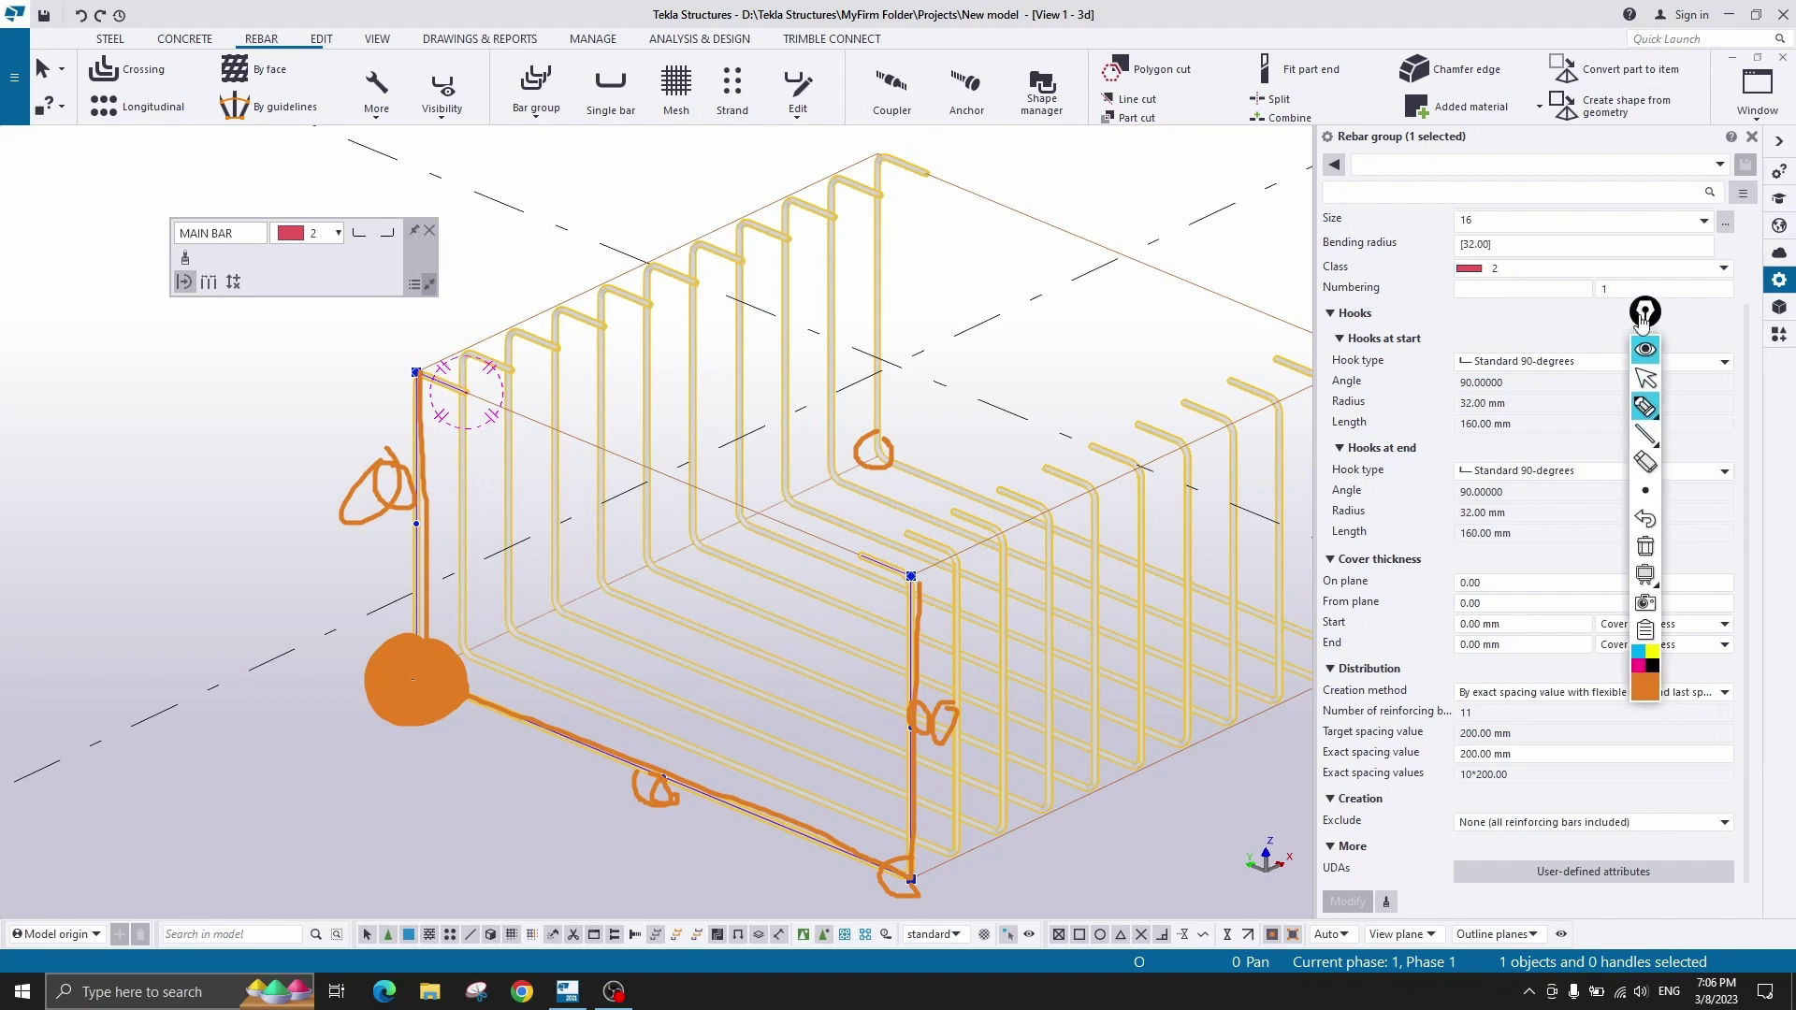
{"action": "left_click", "coordinate": [1645, 547]}
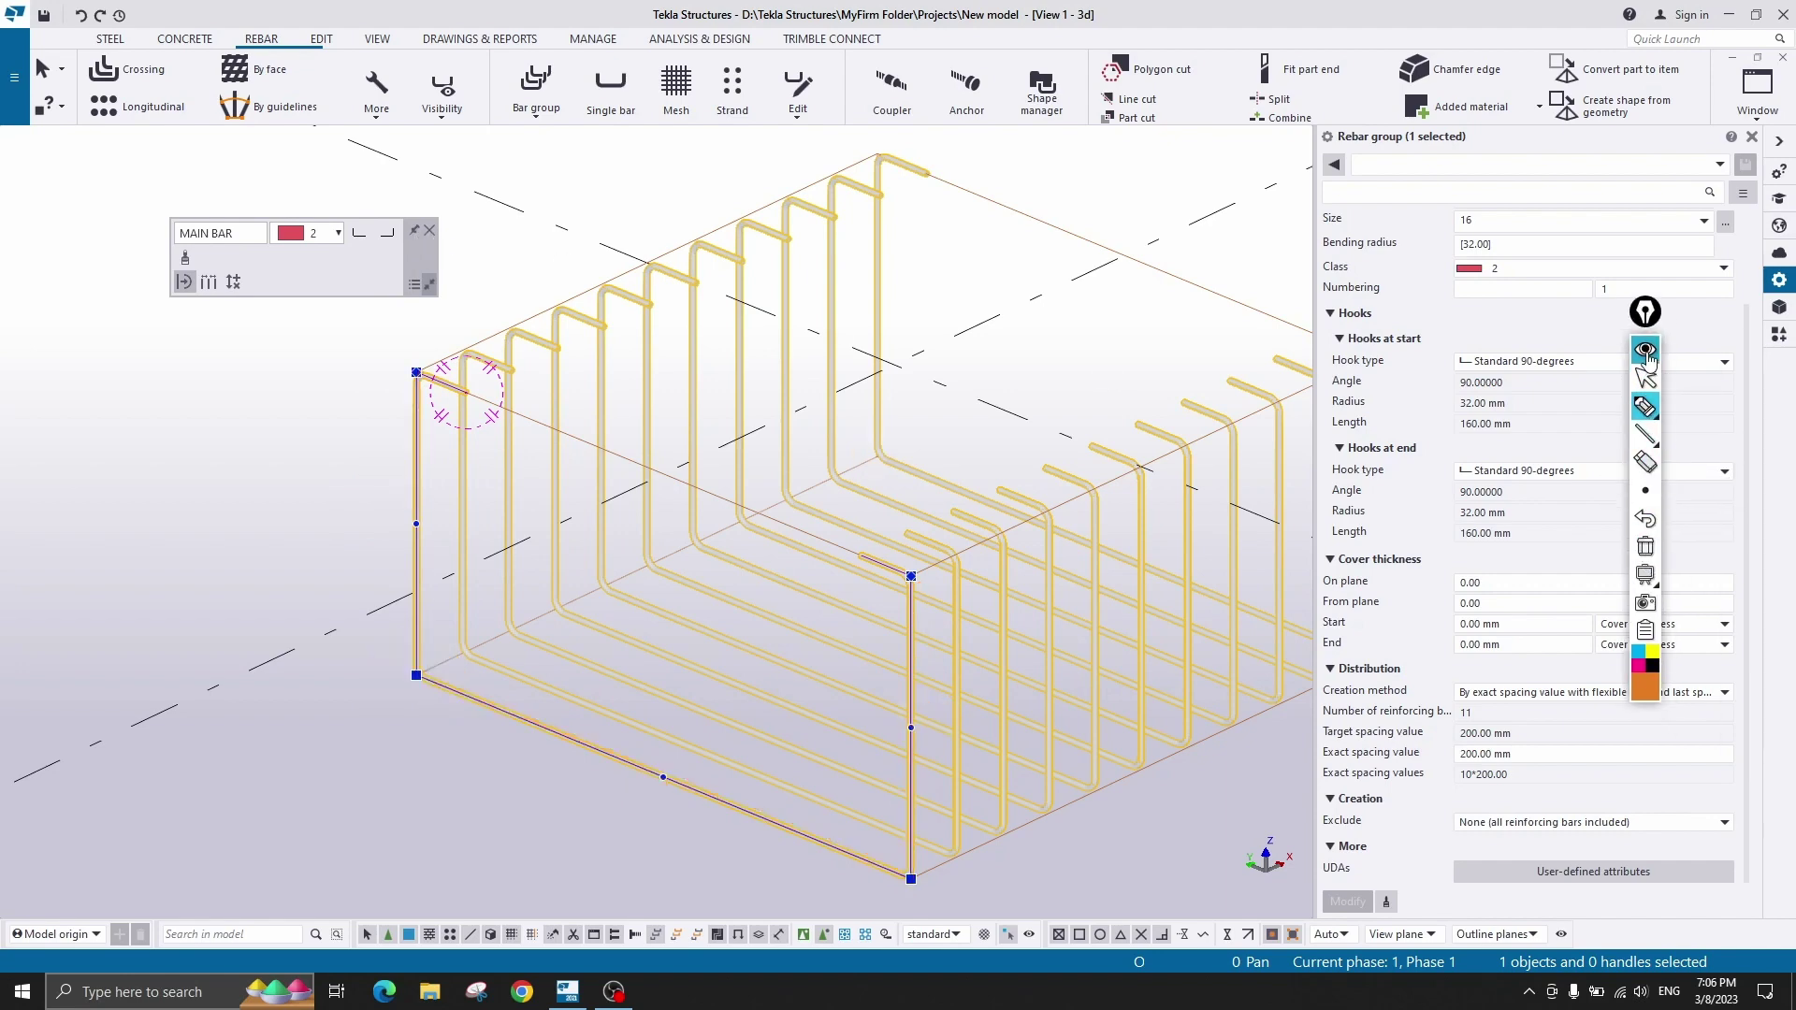
{"action": "left_click", "coordinate": [1645, 352]}
{"action": "left_click_drag", "start_coordinate": [1644, 317], "coordinate": [1784, 400]}
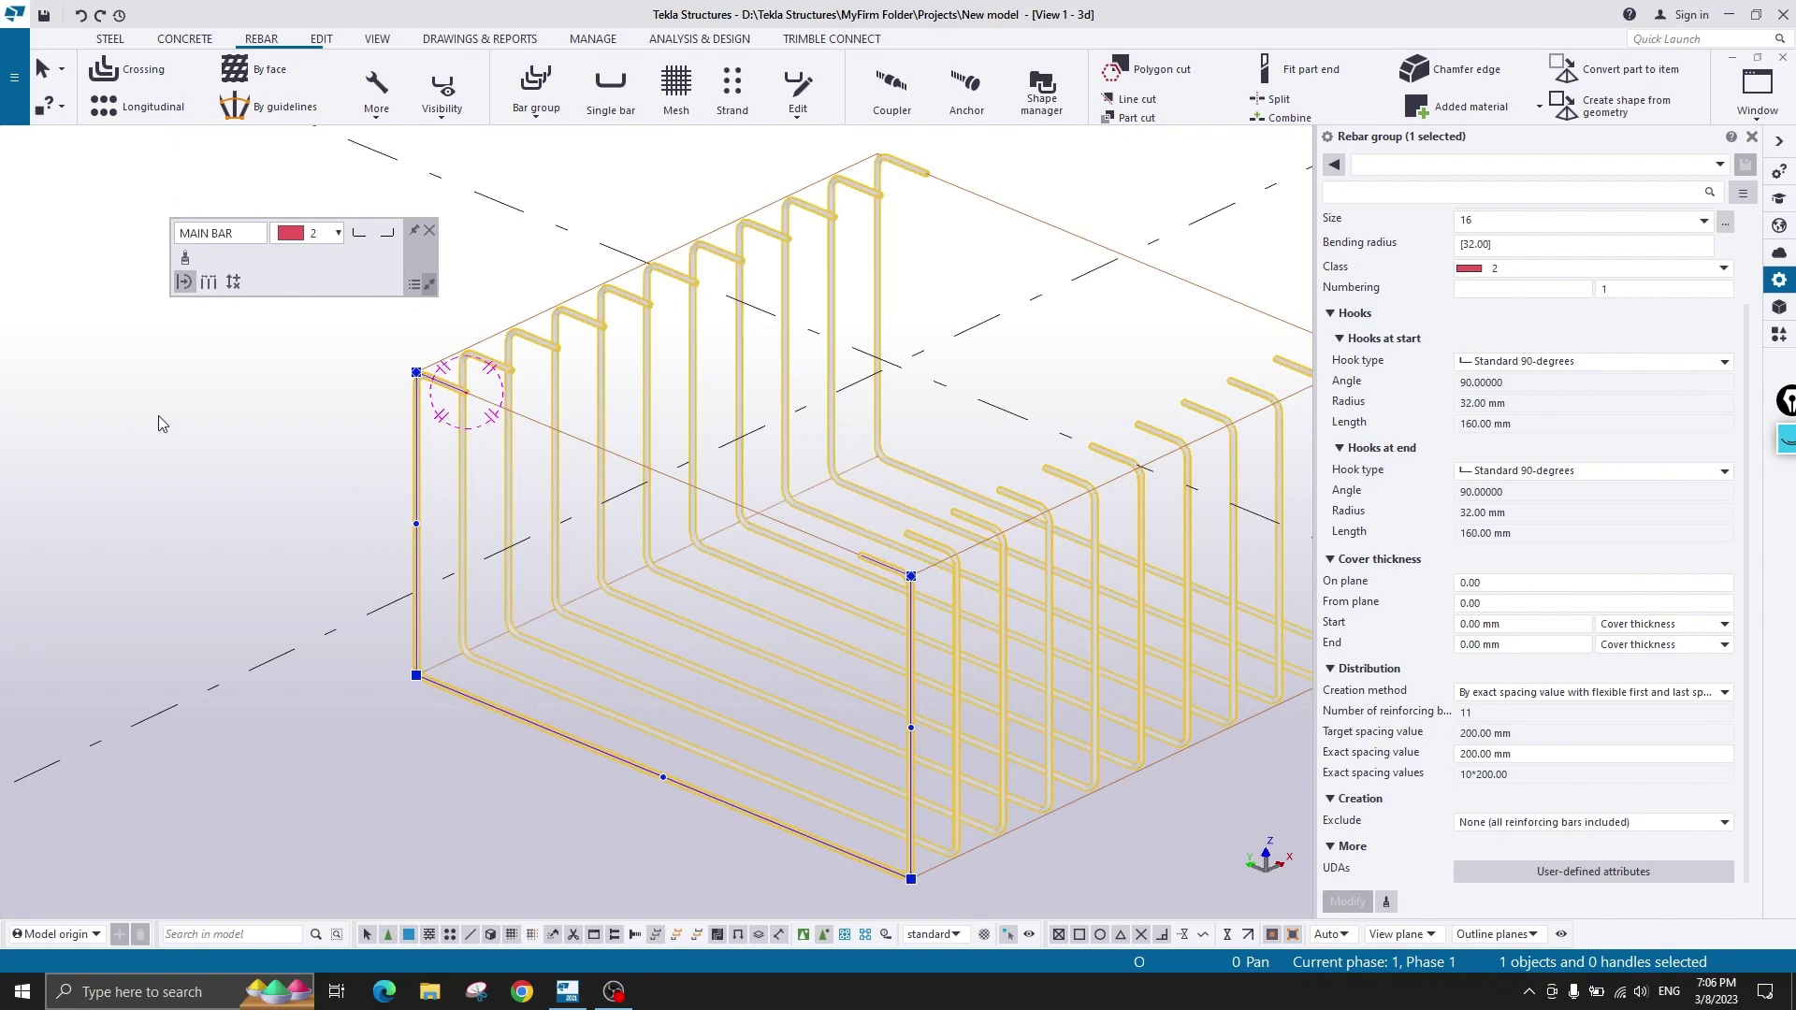
- Set the selected bar group's on-plane cover thickness to 40 and apply the modification
{"action": "left_click", "coordinate": [309, 422]}
{"action": "scroll", "coordinate": [429, 402], "scroll_direction": "up", "scroll_amount": 2}
{"action": "left_click", "coordinate": [485, 419]}
{"action": "scroll", "coordinate": [518, 449], "scroll_direction": "down", "scroll_amount": 3}
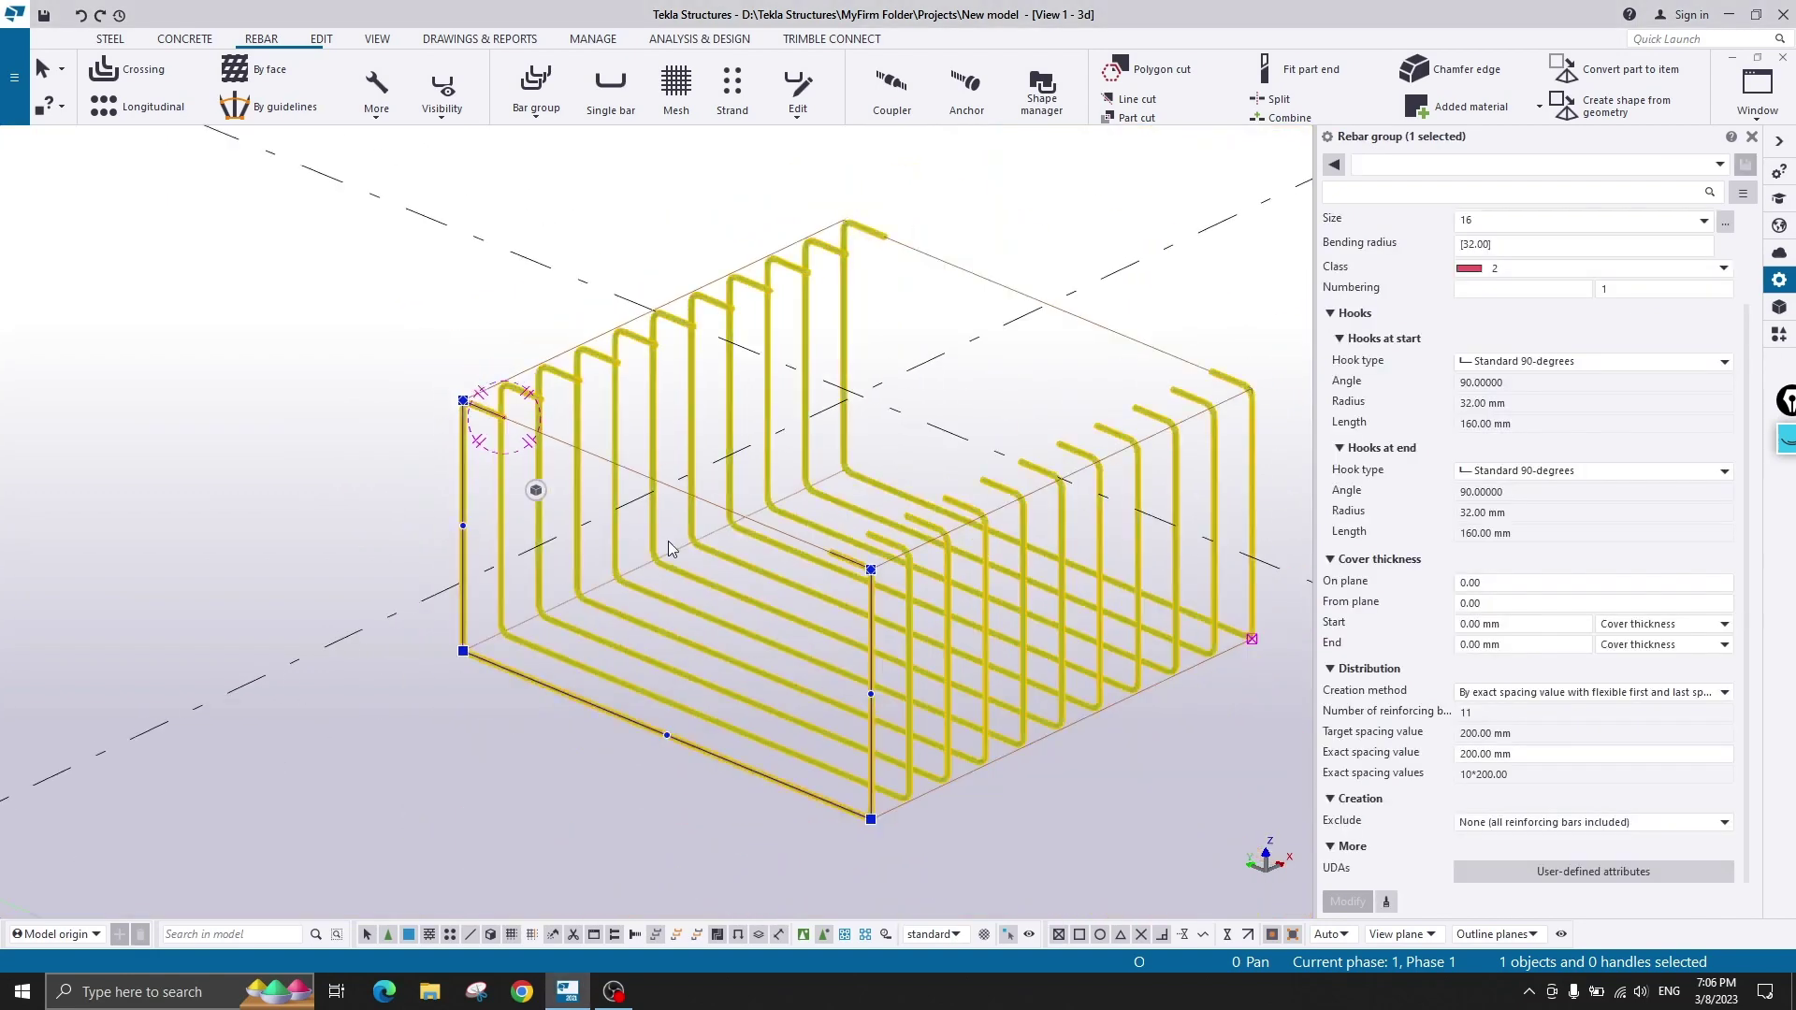
{"action": "middle_click_drag", "start_coordinate": [669, 542], "coordinate": [398, 506]}
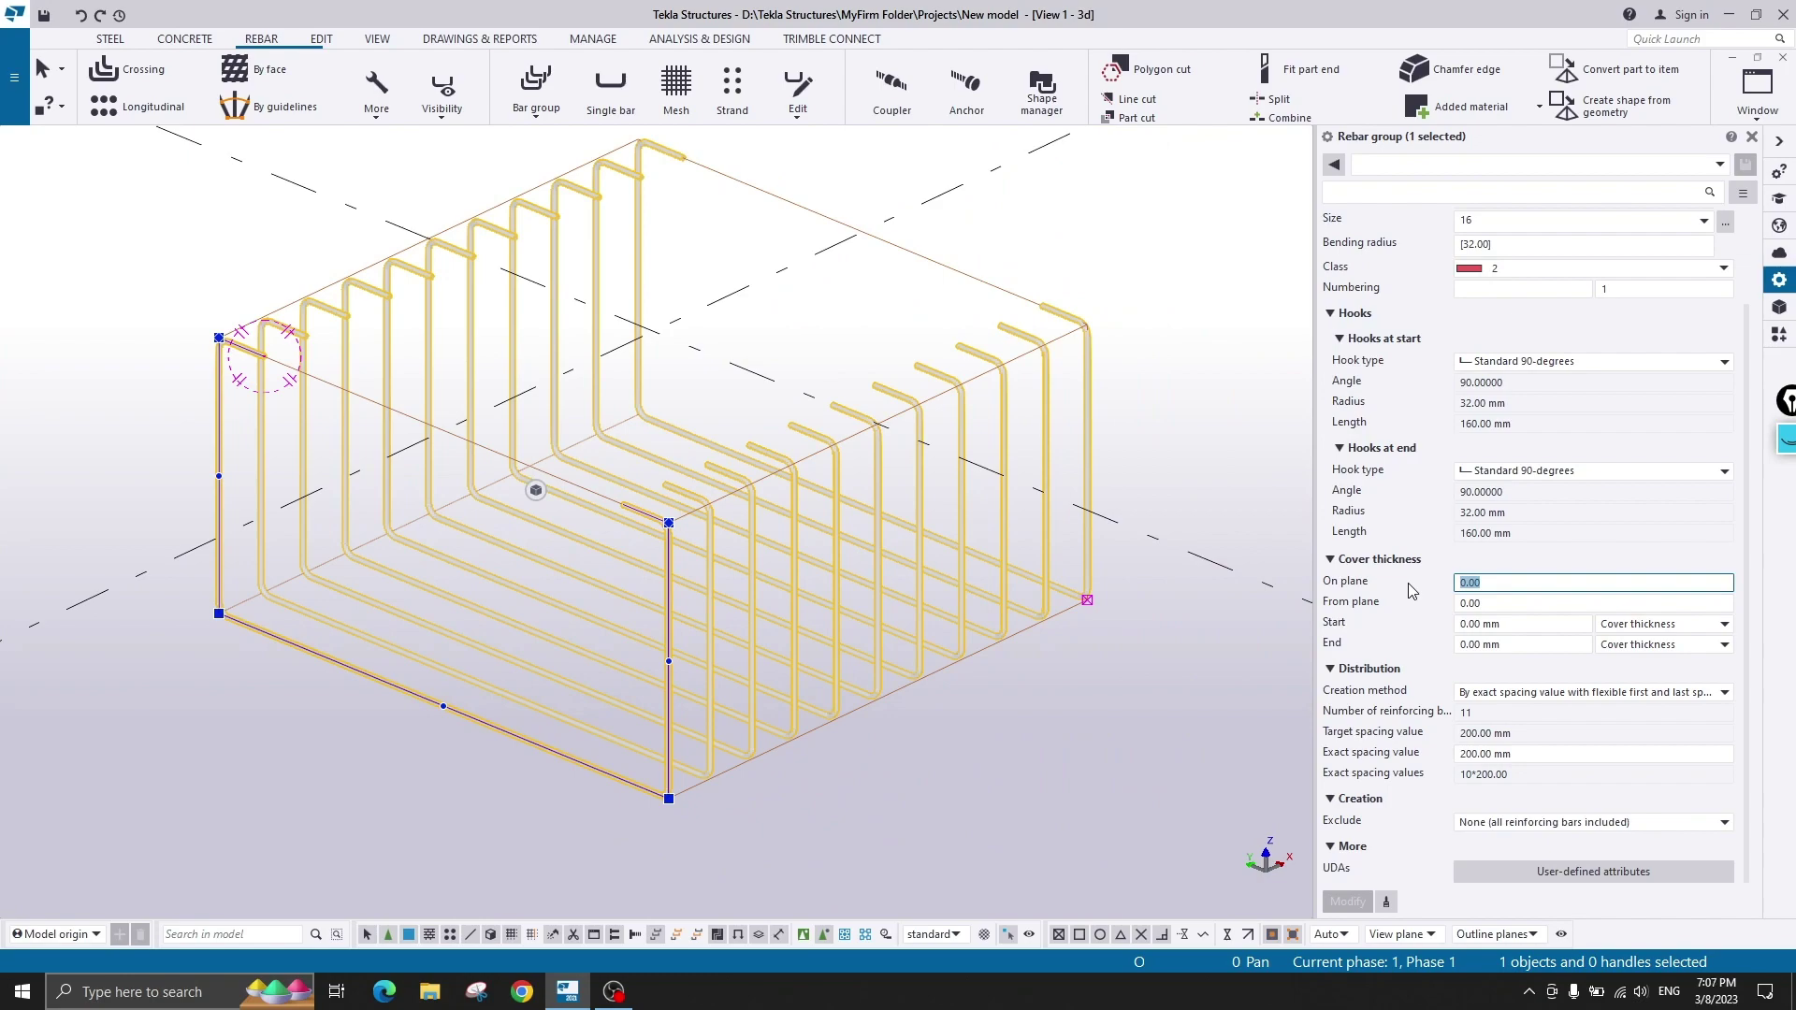
{"action": "type", "text": "40"}
{"action": "left_click", "coordinate": [1347, 901]}
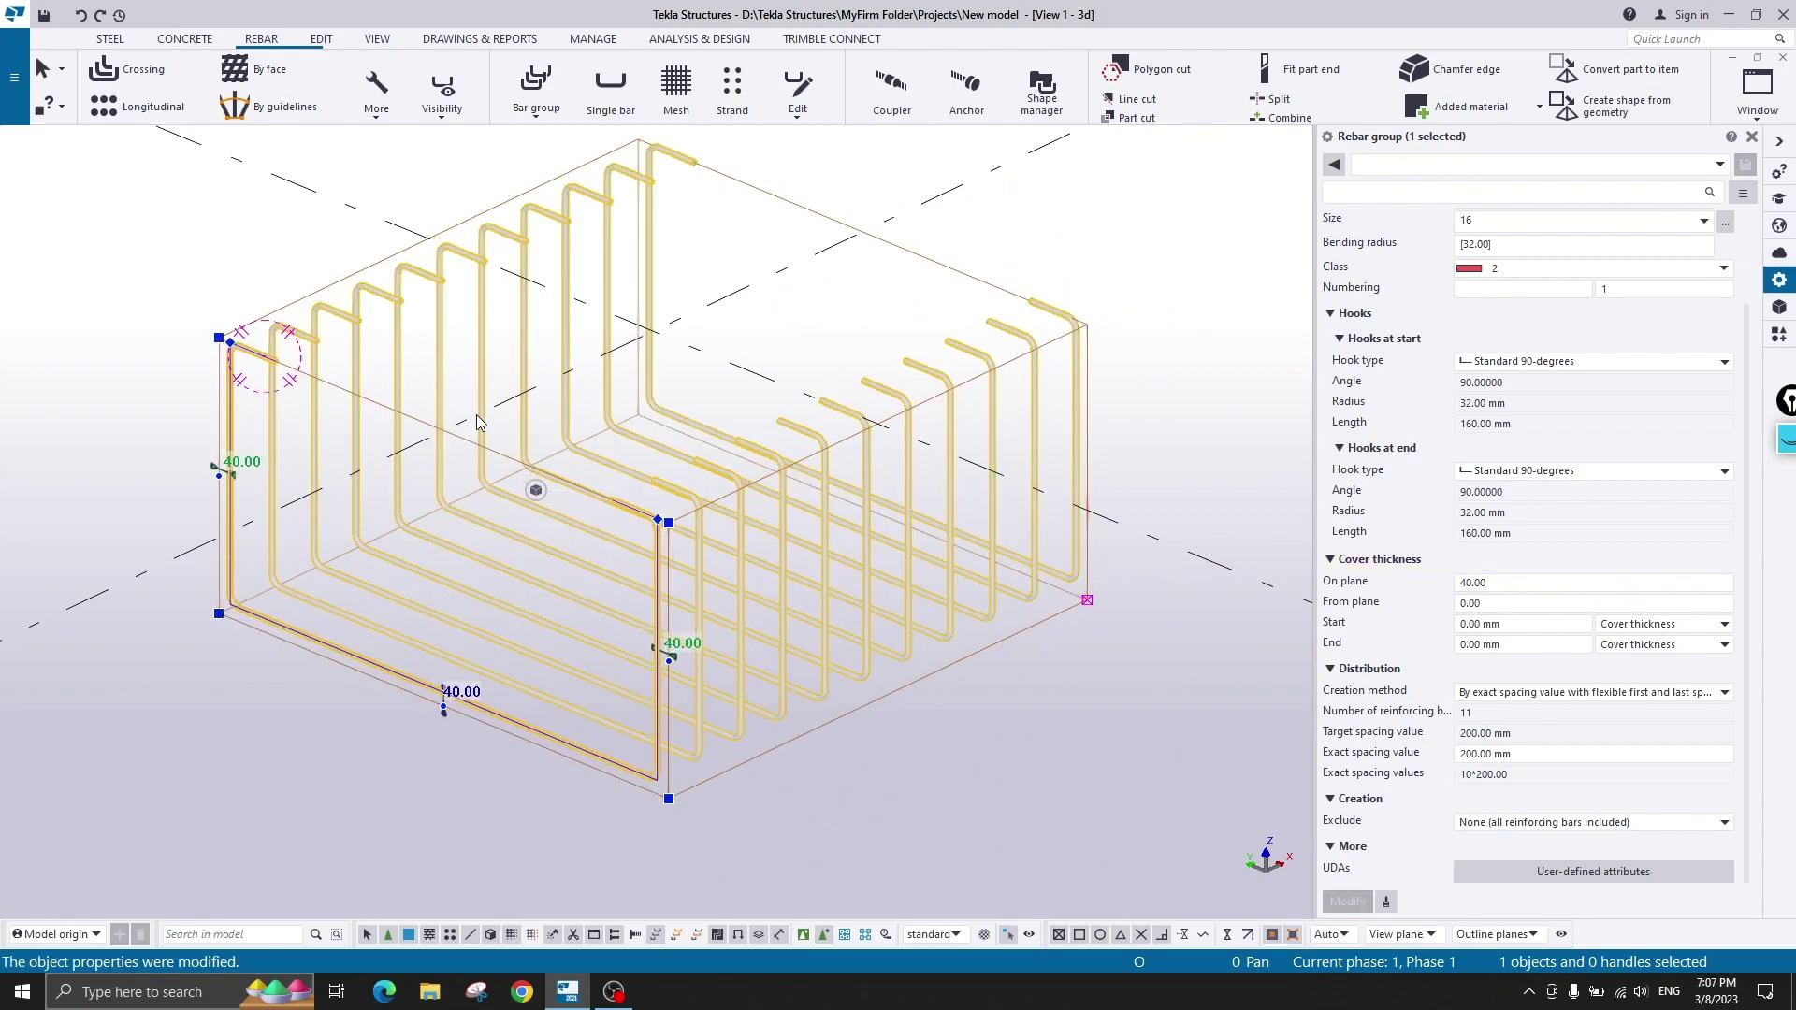
- Reselect the bar group and examine the on-plane cover at the first bar's vertical and bottom legs
{"action": "left_click", "coordinate": [94, 323]}
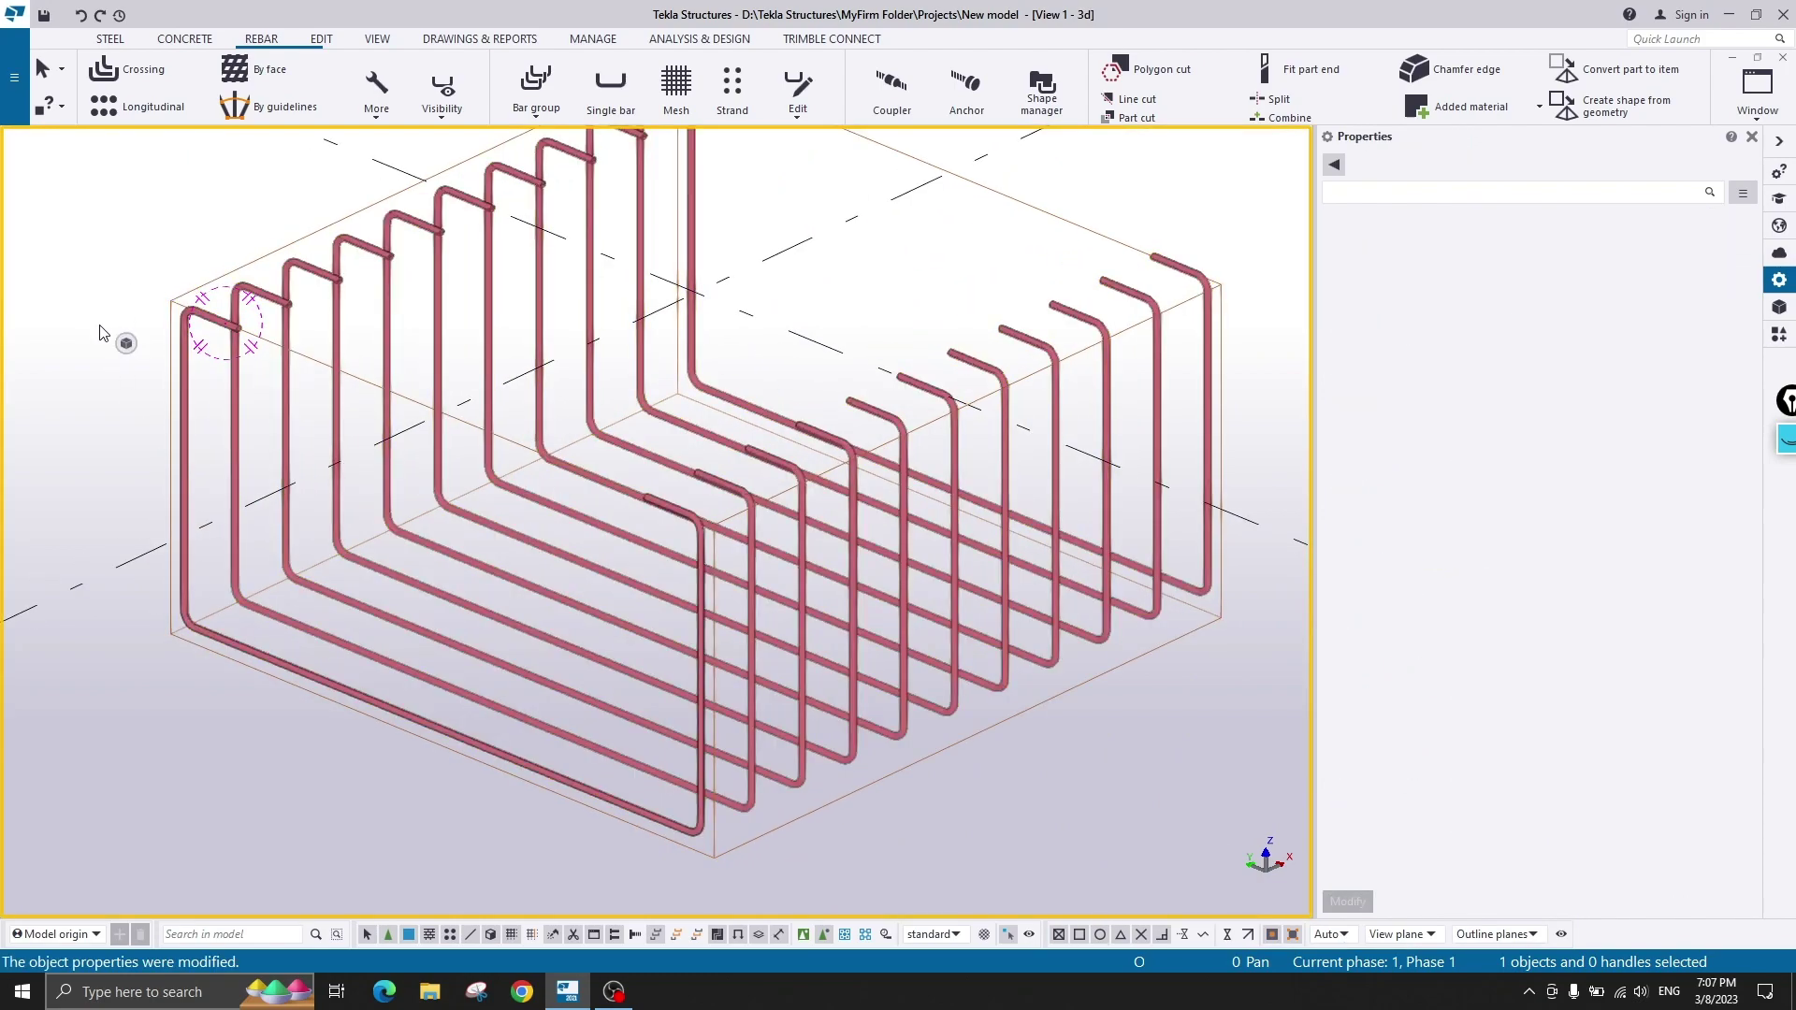
{"action": "scroll", "coordinate": [260, 376], "scroll_direction": "up", "scroll_amount": 5}
{"action": "left_click", "coordinate": [217, 483]}
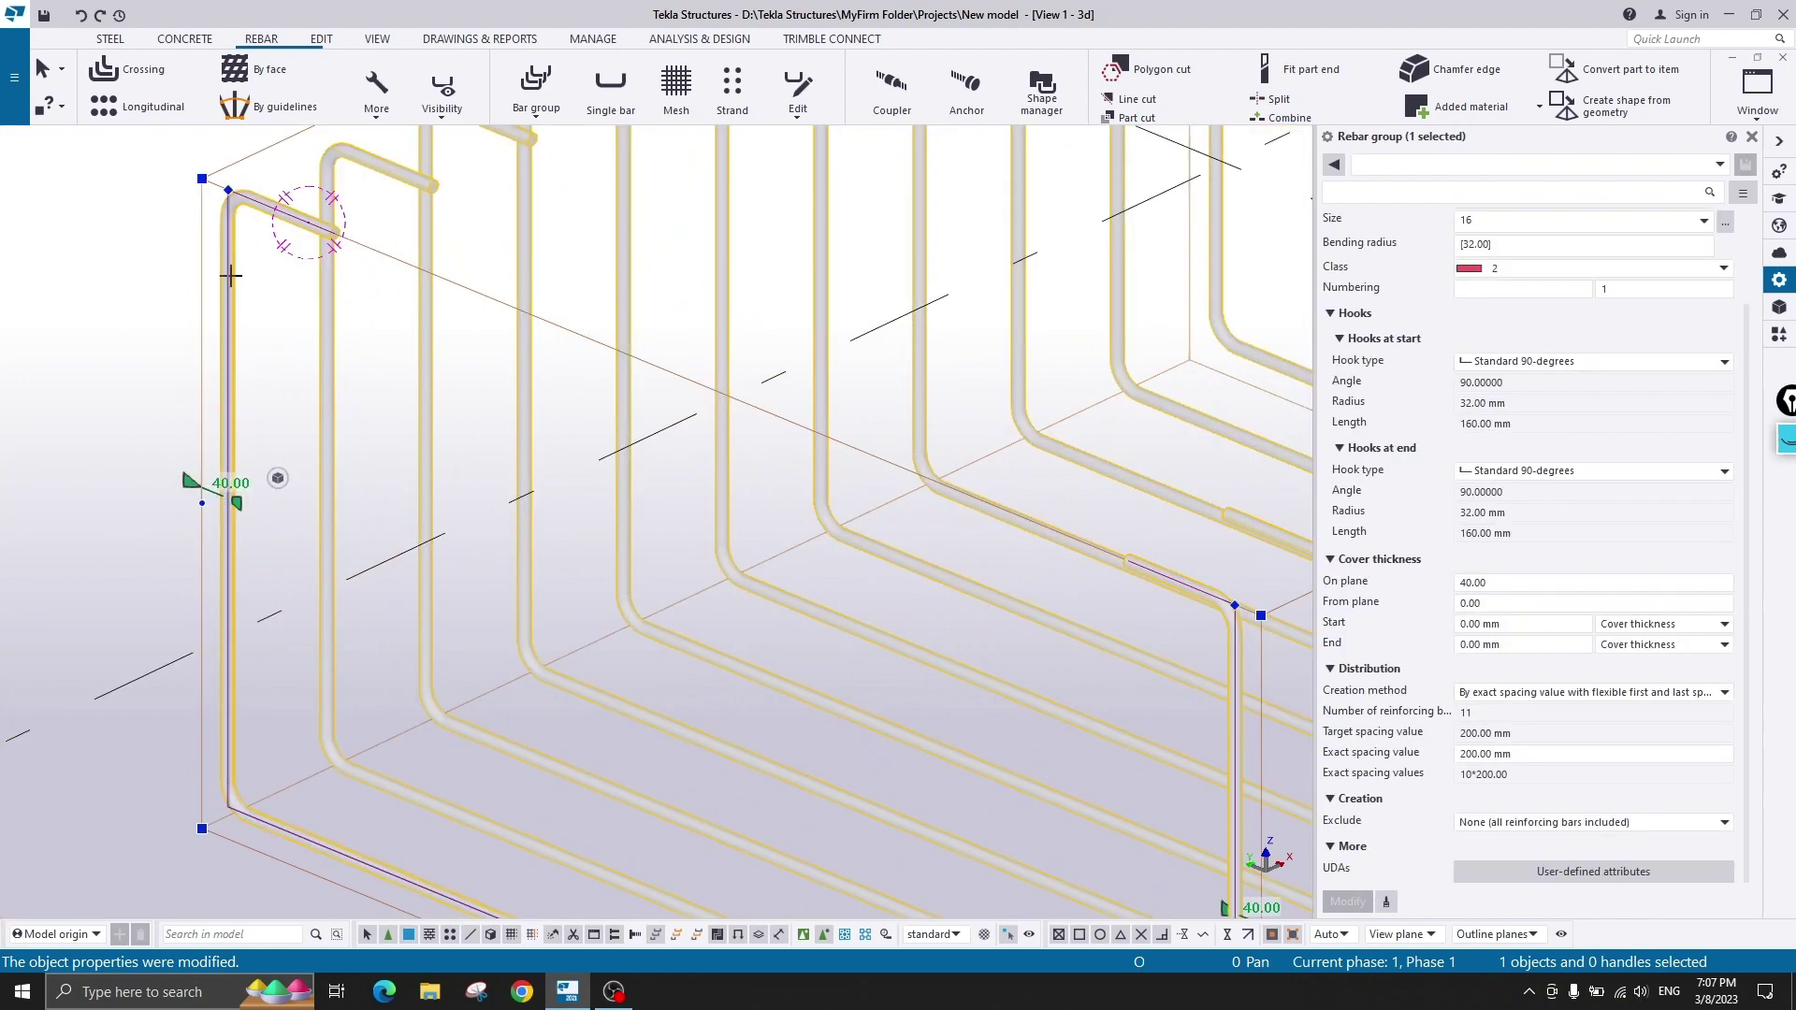
{"action": "scroll", "coordinate": [230, 276], "scroll_direction": "down", "scroll_amount": 3}
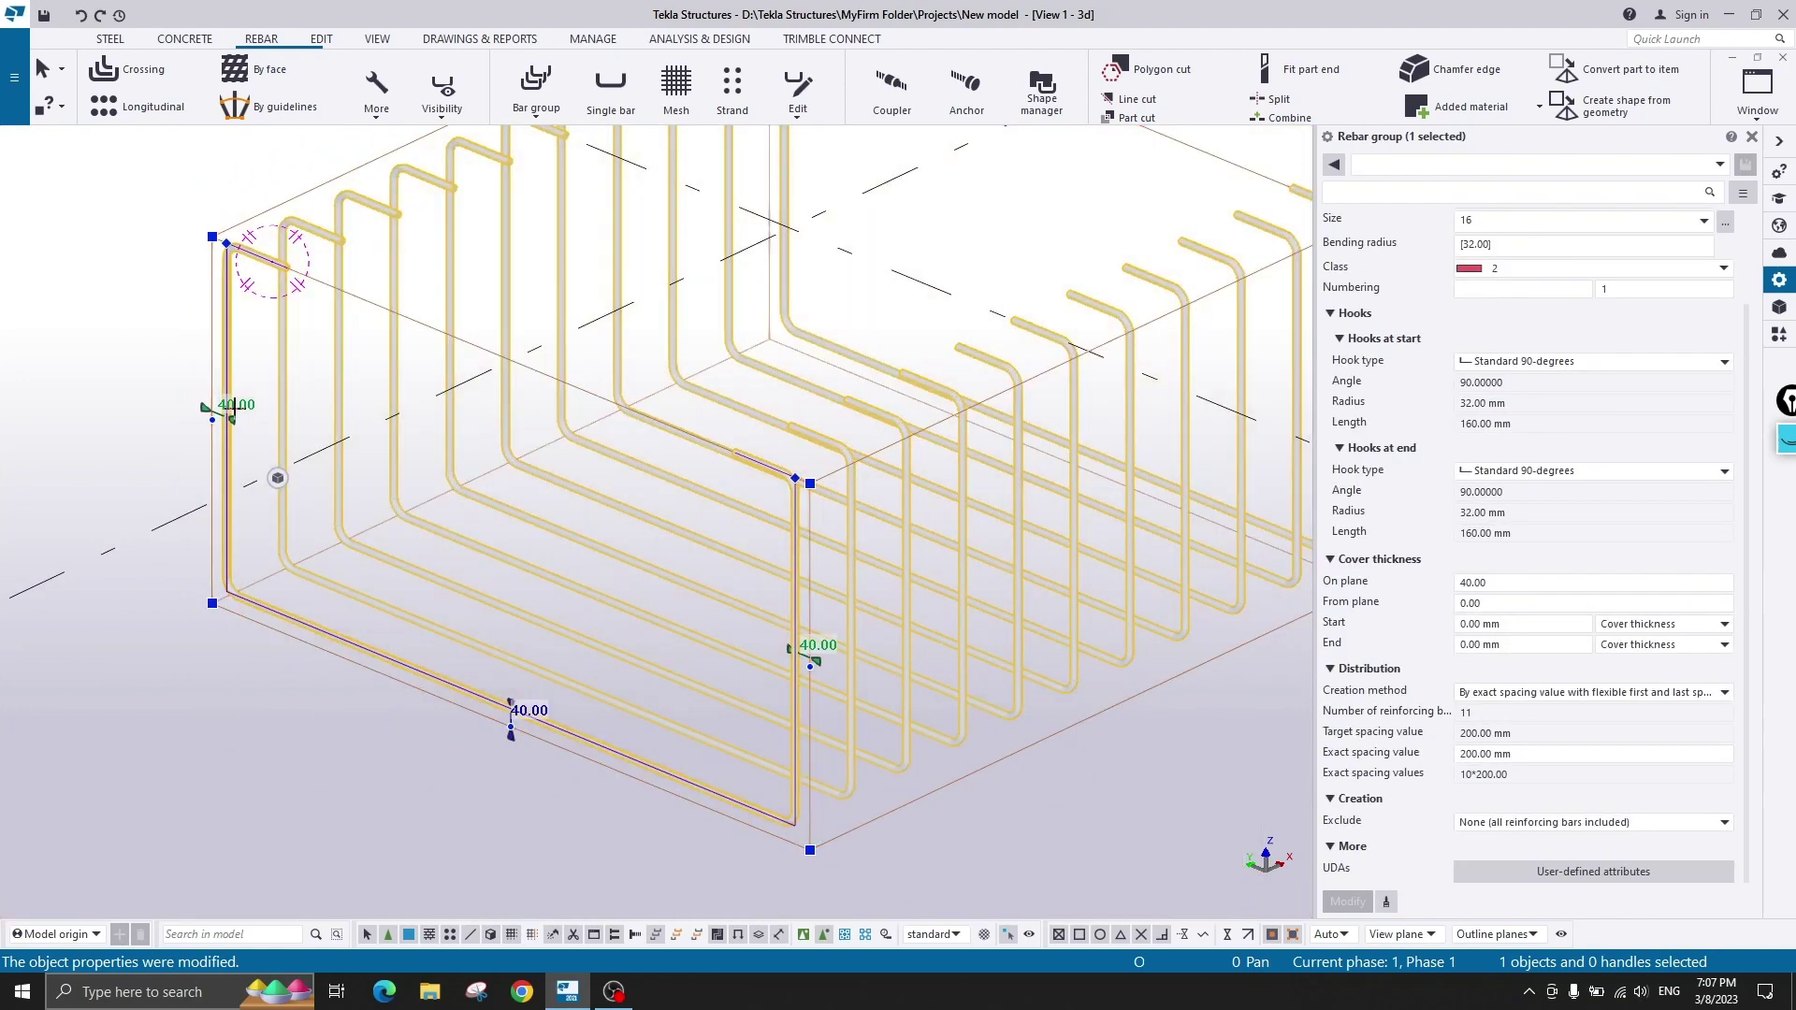
{"action": "scroll", "coordinate": [833, 698], "scroll_direction": "down", "scroll_amount": 2}
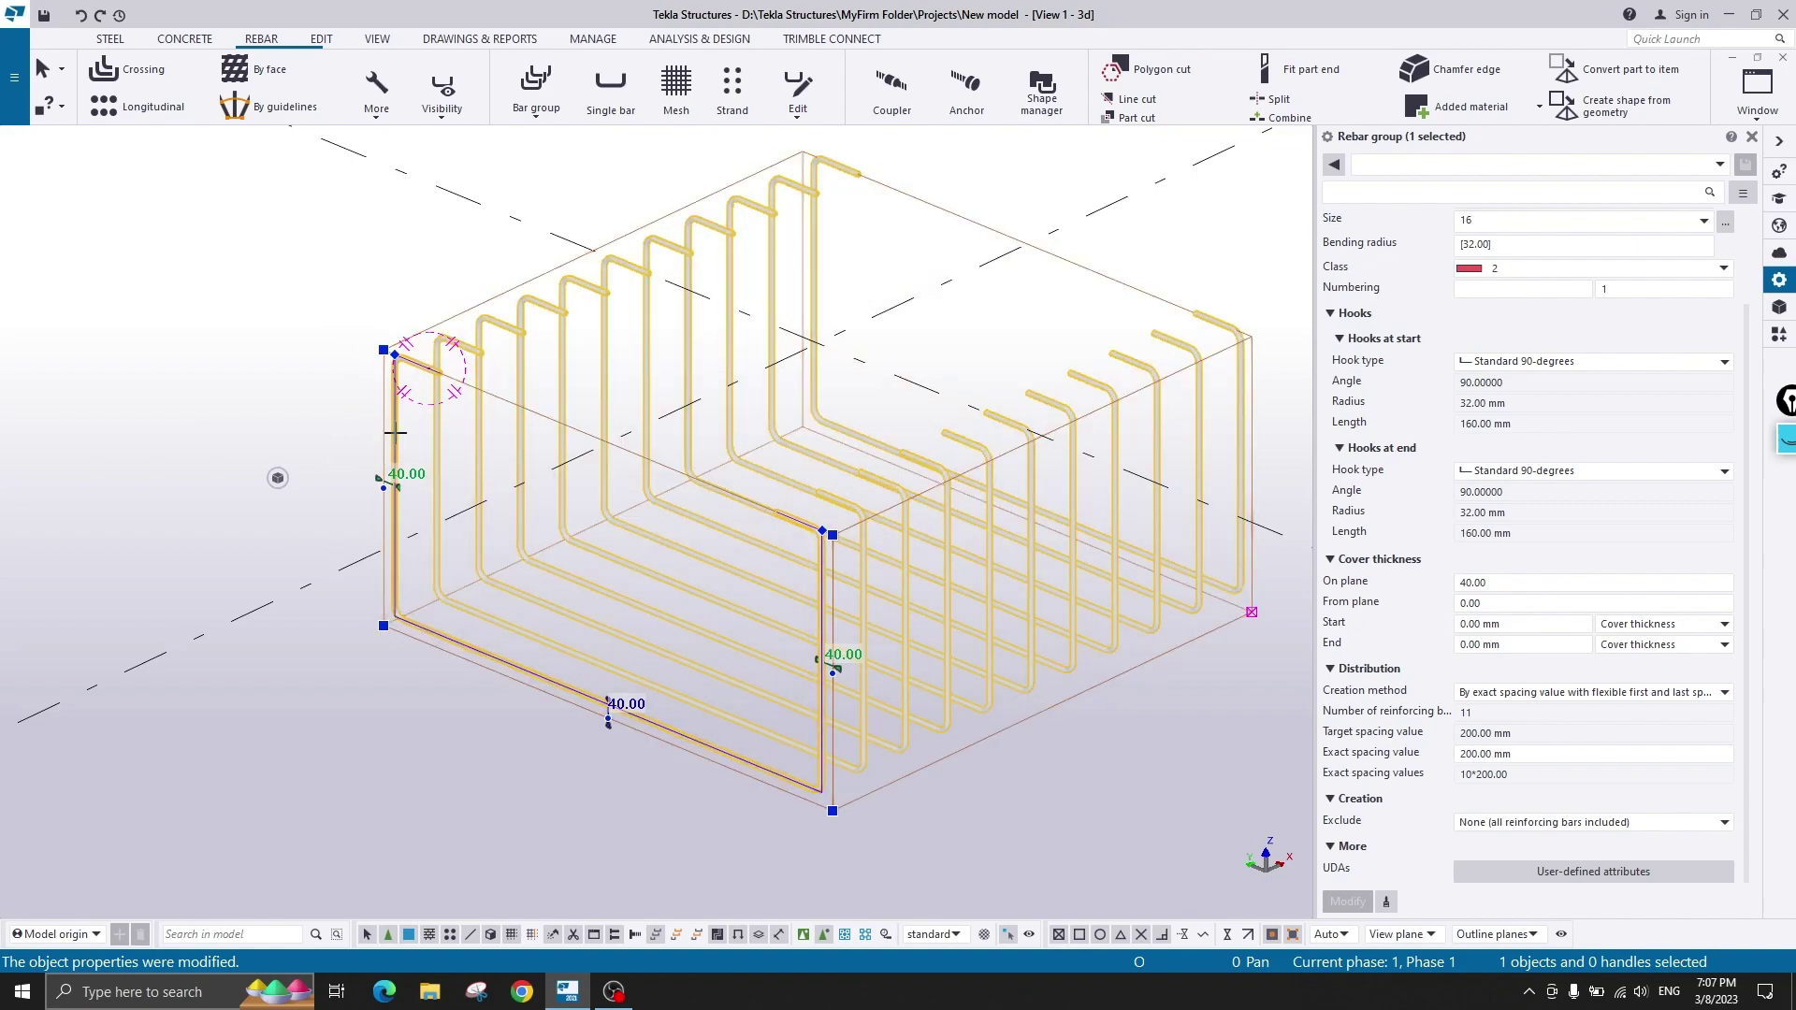
{"action": "scroll", "coordinate": [388, 401], "scroll_direction": "up", "scroll_amount": 2}
{"action": "scroll", "coordinate": [411, 485], "scroll_direction": "down", "scroll_amount": 2}
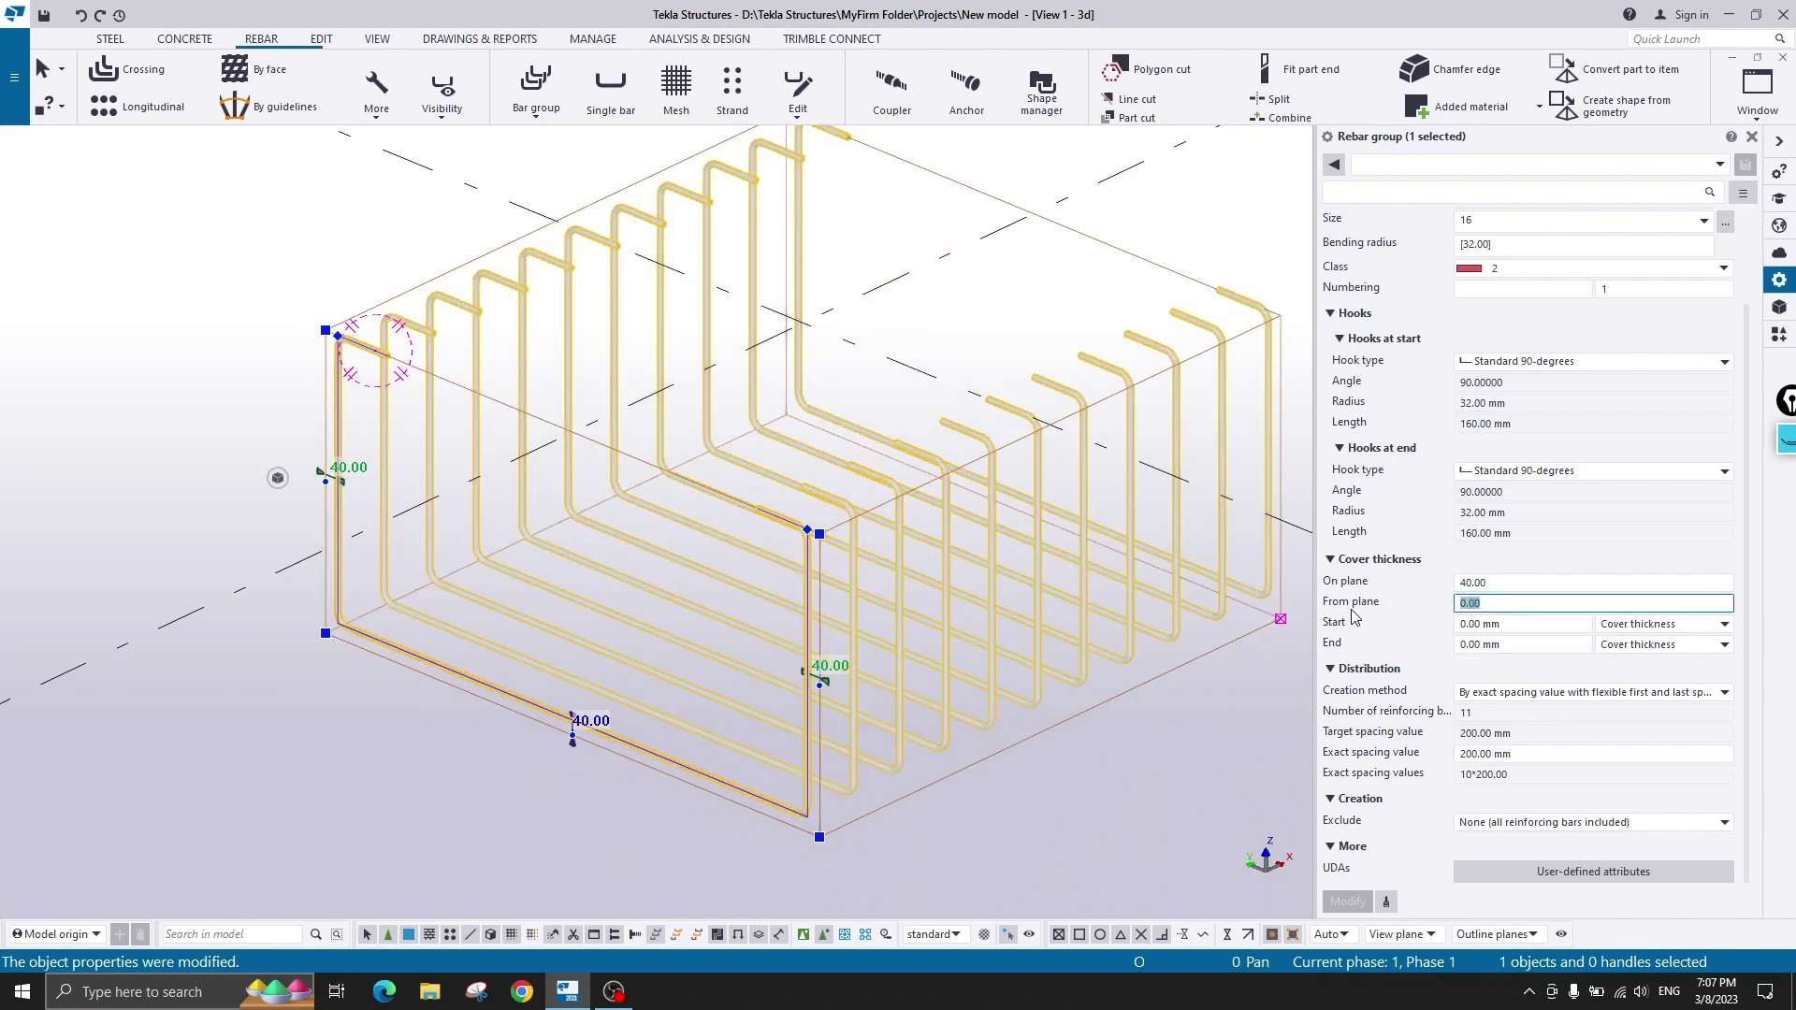
- Set the bar group's from-plane cover thickness to 100 and apply the modification
{"action": "scroll", "coordinate": [804, 739], "scroll_direction": "up", "scroll_amount": 2}
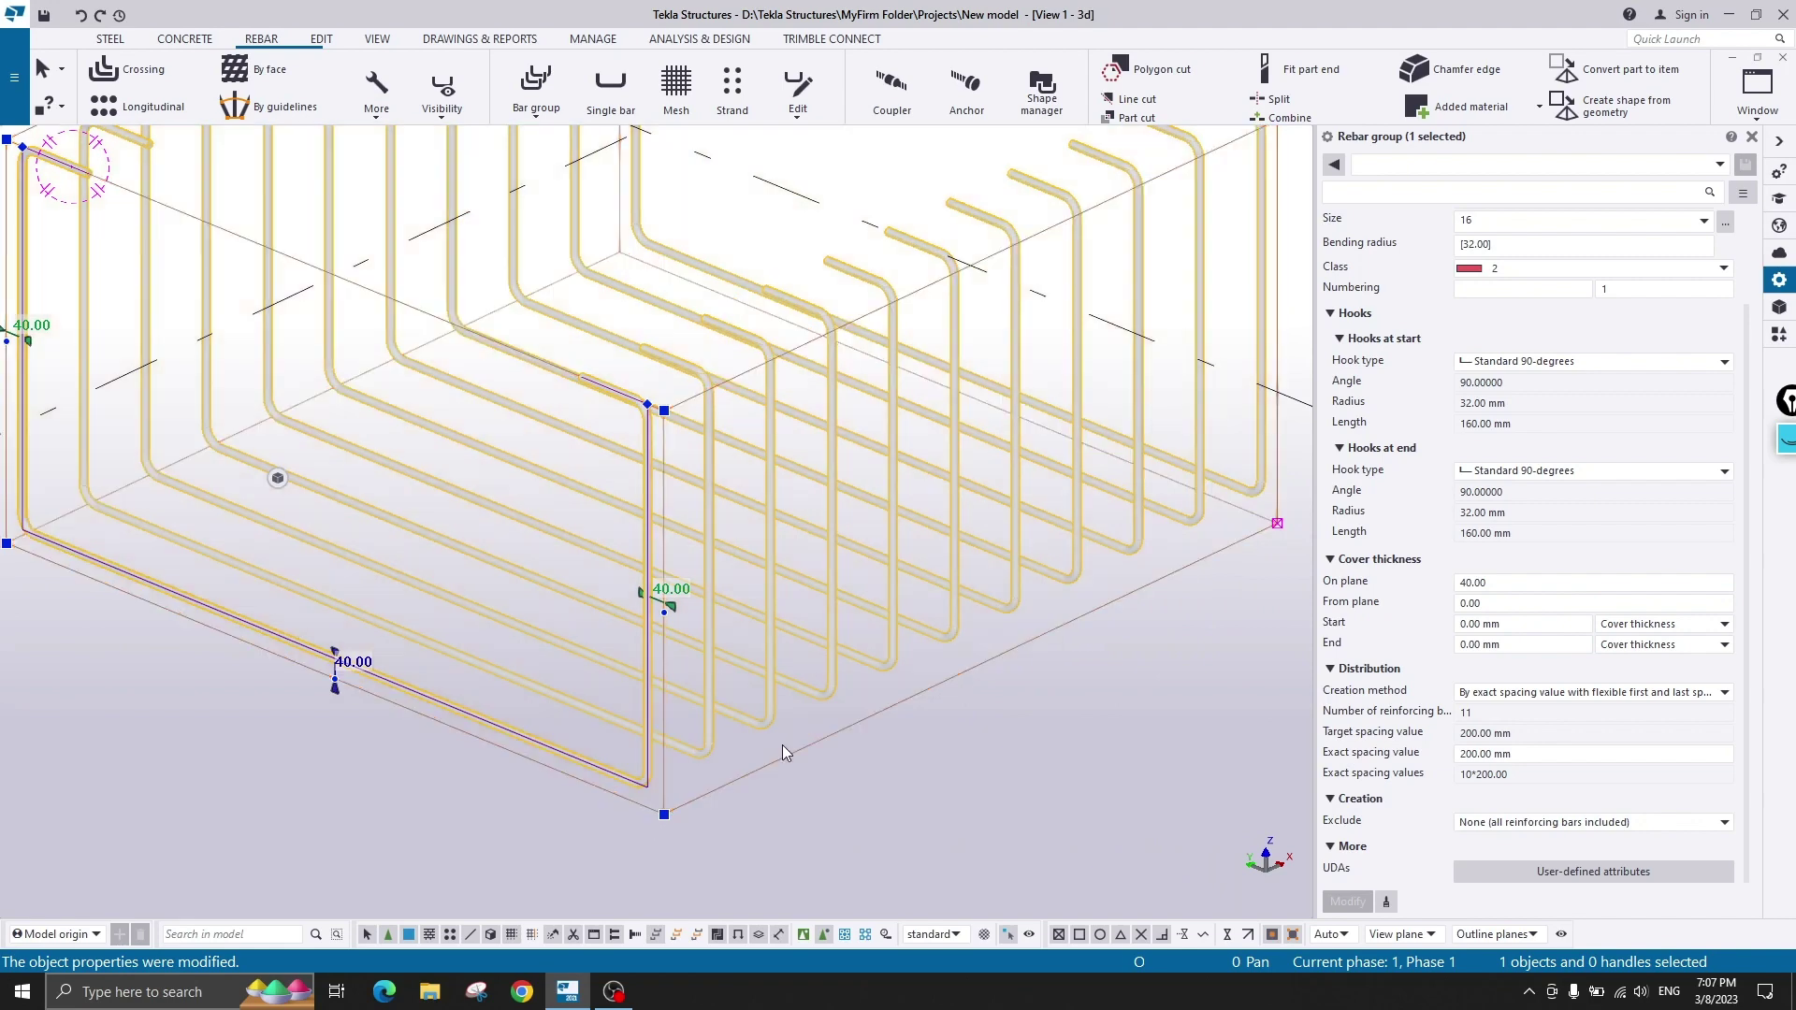
{"action": "left_click", "coordinate": [1519, 603]}
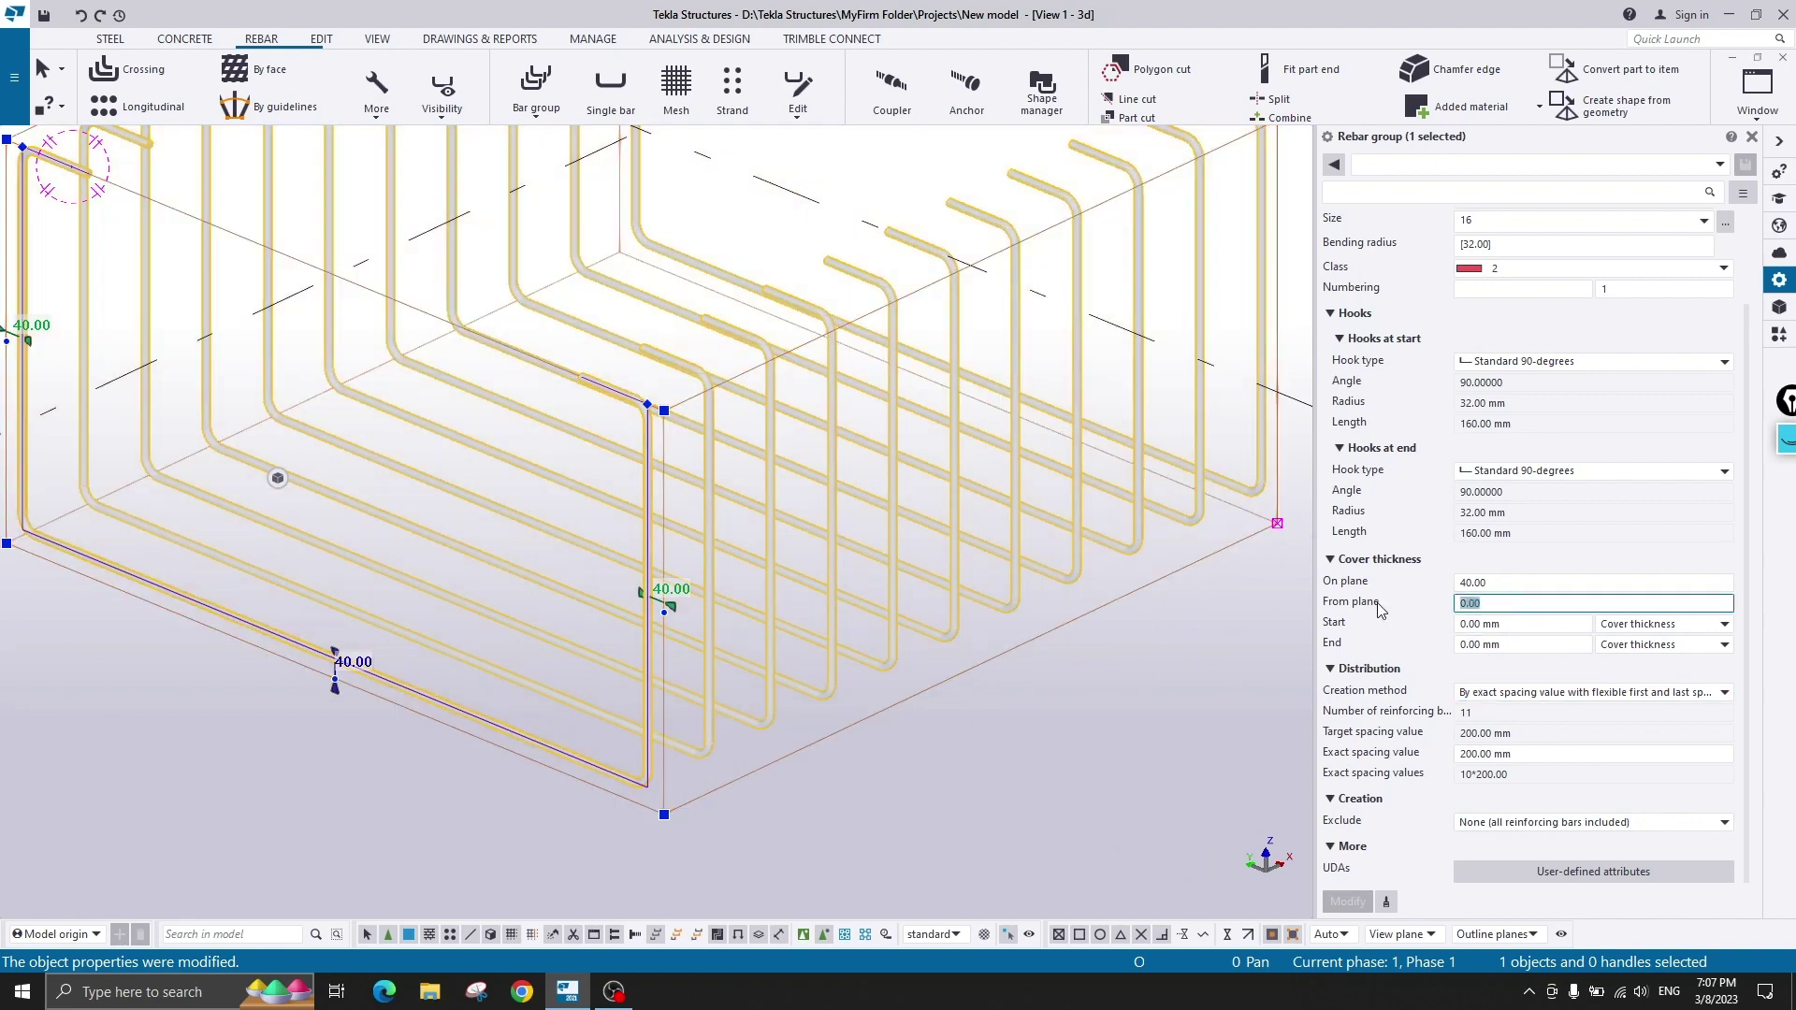
{"action": "type", "text": "100"}
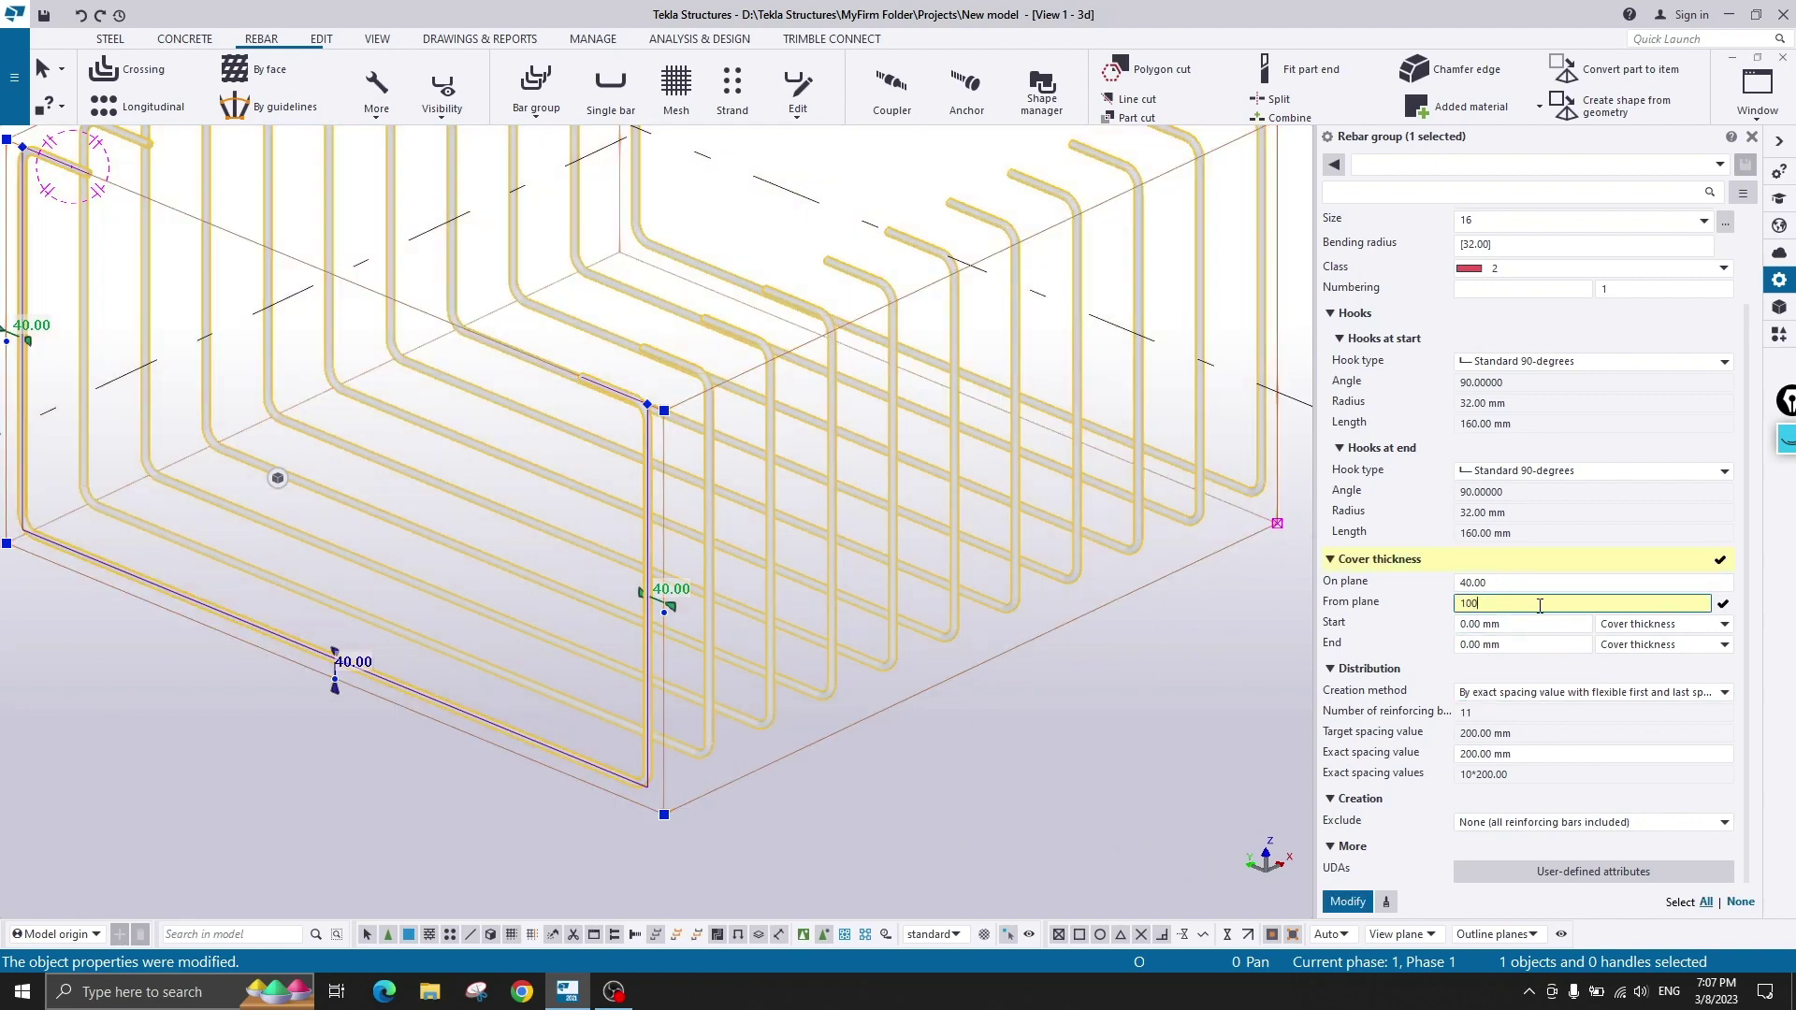
{"action": "left_click", "coordinate": [1348, 904]}
{"action": "scroll", "coordinate": [823, 769], "scroll_direction": "down", "scroll_amount": 2}
{"action": "middle_click_drag", "start_coordinate": [796, 630], "coordinate": [677, 646]}
{"action": "scroll", "coordinate": [677, 647], "scroll_direction": "up", "scroll_amount": 2}
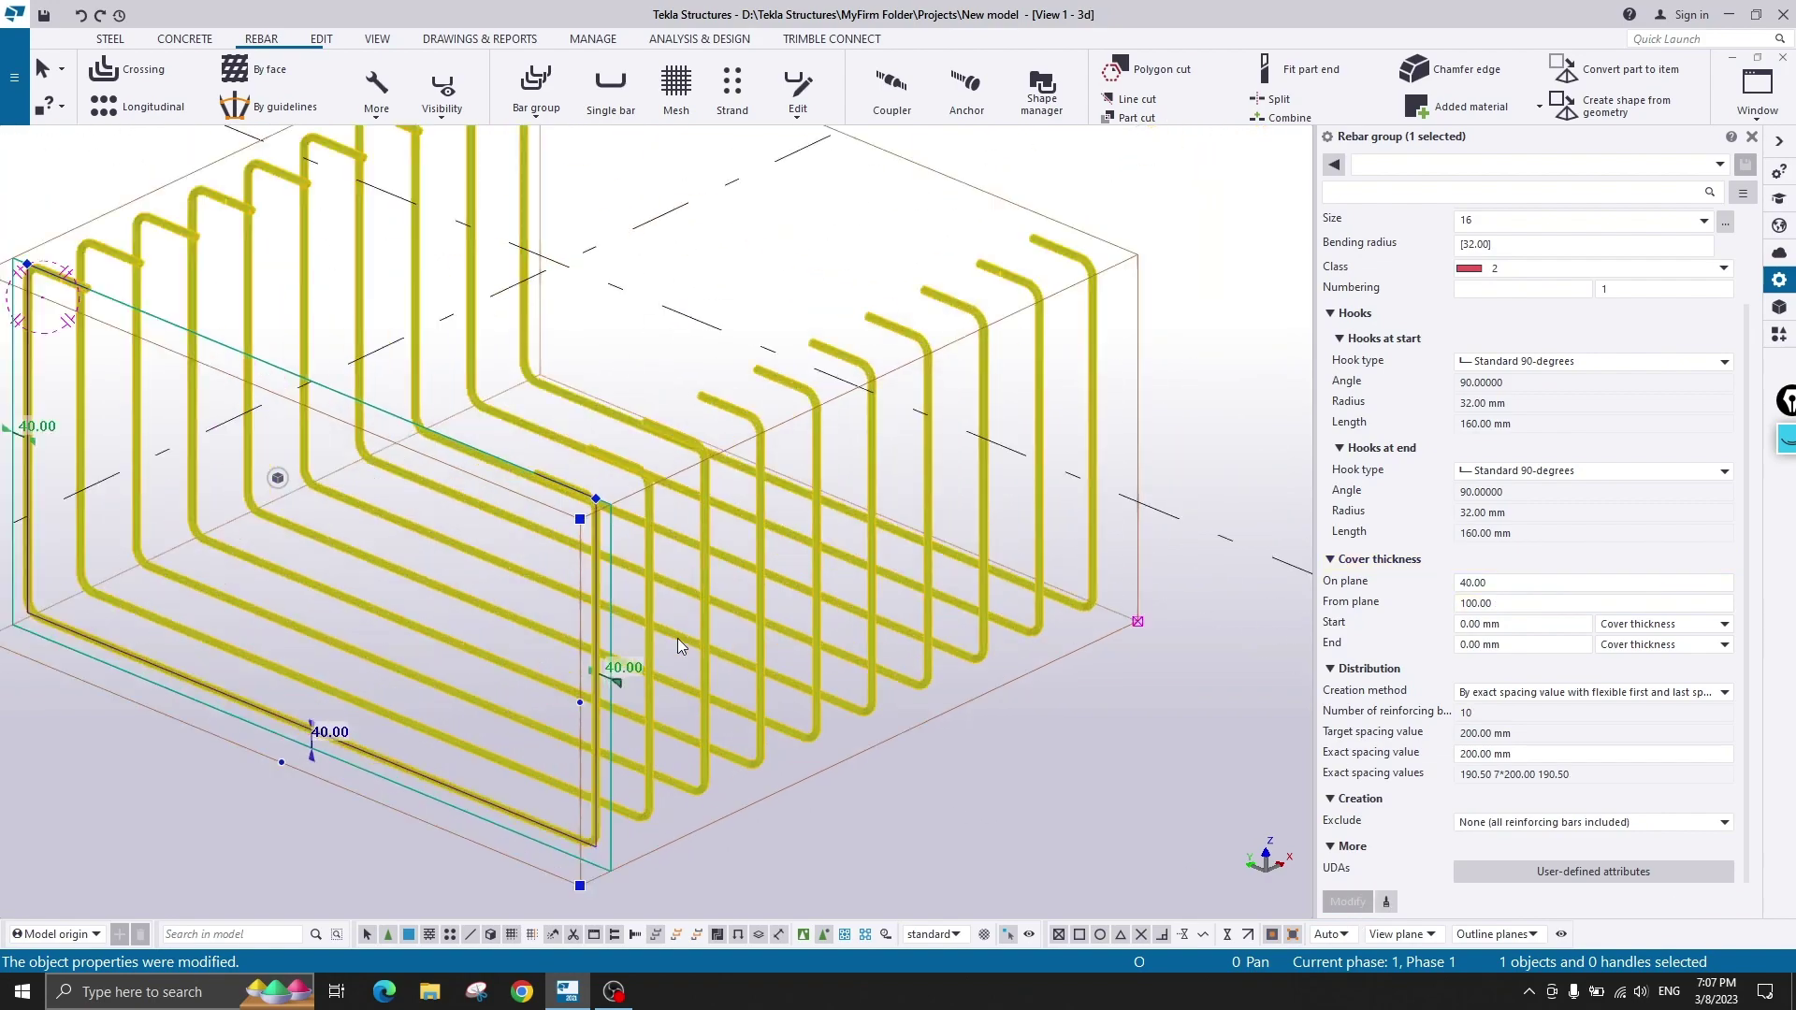
- Deselect the bar group and set the view's rotation point at the first bar's lower bend
{"action": "scroll", "coordinate": [883, 754], "scroll_direction": "down", "scroll_amount": 2}
{"action": "middle_click_drag", "start_coordinate": [883, 754], "coordinate": [939, 735]}
{"action": "left_click", "coordinate": [565, 857]}
{"action": "scroll", "coordinate": [912, 778], "scroll_direction": "up", "scroll_amount": 3}
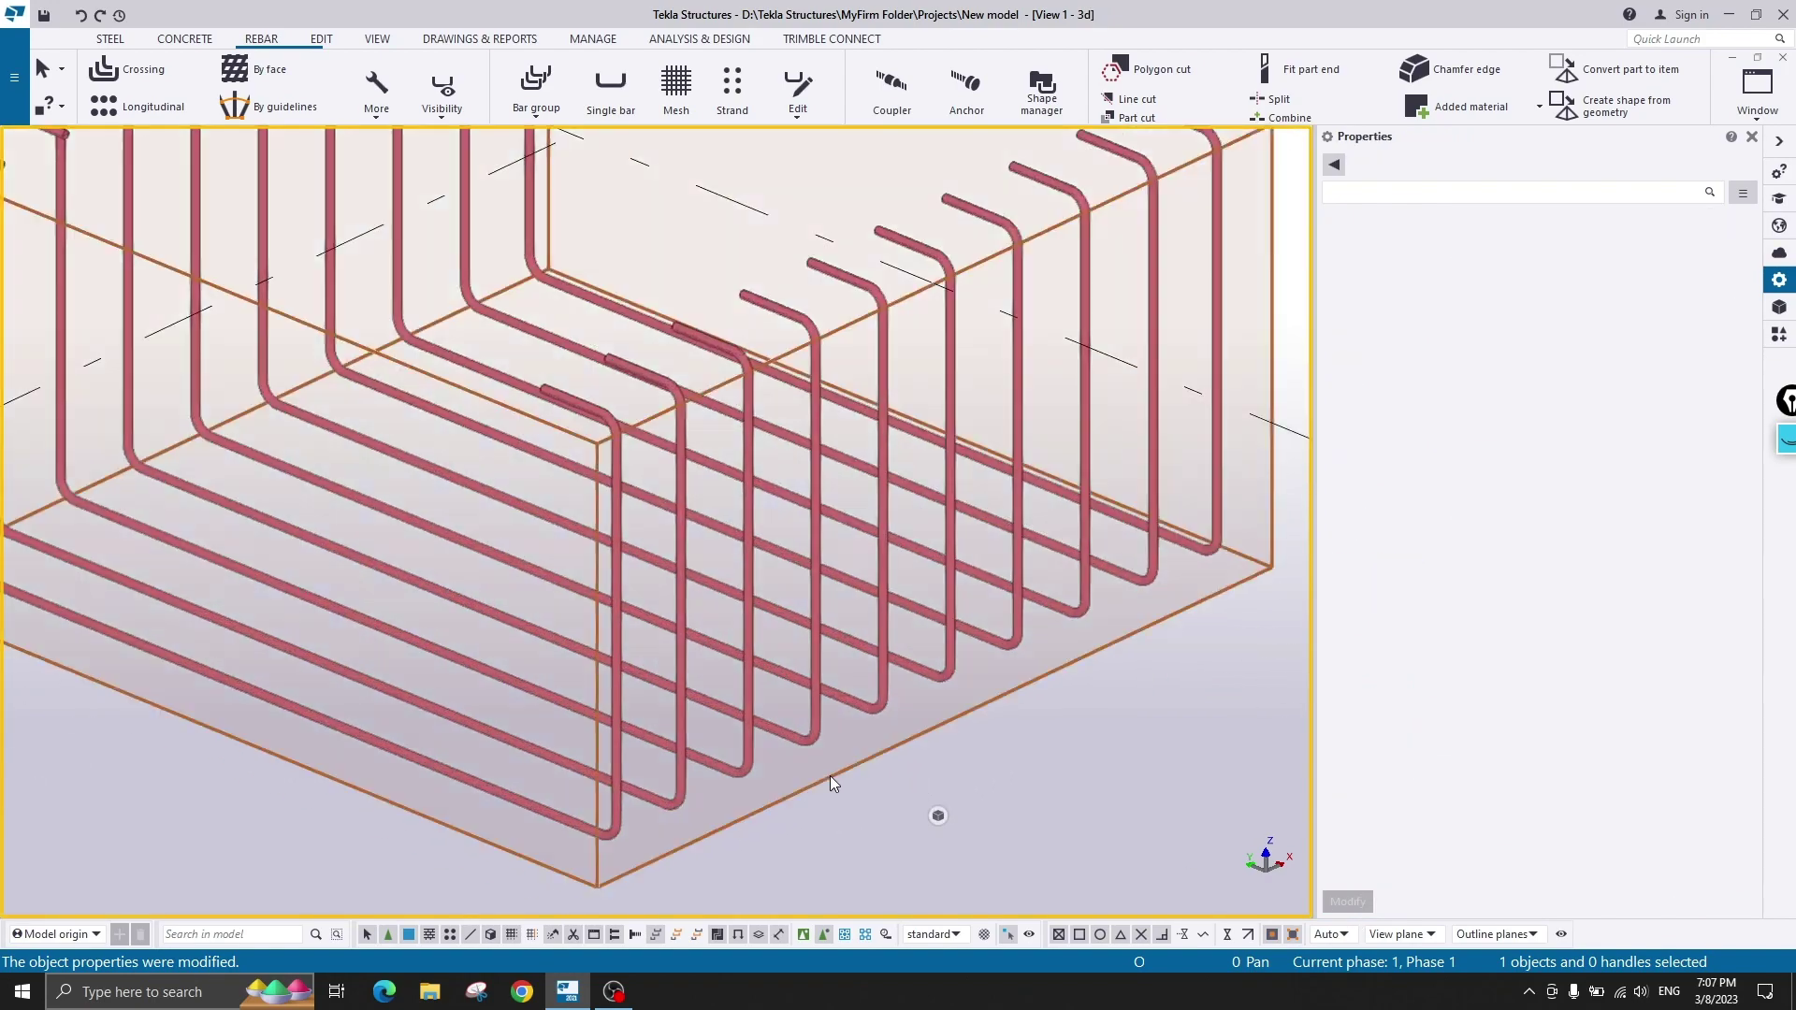
{"action": "key", "text": "v"}
{"action": "left_click", "coordinate": [614, 836]}
{"action": "middle_click_drag", "start_coordinate": [778, 830], "coordinate": [739, 772], "text": "ctrl"}
- Select the footing with its bars, show only the selected objects and clear the selection
{"action": "left_click_drag", "start_coordinate": [769, 348], "coordinate": [243, 896]}
{"action": "right_click", "coordinate": [587, 370]}
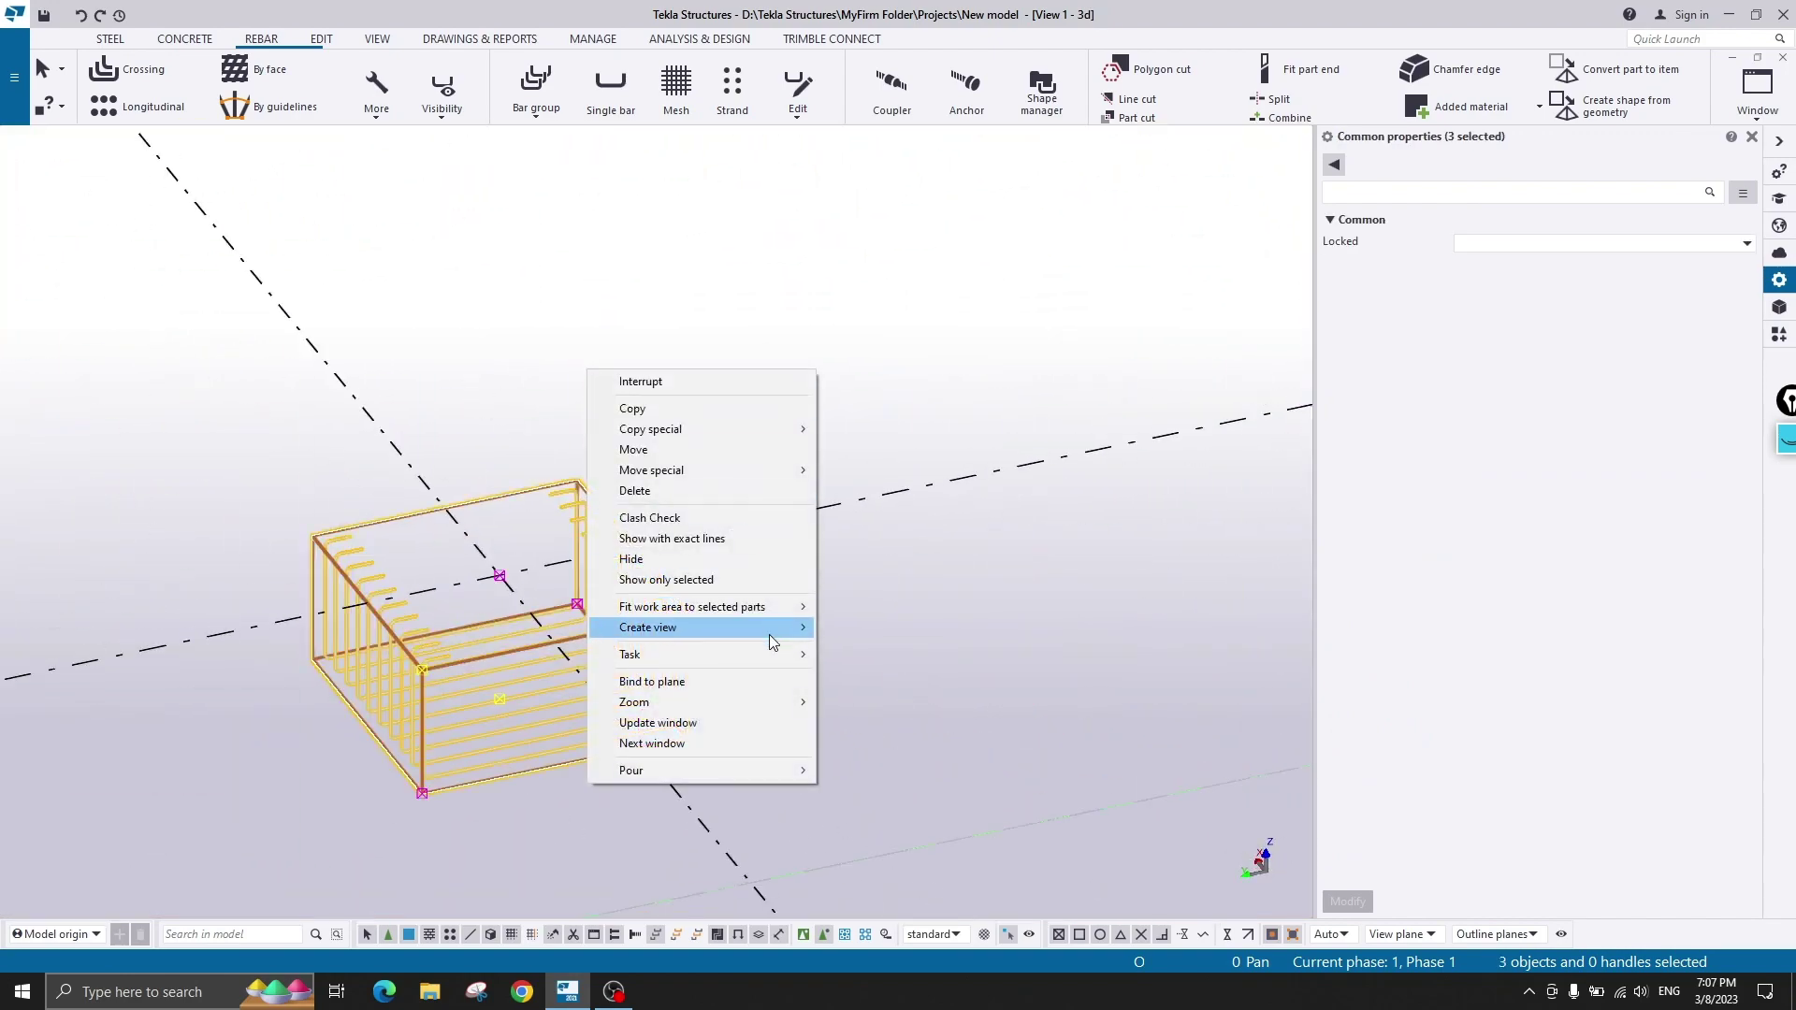
{"action": "left_click", "coordinate": [719, 581]}
{"action": "left_click", "coordinate": [713, 361]}
- Set the view's rotation point at the footing's lower corner and inspect the bar distribution from the front
{"action": "scroll", "coordinate": [730, 560], "scroll_direction": "down", "scroll_amount": 3}
{"action": "middle_click_drag", "start_coordinate": [714, 361], "coordinate": [676, 533], "text": "ctrl"}
{"action": "scroll", "coordinate": [761, 629], "scroll_direction": "up", "scroll_amount": 6}
{"action": "scroll", "coordinate": [567, 692], "scroll_direction": "up", "scroll_amount": 1}
{"action": "key", "text": "v"}
{"action": "left_click", "coordinate": [682, 719]}
{"action": "scroll", "coordinate": [725, 492], "scroll_direction": "down", "scroll_amount": 1}
{"action": "middle_click_drag", "start_coordinate": [790, 530], "coordinate": [408, 561]}
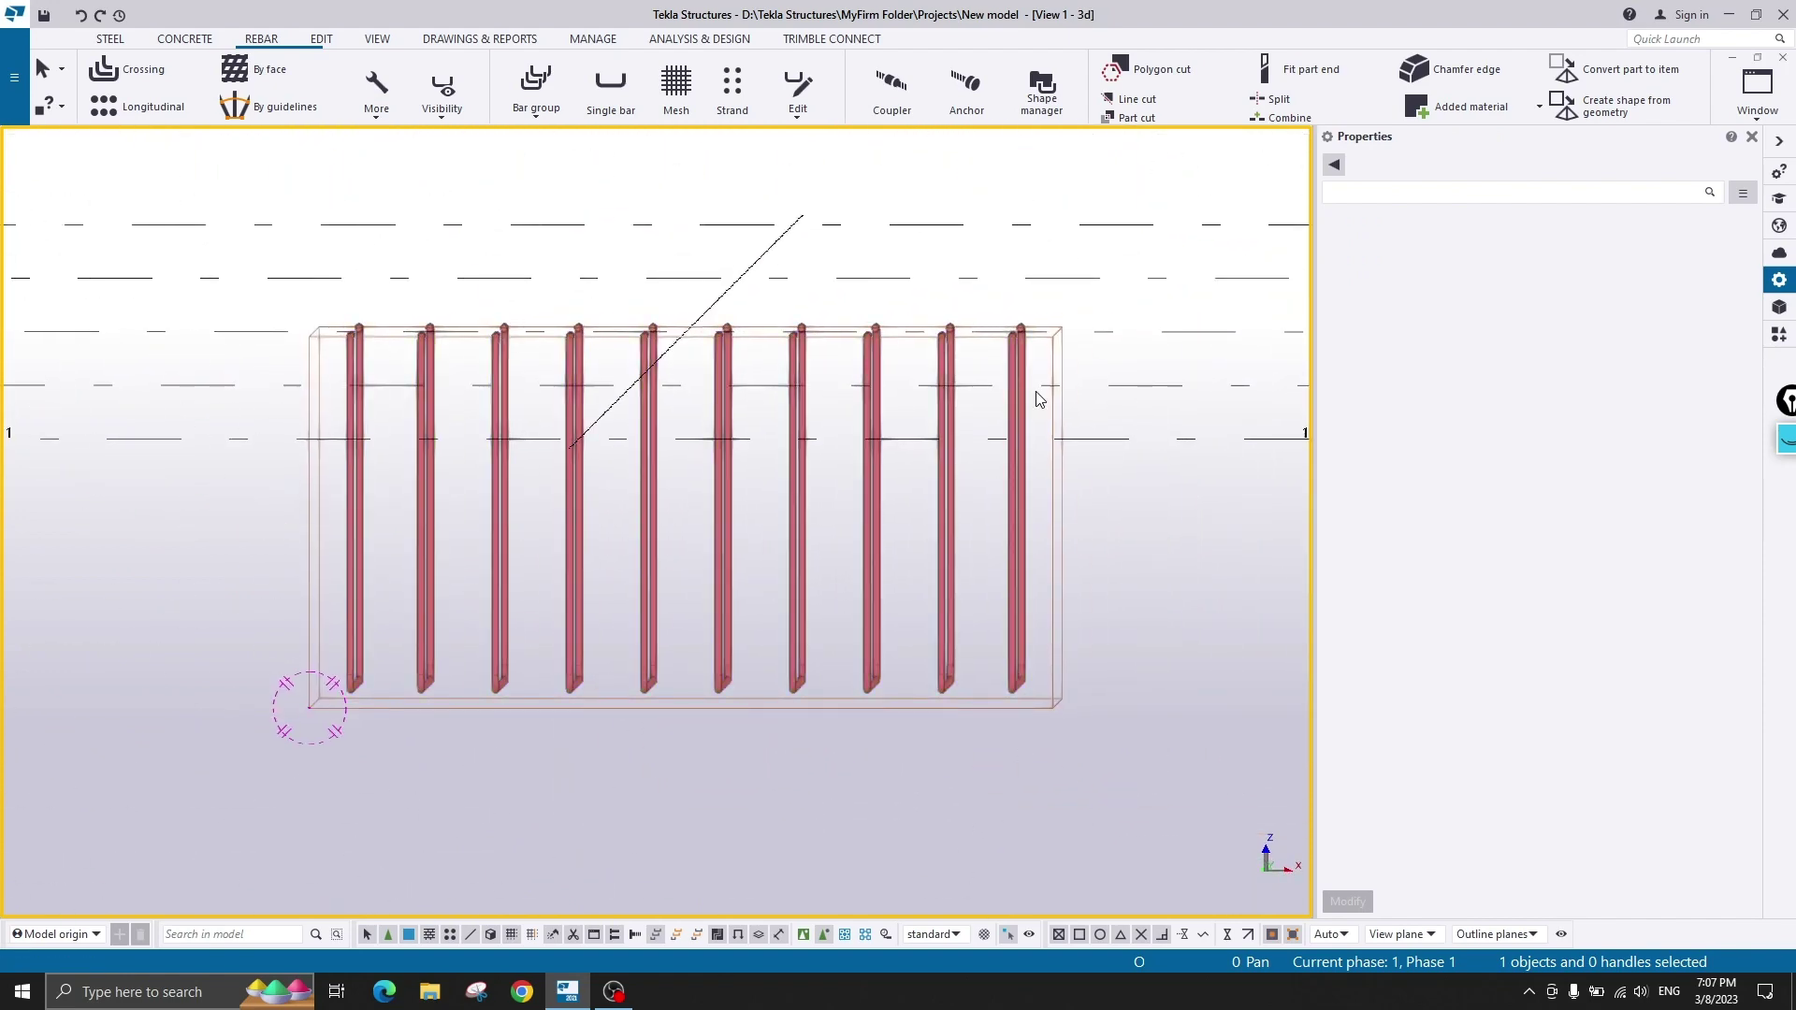
- Examine the bars' cover at the footing's sides, bottom and top hooks in an end view
{"action": "scroll", "coordinate": [924, 493], "scroll_direction": "down", "scroll_amount": 2}
{"action": "middle_click_drag", "start_coordinate": [924, 493], "coordinate": [884, 436], "text": "ctrl"}
{"action": "middle_click_drag", "start_coordinate": [516, 377], "coordinate": [1060, 672]}
{"action": "middle_click_drag", "start_coordinate": [610, 615], "coordinate": [625, 391]}
{"action": "scroll", "coordinate": [626, 391], "scroll_direction": "up", "scroll_amount": 3}
{"action": "scroll", "coordinate": [639, 514], "scroll_direction": "down", "scroll_amount": 2}
{"action": "middle_click_drag", "start_coordinate": [639, 514], "coordinate": [686, 486]}
{"action": "scroll", "coordinate": [544, 485], "scroll_direction": "up", "scroll_amount": 2}
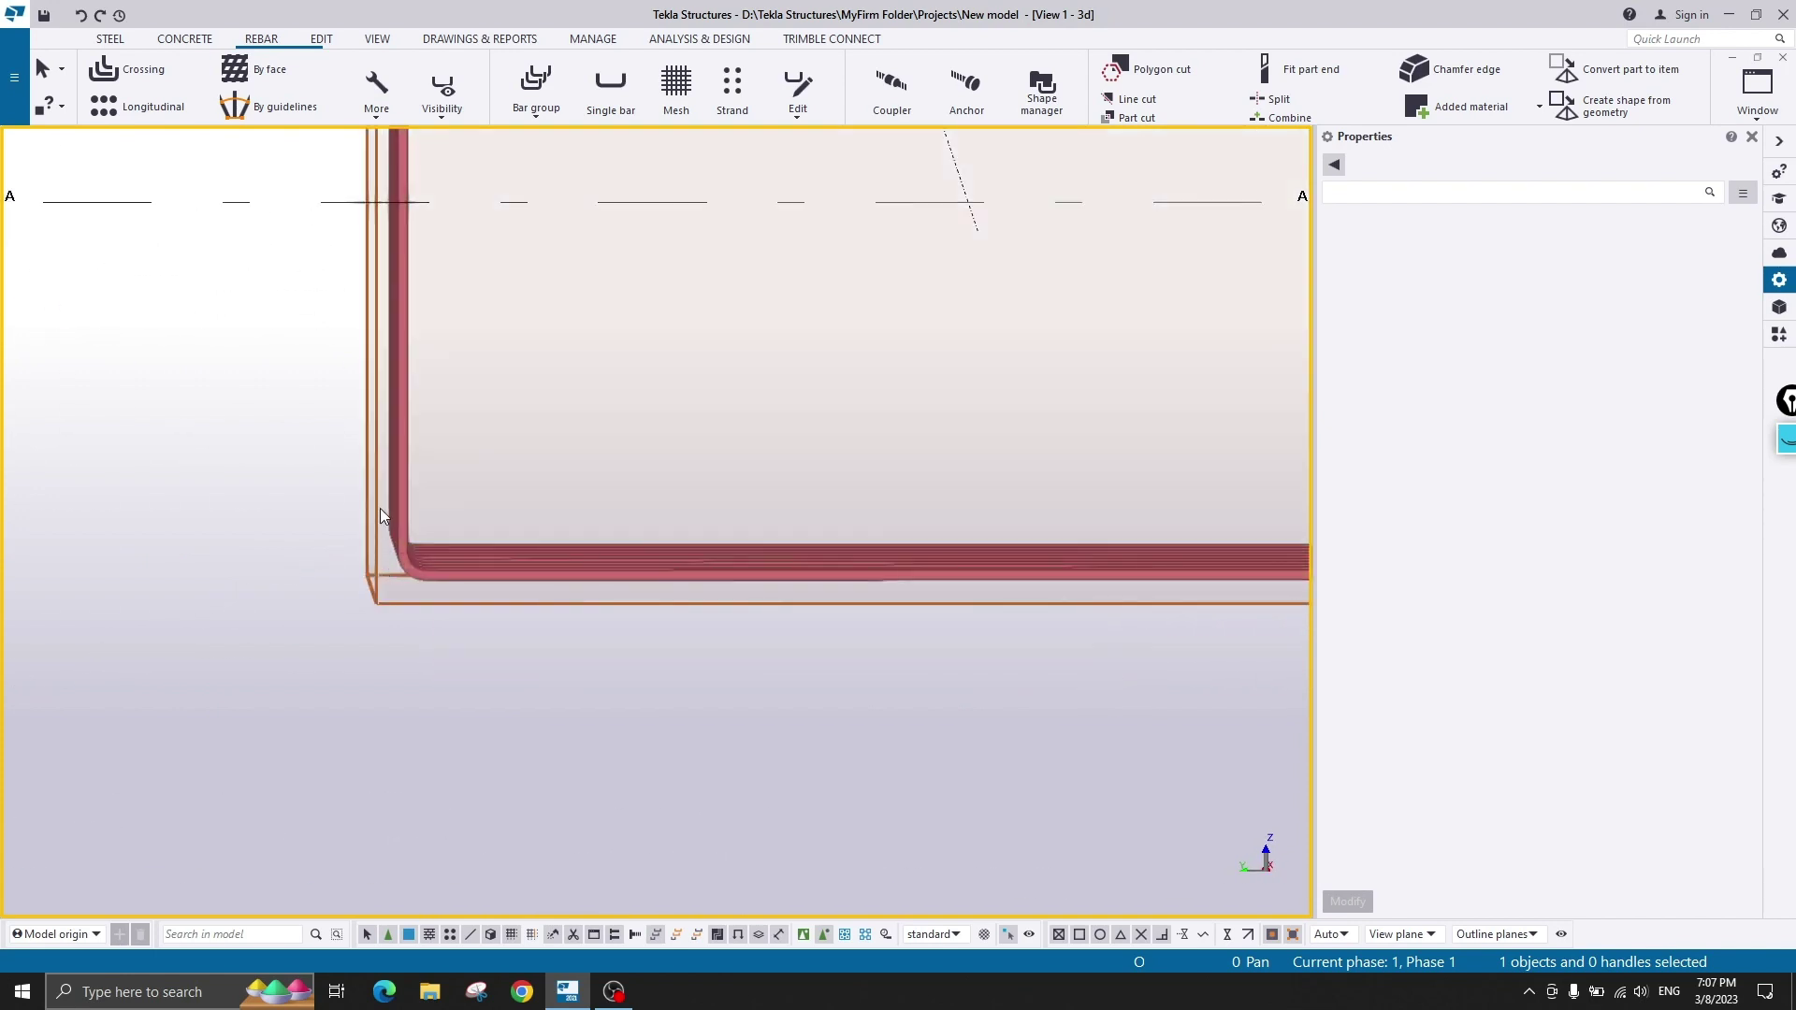
{"action": "scroll", "coordinate": [781, 592], "scroll_direction": "down", "scroll_amount": 1}
{"action": "middle_click_drag", "start_coordinate": [781, 592], "coordinate": [574, 637]}
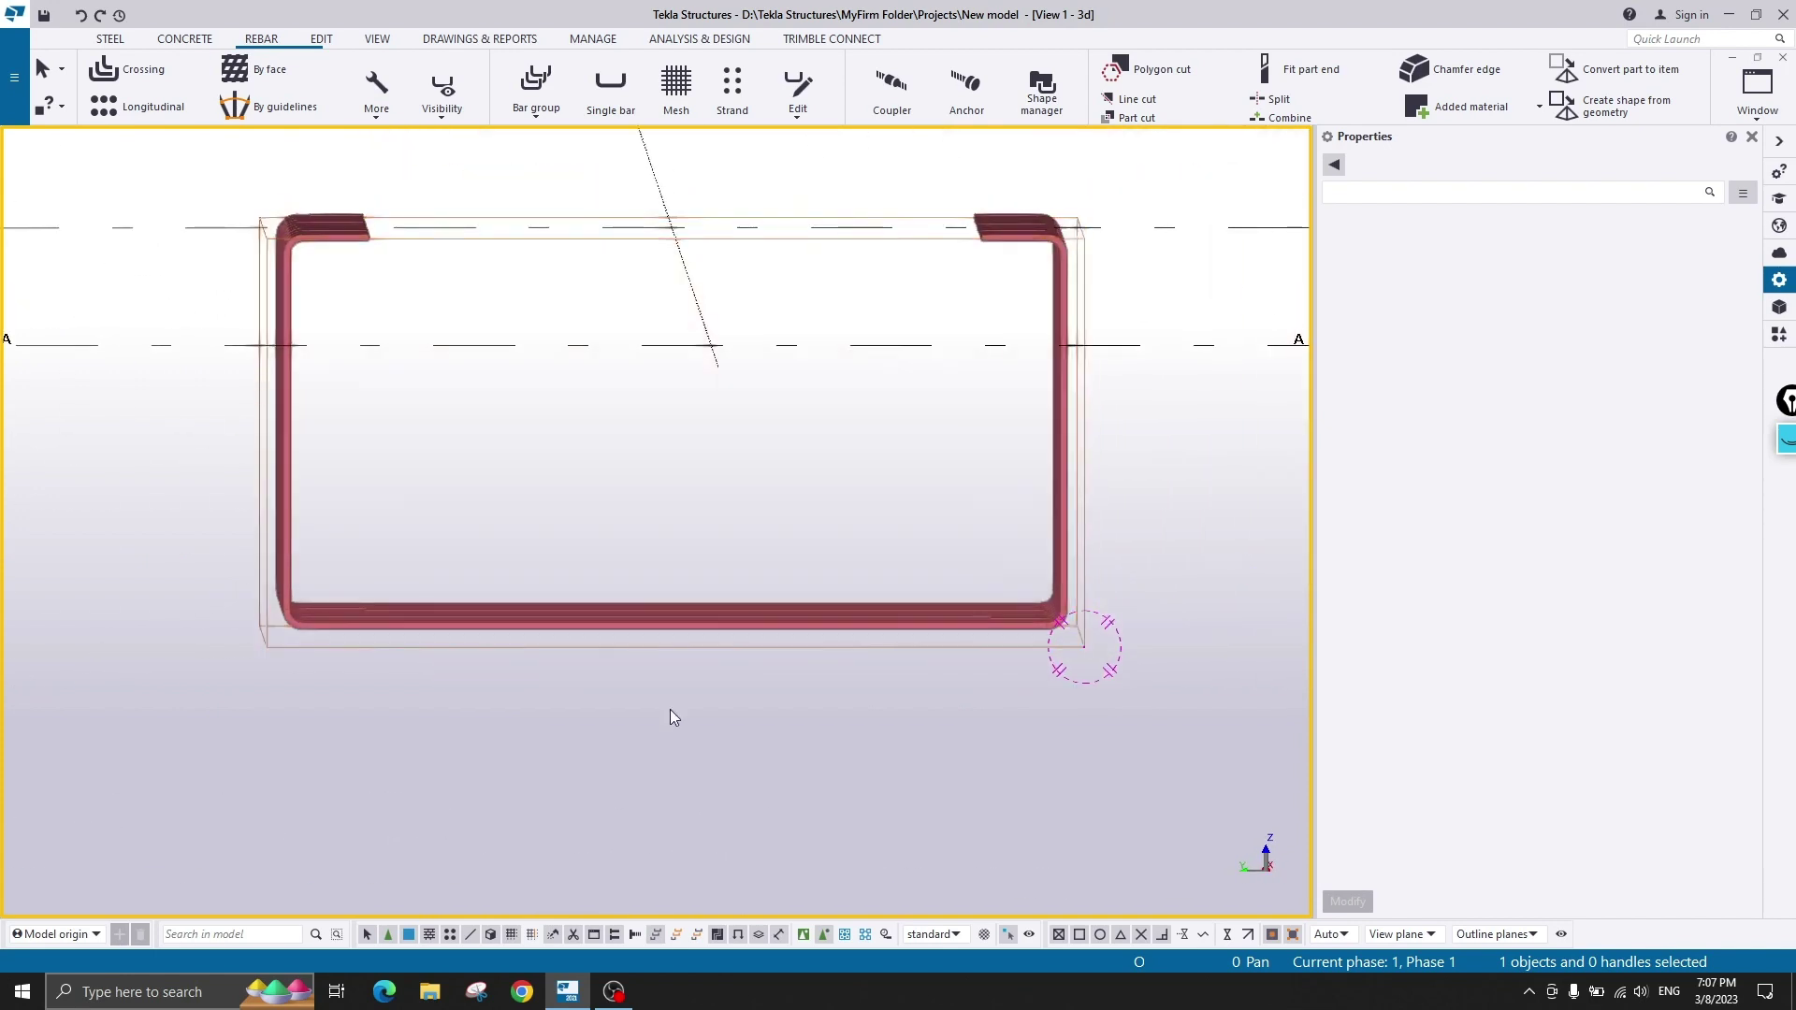
{"action": "middle_click_drag", "start_coordinate": [1000, 415], "coordinate": [643, 548]}
{"action": "scroll", "coordinate": [910, 606], "scroll_direction": "down", "scroll_amount": 2}
{"action": "mouse_move", "coordinate": [917, 625]}
{"action": "middle_mouse_down", "text": "ctrl"}
{"action": "mouse_move", "coordinate": [910, 601]}
{"action": "mouse_move", "coordinate": [920, 620]}
{"action": "middle_mouse_up", "text": "ctrl"}
{"action": "scroll", "coordinate": [709, 456], "scroll_direction": "up", "scroll_amount": 6}
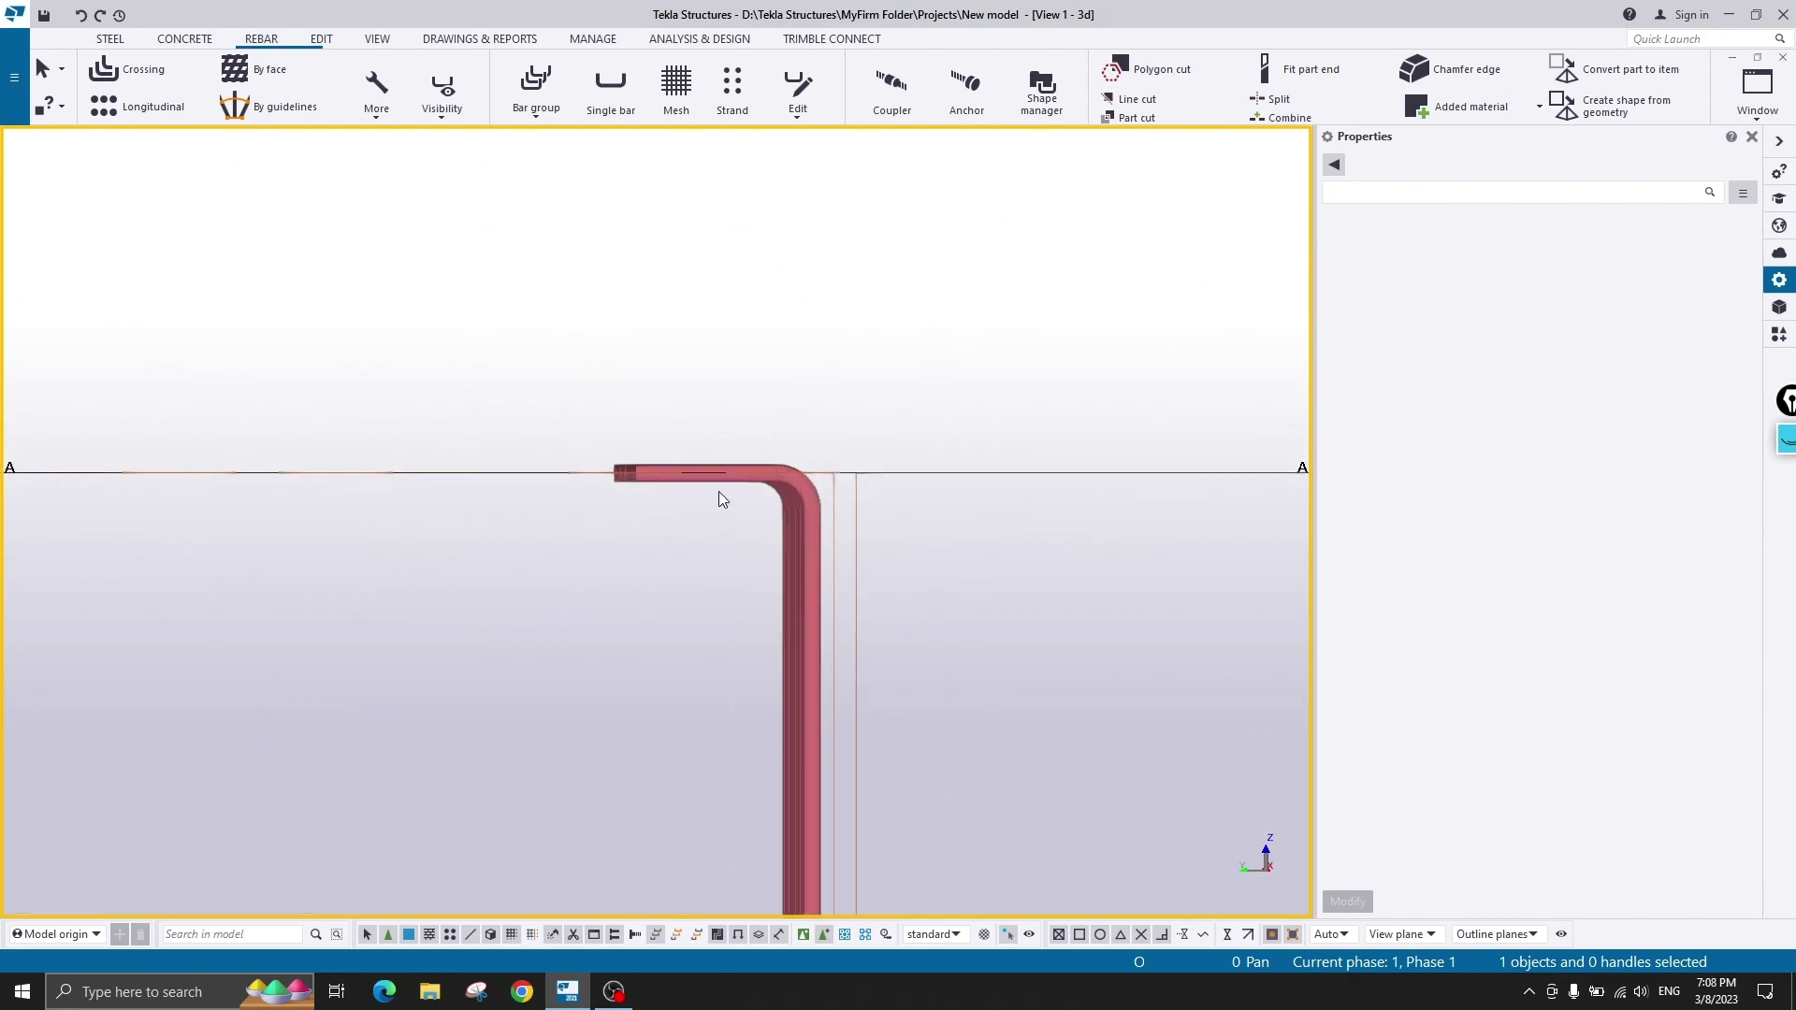
- Select the bar group, set its start cover thickness to 40 mm and apply the modification
{"action": "scroll", "coordinate": [673, 439], "scroll_direction": "down", "scroll_amount": 3}
{"action": "middle_click_drag", "start_coordinate": [649, 487], "coordinate": [460, 420], "text": "ctrl"}
{"action": "scroll", "coordinate": [406, 375], "scroll_direction": "up", "scroll_amount": 2}
{"action": "left_click", "coordinate": [298, 340]}
{"action": "scroll", "coordinate": [954, 542], "scroll_direction": "down", "scroll_amount": 2}
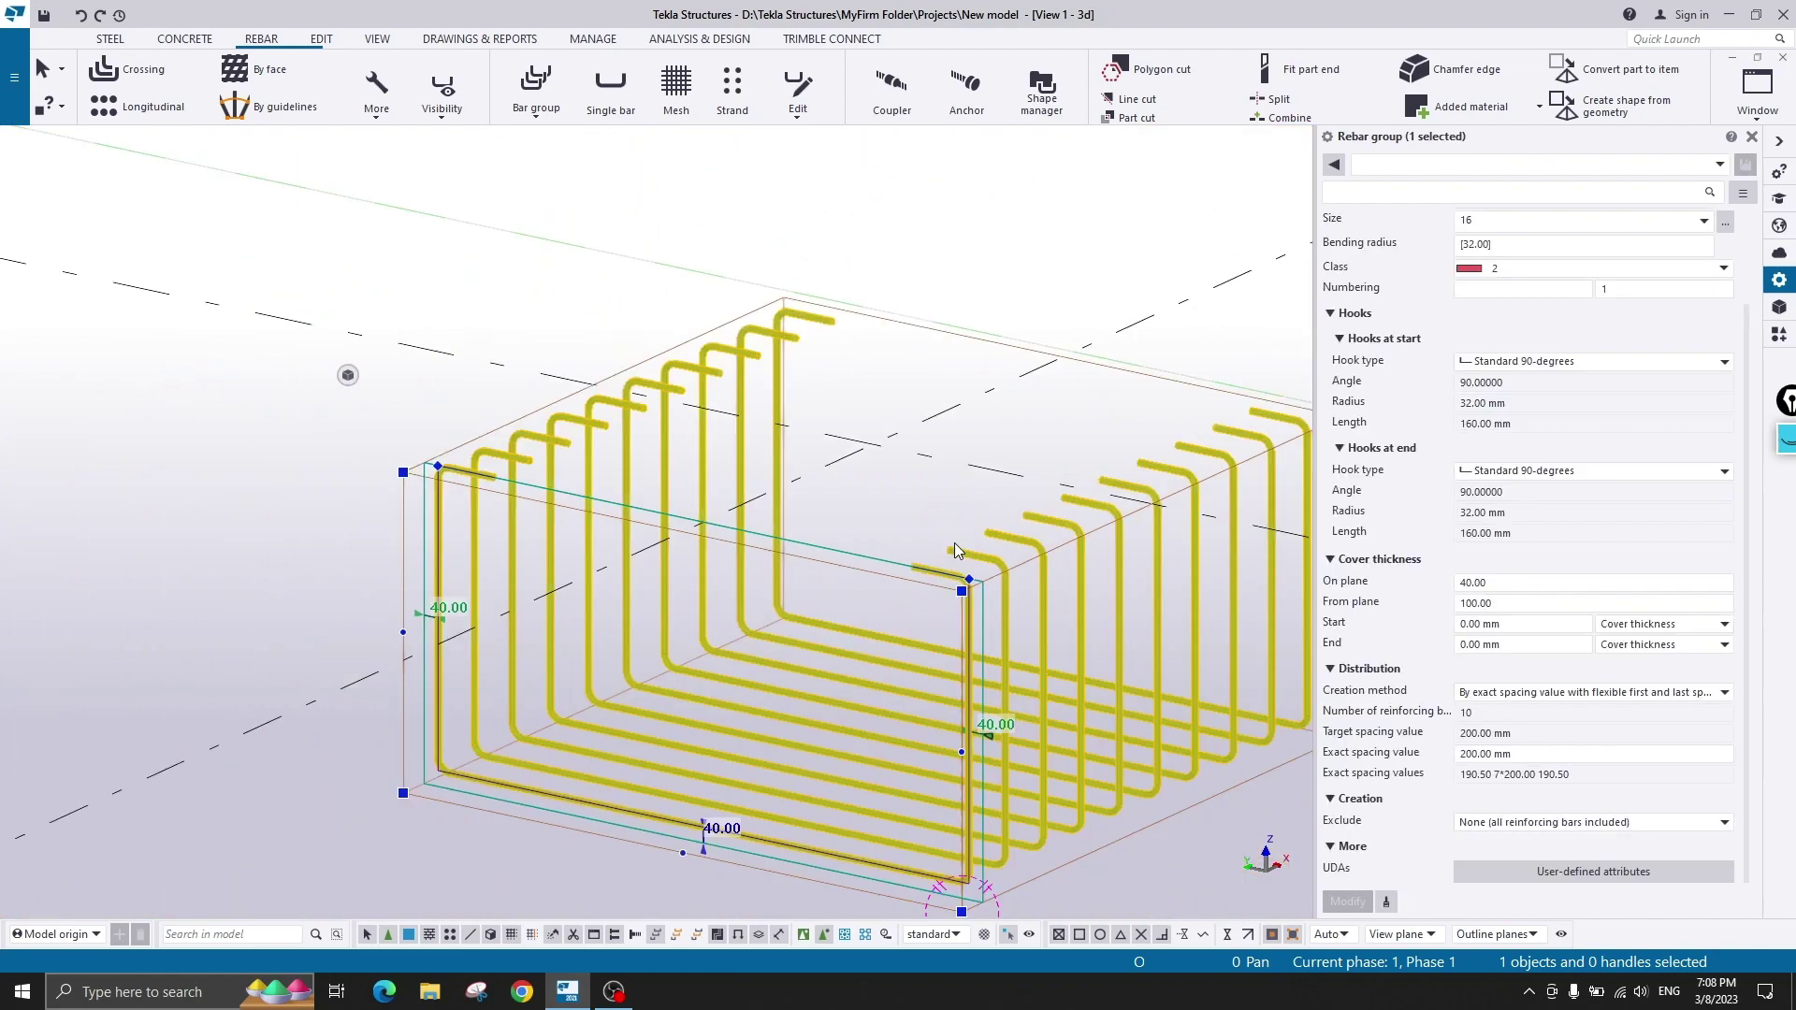
{"action": "middle_click_drag", "start_coordinate": [955, 542], "coordinate": [872, 490]}
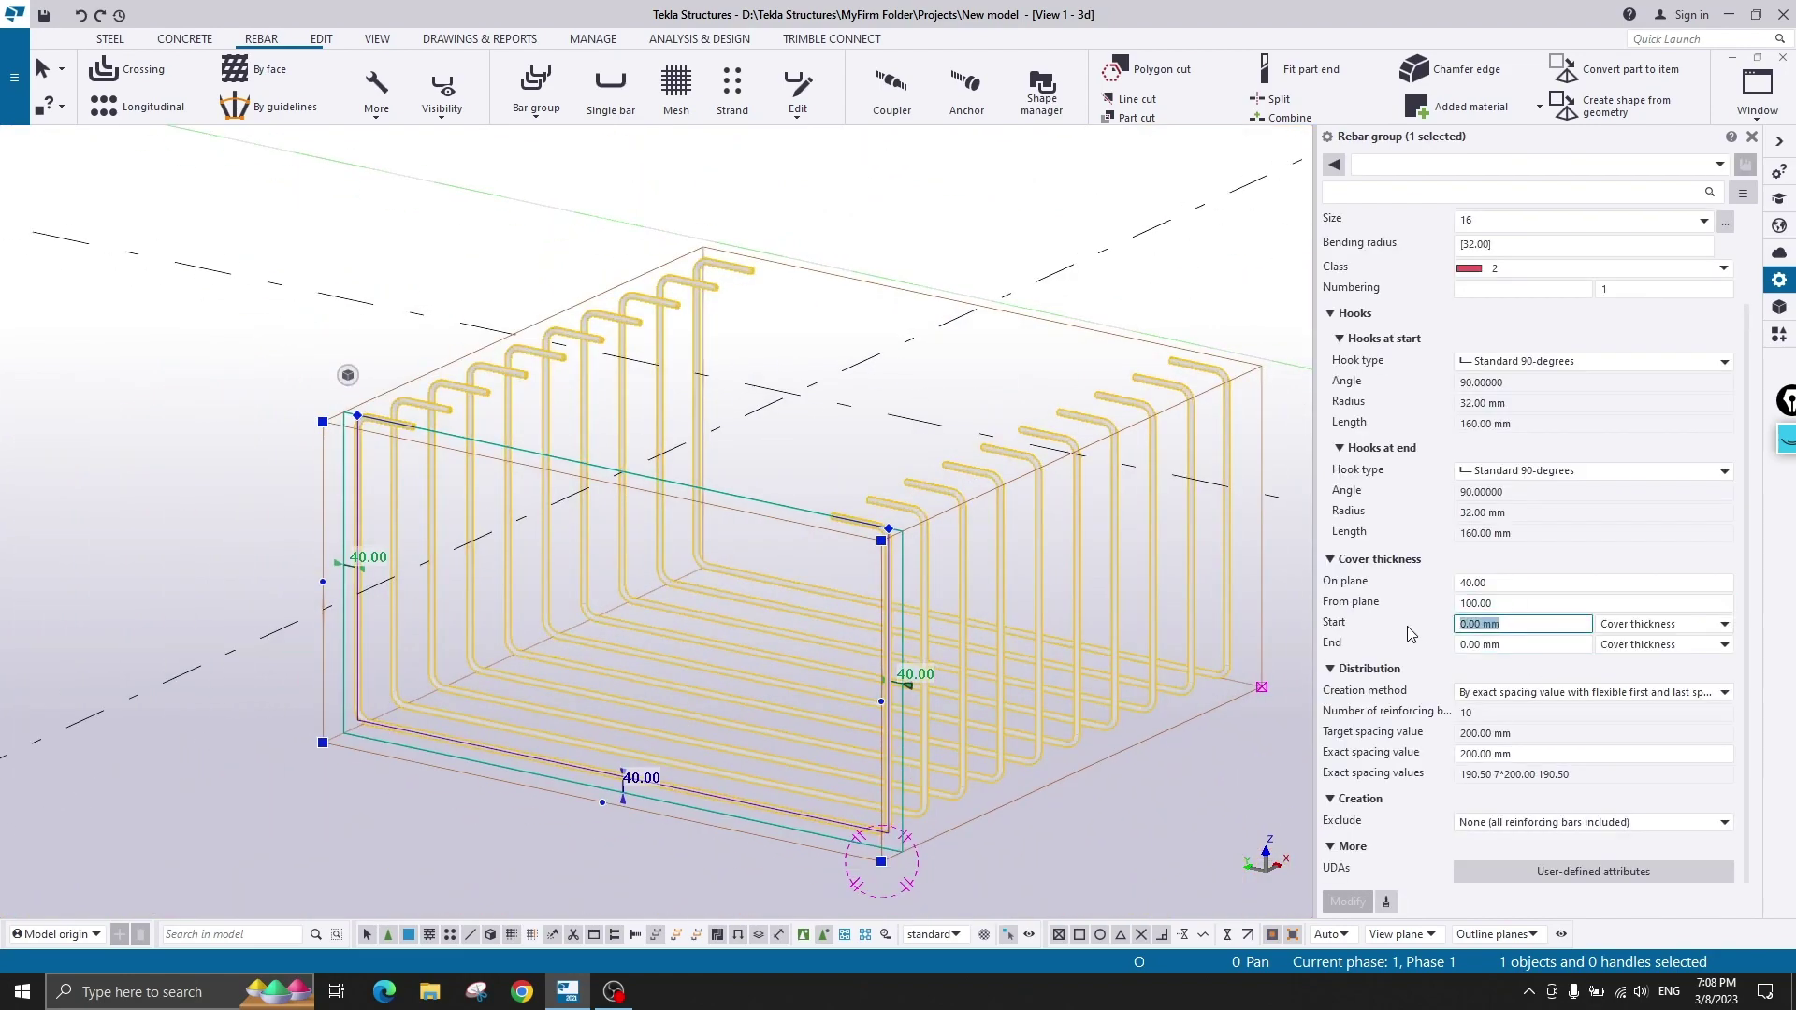
{"action": "type", "text": "40"}
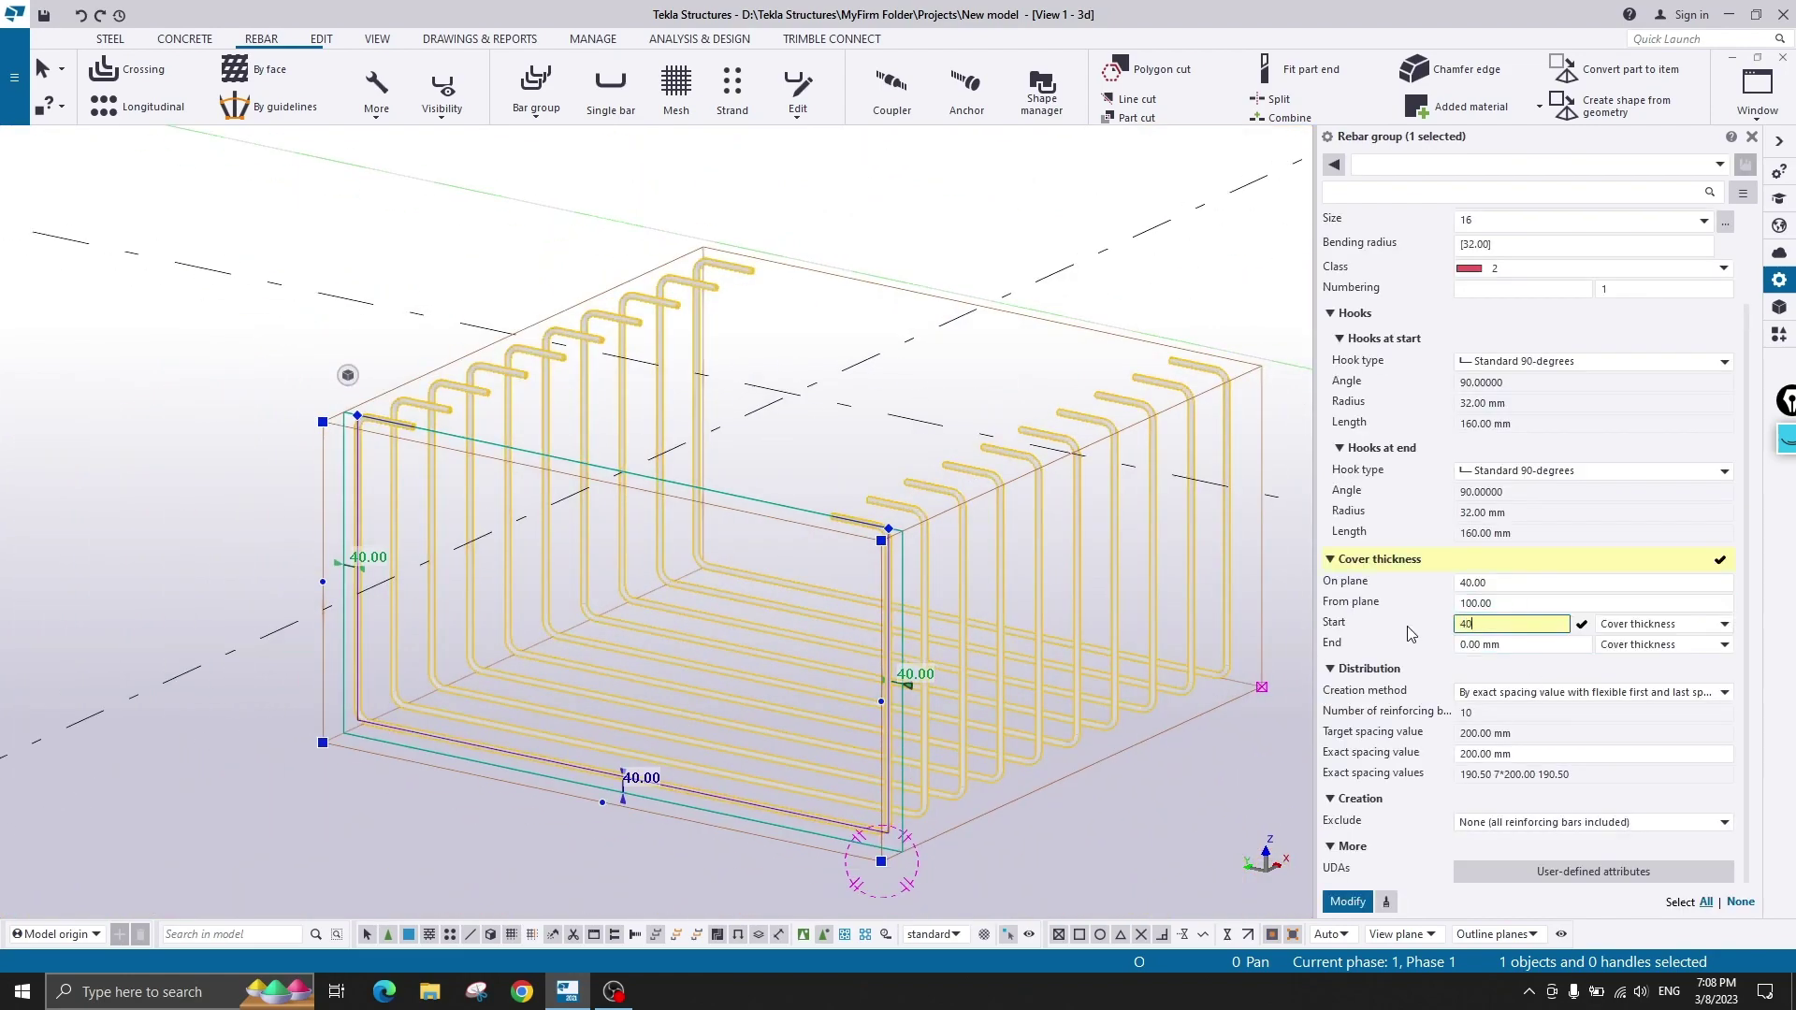
{"action": "left_click", "coordinate": [1346, 902]}
- Set the bar group's end cover thickness to 50 mm, apply the modification and check the end hooks
{"action": "middle_click_drag", "start_coordinate": [786, 280], "coordinate": [372, 527], "text": "ctrl"}
{"action": "scroll", "coordinate": [425, 453], "scroll_direction": "up", "scroll_amount": 3}
{"action": "scroll", "coordinate": [424, 452], "scroll_direction": "down", "scroll_amount": 5}
{"action": "middle_click_drag", "start_coordinate": [586, 533], "coordinate": [328, 553]}
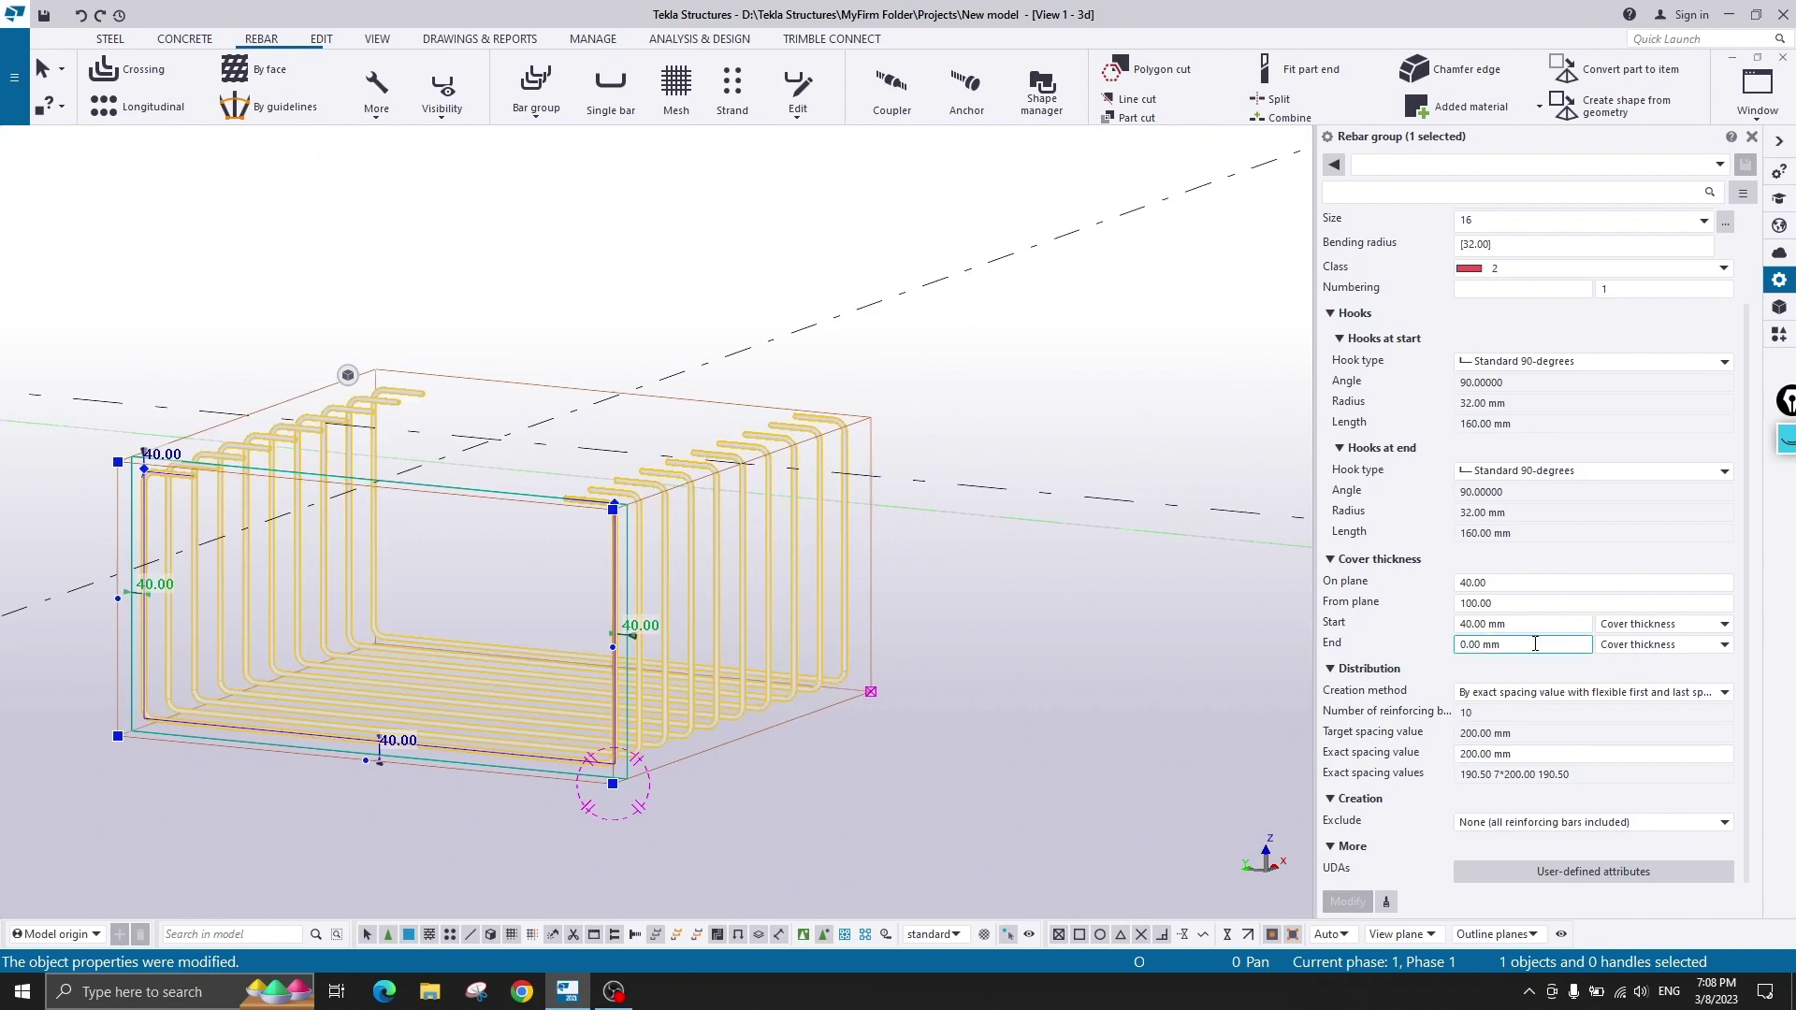
{"action": "type", "text": "50"}
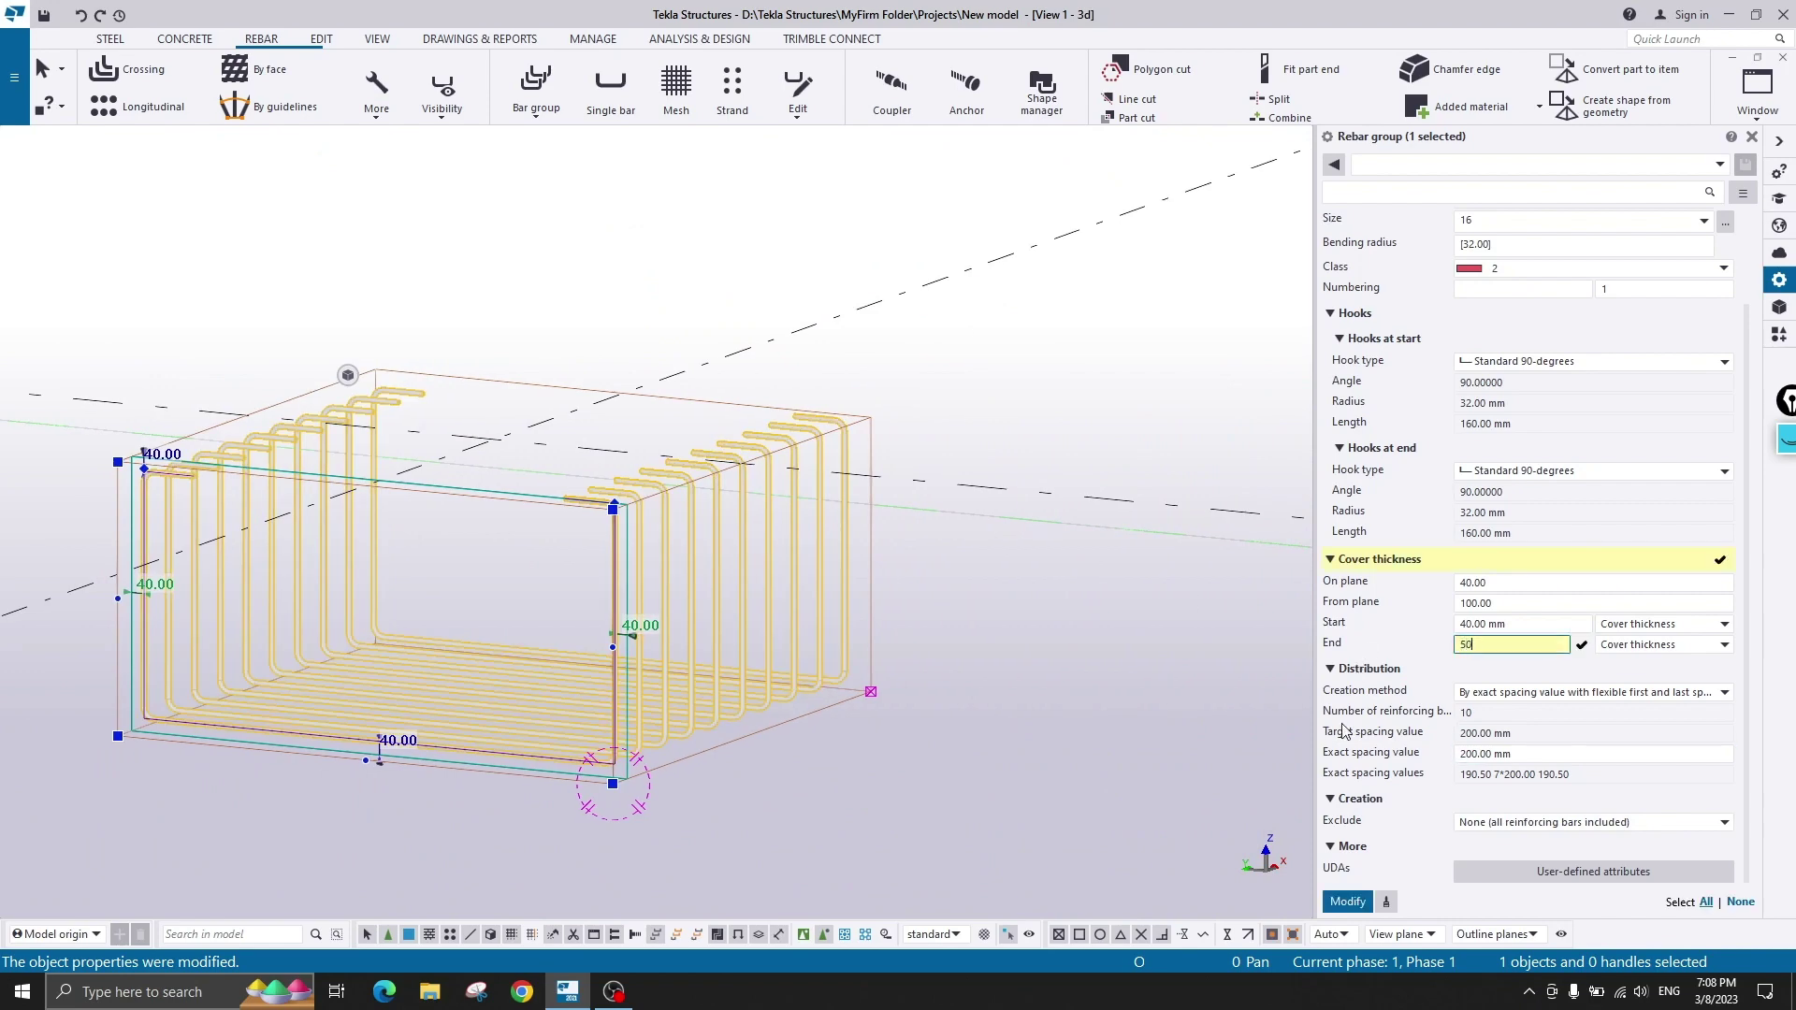
{"action": "left_click", "coordinate": [1356, 901]}
{"action": "middle_click_drag", "start_coordinate": [728, 524], "coordinate": [813, 461], "text": "ctrl"}
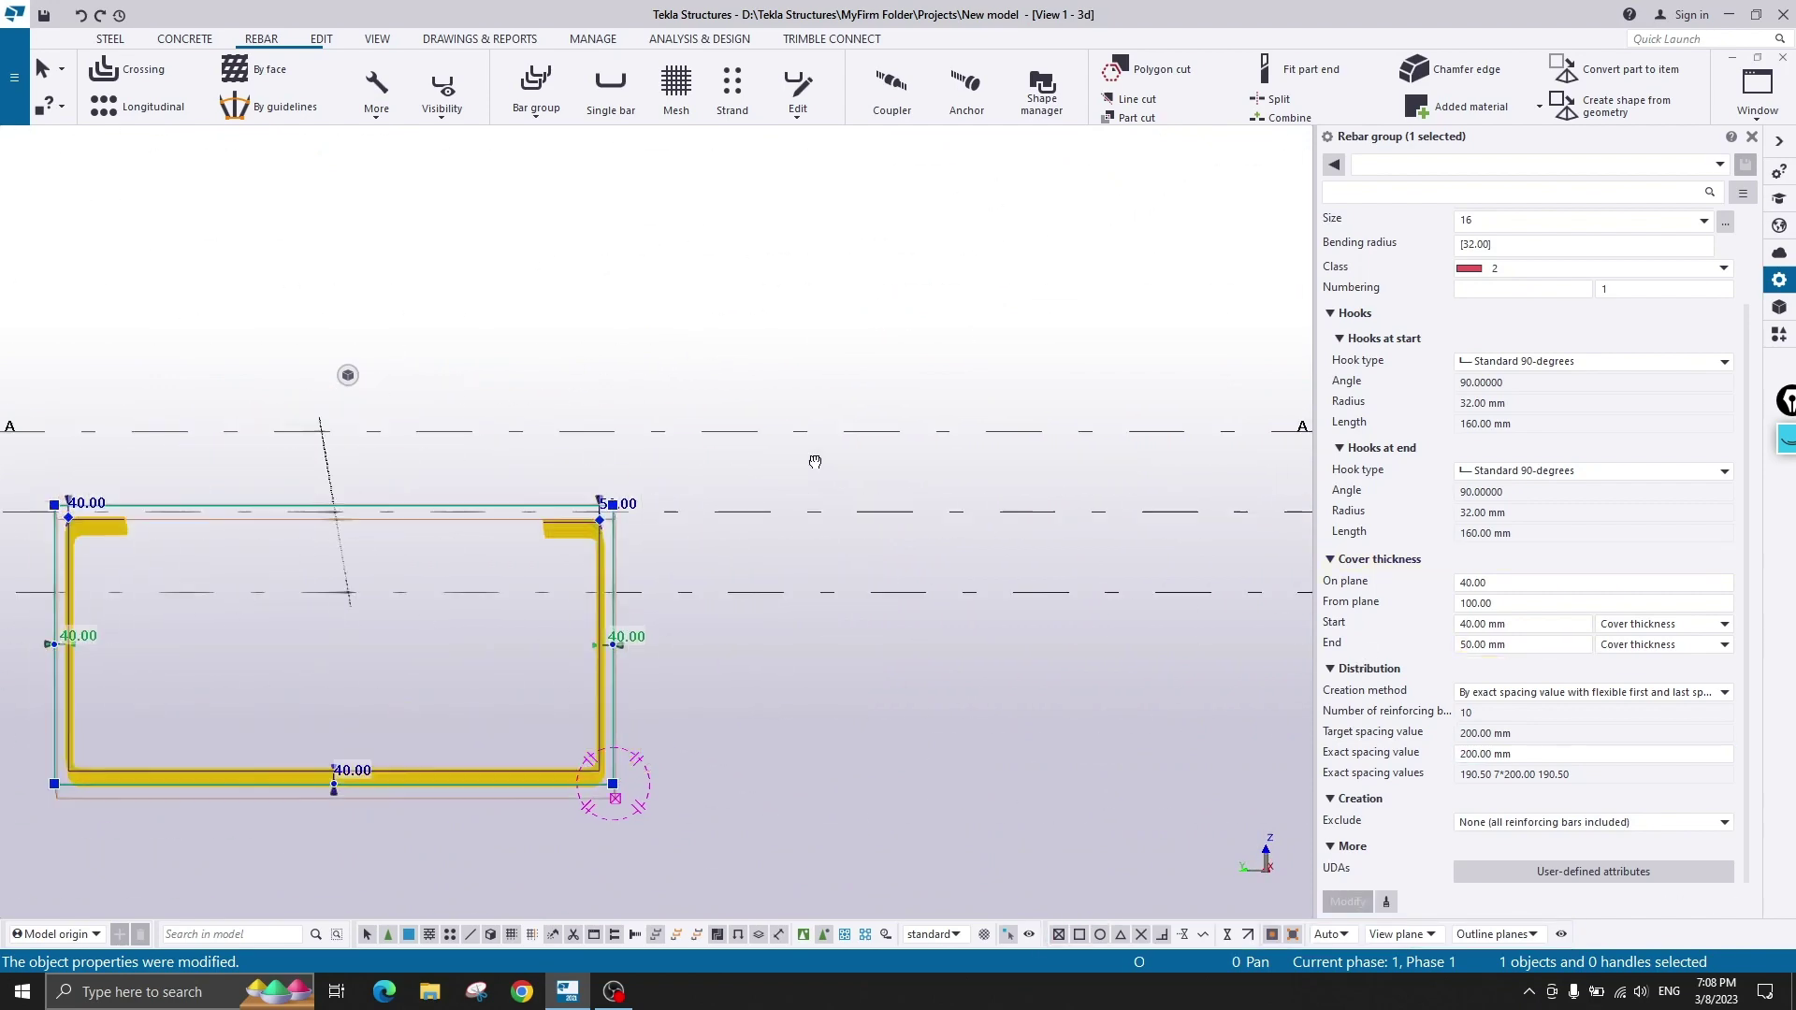
{"action": "scroll", "coordinate": [639, 504], "scroll_direction": "up", "scroll_amount": 2}
{"action": "scroll", "coordinate": [592, 529], "scroll_direction": "down", "scroll_amount": 3}
{"action": "key", "text": "ctrl+p"}
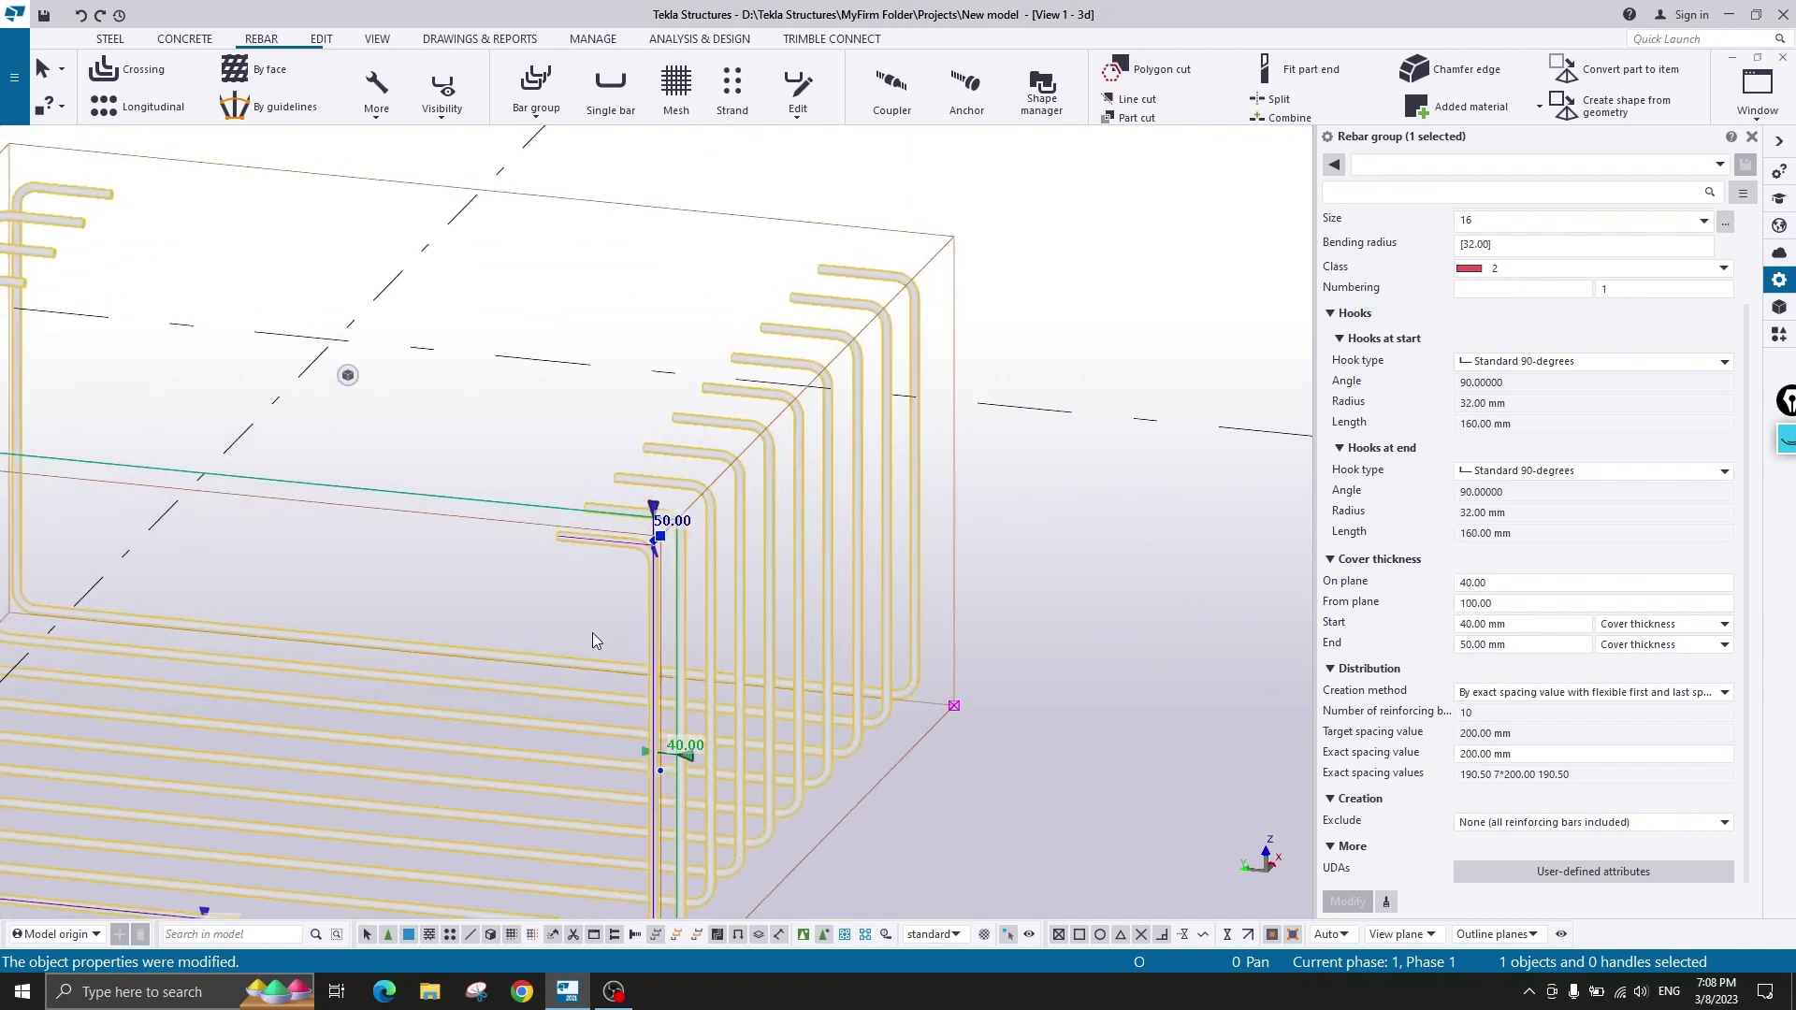
- Reselect the bar group and examine the cover dimensions at the first bar's two legs and bottom run
{"action": "scroll", "coordinate": [834, 466], "scroll_direction": "down", "scroll_amount": 2}
{"action": "middle_click_drag", "start_coordinate": [833, 466], "coordinate": [871, 330], "text": "ctrl"}
{"action": "left_click", "coordinate": [869, 329]}
{"action": "scroll", "coordinate": [869, 330], "scroll_direction": "down", "scroll_amount": 2}
{"action": "middle_click_drag", "start_coordinate": [737, 435], "coordinate": [872, 548]}
{"action": "scroll", "coordinate": [550, 479], "scroll_direction": "up", "scroll_amount": 3}
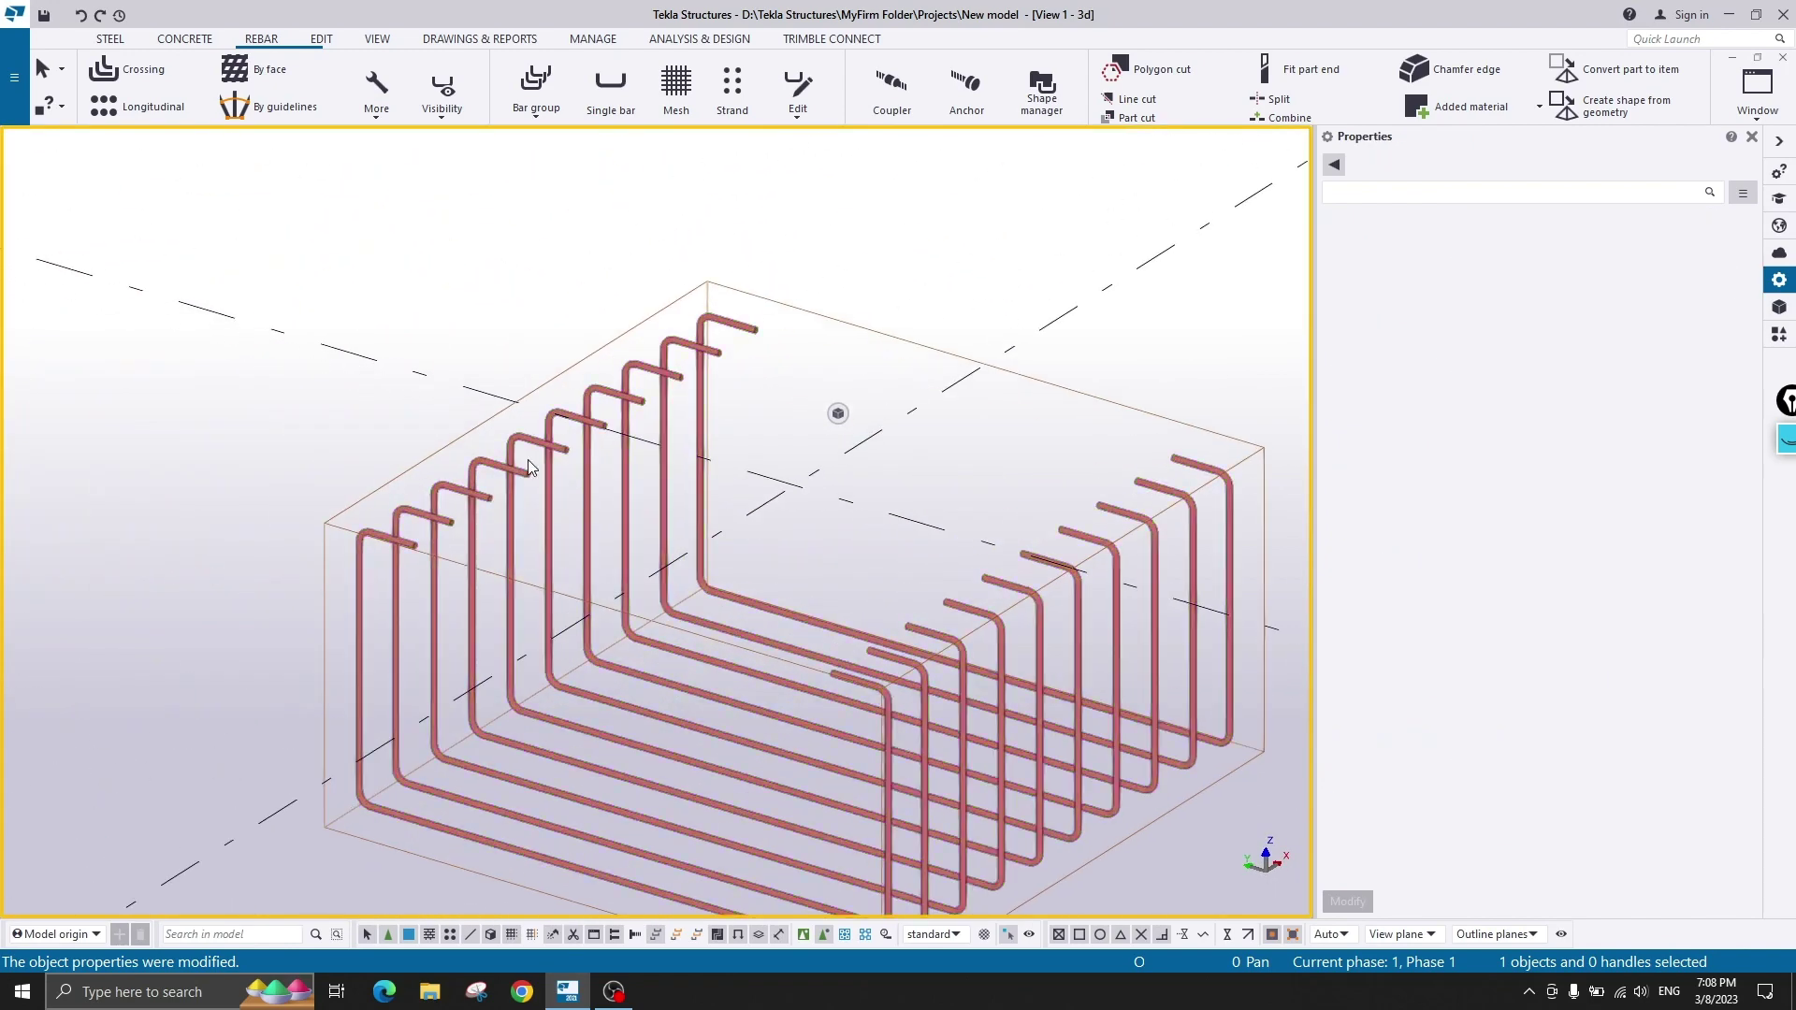
{"action": "left_click", "coordinate": [521, 479]}
{"action": "scroll", "coordinate": [530, 529], "scroll_direction": "down", "scroll_amount": 2}
{"action": "scroll", "coordinate": [390, 514], "scroll_direction": "up", "scroll_amount": 2}
{"action": "middle_click_drag", "start_coordinate": [430, 584], "coordinate": [344, 420]}
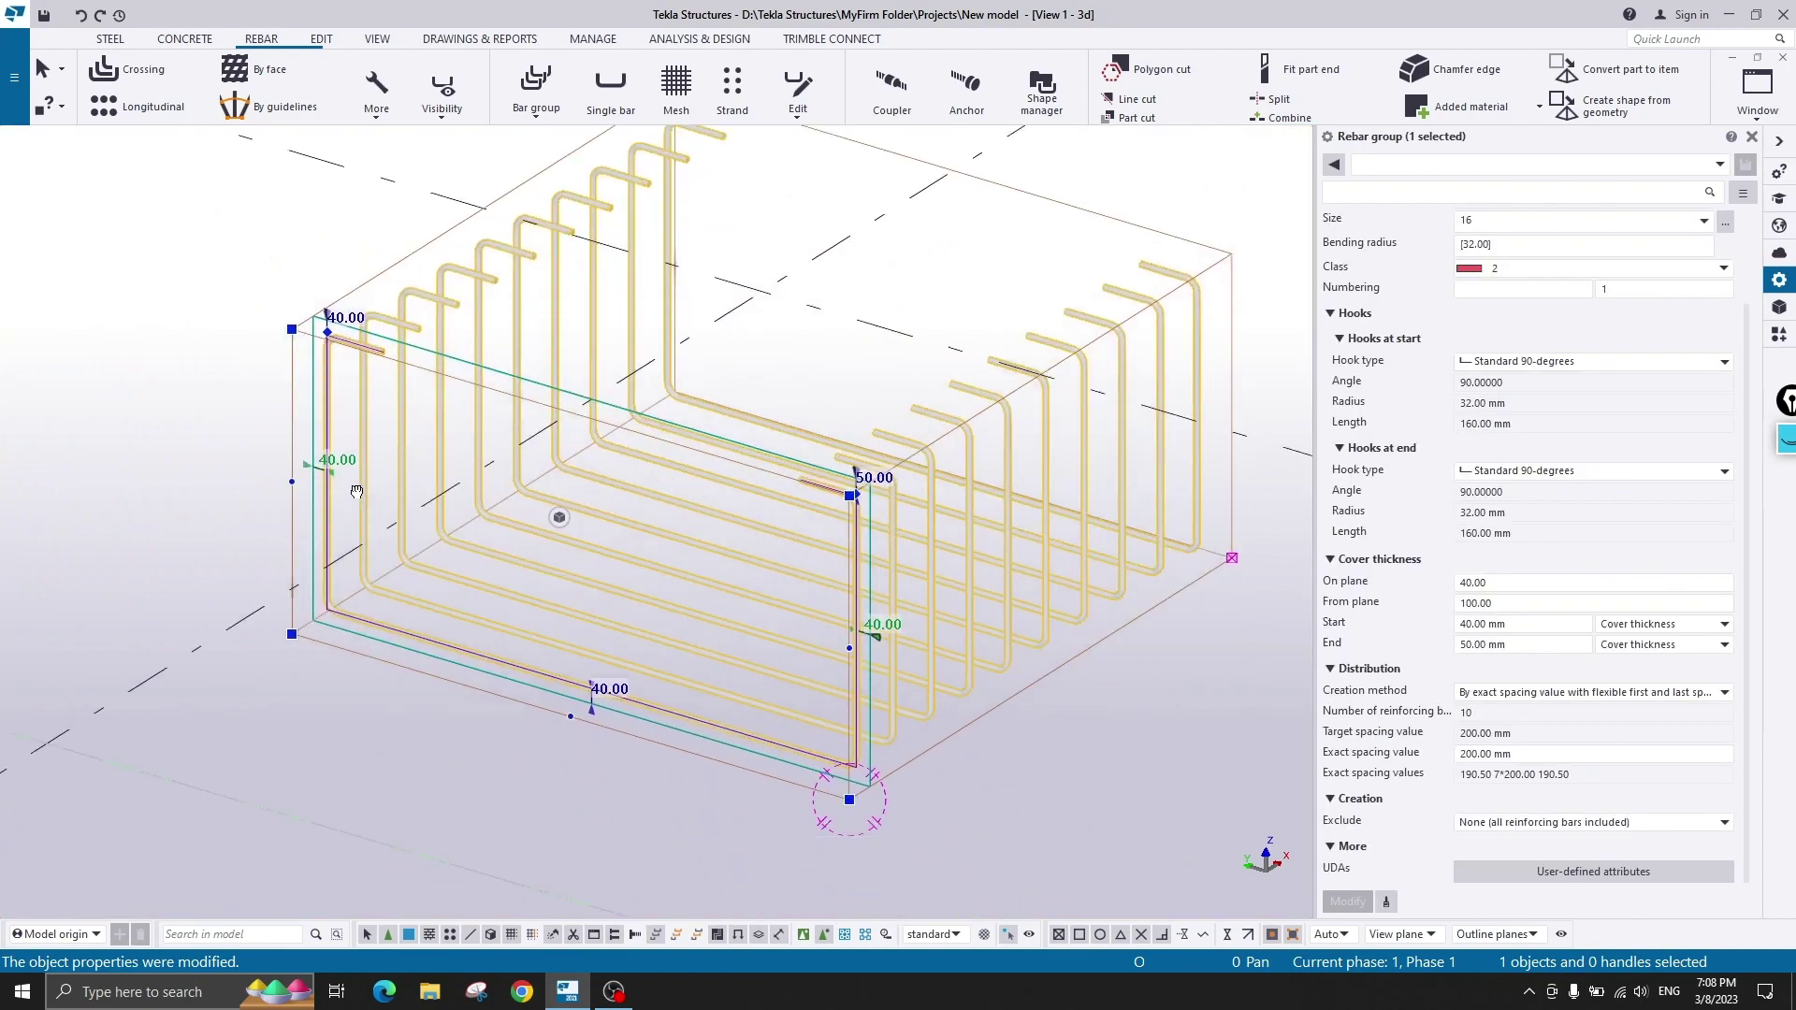
{"action": "scroll", "coordinate": [284, 488], "scroll_direction": "up", "scroll_amount": 3}
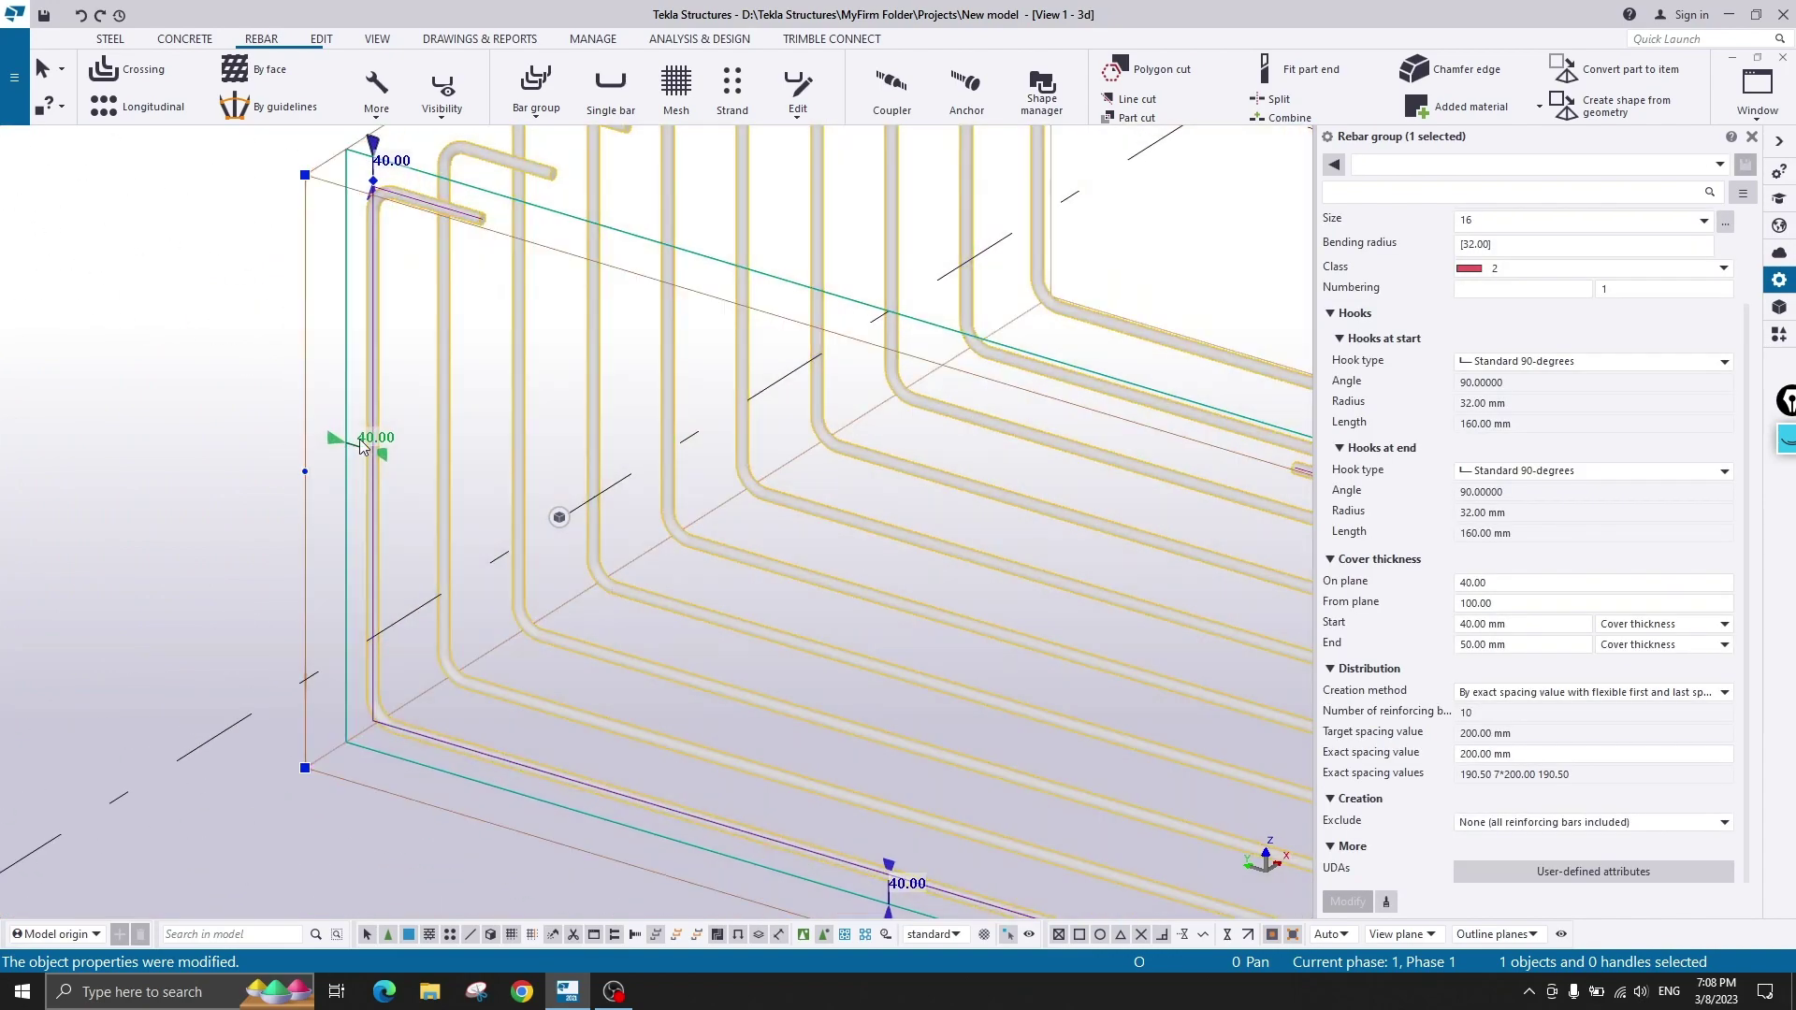
{"action": "scroll", "coordinate": [363, 446], "scroll_direction": "down", "scroll_amount": 3}
{"action": "scroll", "coordinate": [710, 727], "scroll_direction": "up", "scroll_amount": 3}
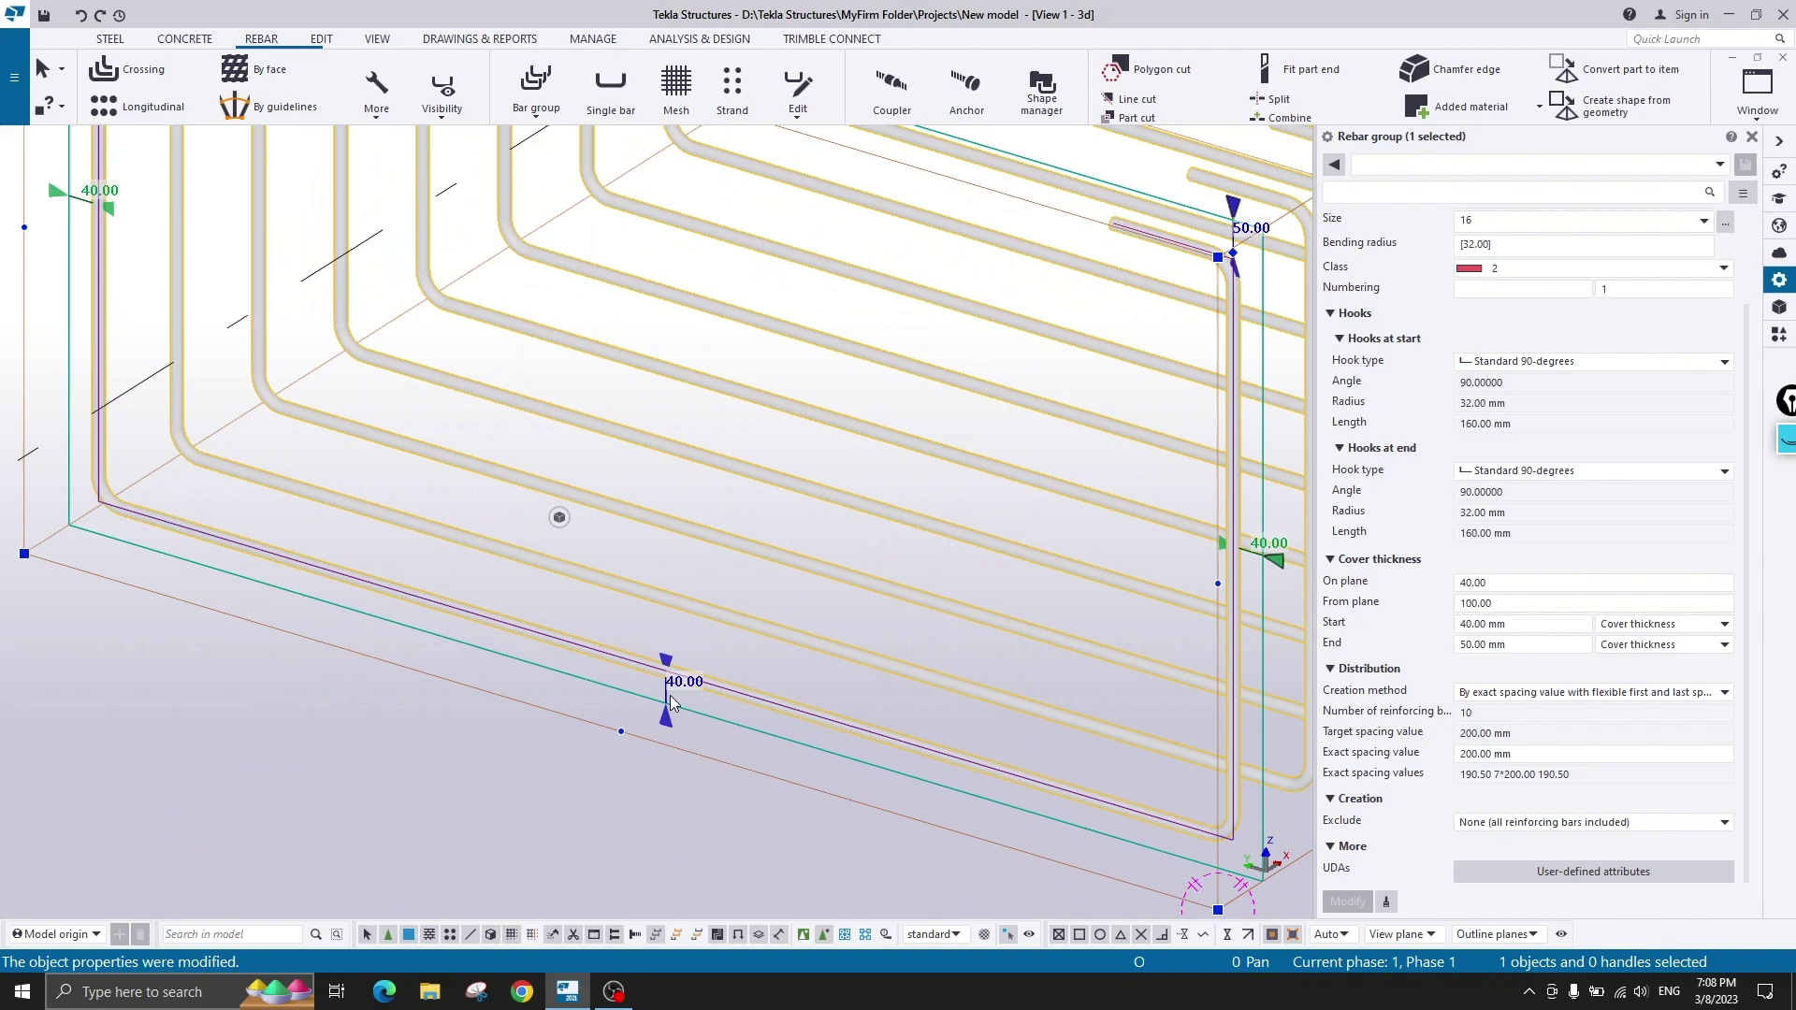
{"action": "scroll", "coordinate": [874, 643], "scroll_direction": "down", "scroll_amount": 3}
{"action": "scroll", "coordinate": [763, 553], "scroll_direction": "up", "scroll_amount": 3}
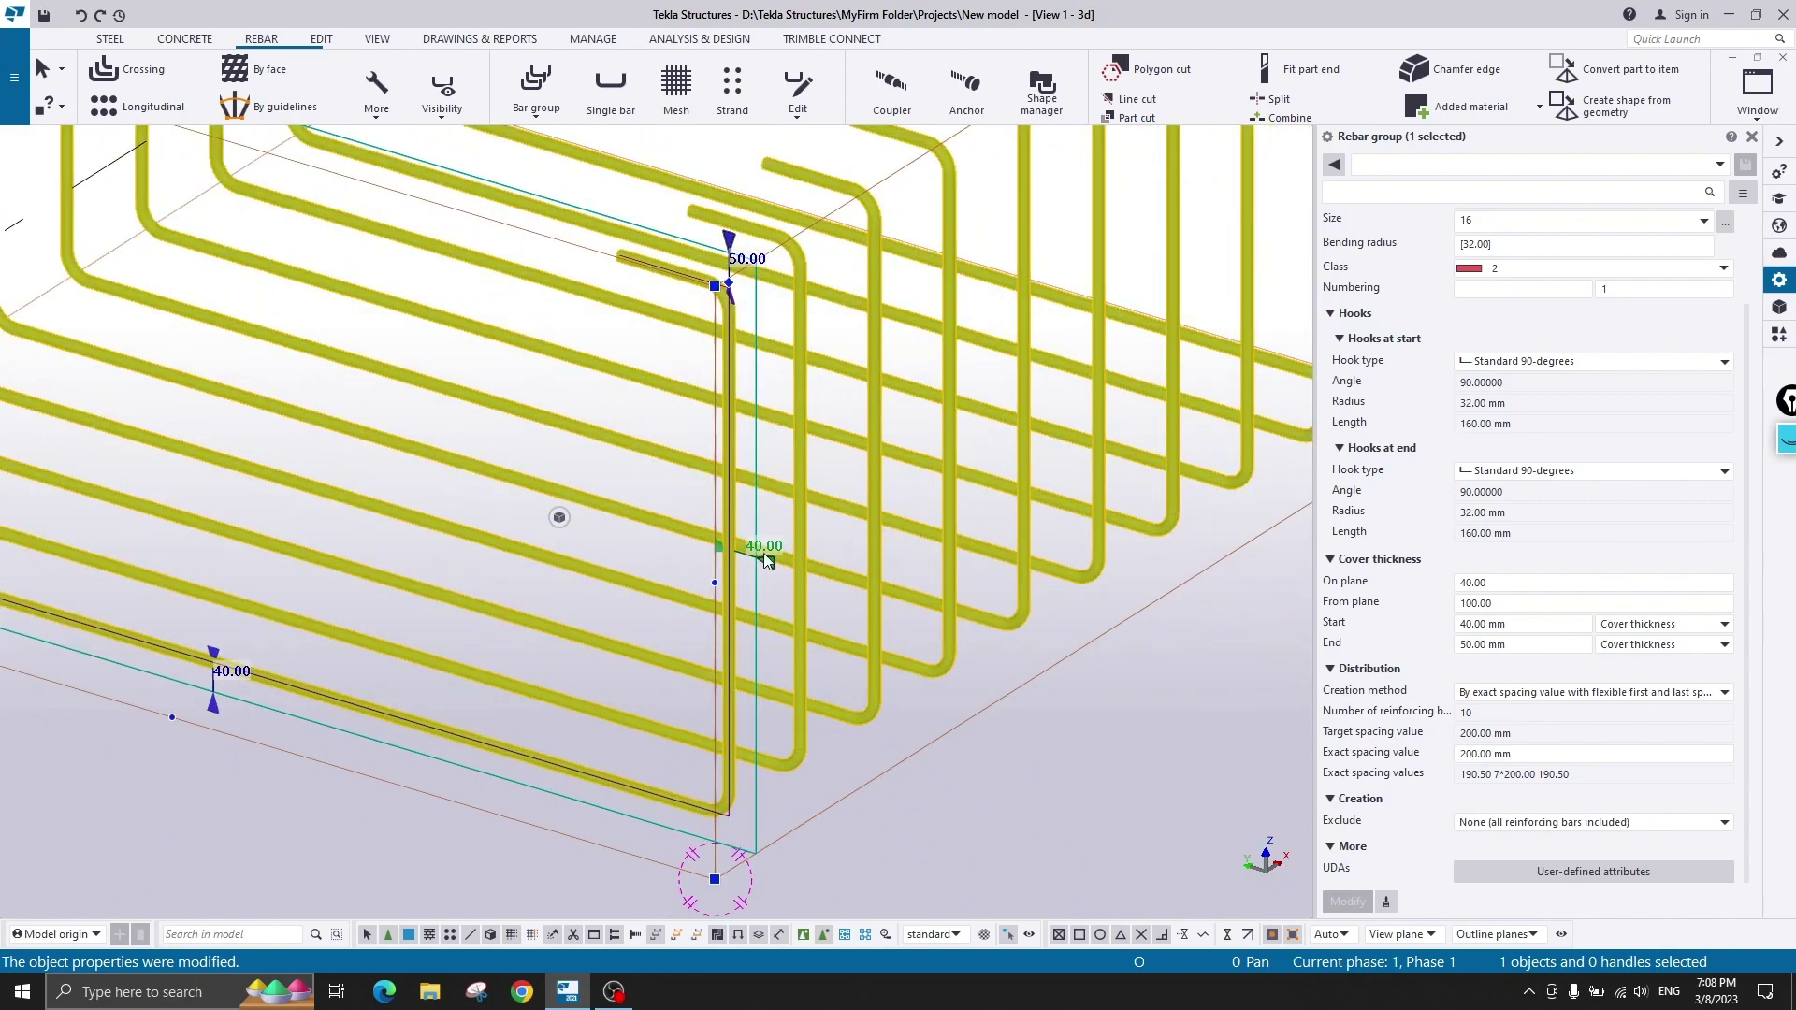
{"action": "scroll", "coordinate": [764, 553], "scroll_direction": "down", "scroll_amount": 3}
{"action": "scroll", "coordinate": [842, 561], "scroll_direction": "up", "scroll_amount": 2}
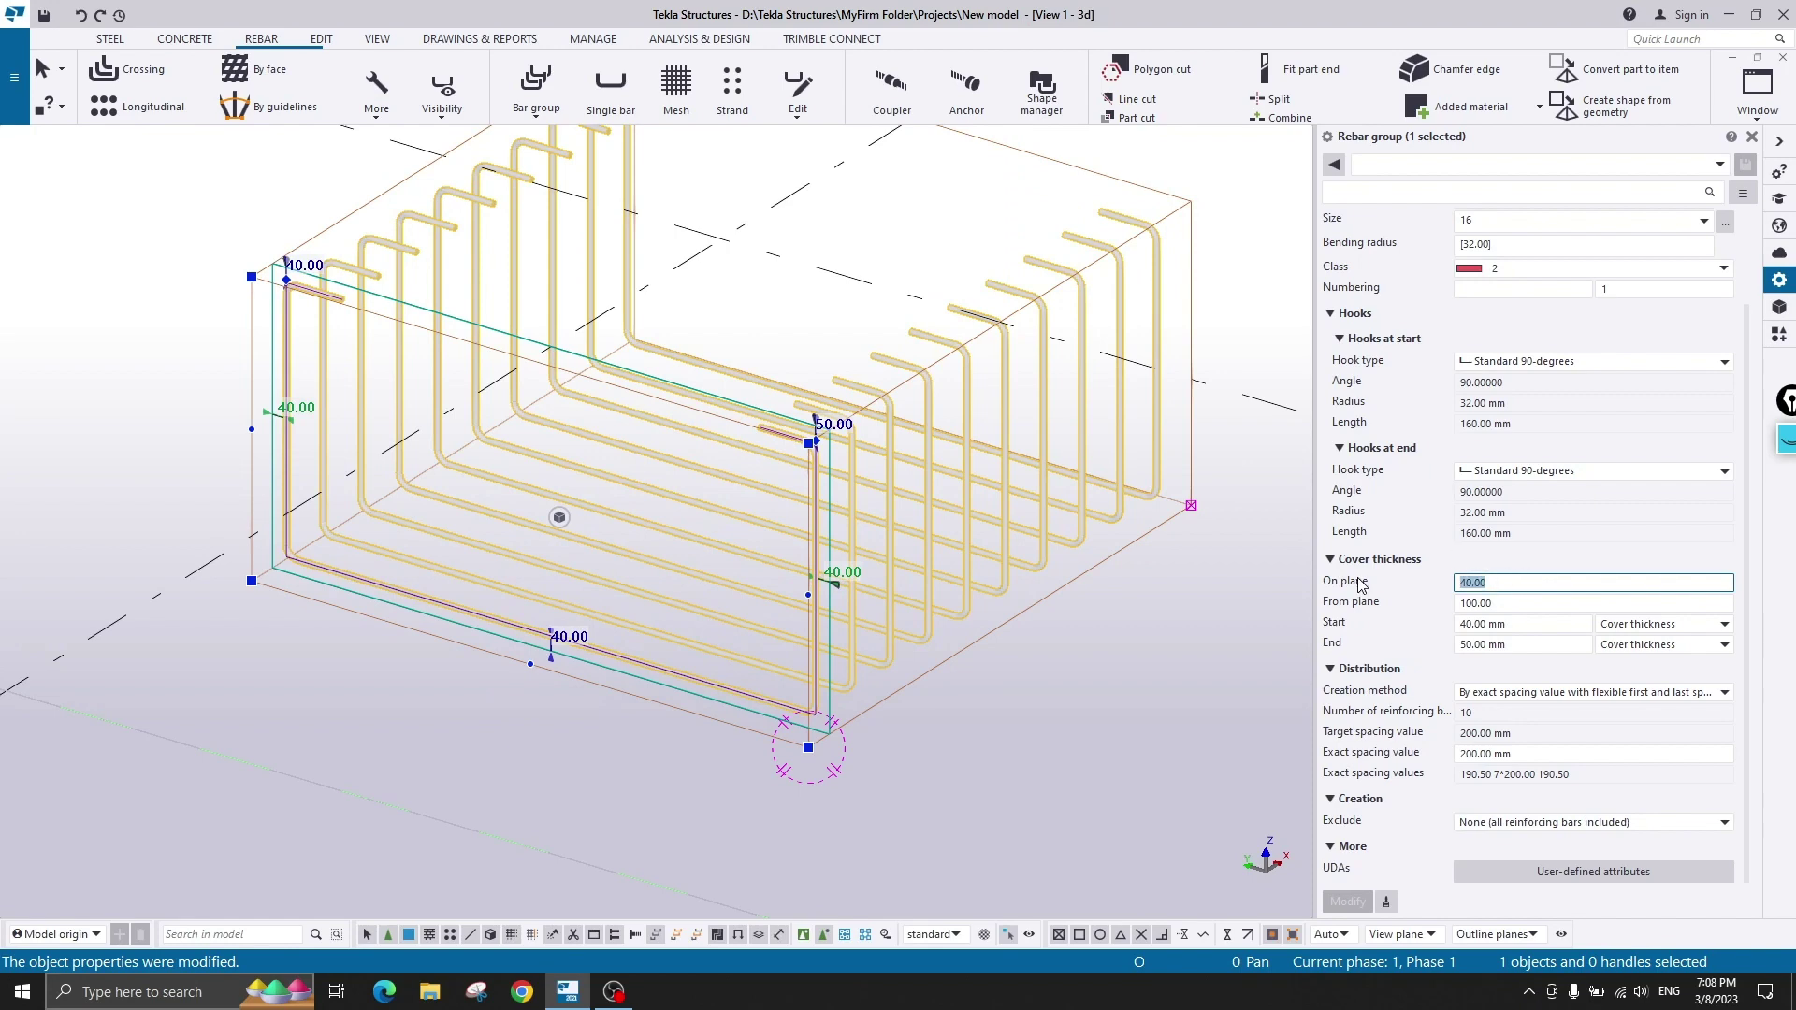
- Set the bar group's on-plane cover thickness to 40 75 50, apply the modification and check the first bar's covers
{"action": "type", "text": "75 5"}
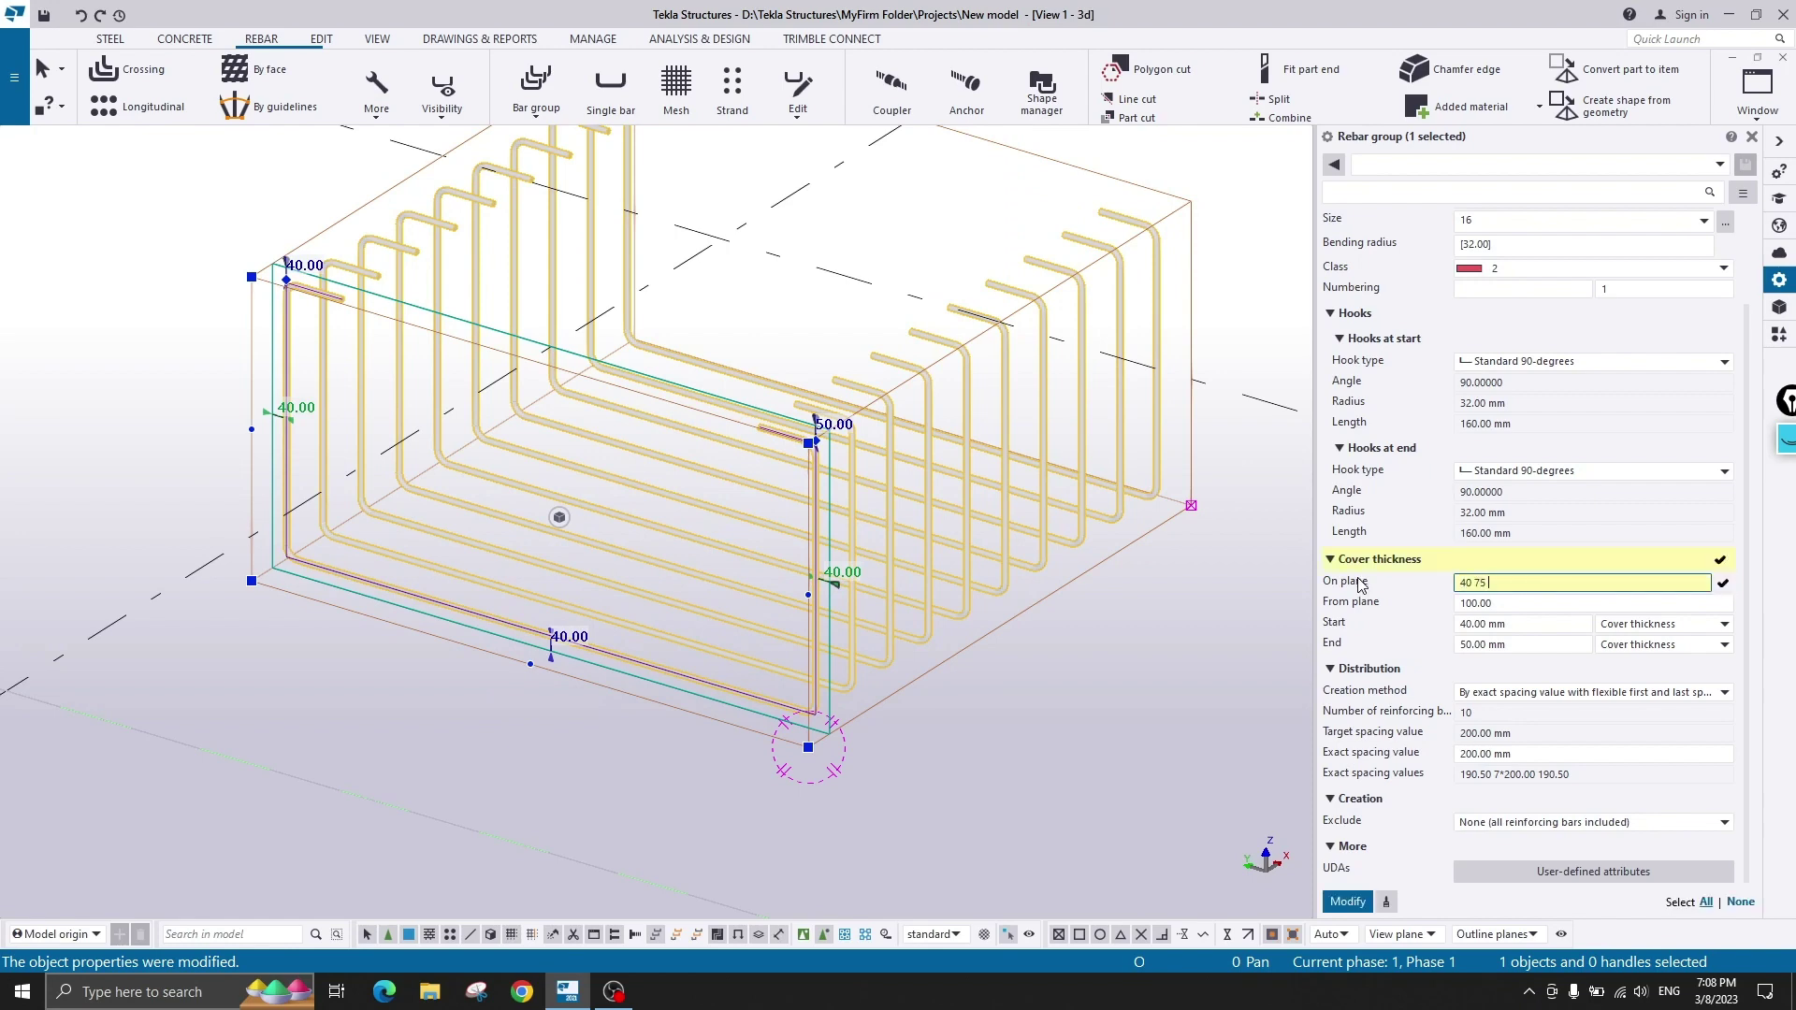
{"action": "left_click", "coordinate": [1352, 902]}
{"action": "scroll", "coordinate": [274, 412], "scroll_direction": "up", "scroll_amount": 3}
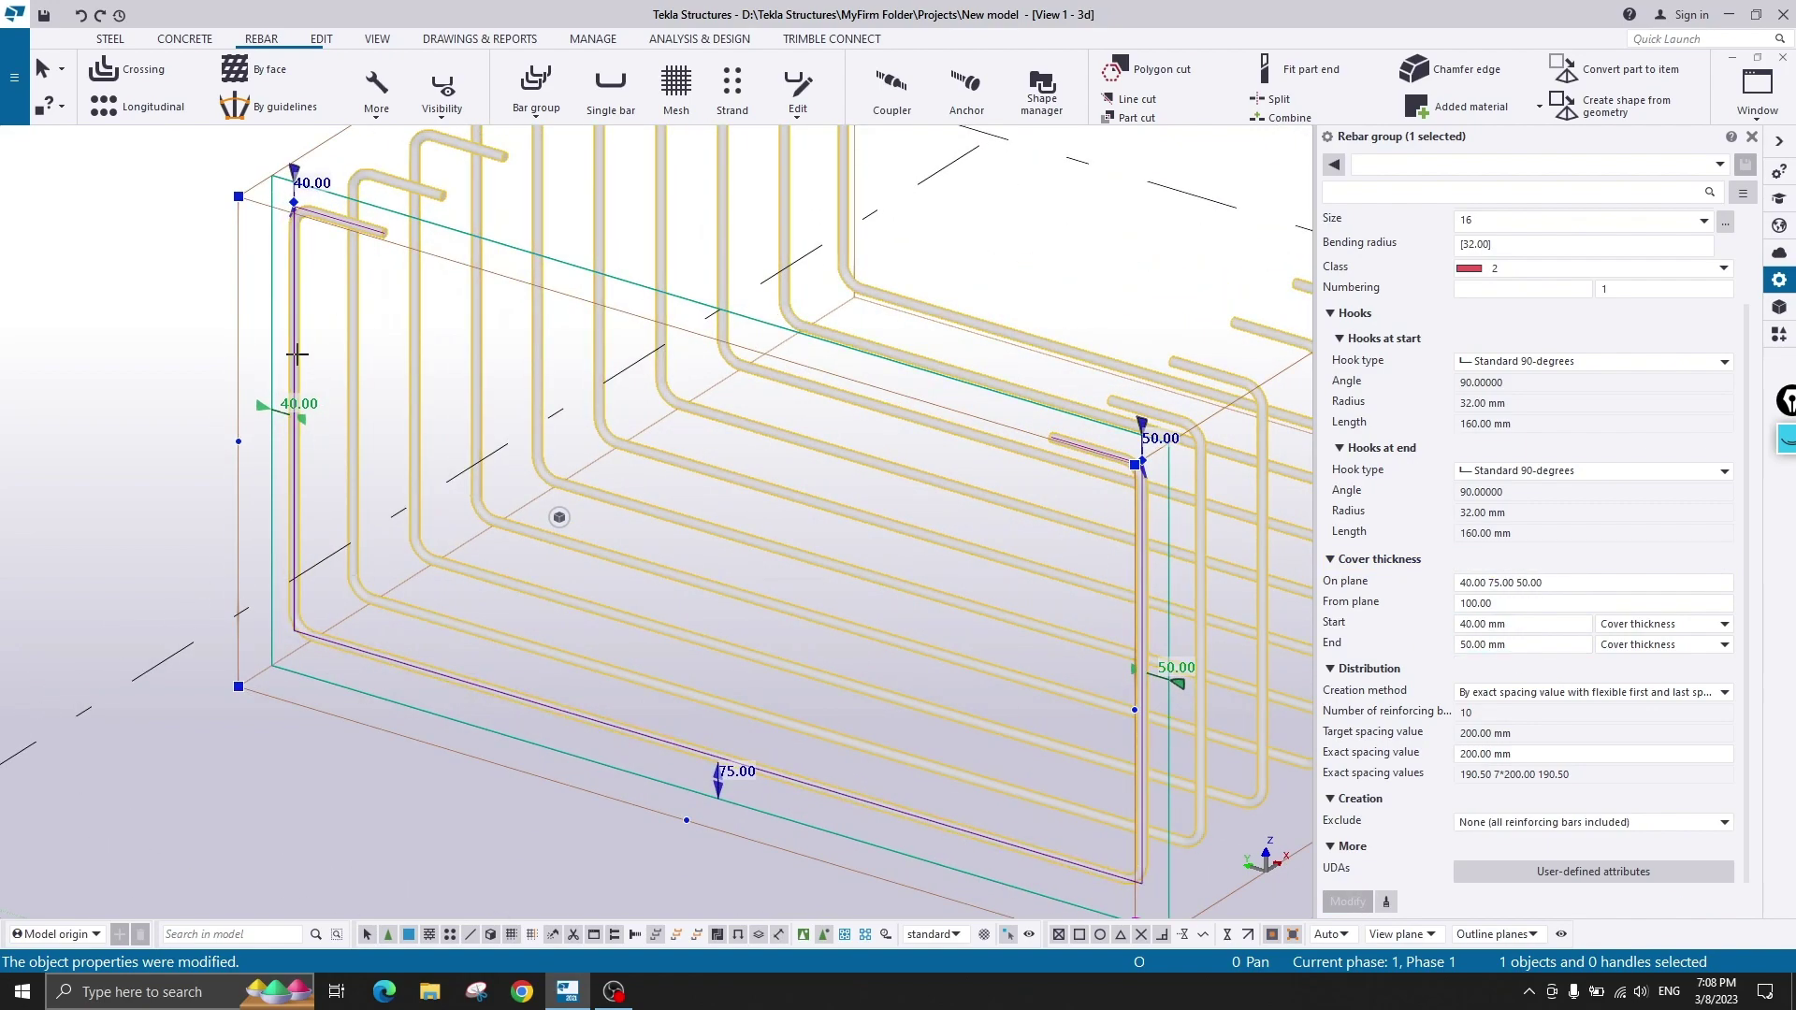
{"action": "scroll", "coordinate": [668, 654], "scroll_direction": "down", "scroll_amount": 2}
{"action": "middle_click_drag", "start_coordinate": [754, 796], "coordinate": [544, 676]}
{"action": "scroll", "coordinate": [543, 671], "scroll_direction": "up", "scroll_amount": 2}
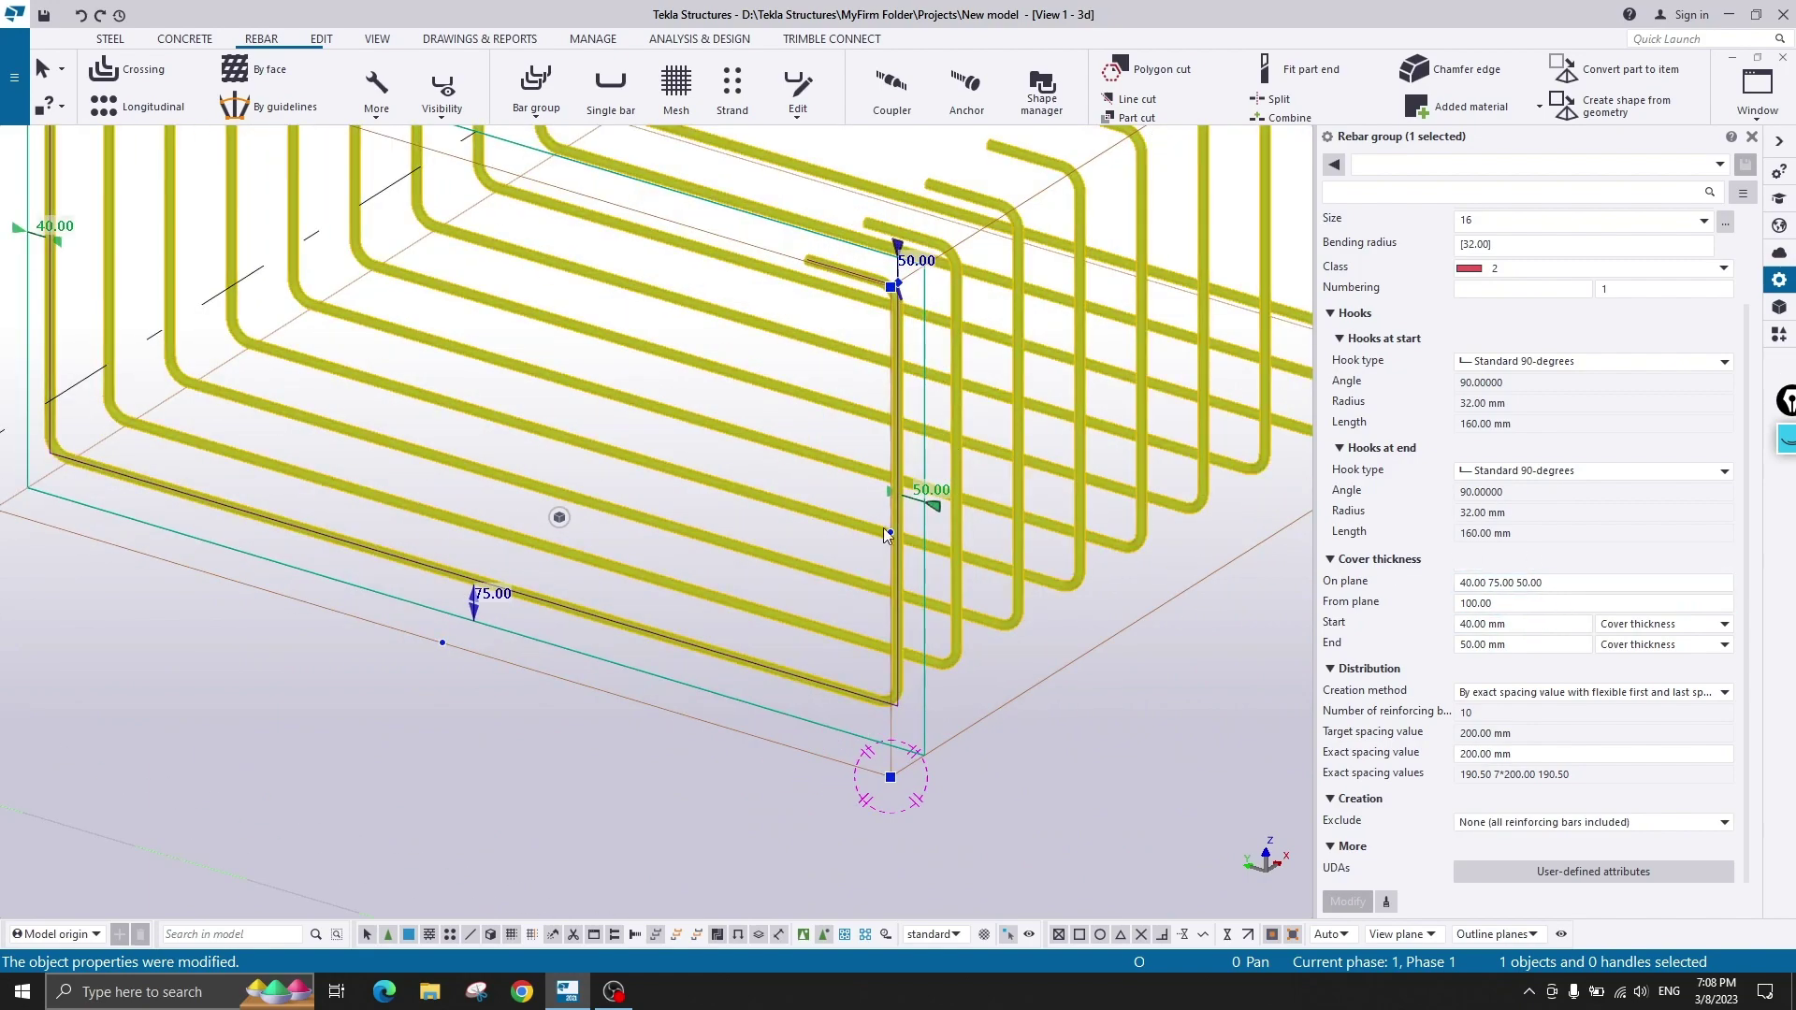
{"action": "scroll", "coordinate": [883, 528], "scroll_direction": "down", "scroll_amount": 5}
{"action": "right_click", "coordinate": [1202, 330]}
{"action": "left_click", "coordinate": [1245, 336]}
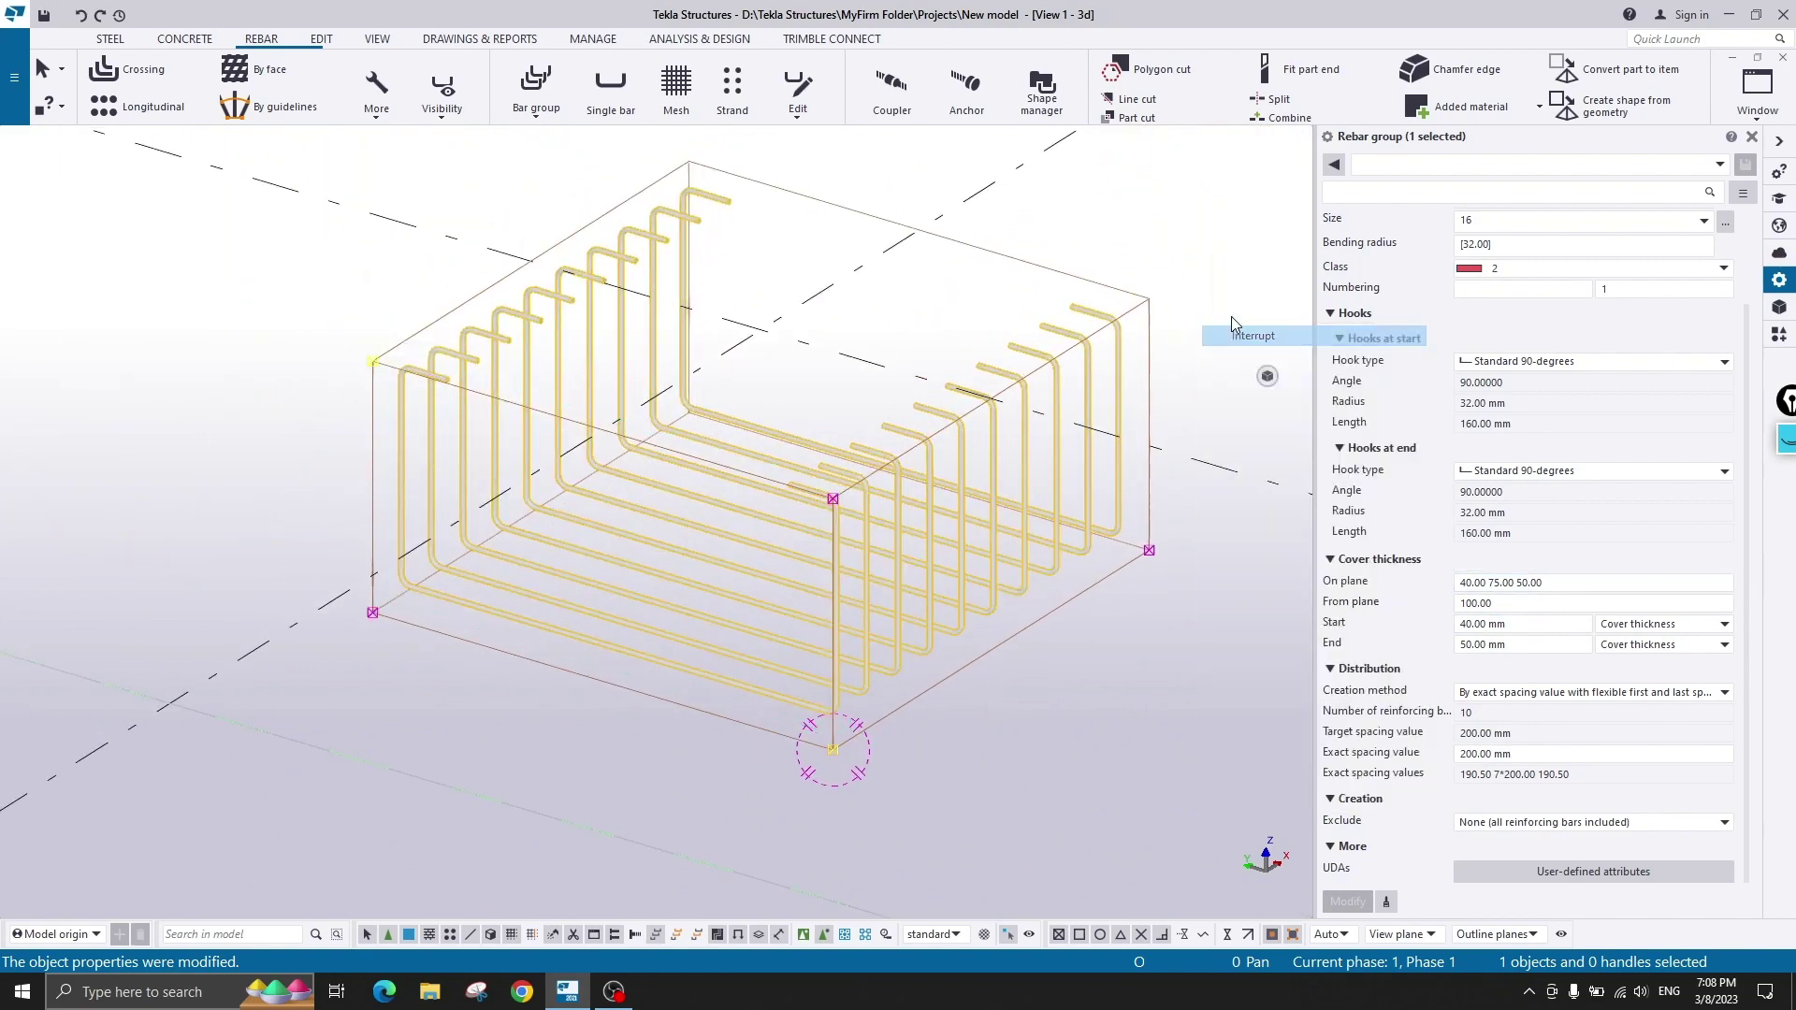
{"action": "left_click", "coordinate": [1231, 316]}
- Select the bar group again and compare its on-plane cover values with the dimensions along the first bar
{"action": "scroll", "coordinate": [809, 588], "scroll_direction": "up", "scroll_amount": 1}
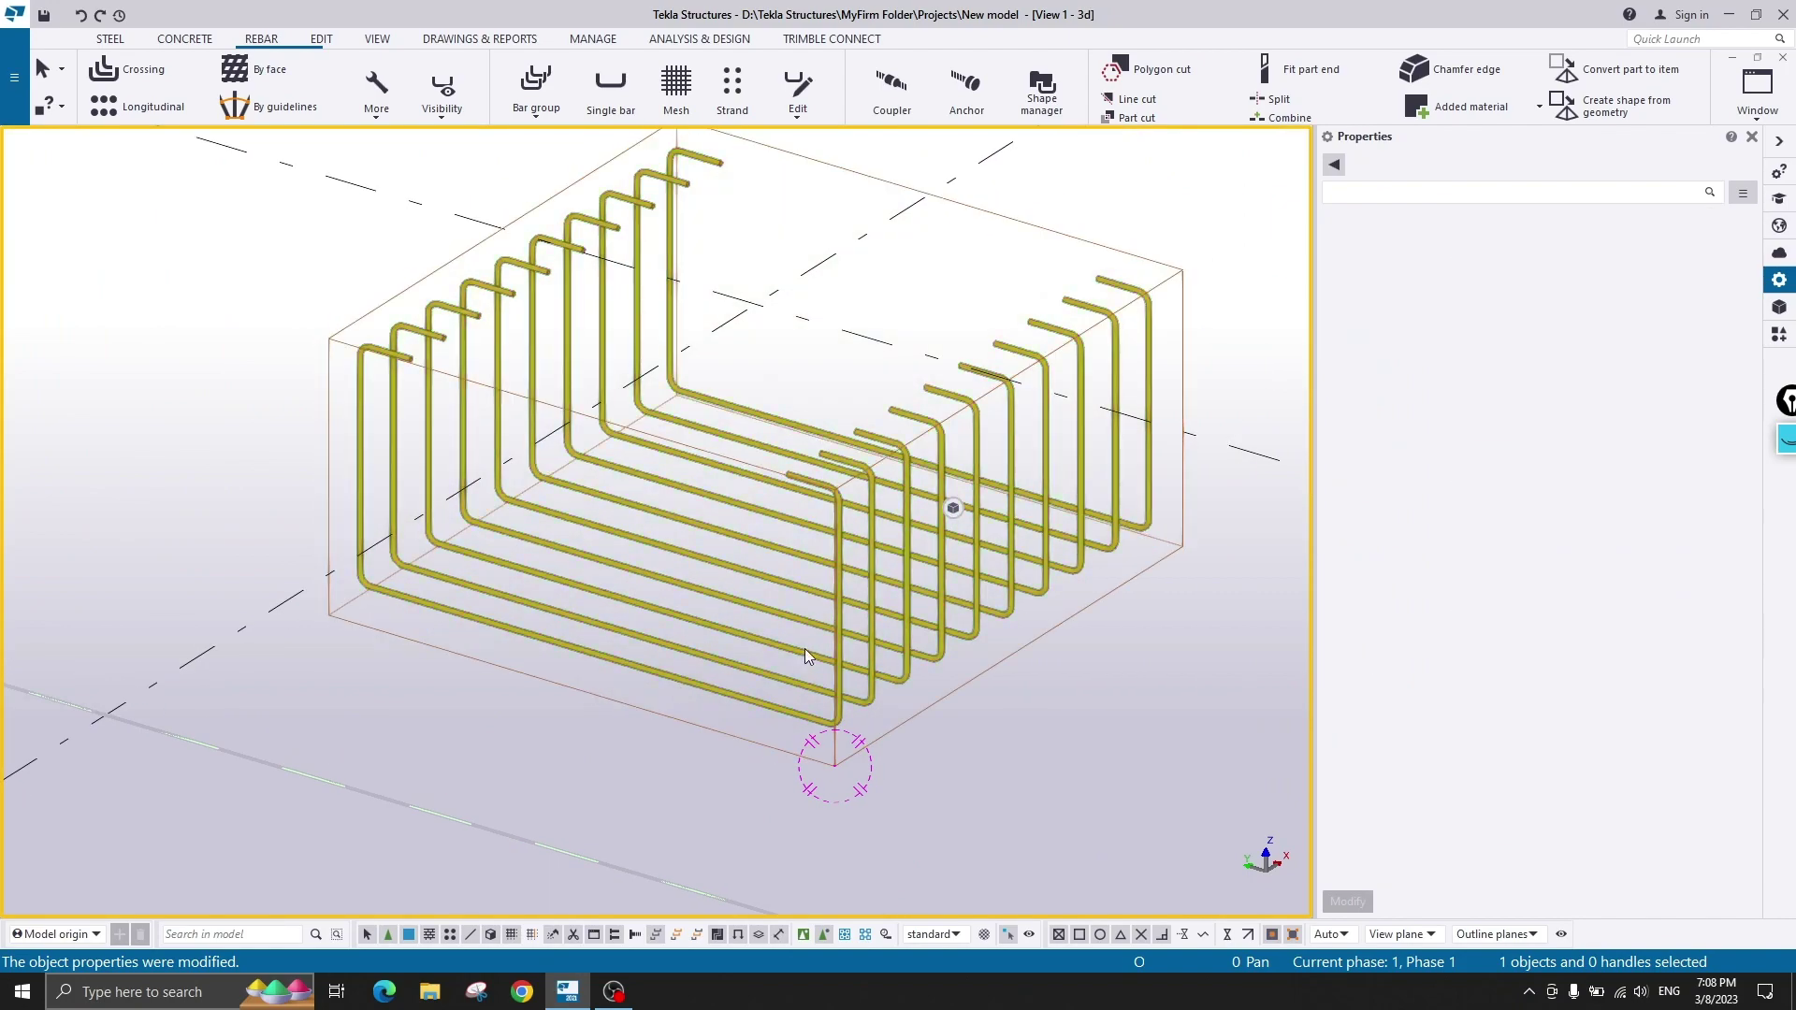
{"action": "scroll", "coordinate": [662, 666], "scroll_direction": "up", "scroll_amount": 2}
{"action": "left_click", "coordinate": [653, 642]}
{"action": "scroll", "coordinate": [653, 643], "scroll_direction": "up", "scroll_amount": 3}
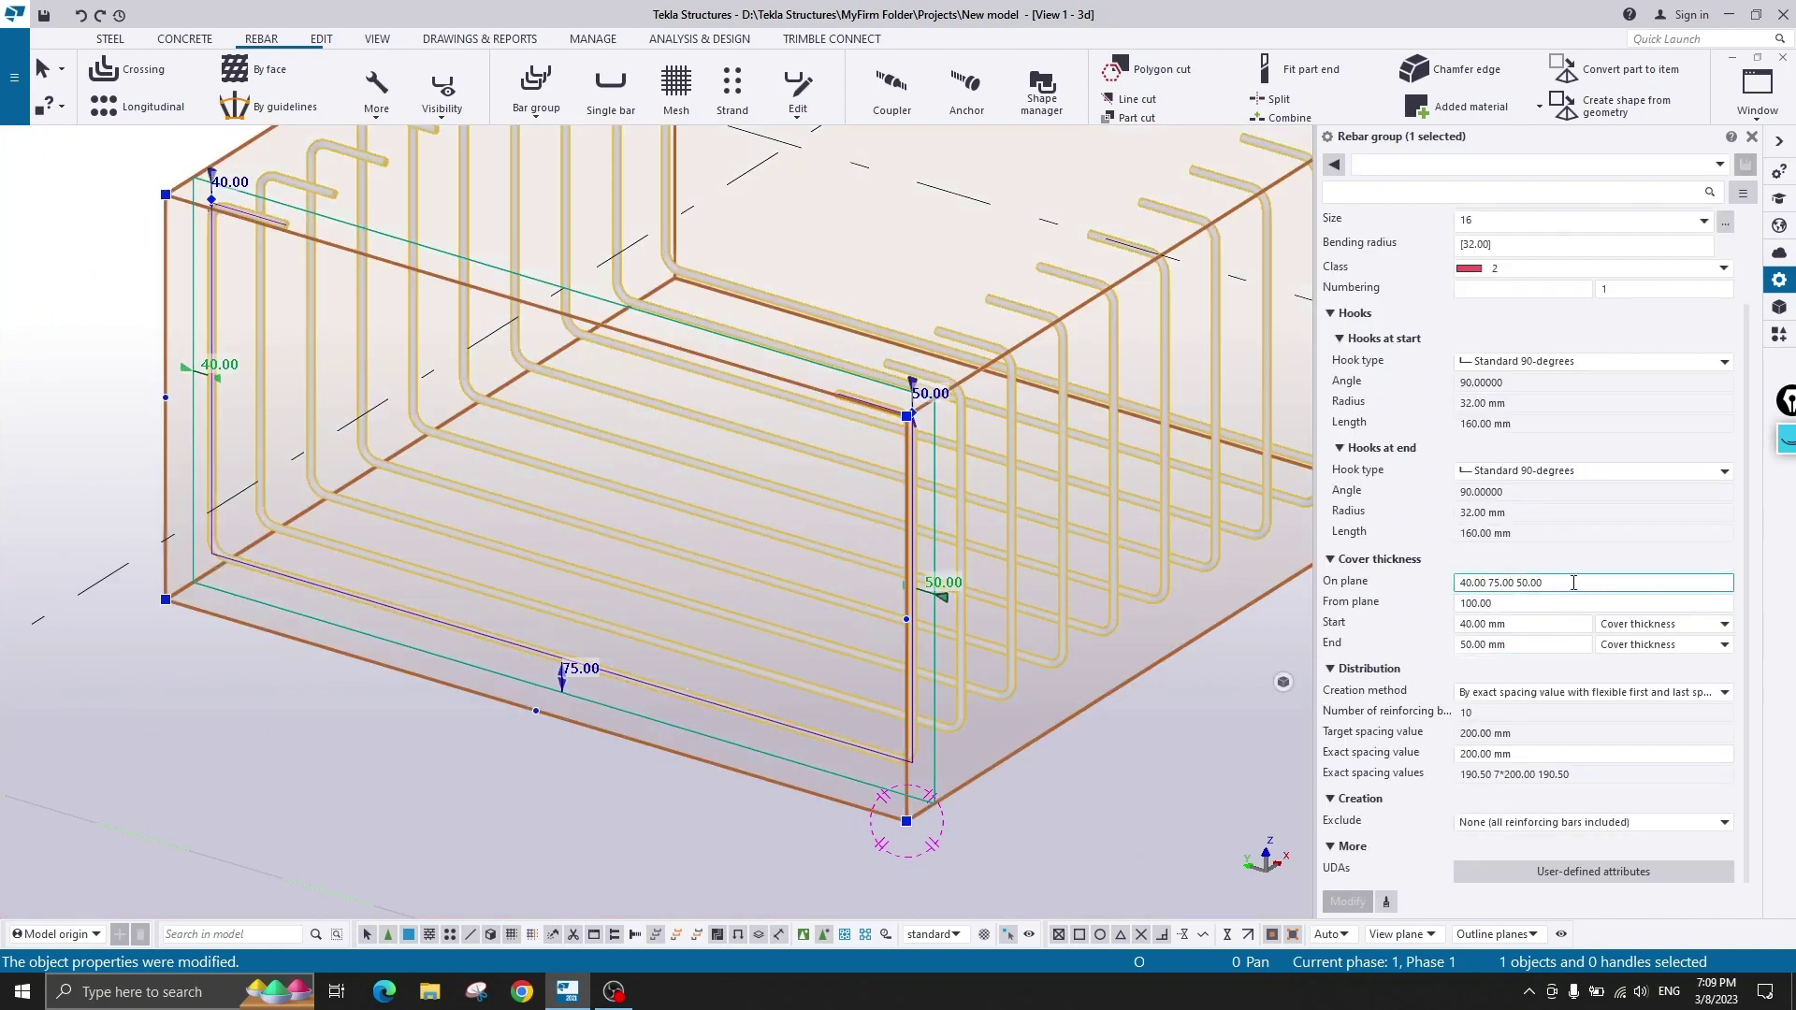
{"action": "left_click_drag", "start_coordinate": [1573, 582], "coordinate": [1376, 588]}
{"action": "scroll", "coordinate": [804, 525], "scroll_direction": "down", "scroll_amount": 2}
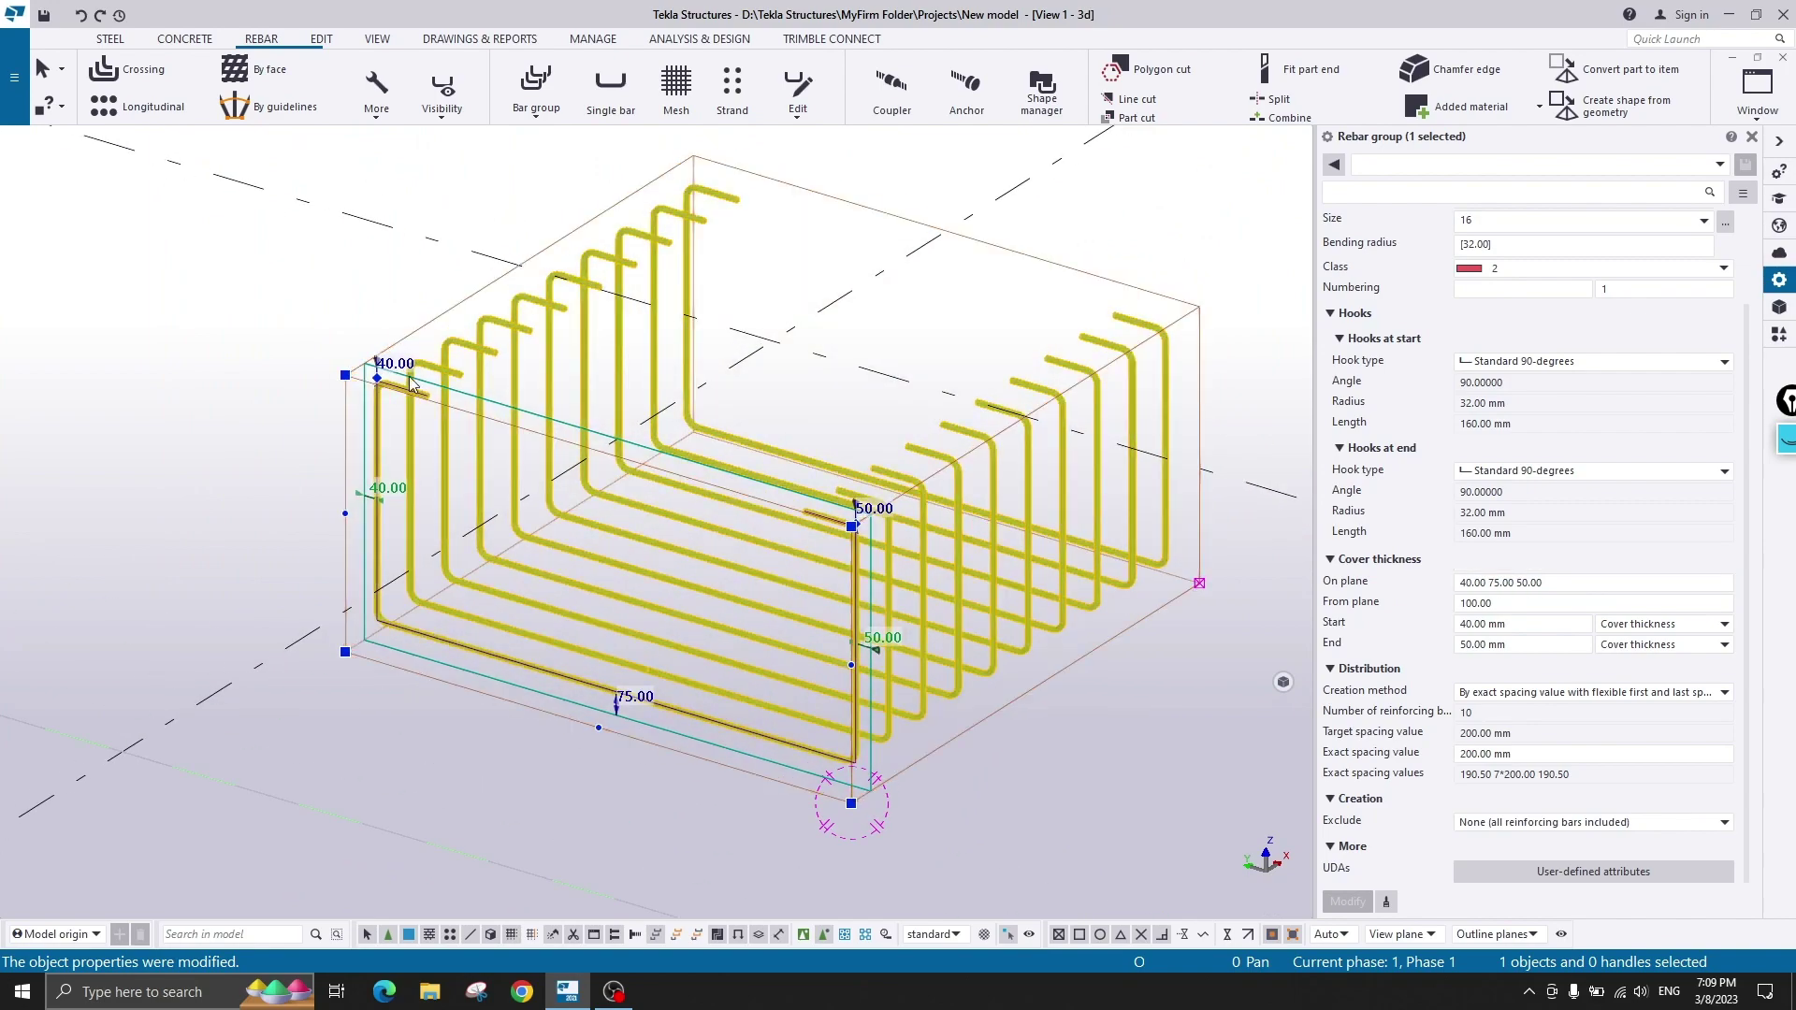
{"action": "scroll", "coordinate": [543, 430], "scroll_direction": "up", "scroll_amount": 4}
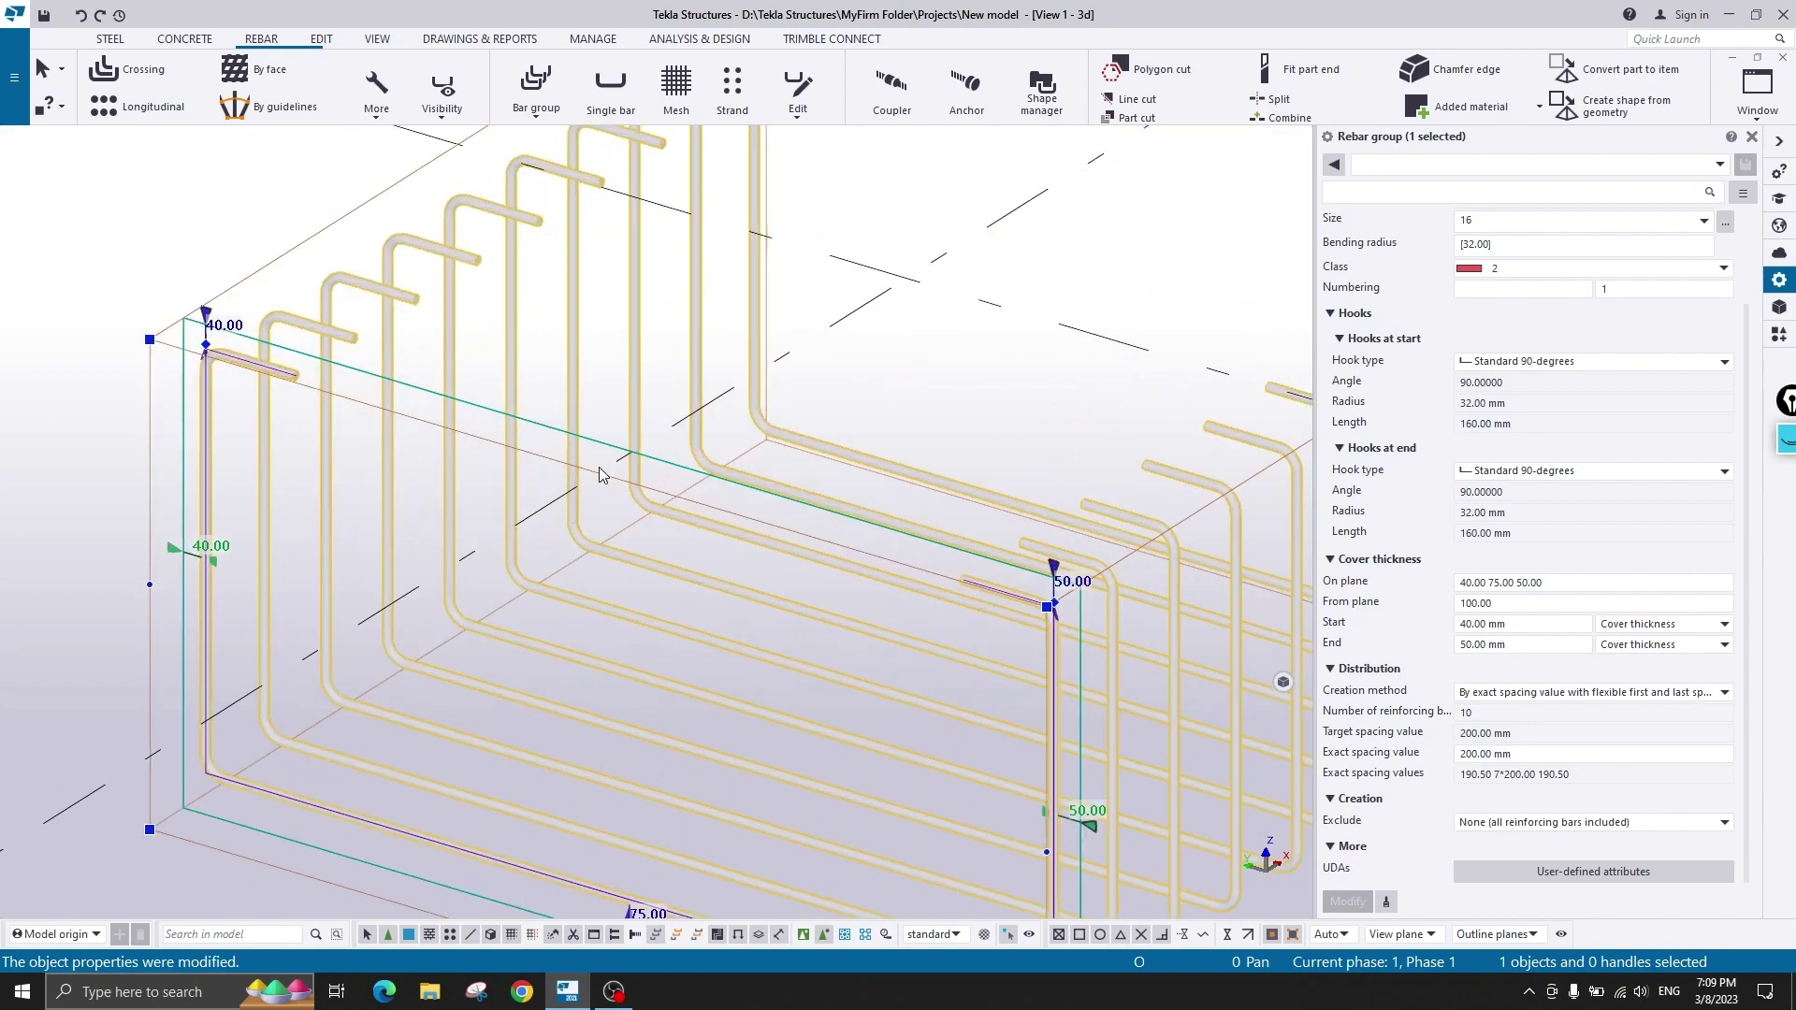
{"action": "scroll", "coordinate": [603, 477], "scroll_direction": "down", "scroll_amount": 4}
{"action": "scroll", "coordinate": [692, 598], "scroll_direction": "up", "scroll_amount": 2}
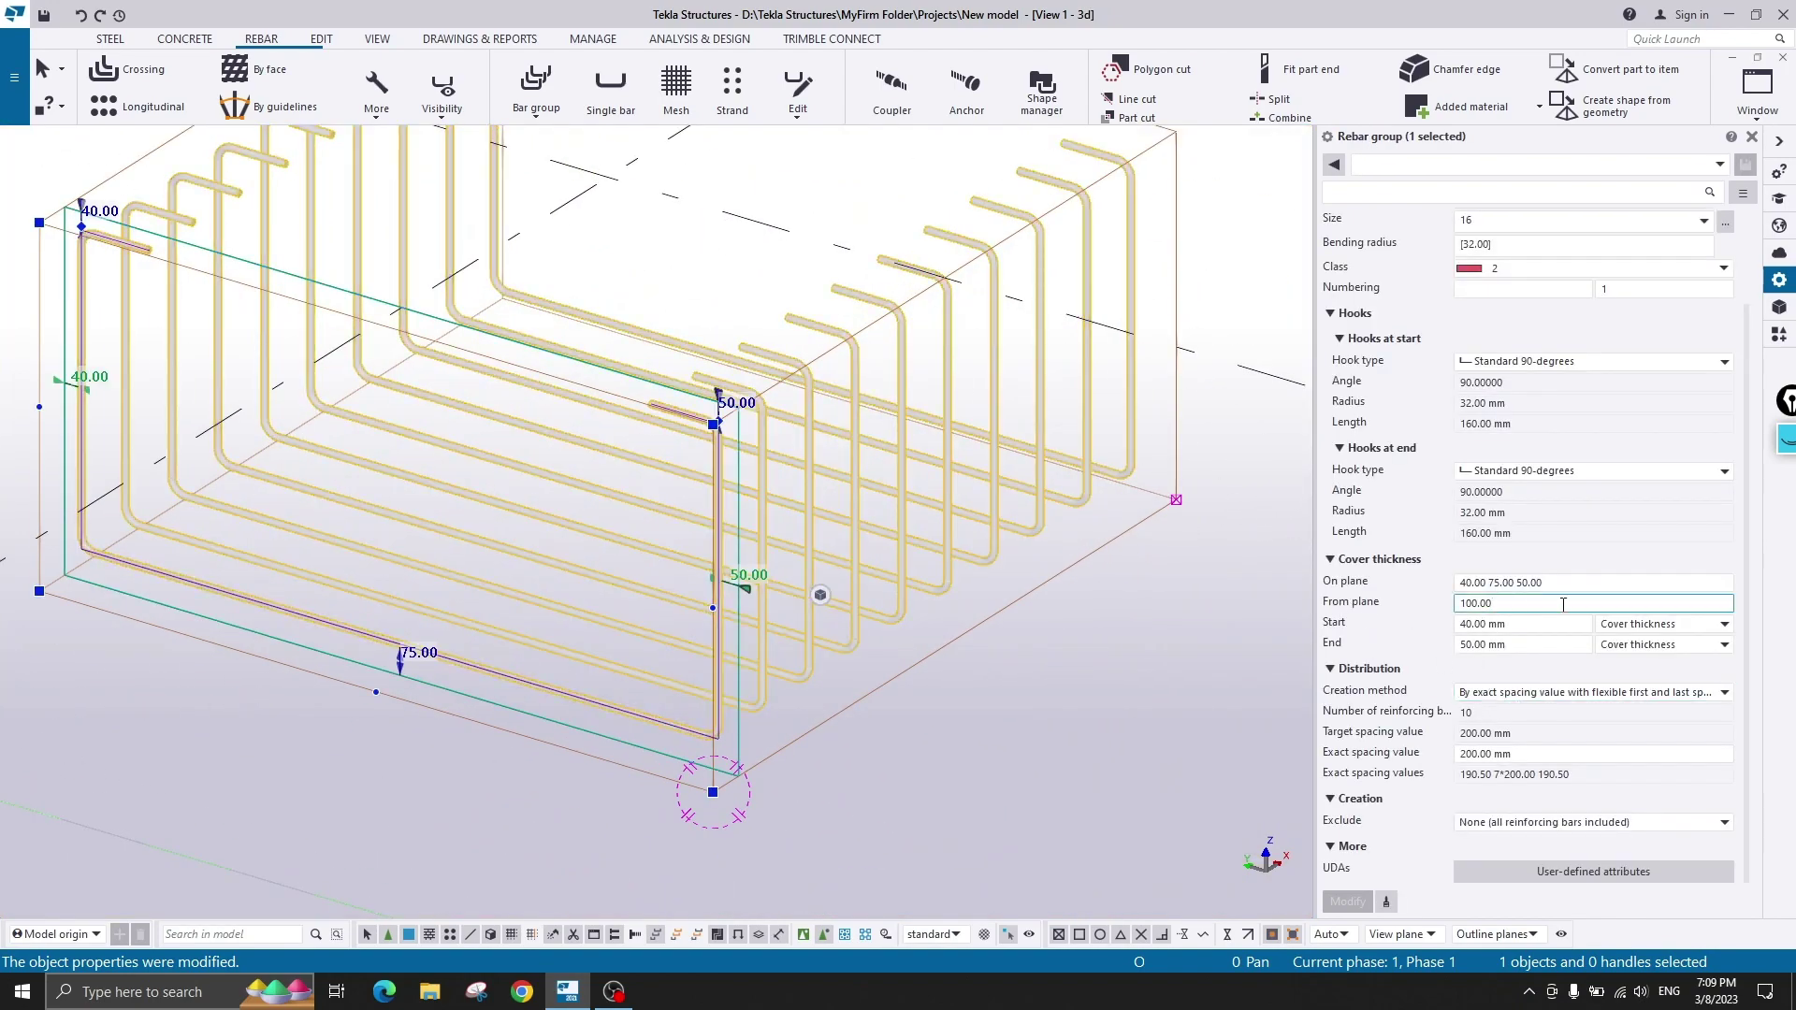
- Set the bar group's from-plane cover thickness to 40 75 for the footing's two ends and apply the modification
{"action": "scroll", "coordinate": [1010, 617], "scroll_direction": "down", "scroll_amount": 5}
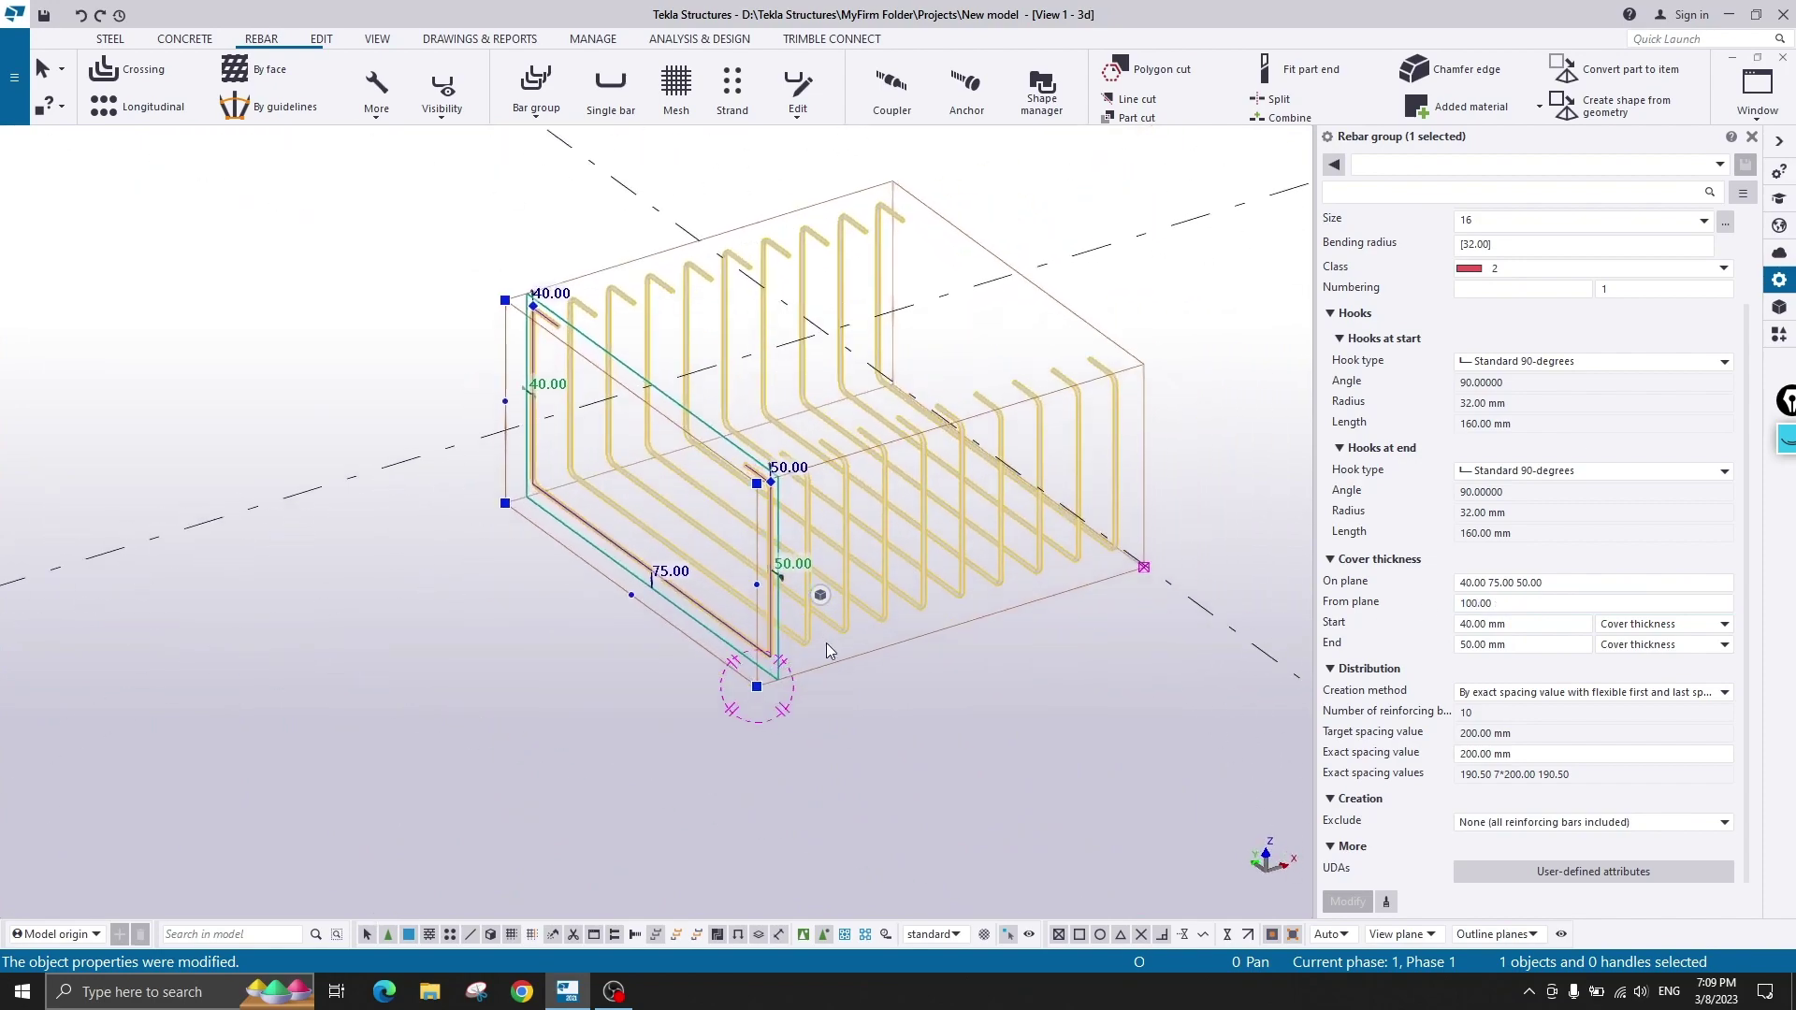
{"action": "scroll", "coordinate": [768, 654], "scroll_direction": "up", "scroll_amount": 3}
{"action": "scroll", "coordinate": [872, 666], "scroll_direction": "down", "scroll_amount": 2}
{"action": "middle_click_drag", "start_coordinate": [1300, 539], "coordinate": [1036, 514]}
{"action": "scroll", "coordinate": [894, 590], "scroll_direction": "up", "scroll_amount": 3}
{"action": "scroll", "coordinate": [786, 552], "scroll_direction": "down", "scroll_amount": 3}
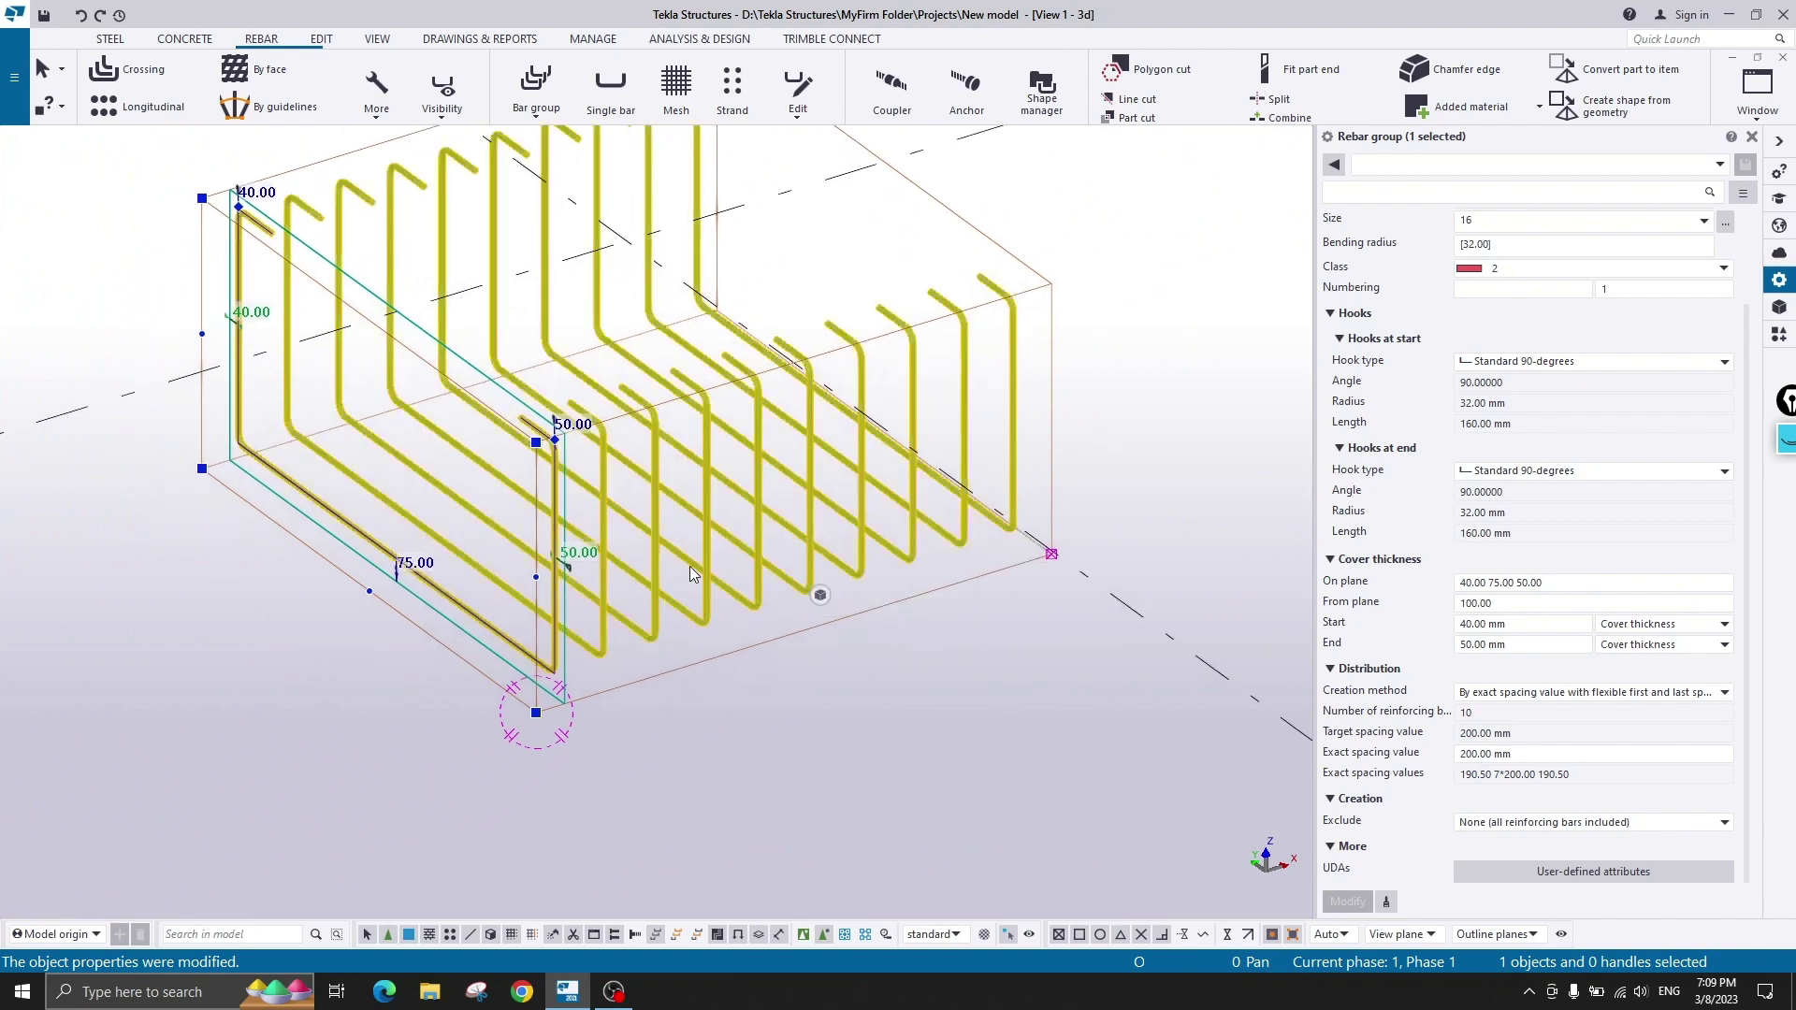
{"action": "scroll", "coordinate": [655, 561], "scroll_direction": "up", "scroll_amount": 1}
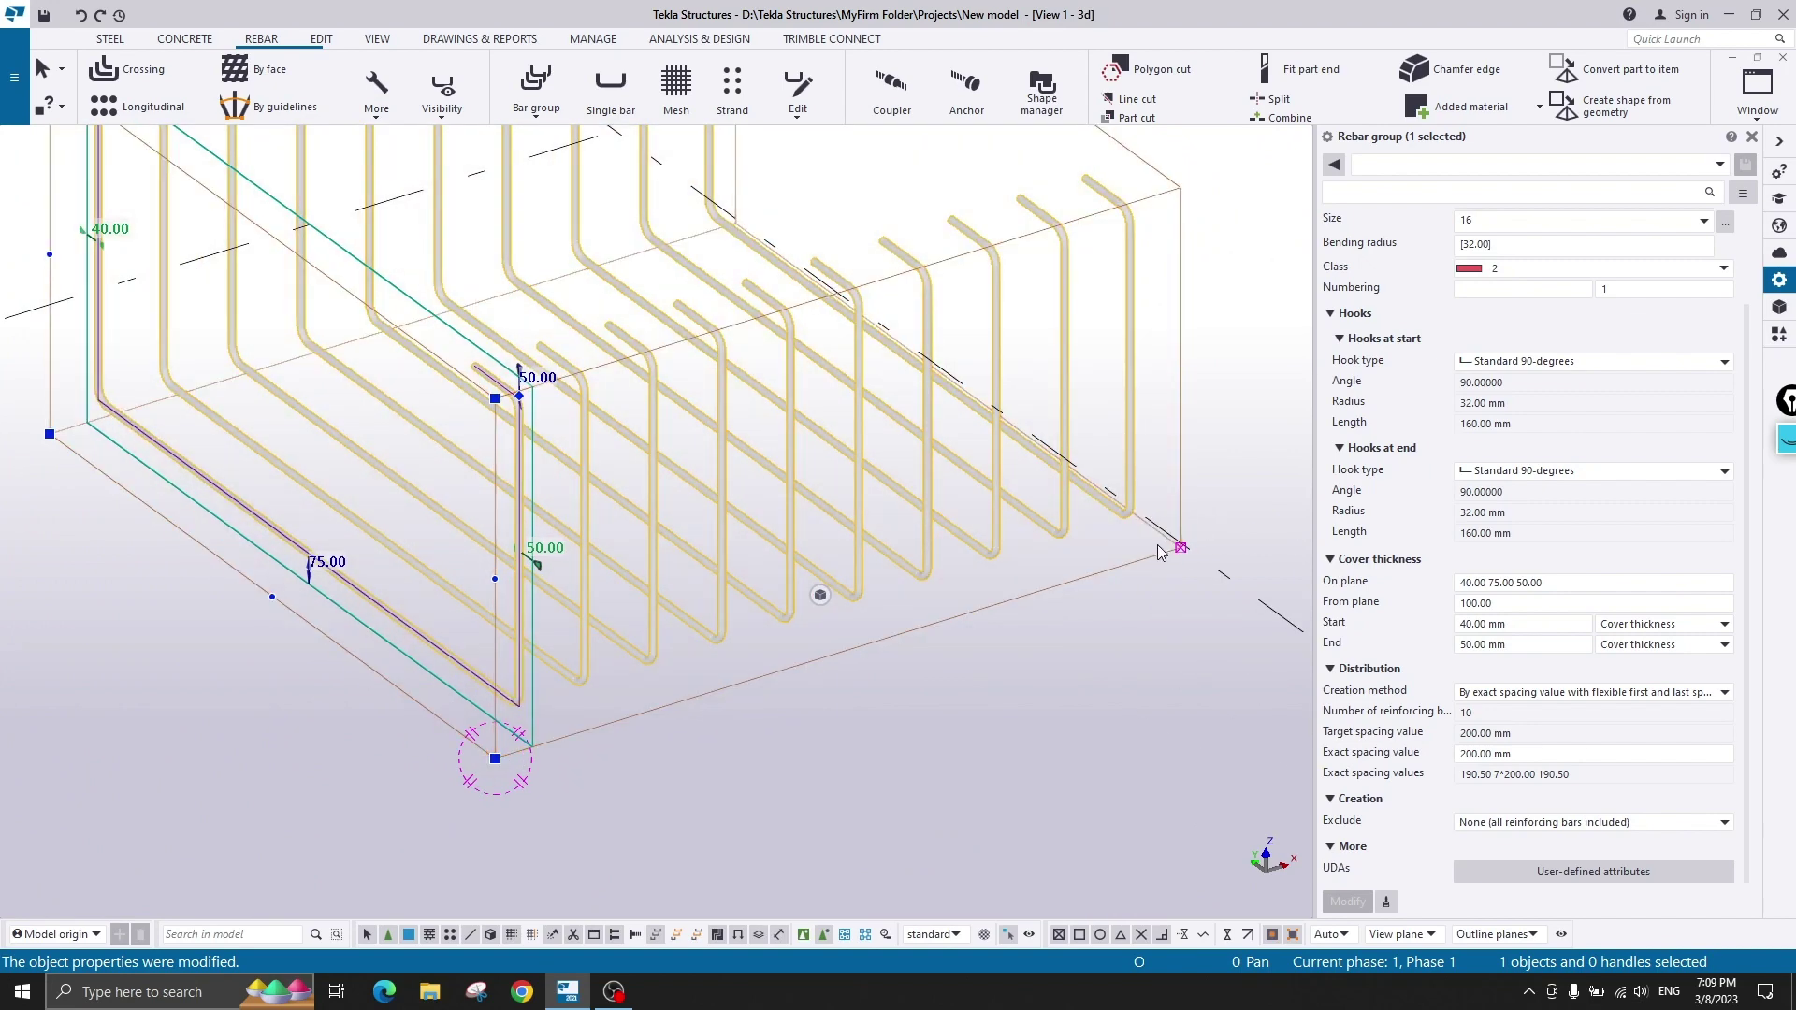
{"action": "type", "text": "40 75"}
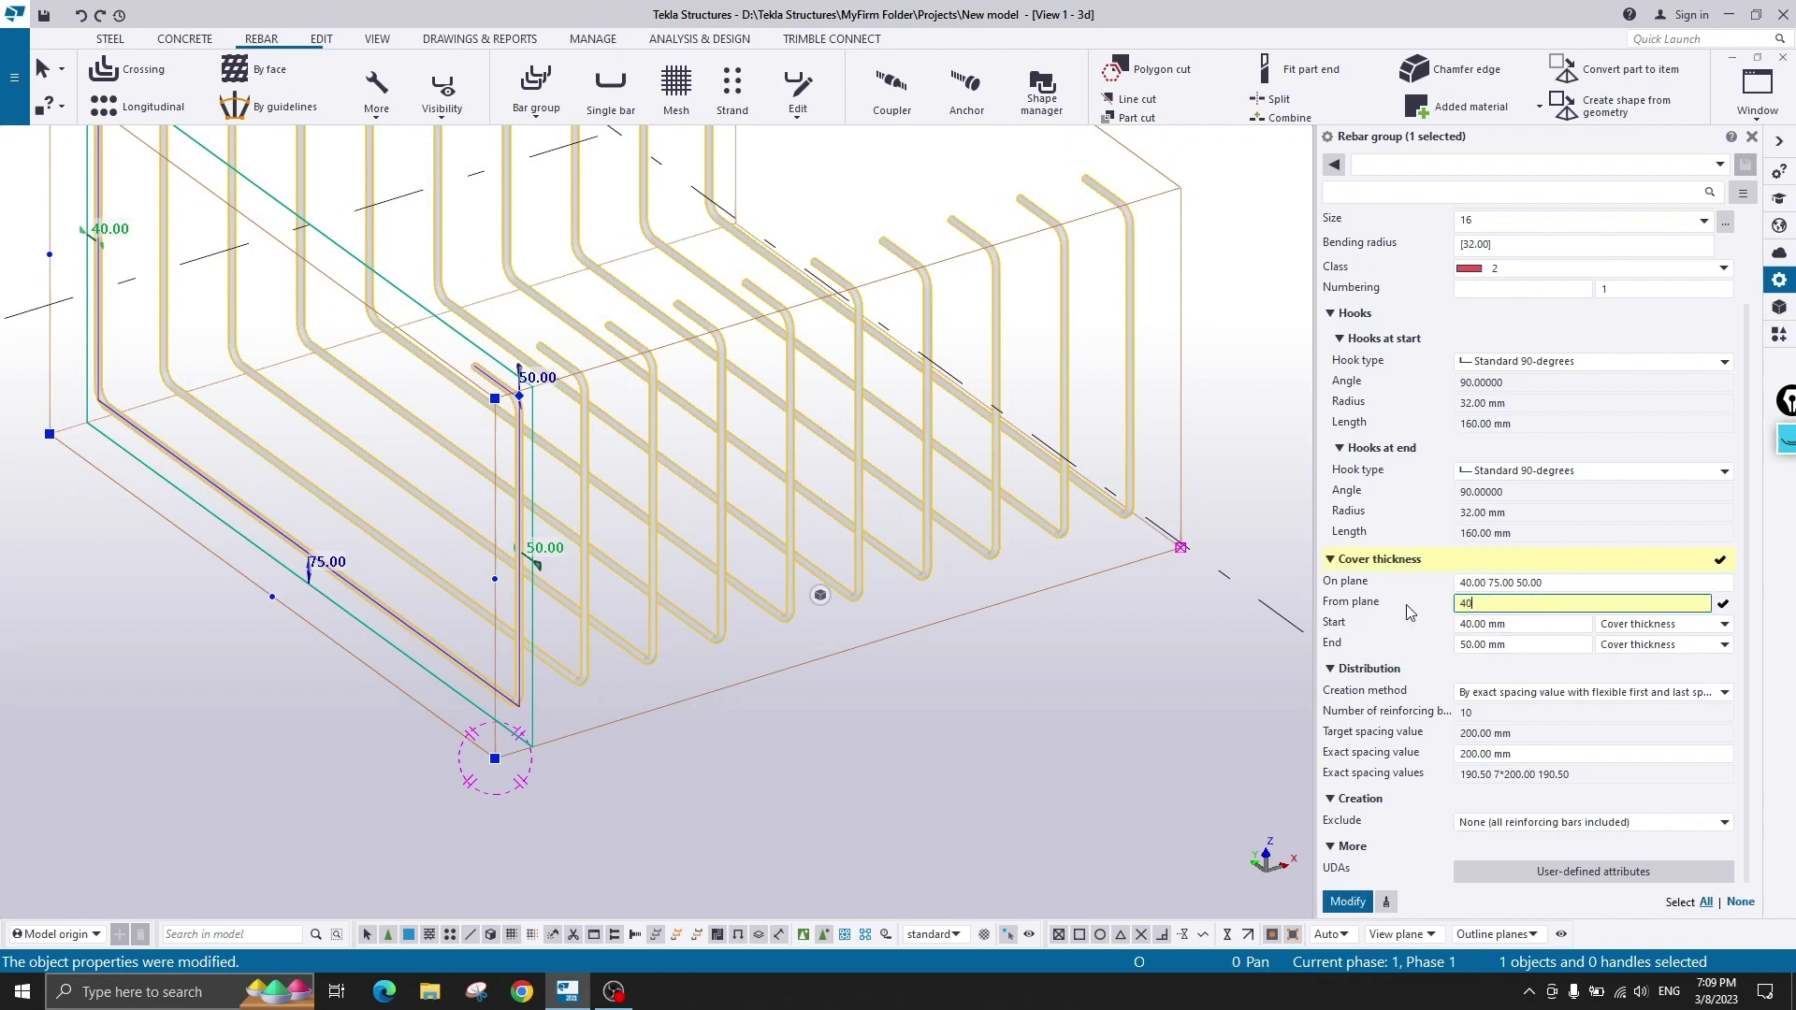
{"action": "left_click", "coordinate": [1345, 900]}
{"action": "middle_click_drag", "start_coordinate": [767, 599], "coordinate": [767, 720], "text": "ctrl"}
{"action": "scroll", "coordinate": [696, 571], "scroll_direction": "down", "scroll_amount": 2}
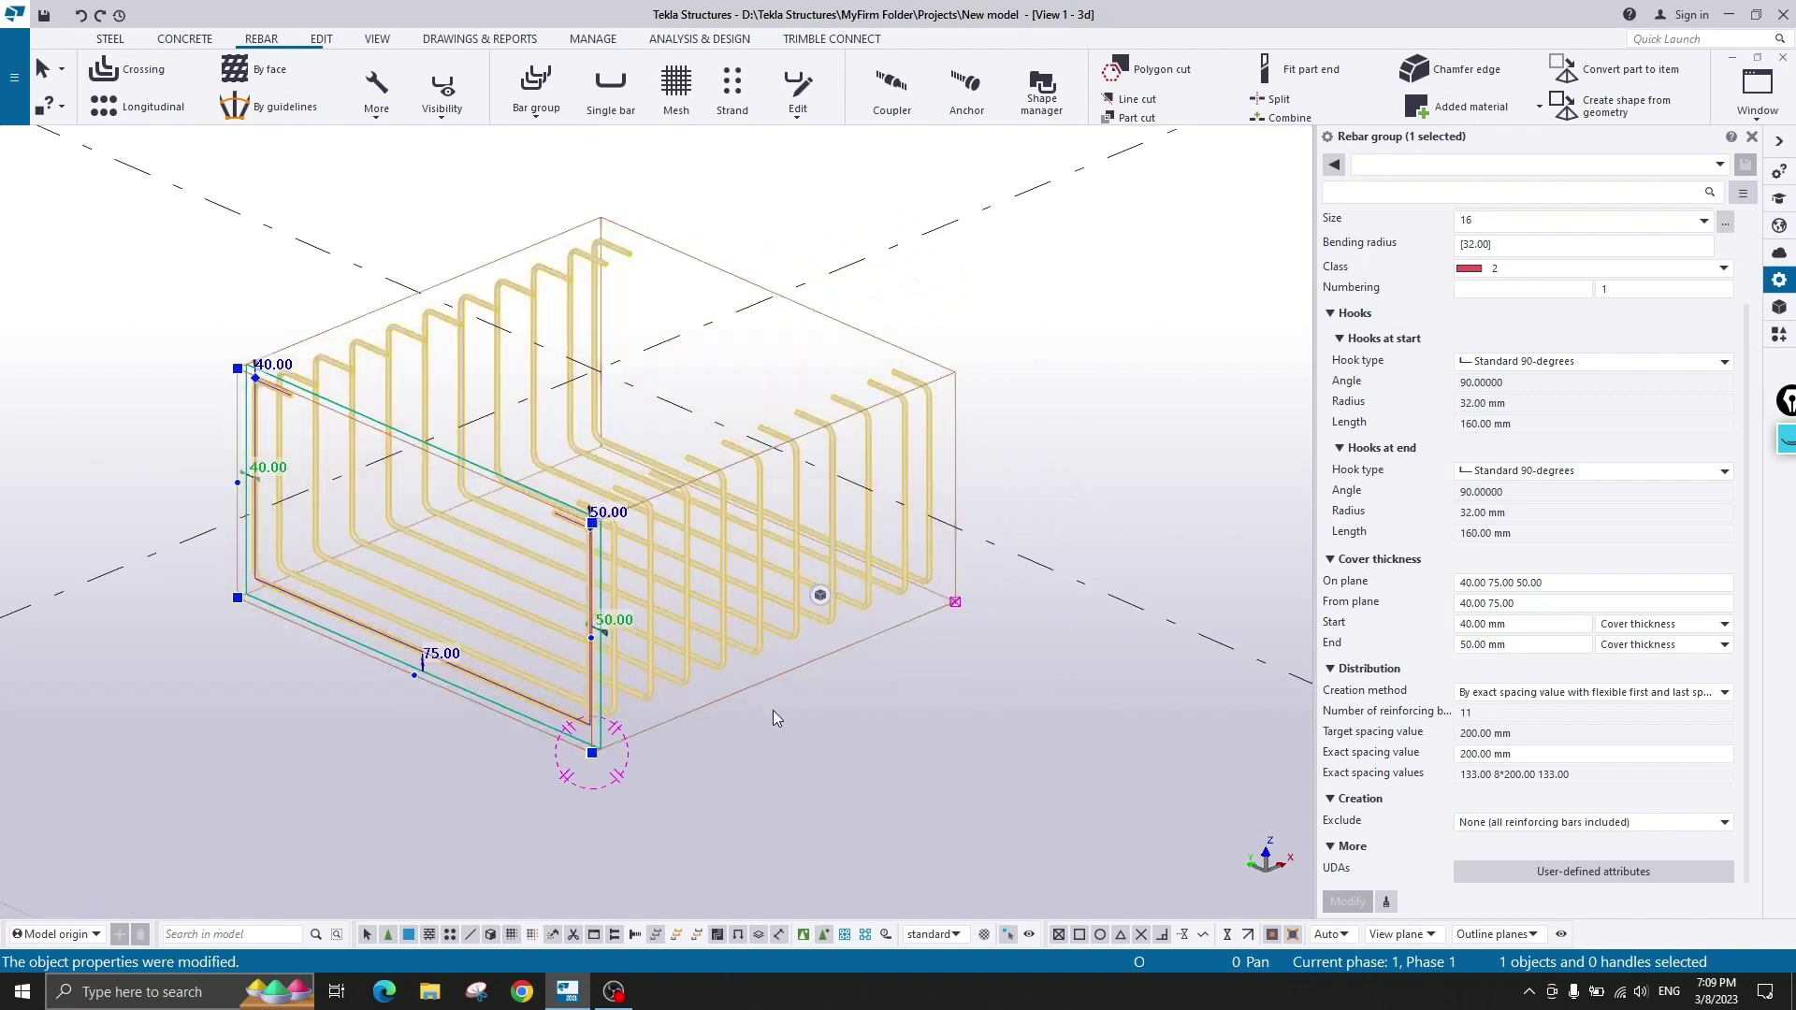
- Reselect the bar group and review the type options for its start and end cover thickness
{"action": "scroll", "coordinate": [828, 730], "scroll_direction": "up", "scroll_amount": 2}
{"action": "left_click", "coordinate": [962, 661]}
{"action": "right_click", "coordinate": [1116, 286]}
{"action": "left_click", "coordinate": [1171, 397]}
{"action": "scroll", "coordinate": [978, 537], "scroll_direction": "down", "scroll_amount": 4}
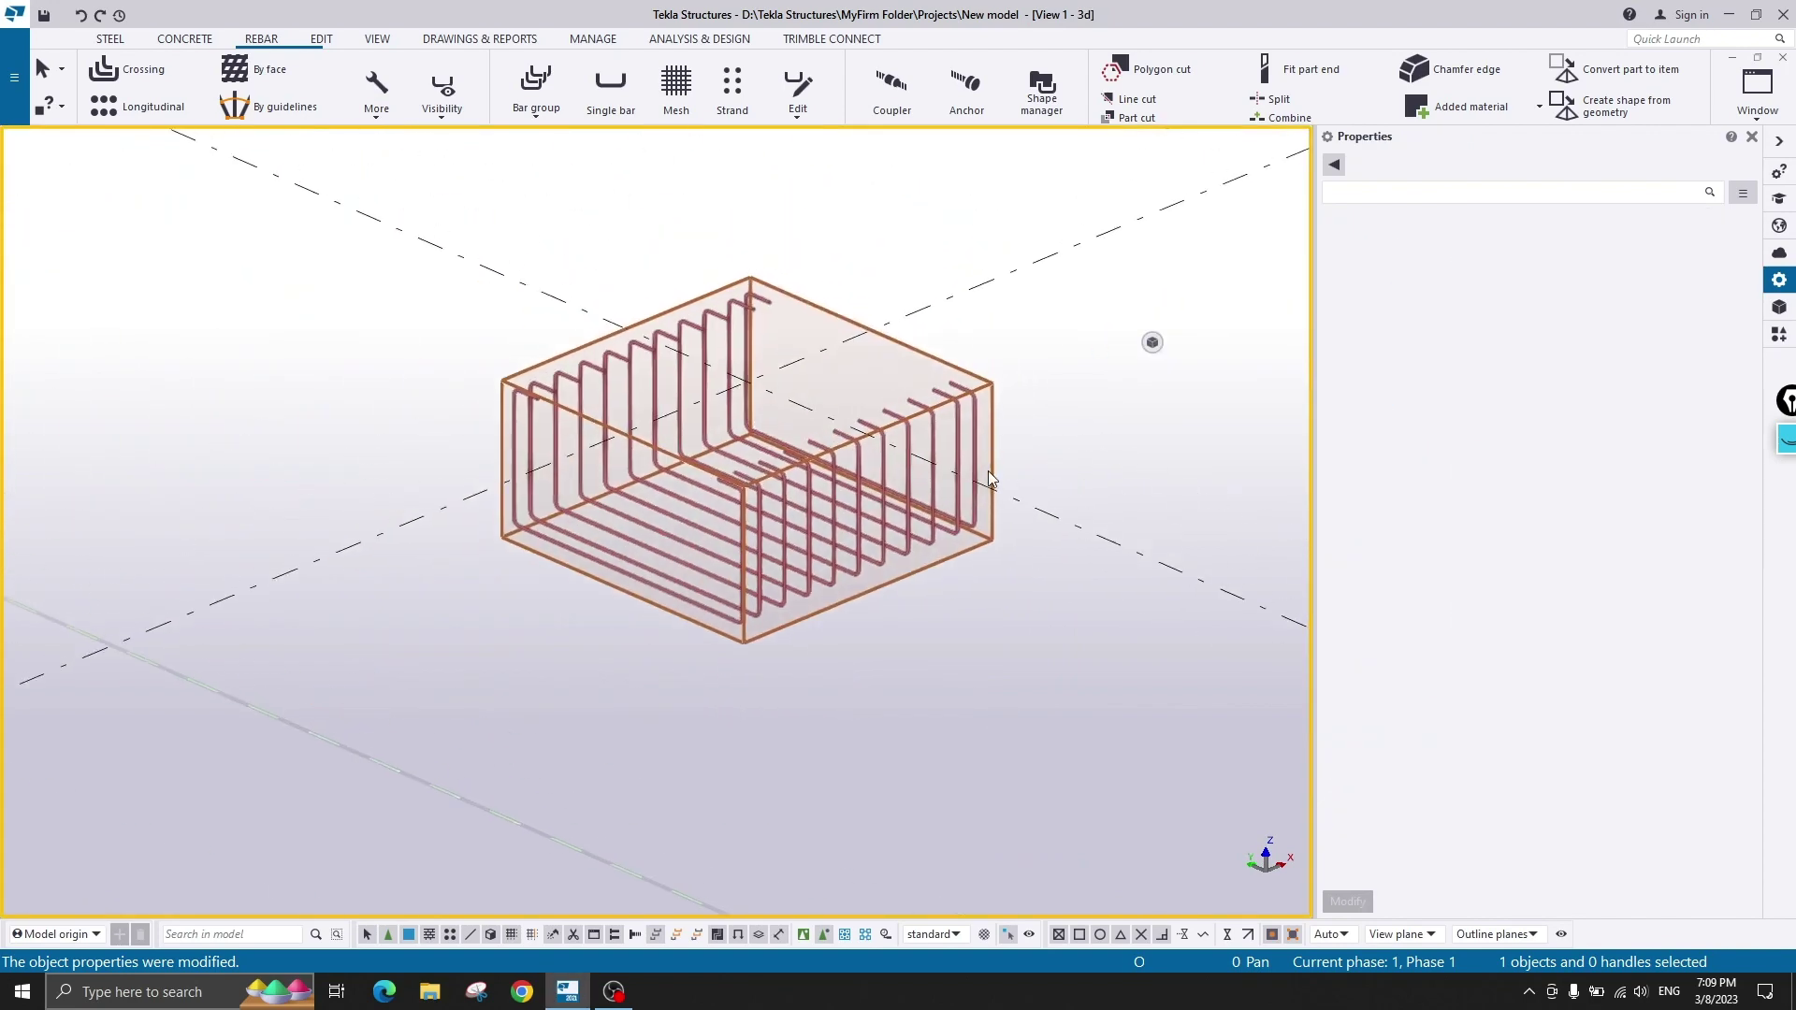
{"action": "scroll", "coordinate": [947, 397], "scroll_direction": "up", "scroll_amount": 3}
{"action": "left_click", "coordinate": [963, 390]}
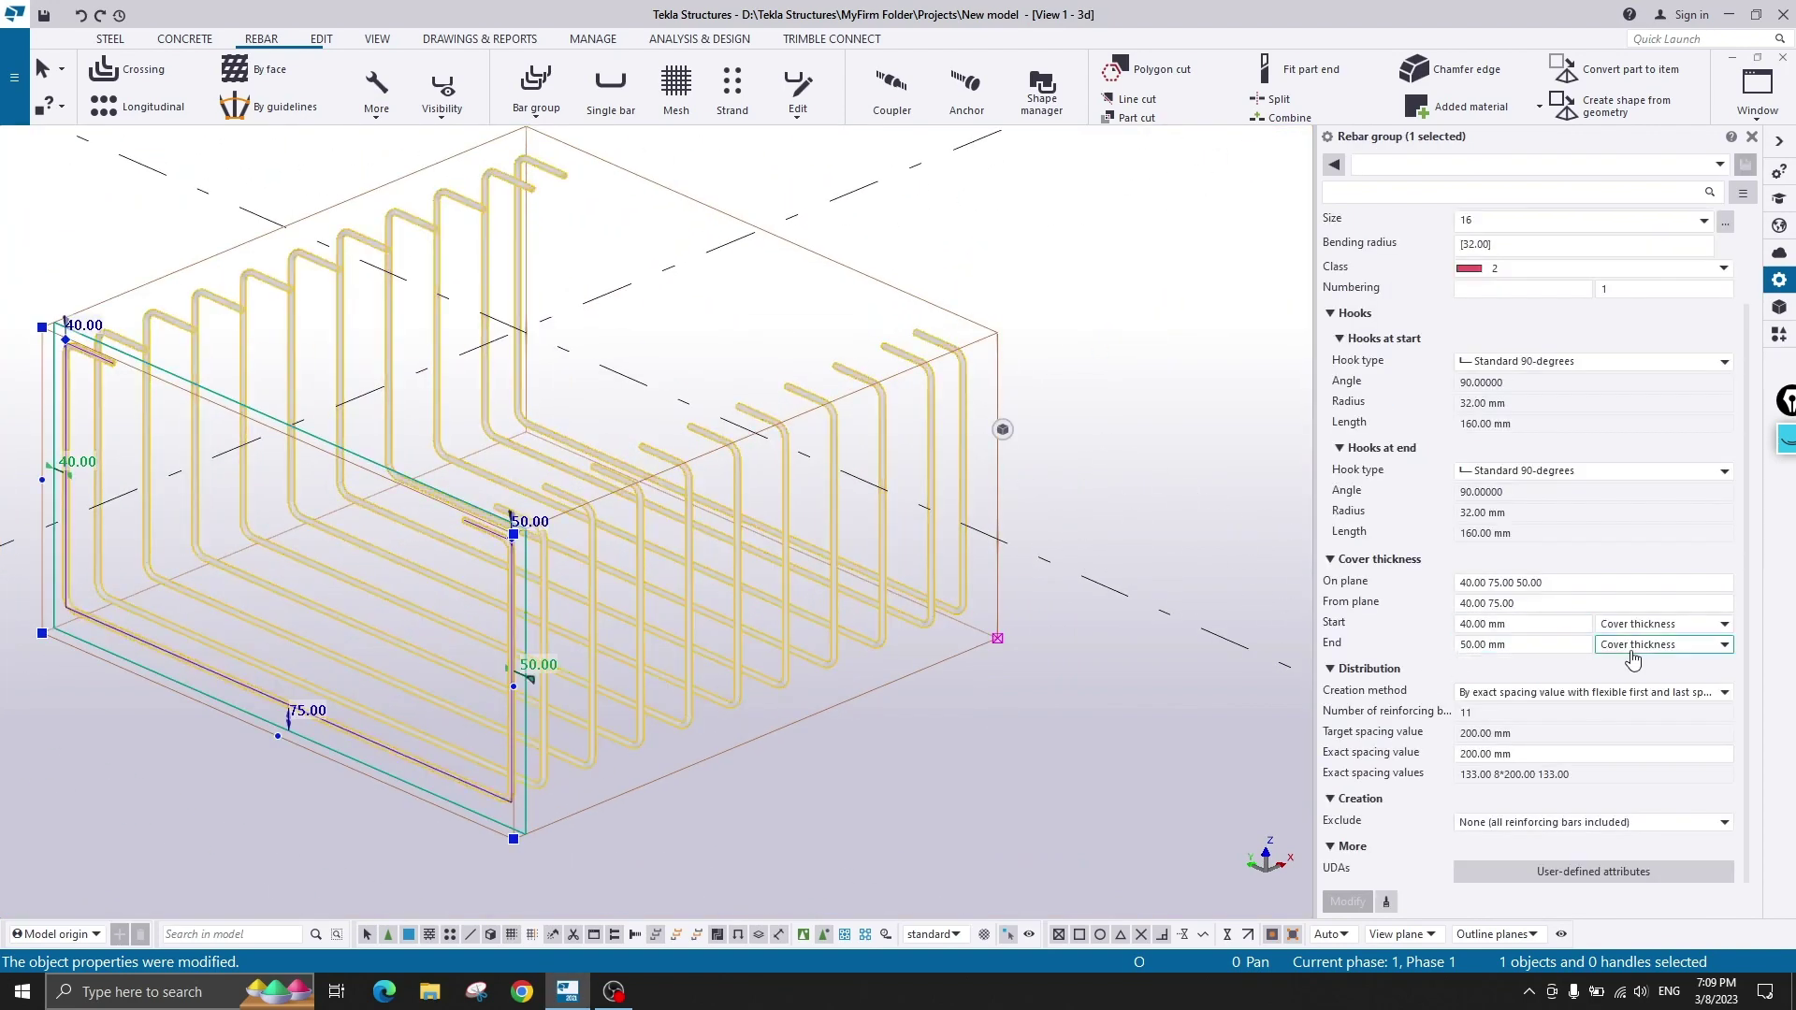
{"action": "left_click", "coordinate": [1654, 625]}
{"action": "left_click", "coordinate": [1650, 642]}
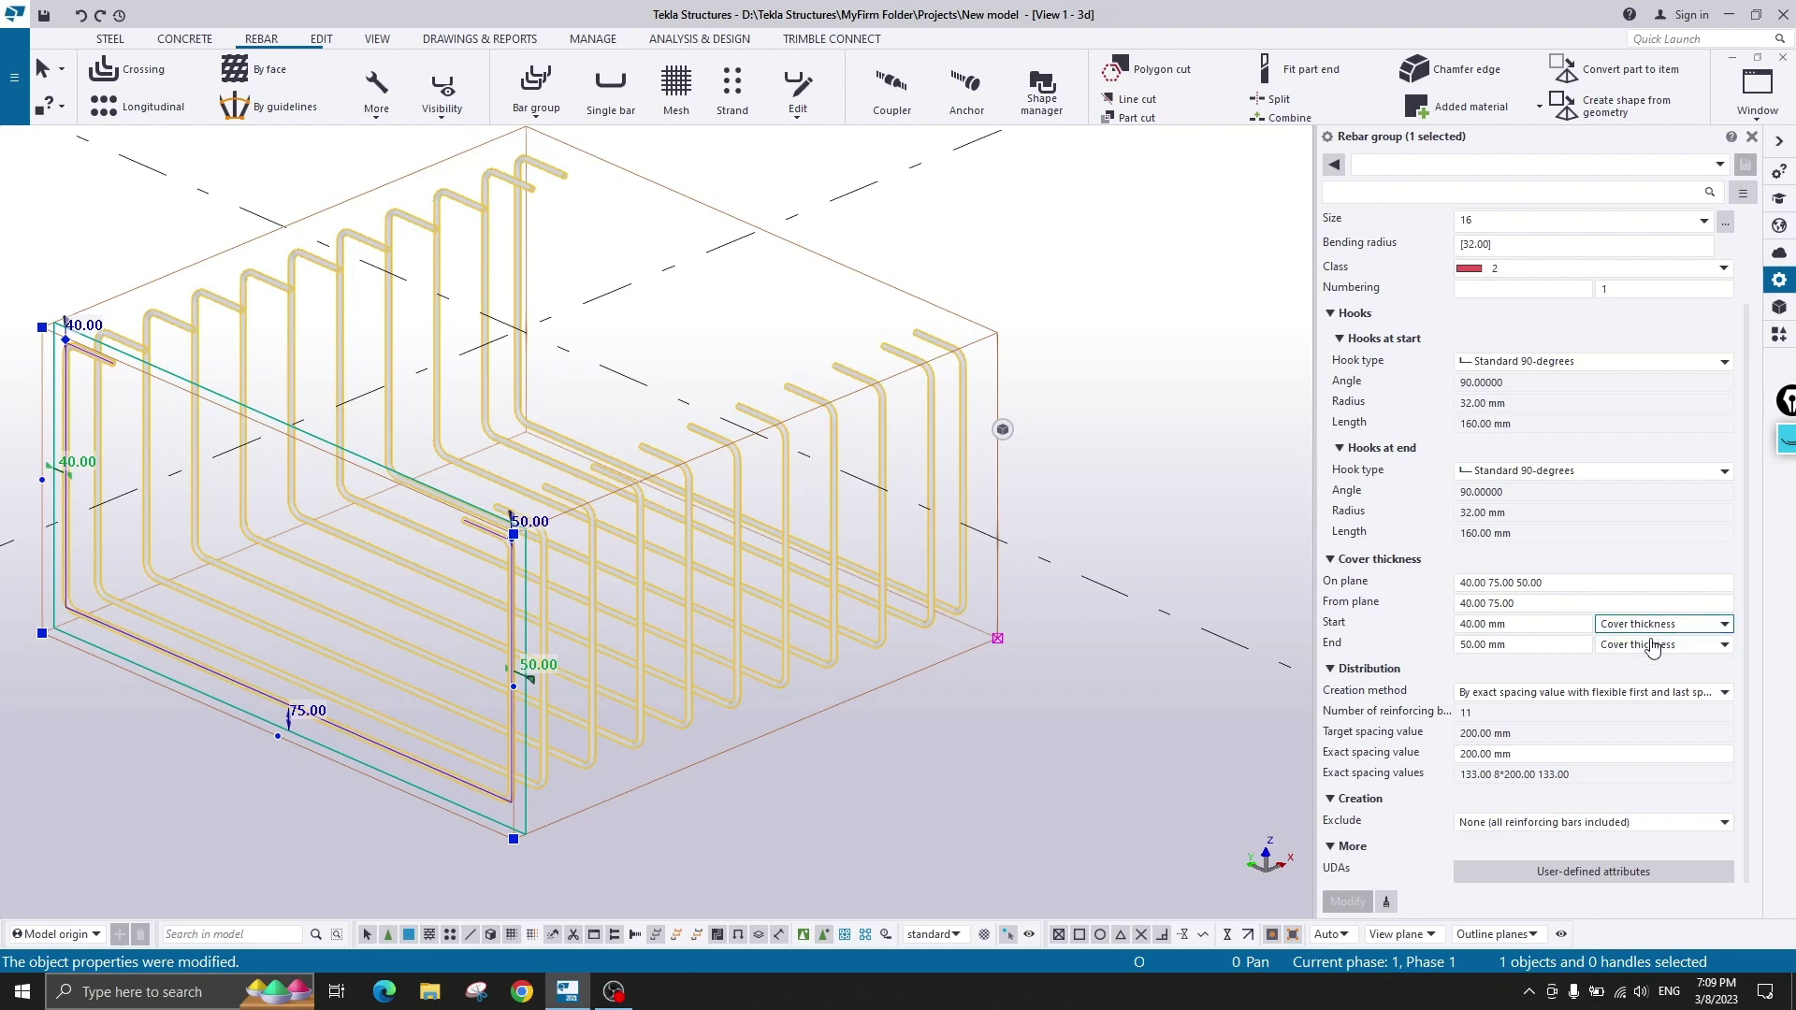
{"action": "left_click", "coordinate": [1648, 633]}
{"action": "left_click", "coordinate": [1654, 645]}
- Set the creation method to Equal distribution by target spacing value with a 200 mm target spacing and apply the modification
{"action": "scroll", "coordinate": [1001, 429], "scroll_direction": "down", "scroll_amount": 3}
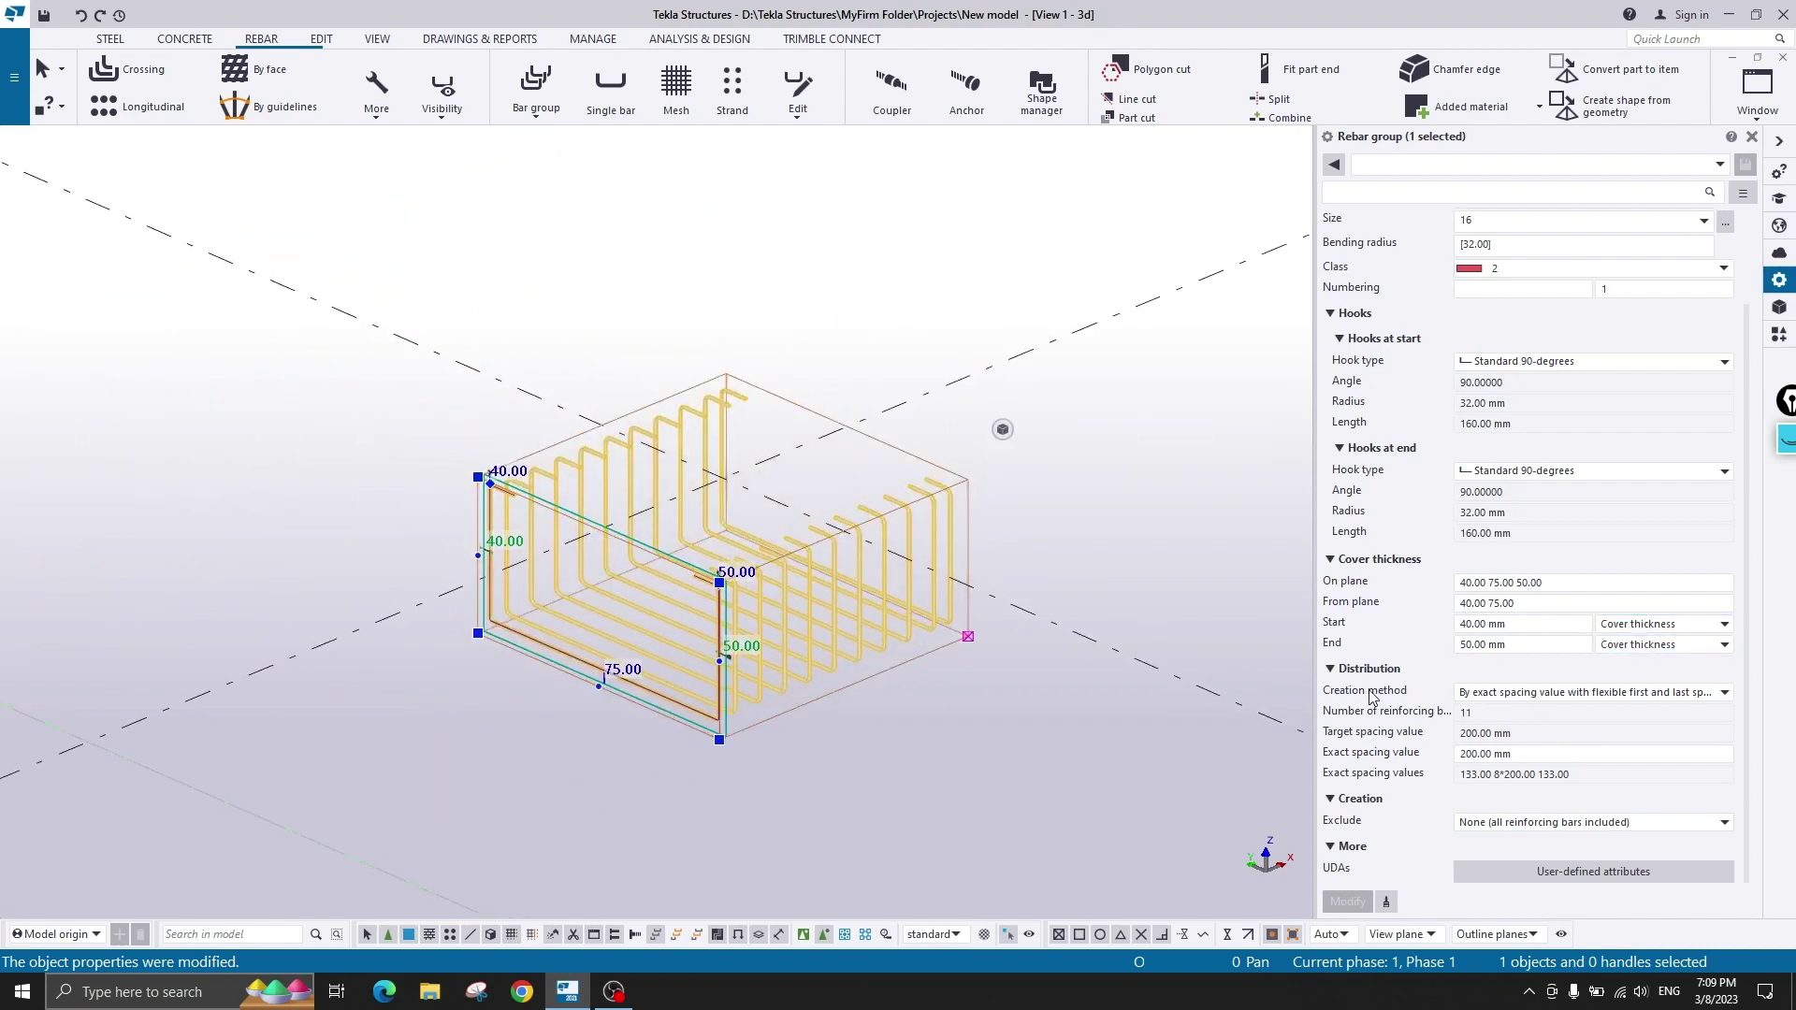
{"action": "scroll", "coordinate": [863, 621], "scroll_direction": "up", "scroll_amount": 3}
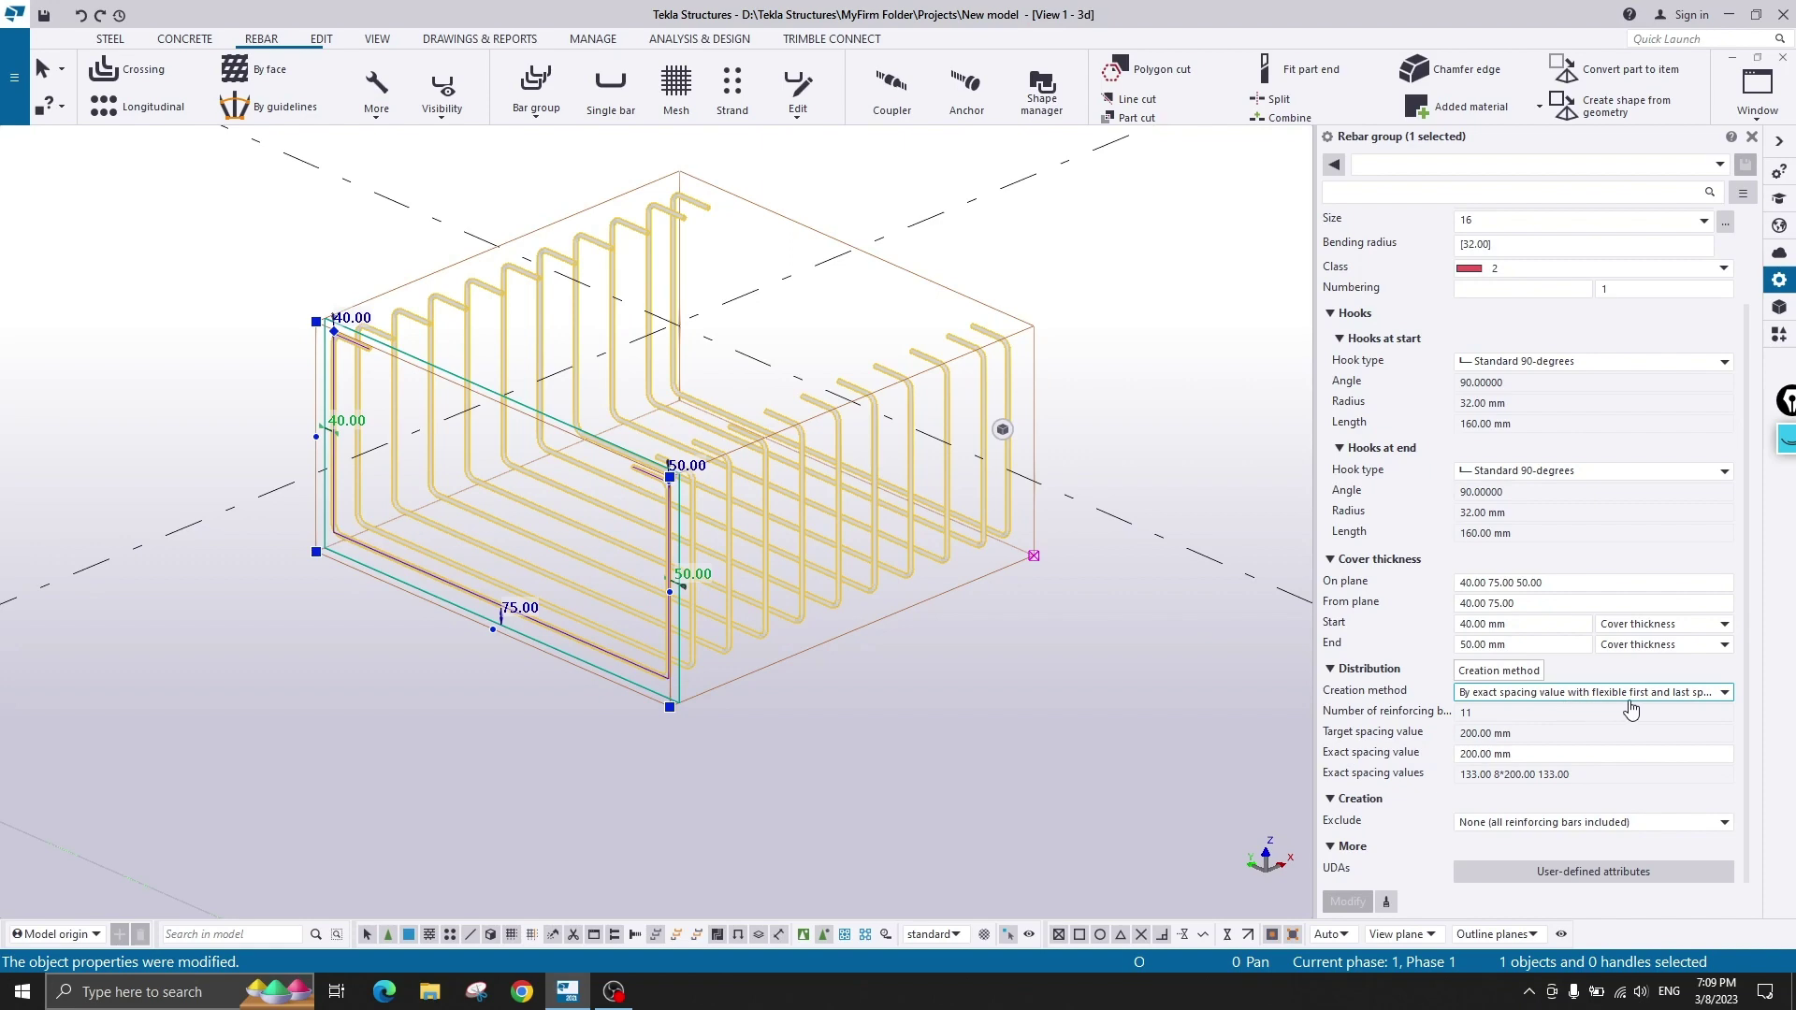
{"action": "left_click", "coordinate": [1661, 700]}
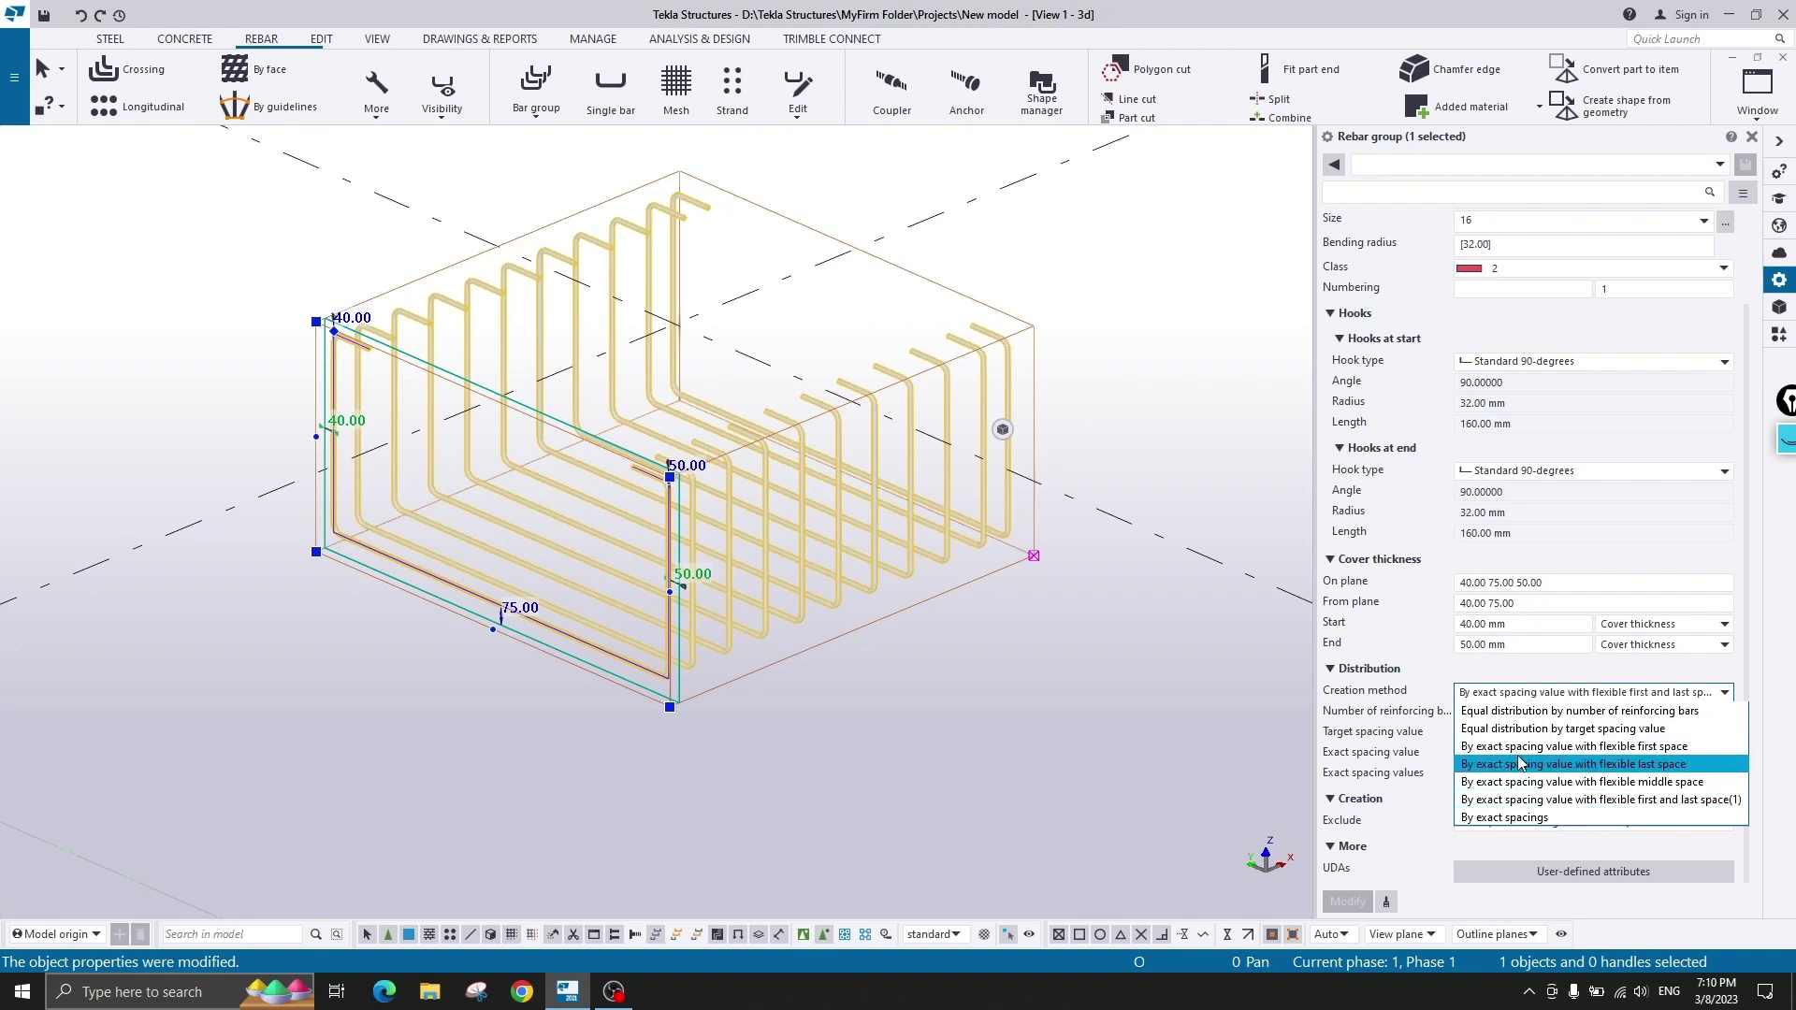
{"action": "left_click", "coordinate": [1650, 730]}
{"action": "left_click", "coordinate": [1441, 734]}
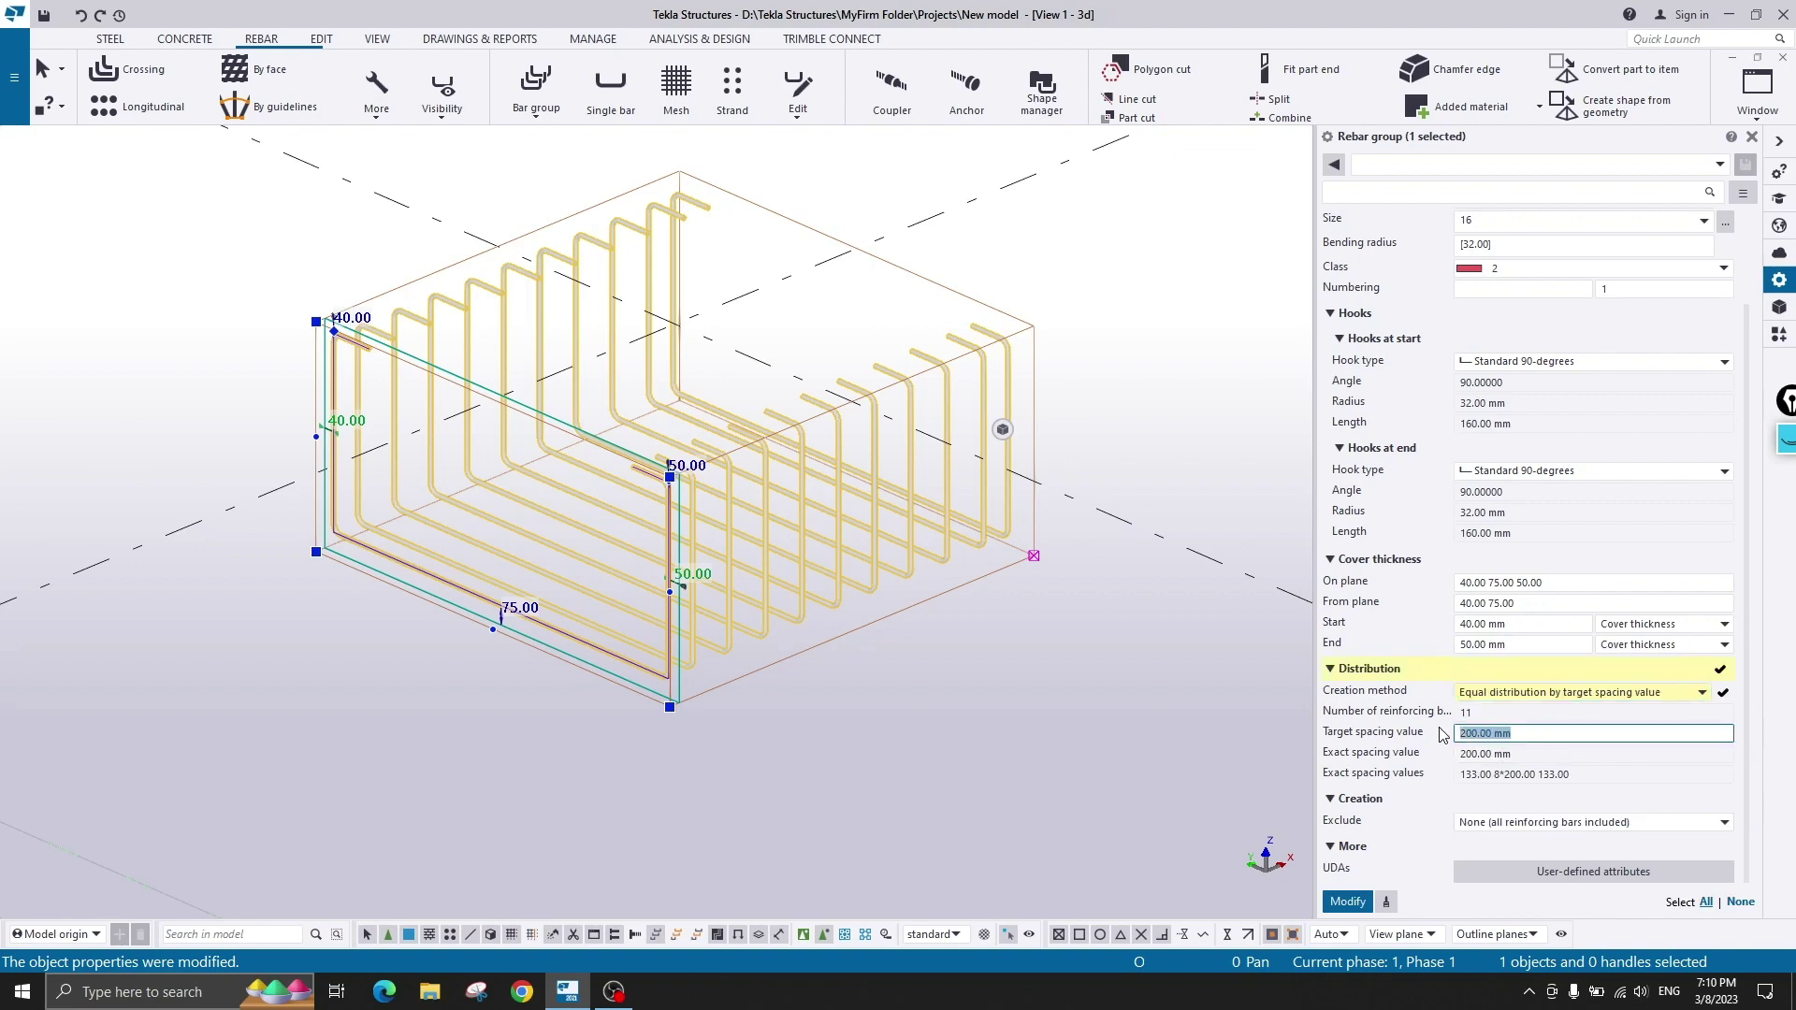
{"action": "type", "text": "200"}
{"action": "left_click", "coordinate": [1348, 900]}
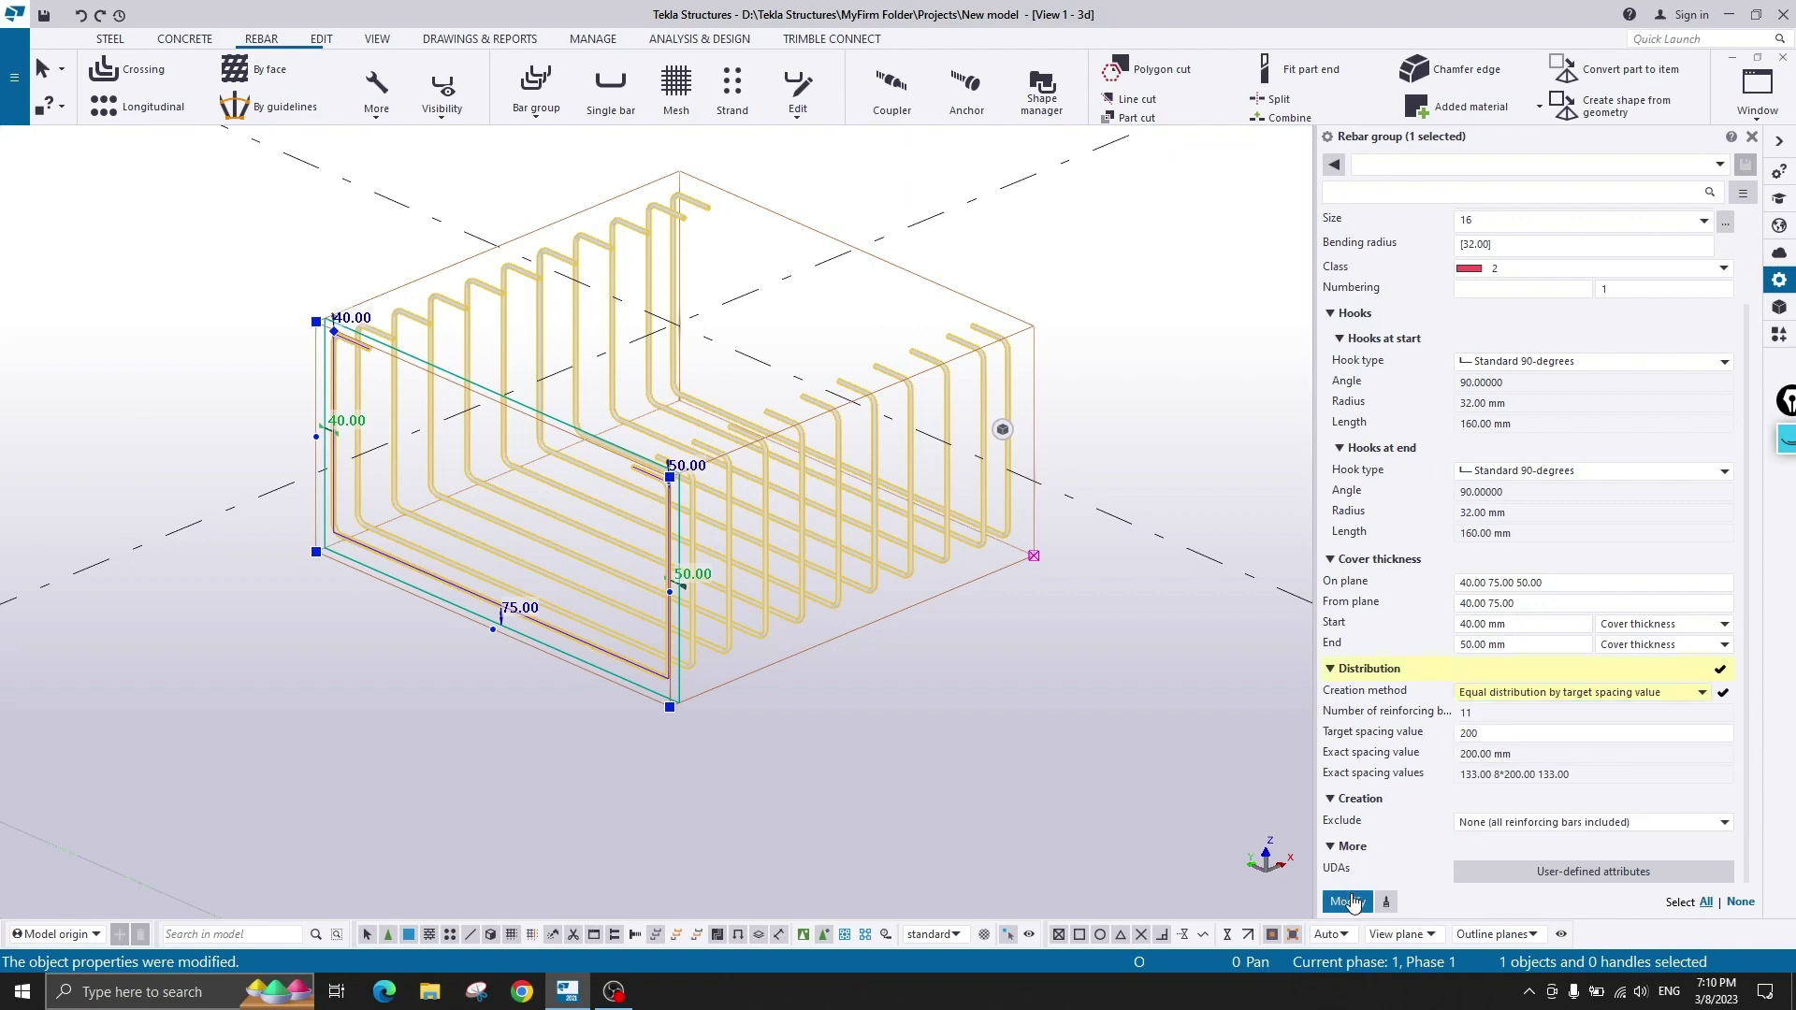
- Deselect the bar group and inspect the bar distribution close up at the footing's far end
{"action": "left_click", "coordinate": [1074, 378]}
{"action": "scroll", "coordinate": [978, 400], "scroll_direction": "down", "scroll_amount": 1}
{"action": "scroll", "coordinate": [919, 423], "scroll_direction": "up", "scroll_amount": 5}
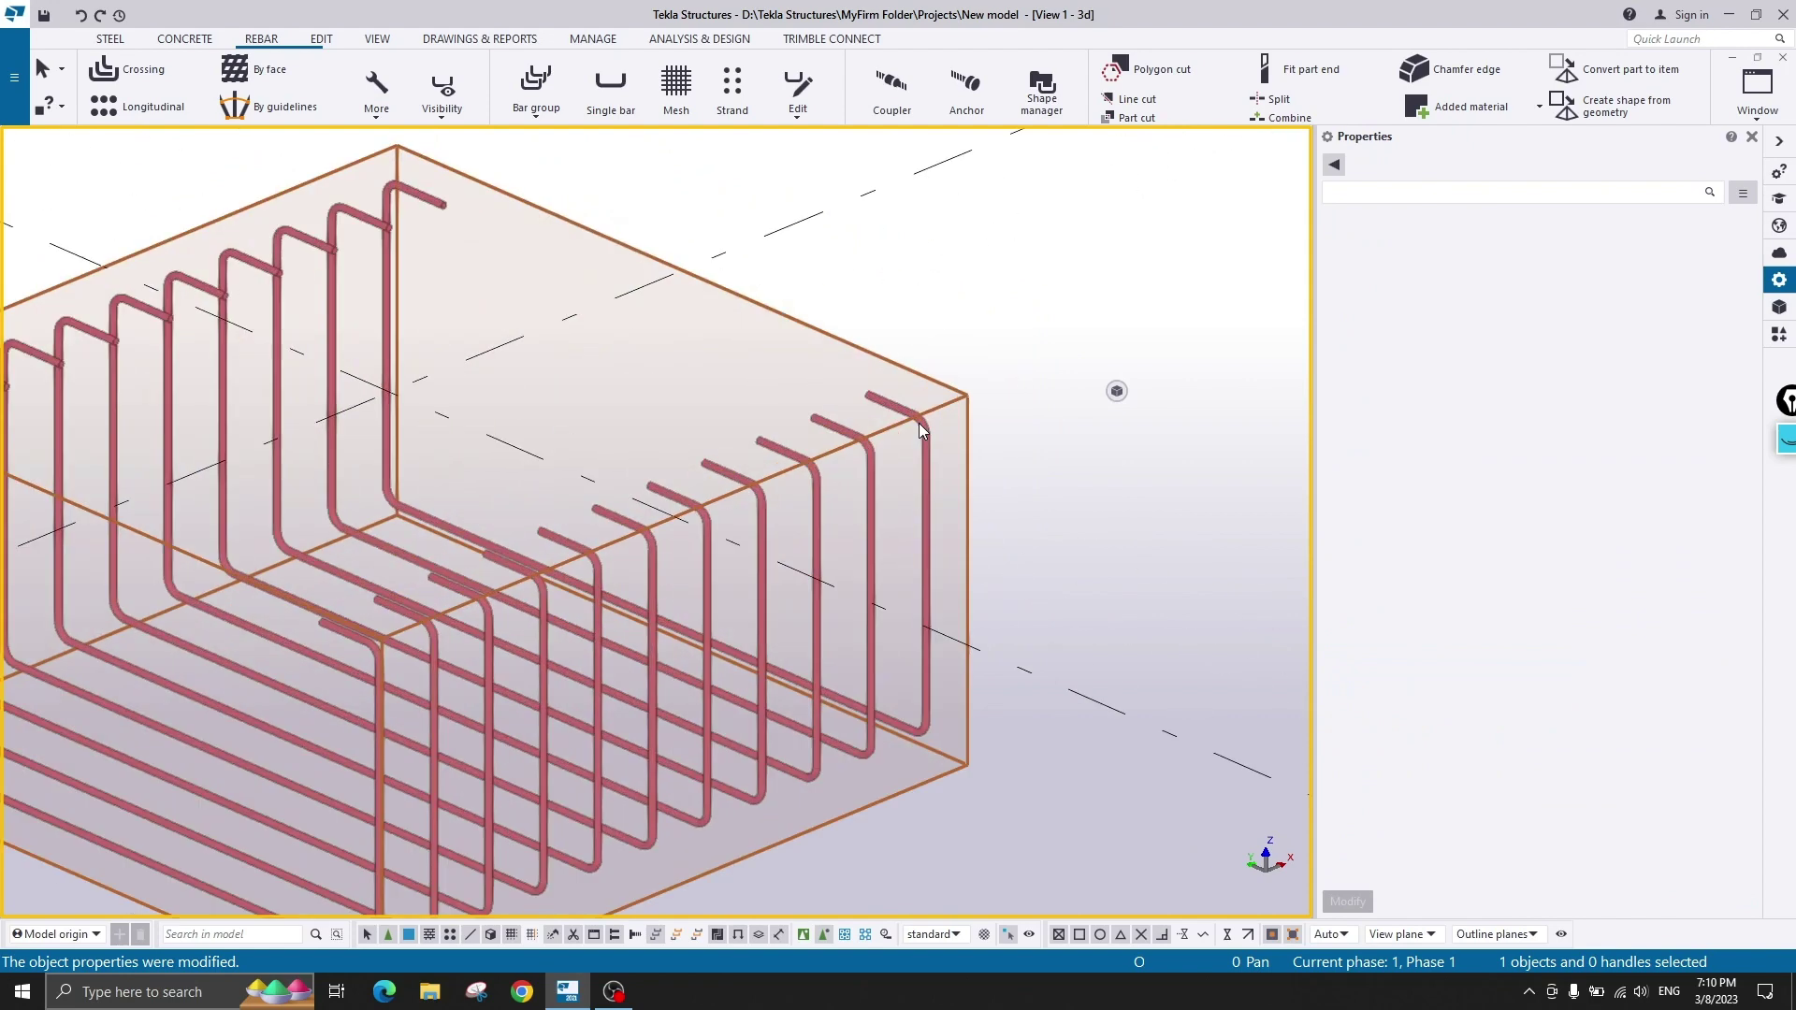
{"action": "scroll", "coordinate": [947, 592], "scroll_direction": "down", "scroll_amount": 4}
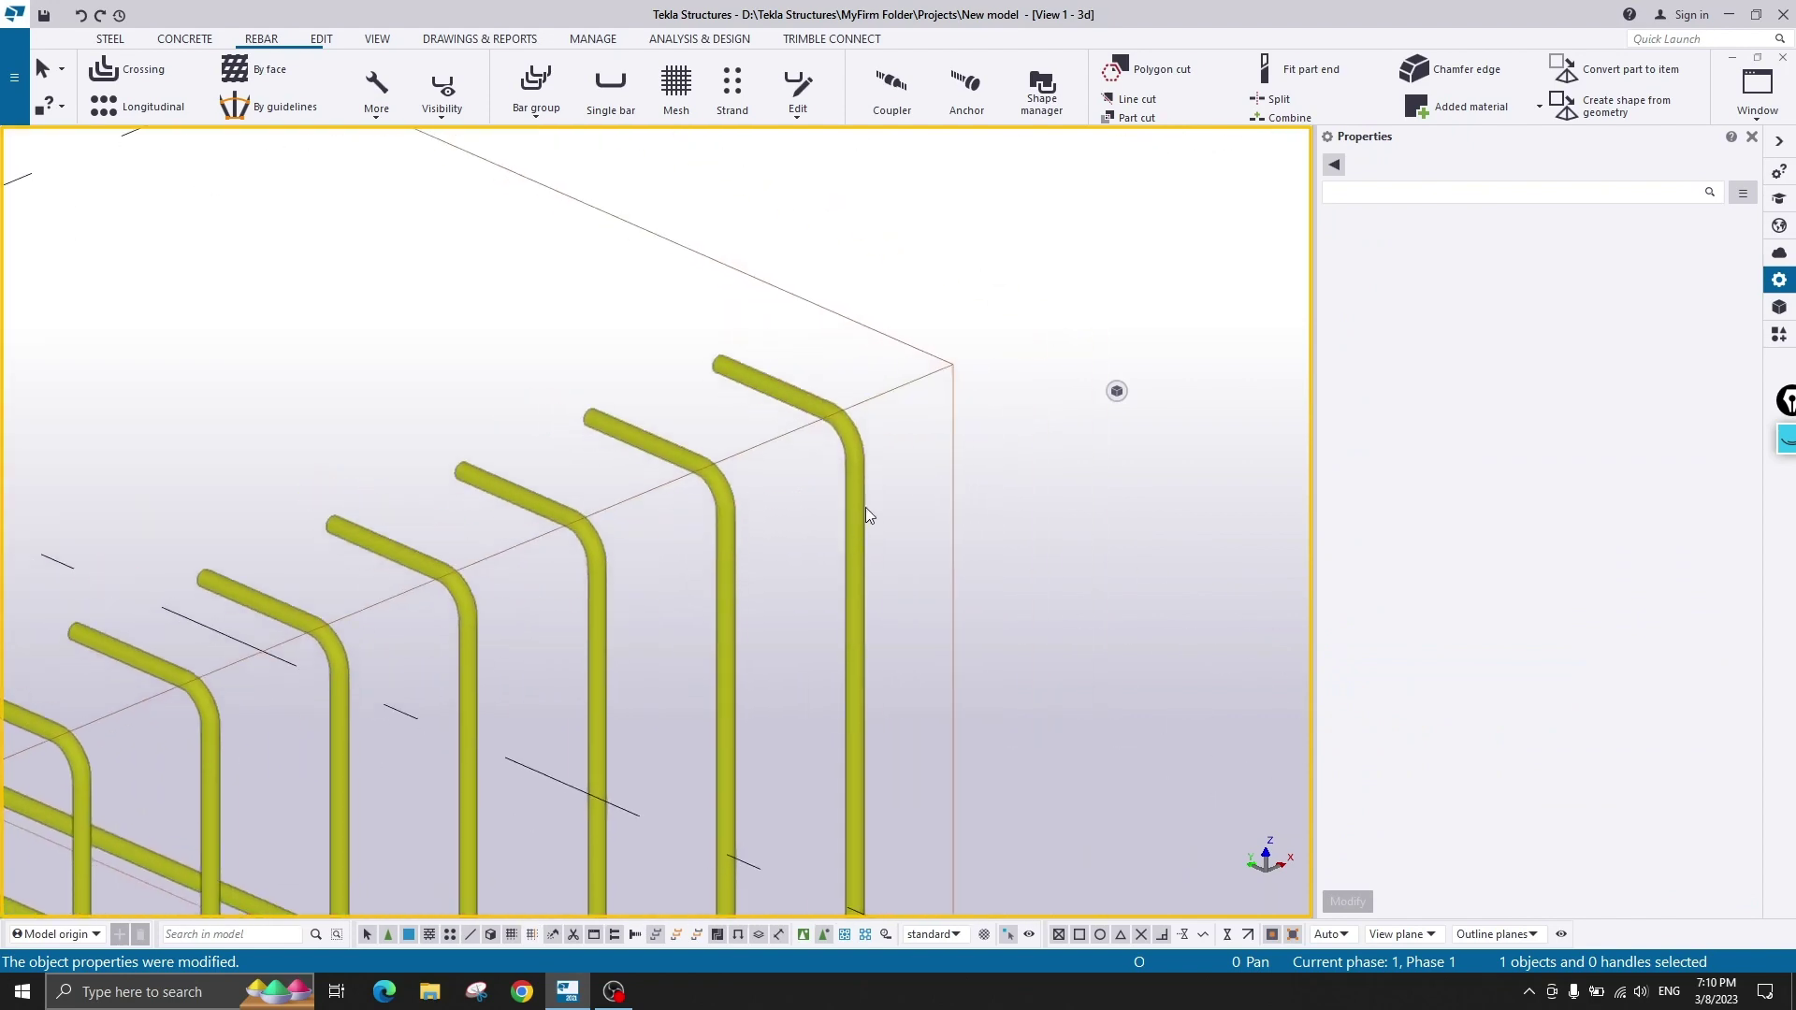
{"action": "scroll", "coordinate": [973, 453], "scroll_direction": "up", "scroll_amount": 5}
{"action": "scroll", "coordinate": [885, 588], "scroll_direction": "down", "scroll_amount": 3}
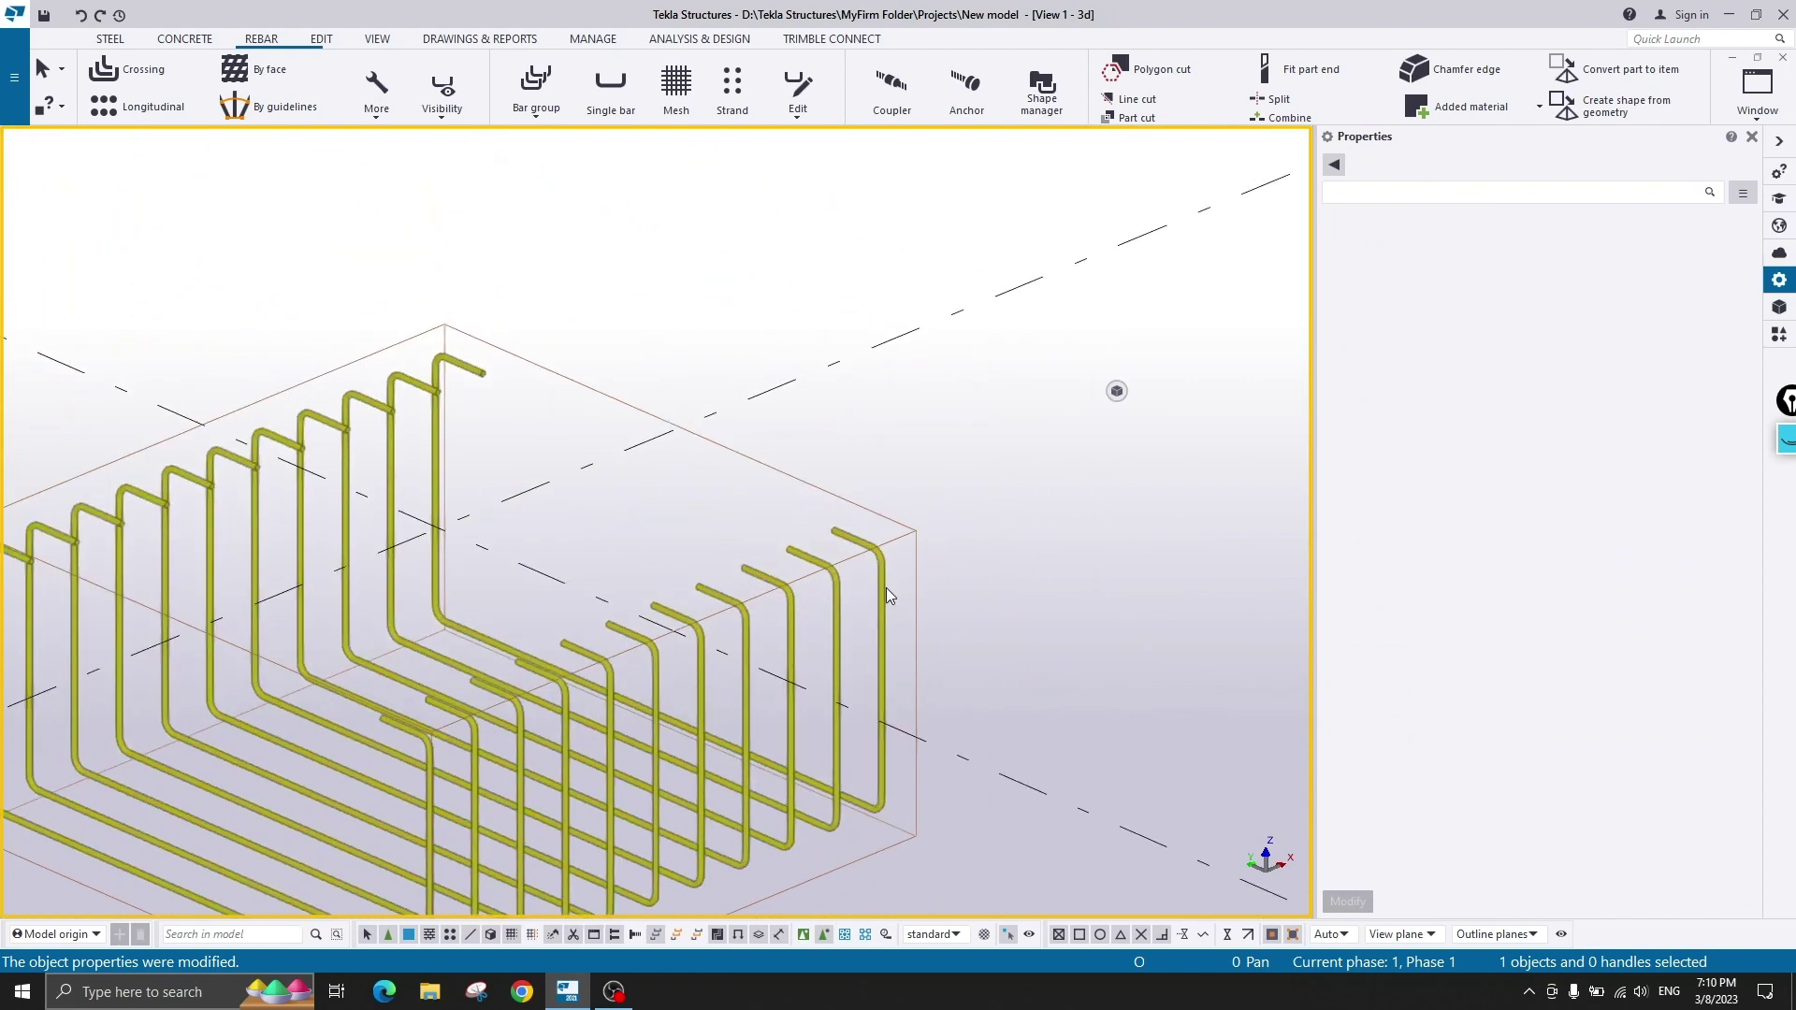
{"action": "scroll", "coordinate": [905, 528], "scroll_direction": "up", "scroll_amount": 4}
{"action": "scroll", "coordinate": [855, 374], "scroll_direction": "down", "scroll_amount": 1}
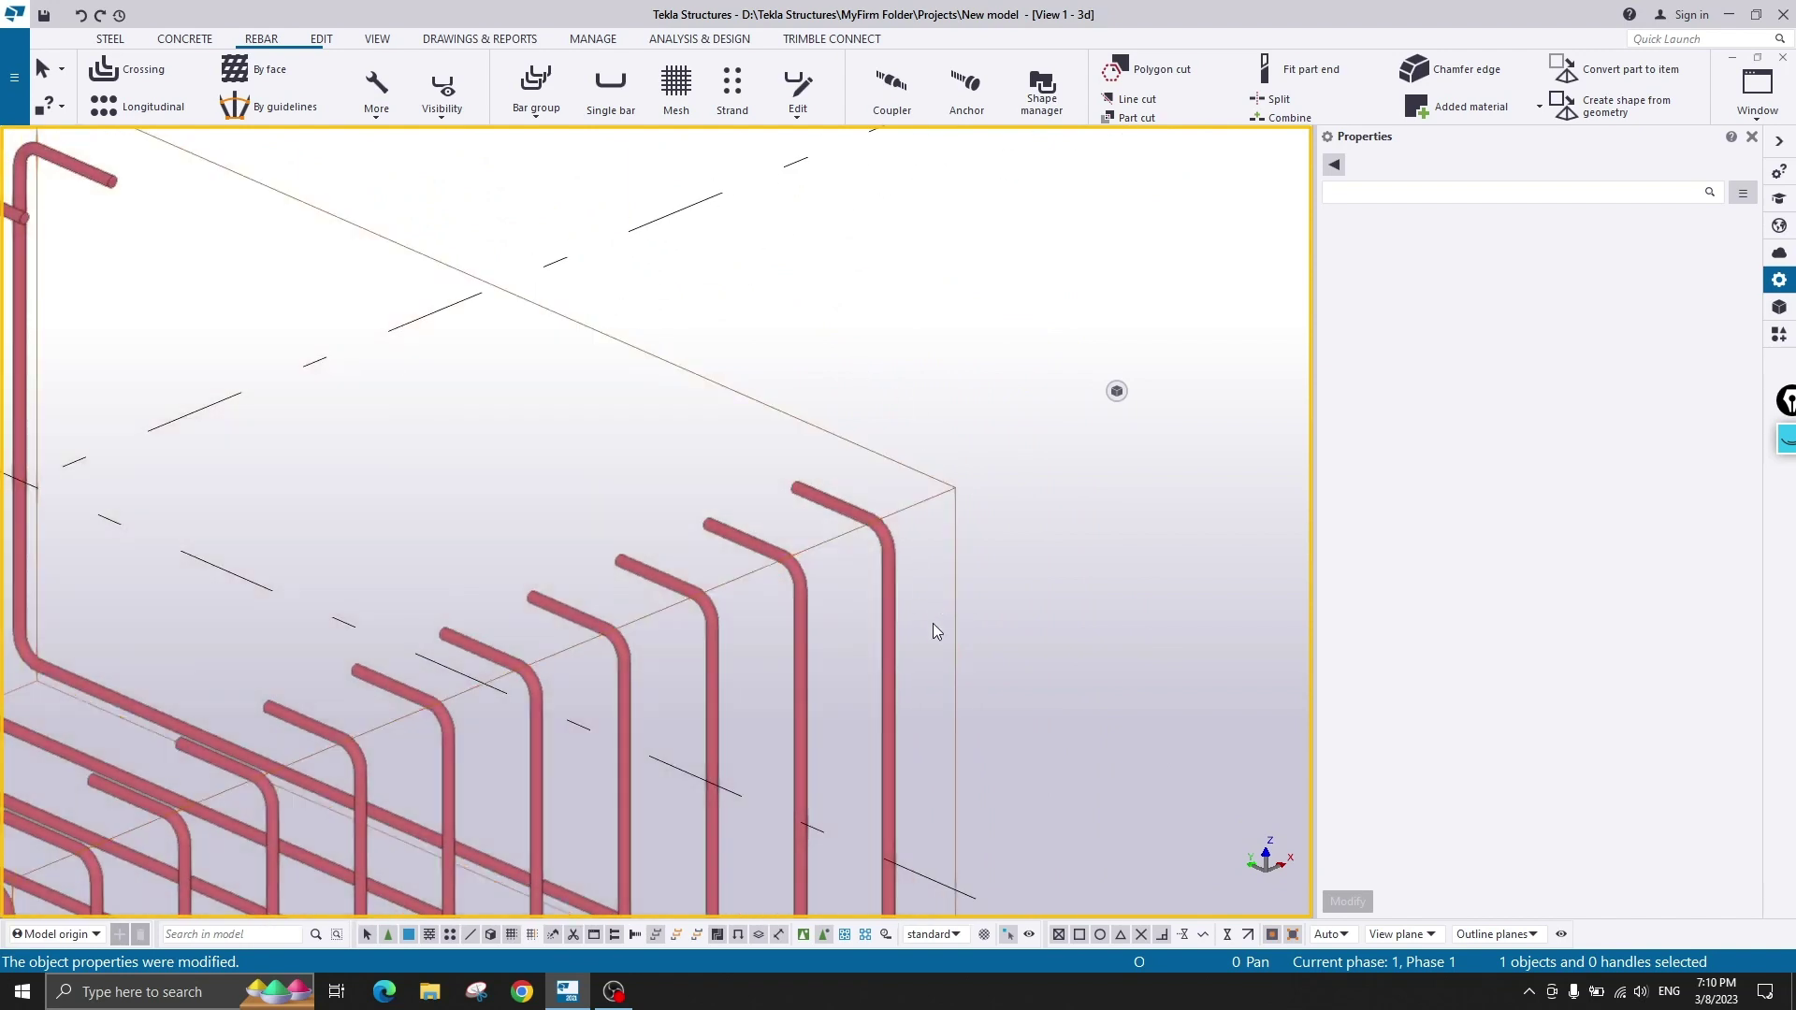
- Measure the spacing between the last two bars at their end hooks and examine the dimension
{"action": "key", "text": "f"}
{"action": "left_click", "coordinate": [885, 529]}
{"action": "left_click", "coordinate": [798, 564]}
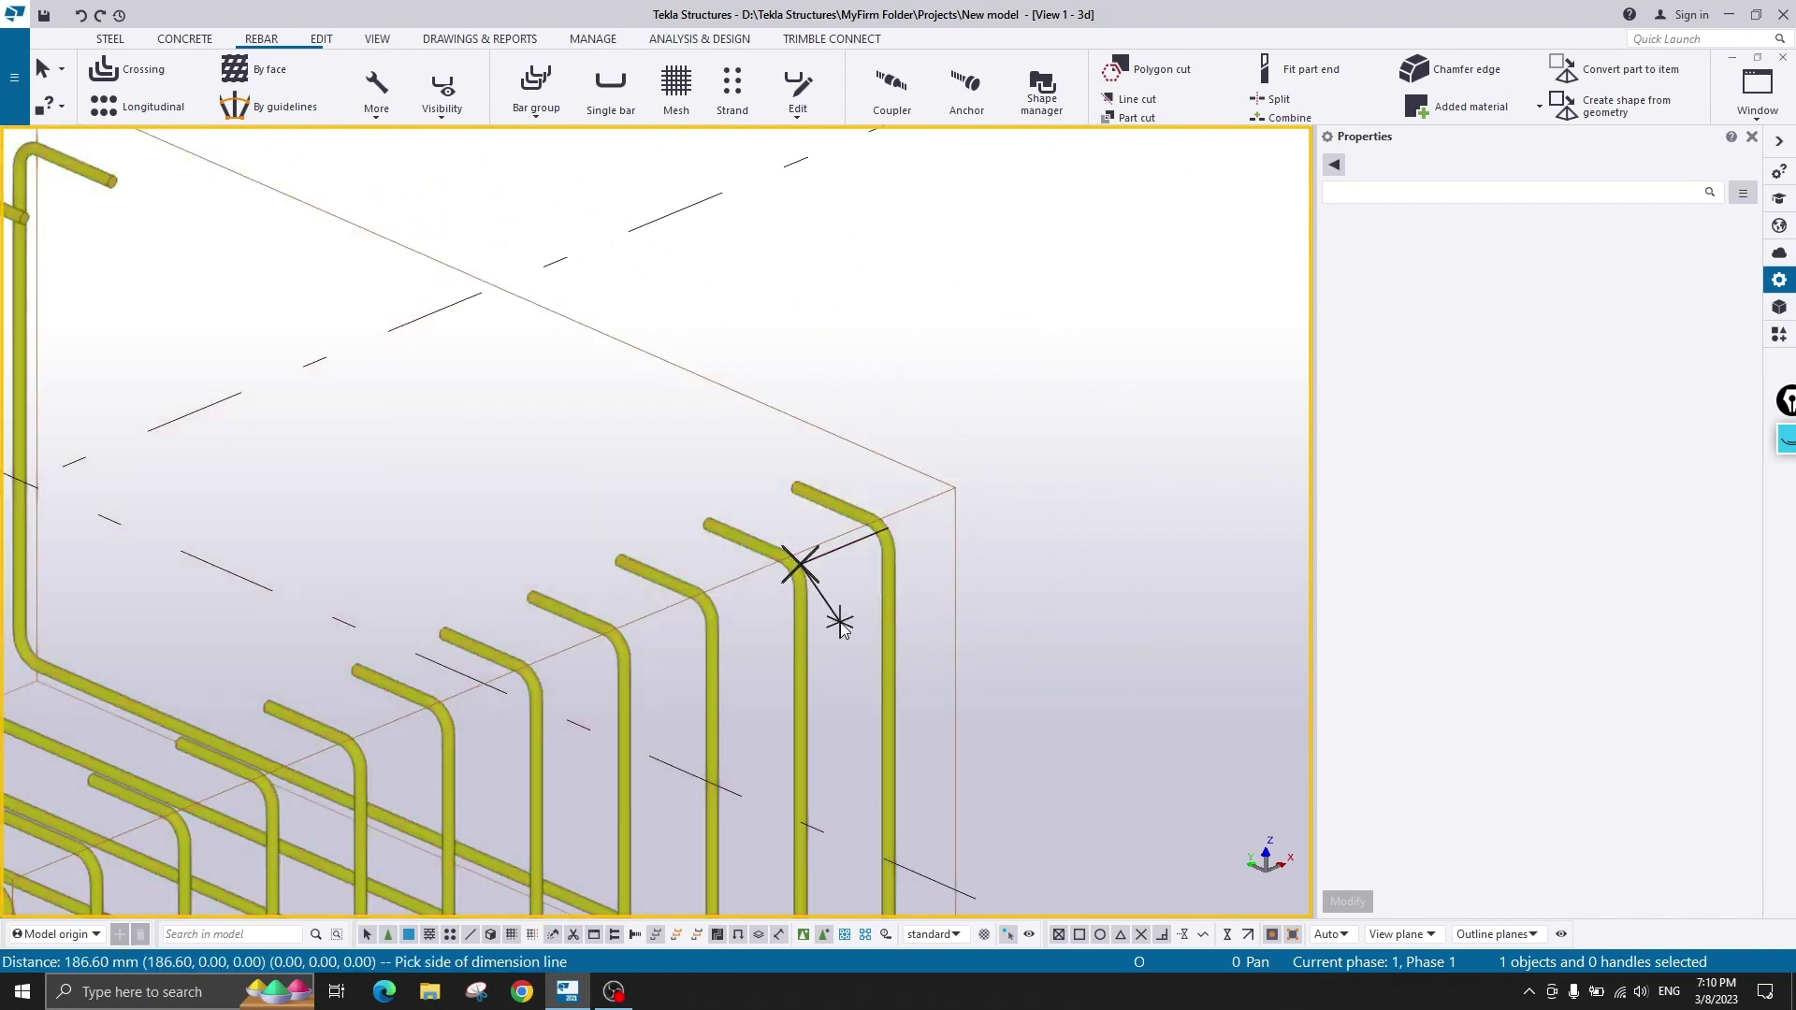
{"action": "left_click", "coordinate": [851, 618]}
{"action": "right_click", "coordinate": [1019, 490]}
{"action": "left_click", "coordinate": [1082, 505]}
{"action": "scroll", "coordinate": [928, 590], "scroll_direction": "up", "scroll_amount": 2}
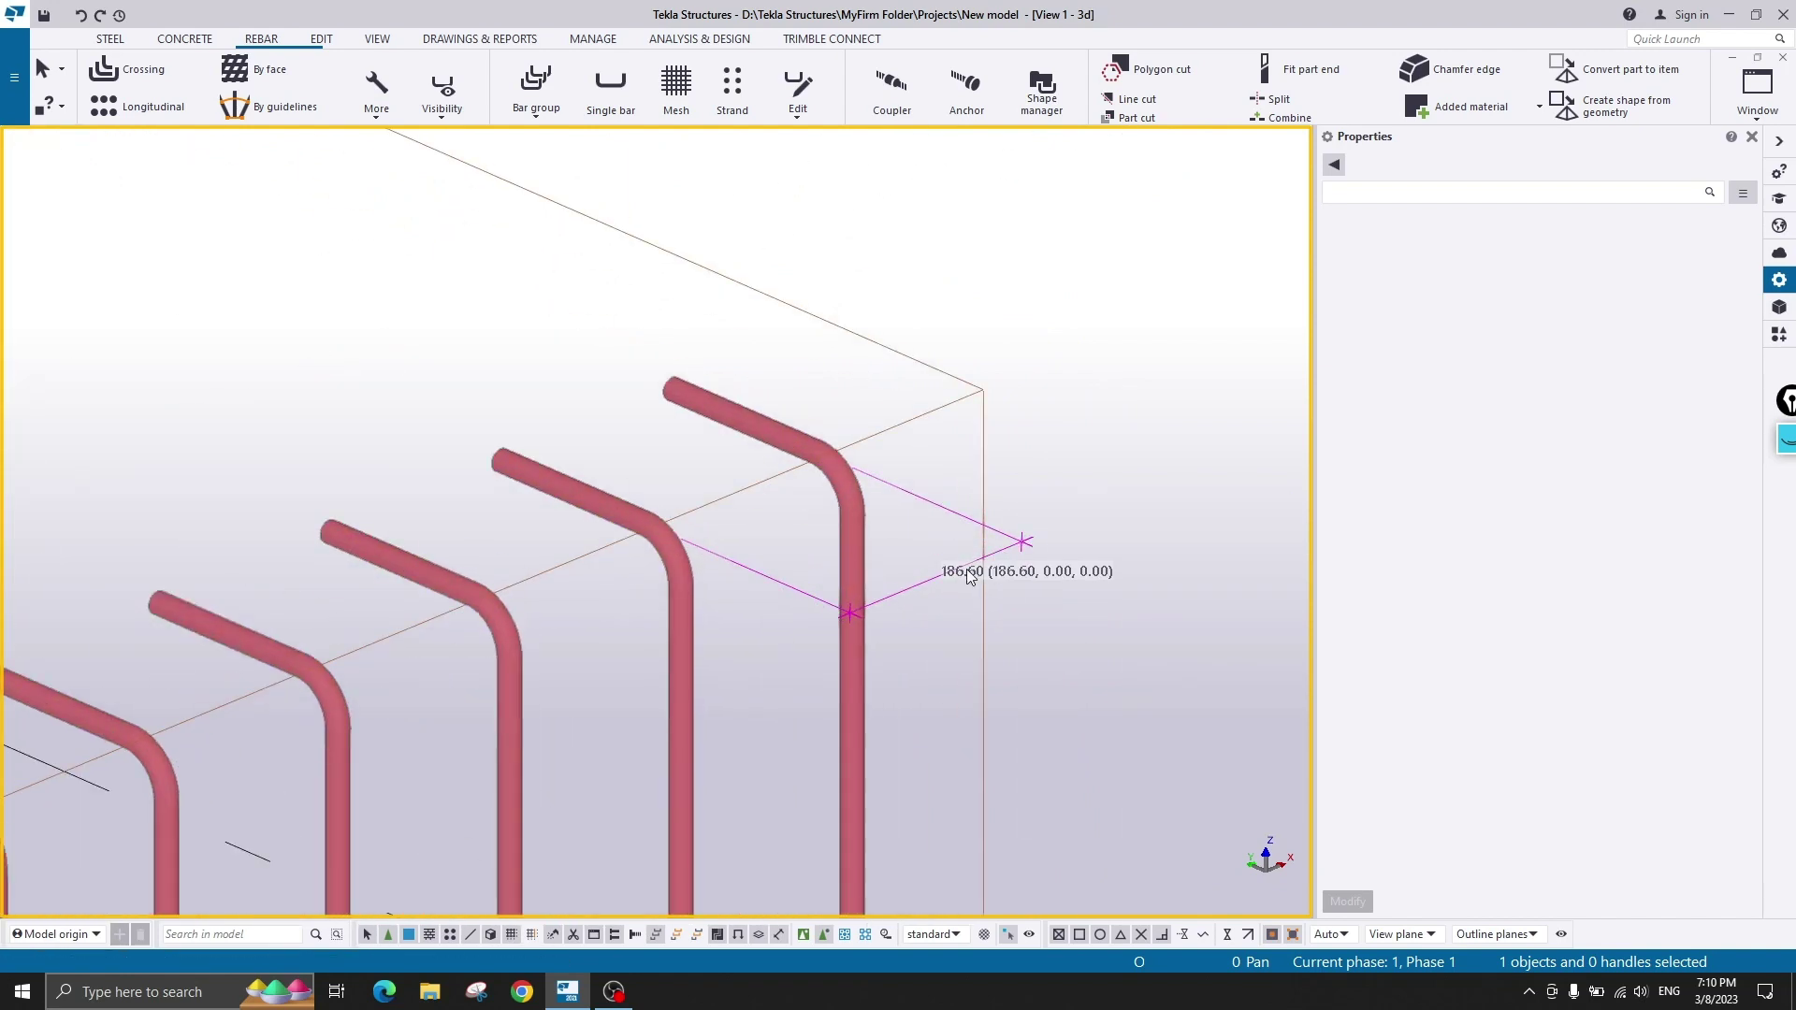
{"action": "scroll", "coordinate": [967, 572], "scroll_direction": "up", "scroll_amount": 3}
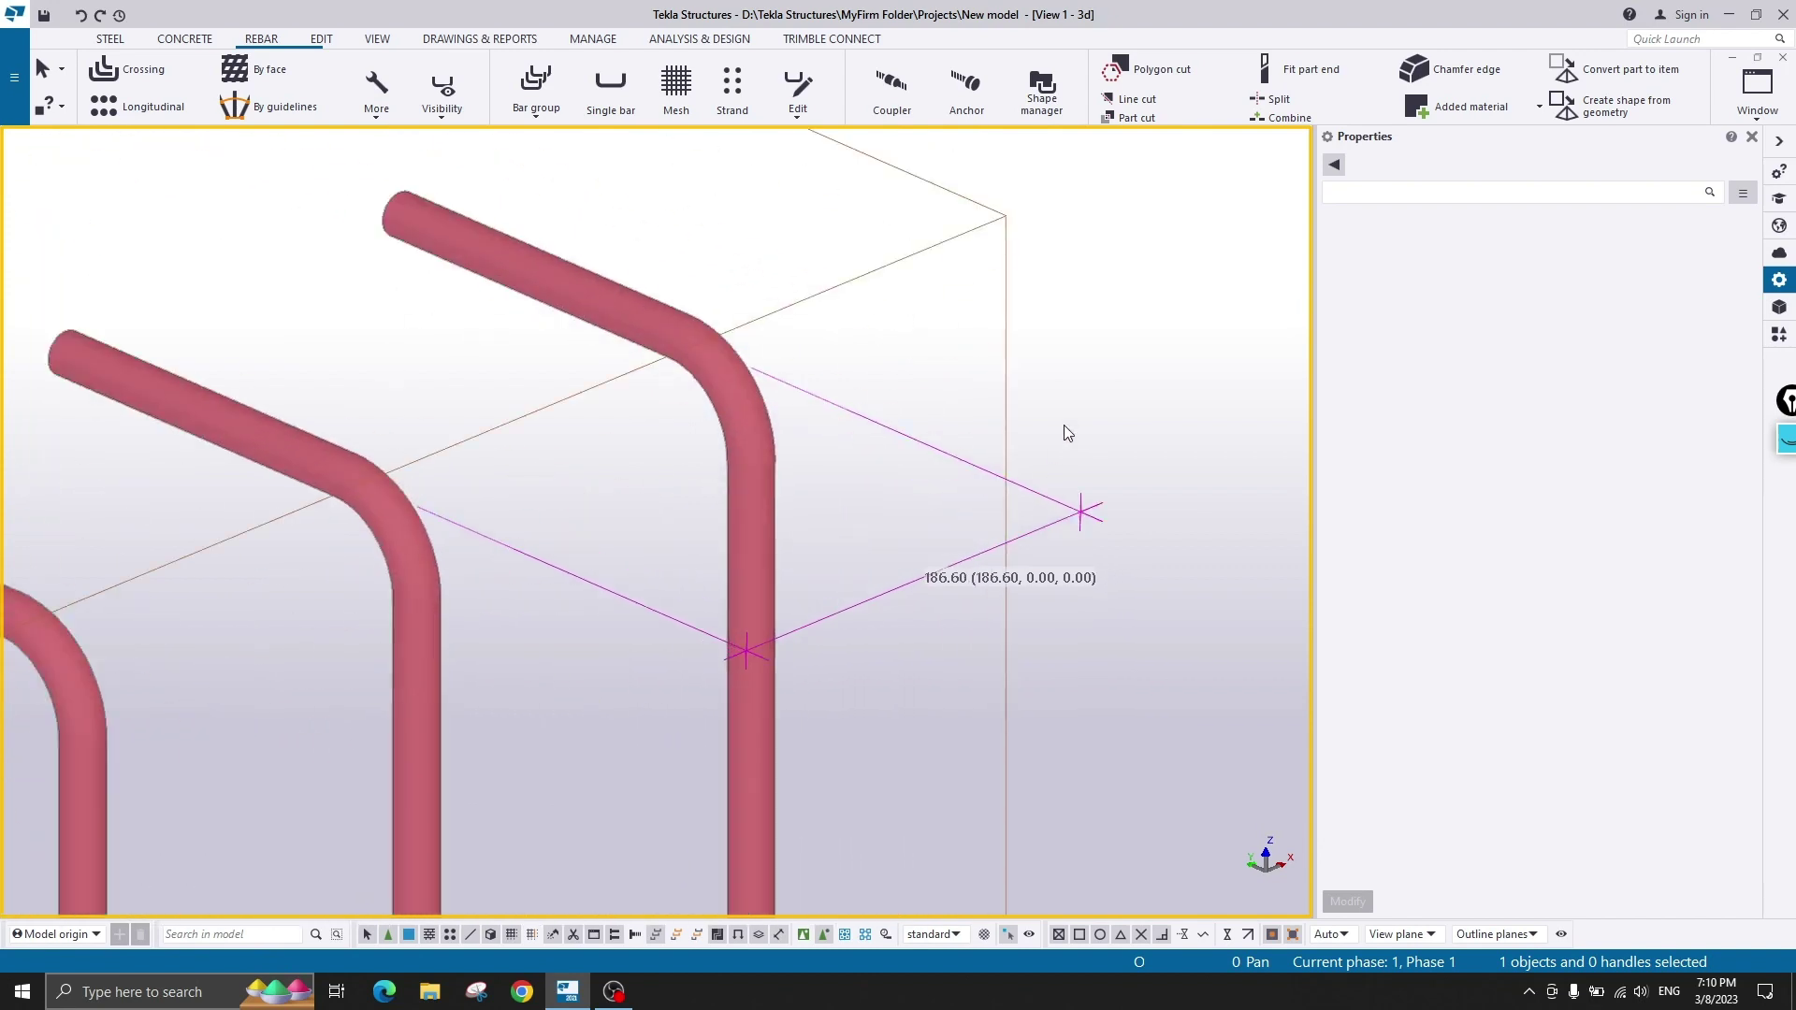
- Redraw the view to clear the temporary spacing dimension
{"action": "scroll", "coordinate": [755, 516], "scroll_direction": "down", "scroll_amount": 3}
{"action": "right_click", "coordinate": [912, 456]}
{"action": "left_click", "coordinate": [982, 556]}
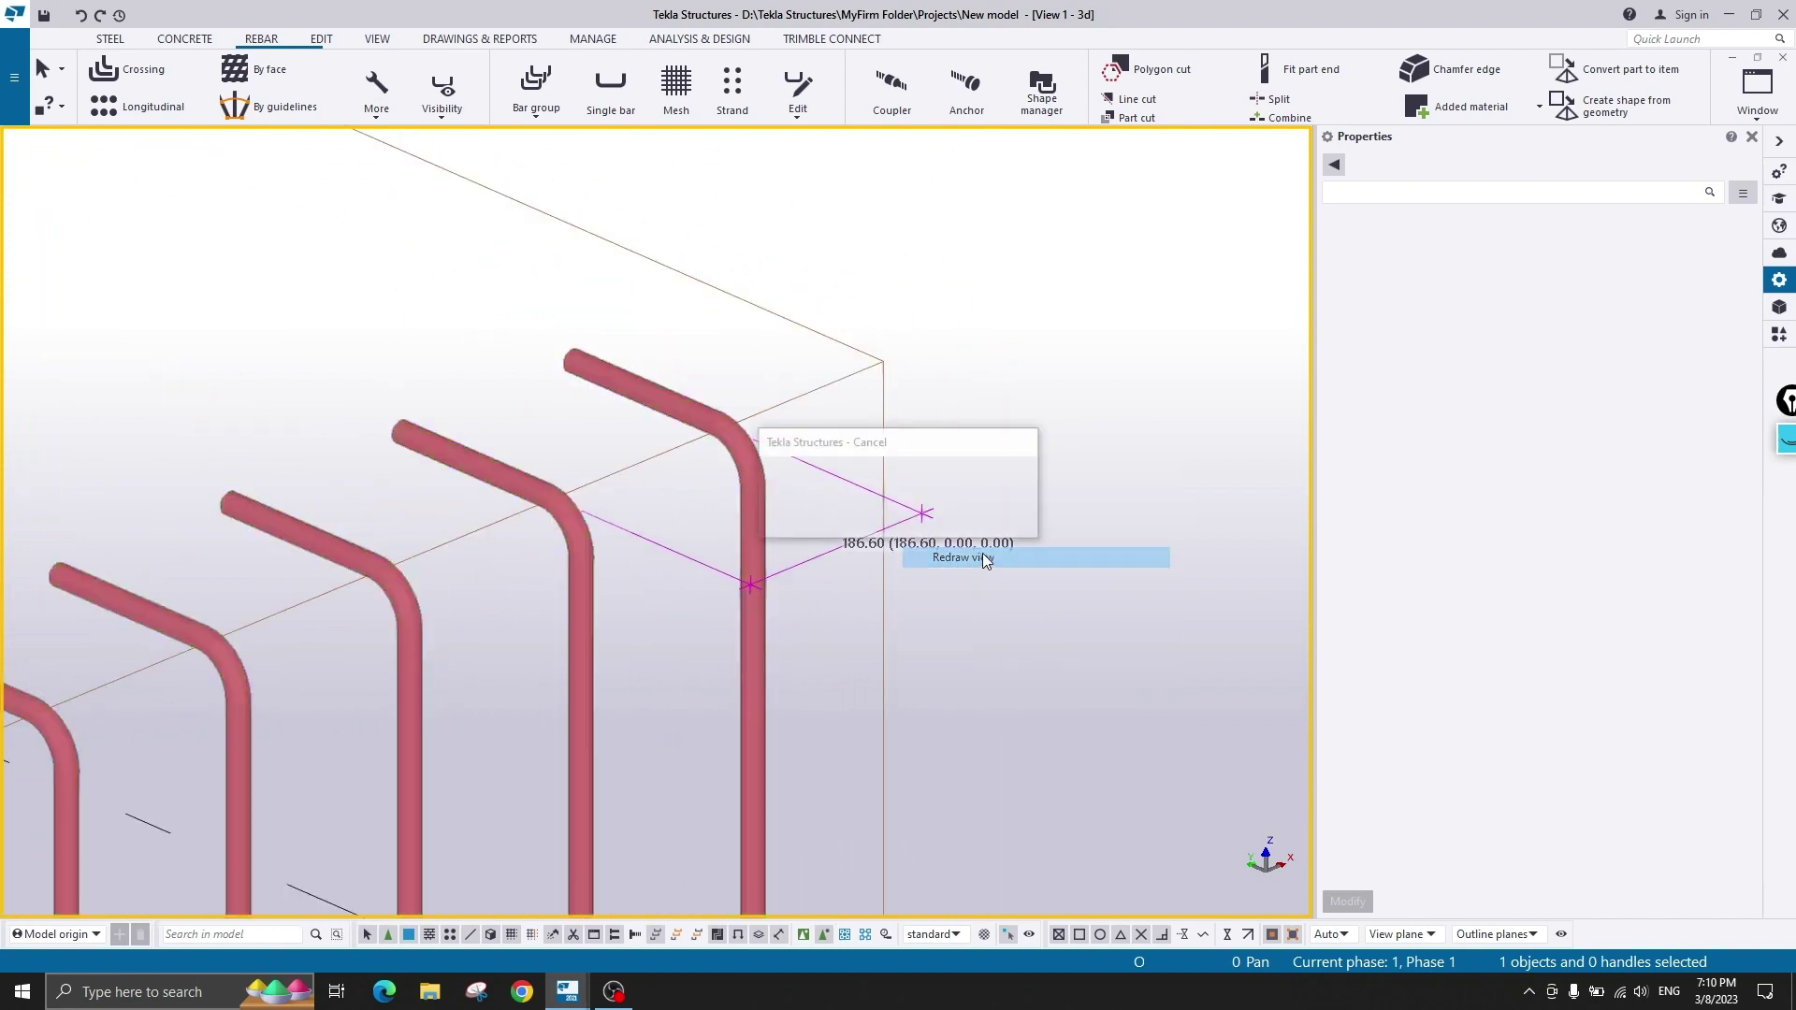
- Set the bar group's creation method to By exact spacing value with flexible first space and apply the modification
{"action": "left_click", "coordinate": [829, 500]}
{"action": "left_click", "coordinate": [1516, 694]}
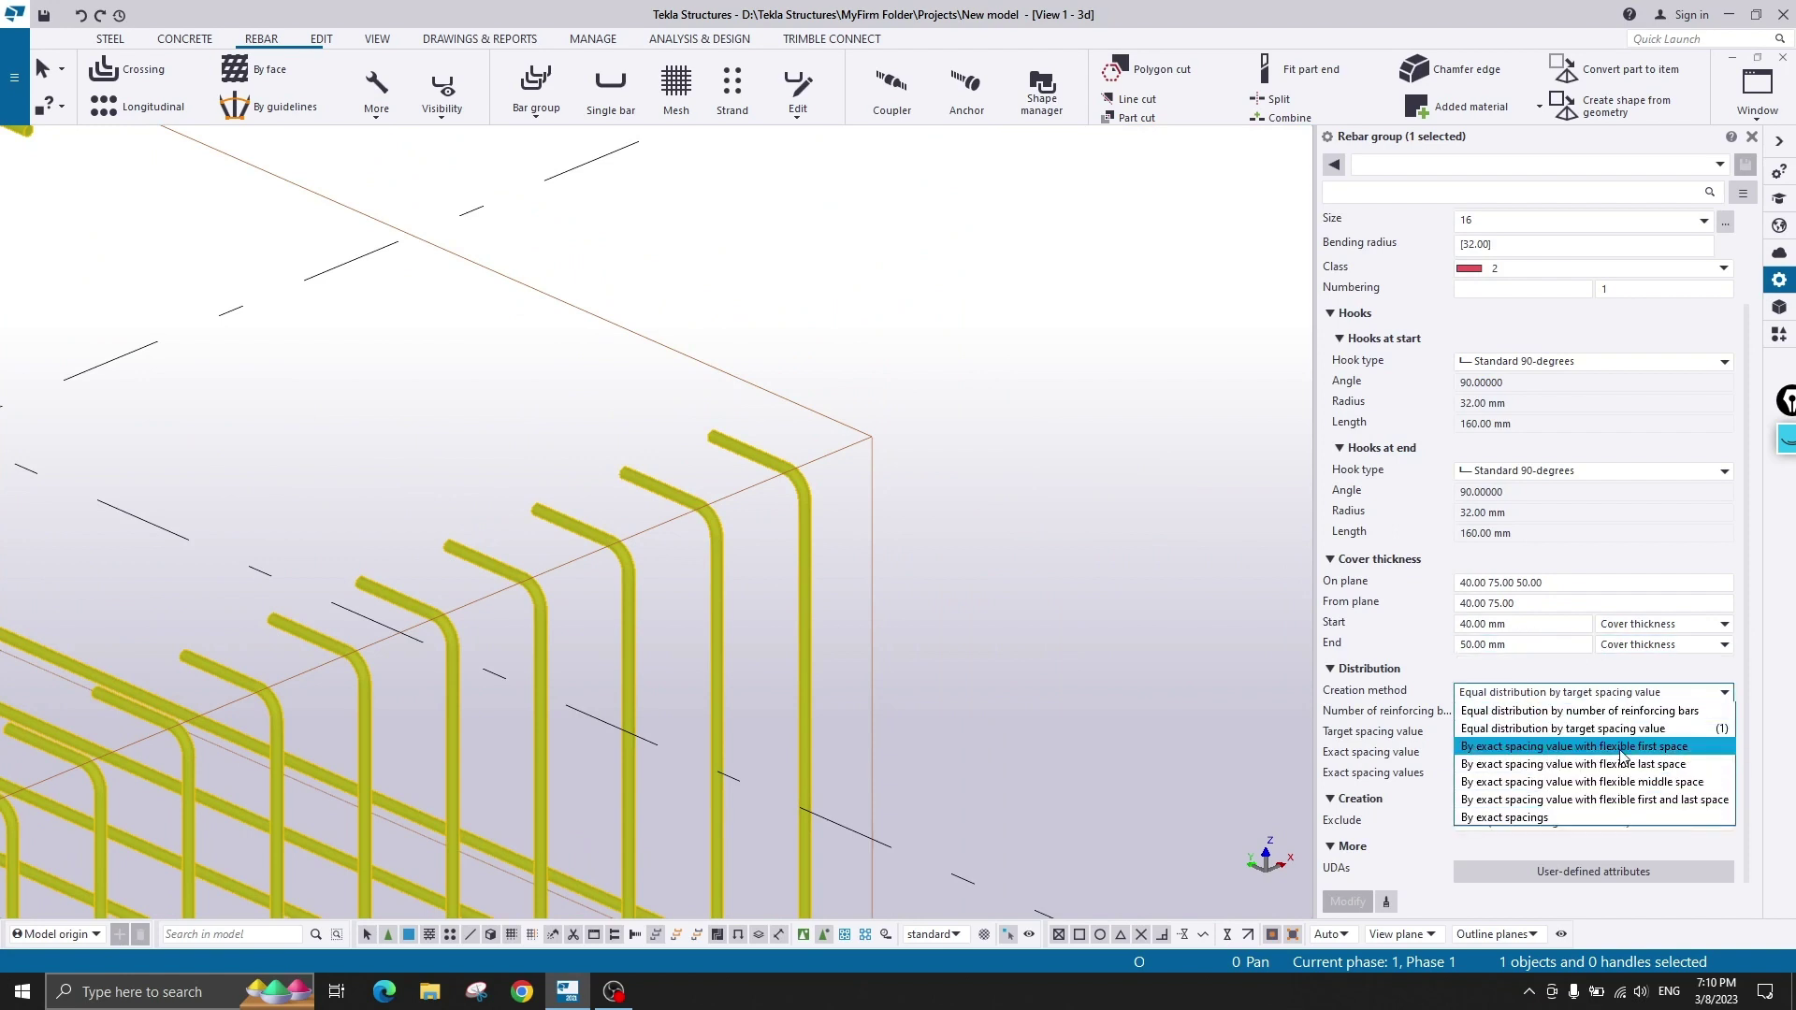
{"action": "left_click", "coordinate": [1662, 749]}
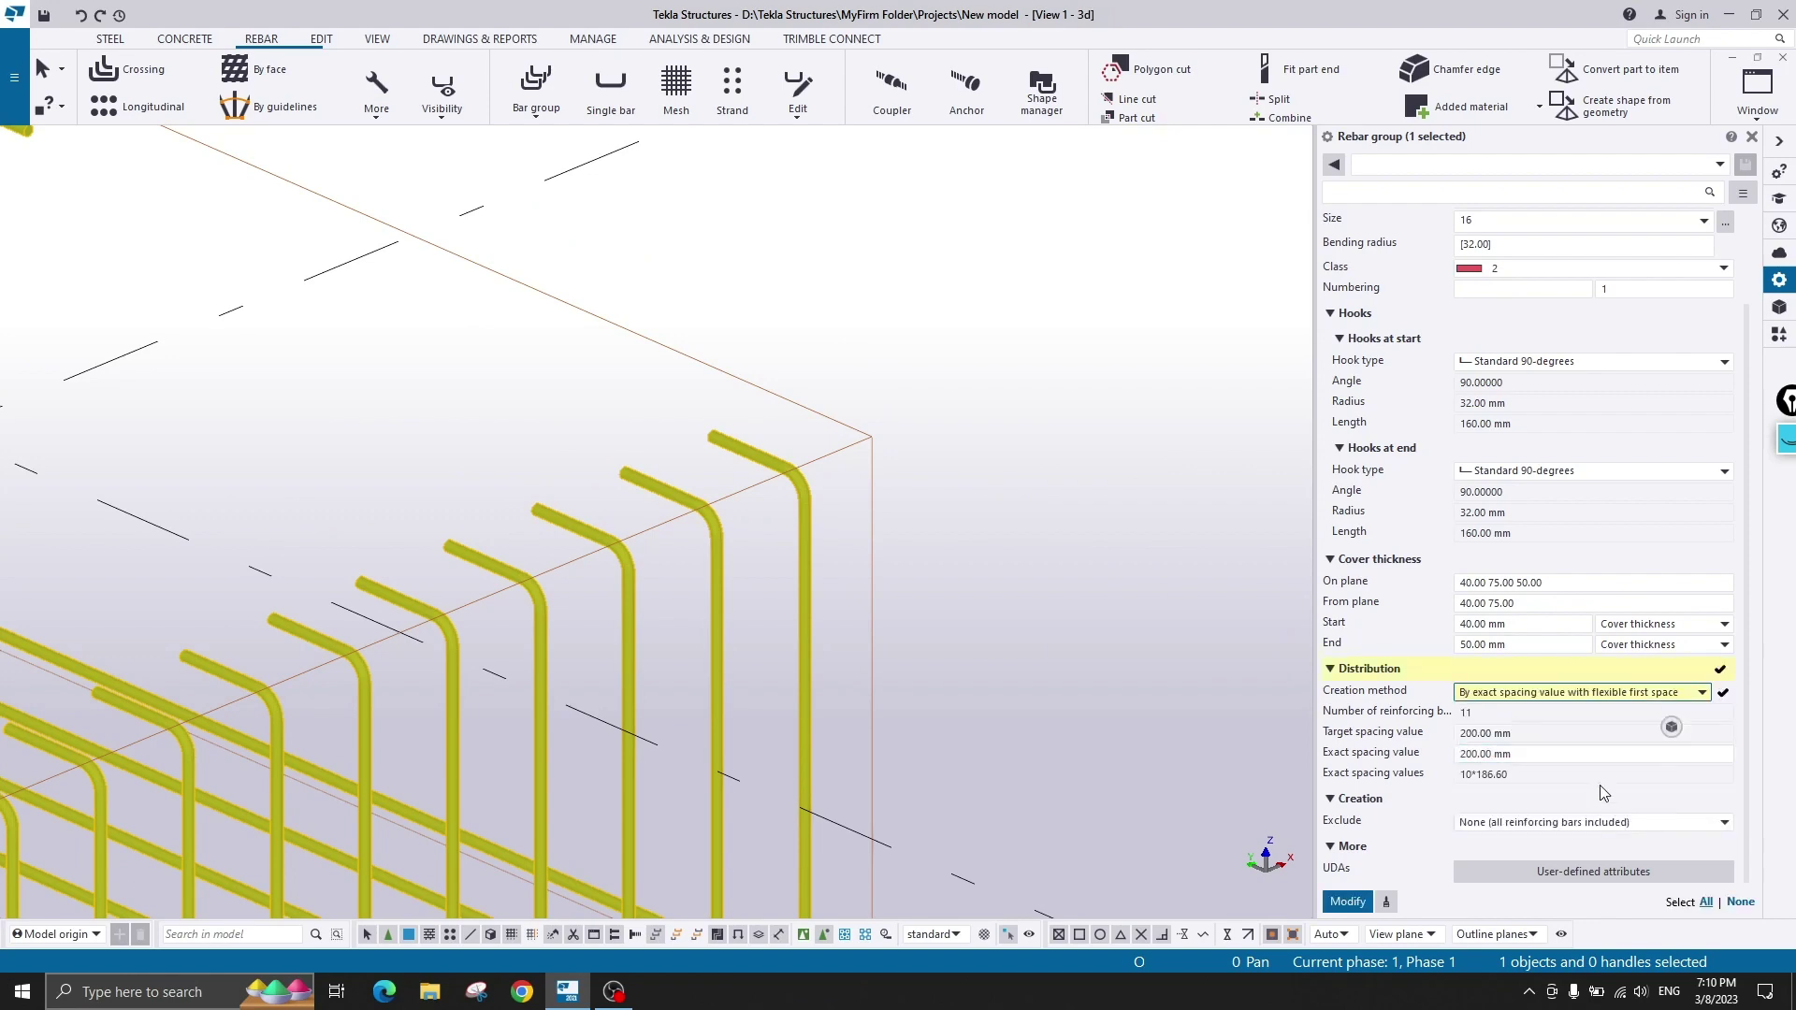
{"action": "left_click", "coordinate": [1347, 901]}
- Deselect the bar group and examine the bar distribution at both ends of the footing
{"action": "scroll", "coordinate": [1025, 603], "scroll_direction": "down", "scroll_amount": 5}
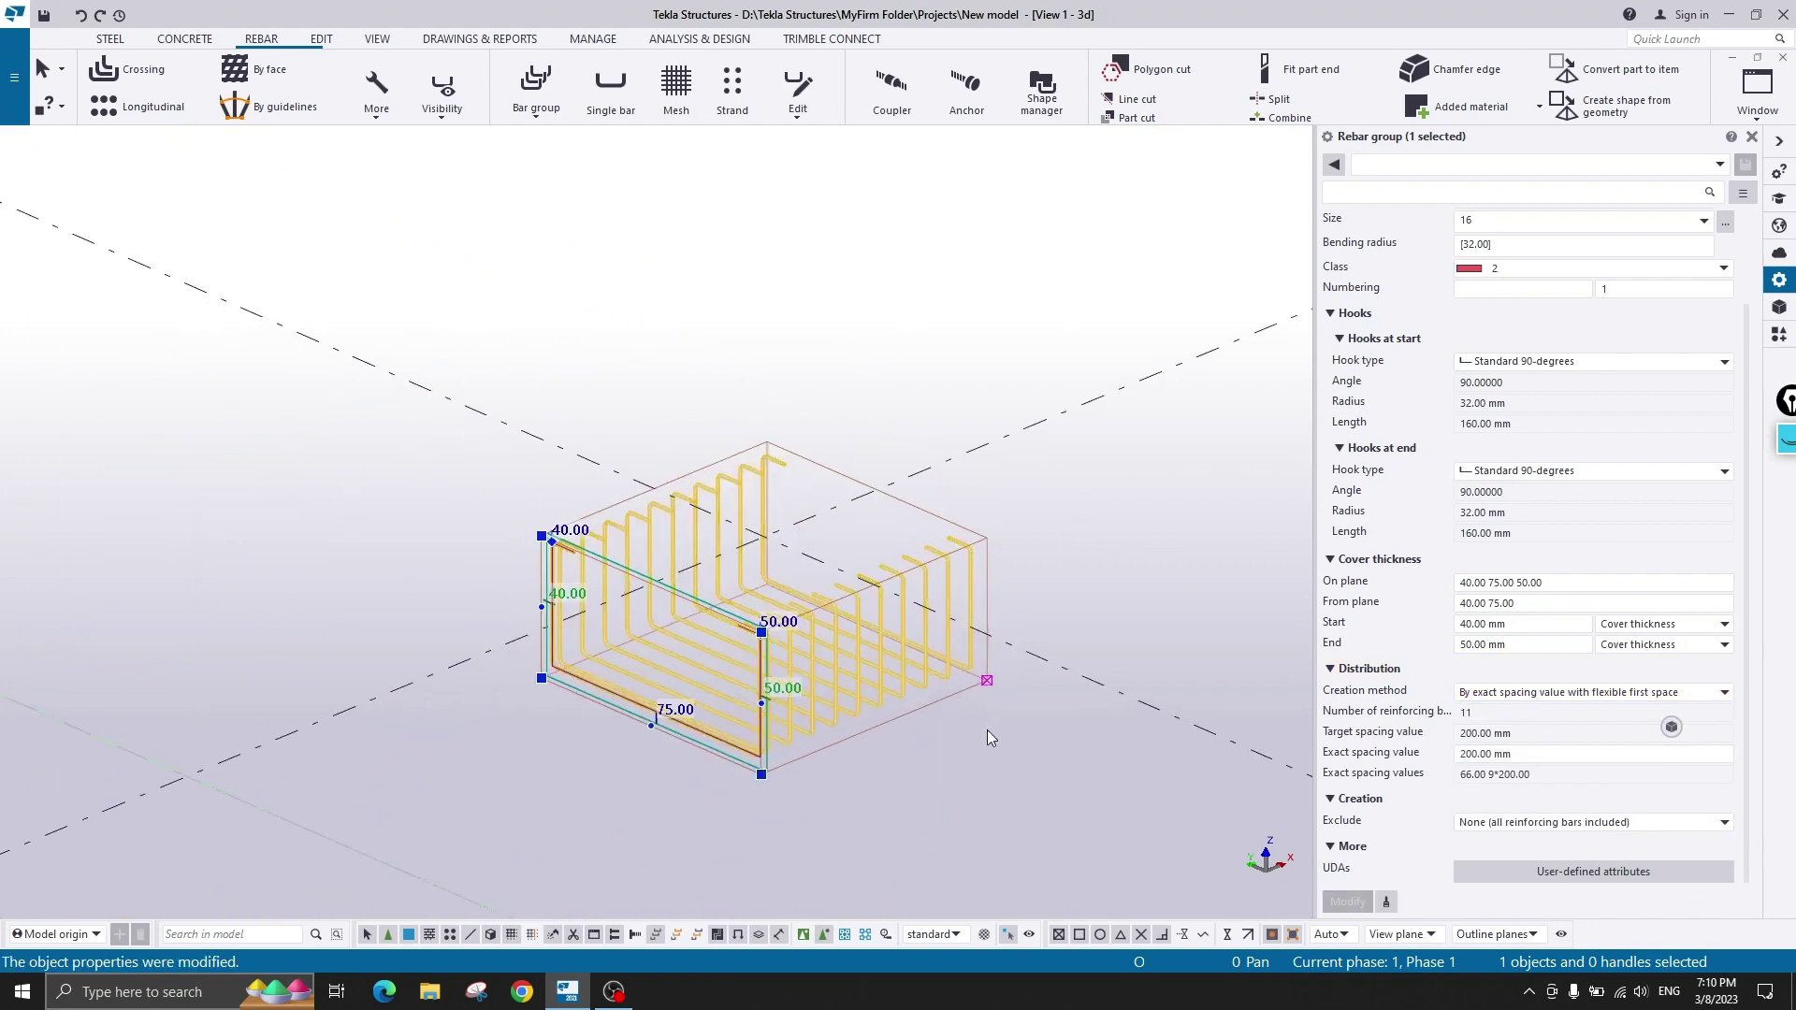
{"action": "scroll", "coordinate": [801, 604], "scroll_direction": "up", "scroll_amount": 8}
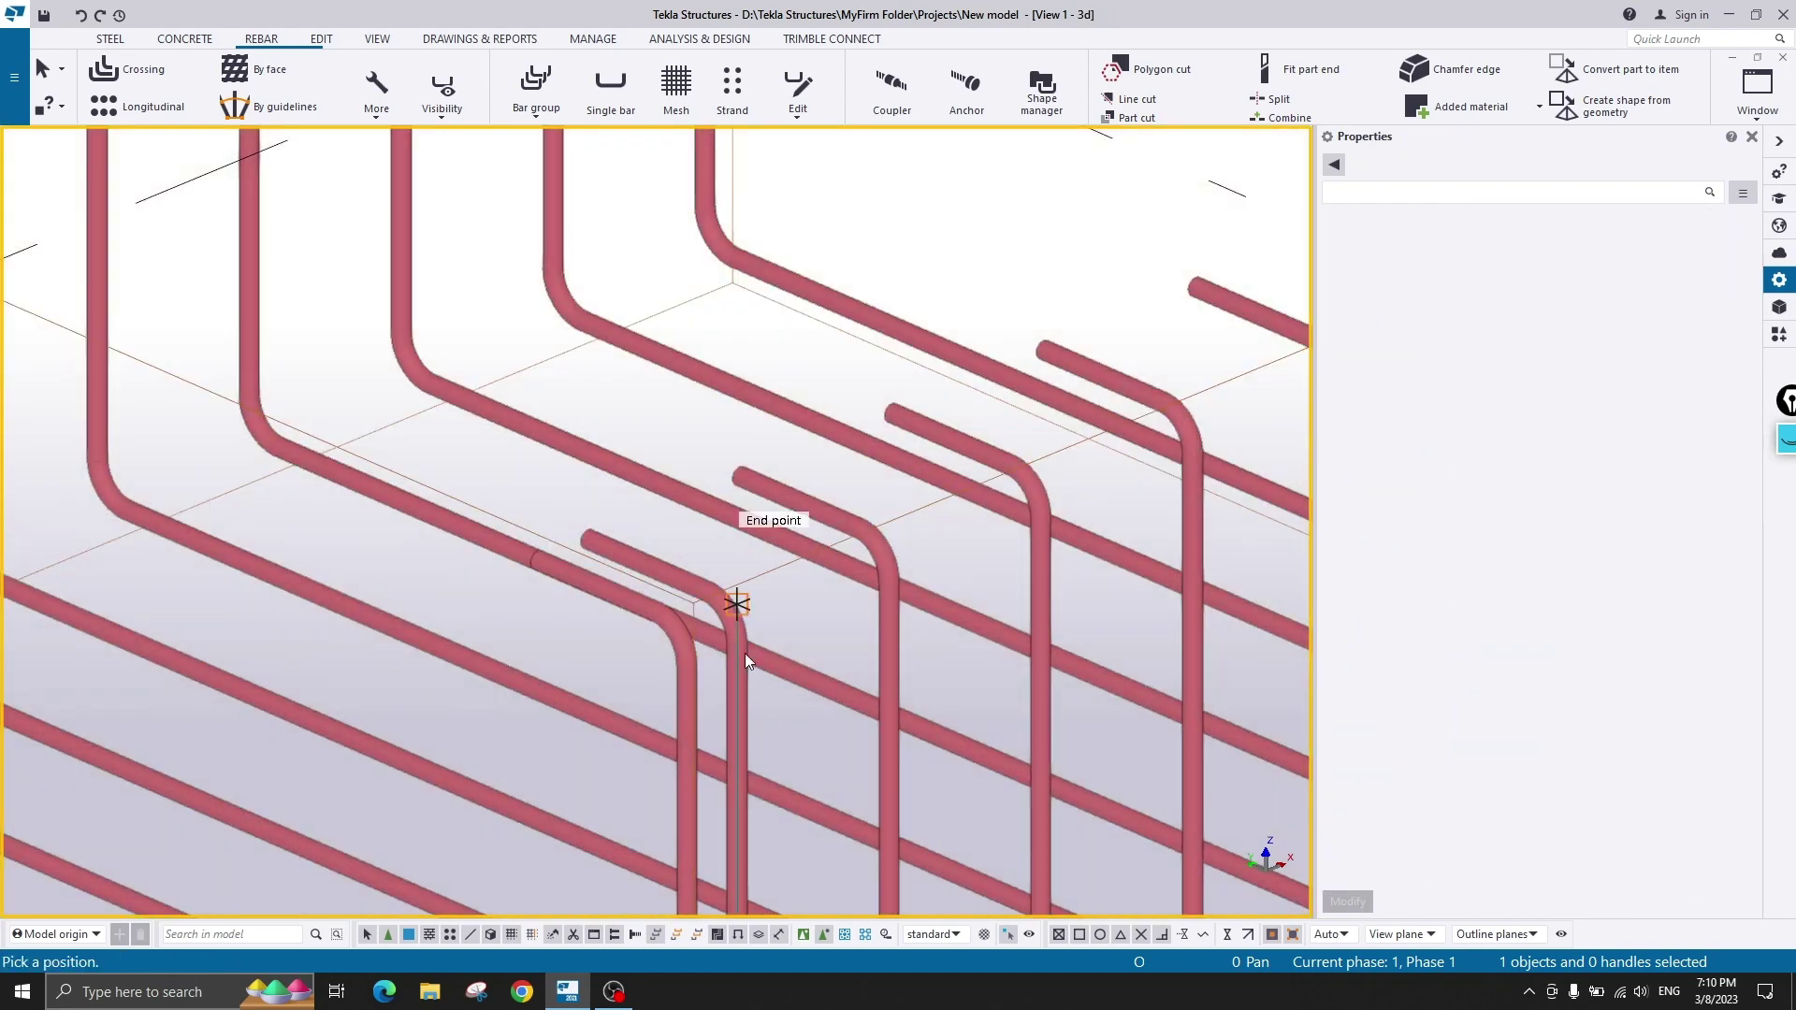
{"action": "scroll", "coordinate": [733, 601], "scroll_direction": "up", "scroll_amount": 3}
{"action": "middle_click_drag", "start_coordinate": [697, 655], "coordinate": [646, 605], "text": "ctrl"}
{"action": "scroll", "coordinate": [864, 642], "scroll_direction": "down", "scroll_amount": 4}
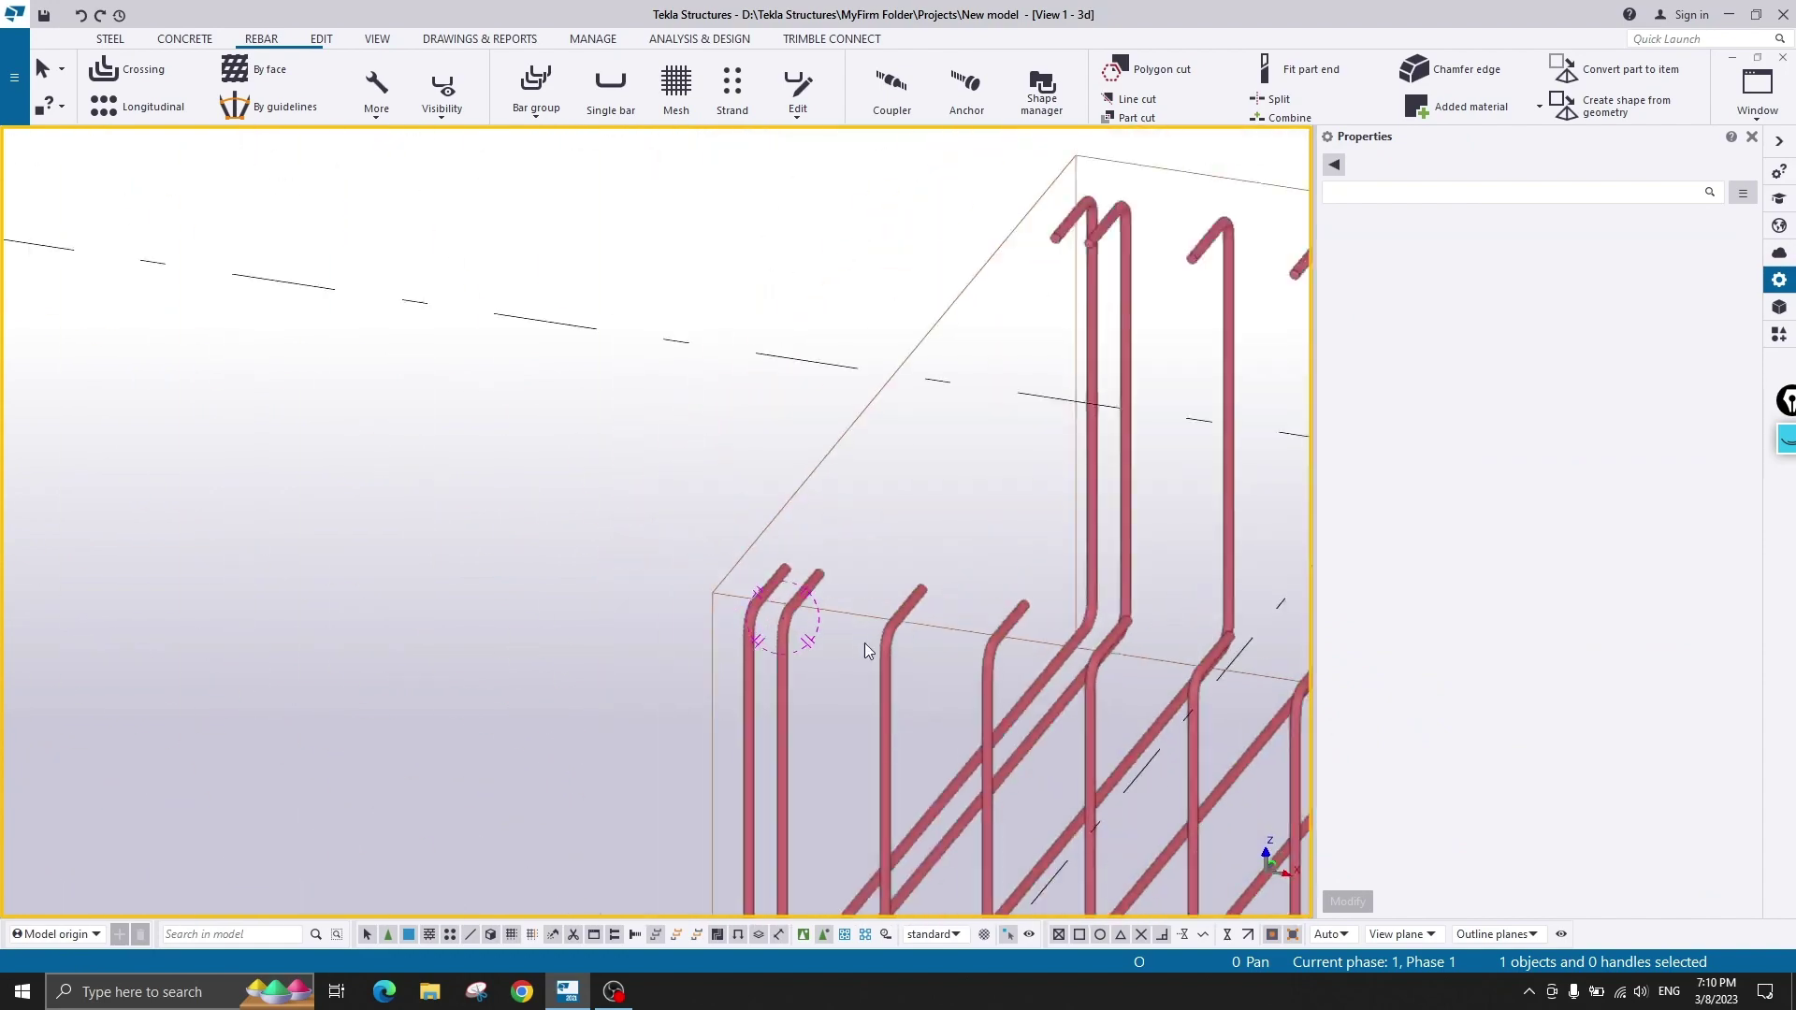
{"action": "middle_click_drag", "start_coordinate": [1038, 681], "coordinate": [767, 396]}
{"action": "scroll", "coordinate": [767, 397], "scroll_direction": "up", "scroll_amount": 1}
{"action": "middle_click_drag", "start_coordinate": [847, 475], "coordinate": [789, 418]}
{"action": "scroll", "coordinate": [785, 418], "scroll_direction": "up", "scroll_amount": 6}
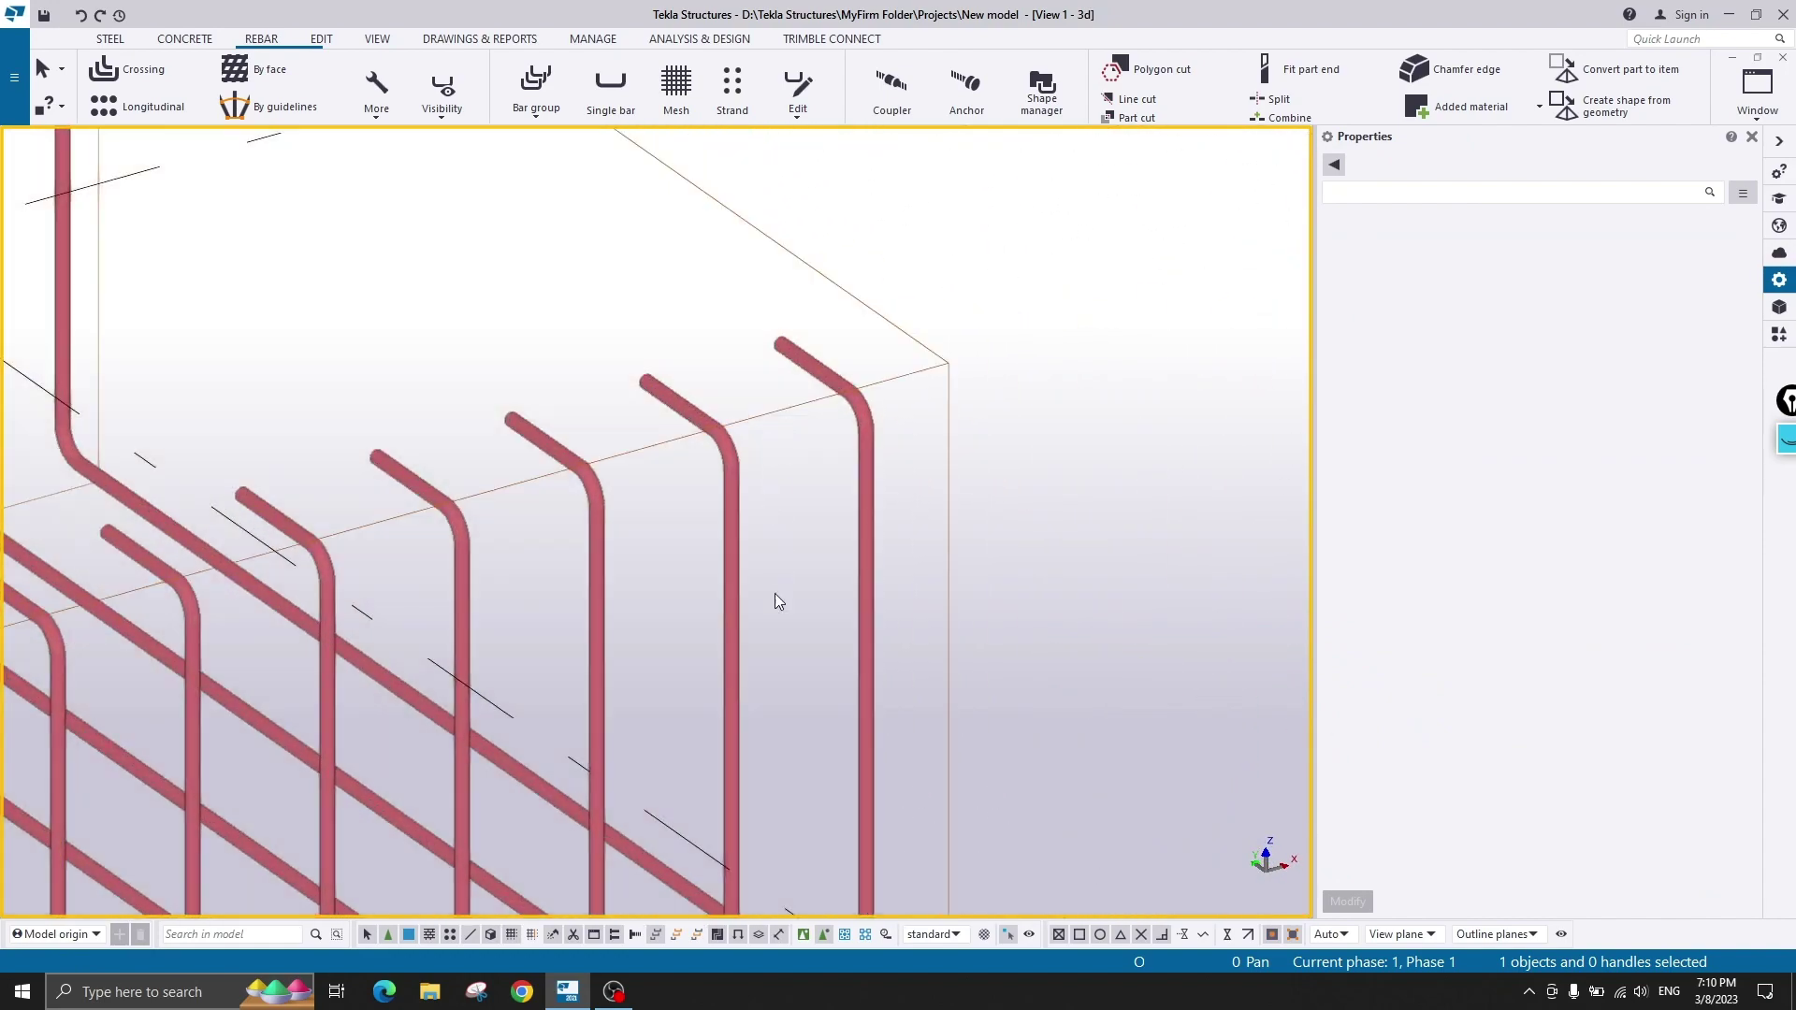
- Measure the spacing between the last two bars at the footing's far end
{"action": "key", "text": "f"}
{"action": "left_click", "coordinate": [731, 441]}
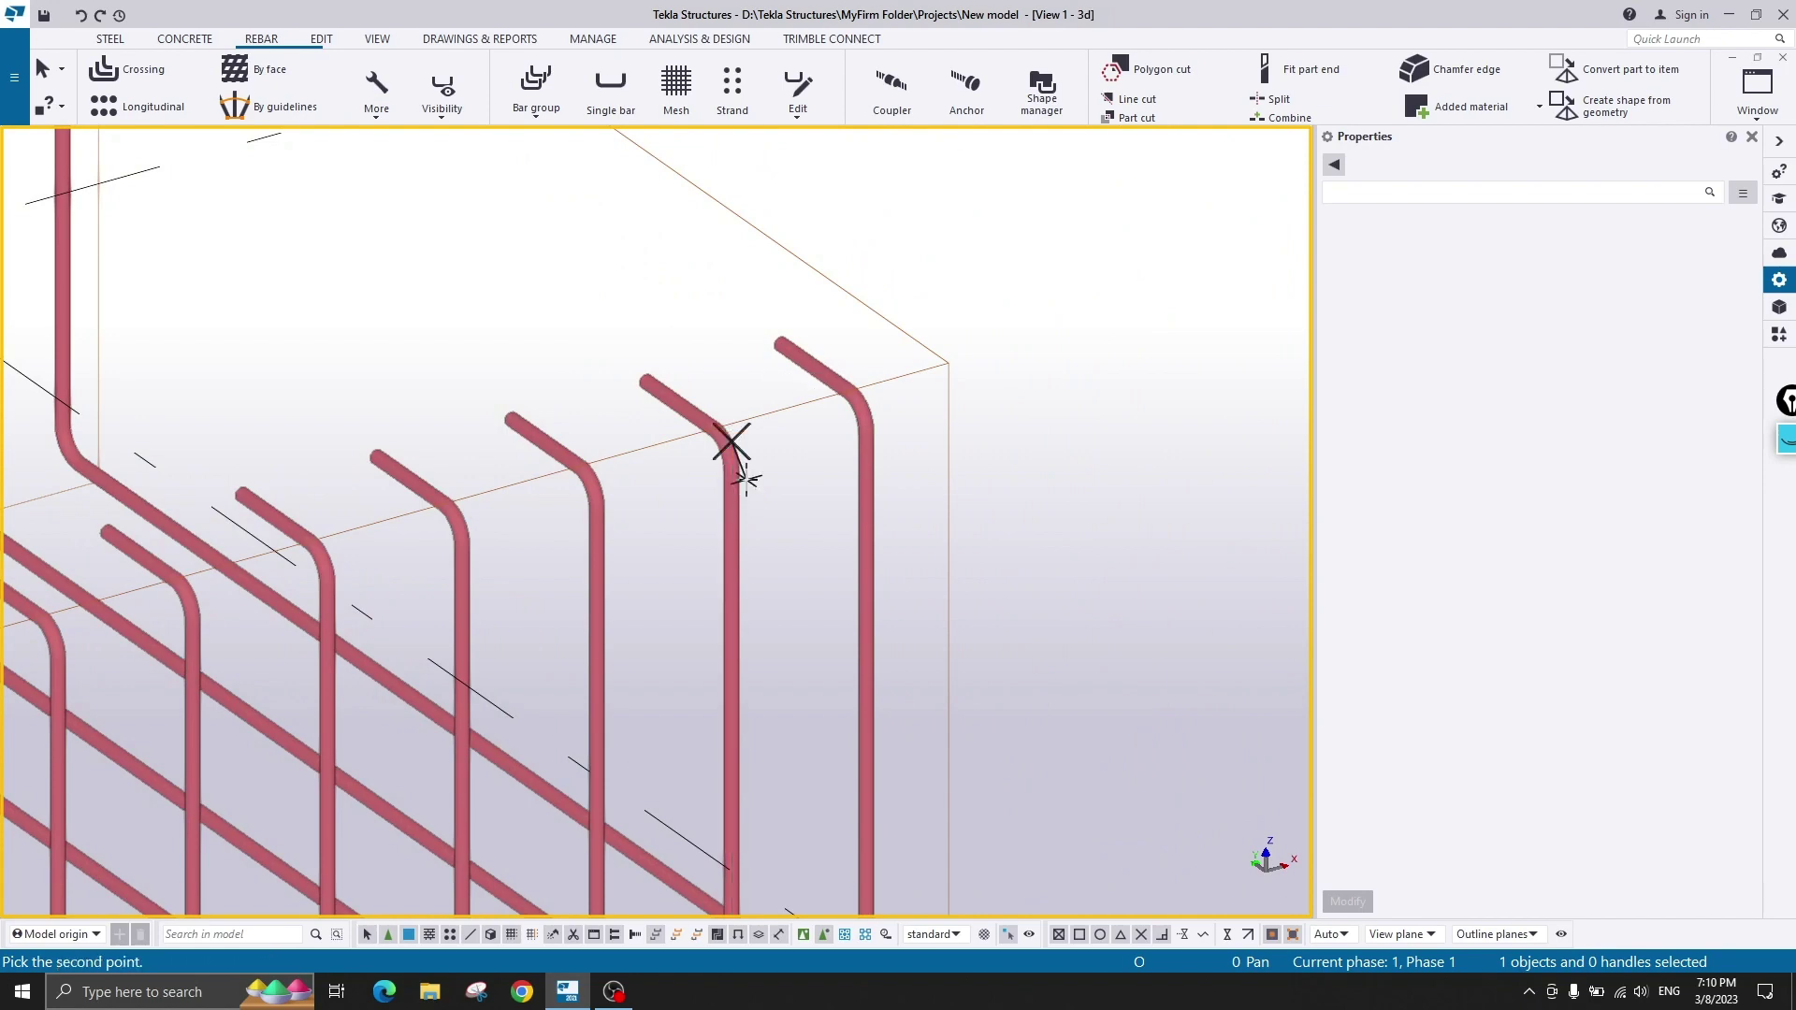
{"action": "left_click", "coordinate": [867, 404]}
{"action": "scroll", "coordinate": [842, 454], "scroll_direction": "up", "scroll_amount": 3}
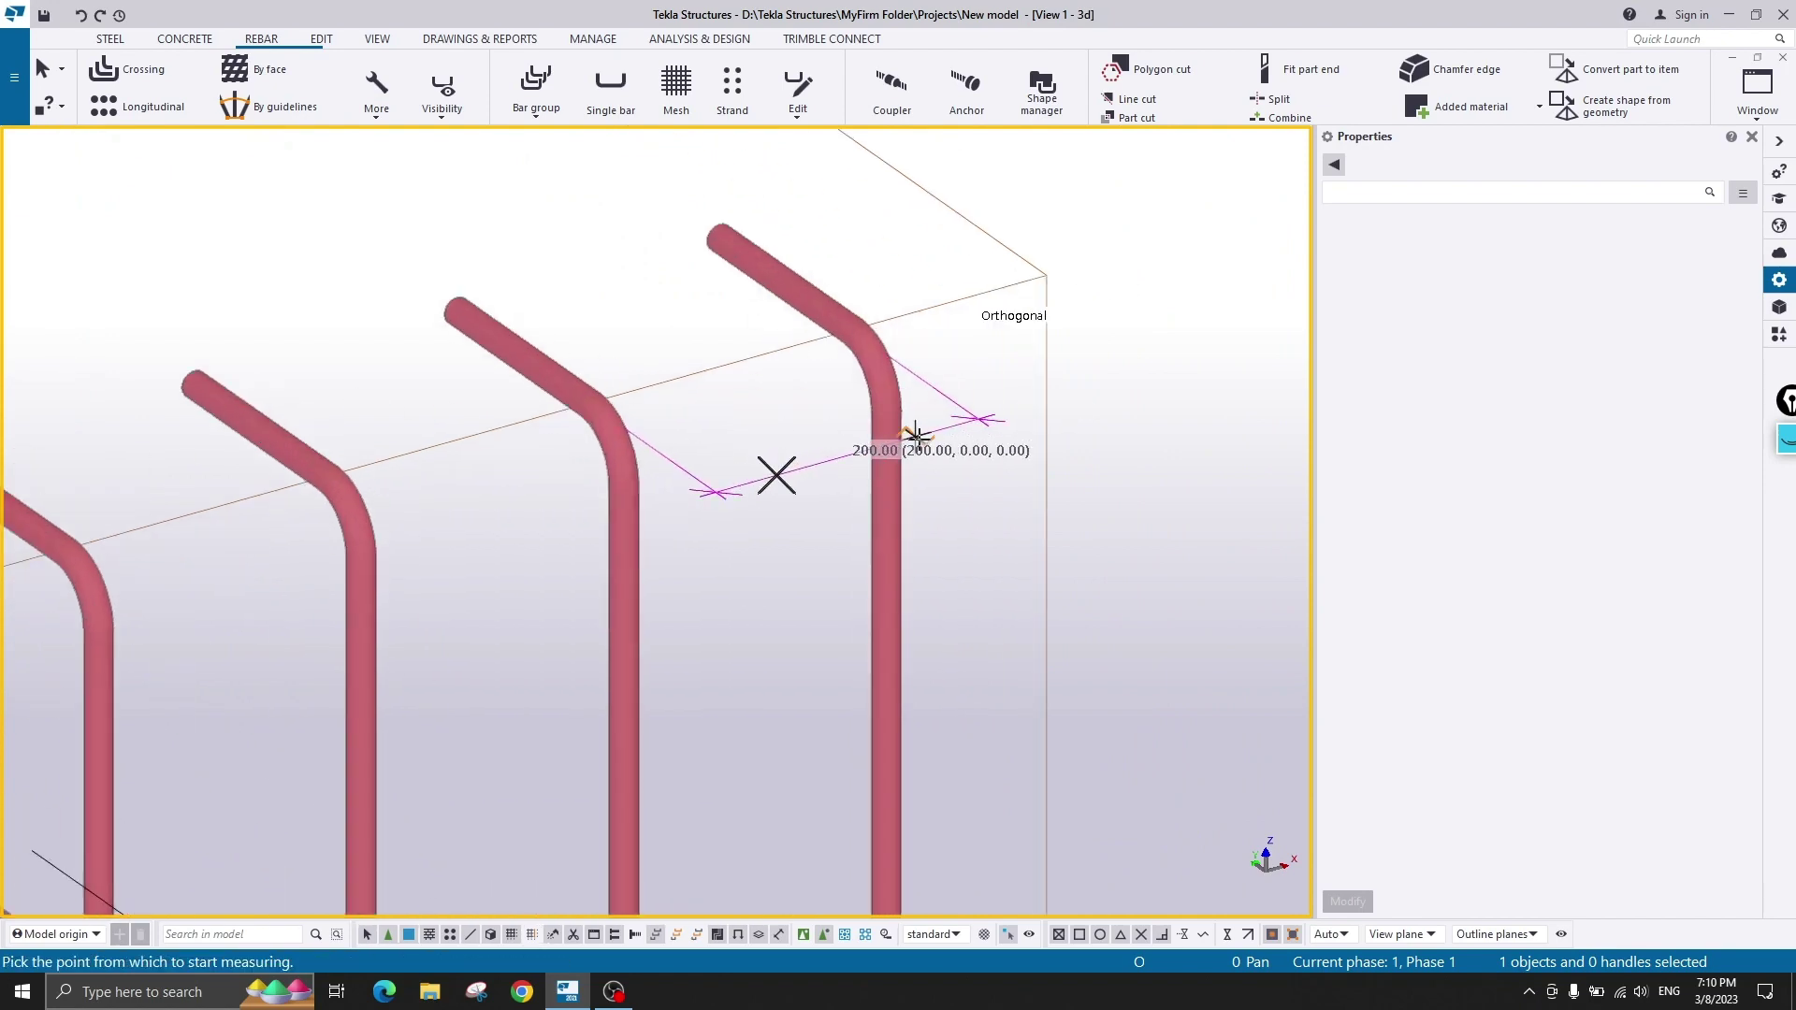
- Measure the spacing between two neighbouring bars in the middle of the group and end the measuring command
{"action": "scroll", "coordinate": [1160, 457], "scroll_direction": "down", "scroll_amount": 4}
{"action": "scroll", "coordinate": [1160, 456], "scroll_direction": "up", "scroll_amount": 4}
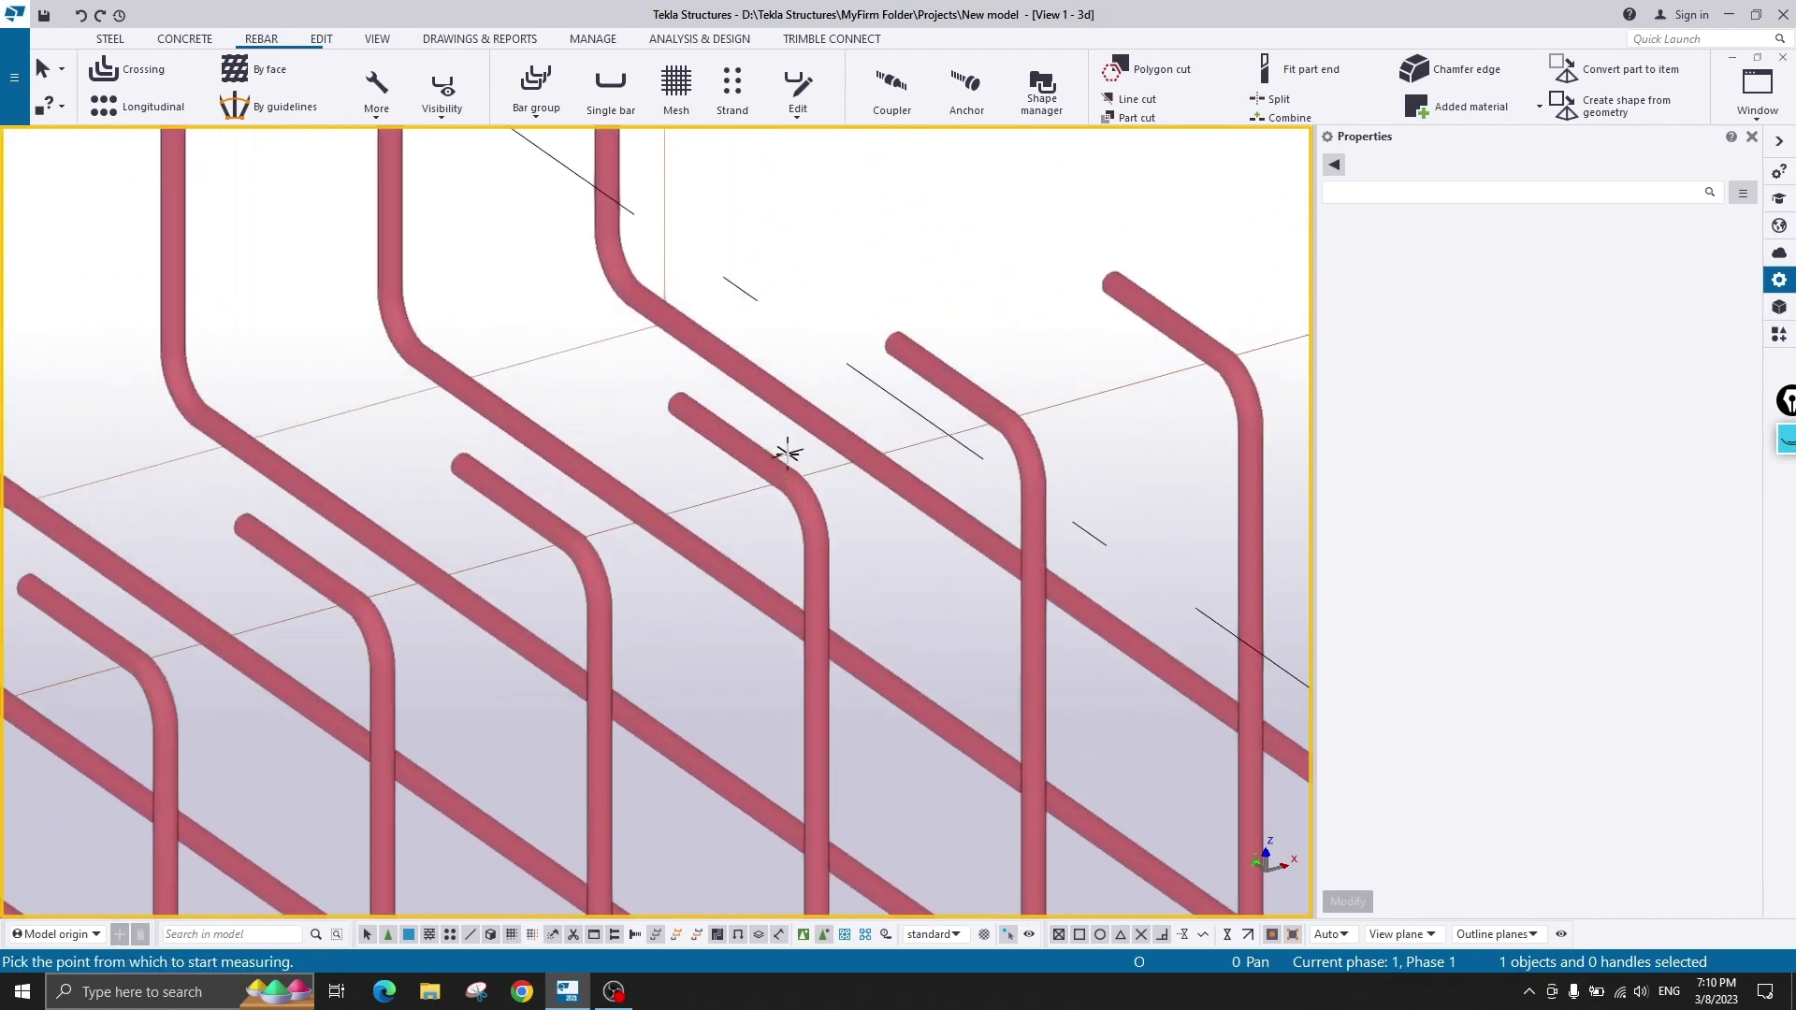
{"action": "left_click", "coordinate": [600, 562]}
{"action": "left_click", "coordinate": [816, 500]}
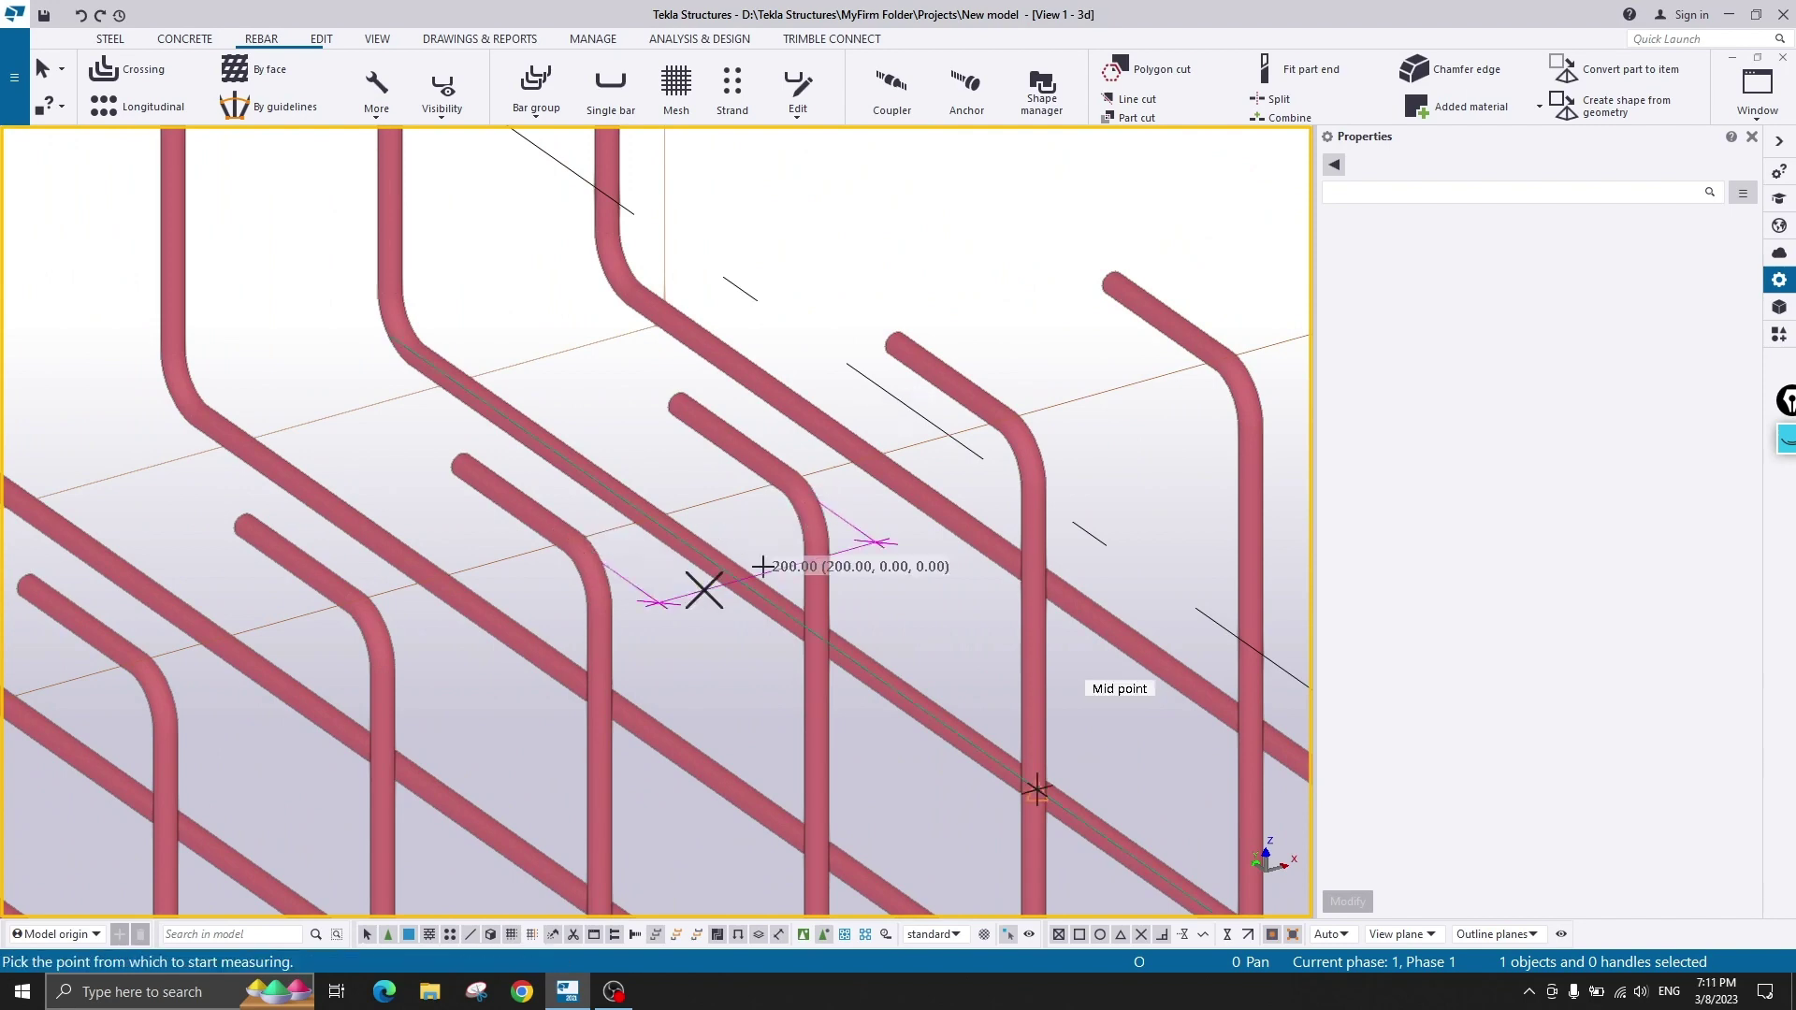
{"action": "scroll", "coordinate": [787, 563], "scroll_direction": "down", "scroll_amount": 3}
{"action": "right_click", "coordinate": [814, 406]}
{"action": "left_click", "coordinate": [840, 417]}
{"action": "scroll", "coordinate": [823, 561], "scroll_direction": "down", "scroll_amount": 4}
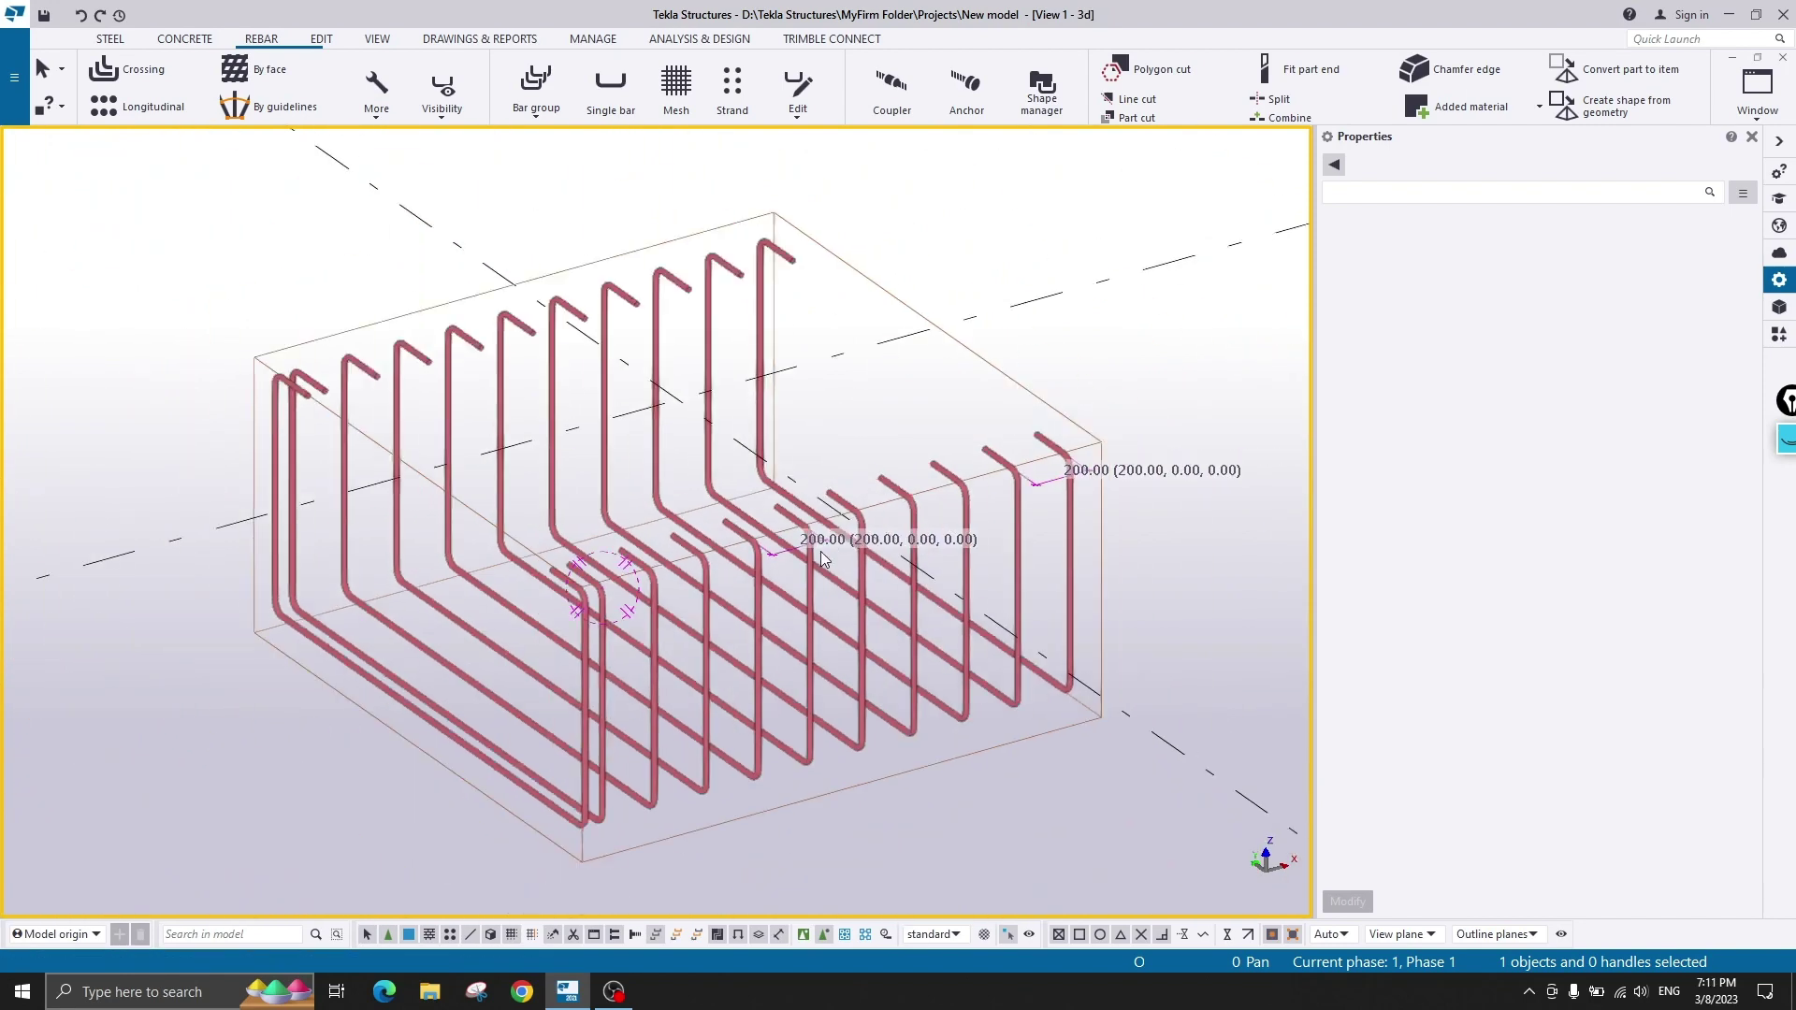
- Measure the spacing between the first two, closely placed bars at the footing's near end
{"action": "scroll", "coordinate": [692, 590], "scroll_direction": "up", "scroll_amount": 4}
{"action": "scroll", "coordinate": [690, 590], "scroll_direction": "up", "scroll_amount": 2}
{"action": "left_click", "coordinate": [572, 515]}
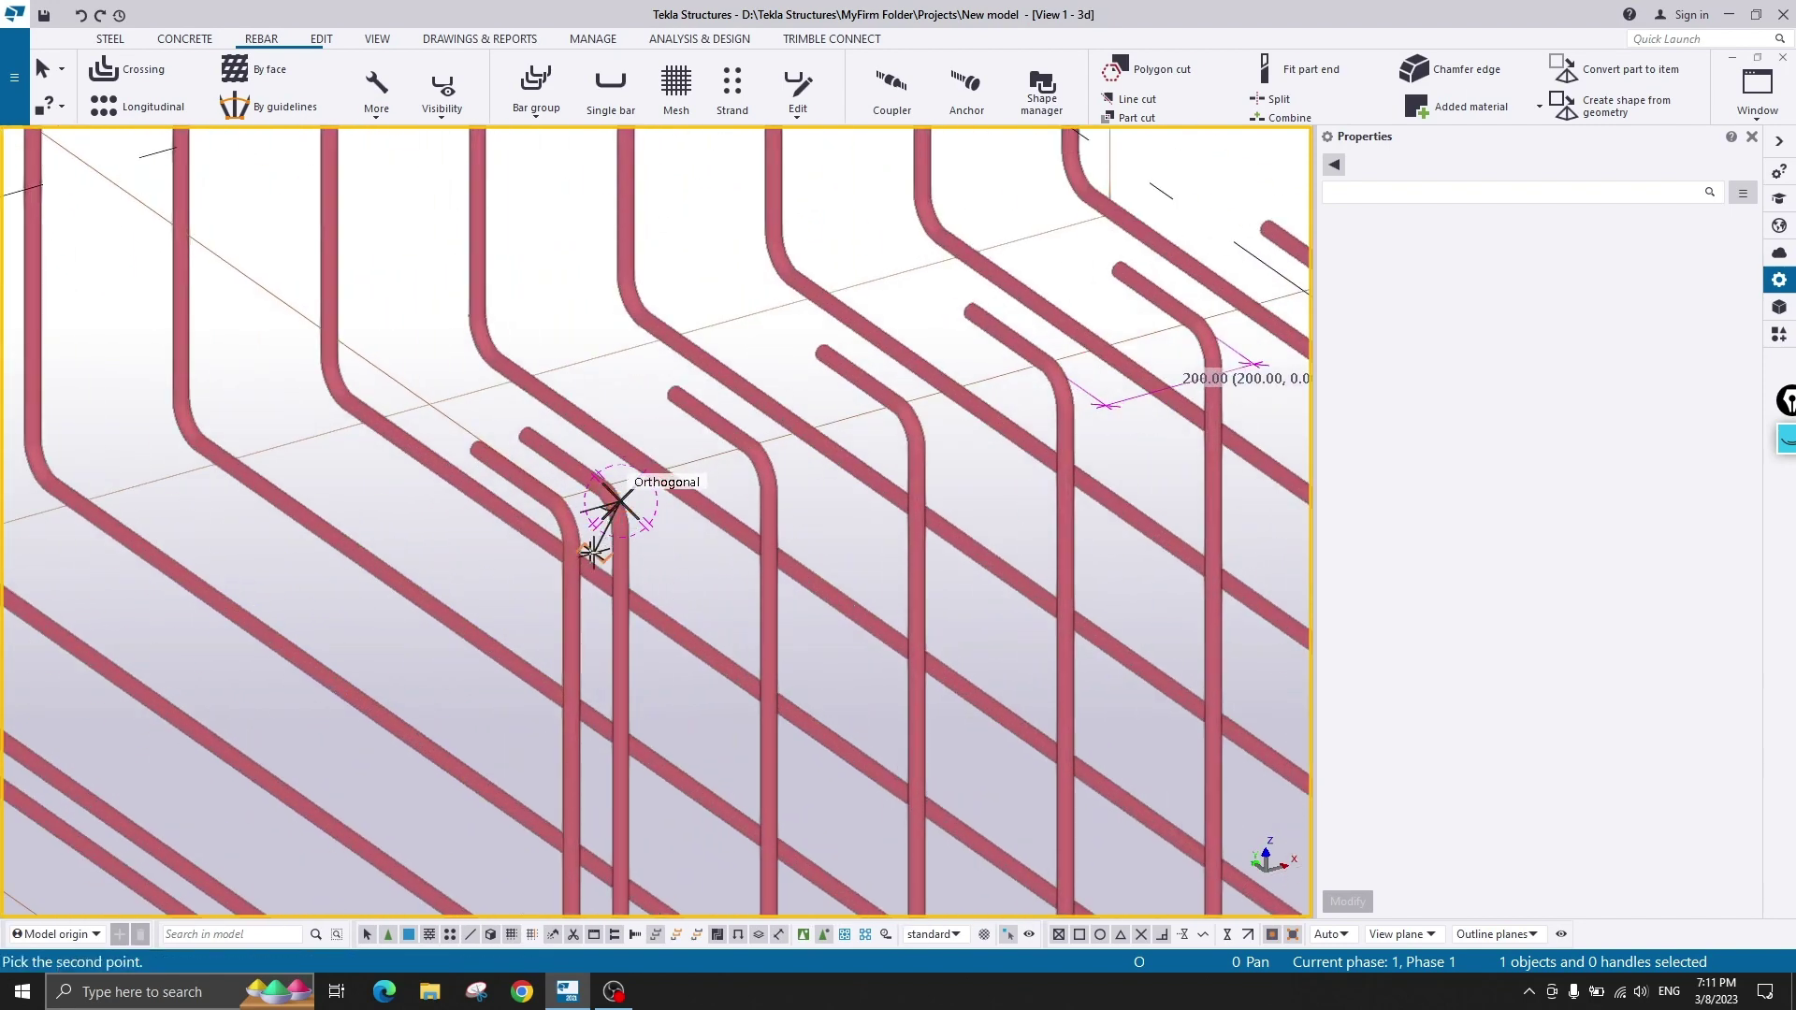
{"action": "left_click", "coordinate": [577, 539]}
{"action": "left_click", "coordinate": [600, 536]}
{"action": "scroll", "coordinate": [598, 547], "scroll_direction": "up", "scroll_amount": 2}
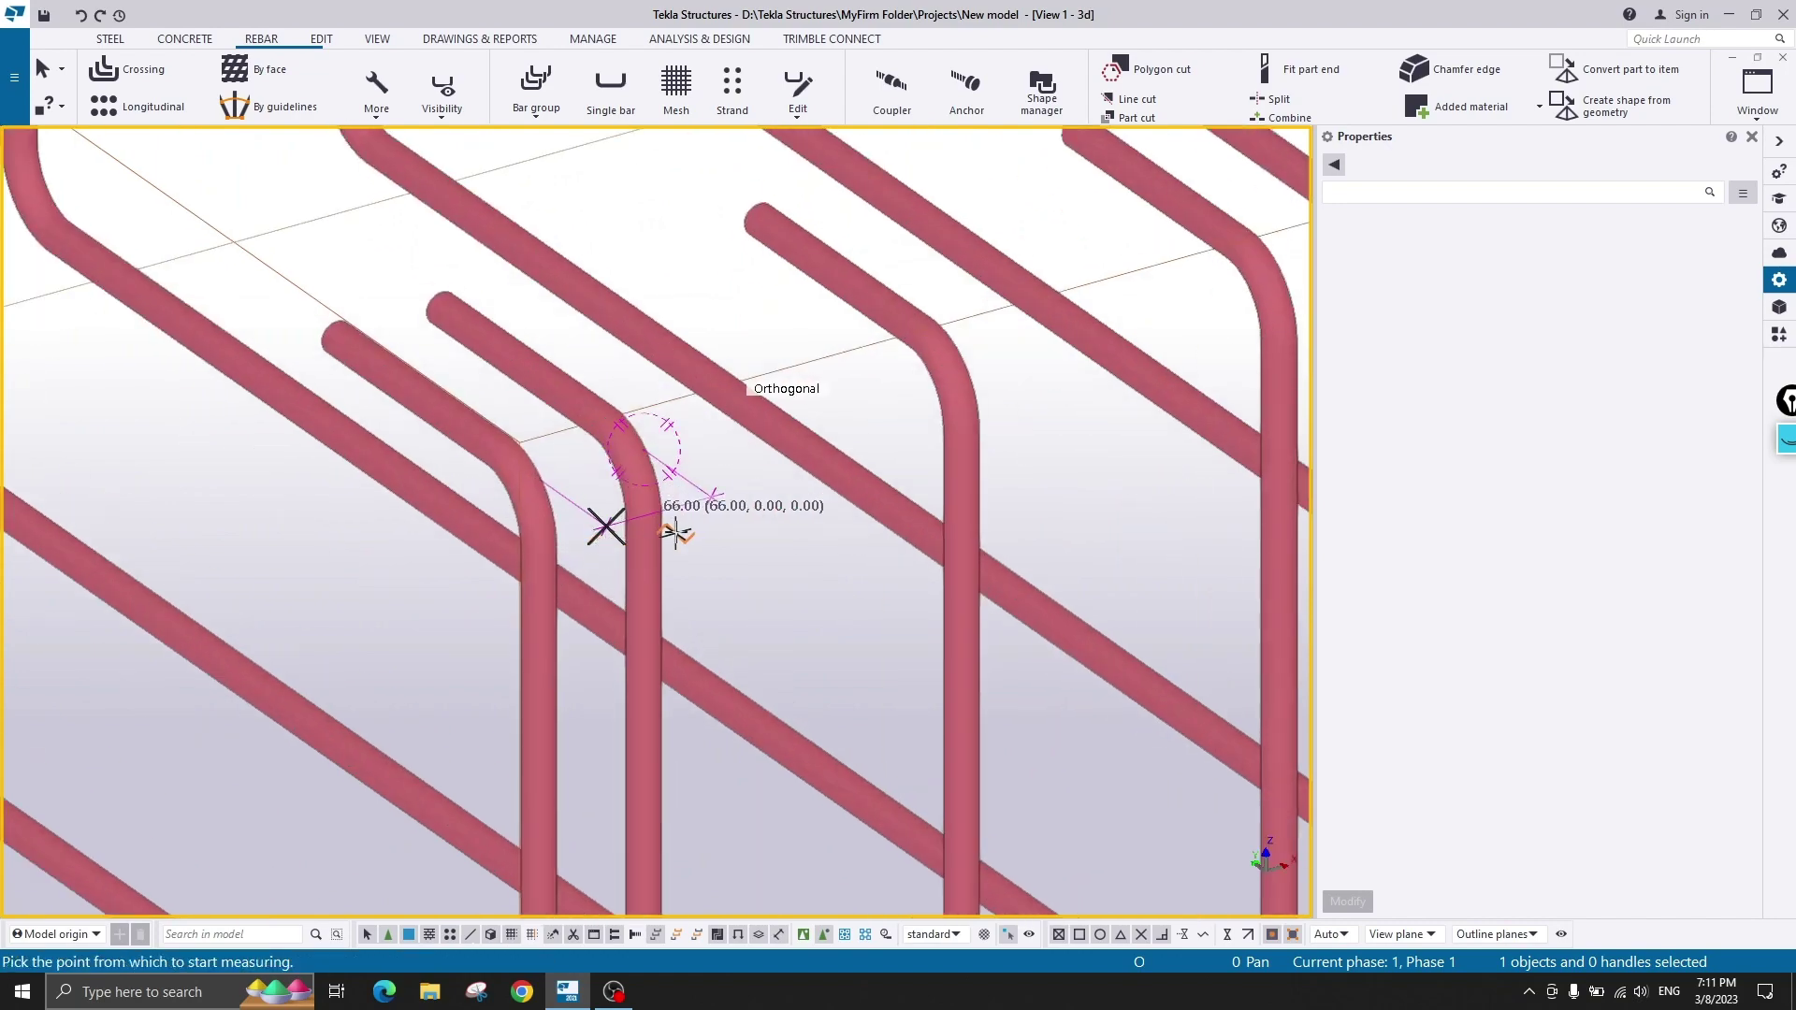
{"action": "right_click", "coordinate": [690, 519]}
{"action": "left_click", "coordinate": [723, 531]}
- Set the bar group's creation method to Equal distribution by number of reinforcing bars with 5 bars and apply the modification
{"action": "scroll", "coordinate": [718, 535], "scroll_direction": "down", "scroll_amount": 3}
{"action": "left_click", "coordinate": [672, 537]}
{"action": "scroll", "coordinate": [677, 538], "scroll_direction": "down", "scroll_amount": 3}
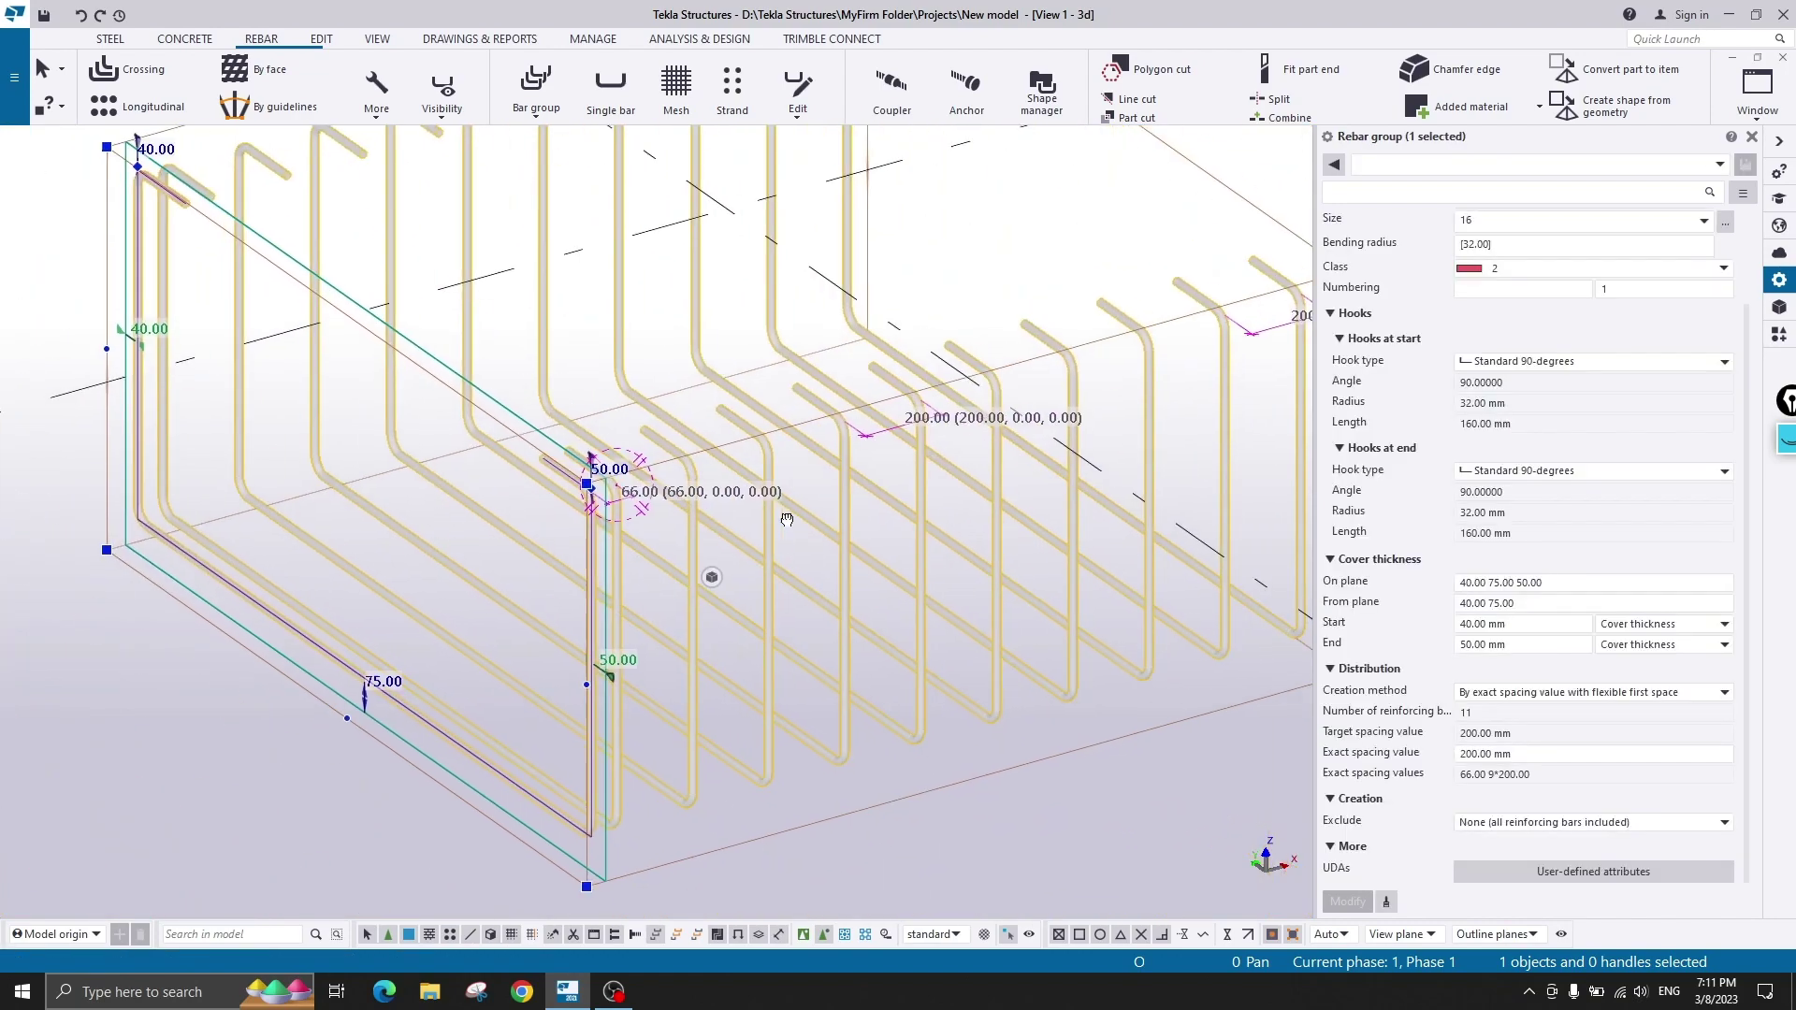
{"action": "left_click", "coordinate": [1553, 694]}
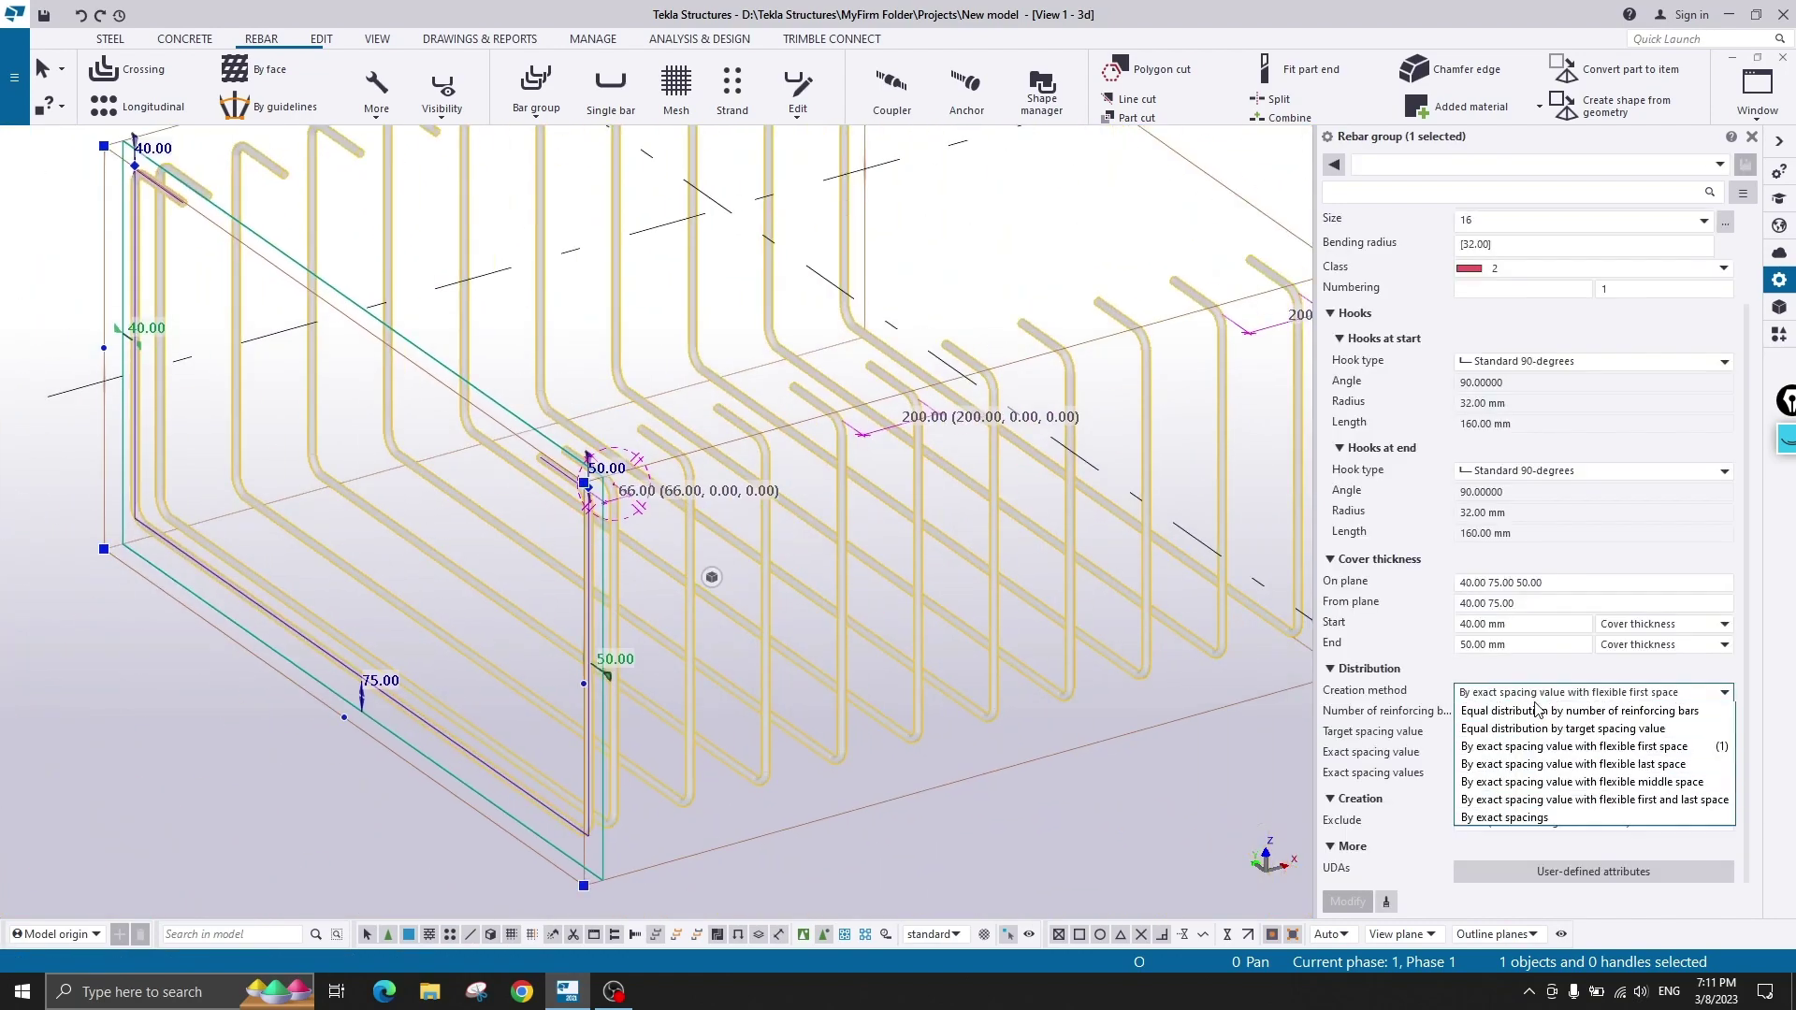
{"action": "left_click", "coordinate": [1657, 718]}
{"action": "left_click", "coordinate": [1335, 715]}
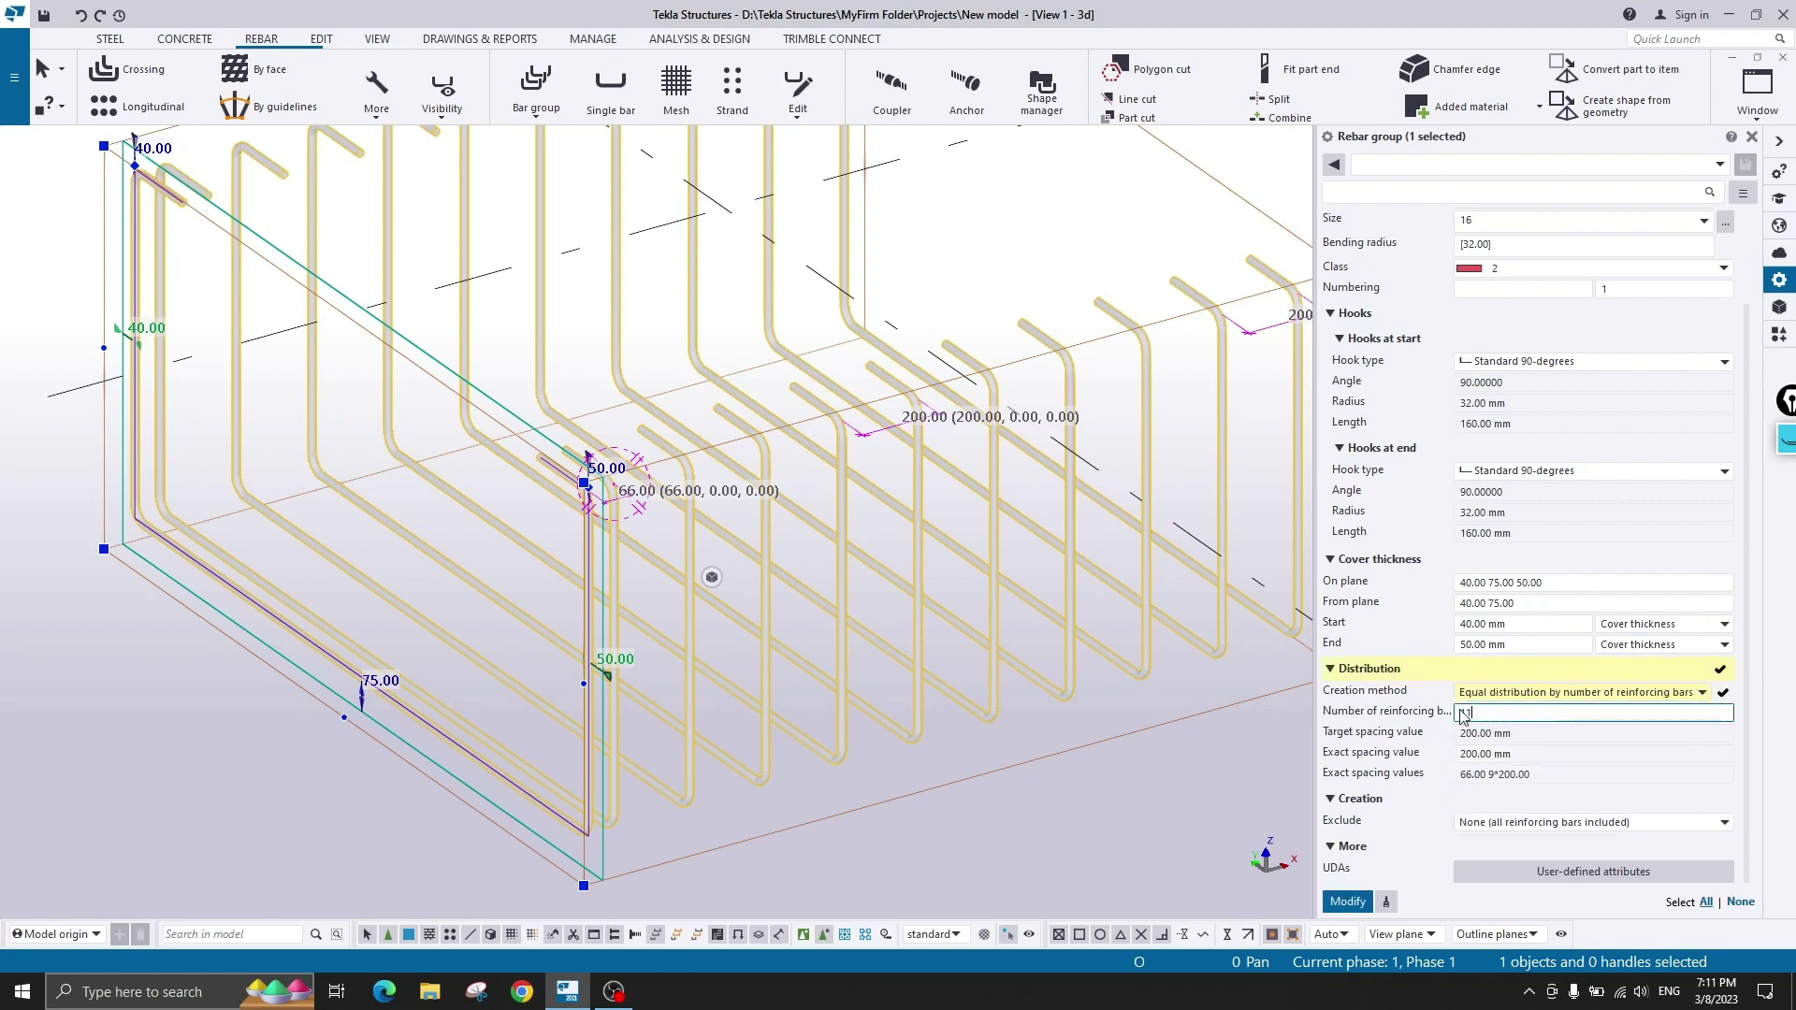
{"action": "scroll", "coordinate": [934, 428], "scroll_direction": "down", "scroll_amount": 2}
{"action": "middle_click_drag", "start_coordinate": [1085, 384], "coordinate": [938, 450]}
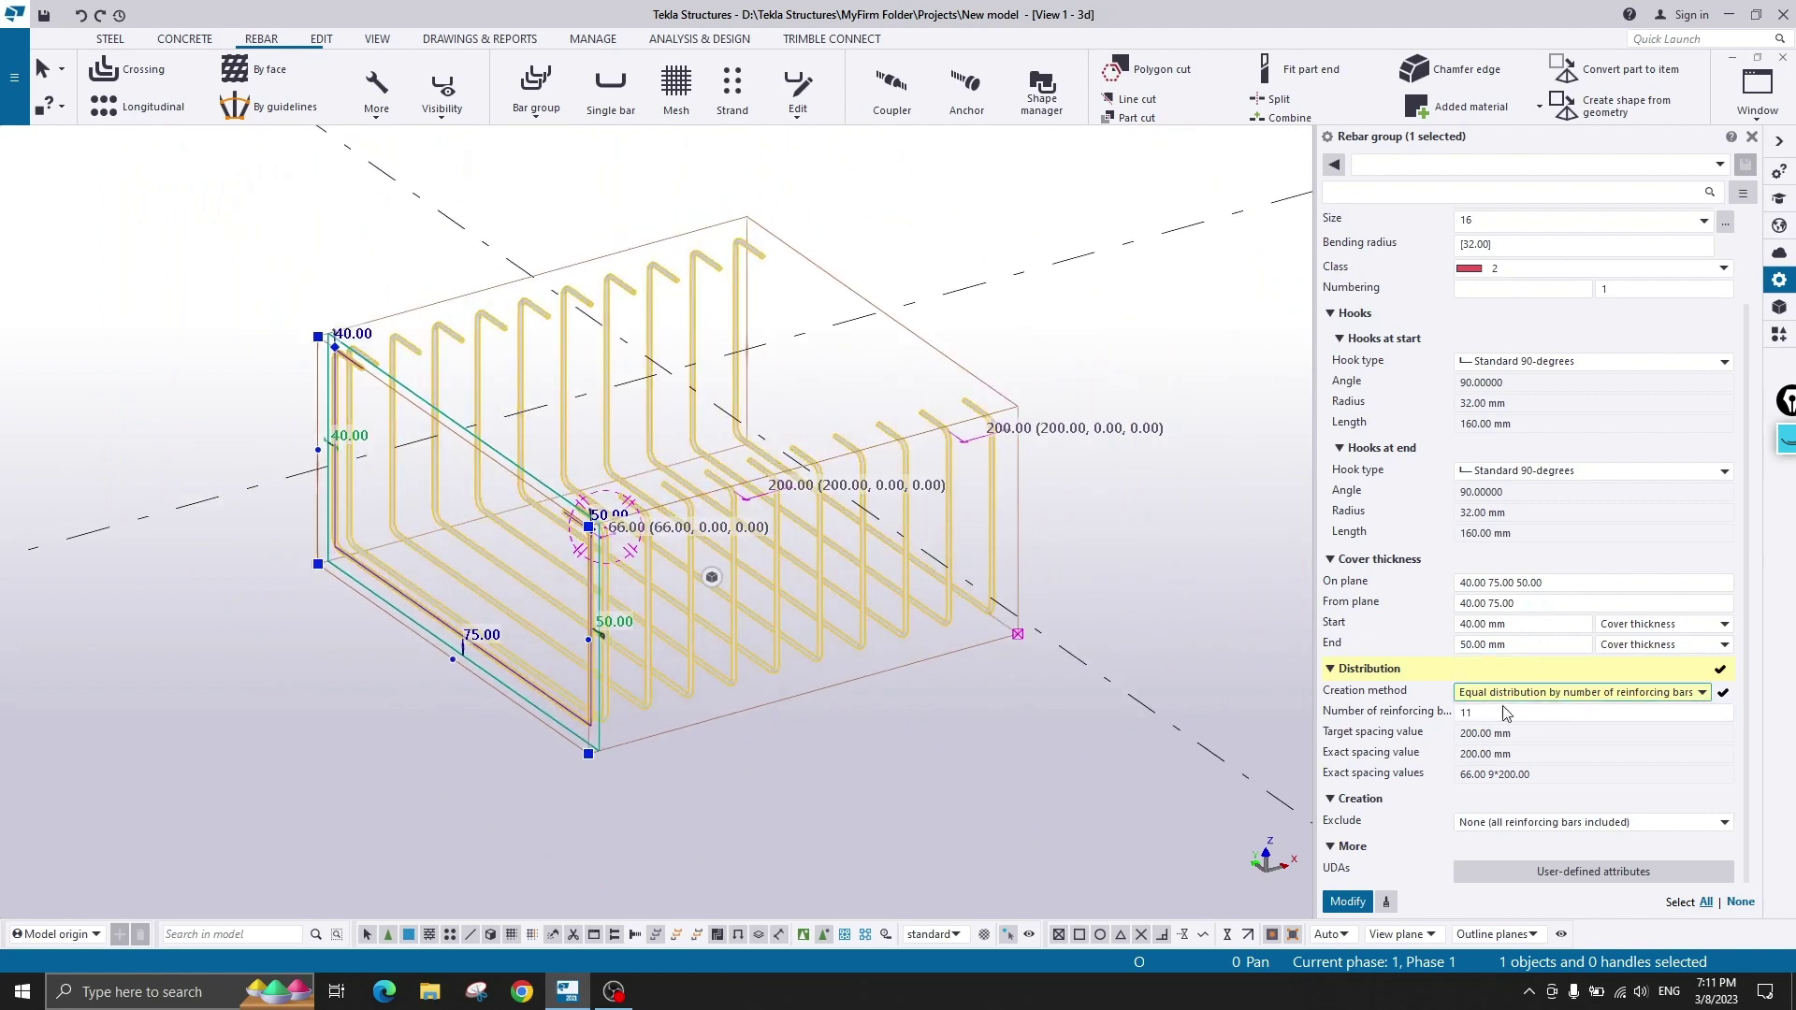
{"action": "left_click_drag", "start_coordinate": [1499, 714], "coordinate": [1382, 711]}
{"action": "type", "text": "5"}
{"action": "left_click", "coordinate": [1345, 901]}
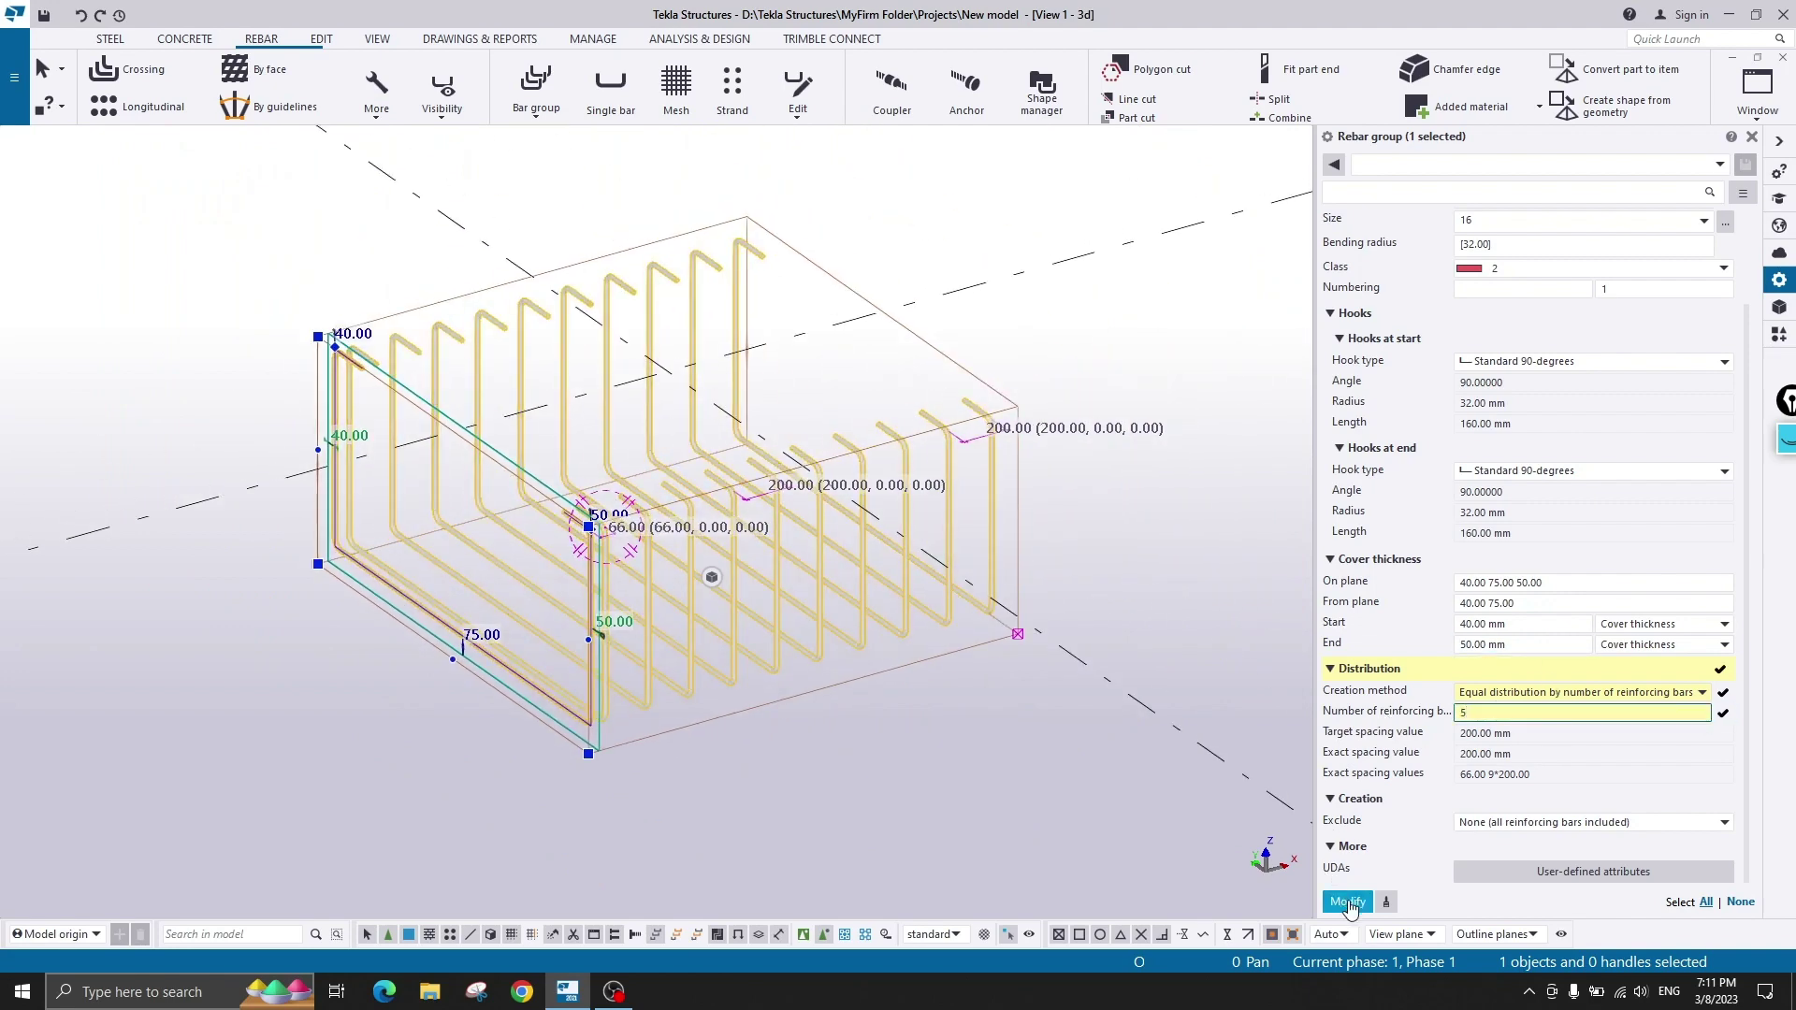
- Distribute the bars by exact spacing value with flexible middle space, using a 200 mm exact spacing value
{"action": "left_click", "coordinate": [1539, 692]}
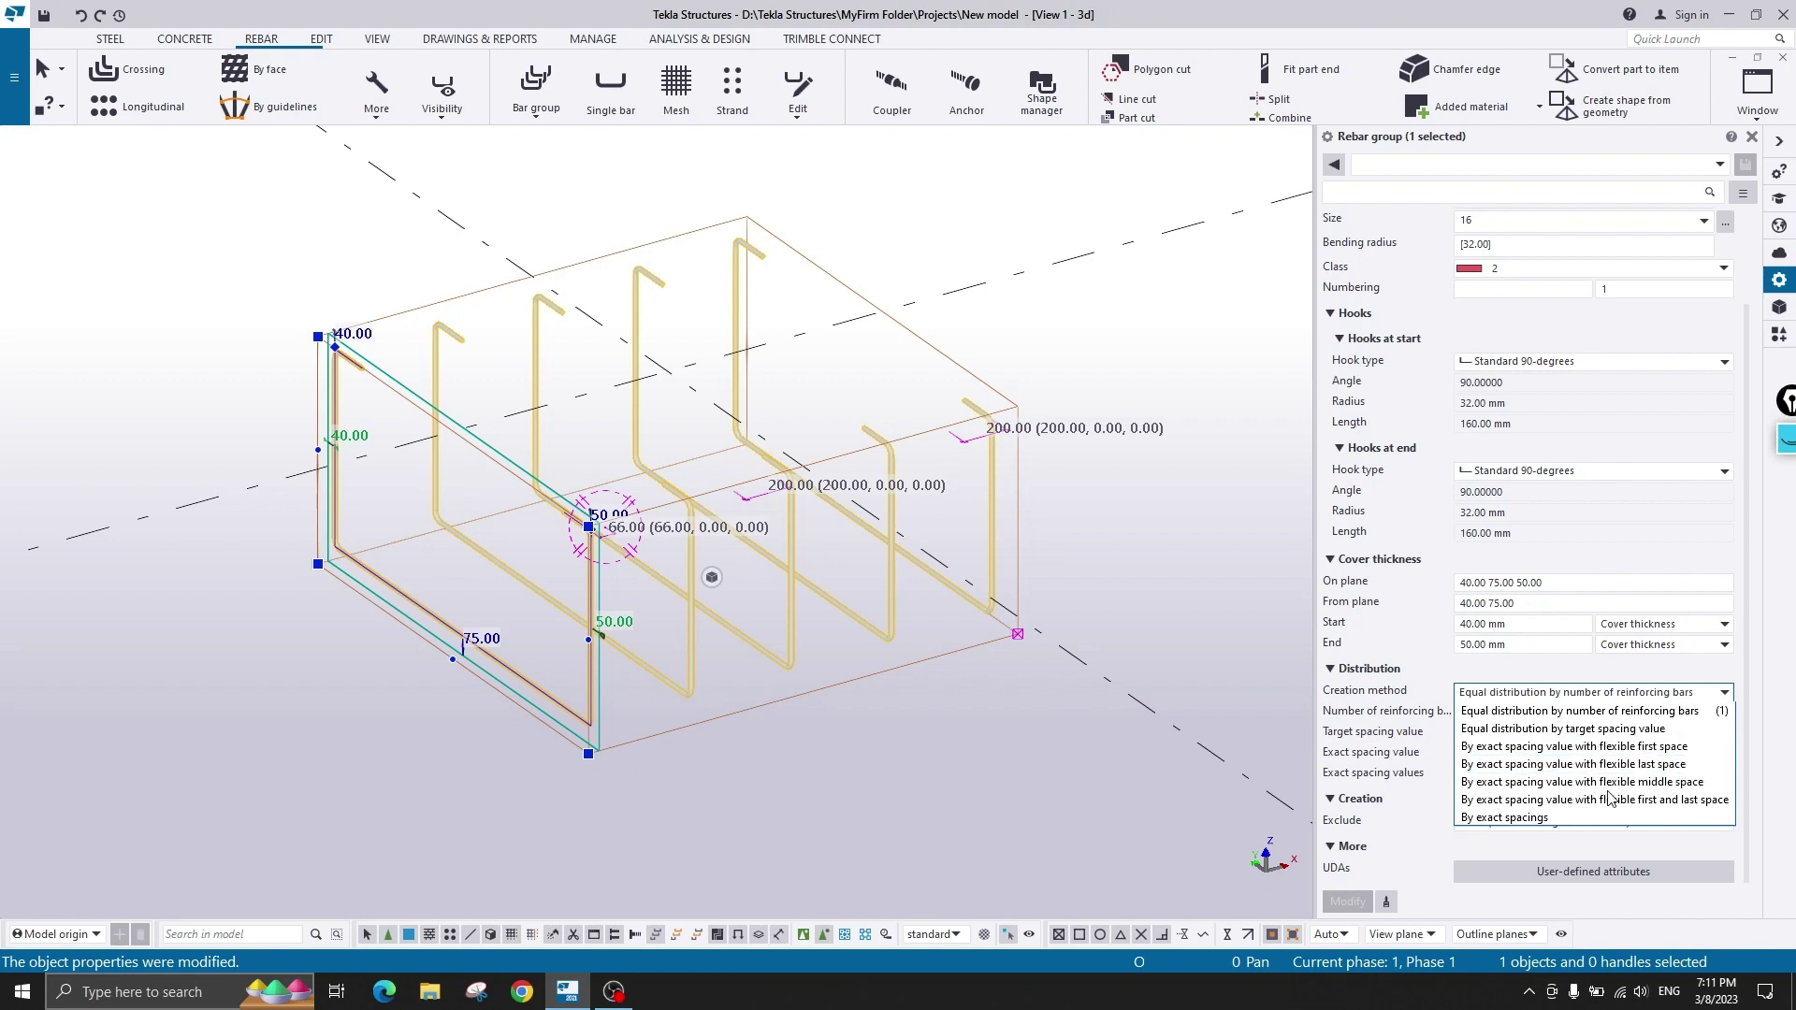
{"action": "left_click", "coordinate": [1663, 784]}
{"action": "left_click", "coordinate": [1348, 901]}
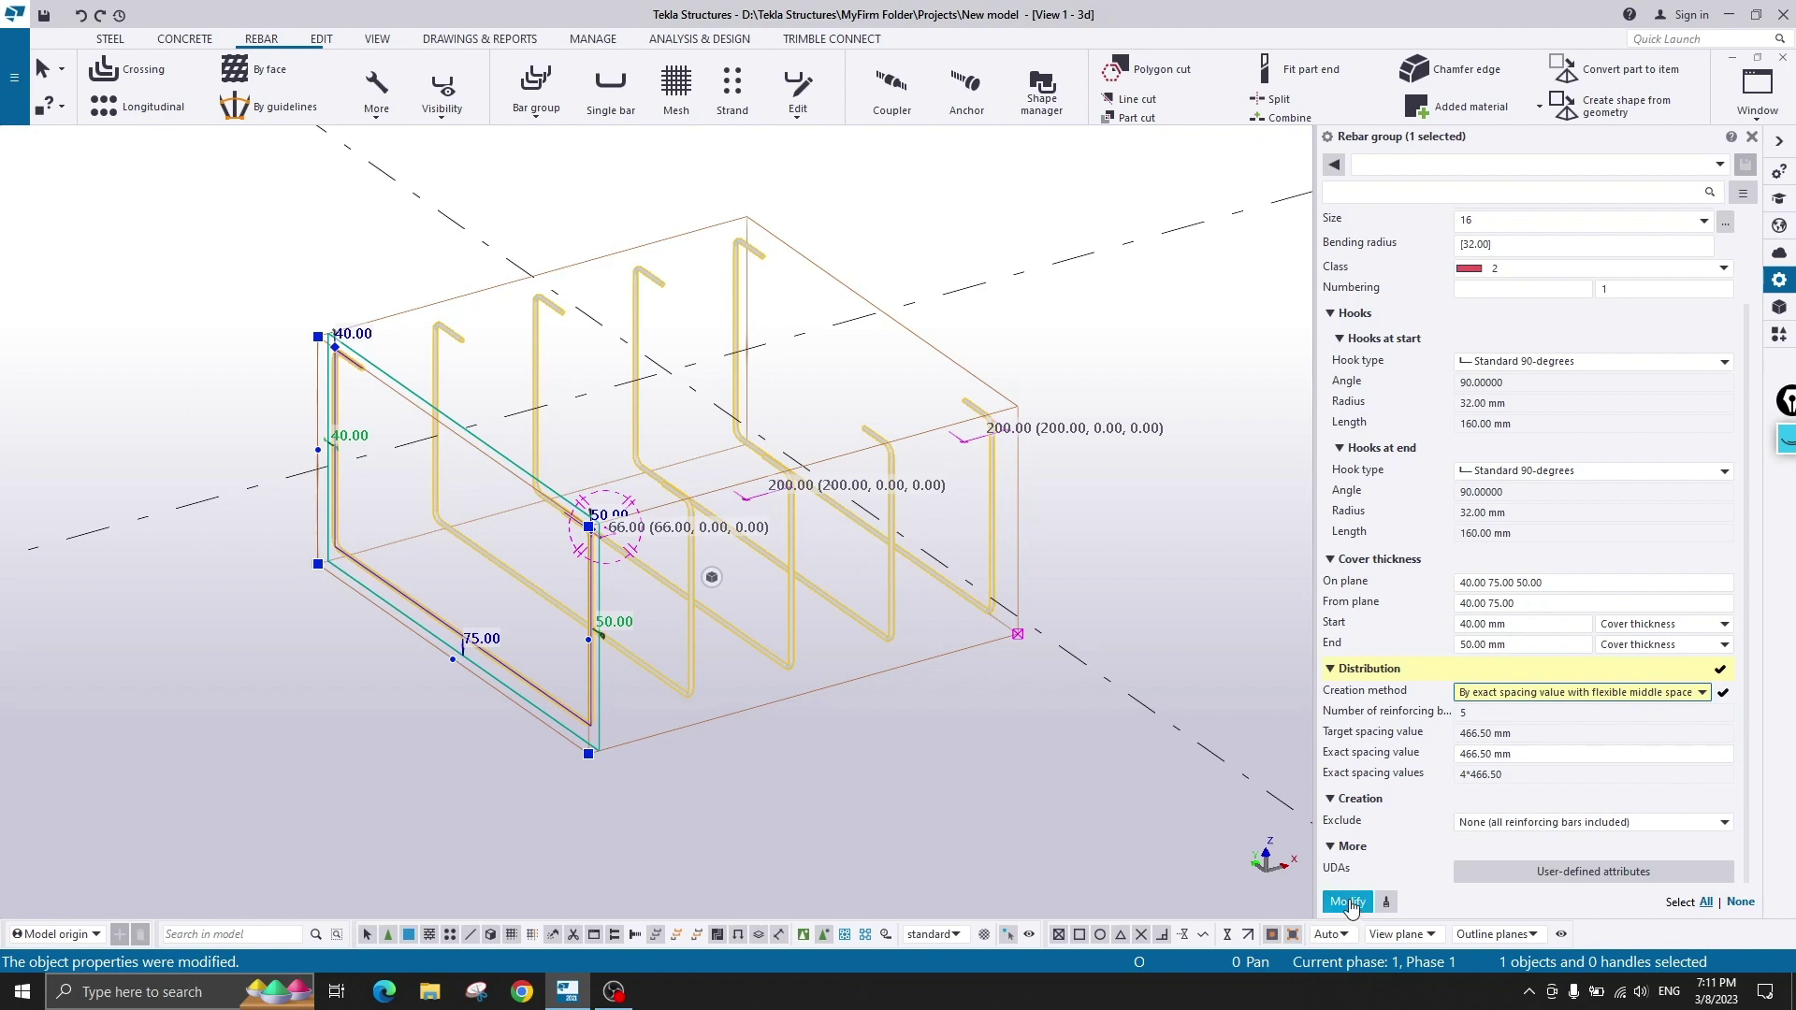
{"action": "left_click", "coordinate": [1515, 754]}
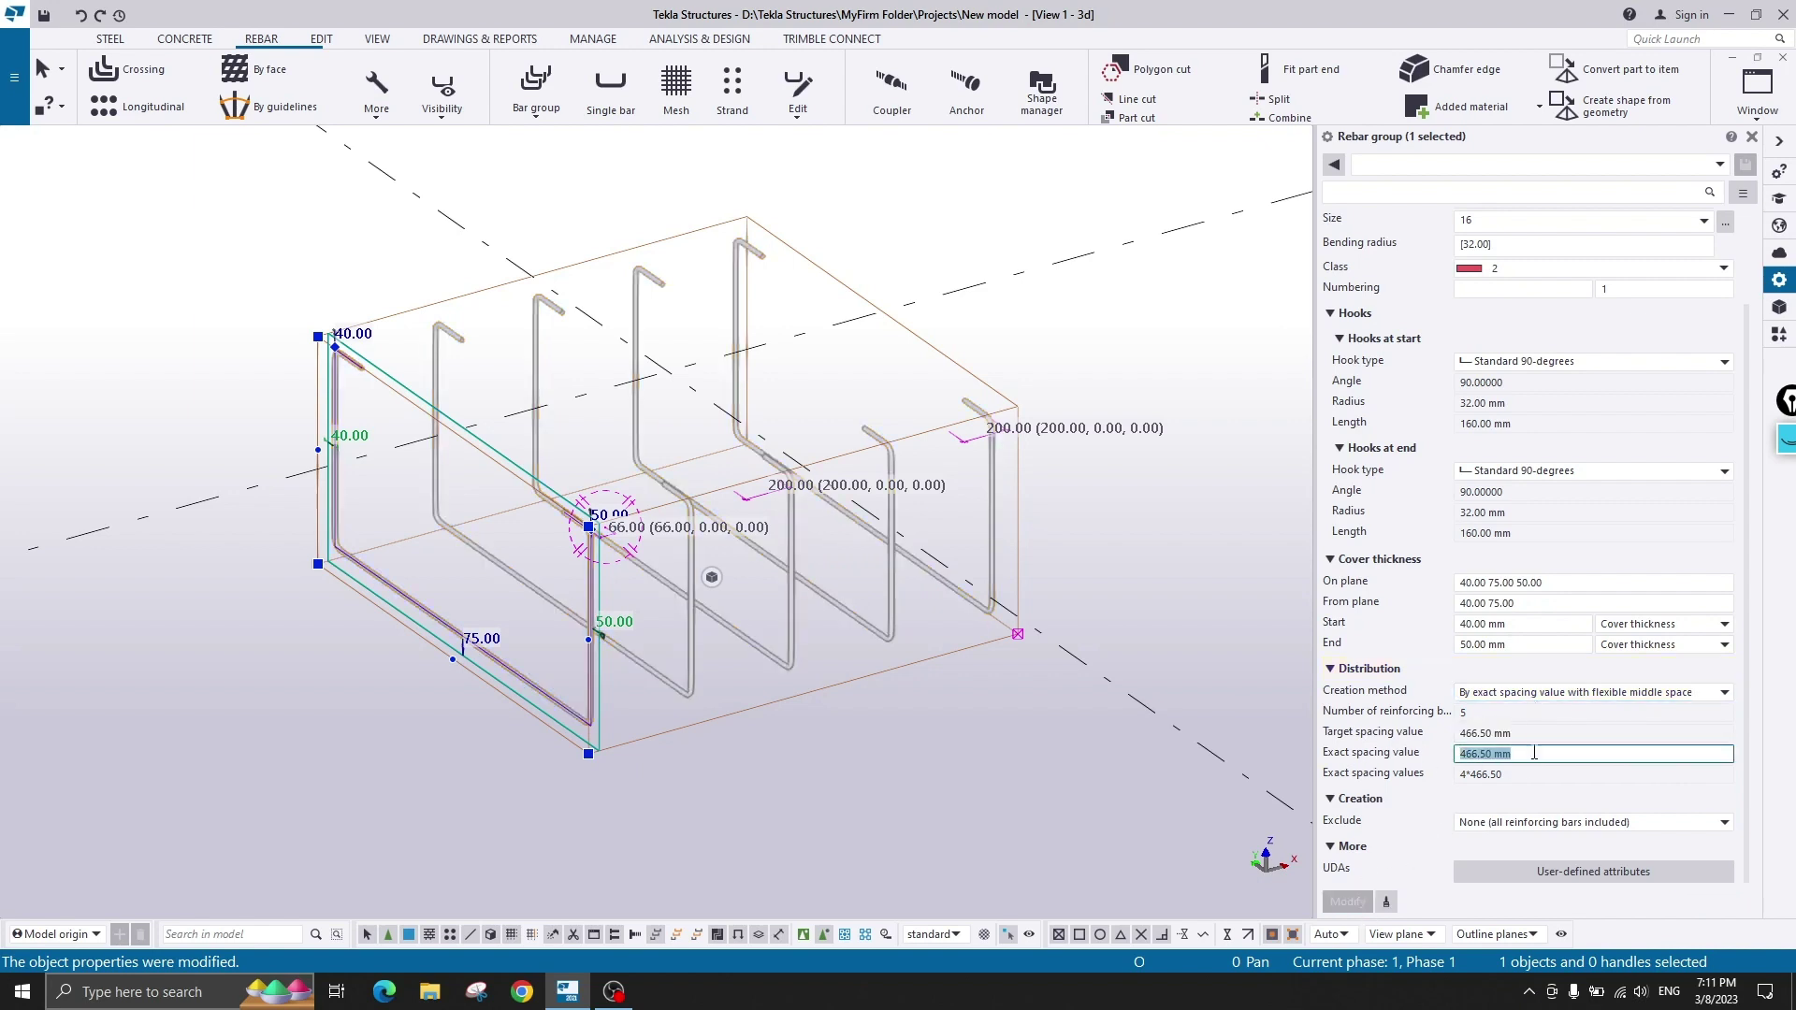
{"action": "type", "text": "2"}
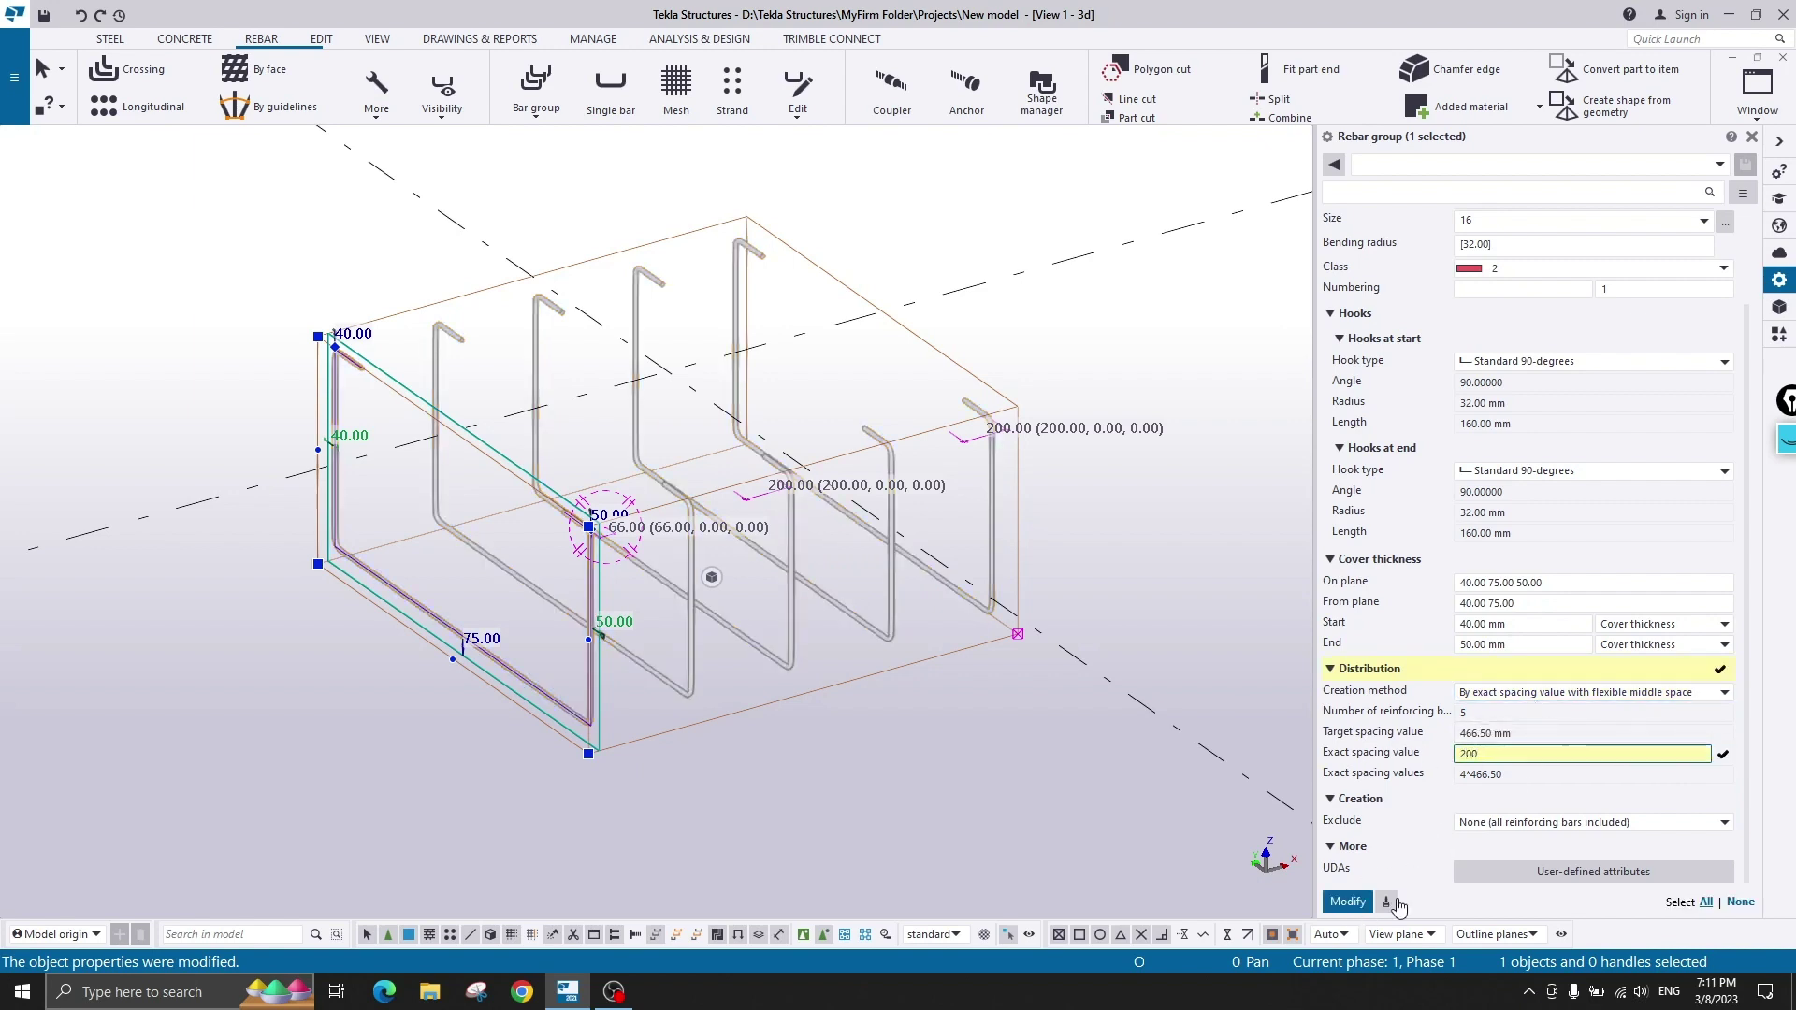
{"action": "type", "text": "00"}
{"action": "left_click", "coordinate": [1347, 901]}
- Deselect the bar group, inspect its middle space and measure the distance between two regularly spaced neighbouring bars
{"action": "scroll", "coordinate": [817, 493], "scroll_direction": "up", "scroll_amount": 5}
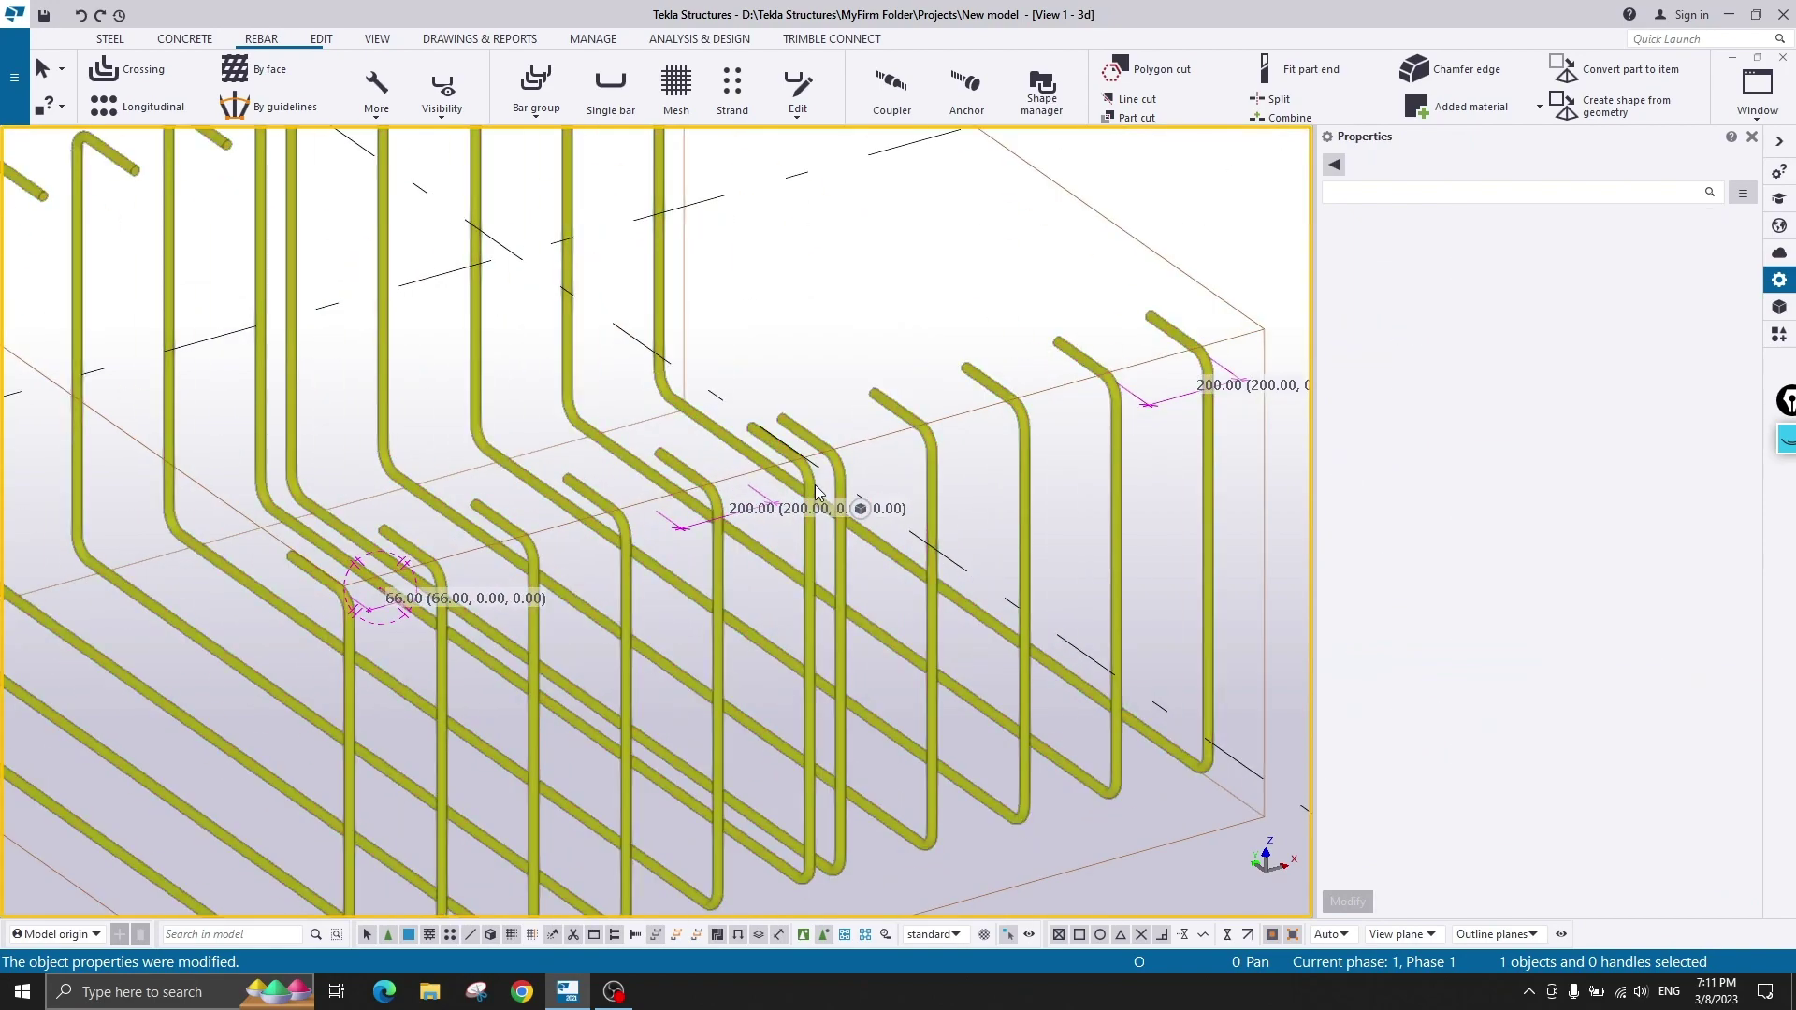
{"action": "scroll", "coordinate": [819, 458], "scroll_direction": "down", "scroll_amount": 5}
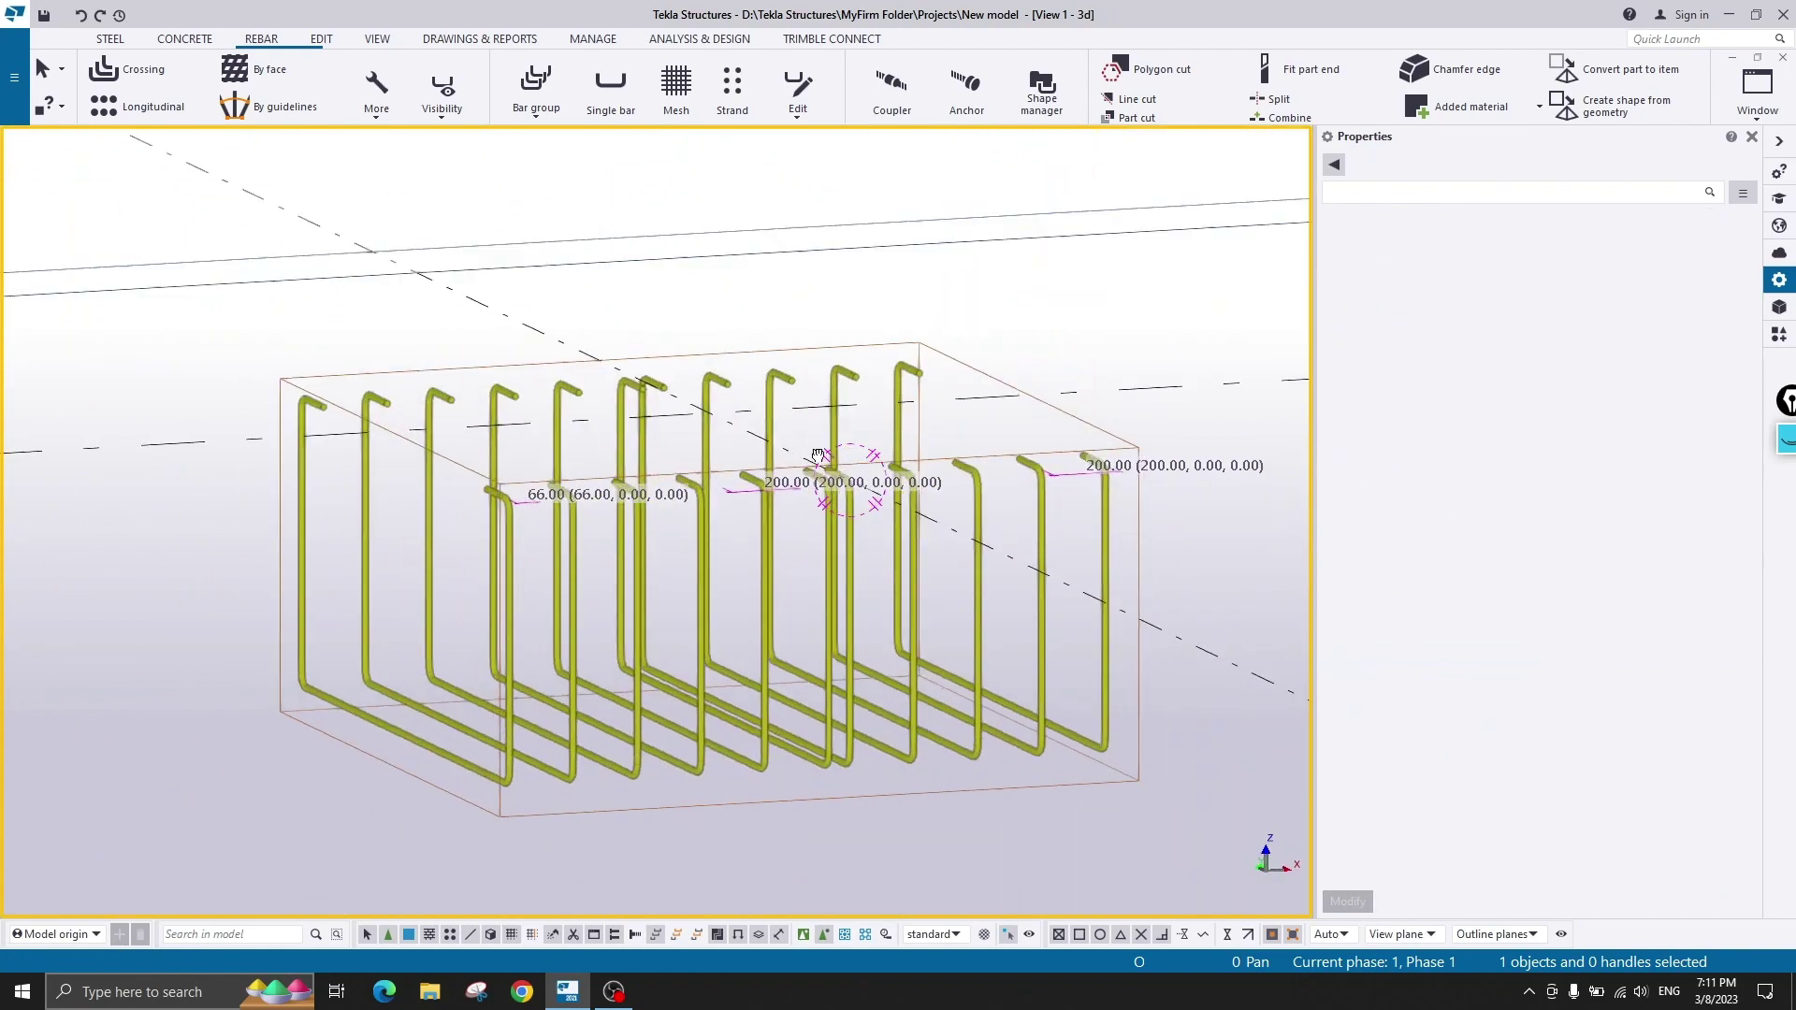
{"action": "scroll", "coordinate": [814, 463], "scroll_direction": "up", "scroll_amount": 6}
{"action": "key", "text": "f"}
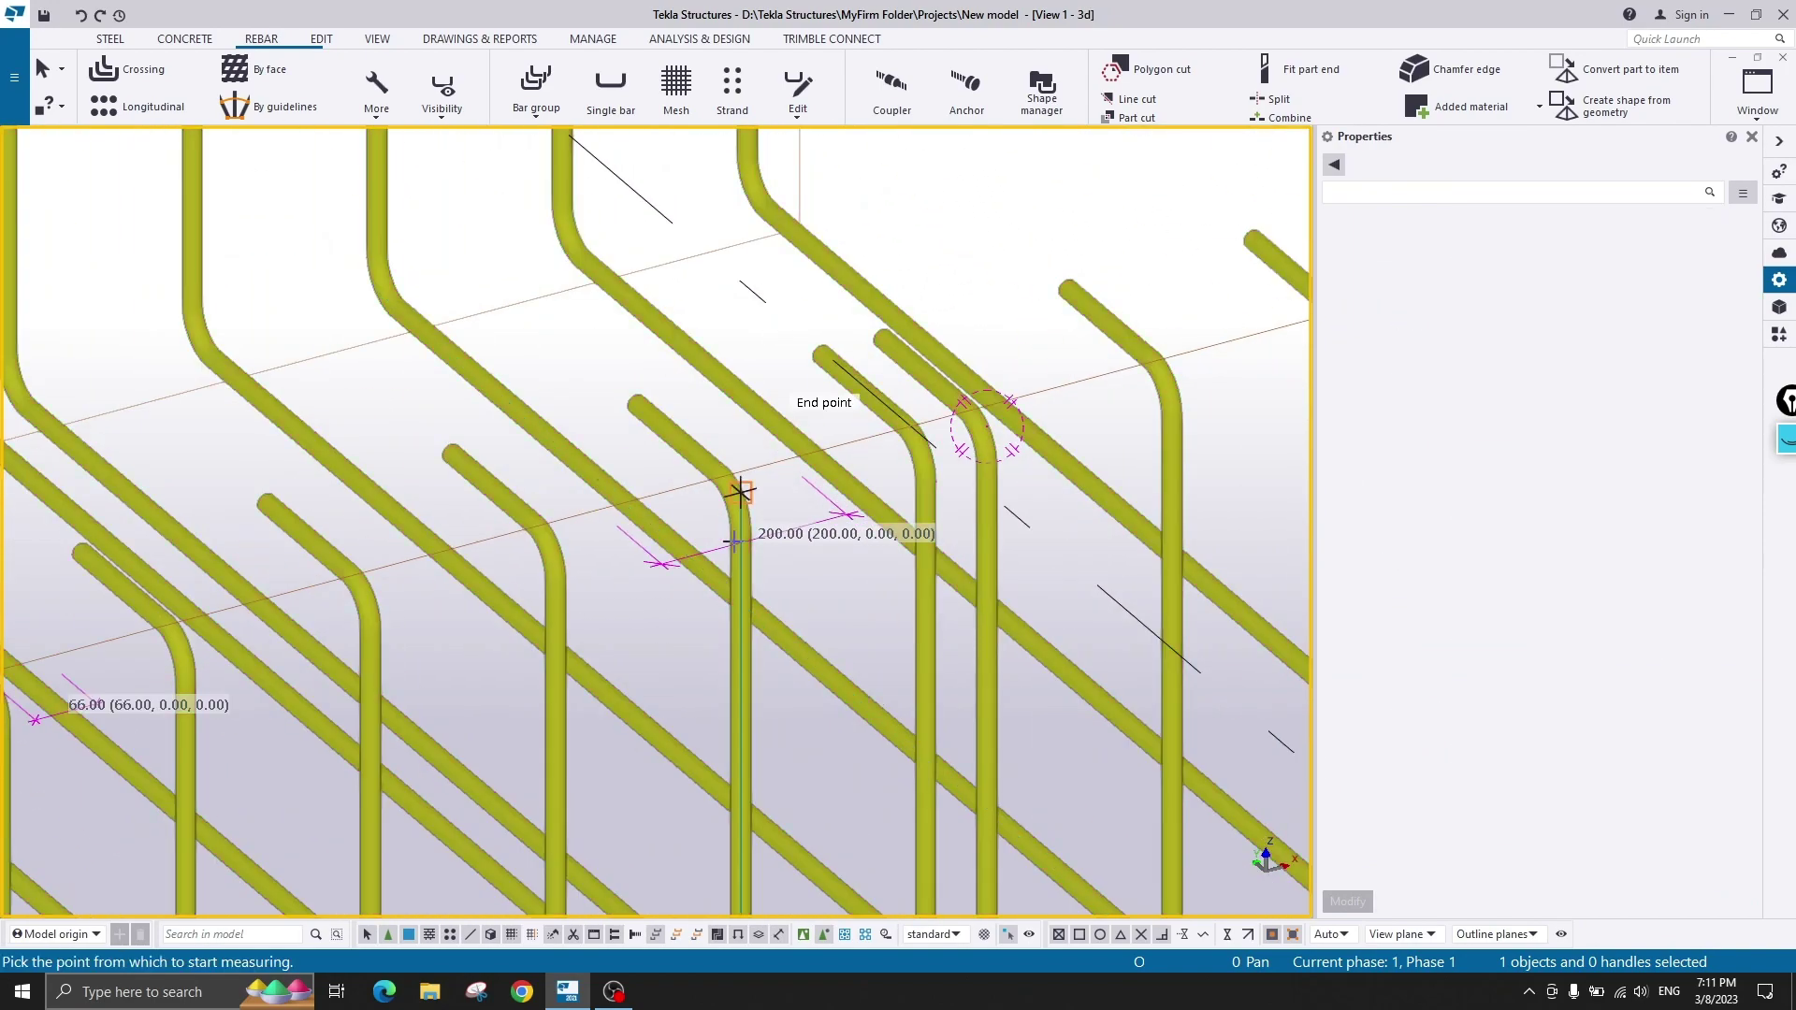
{"action": "left_click", "coordinate": [740, 491]}
{"action": "left_click", "coordinate": [541, 455]}
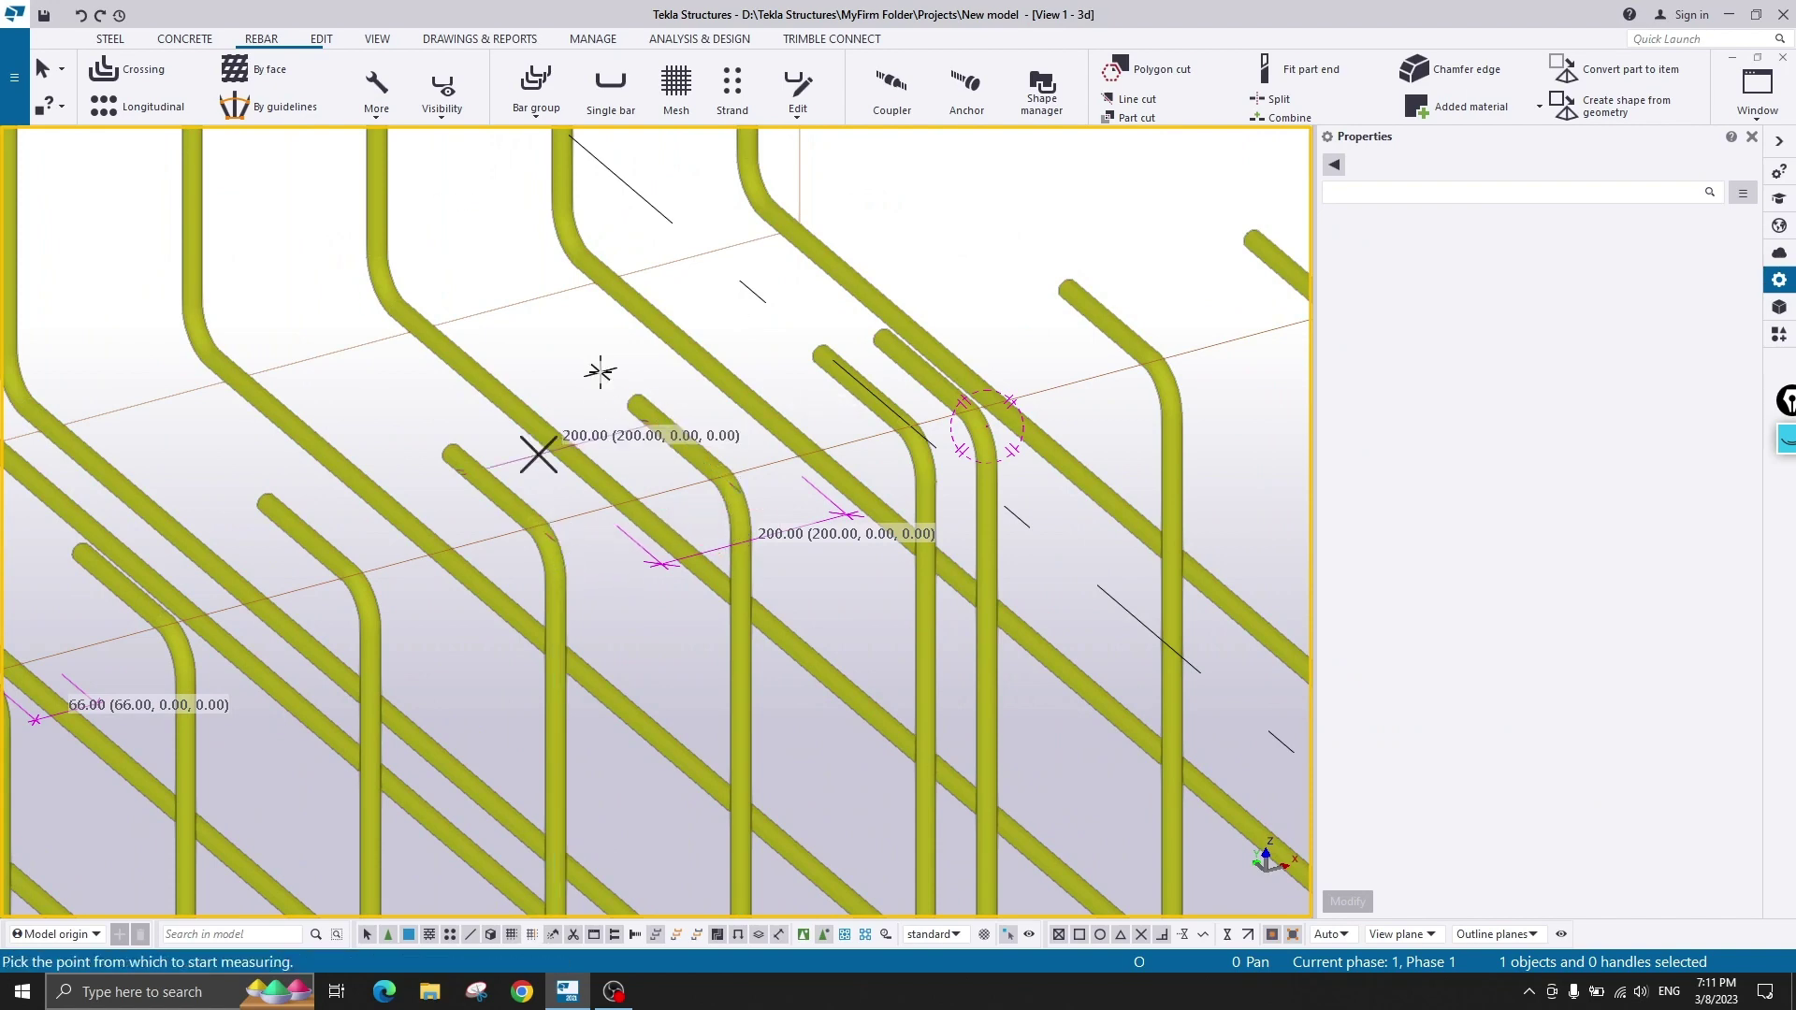
- Redraw the view to remove all temporary dimensions from the footing
{"action": "right_click", "coordinate": [601, 365]}
{"action": "left_click", "coordinate": [711, 469]}
{"action": "scroll", "coordinate": [948, 495], "scroll_direction": "down", "scroll_amount": 2}
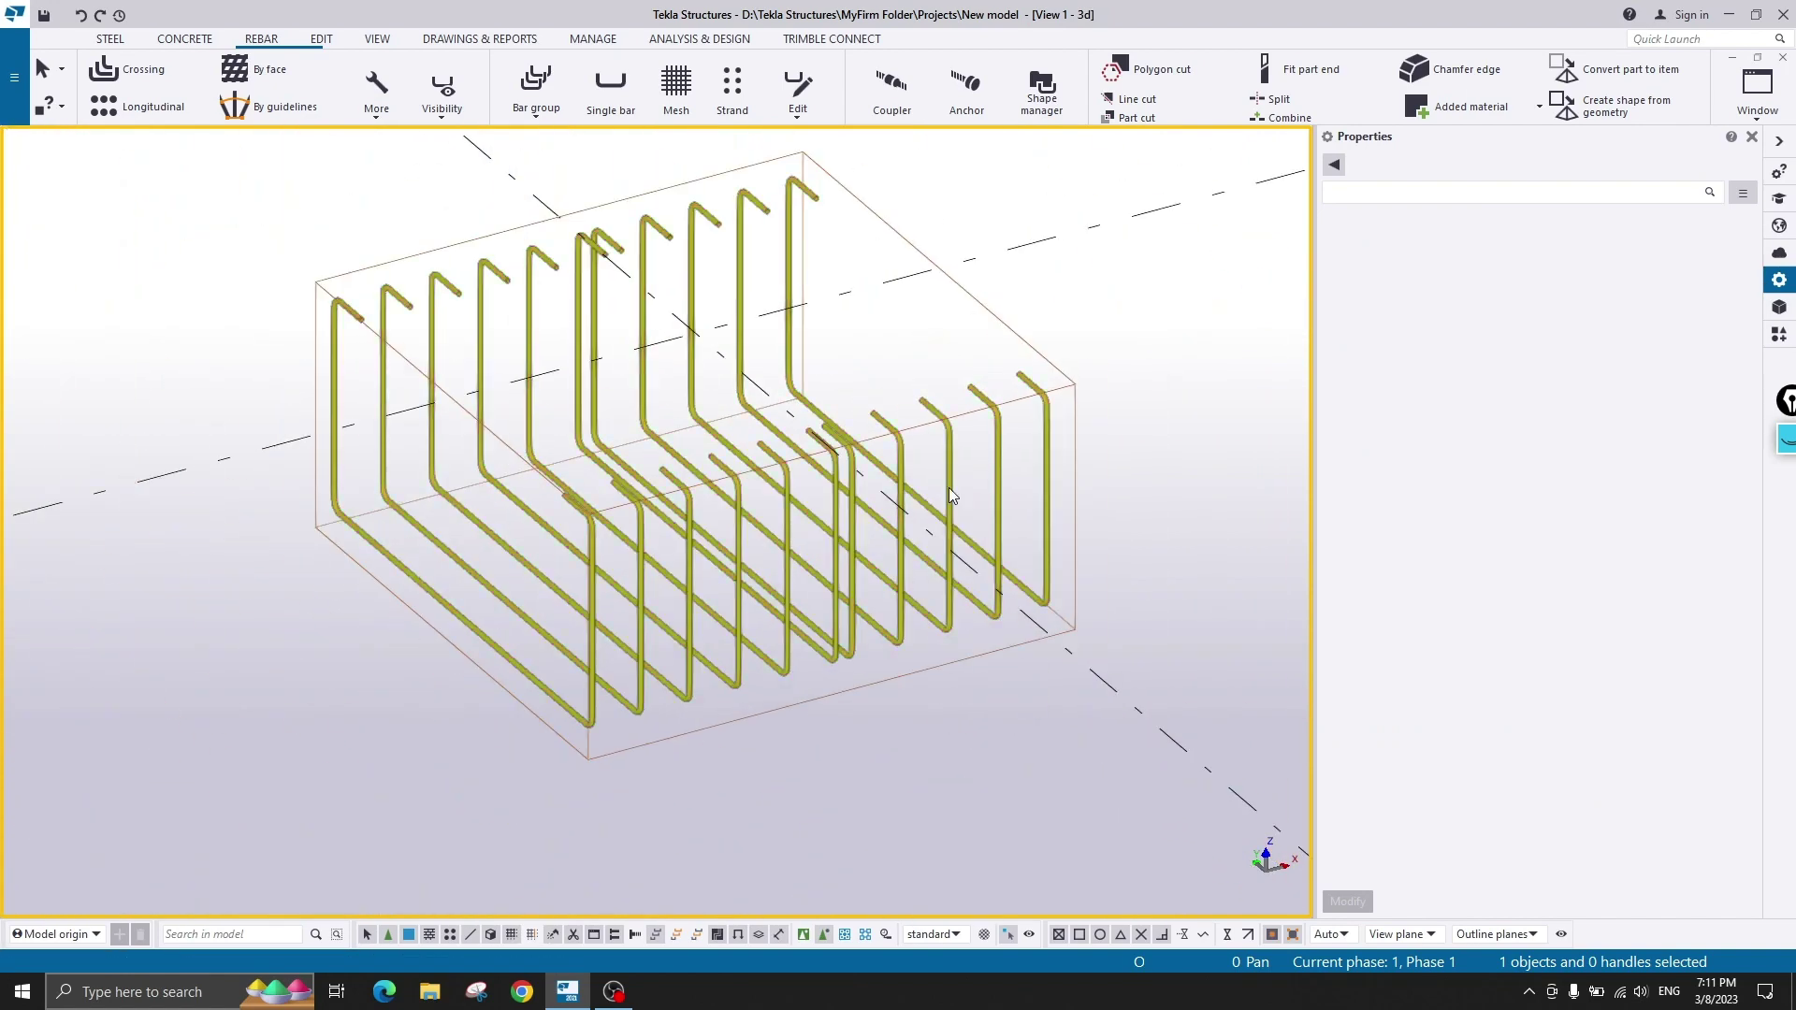
- Reselect the bar group and expand its distribution and creation properties
{"action": "left_click", "coordinate": [1001, 447]}
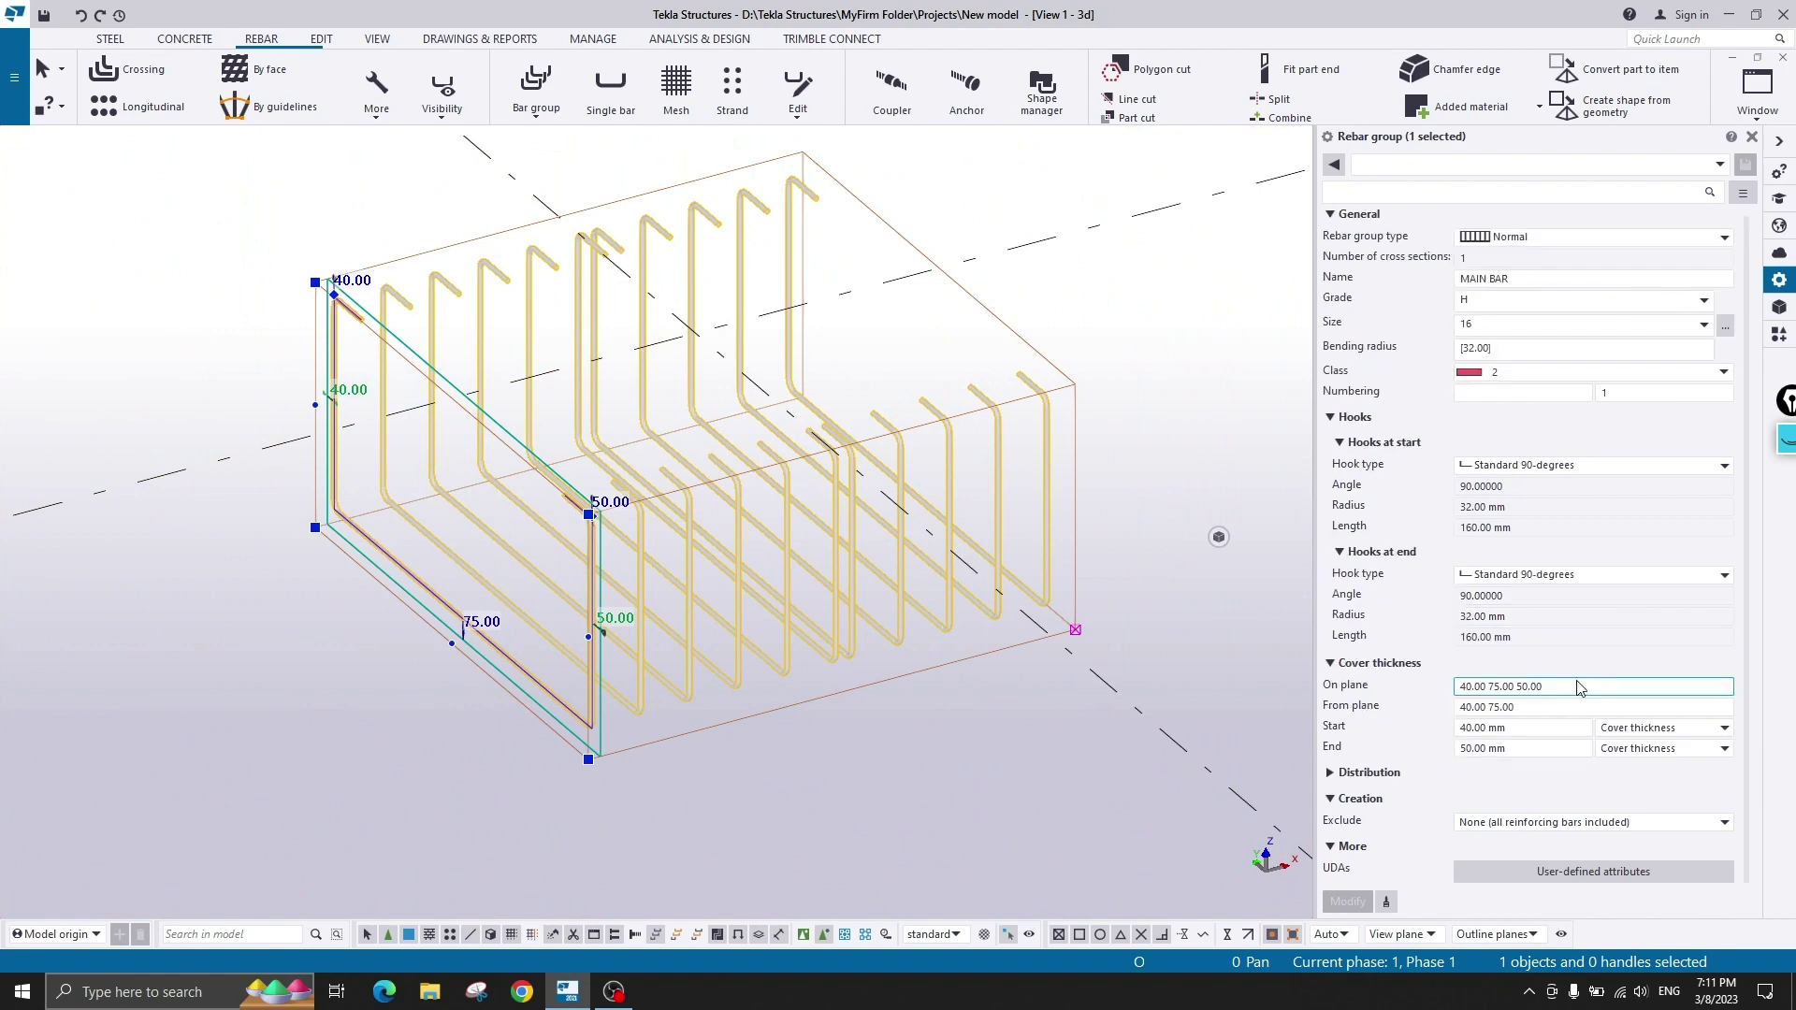
{"action": "left_click", "coordinate": [1353, 801]}
{"action": "left_click", "coordinate": [1363, 775]}
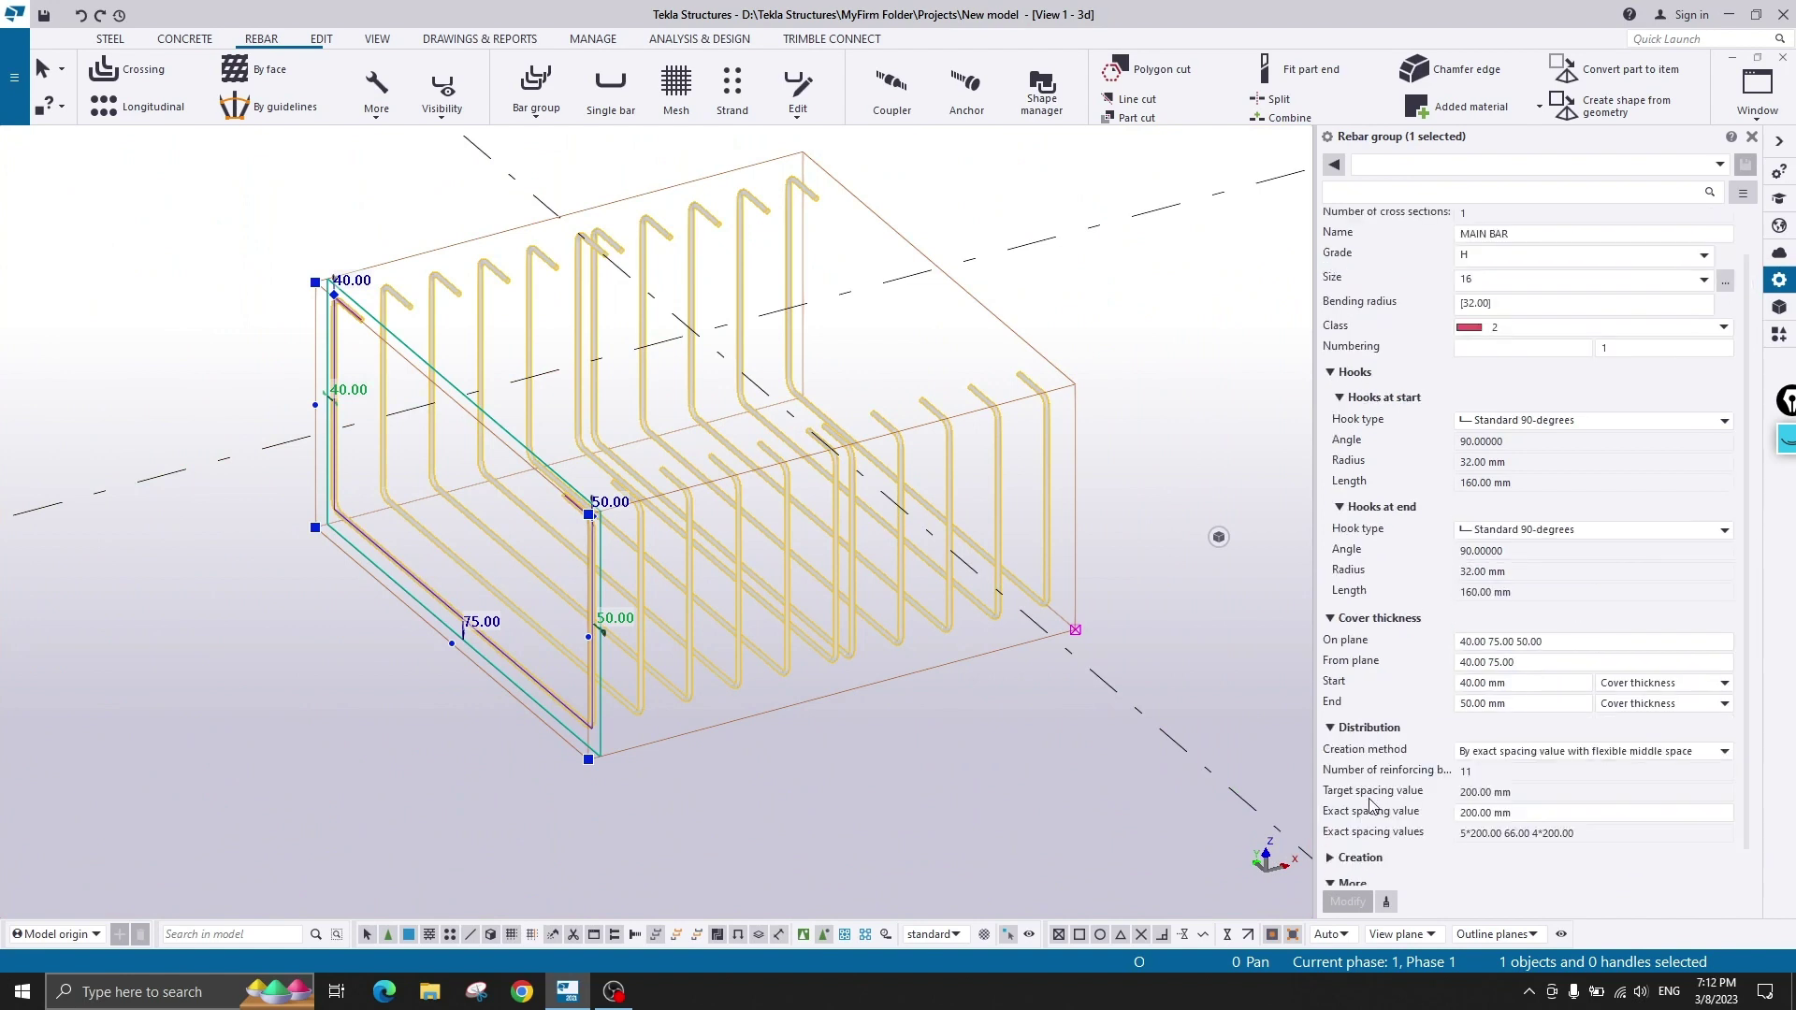
{"action": "left_click", "coordinate": [1354, 820]}
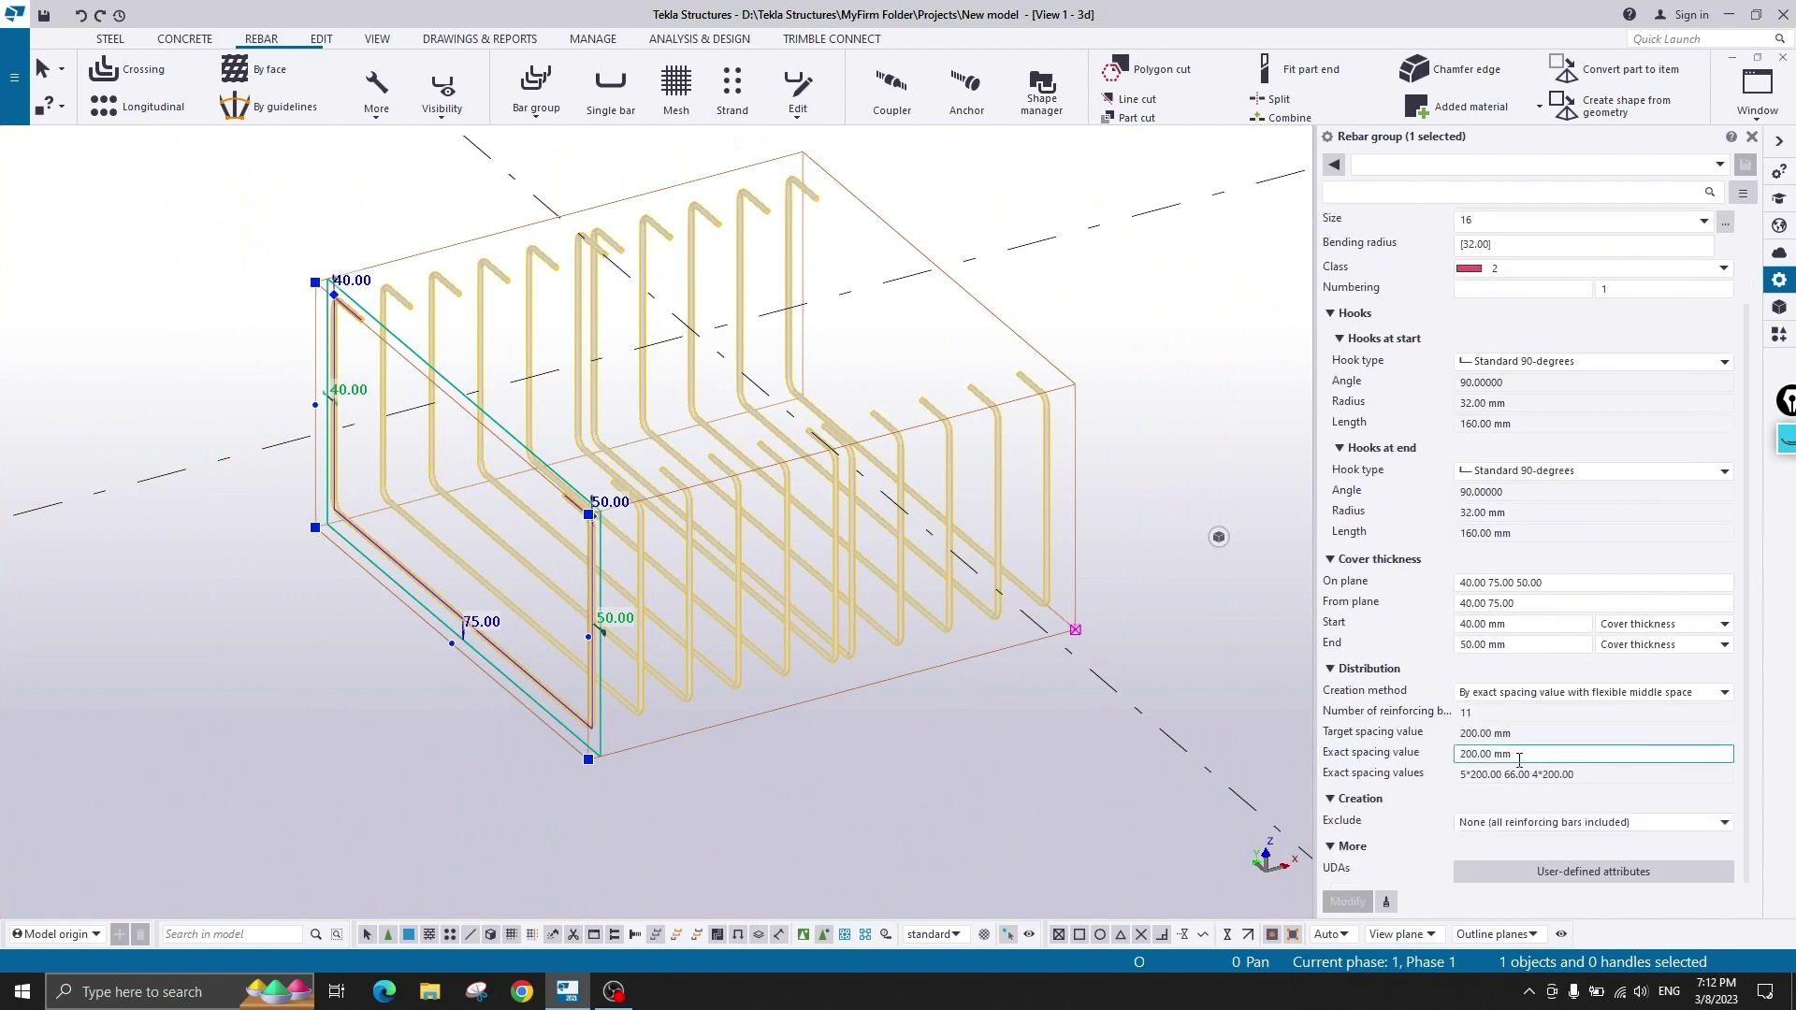
- Change the creation method to By exact spacing value with flexible first and last space, apply it and deselect the group
{"action": "left_click", "coordinate": [1543, 693]}
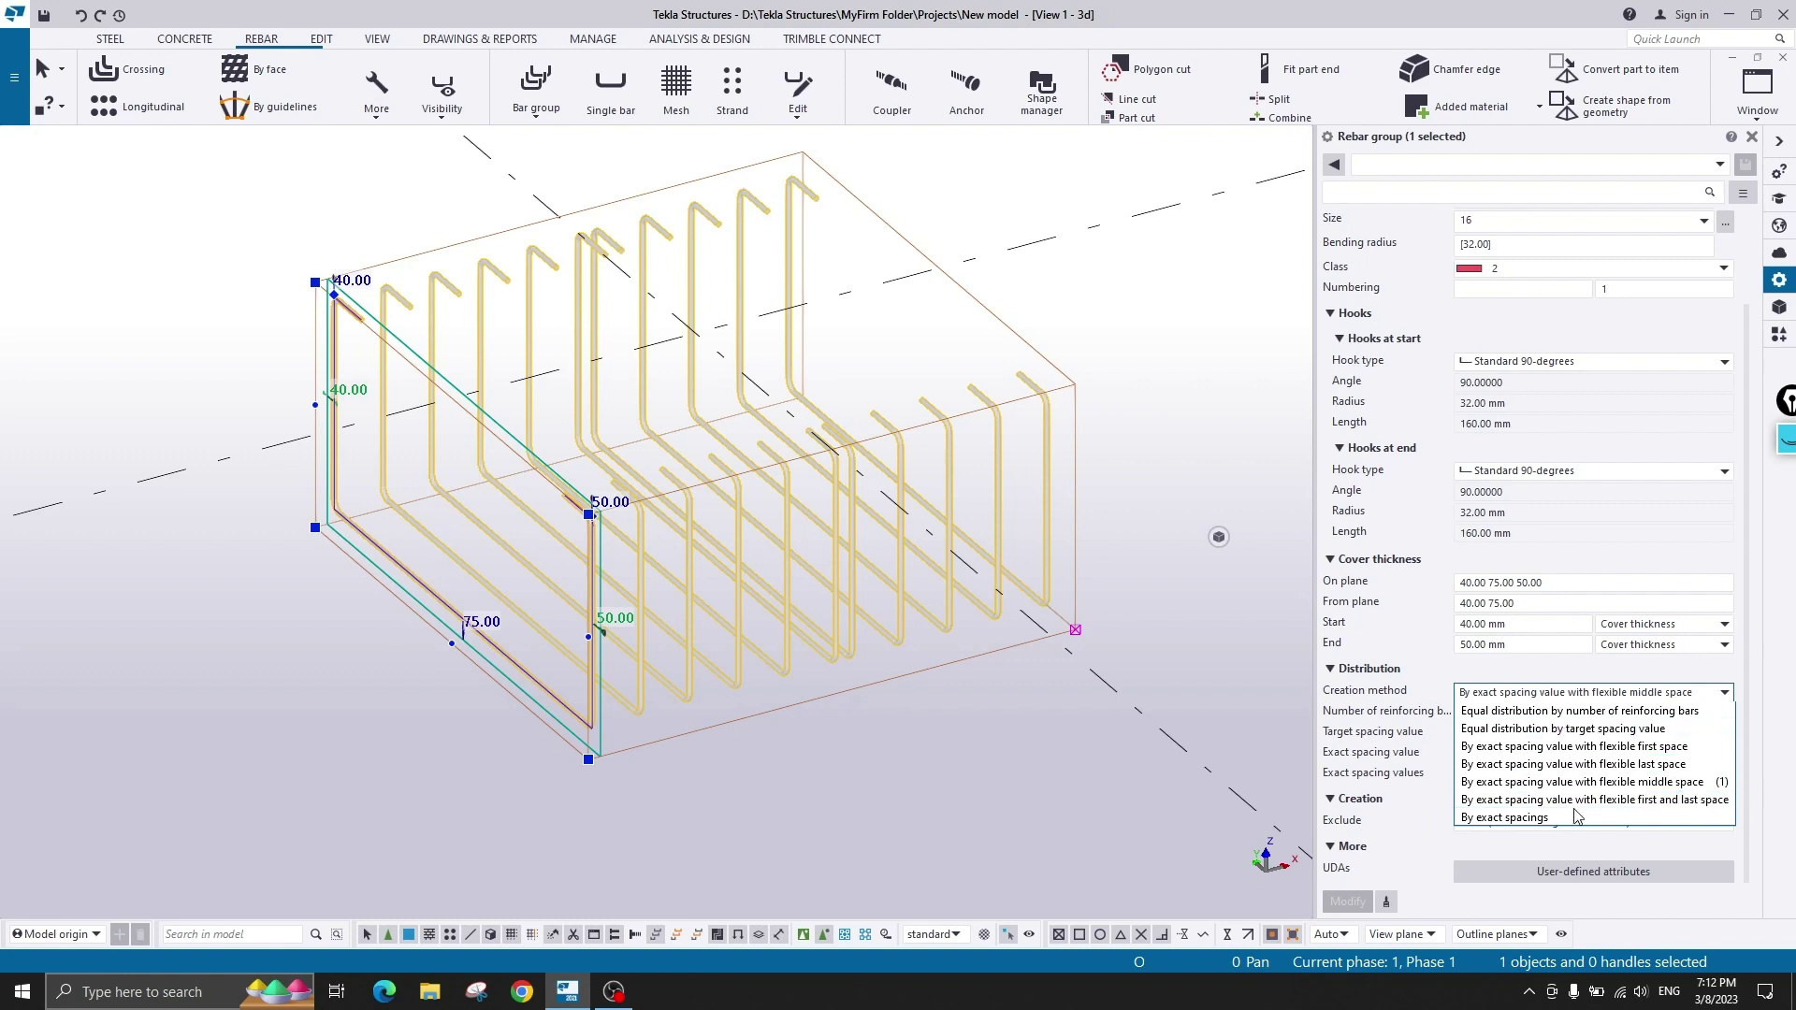
{"action": "left_click", "coordinate": [1681, 802]}
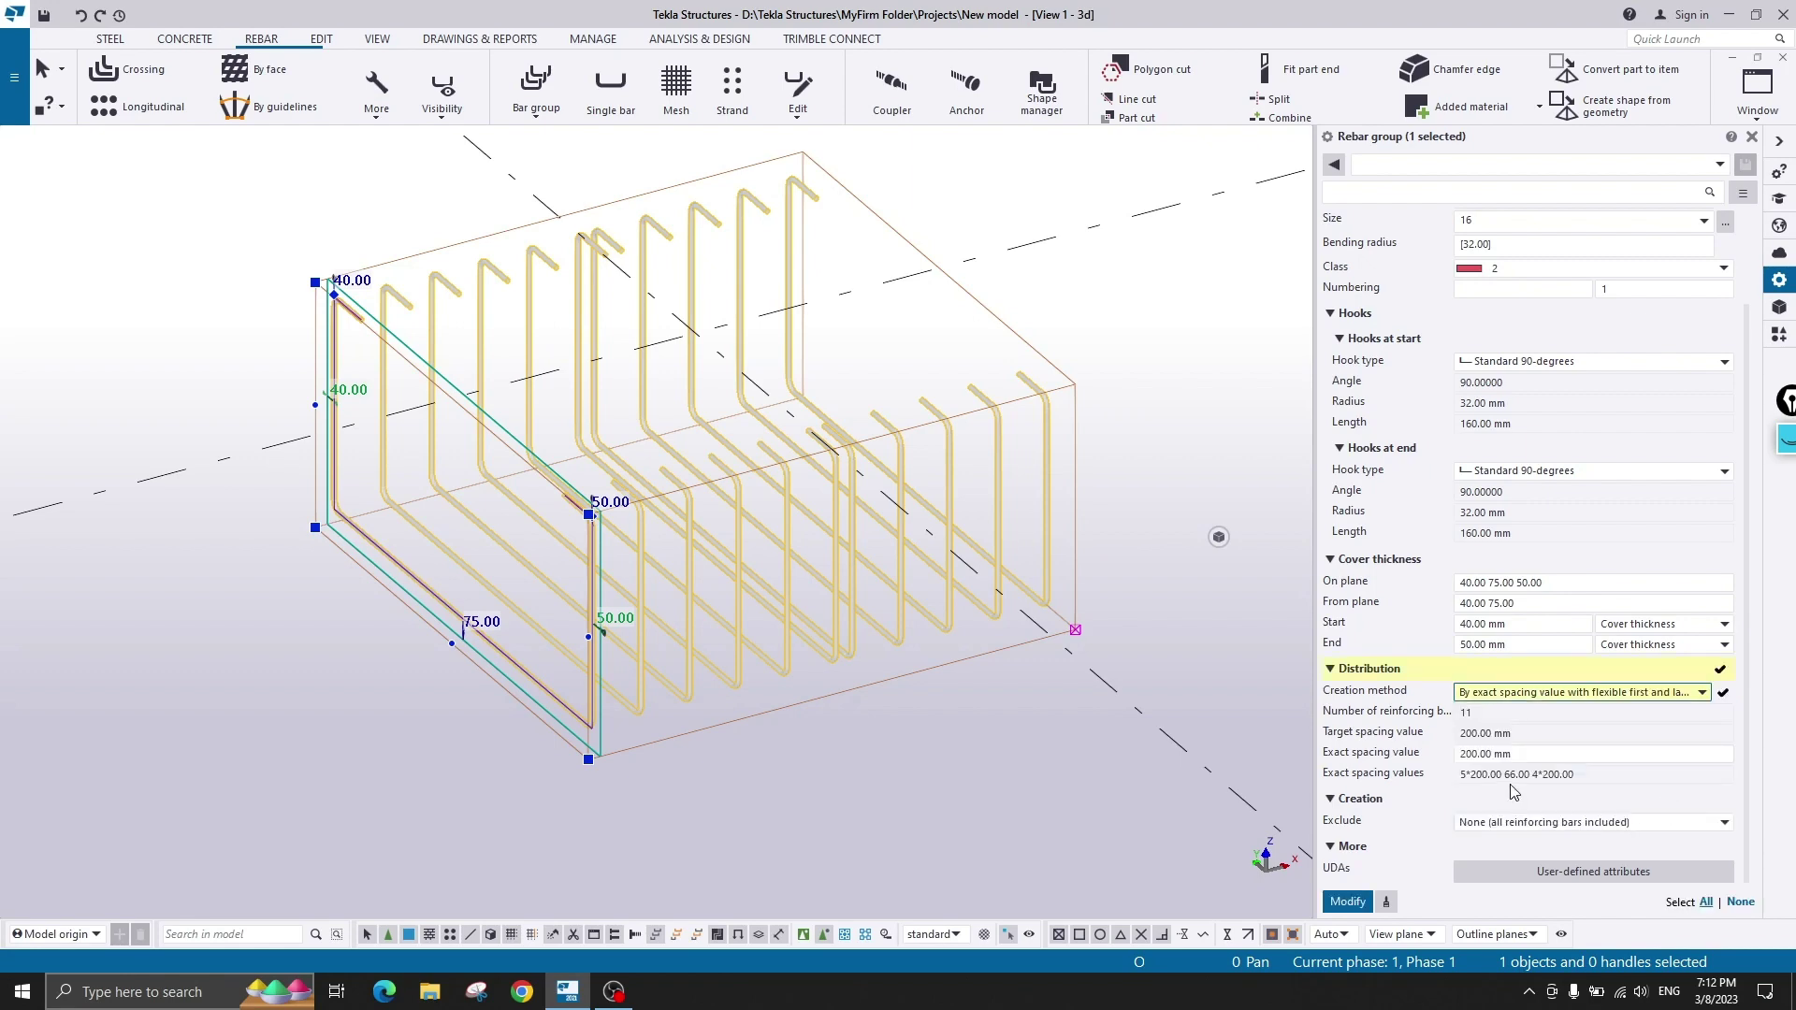
{"action": "left_click", "coordinate": [1350, 902]}
{"action": "right_click", "coordinate": [1200, 476]}
{"action": "left_click", "coordinate": [1243, 488]}
{"action": "left_click", "coordinate": [914, 390]}
- Measure the distance between two regularly spaced bars near the far end of the footing
{"action": "scroll", "coordinate": [914, 390], "scroll_direction": "up", "scroll_amount": 2}
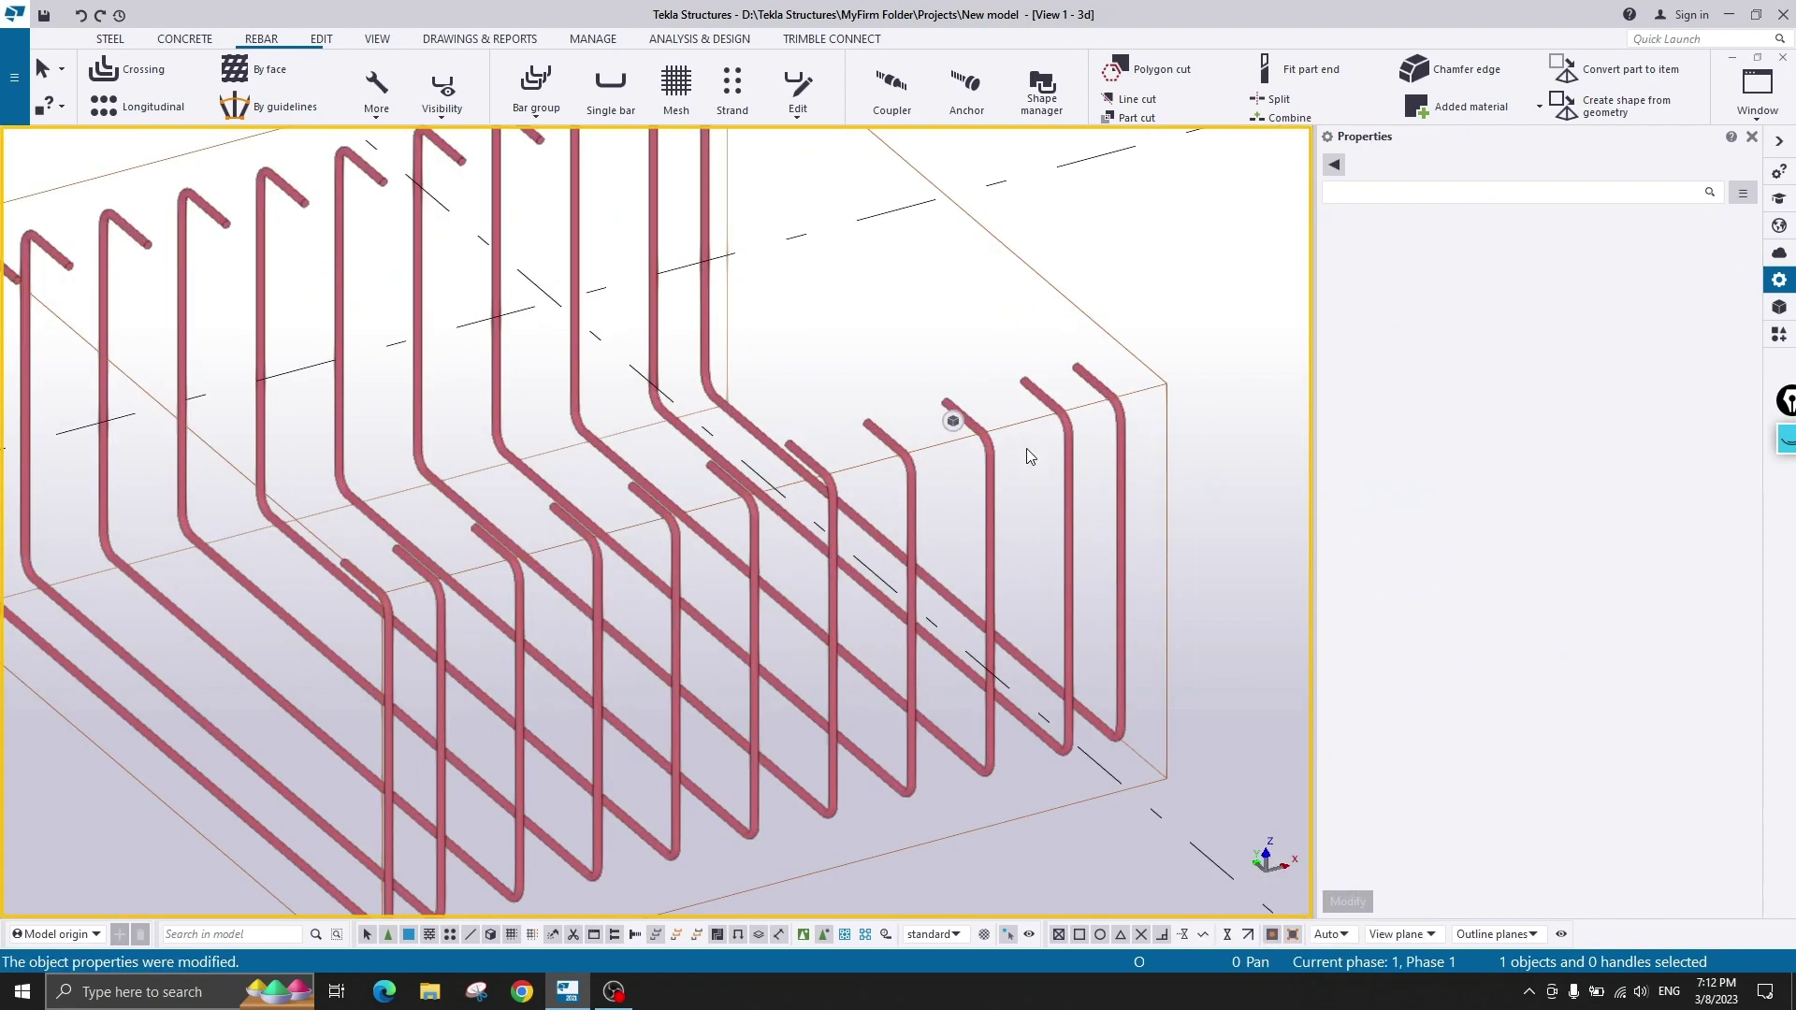
{"action": "middle_click_drag", "start_coordinate": [1164, 400], "coordinate": [683, 488]}
{"action": "key", "text": "f"}
{"action": "left_click", "coordinate": [591, 505]}
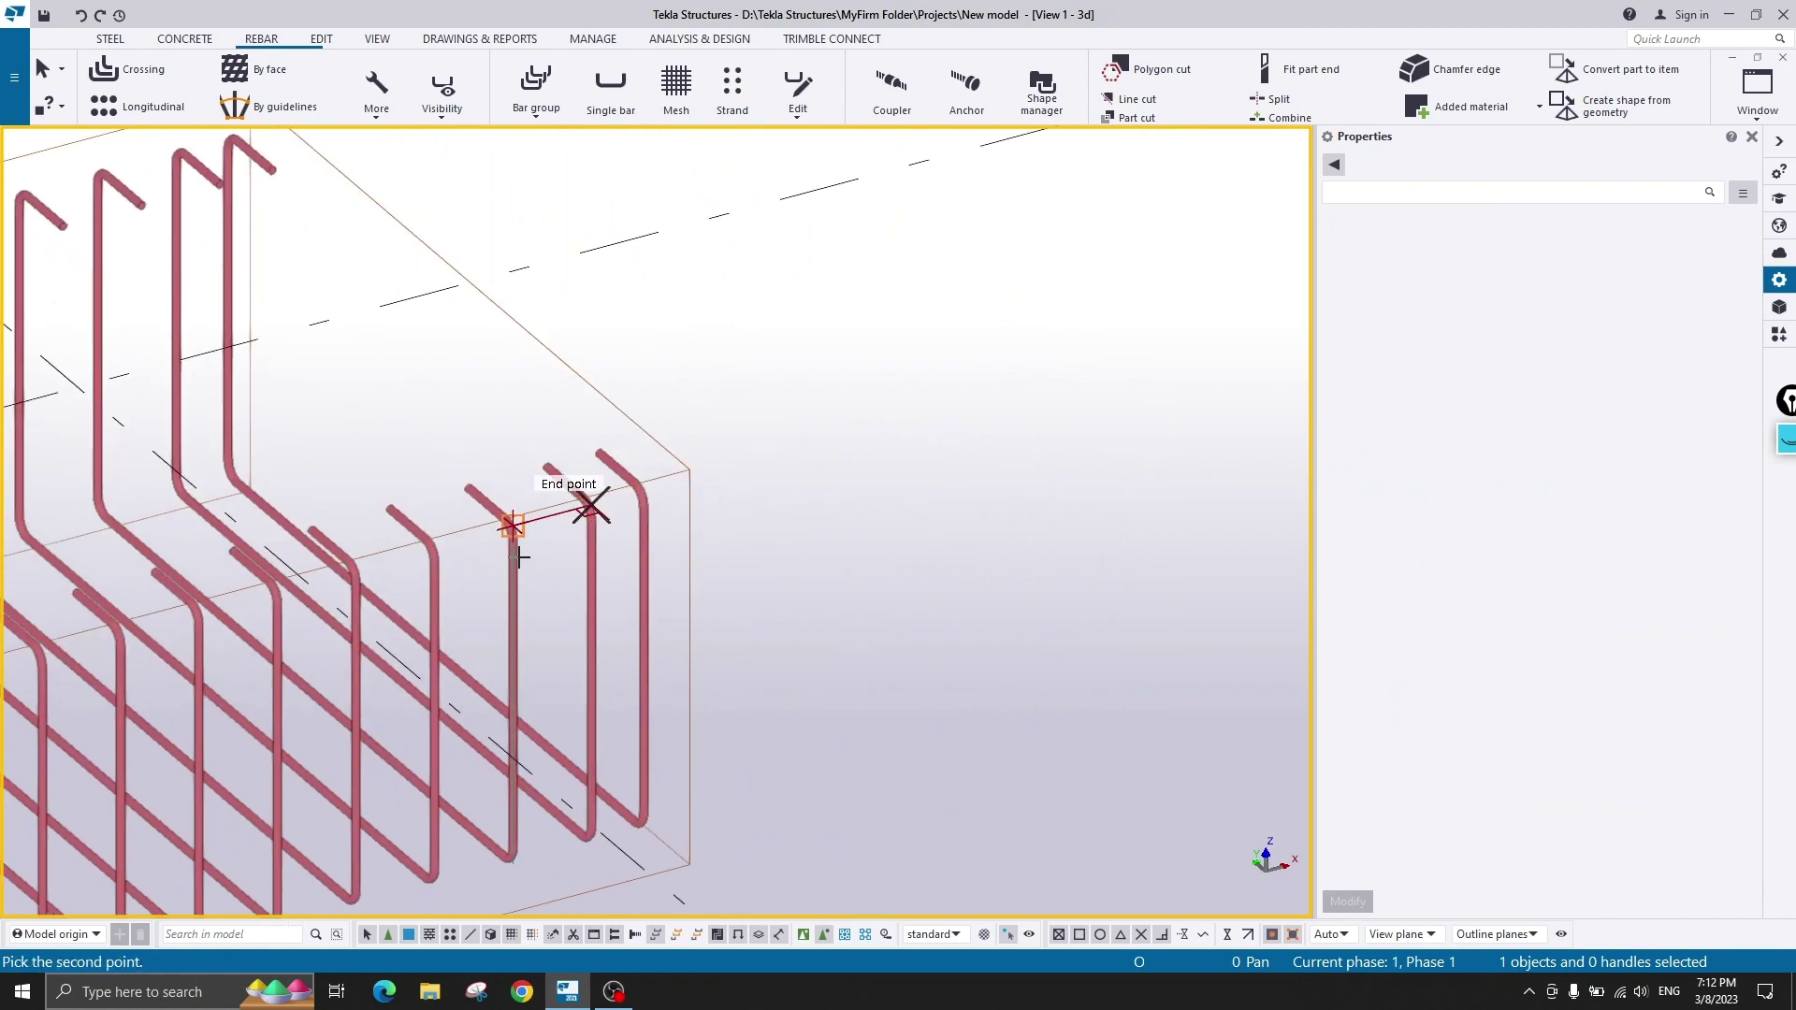
{"action": "left_click", "coordinate": [513, 514]}
{"action": "scroll", "coordinate": [620, 457], "scroll_direction": "up", "scroll_amount": 2}
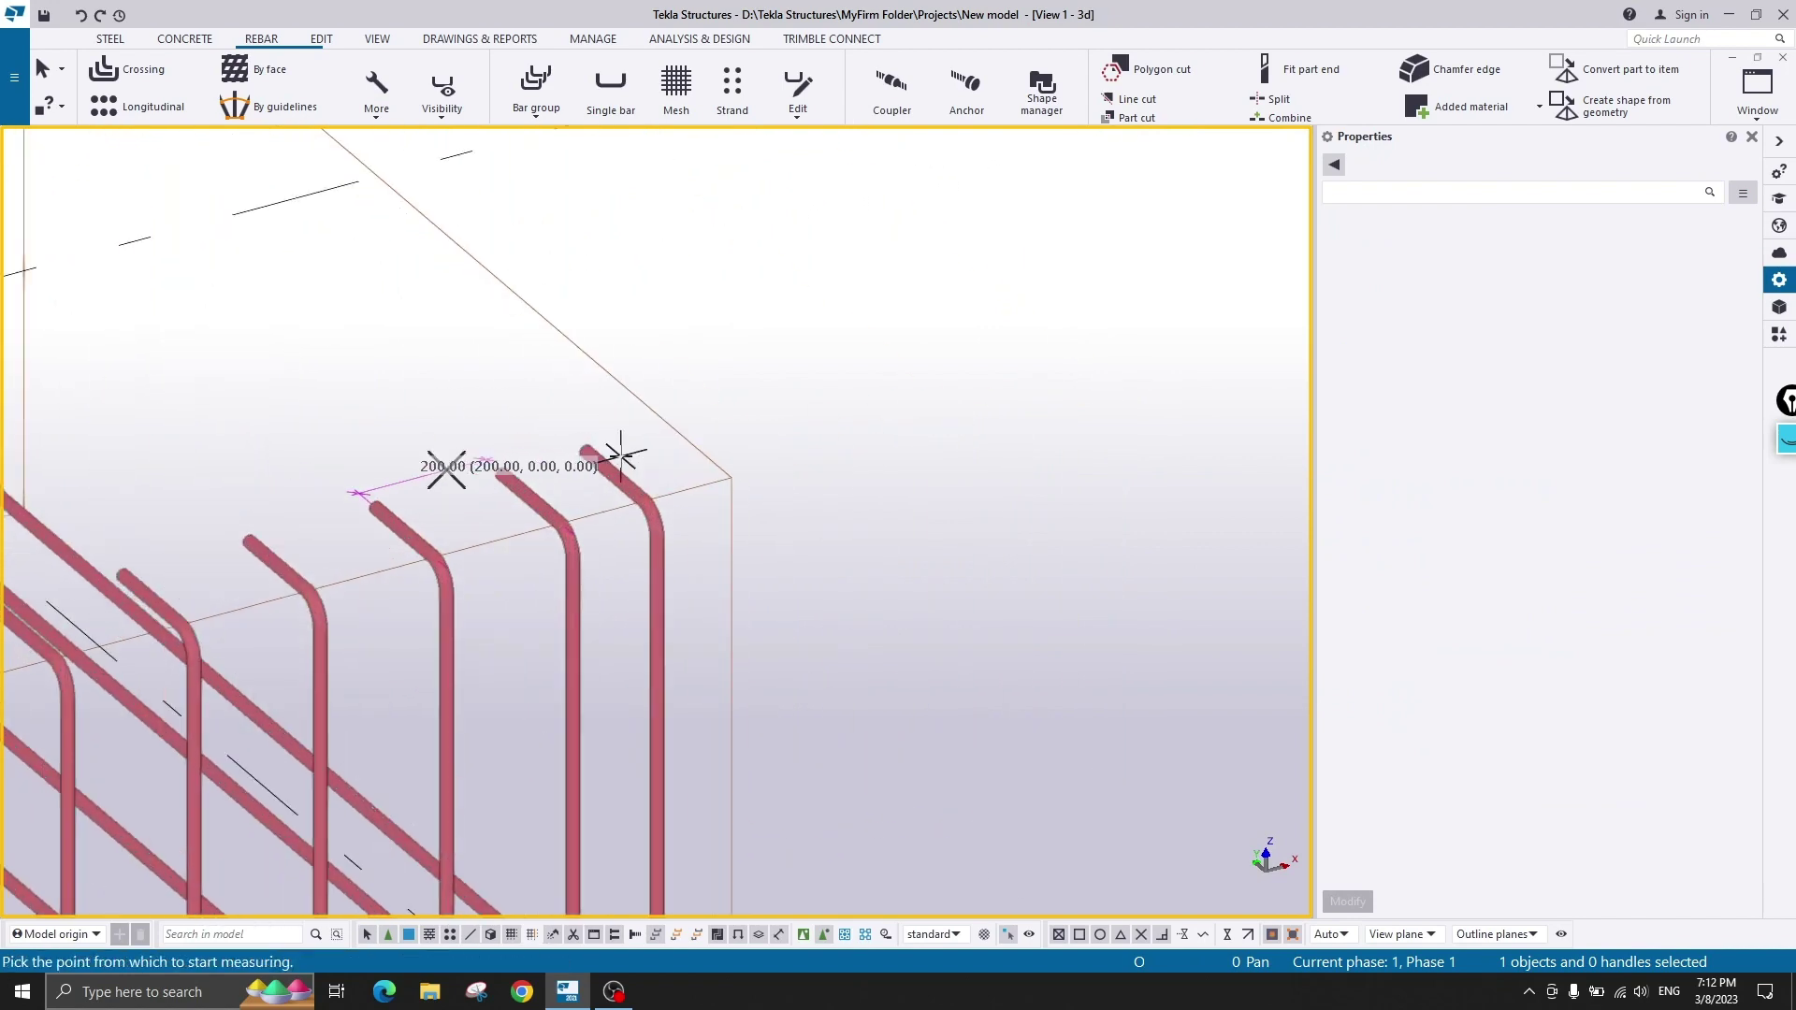
- Measure the end space between the last two bars at the far end of the footing
{"action": "left_click", "coordinate": [643, 561]}
{"action": "left_click", "coordinate": [580, 570]}
{"action": "scroll", "coordinate": [587, 602], "scroll_direction": "down", "scroll_amount": 2}
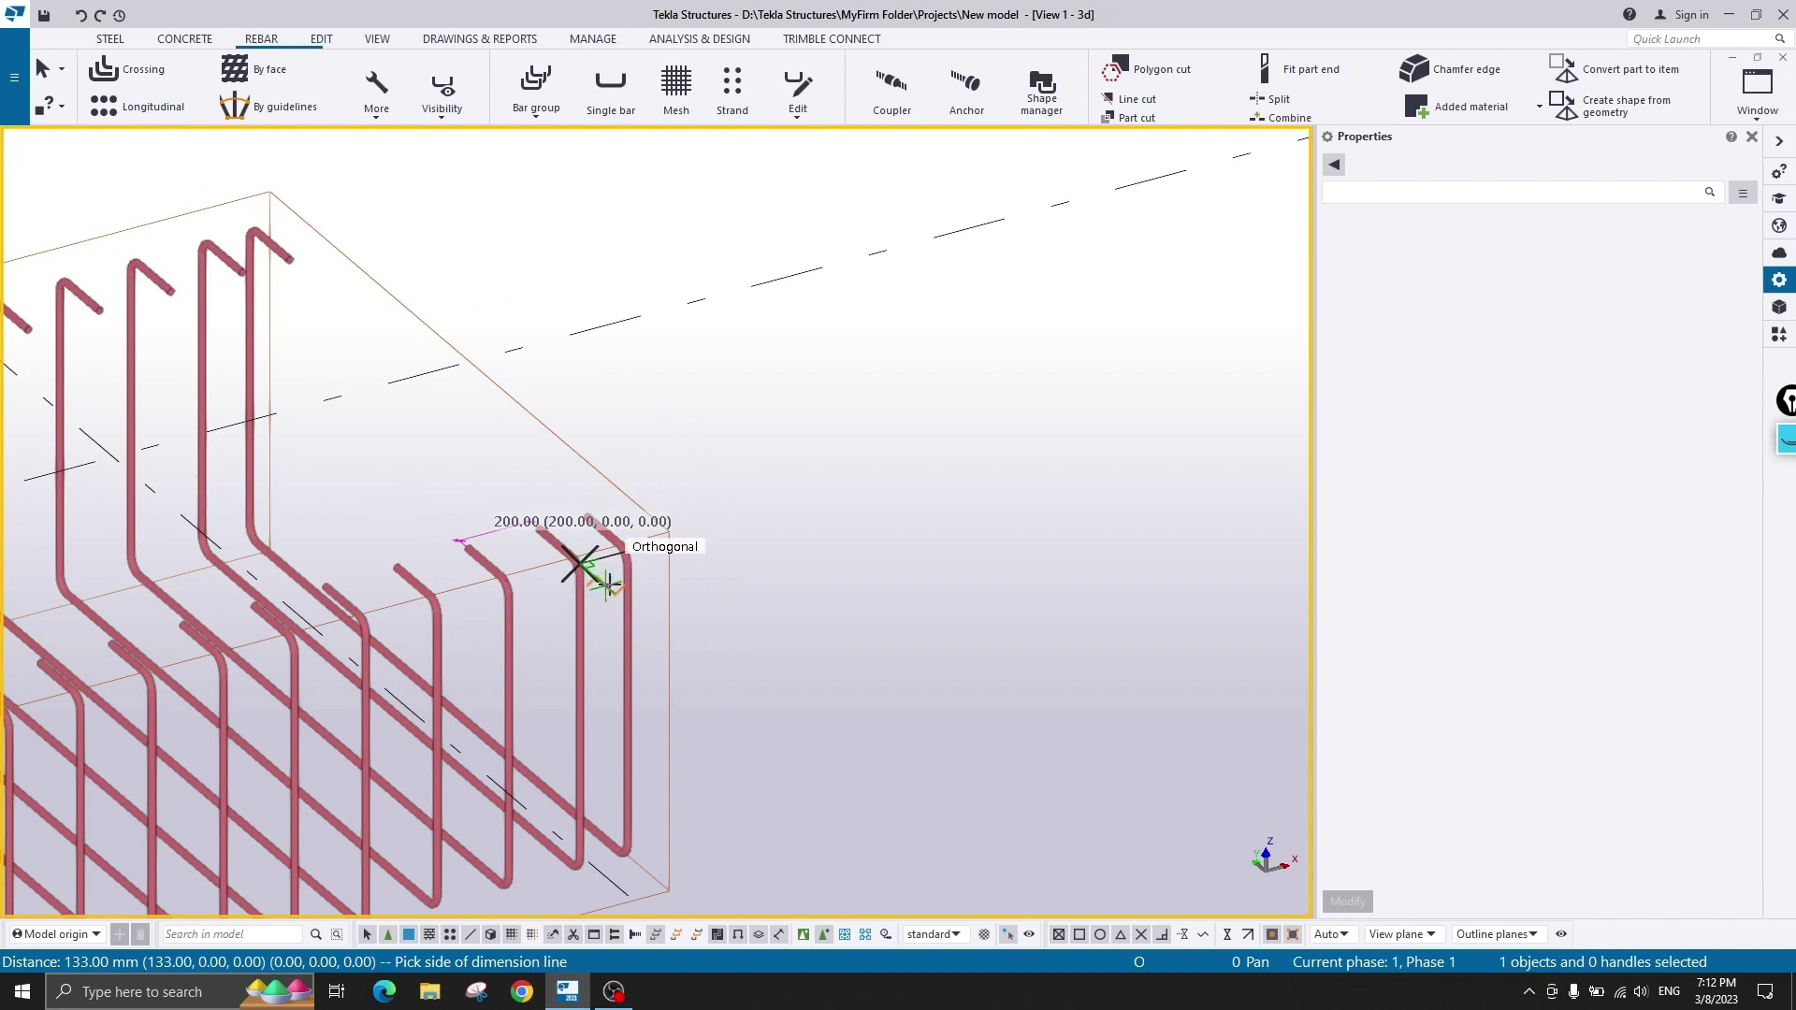
{"action": "scroll", "coordinate": [588, 604], "scroll_direction": "up", "scroll_amount": 4}
{"action": "left_click", "coordinate": [589, 600]}
- Measure the space between the first two bars at the opposite end of the footing and end the measuring command
{"action": "scroll", "coordinate": [597, 623], "scroll_direction": "down", "scroll_amount": 2}
{"action": "middle_click_drag", "start_coordinate": [598, 623], "coordinate": [1110, 486]}
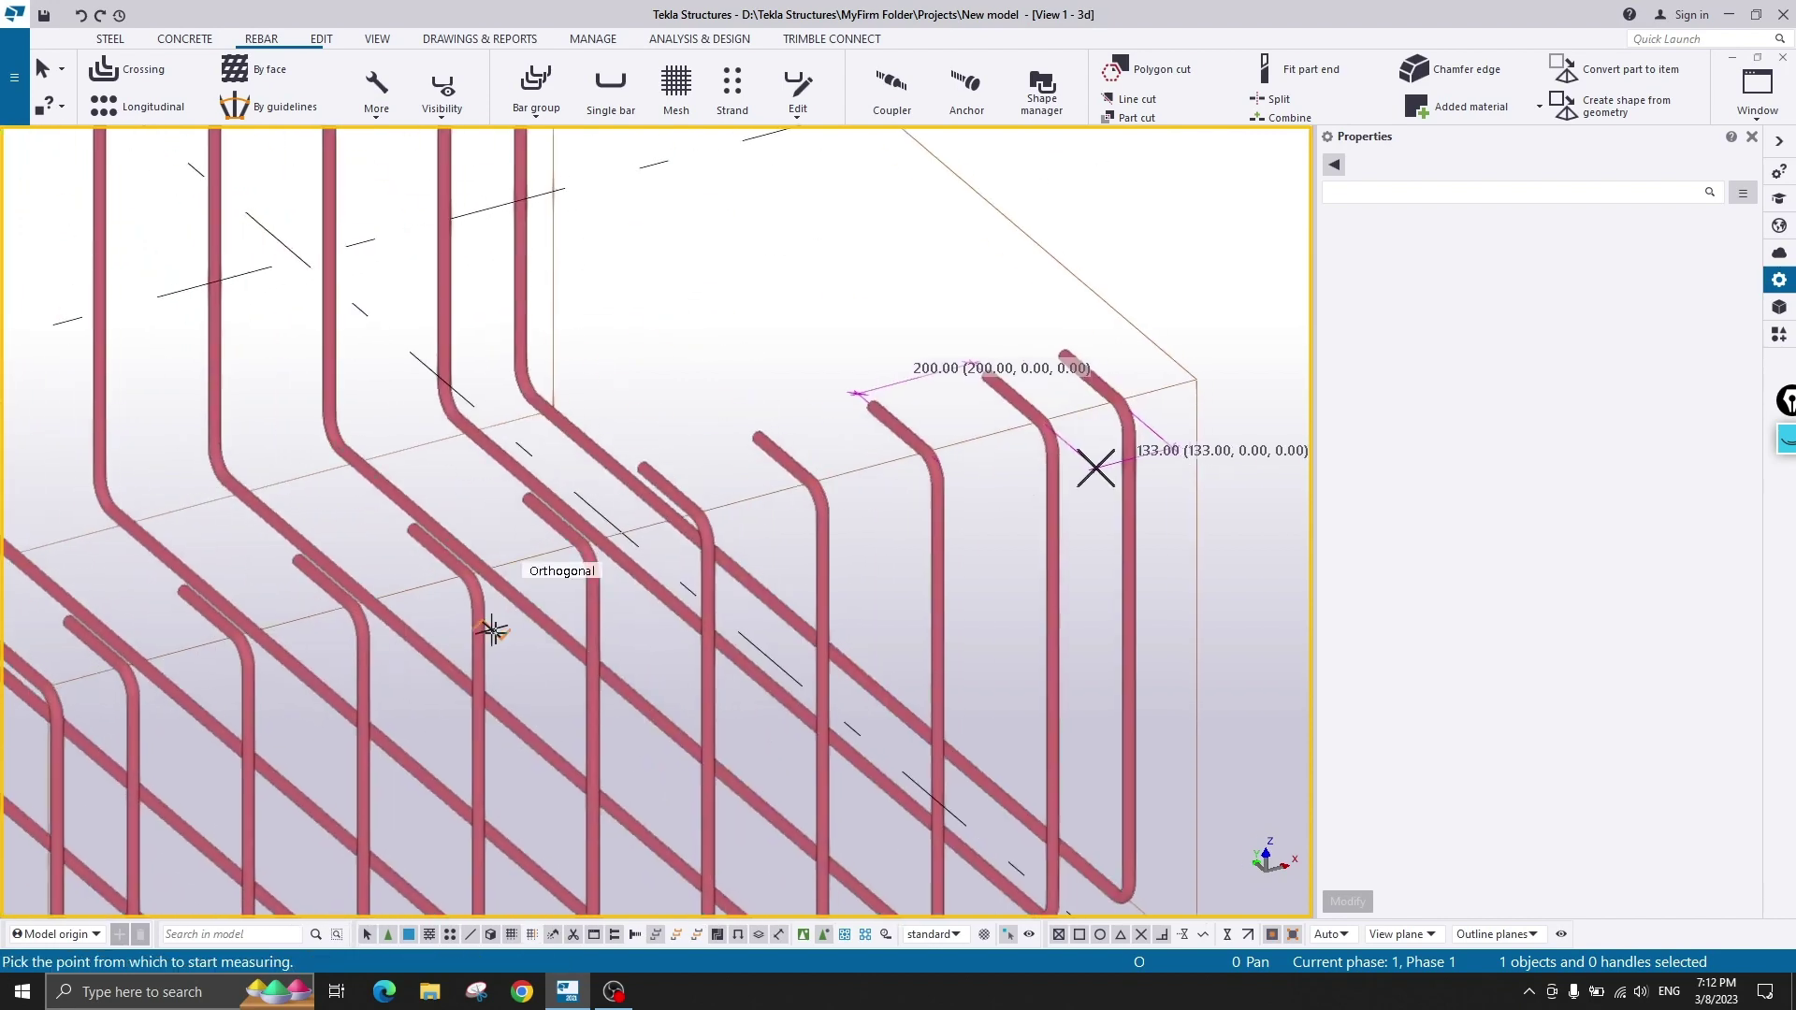
{"action": "middle_click_drag", "start_coordinate": [493, 630], "coordinate": [1206, 468]}
{"action": "scroll", "coordinate": [725, 529], "scroll_direction": "up", "scroll_amount": 4}
{"action": "left_click", "coordinate": [793, 523]}
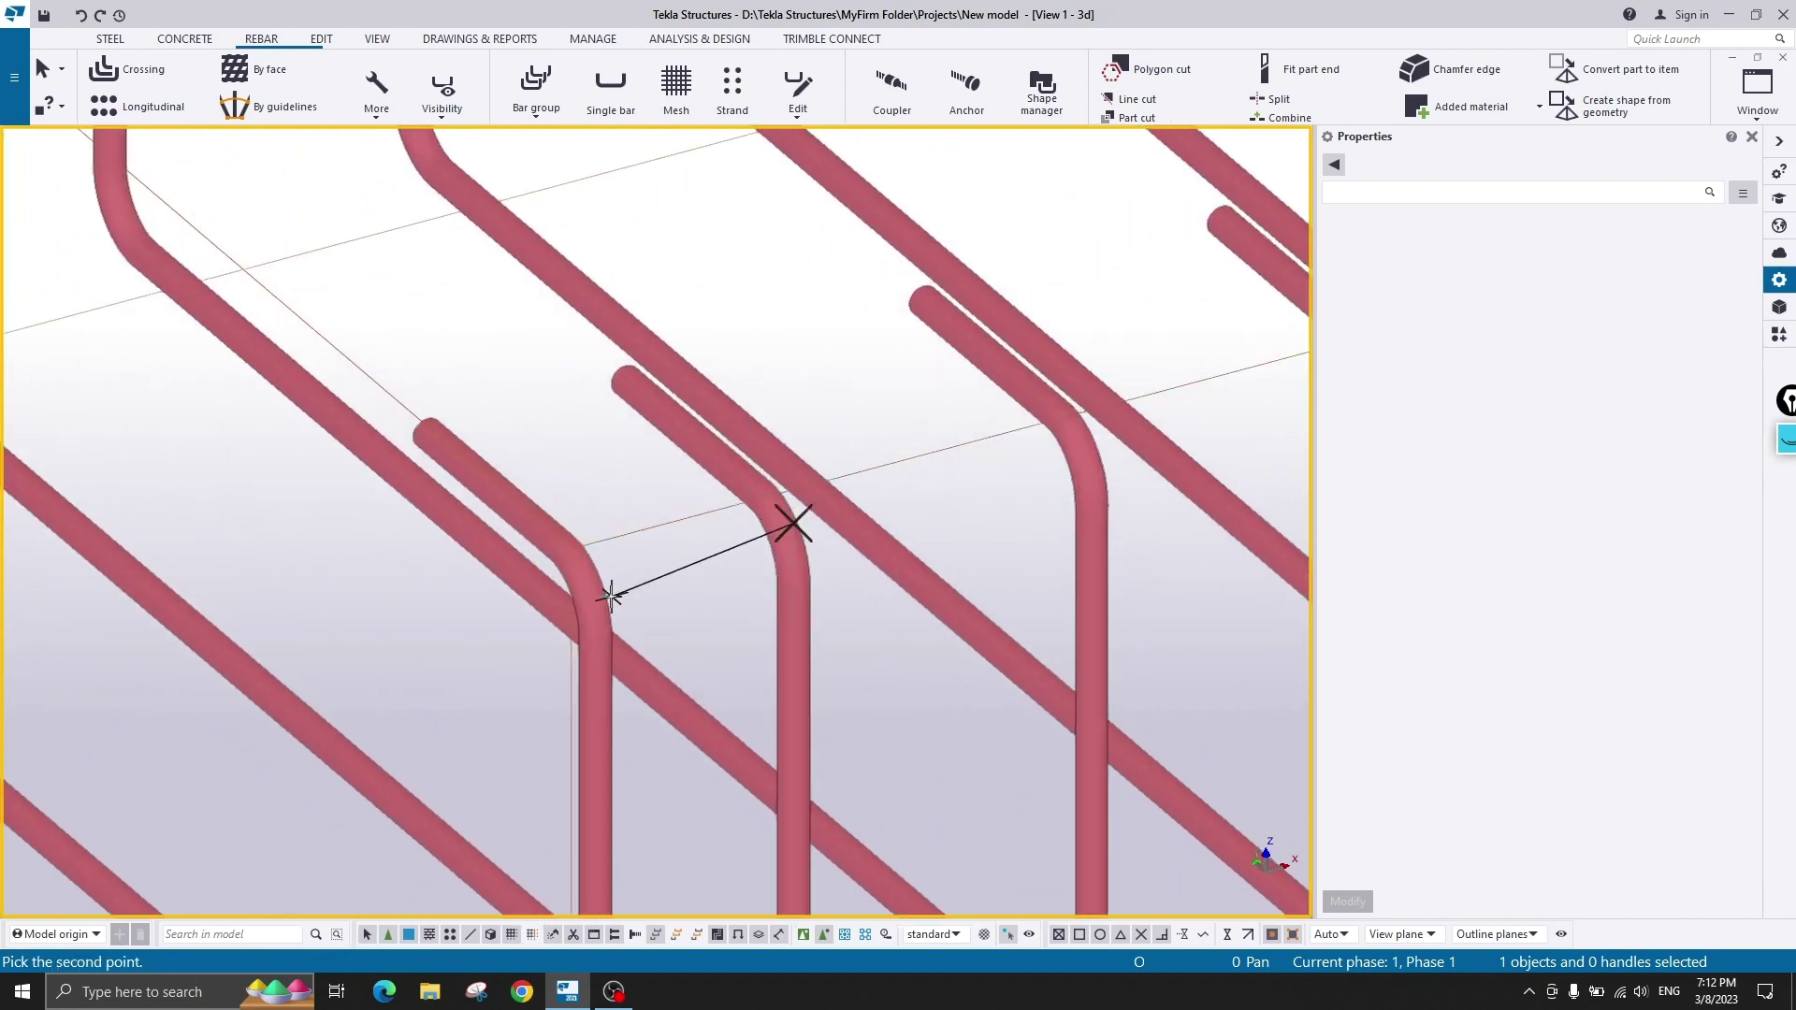
{"action": "left_click", "coordinate": [599, 595]}
{"action": "left_click", "coordinate": [618, 493]}
{"action": "scroll", "coordinate": [797, 502], "scroll_direction": "down", "scroll_amount": 3}
{"action": "middle_click_drag", "start_coordinate": [888, 498], "coordinate": [590, 580]}
{"action": "scroll", "coordinate": [590, 580], "scroll_direction": "down", "scroll_amount": 3}
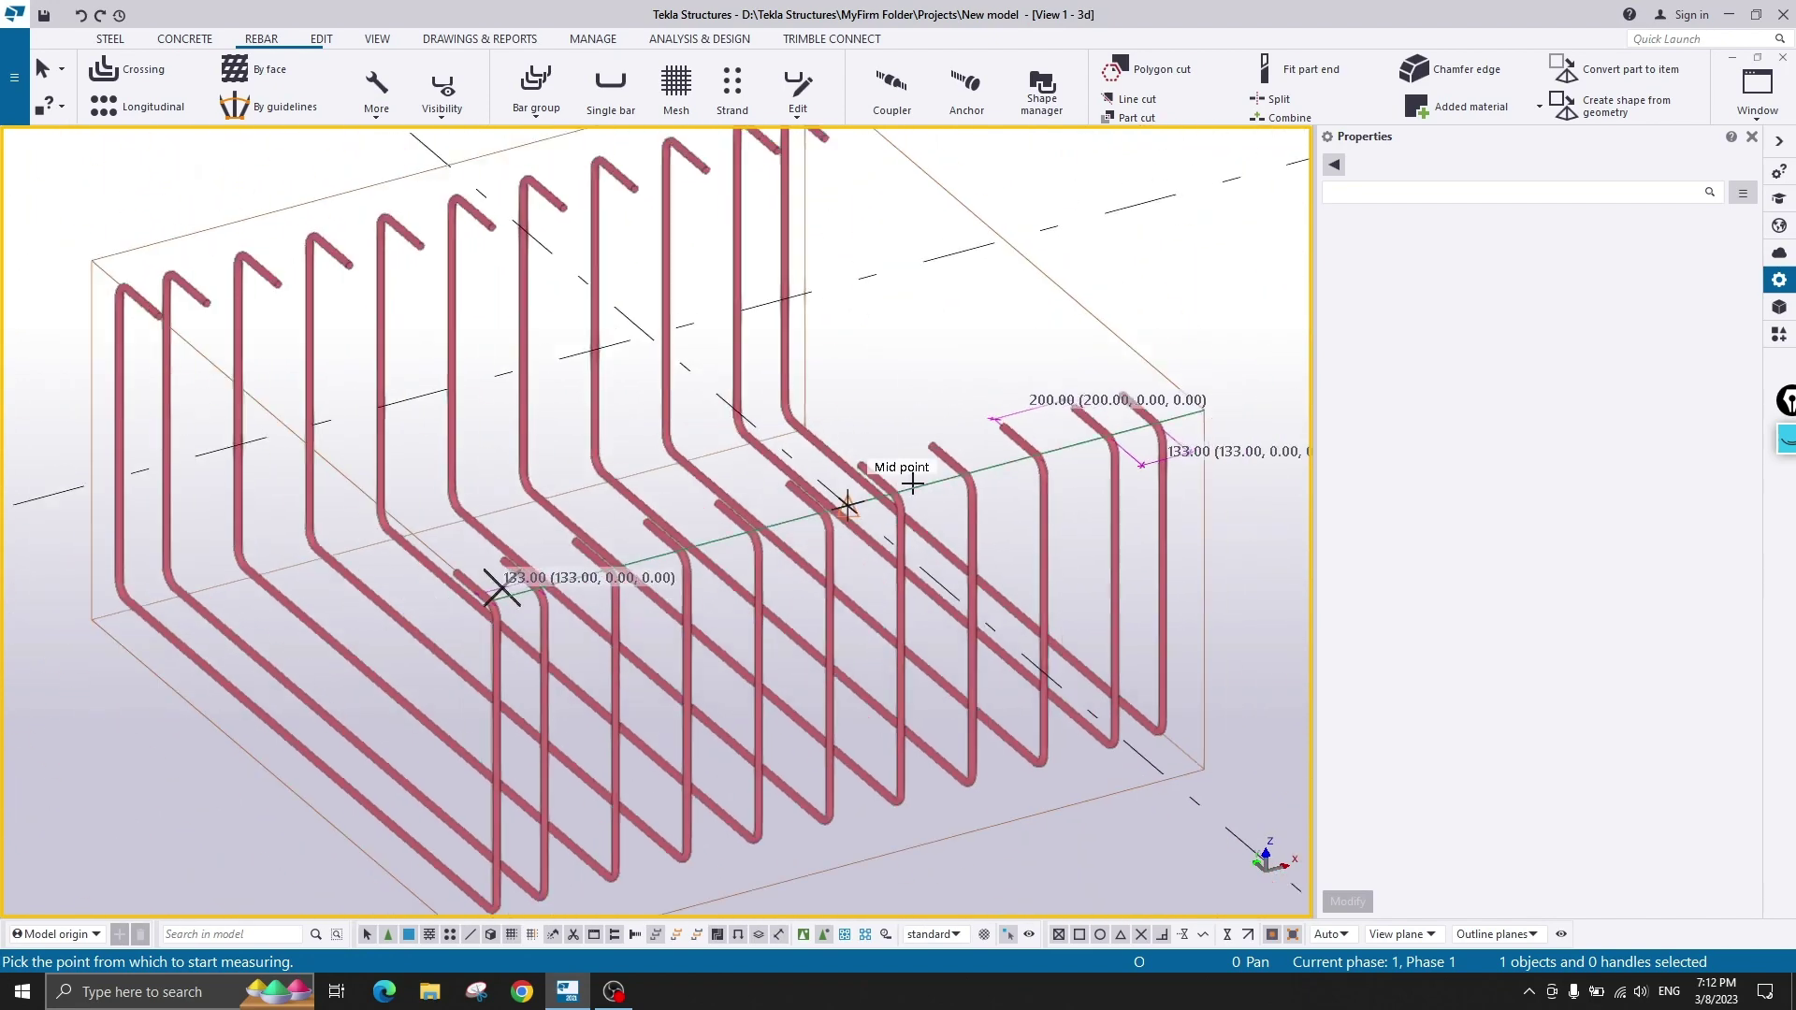
{"action": "right_click", "coordinate": [921, 412]}
{"action": "left_click", "coordinate": [970, 382]}
- Change the bar group's creation method to Equal distribution by target spacing value, apply it, and redraw the view to remove the temporary dimensions
{"action": "scroll", "coordinate": [864, 503], "scroll_direction": "down", "scroll_amount": 3}
{"action": "scroll", "coordinate": [943, 500], "scroll_direction": "up", "scroll_amount": 3}
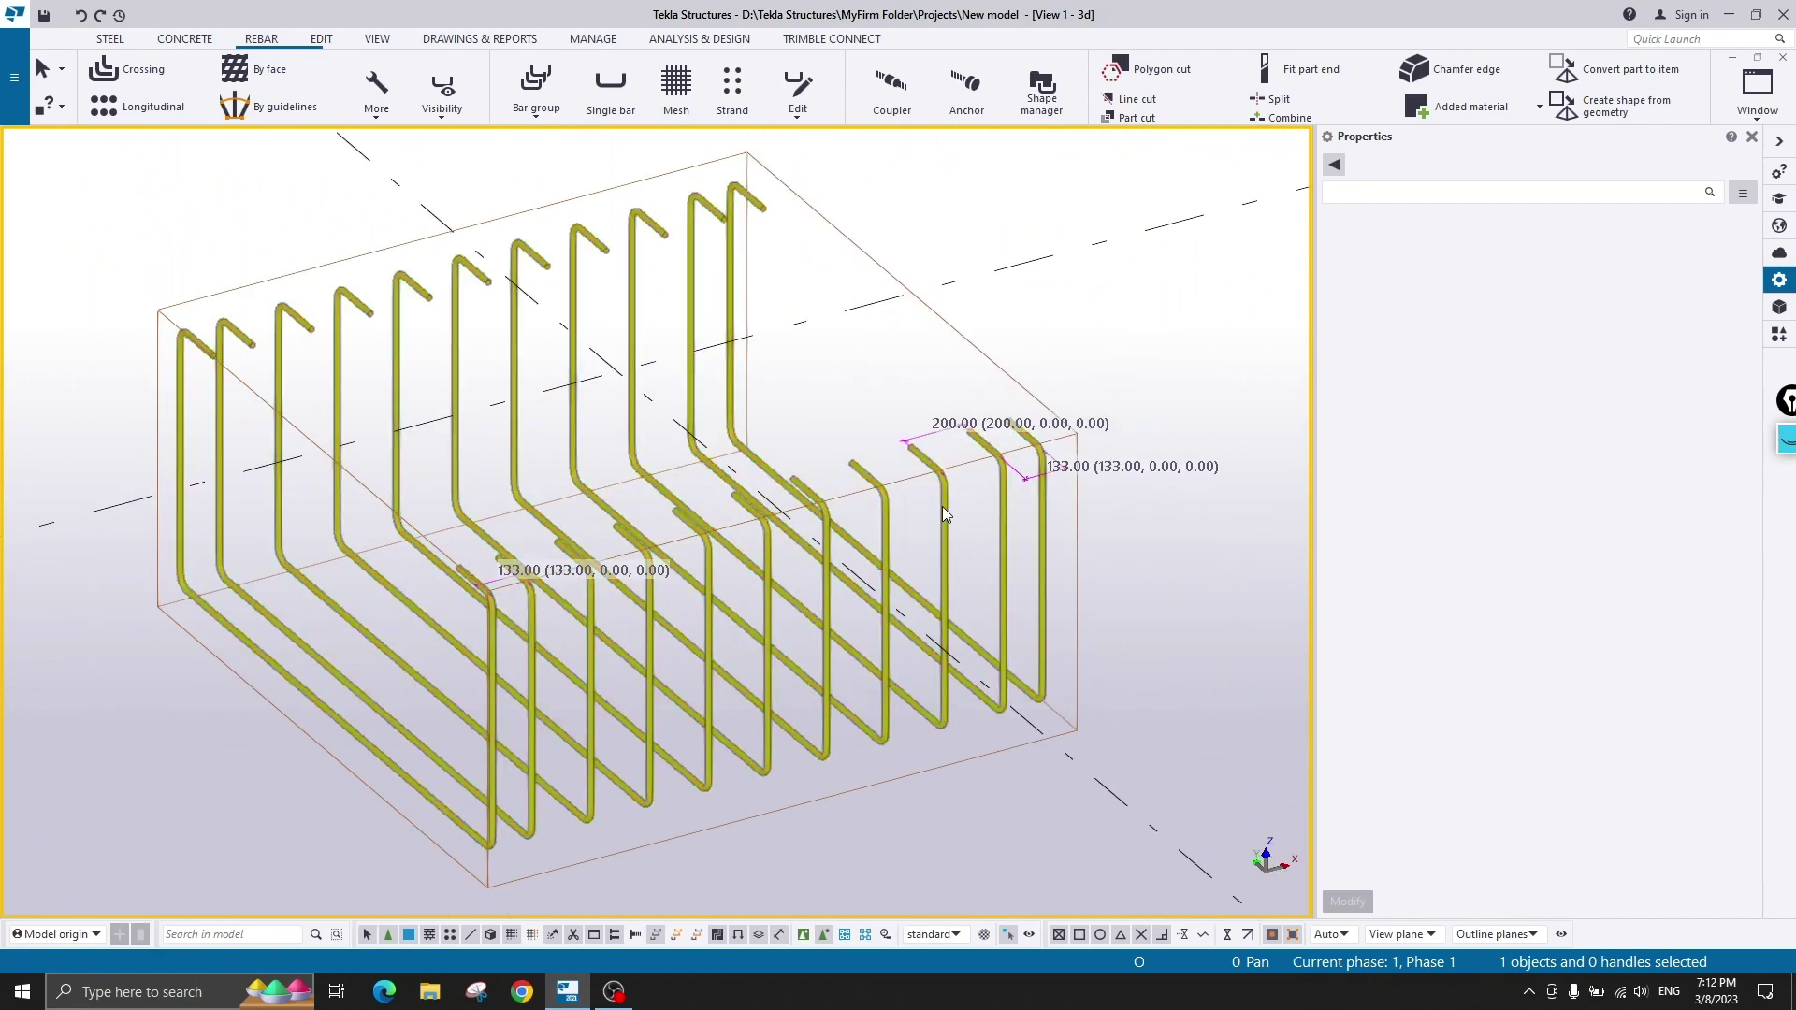
{"action": "left_click", "coordinate": [941, 507]}
{"action": "left_click", "coordinate": [1523, 697]}
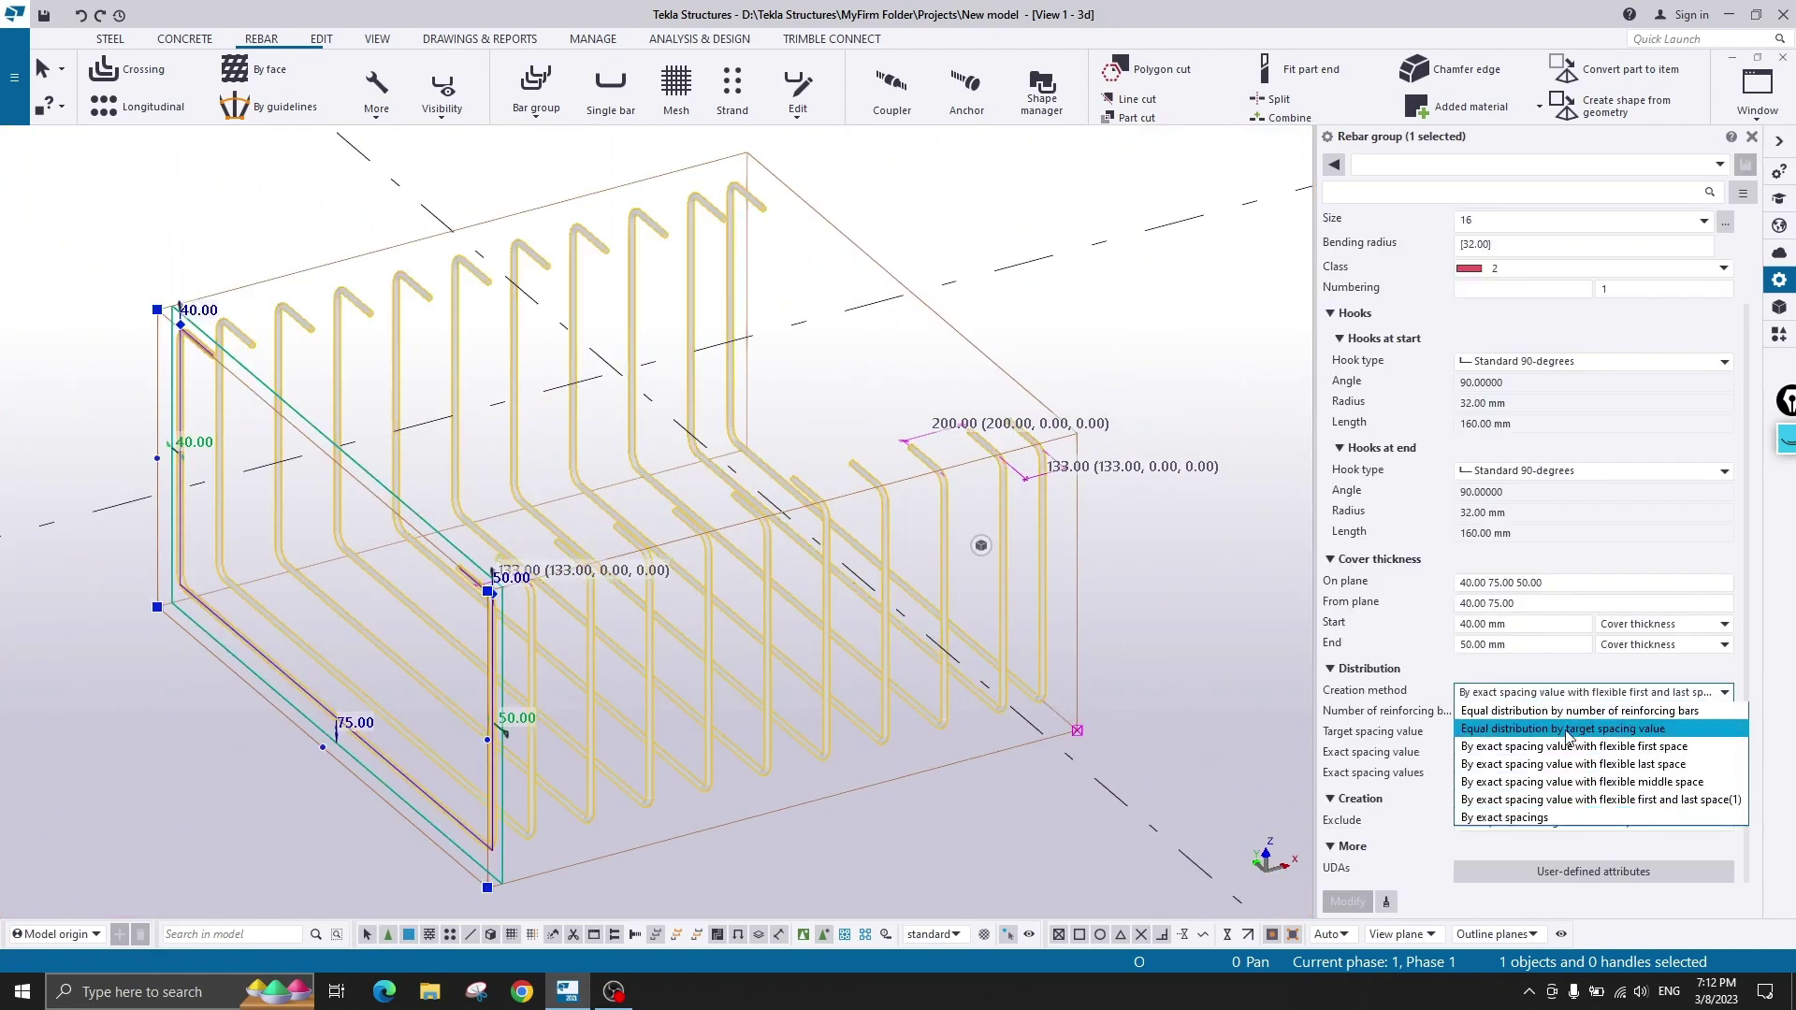
{"action": "left_click", "coordinate": [1572, 728]}
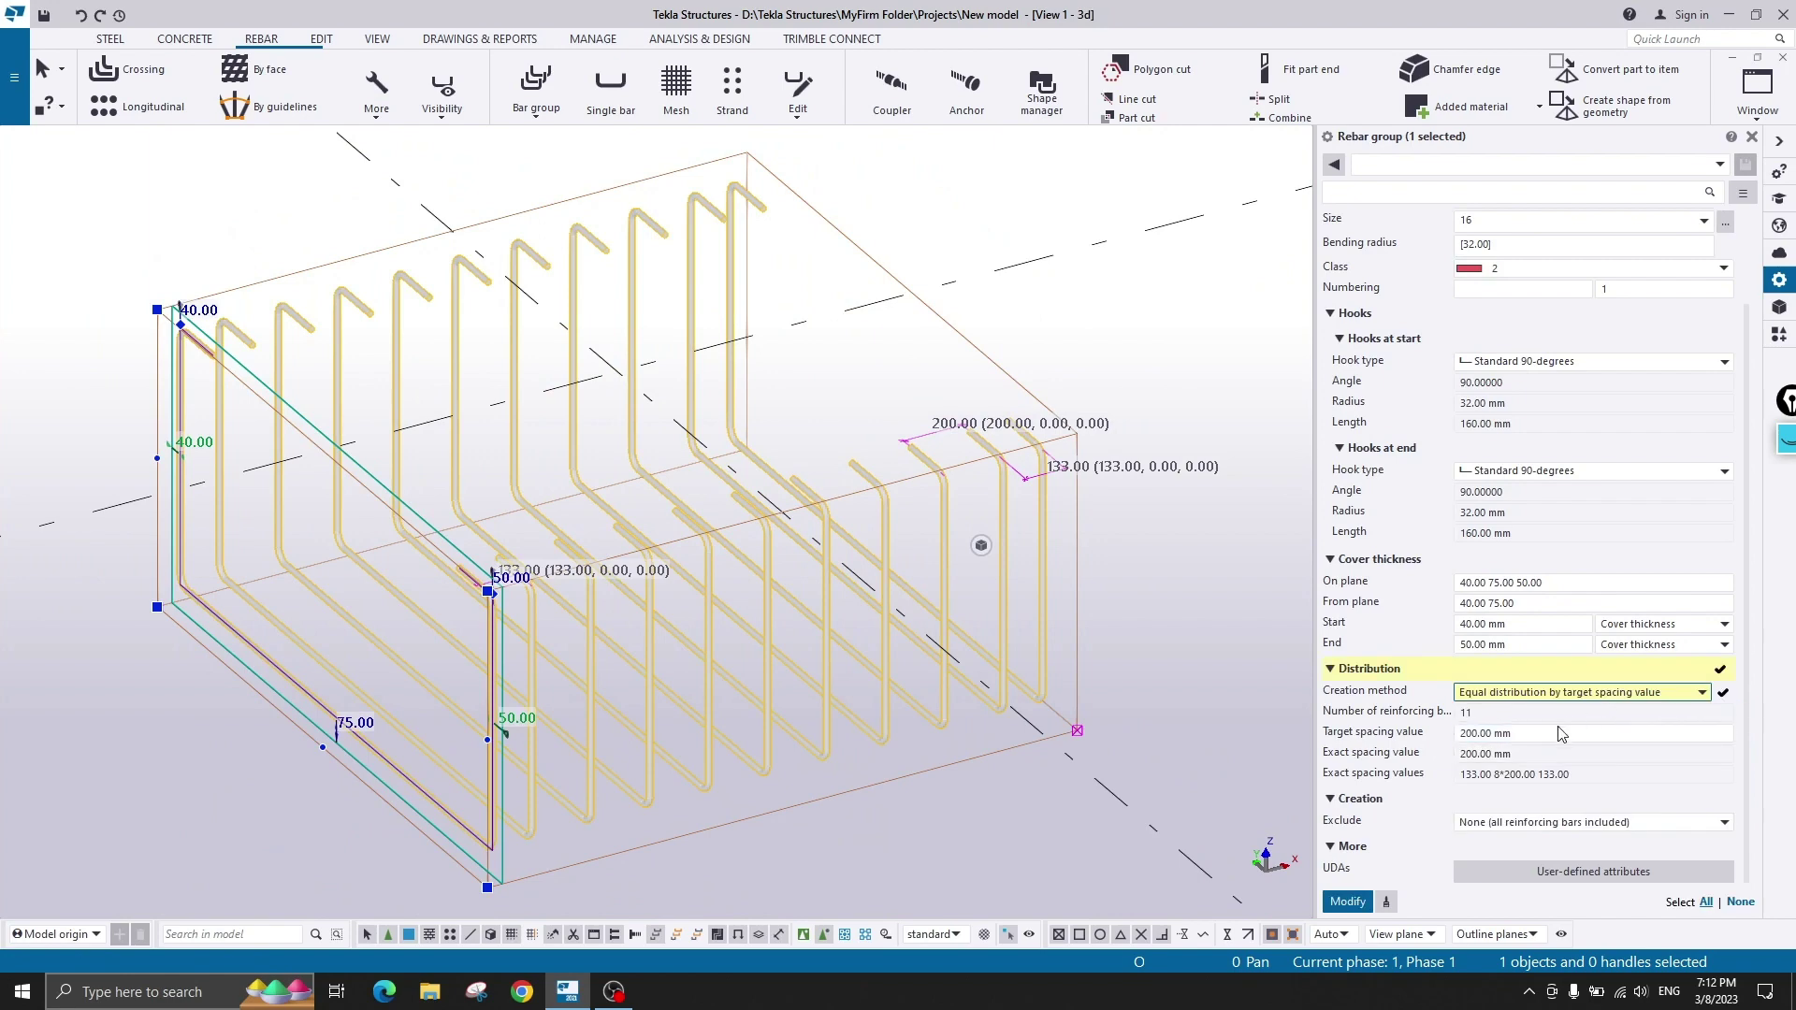
{"action": "left_click", "coordinate": [1348, 902]}
{"action": "right_click", "coordinate": [1158, 377]}
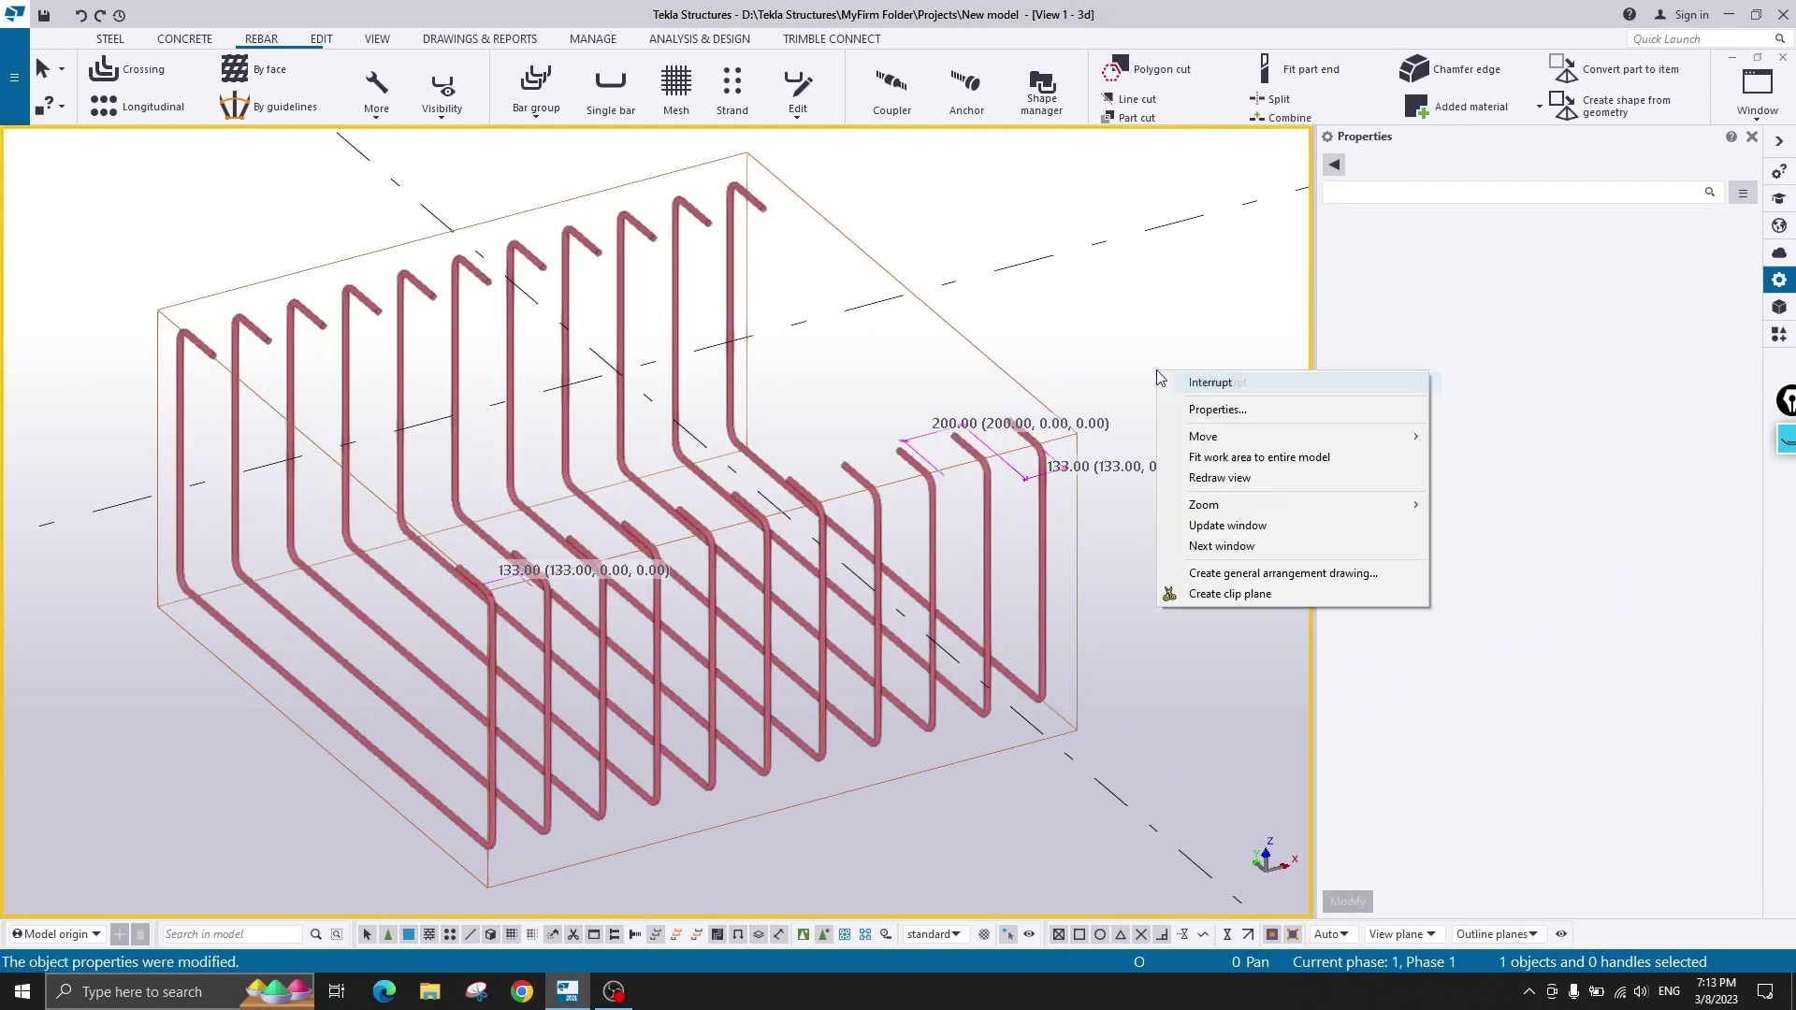
{"action": "left_click", "coordinate": [1259, 479]}
- Examine the evenly distributed bars from another angle, select the group to review its spacing values, and deselect it
{"action": "scroll", "coordinate": [1029, 447], "scroll_direction": "up", "scroll_amount": 2}
{"action": "scroll", "coordinate": [797, 559], "scroll_direction": "down", "scroll_amount": 2}
{"action": "middle_click_drag", "start_coordinate": [784, 565], "coordinate": [943, 514]}
{"action": "middle_click_drag", "start_coordinate": [556, 267], "coordinate": [649, 441]}
{"action": "scroll", "coordinate": [649, 441], "scroll_direction": "up", "scroll_amount": 2}
{"action": "scroll", "coordinate": [644, 447], "scroll_direction": "down", "scroll_amount": 2}
{"action": "scroll", "coordinate": [644, 450], "scroll_direction": "down", "scroll_amount": 3}
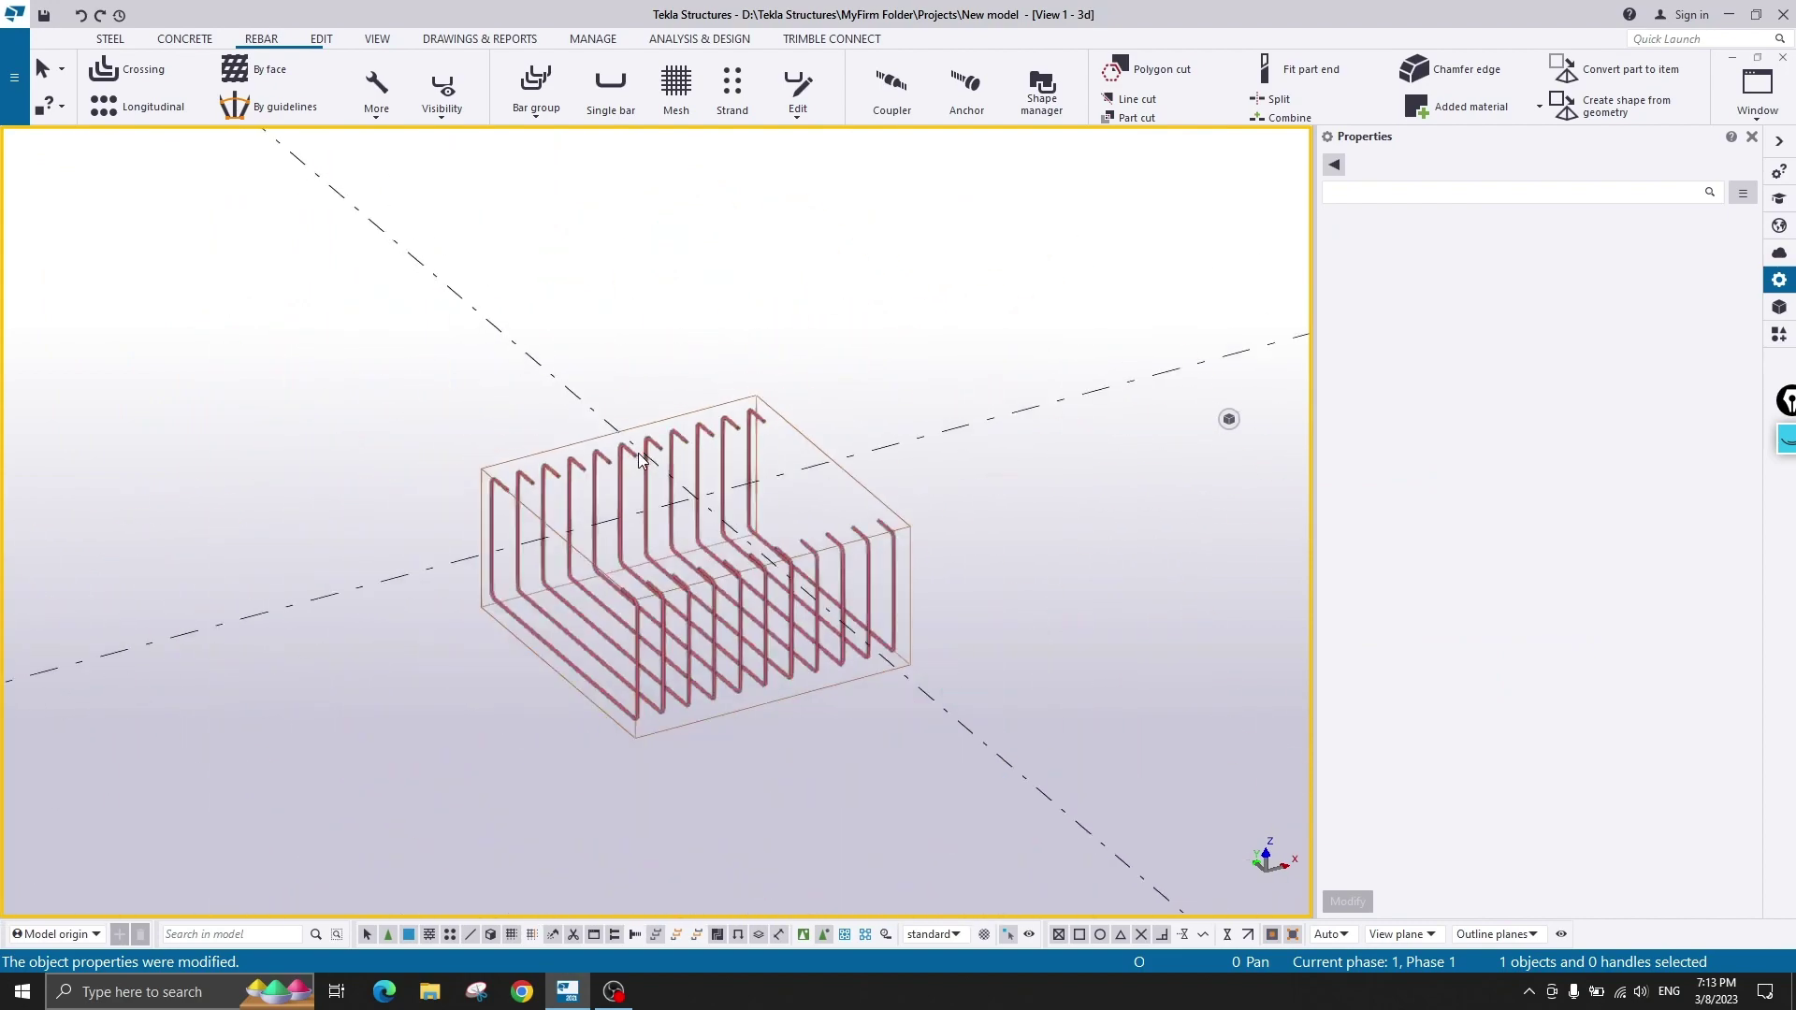
{"action": "middle_click_drag", "start_coordinate": [670, 508], "coordinate": [761, 503], "text": "ctrl"}
{"action": "scroll", "coordinate": [670, 470], "scroll_direction": "up", "scroll_amount": 3}
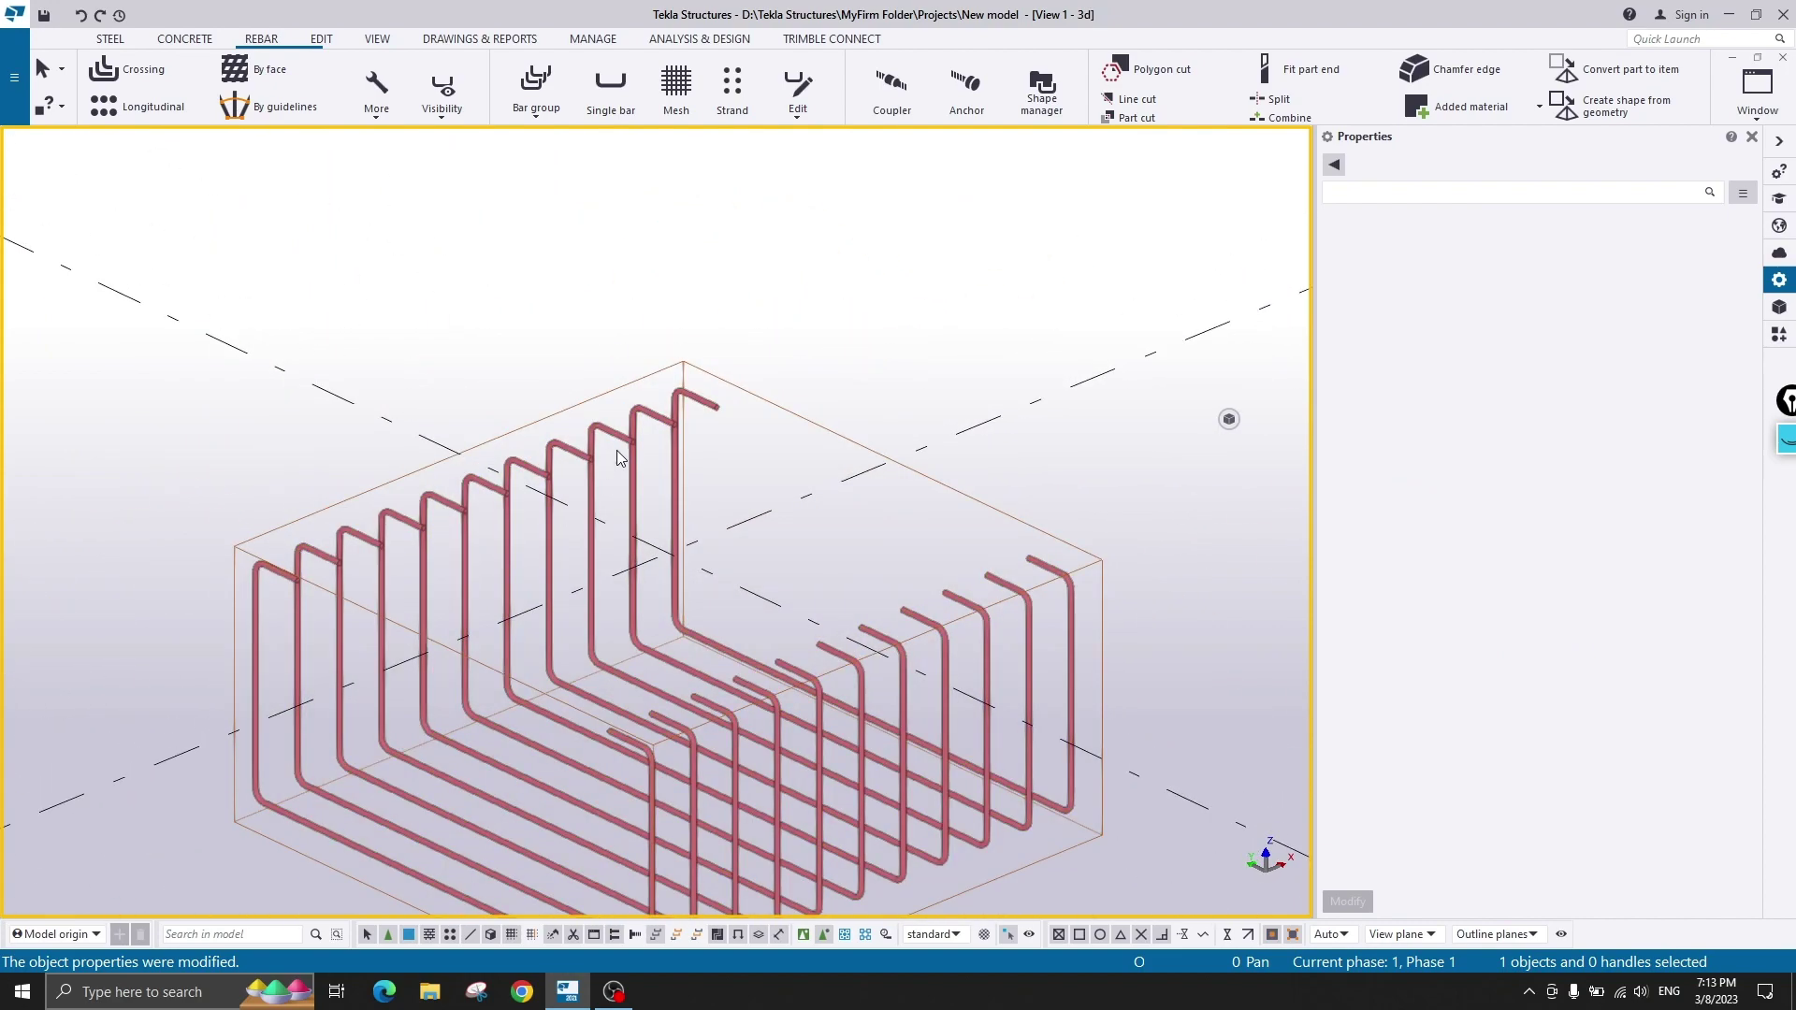
{"action": "left_click", "coordinate": [611, 438]}
{"action": "scroll", "coordinate": [609, 436], "scroll_direction": "up", "scroll_amount": 3}
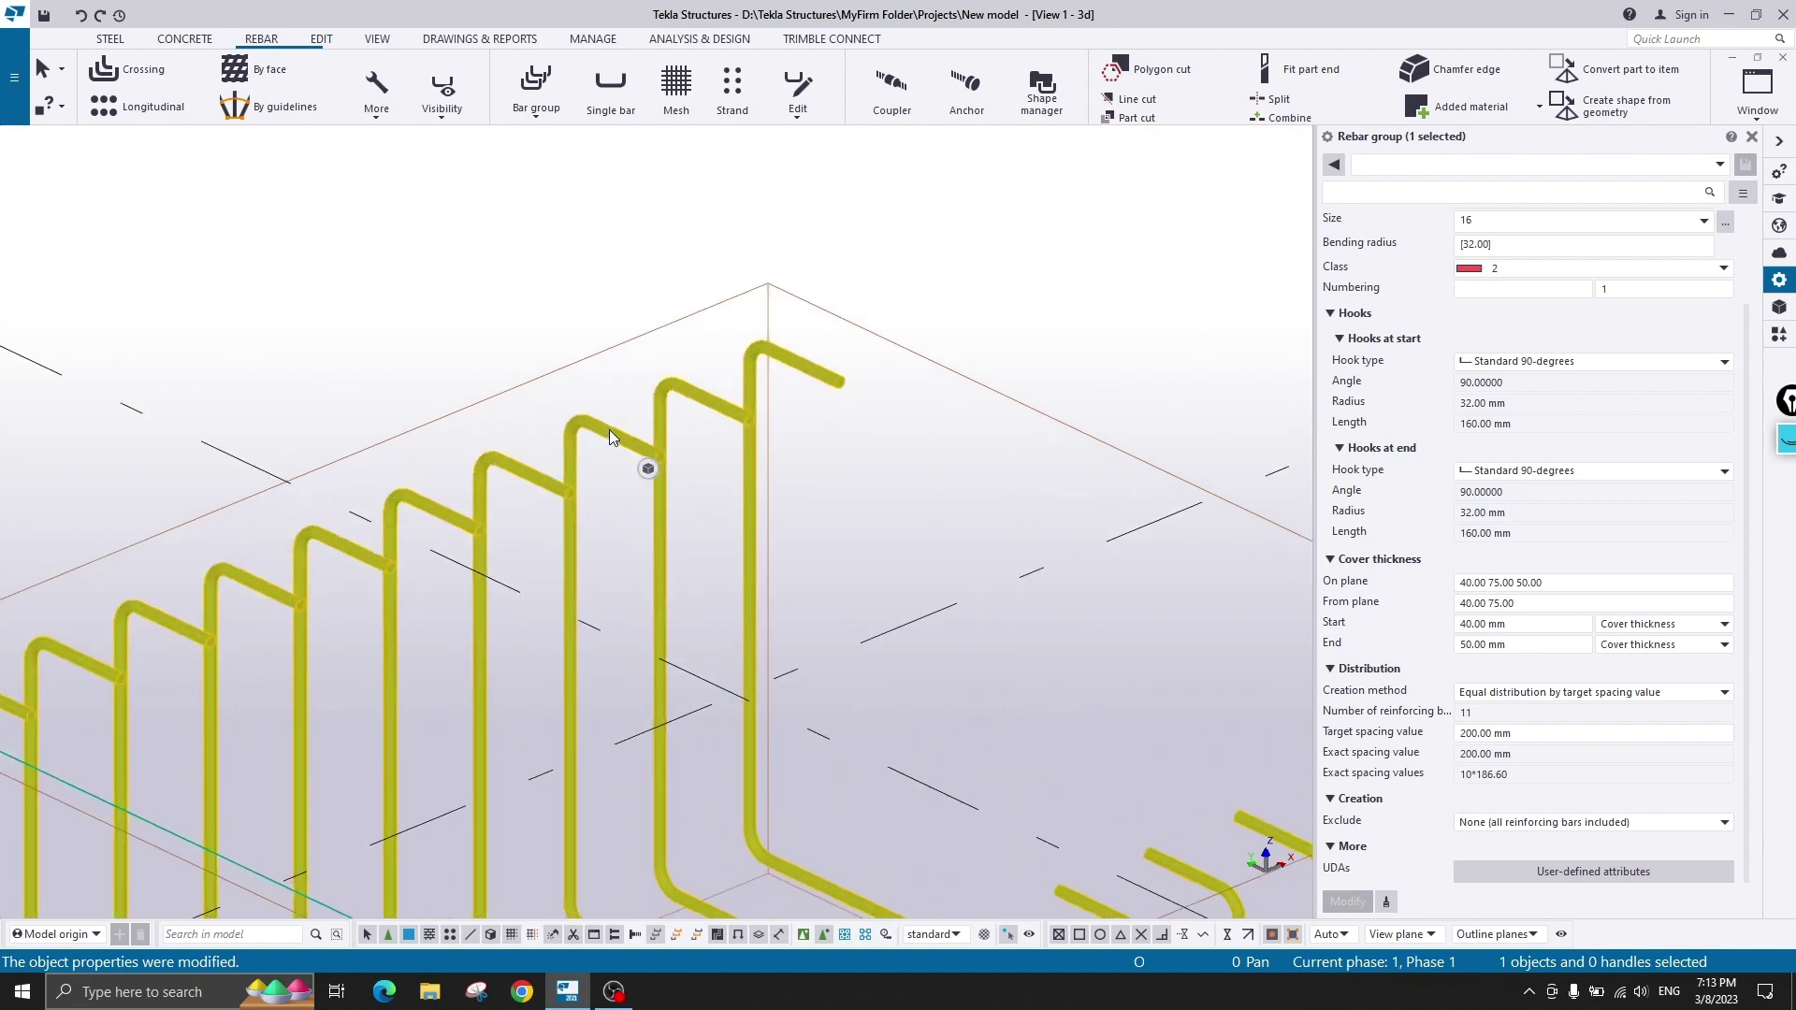
{"action": "scroll", "coordinate": [560, 412], "scroll_direction": "down", "scroll_amount": 3}
{"action": "scroll", "coordinate": [555, 410], "scroll_direction": "up", "scroll_amount": 2}
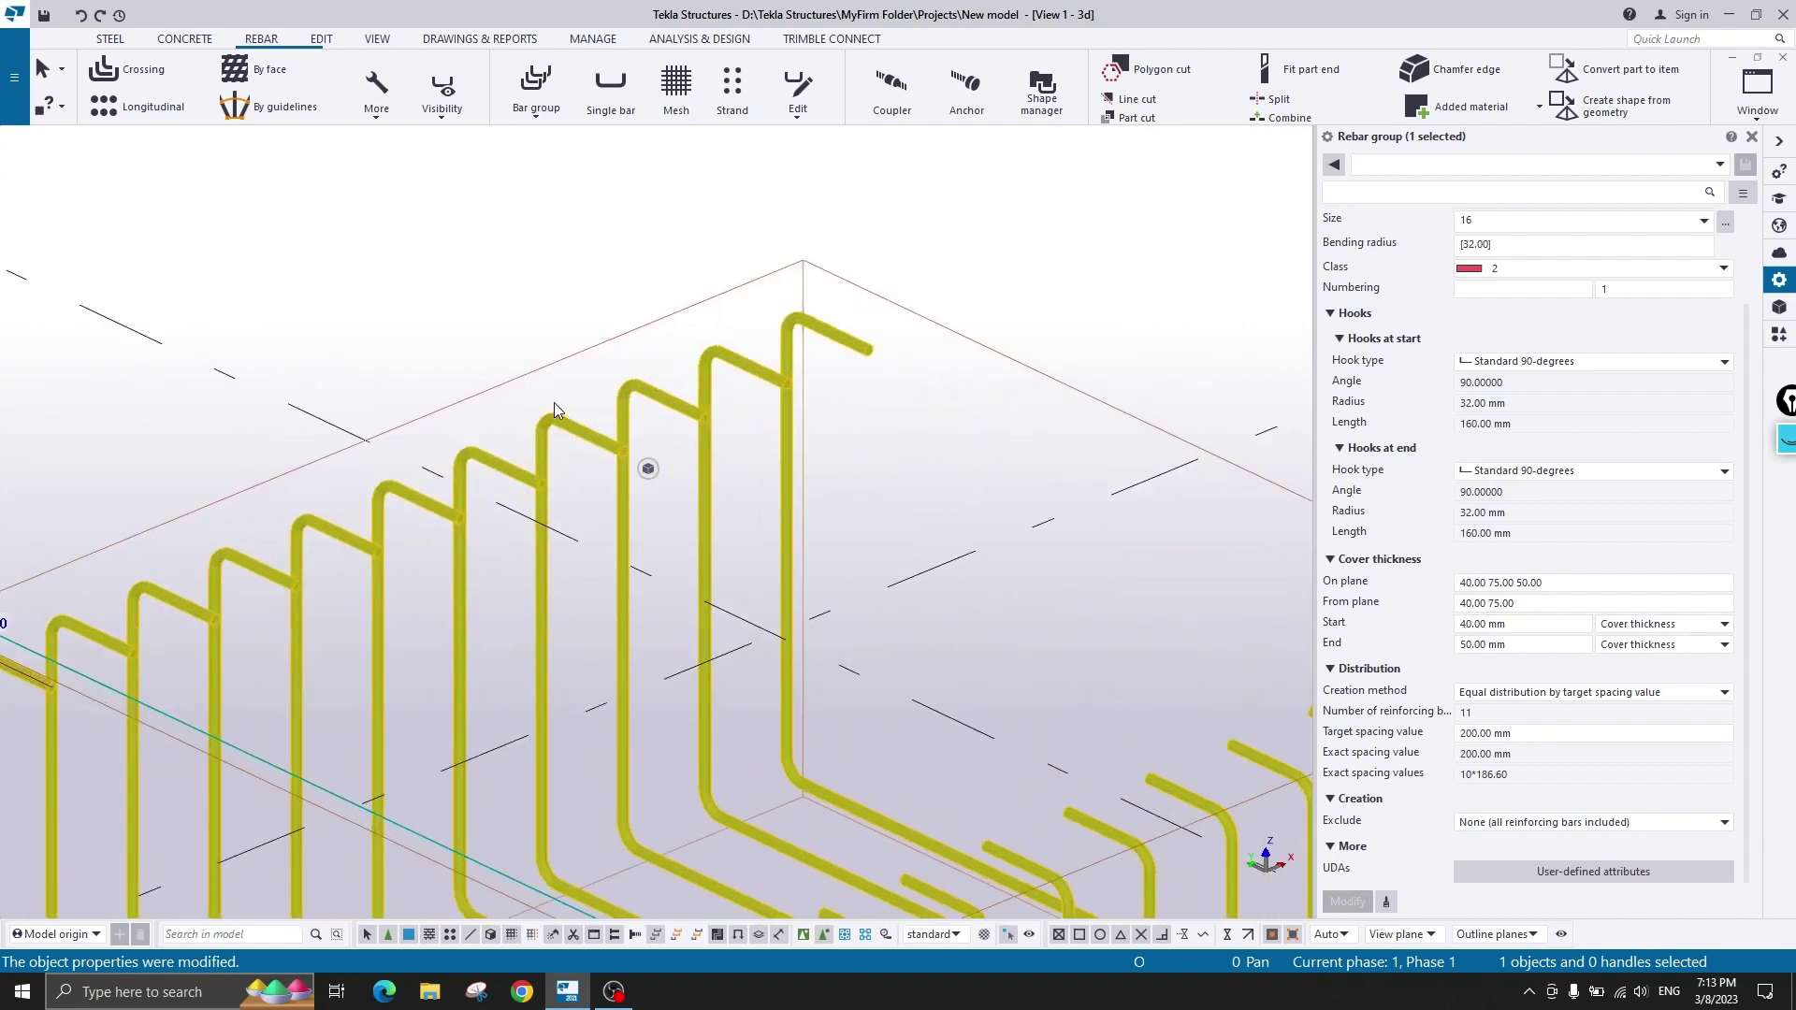
{"action": "right_click", "coordinate": [503, 293]}
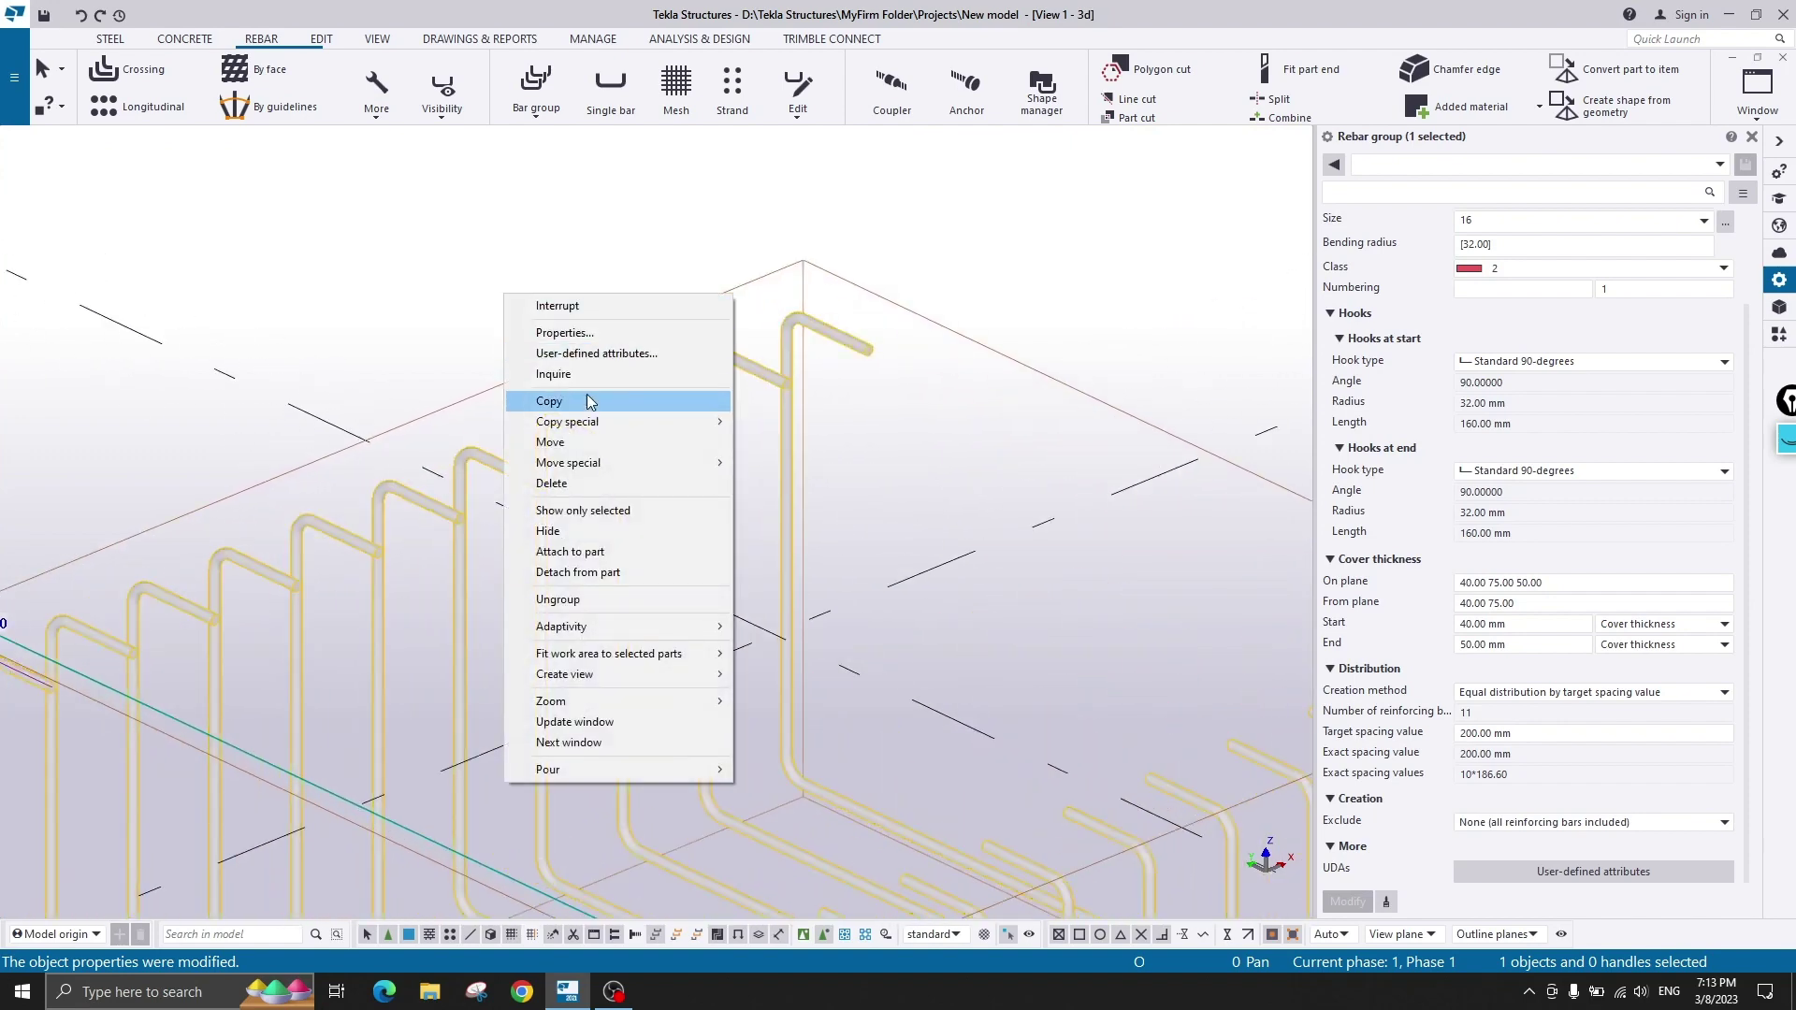
{"action": "left_click", "coordinate": [477, 329]}
{"action": "right_click", "coordinate": [480, 337]}
{"action": "left_click", "coordinate": [560, 440]}
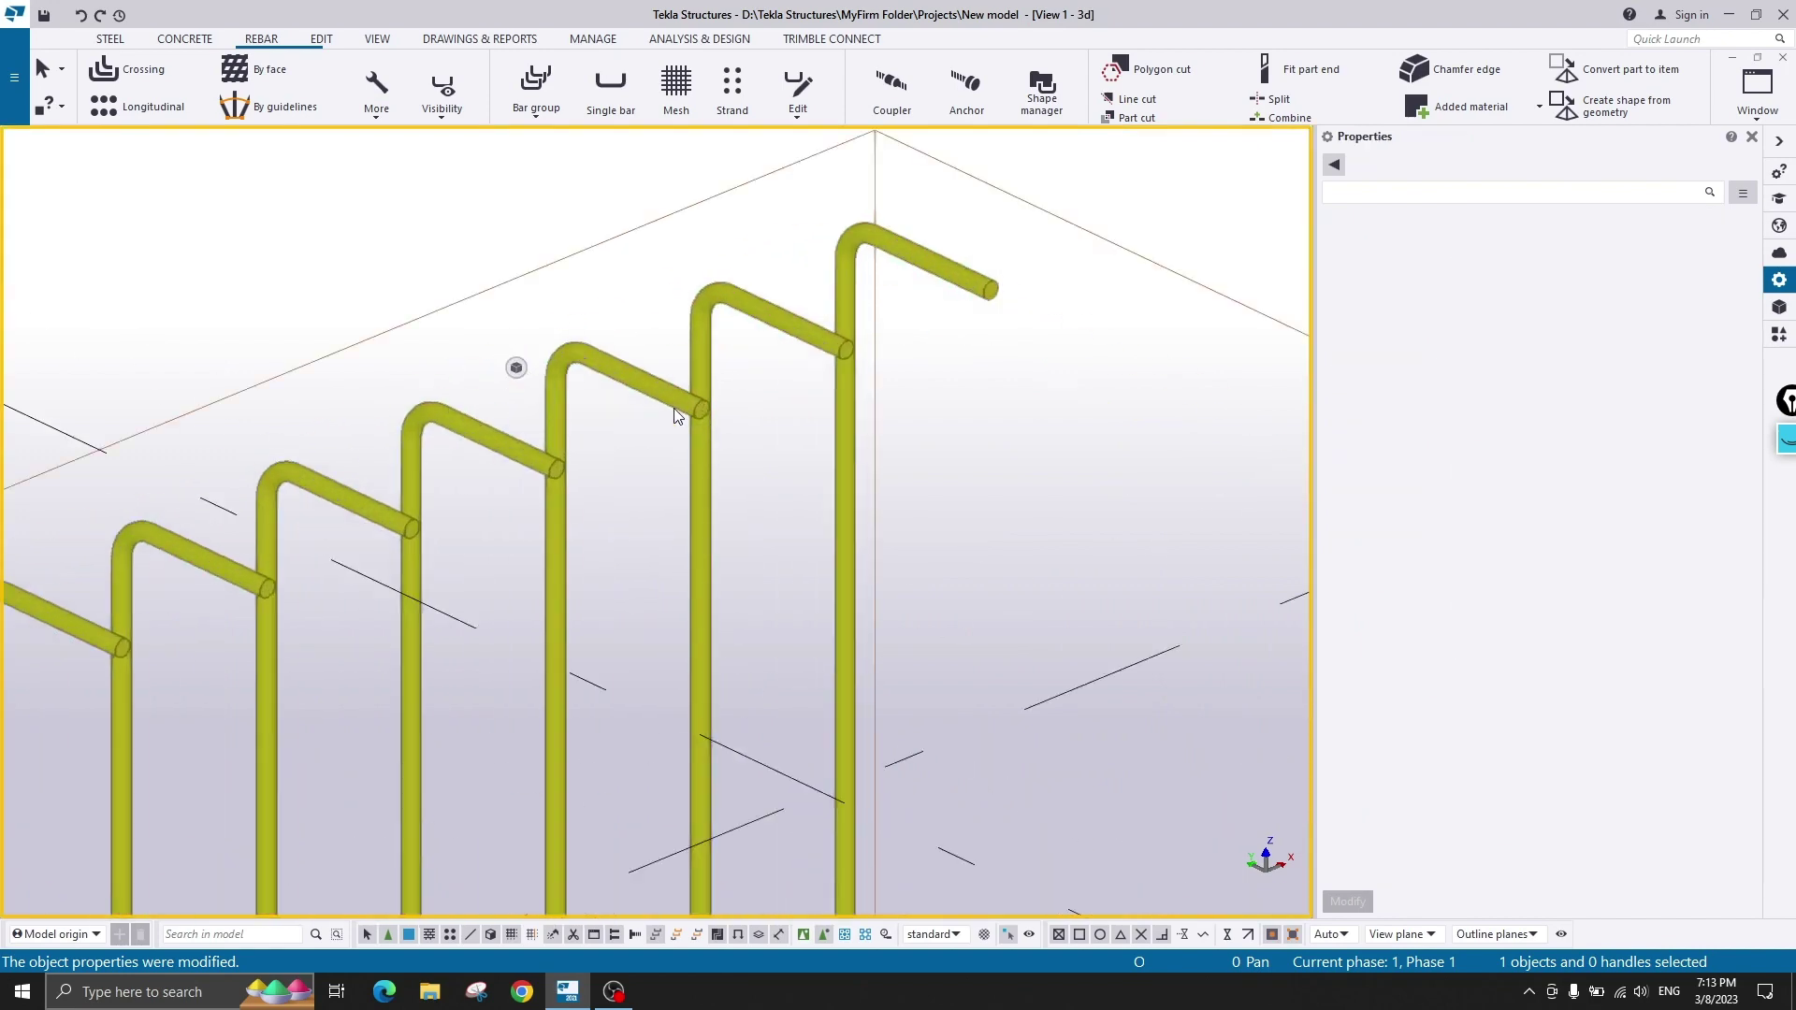
- Reselect the bar group, inspect its hooked bar ends and distribution properties, and deselect it
{"action": "scroll", "coordinate": [655, 394], "scroll_direction": "down", "scroll_amount": 2}
{"action": "left_click", "coordinate": [655, 395]}
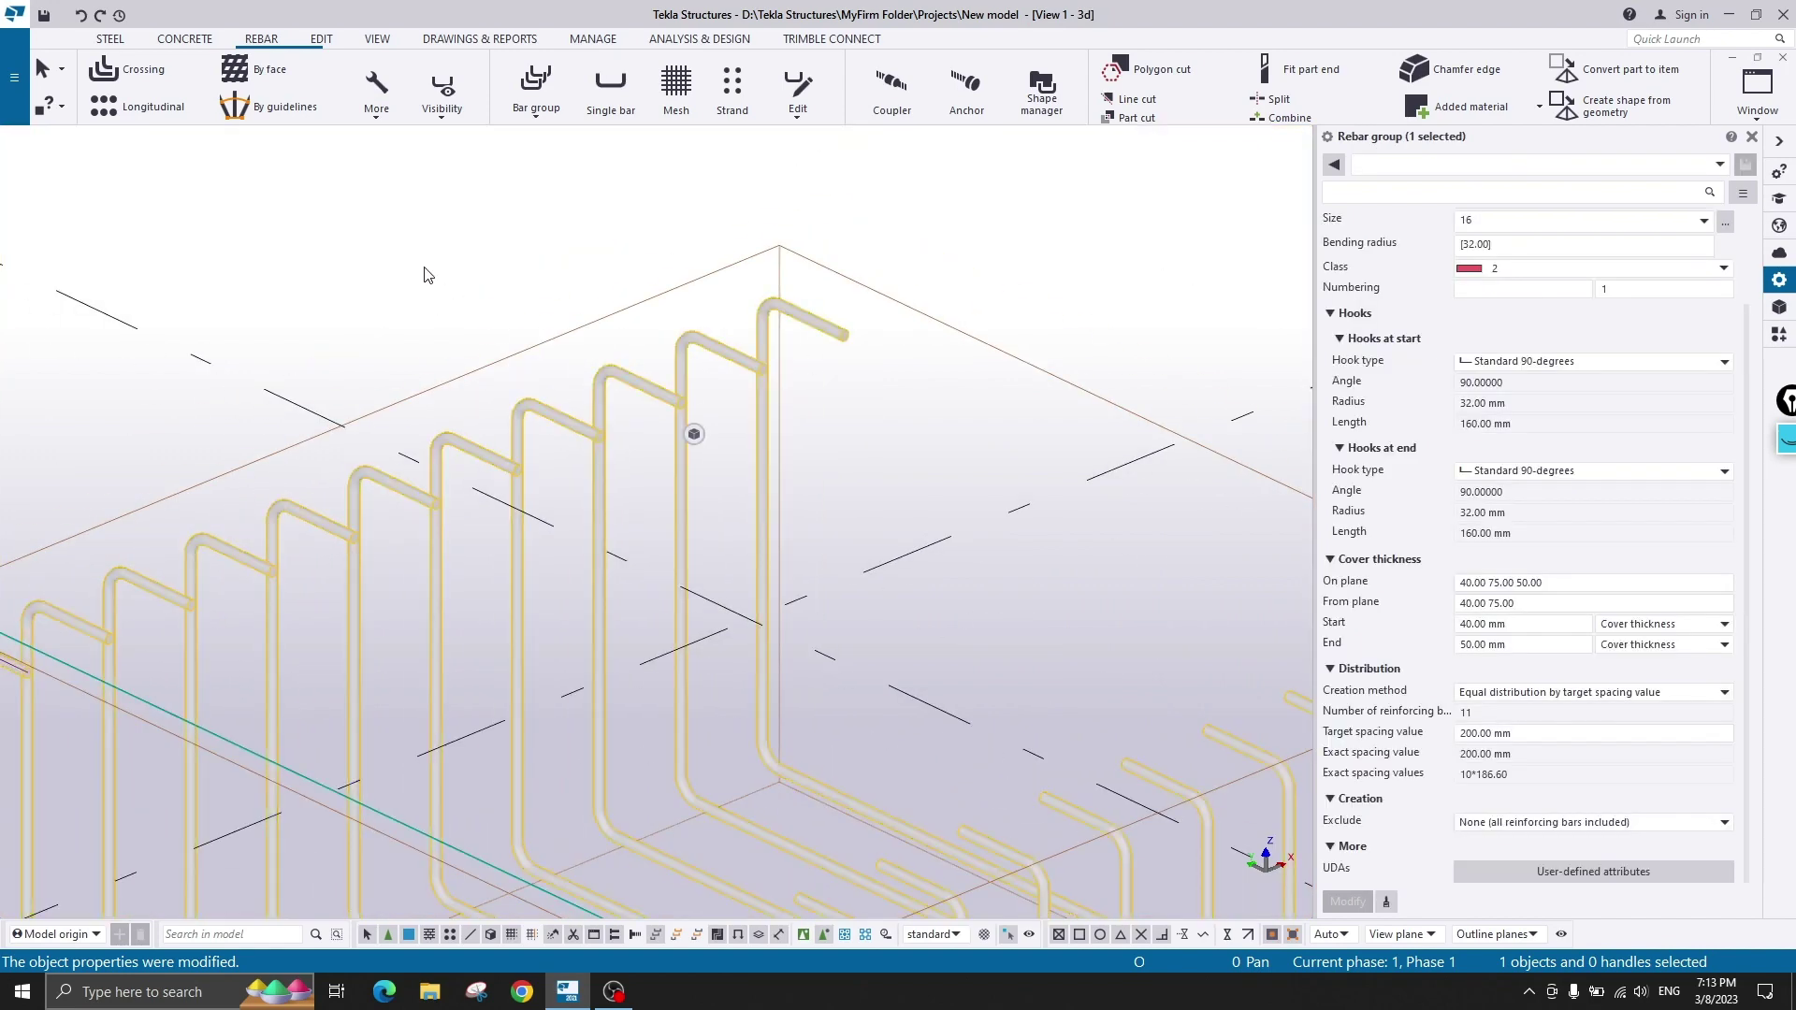
{"action": "scroll", "coordinate": [561, 428], "scroll_direction": "up", "scroll_amount": 2}
{"action": "scroll", "coordinate": [524, 381], "scroll_direction": "up", "scroll_amount": 2}
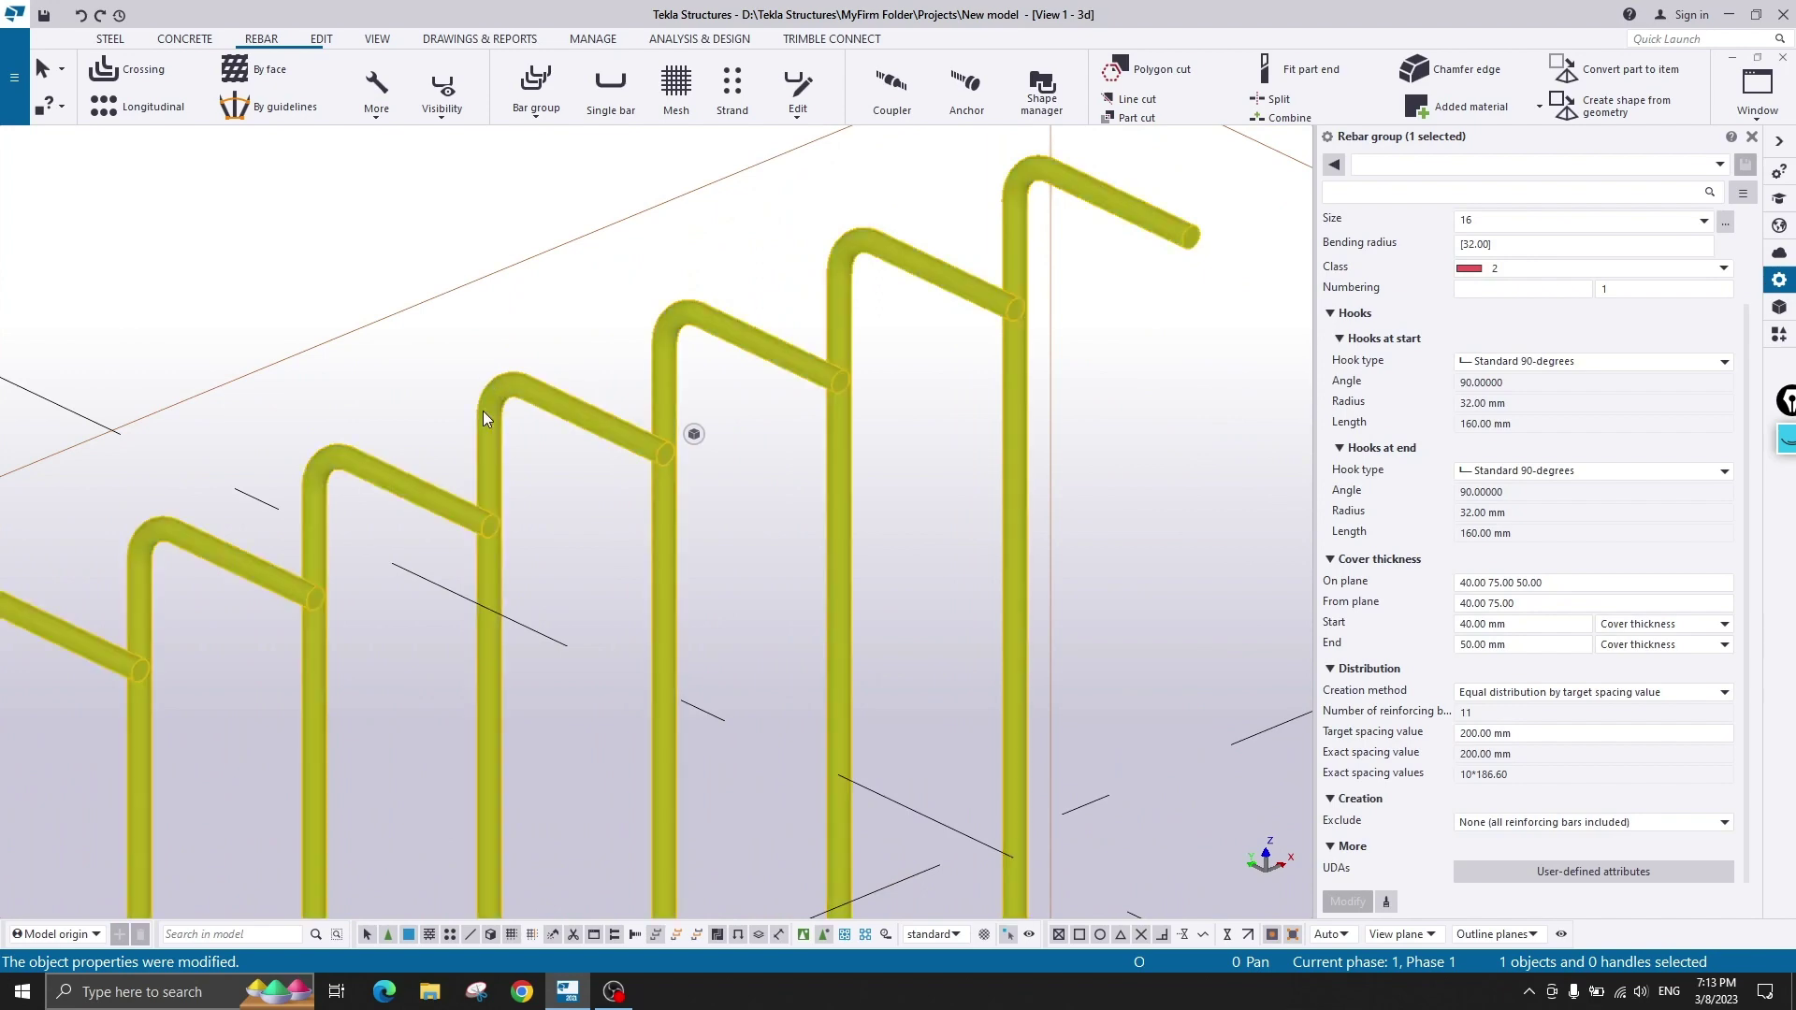
{"action": "scroll", "coordinate": [505, 416], "scroll_direction": "down", "scroll_amount": 3}
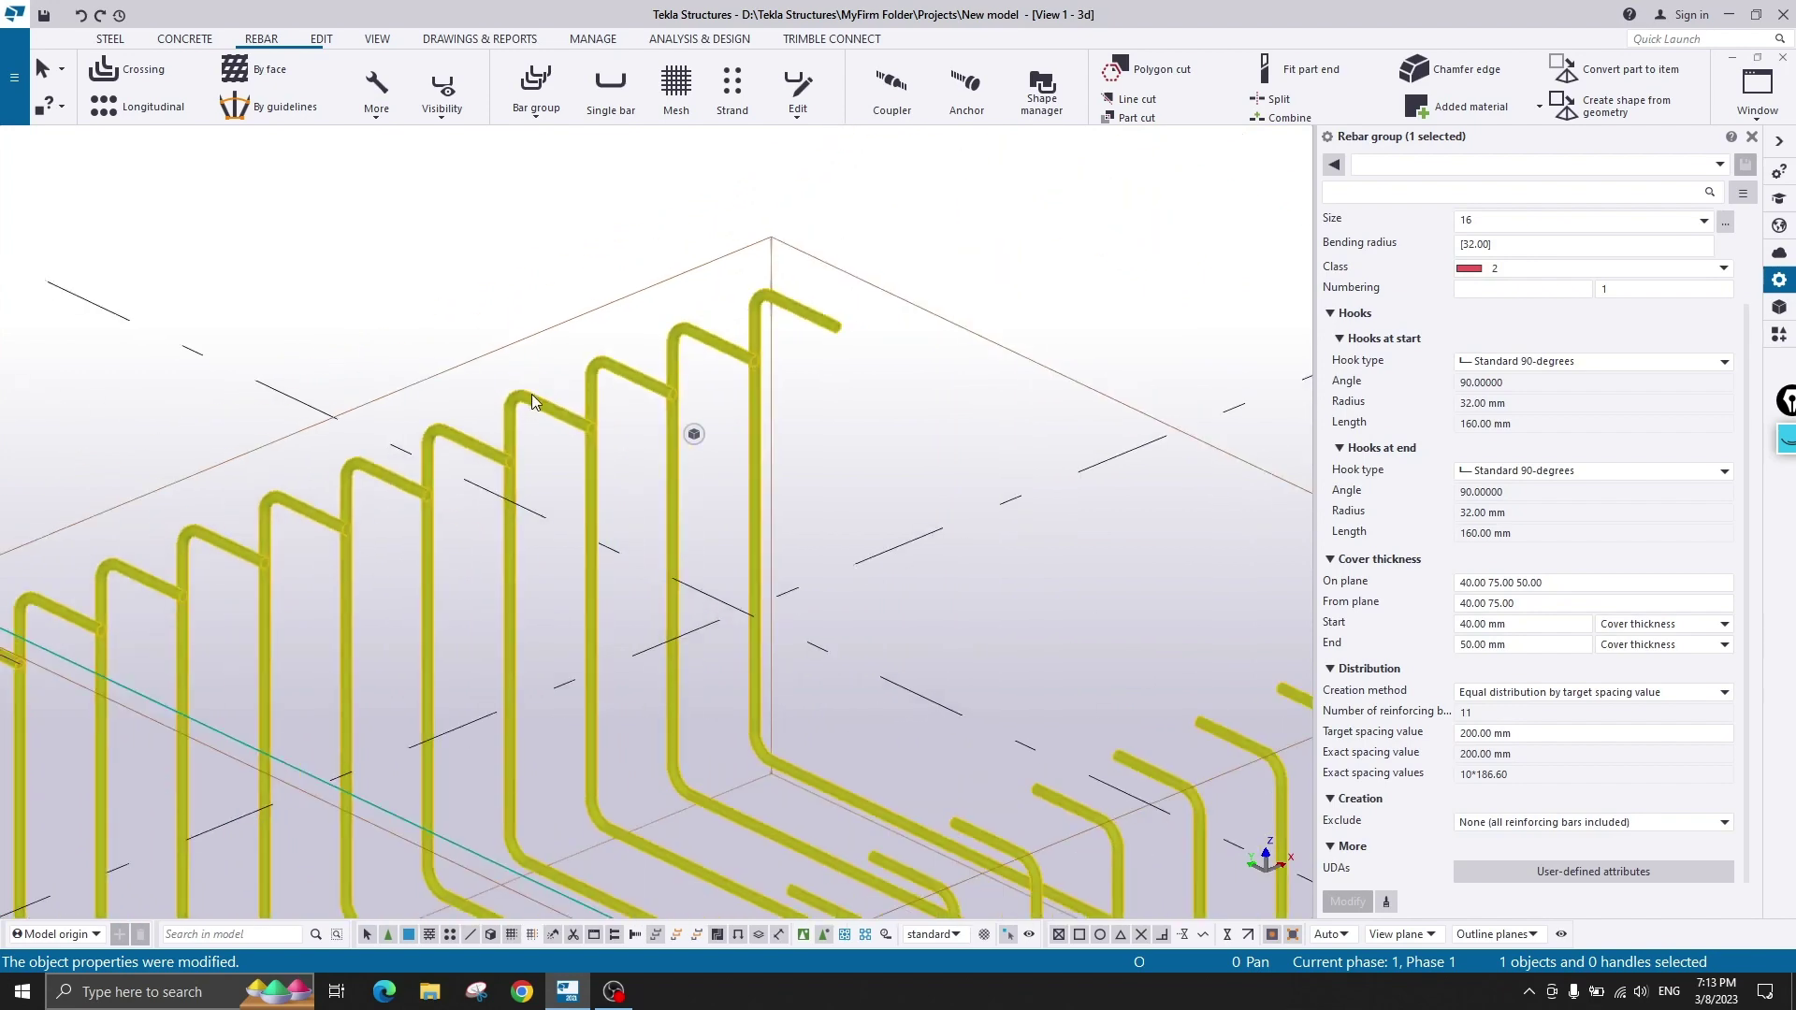
{"action": "scroll", "coordinate": [531, 400], "scroll_direction": "down", "scroll_amount": 3}
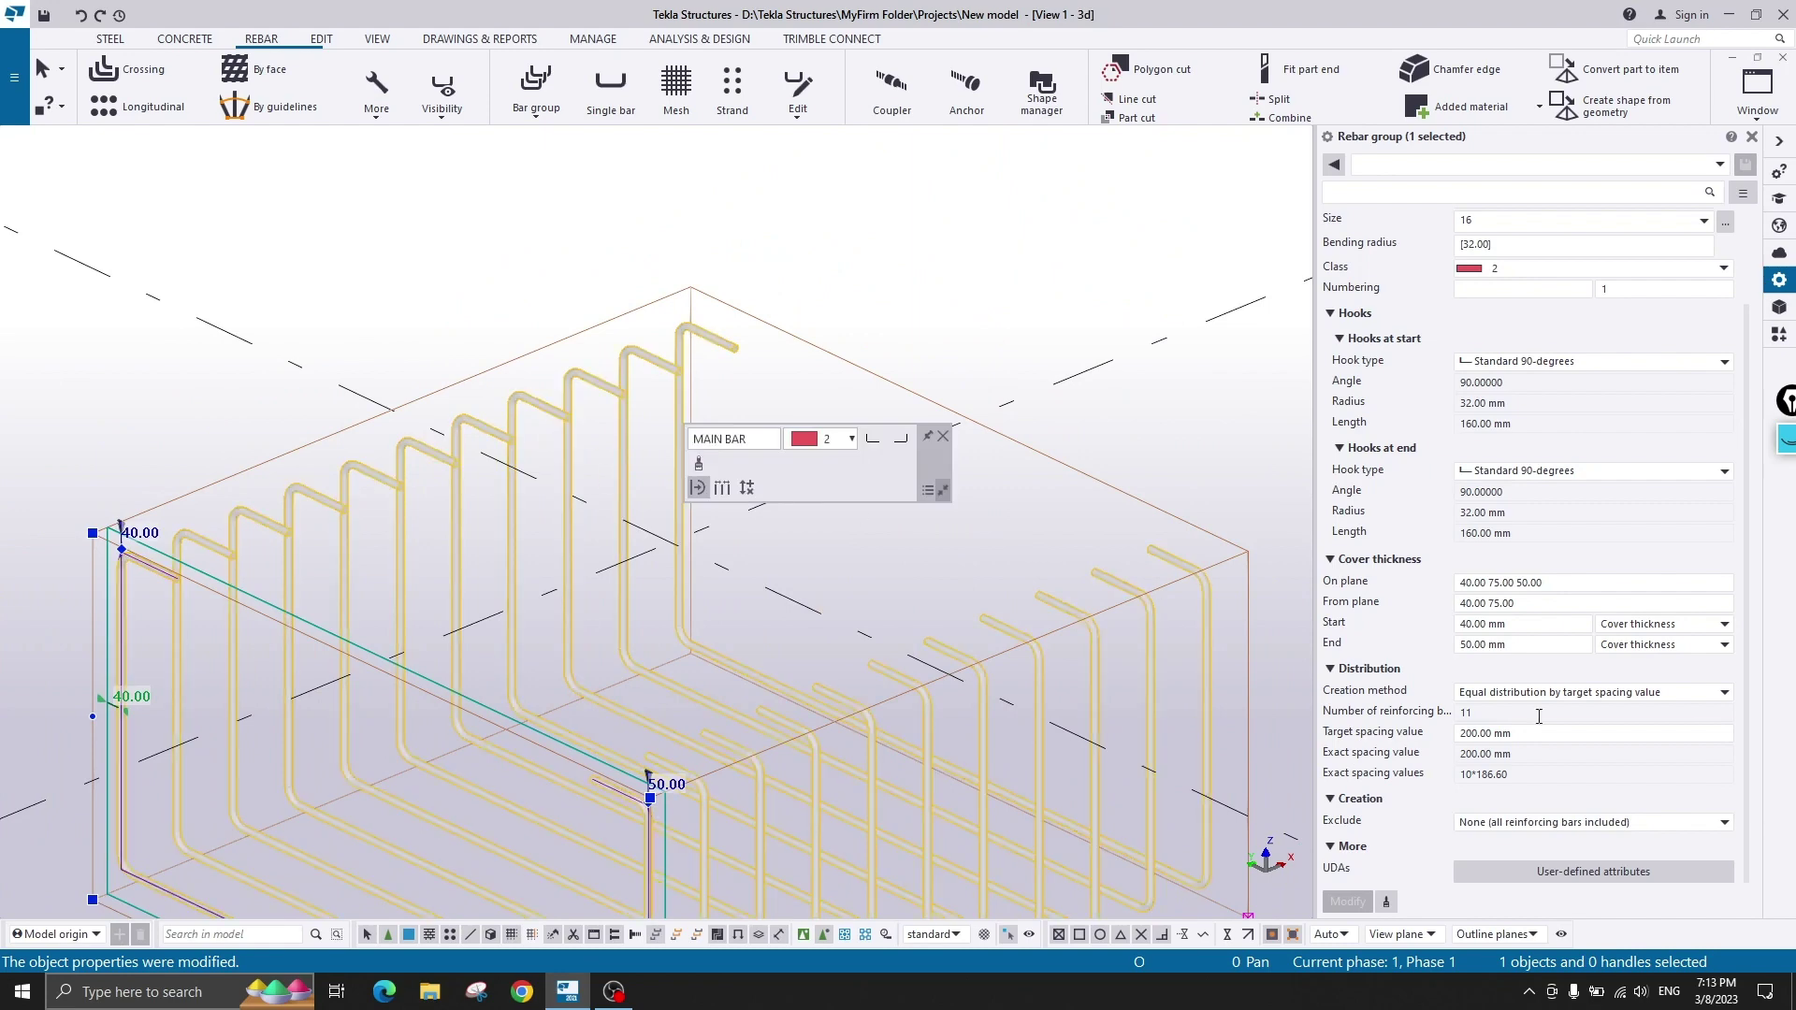
{"action": "right_click", "coordinate": [862, 297]}
{"action": "left_click", "coordinate": [961, 401]}
- Select the bar group once more to check it within the whole footing, and clear the selection
{"action": "scroll", "coordinate": [934, 486], "scroll_direction": "up", "scroll_amount": 3}
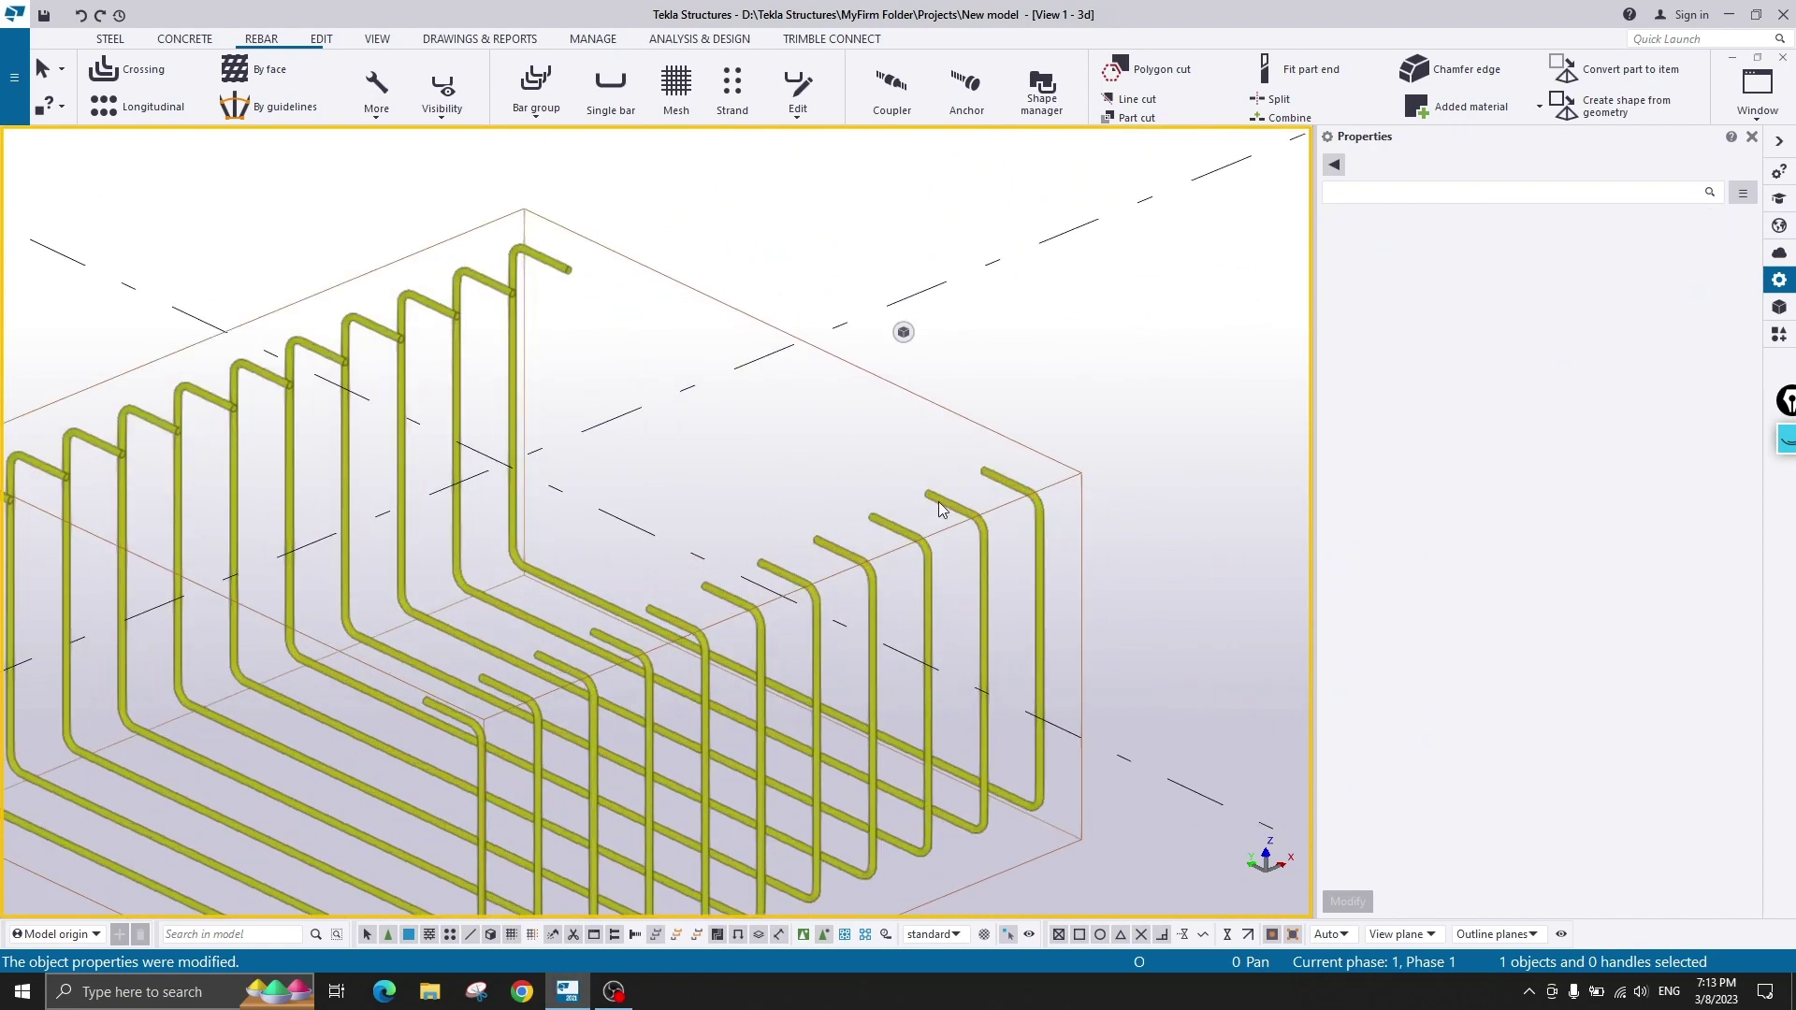
{"action": "left_click", "coordinate": [939, 501]}
{"action": "scroll", "coordinate": [826, 483], "scroll_direction": "down", "scroll_amount": 3}
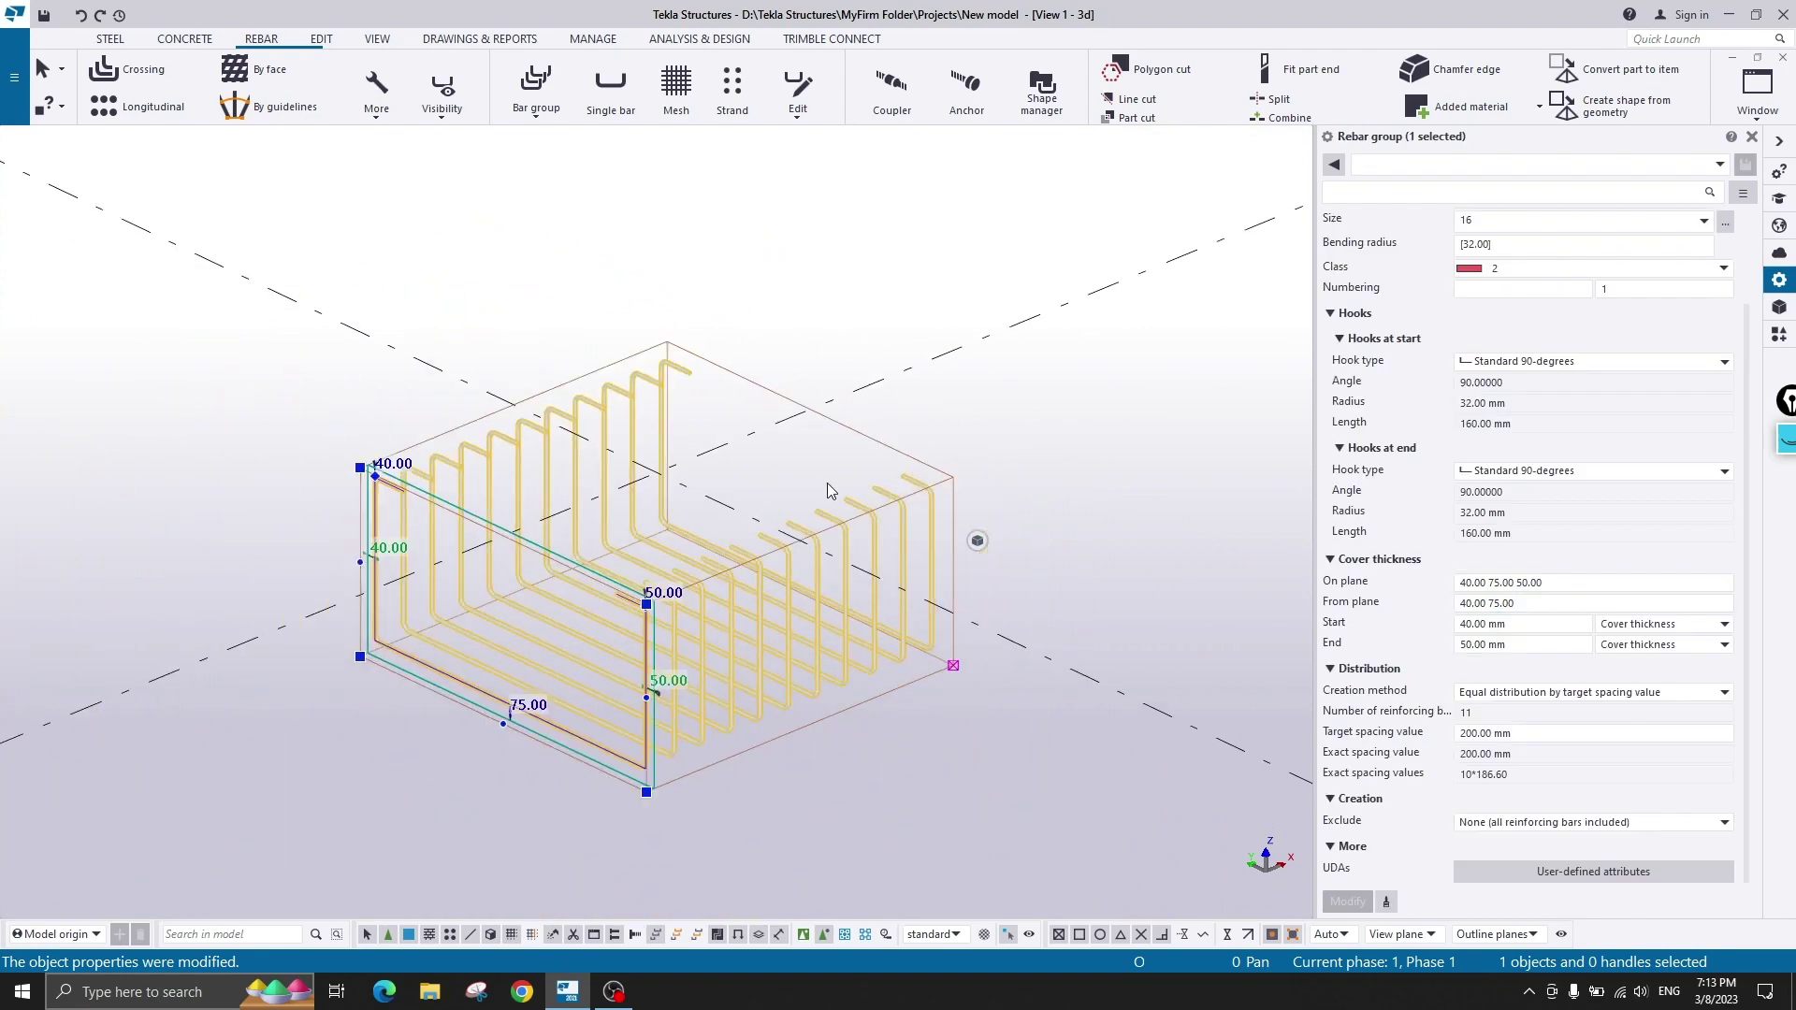
{"action": "right_click", "coordinate": [848, 319]}
{"action": "left_click", "coordinate": [874, 426]}
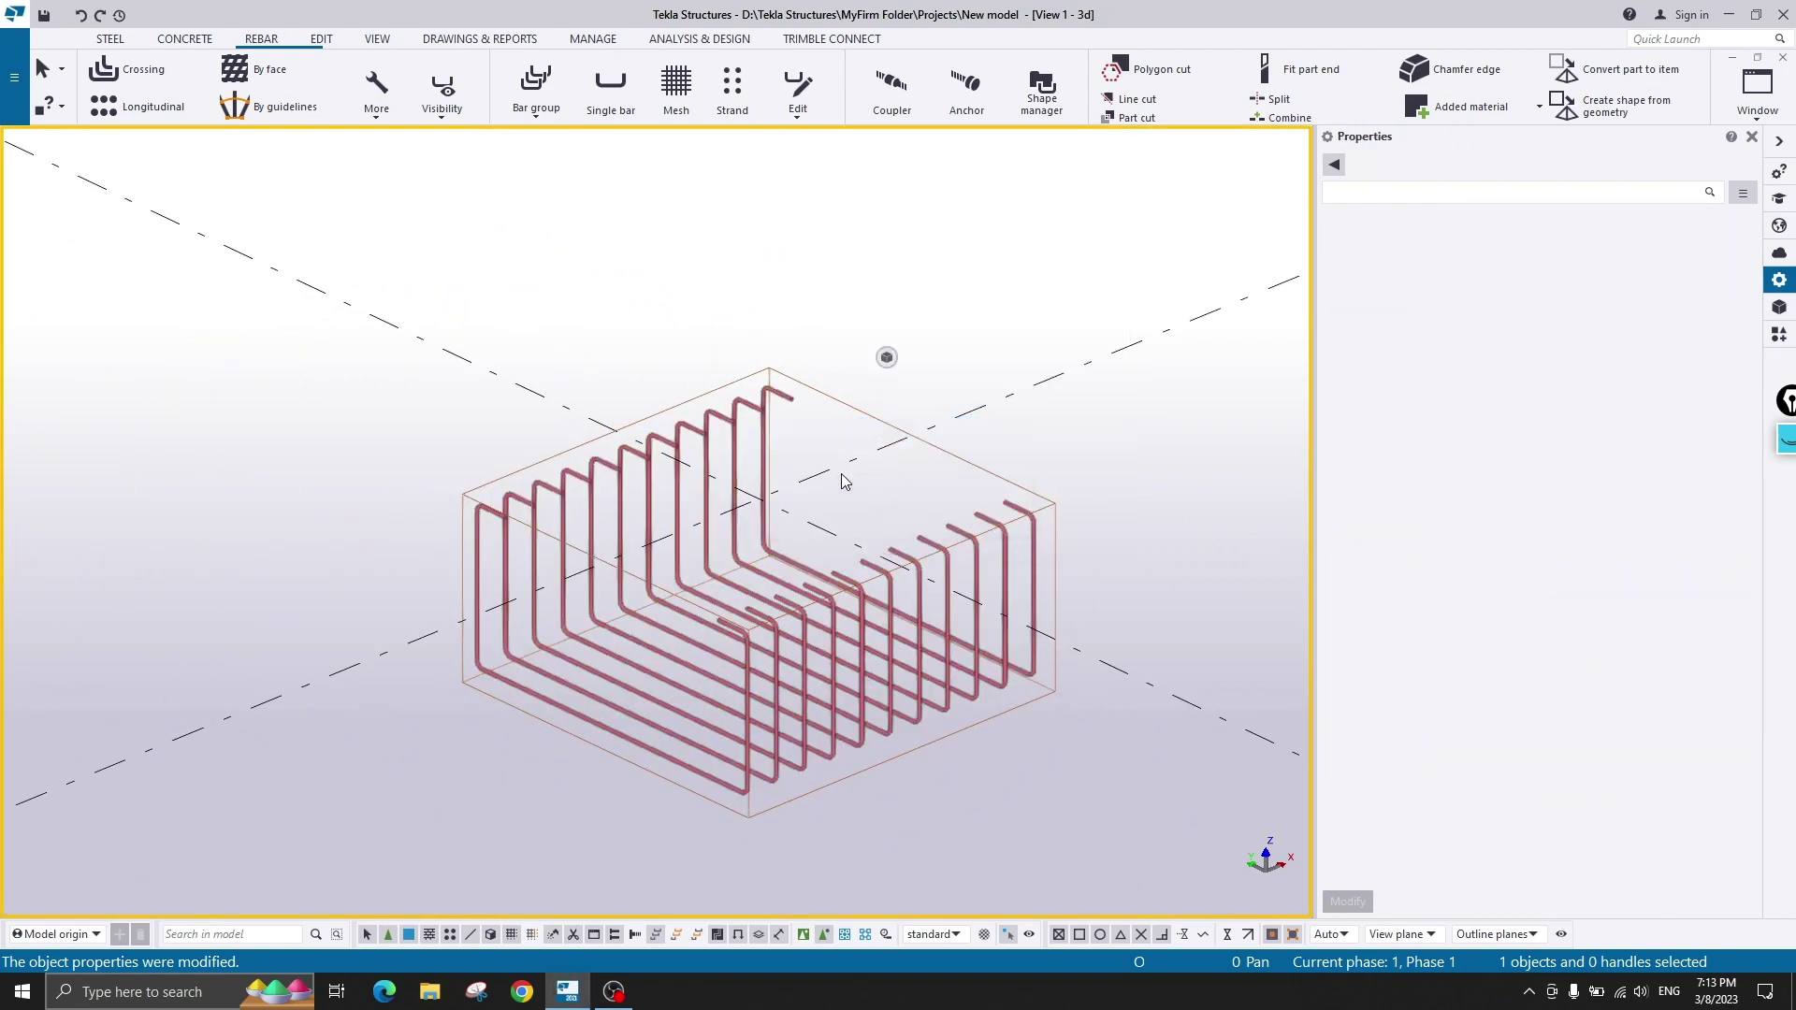
{"action": "scroll", "coordinate": [789, 394], "scroll_direction": "up", "scroll_amount": 3}
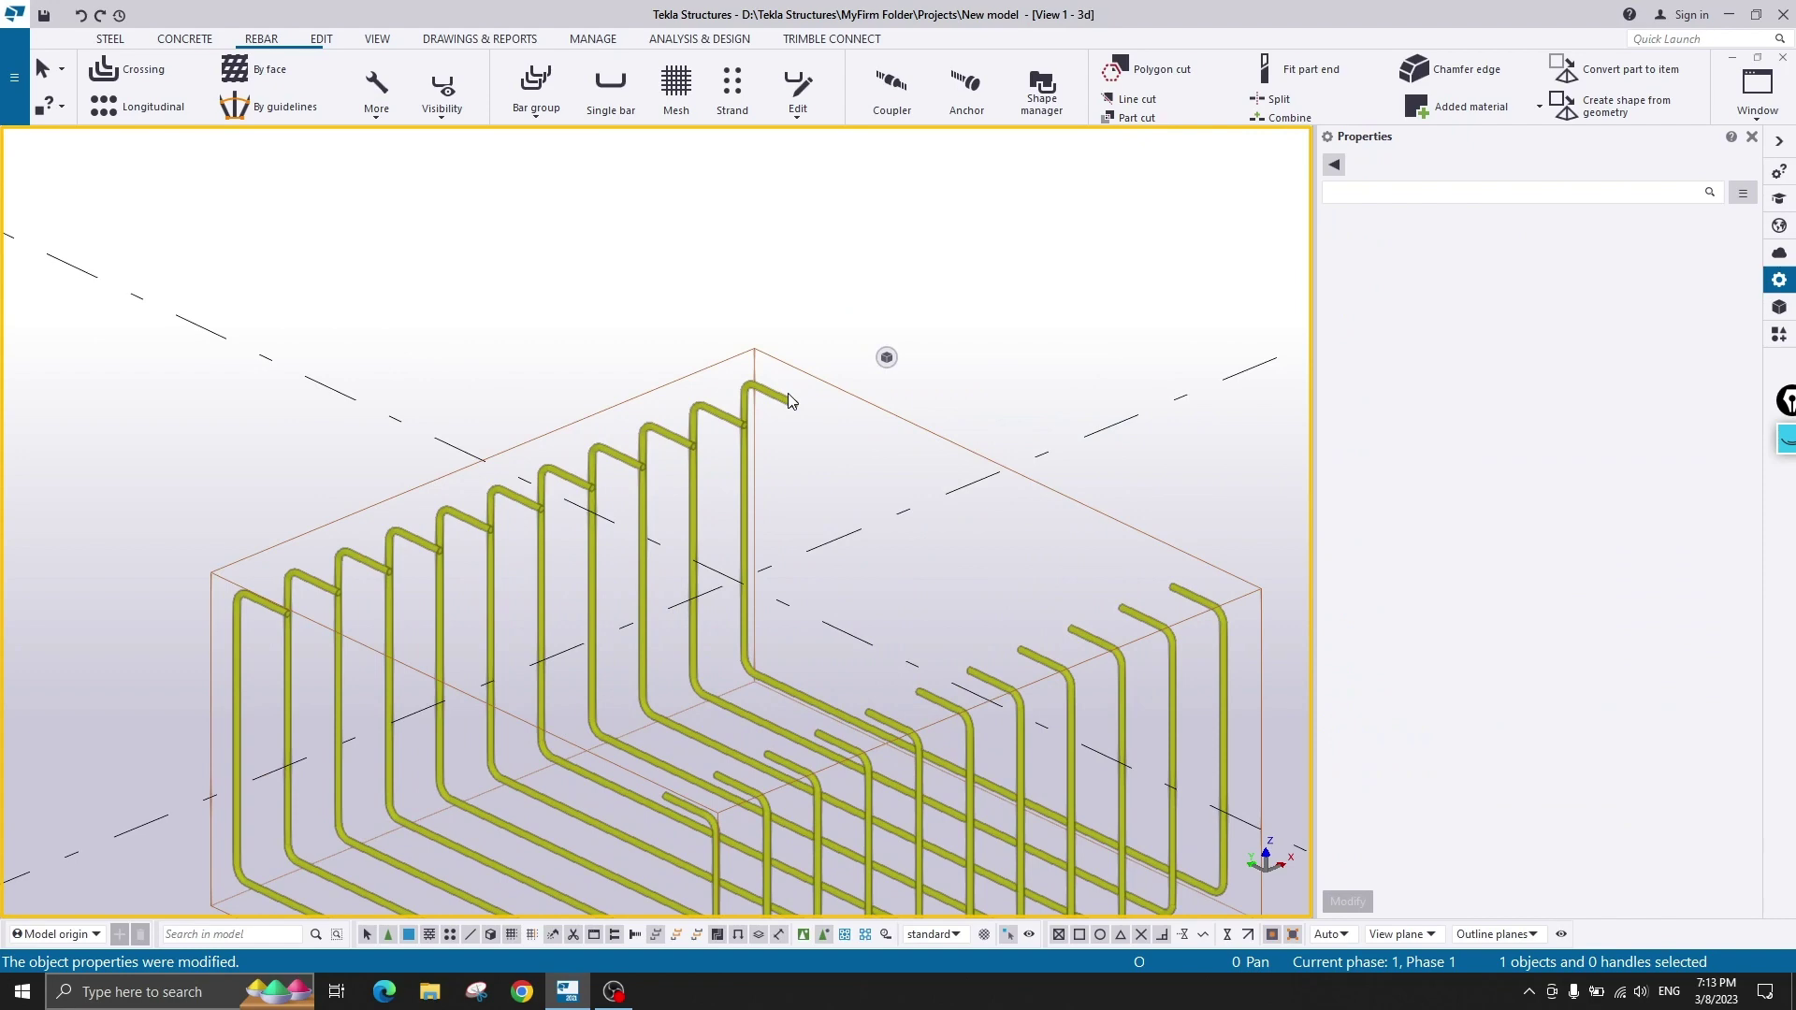
{"action": "left_click", "coordinate": [613, 992]}
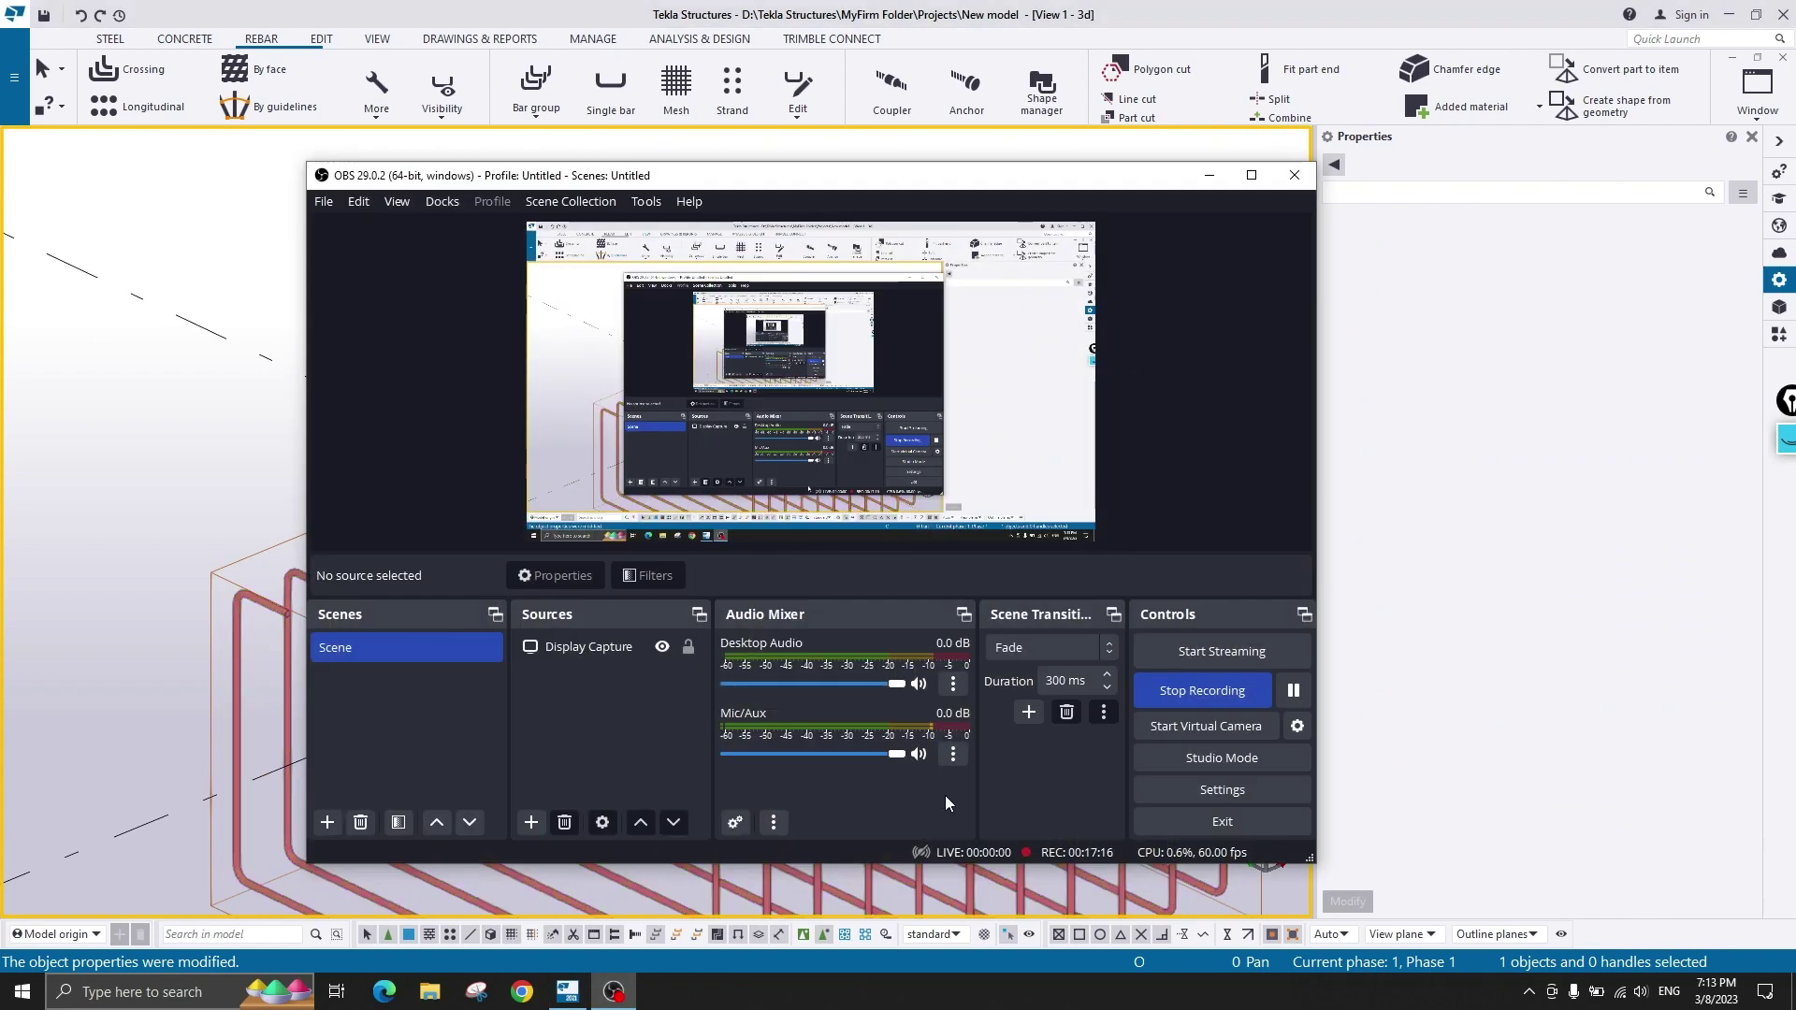
{"action": "left_click", "coordinate": [1203, 692]}
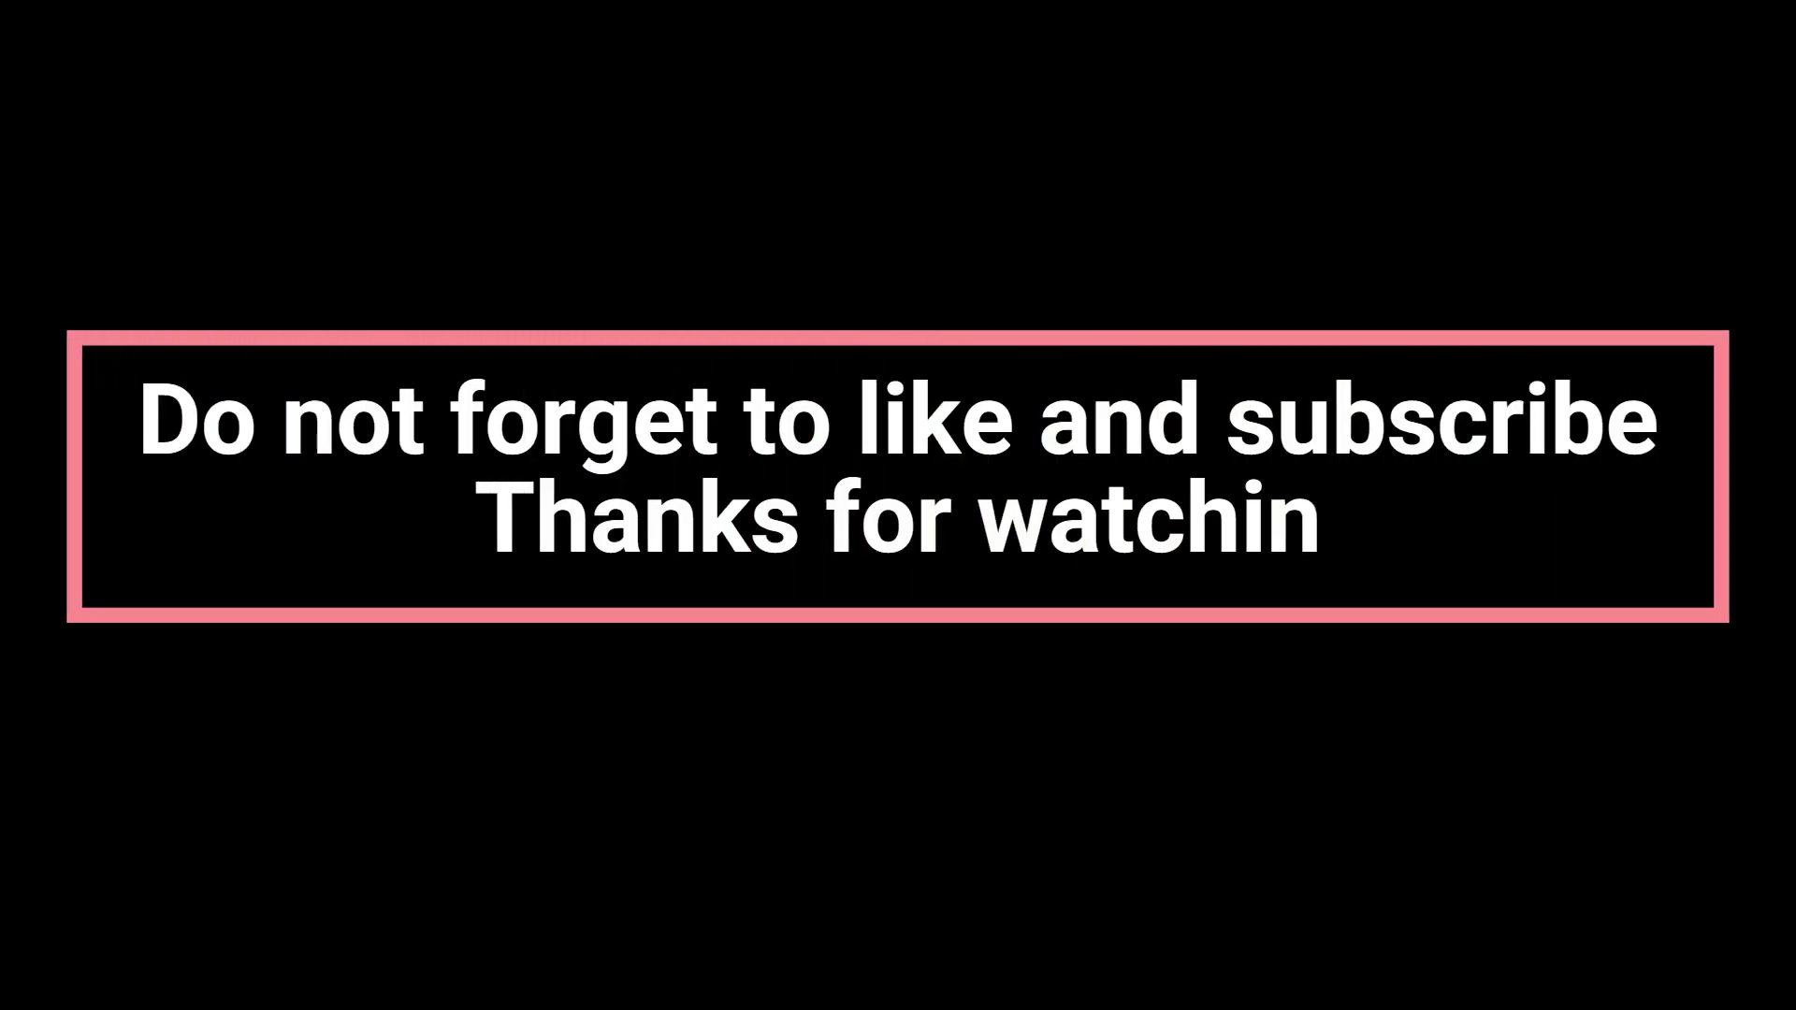